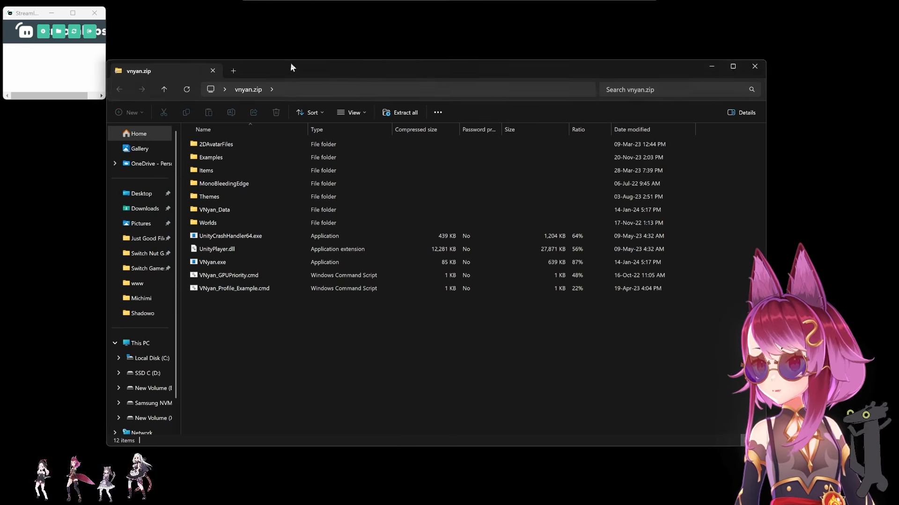
Create a folder named Vnyan on the desktop
left_click_drag(291, 63, 347, 91)
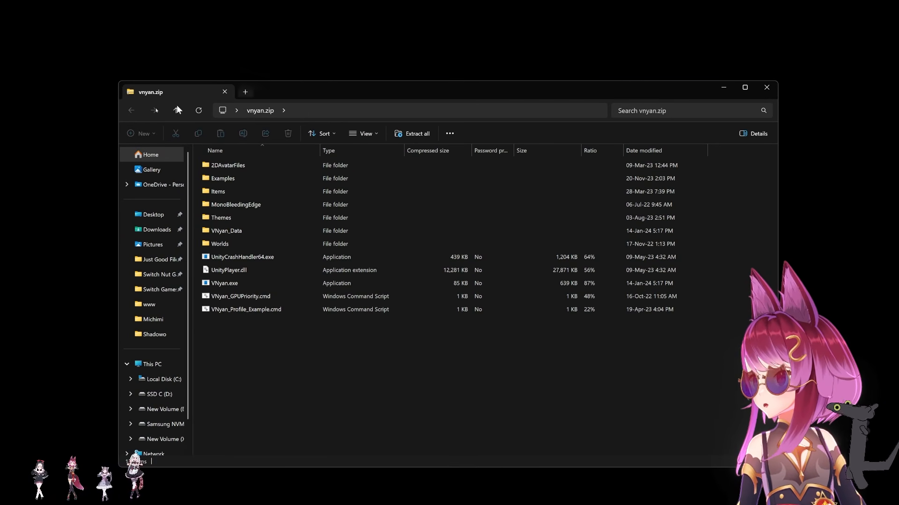
left_click_drag(462, 91, 431, 97)
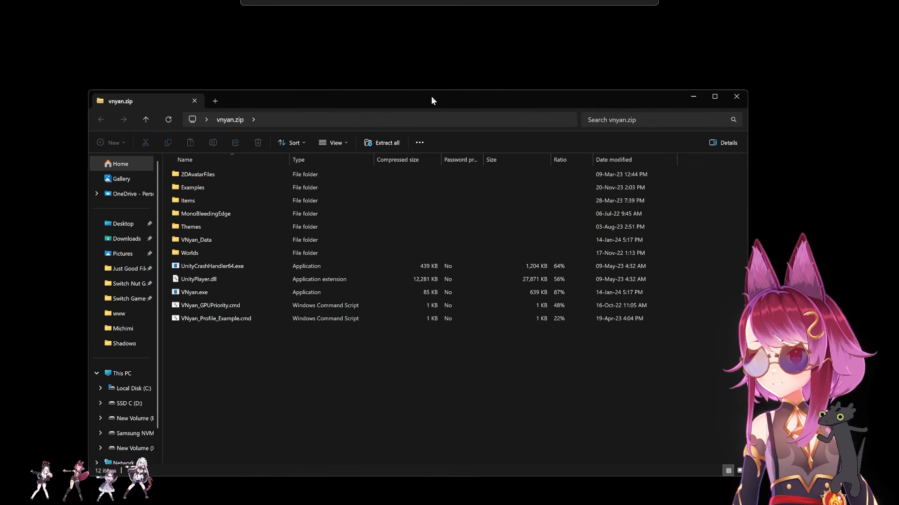
right_click(334, 55)
mouse_move(370, 111)
left_click(442, 111)
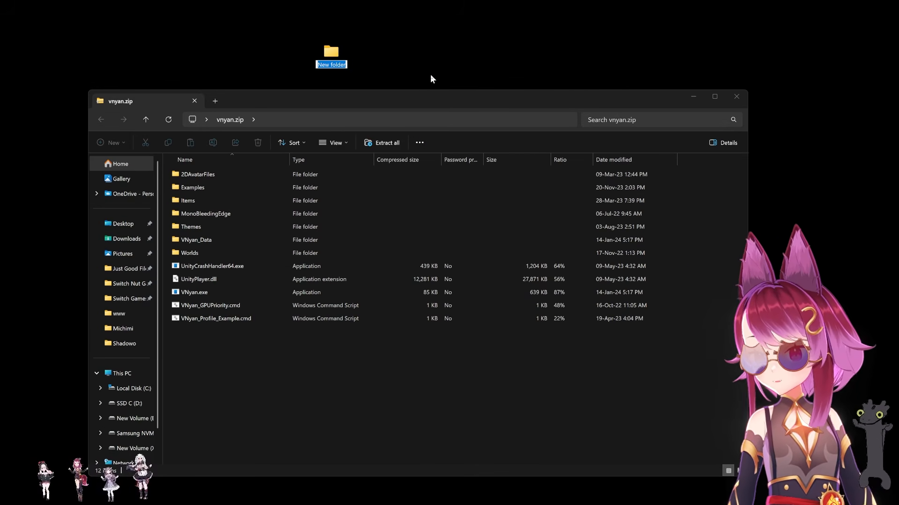
type("Vnyan")
key("Return")
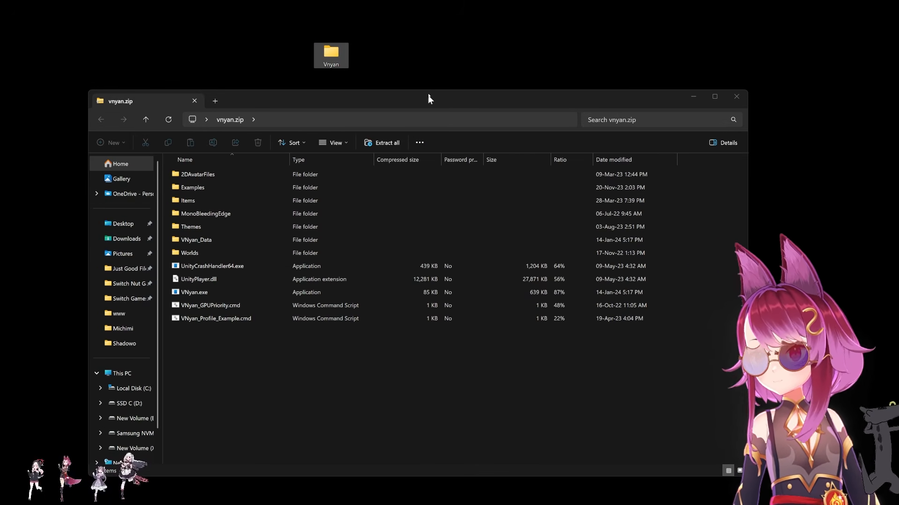
Copy all files and folders from vnyan.zip into the desktop's Vnyan folder
left_click_drag(253, 397, 330, 36)
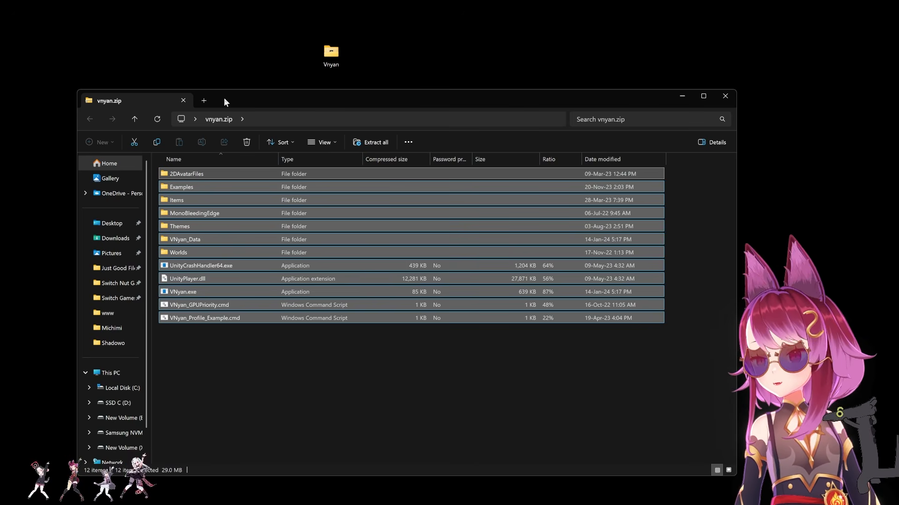
left_click(221, 65)
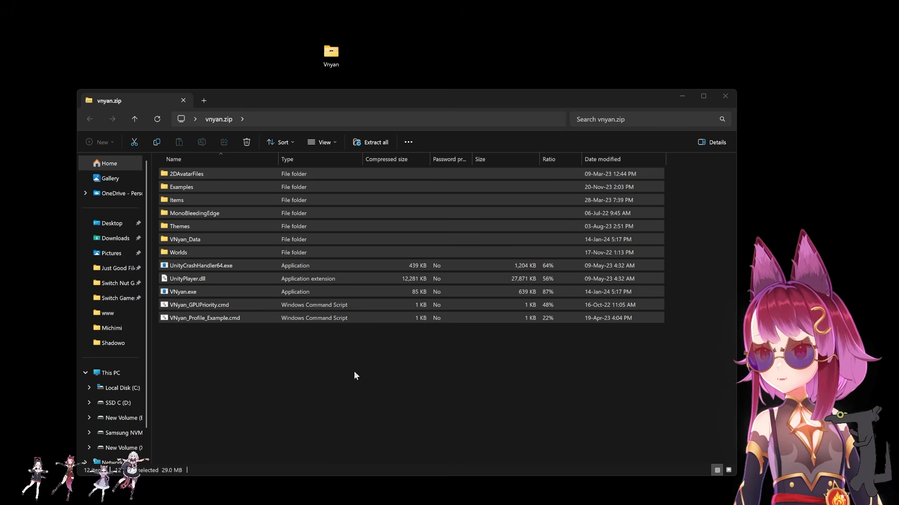
left_click(354, 372)
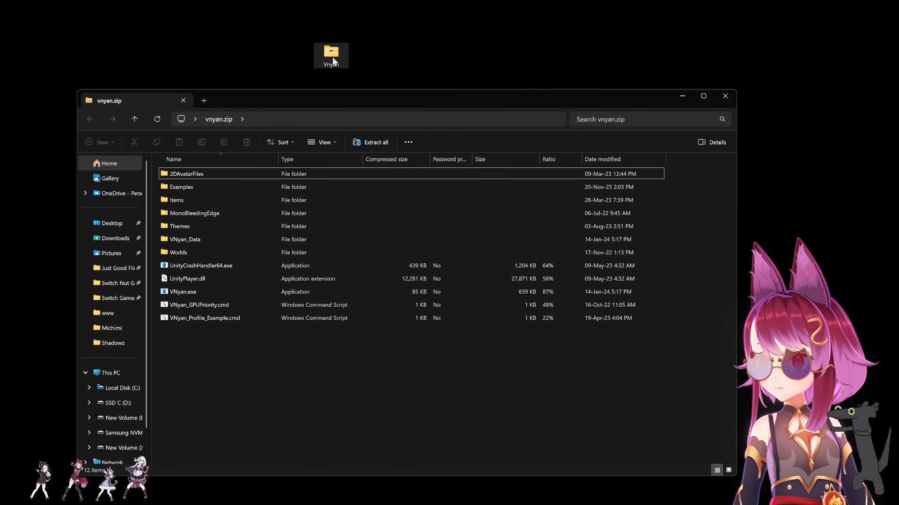
Open the desktop's Vnyan folder and launch VNyan.exe from it
double_click(332, 57)
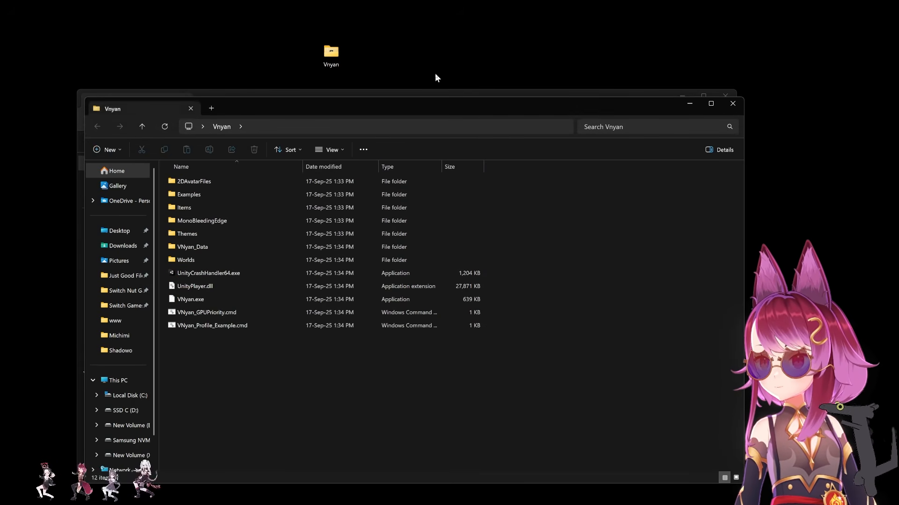
left_click(260, 93)
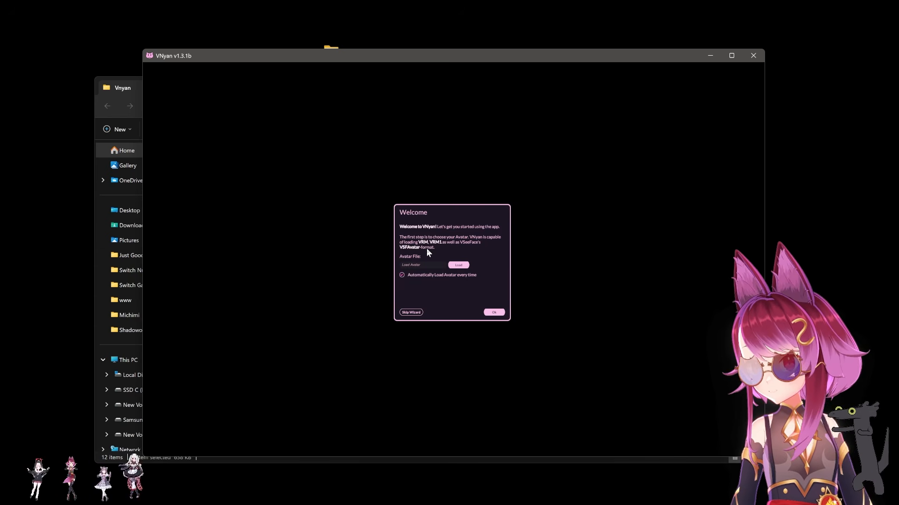
Load the Drakatsuki Genshin.vsfavatar file from the desktop's Drakatsuki 2022 folder as the avatar and accept the welcome page
left_click(458, 265)
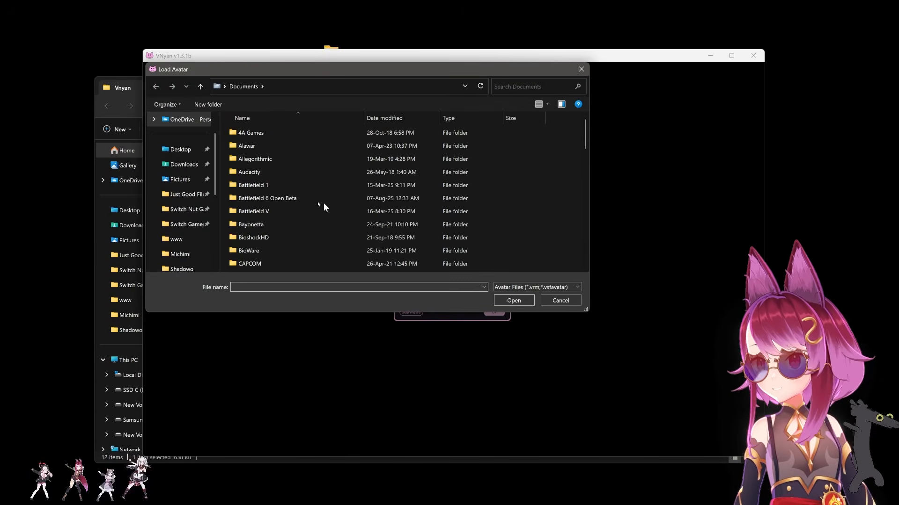
left_click(180, 149)
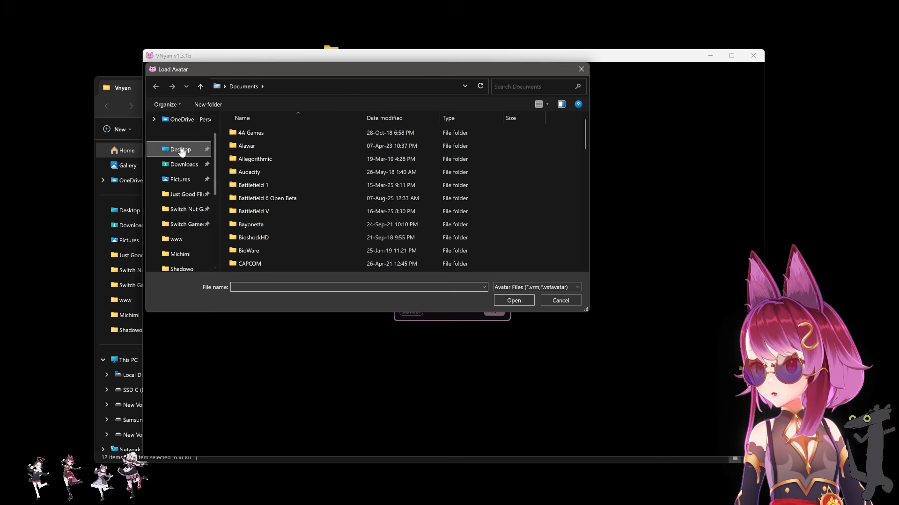
scroll(276, 165, "down", 2)
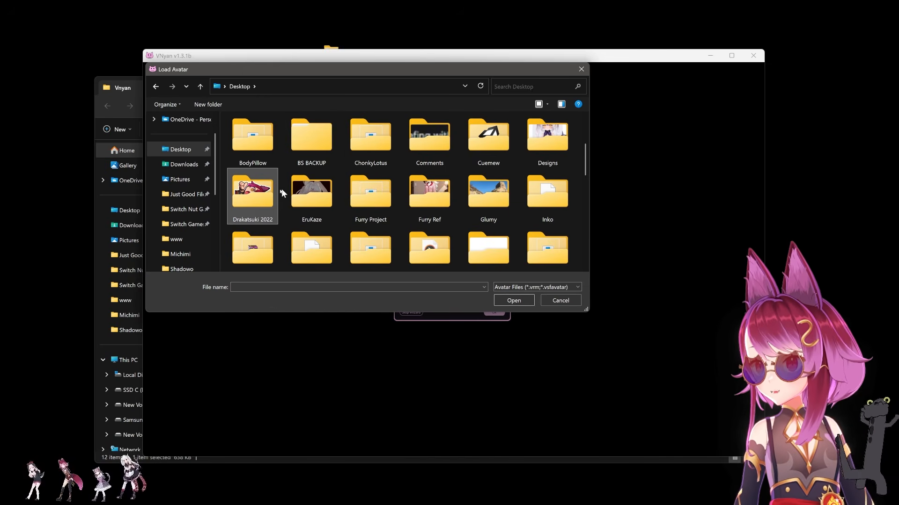
double_click(255, 191)
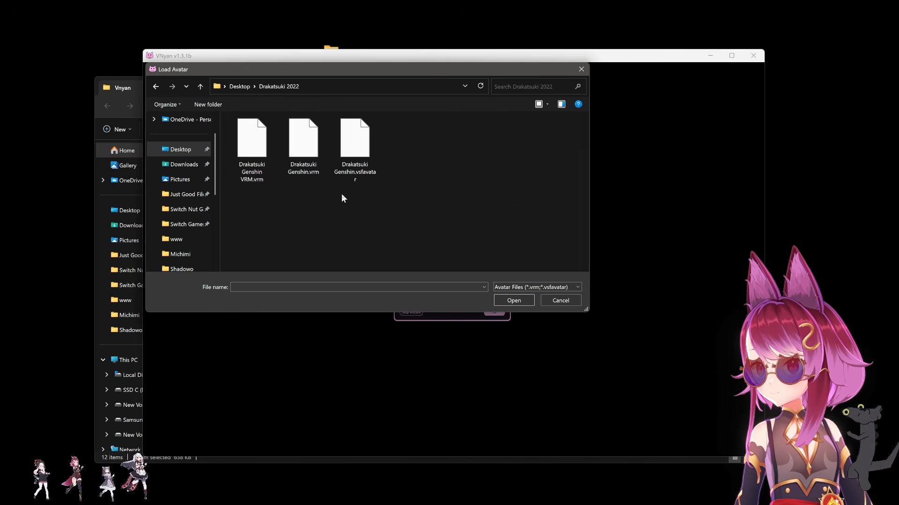
double_click(364, 175)
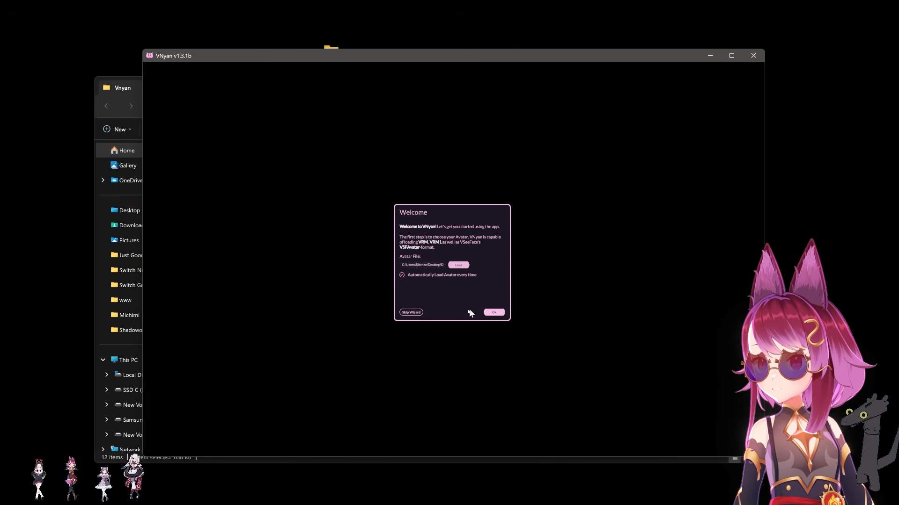
left_click(497, 313)
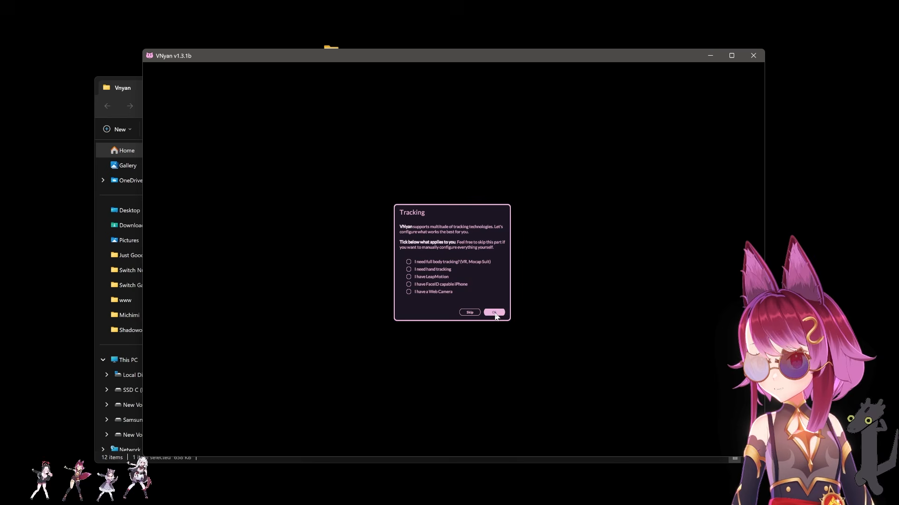
Enable the FaceID capable iPhone option for tracking, move the iFacialMocap window aside, and accept the selection
left_click(408, 285)
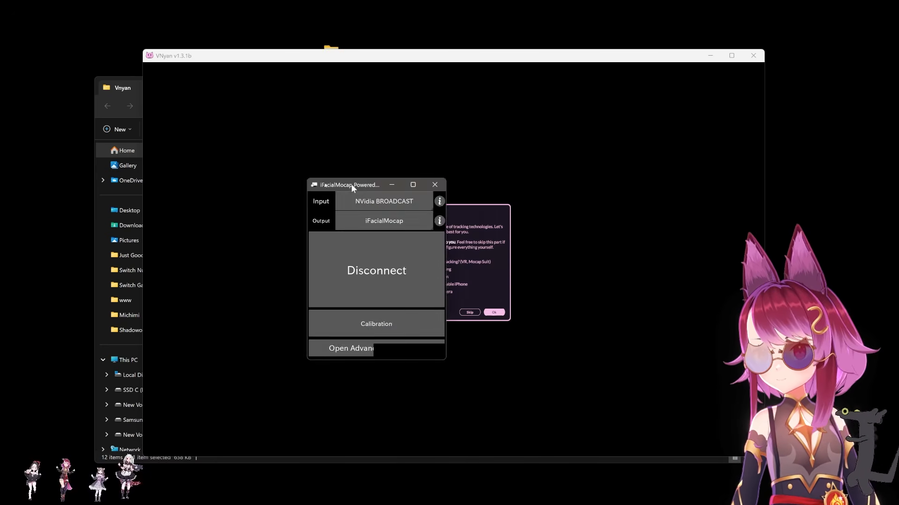
left_click_drag(351, 184, 171, 189)
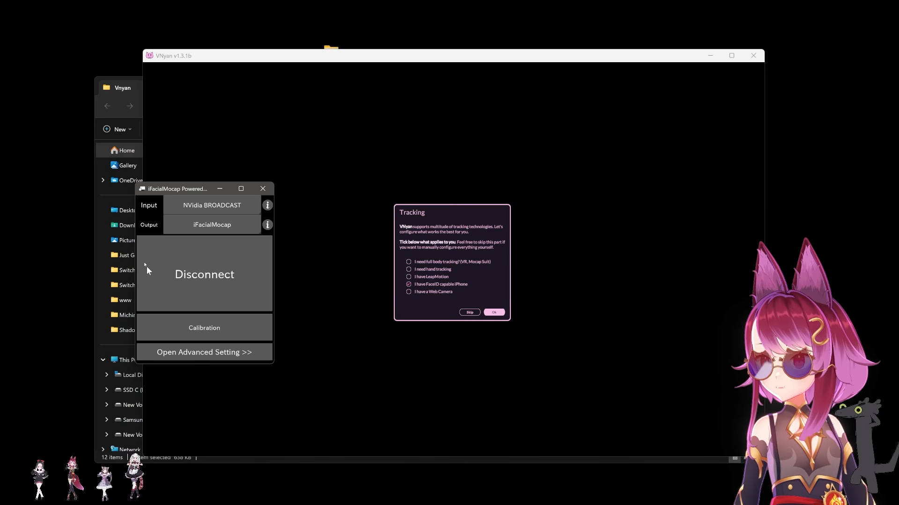
left_click(422, 300)
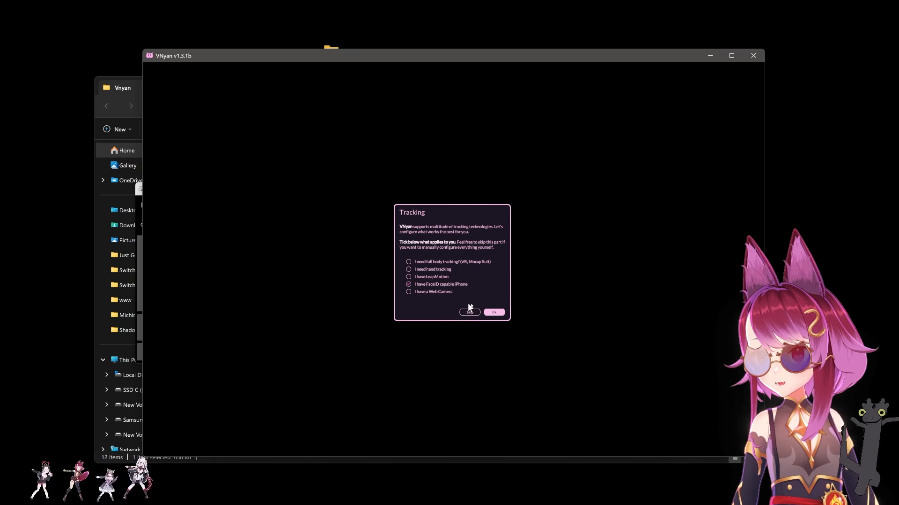
left_click(494, 313)
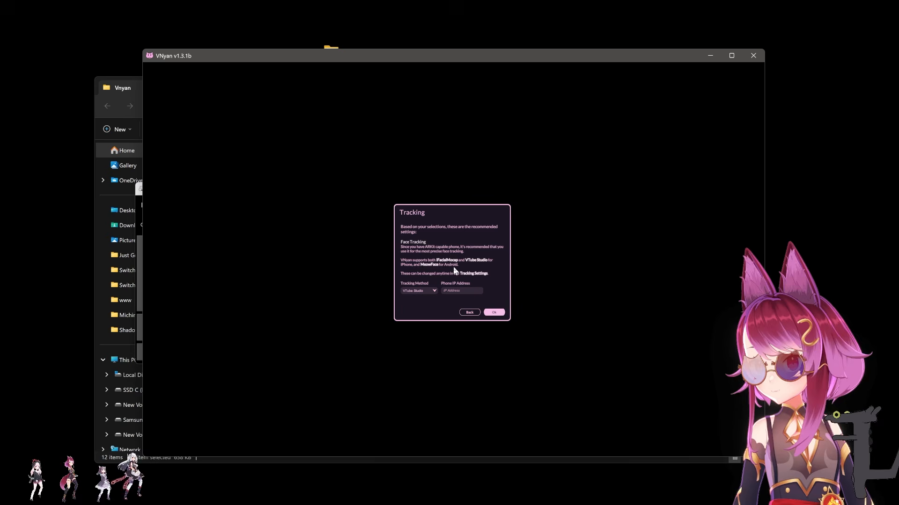
Set the tracking method to iFacialMocap, checking the IP address and port in iFacialMocap's advanced settings before accepting the face tracking page
left_click(432, 291)
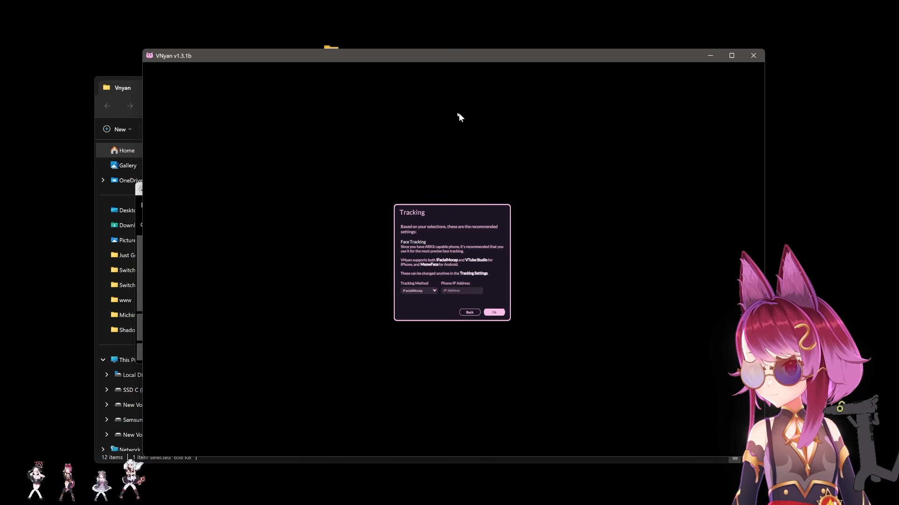
left_click_drag(388, 59, 510, 75)
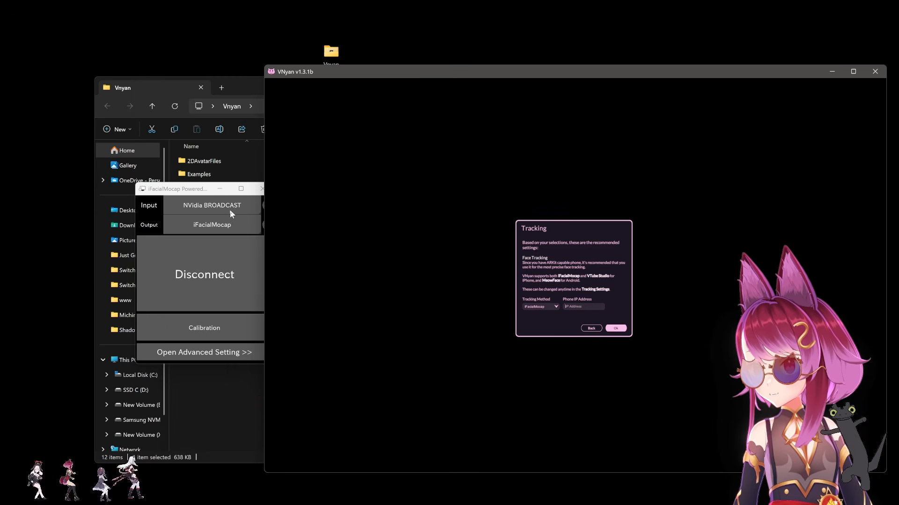
left_click(190, 192)
left_click(227, 348)
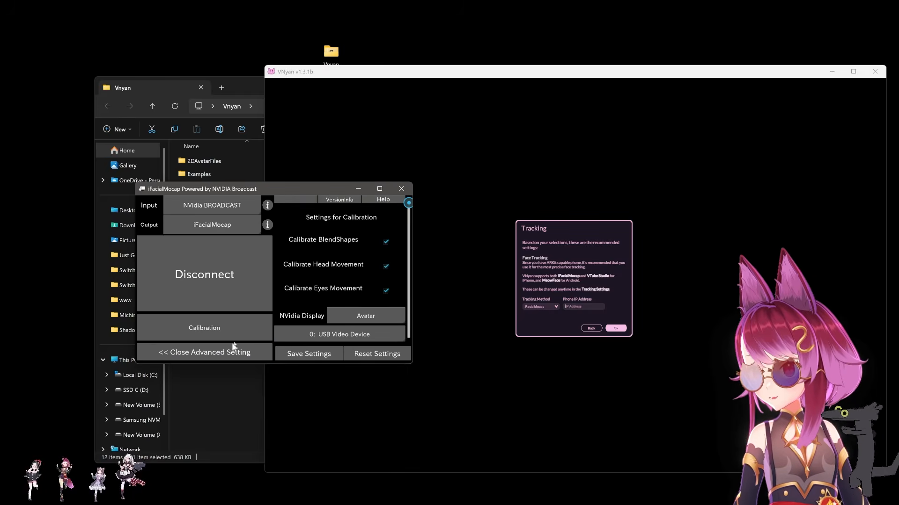
left_click_drag(408, 202, 408, 329)
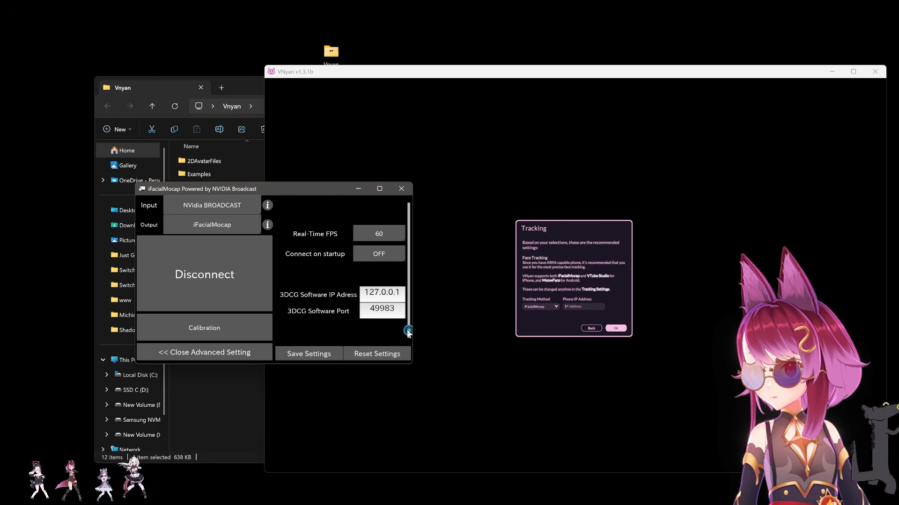
left_click(616, 328)
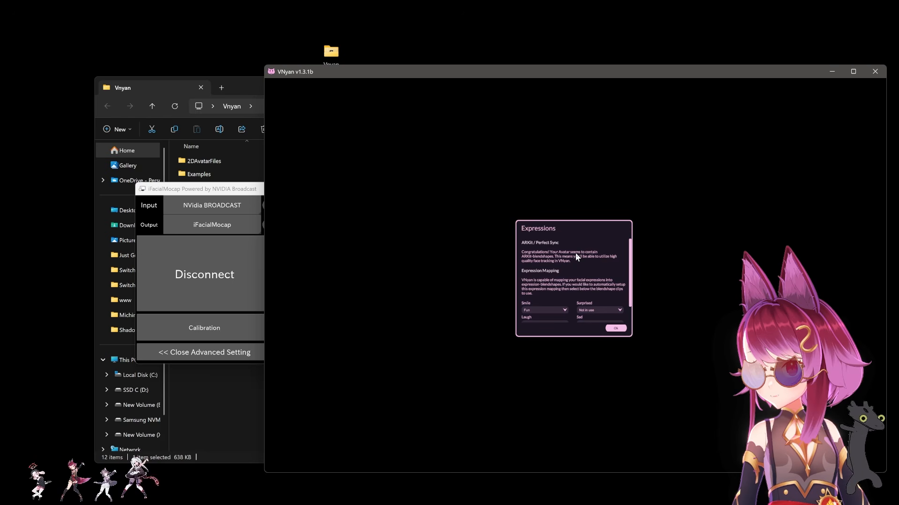
Examine the 3DCG software IP address and port in iFacialMocap's advanced settings
left_click(323, 295)
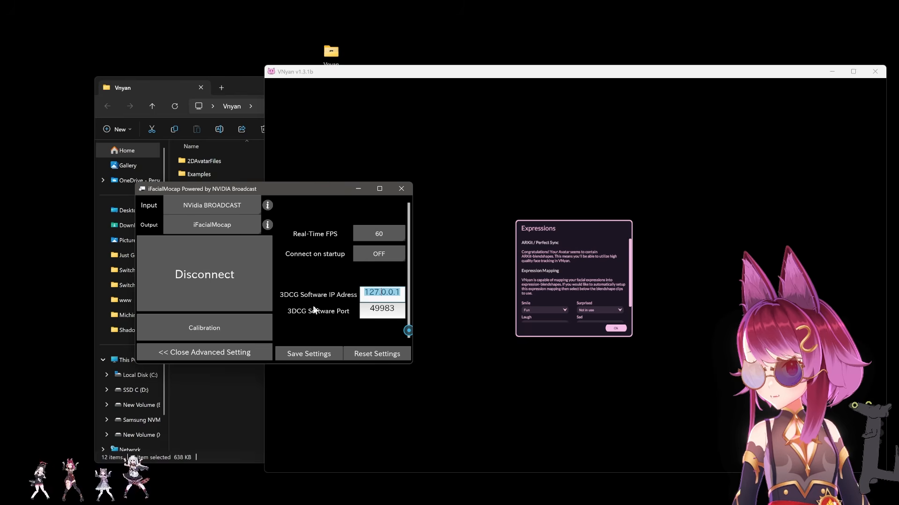
left_click(311, 301)
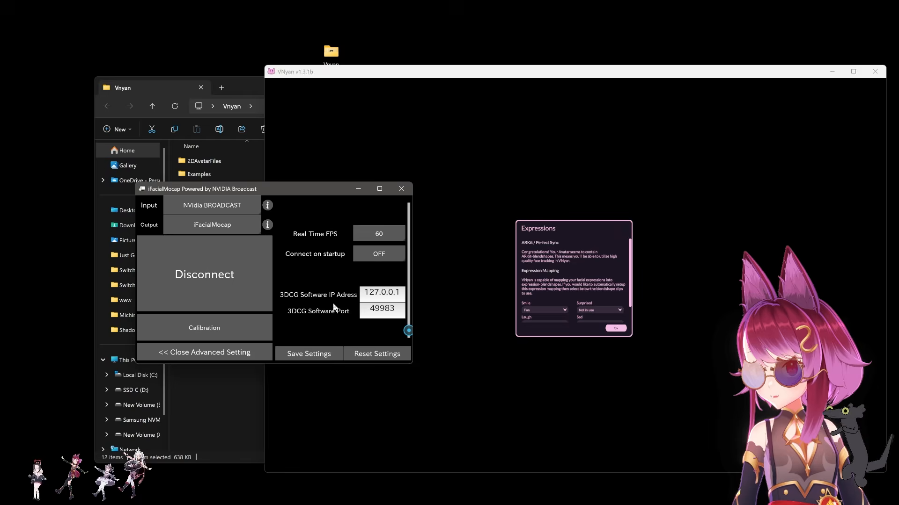
scroll(332, 303, "down", 2)
scroll(333, 307, "up", 2)
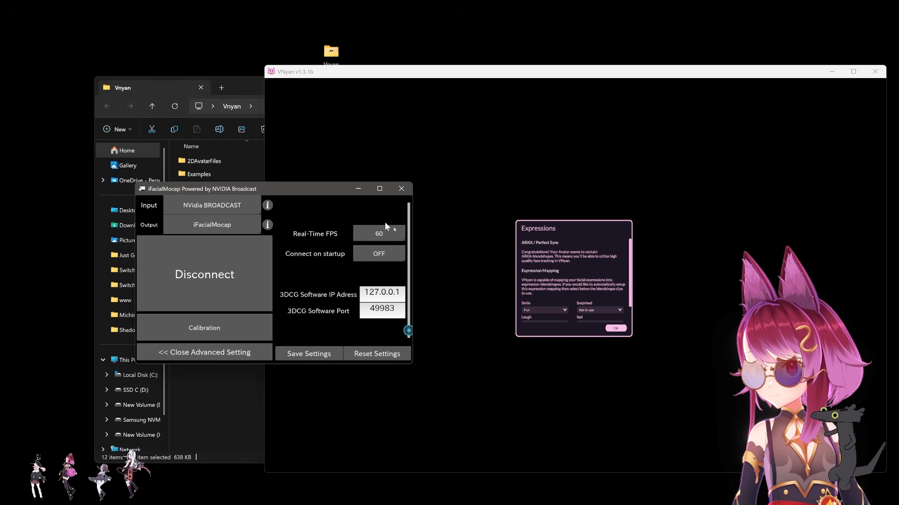
Set the Smile, Laugh and Sad expression mappings in VNyan to Not in use, keep Surprised at Not in use, and accept
left_click(337, 77)
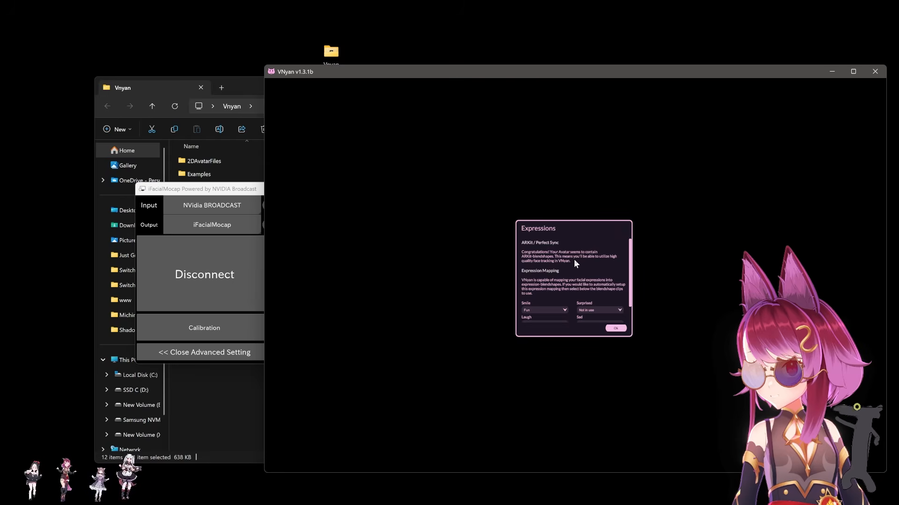
scroll(574, 259, "down", 2)
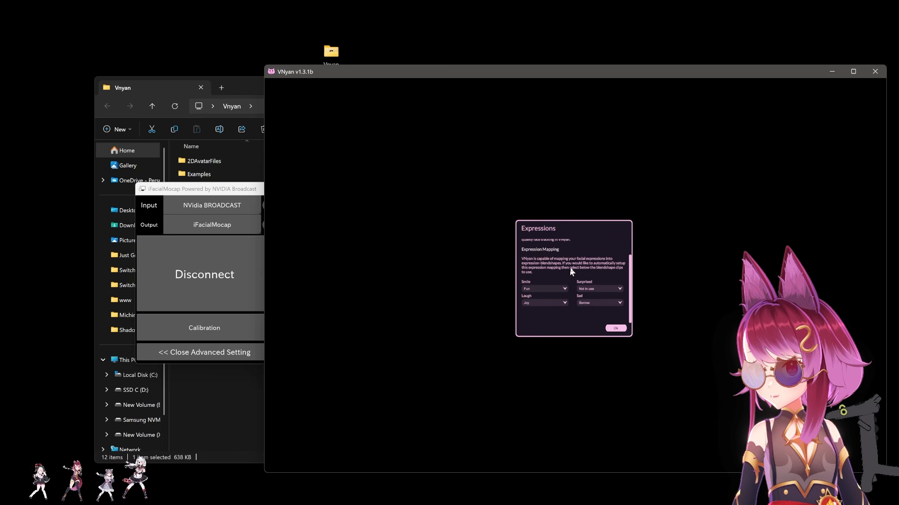
left_click(537, 289)
left_click(531, 296)
left_click(549, 303)
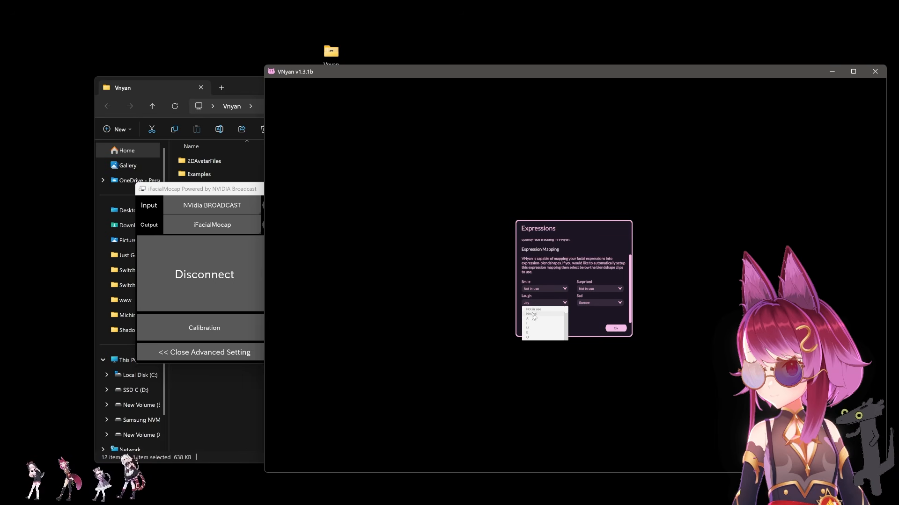
left_click(539, 310)
left_click(599, 302)
left_click(589, 310)
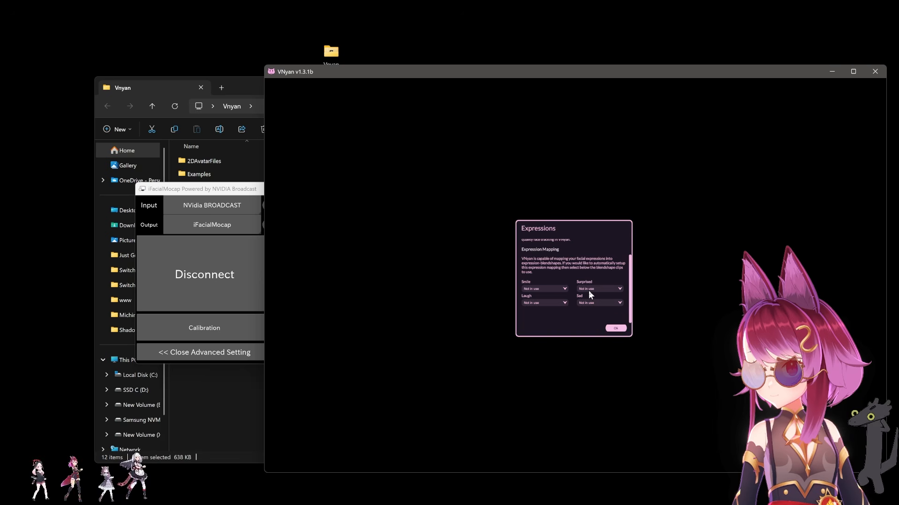
left_click(590, 294)
left_click(590, 297)
left_click(615, 329)
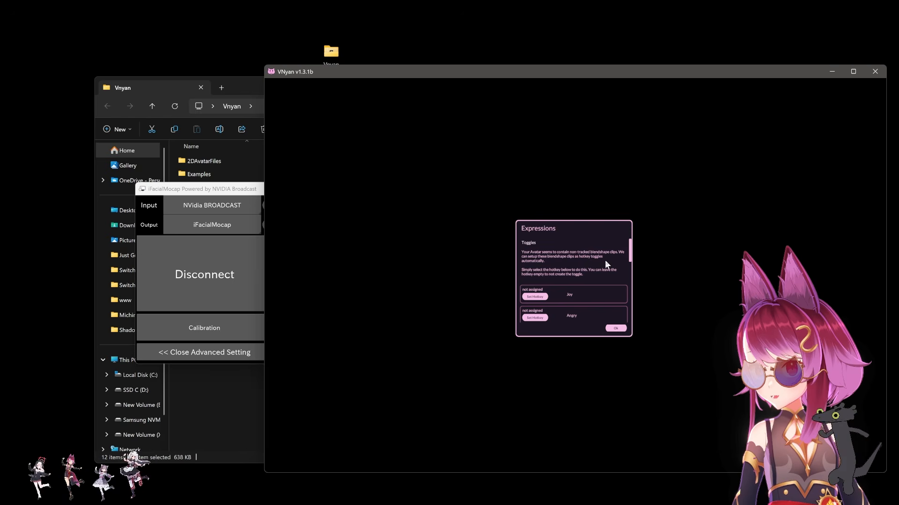
Assign the toggle hotkeys Shift+1, Shift+2 and Shift+3 to the Extra 1, Extra 2 and Extra 3 expressions
scroll(601, 259, "down", 5)
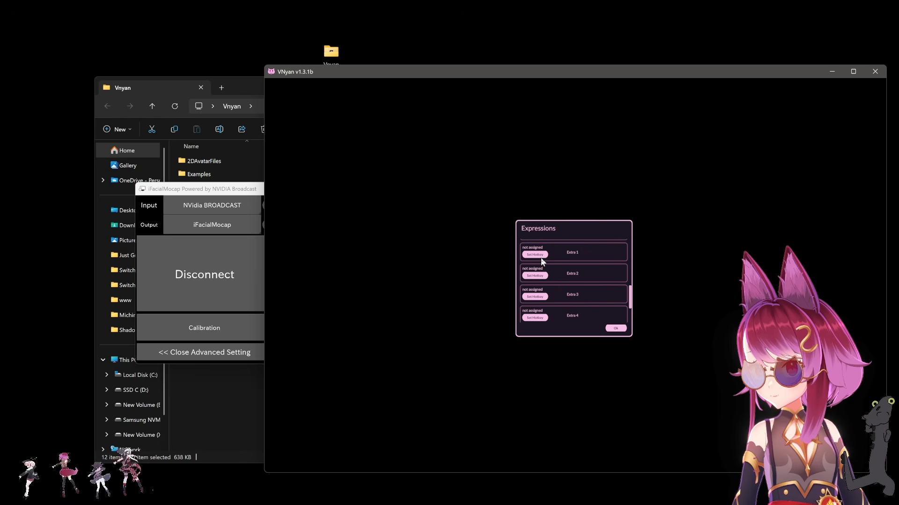
left_click(541, 257)
key("shift+1")
left_click(535, 276)
key("shift+2")
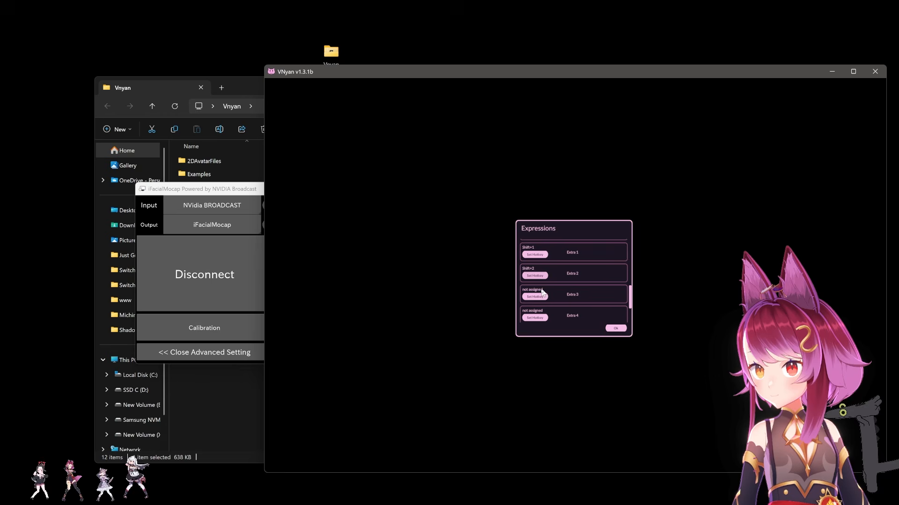
left_click(535, 297)
key("shift+3")
Assign the toggle hotkeys Shift+4 and Shift+5 to the Extra 4 and Extra 5 expressions
scroll(562, 300, "down", 1)
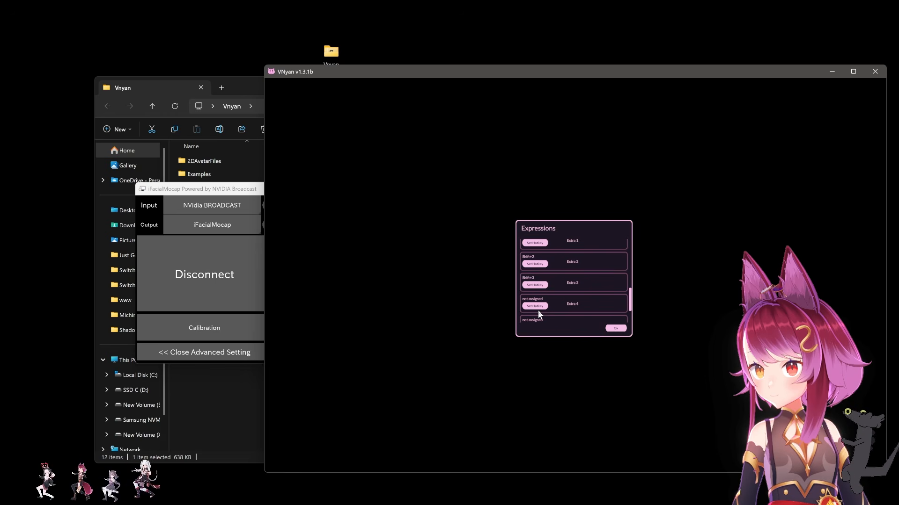
left_click(538, 305)
key("shift+4")
scroll(589, 299, "down", 1)
left_click(534, 316)
key("shift+5")
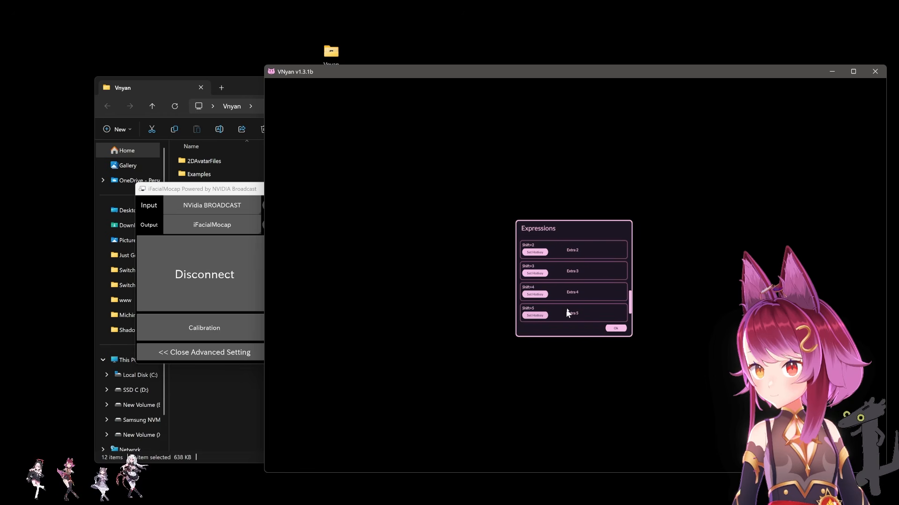
Assign Shift+6 and Shift+7 to the Extra 6 and Extra 7 expressions, and accept the expression toggles
scroll(569, 304, "down", 1)
left_click(538, 311)
key("shift+6")
scroll(573, 299, "down", 1)
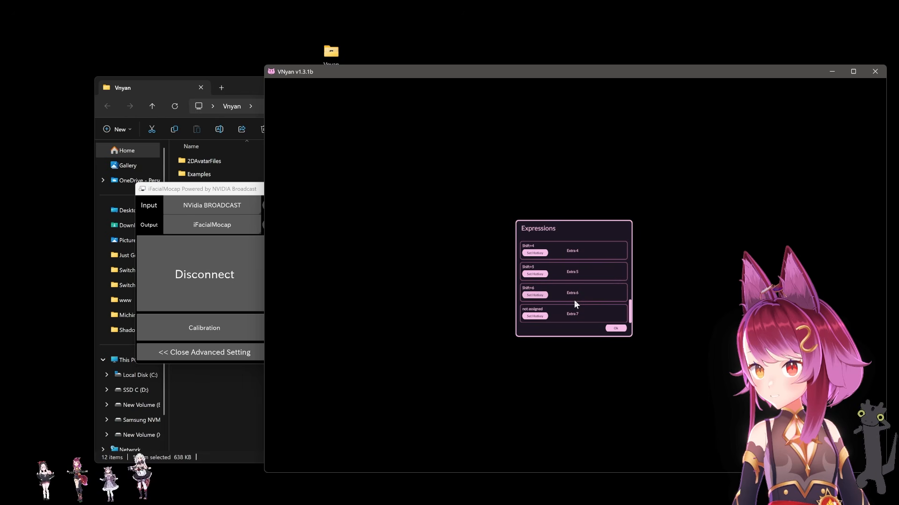
left_click(538, 316)
key("shift+7")
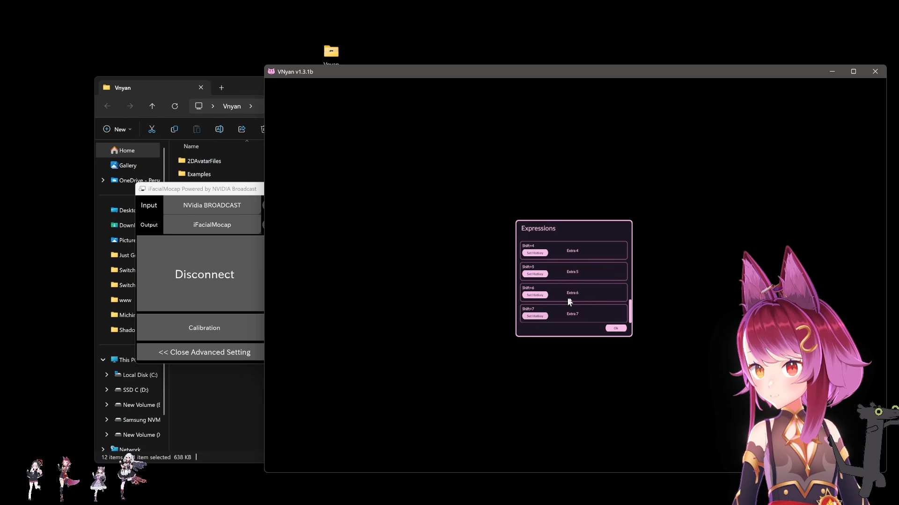
left_click(616, 328)
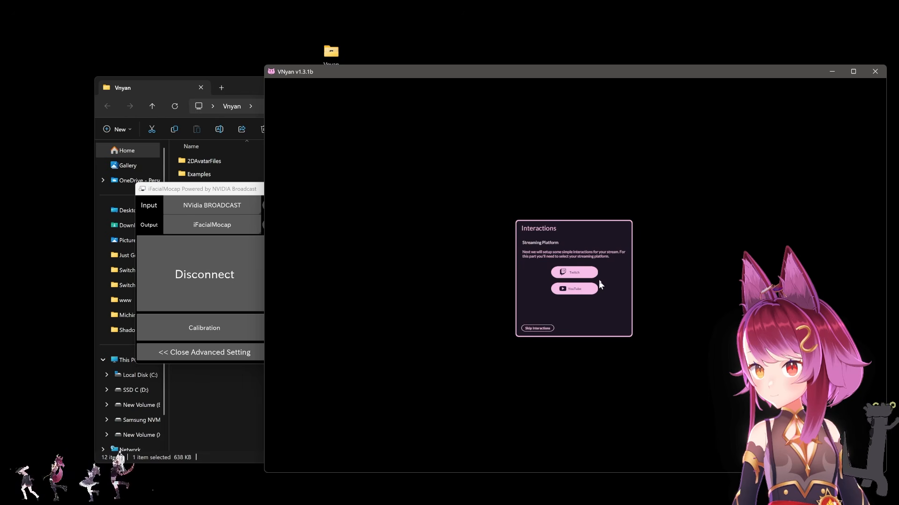
Choose Twitch as the streaming platform and enable Channel Point Redeem as an additional Item Thrower trigger
left_click(577, 270)
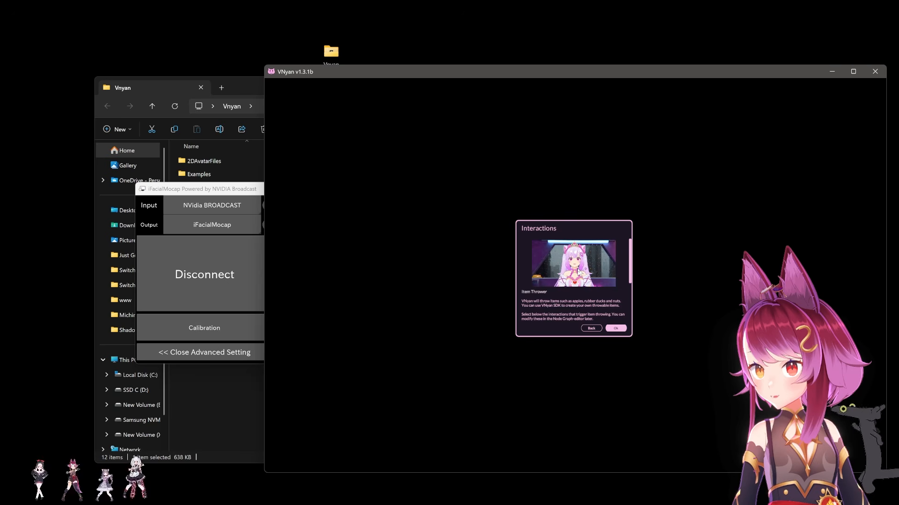
scroll(571, 270, "down", 3)
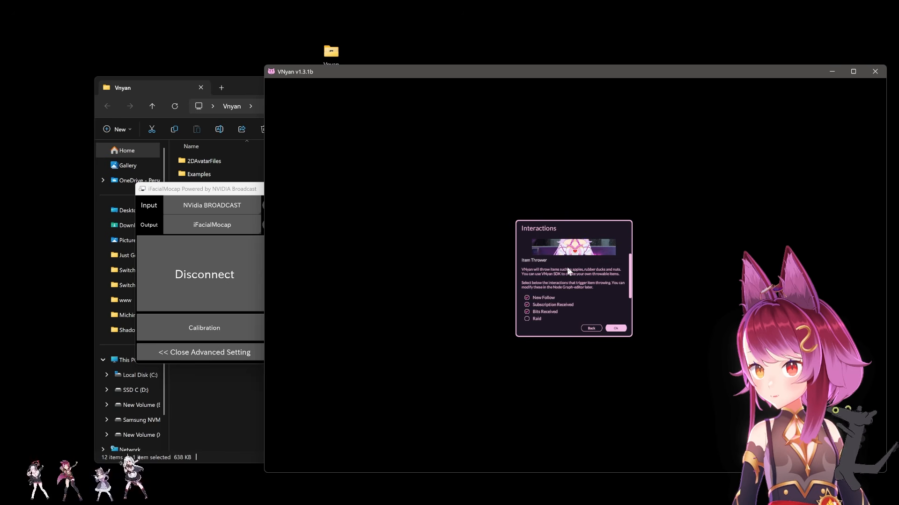
scroll(568, 271, "down", 2)
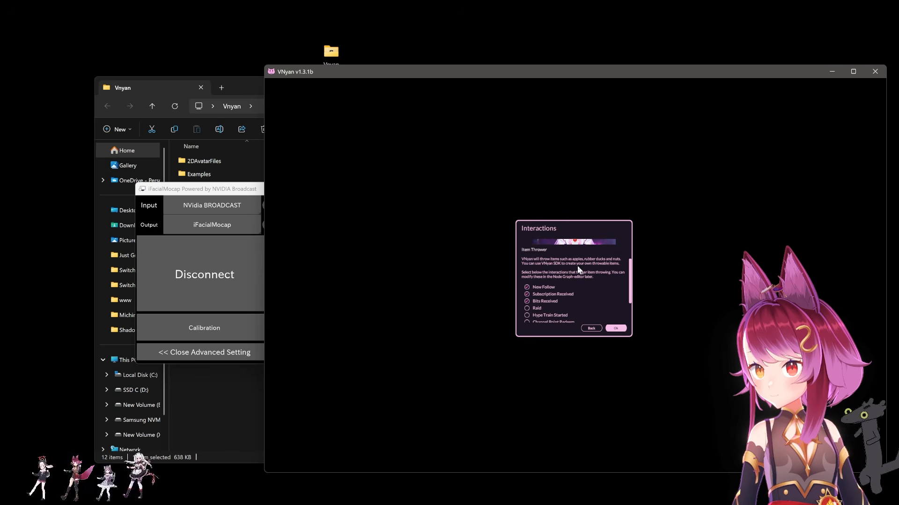
scroll(560, 269, "up", 1)
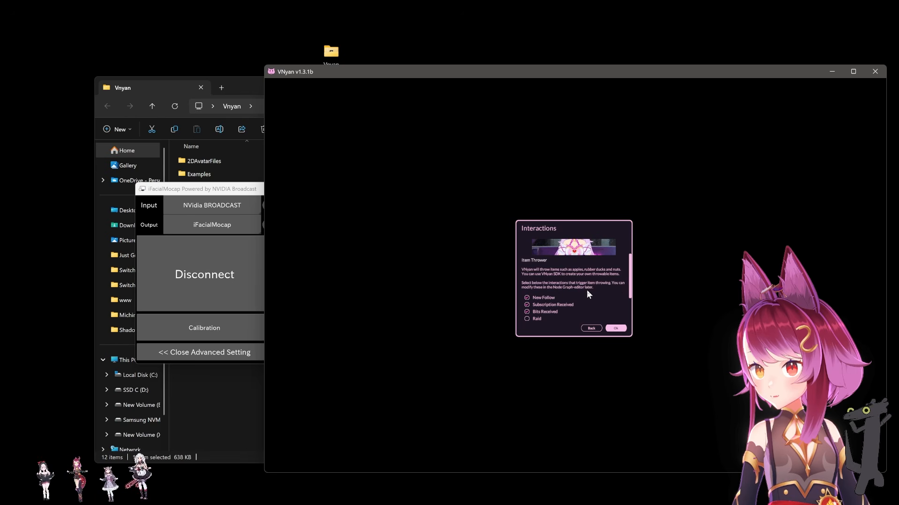
scroll(594, 291, "down", 1)
scroll(594, 290, "down", 1)
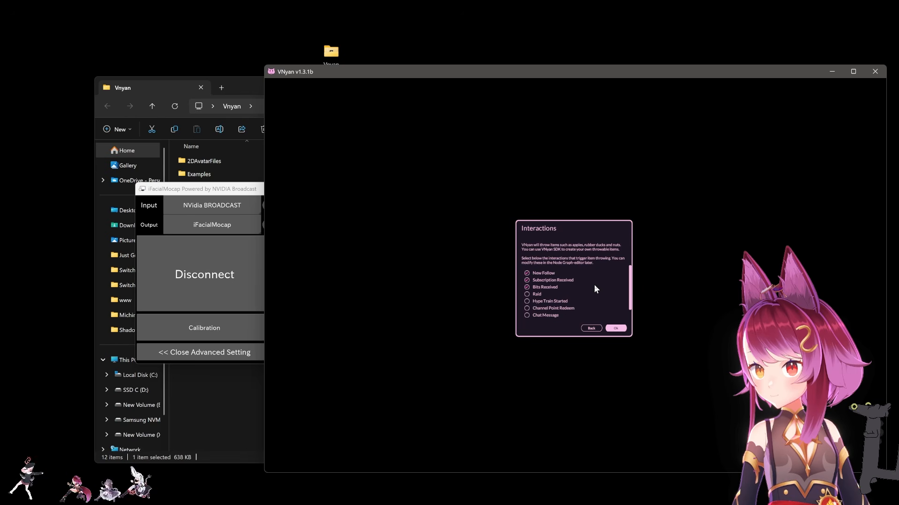
scroll(594, 284, "down", 1)
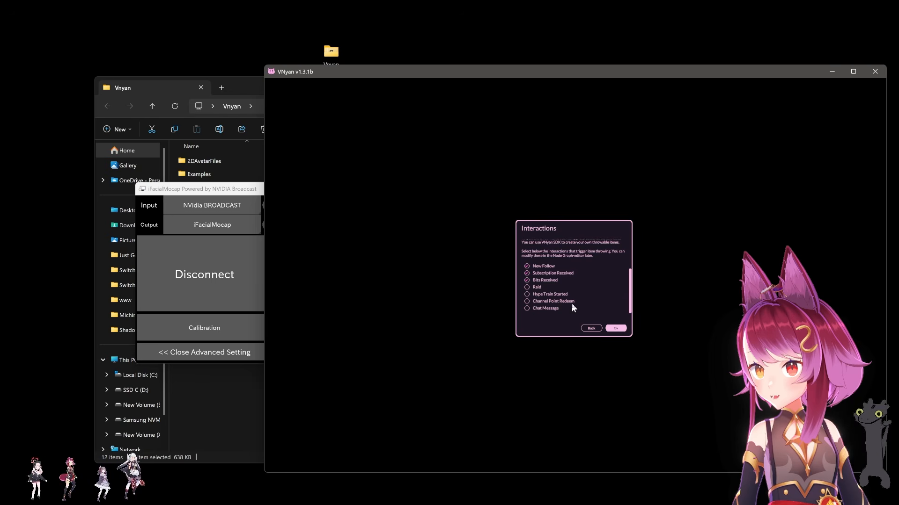
left_click(527, 302)
scroll(586, 301, "down", 1)
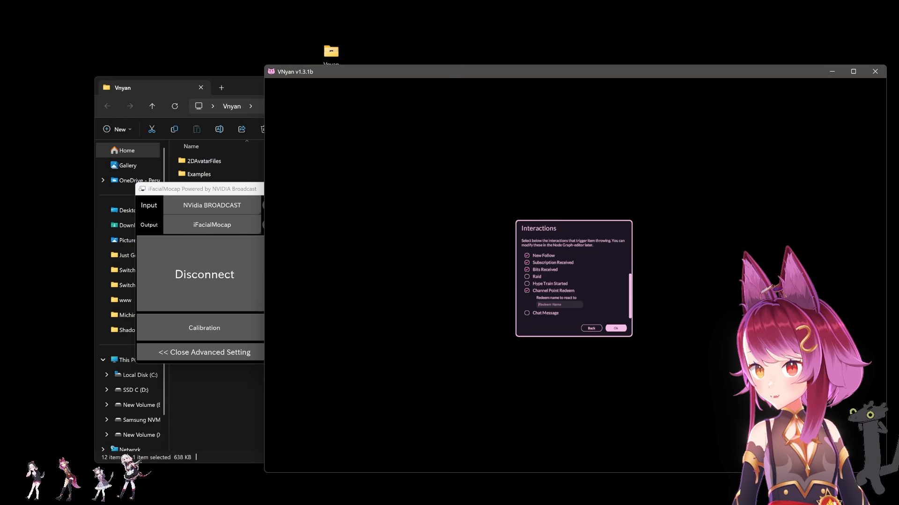
Copy the reward name SAVE!!! from the Twitch rewards list into the Item Thrower redeem name, accept, and close the rewards list
key("alt+Tab")
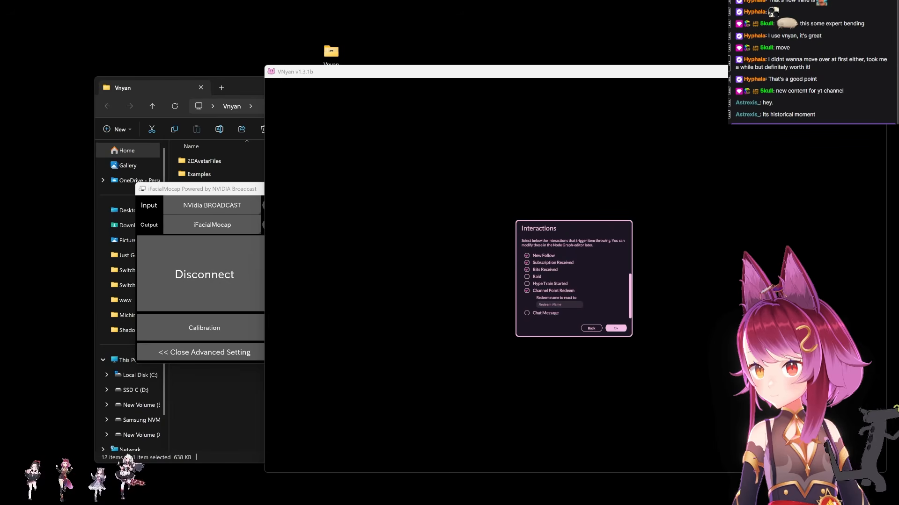
left_click(745, 151)
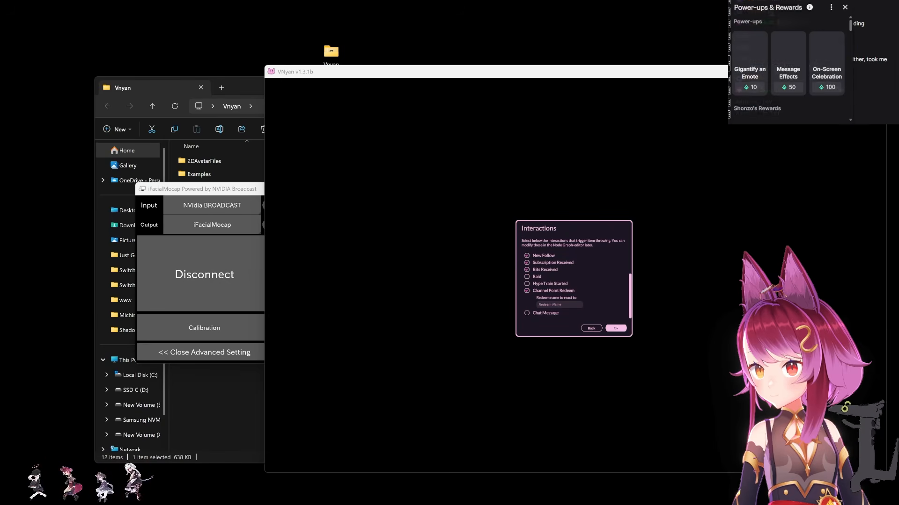
scroll(793, 43, "down", 5)
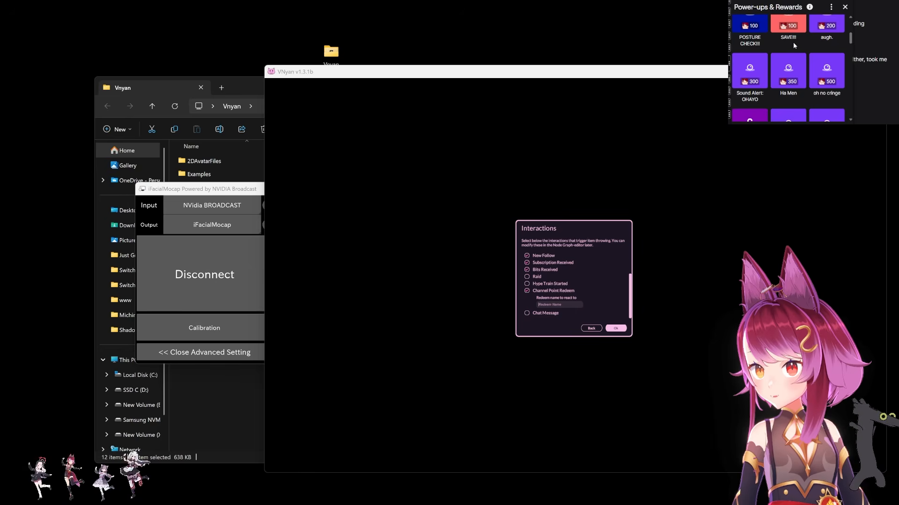
scroll(794, 45, "down", 2)
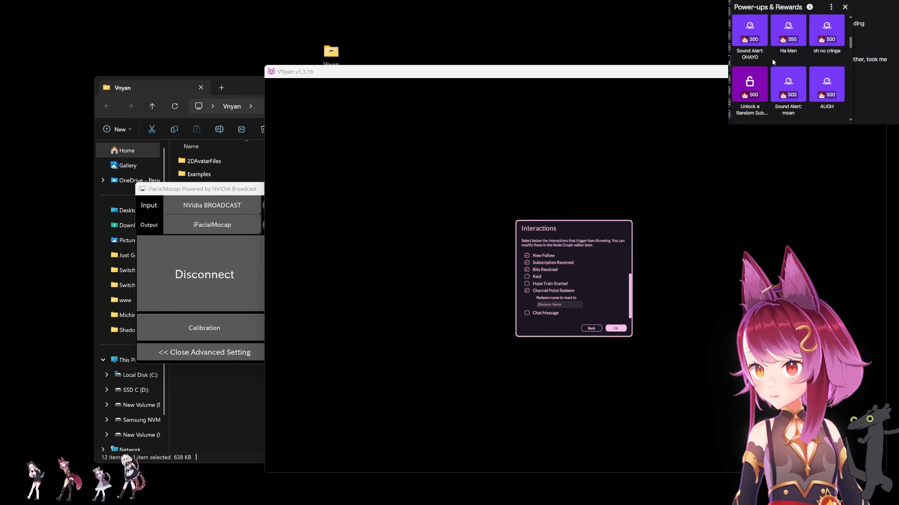
scroll(772, 61, "up", 2)
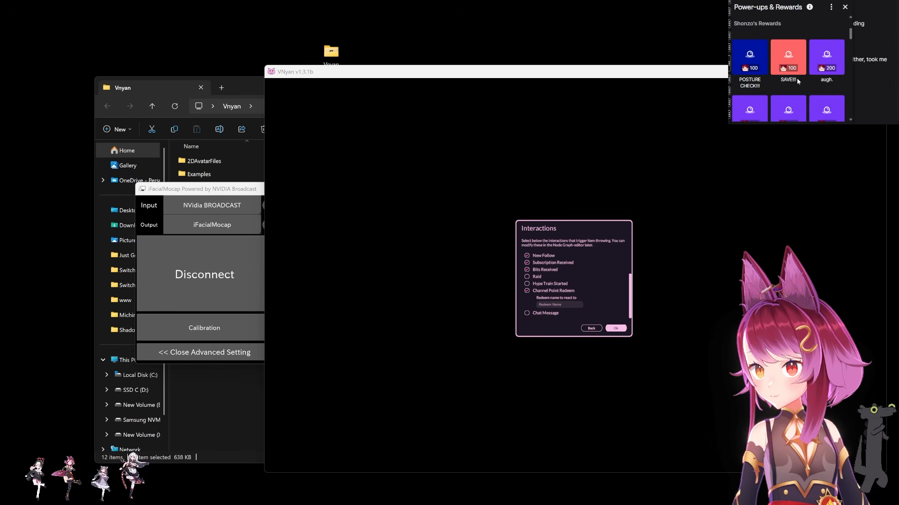
key("ctrl+c")
left_click(560, 304)
key("ctrl+v")
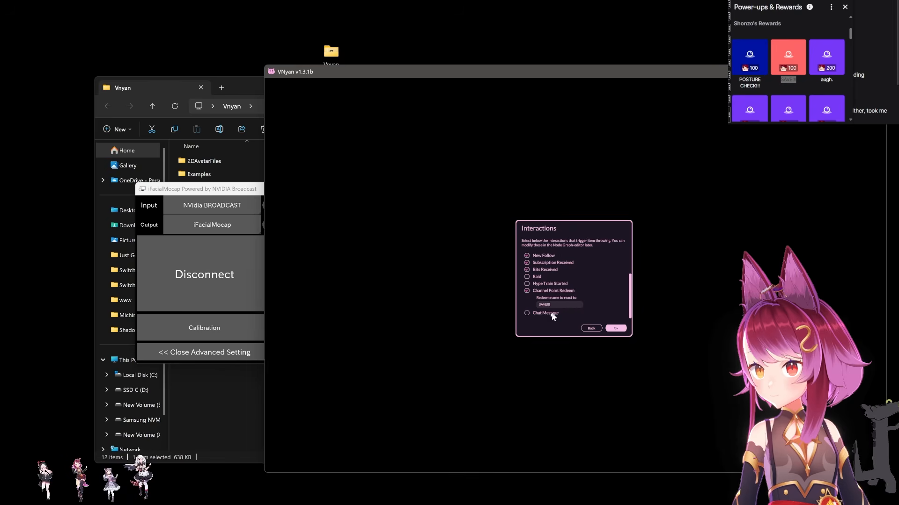
left_click(616, 329)
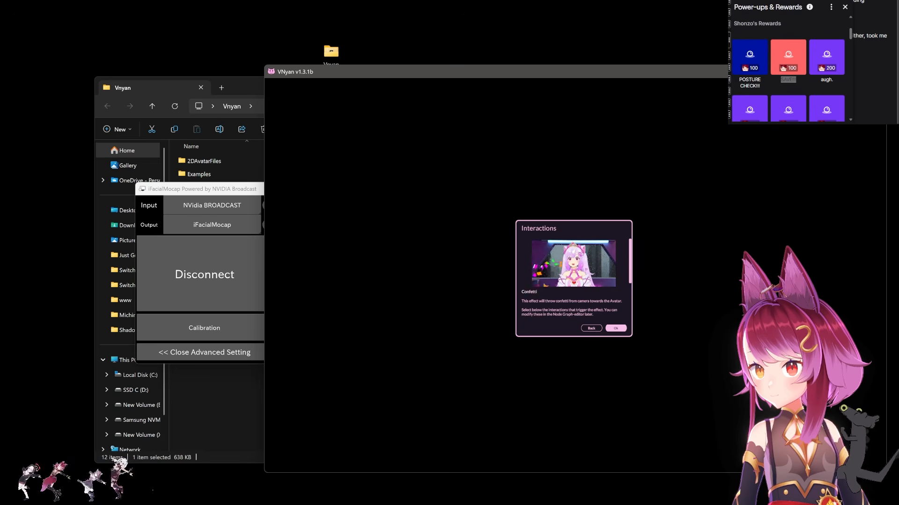
left_click(845, 7)
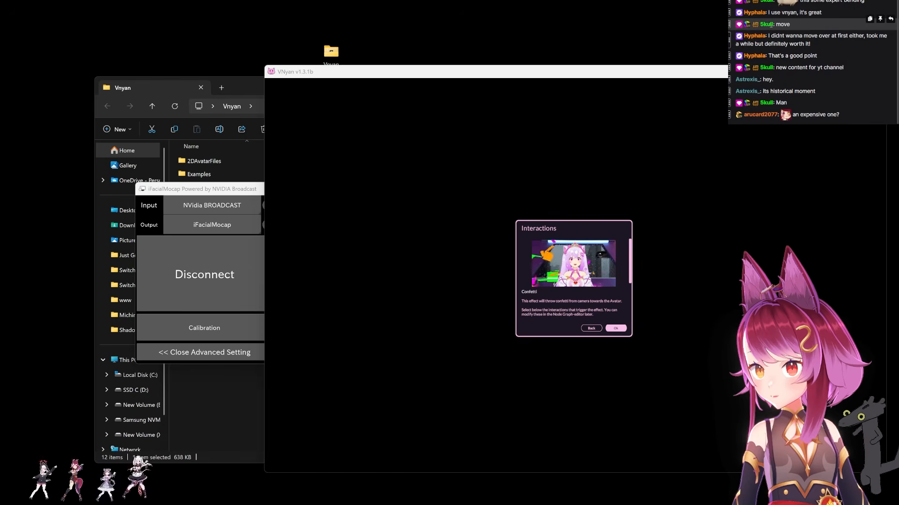
For the Confetti effect, disable New Follow, Subscription Received and Bits Received, and enable Raid and Channel Point Redeem
left_click(549, 220)
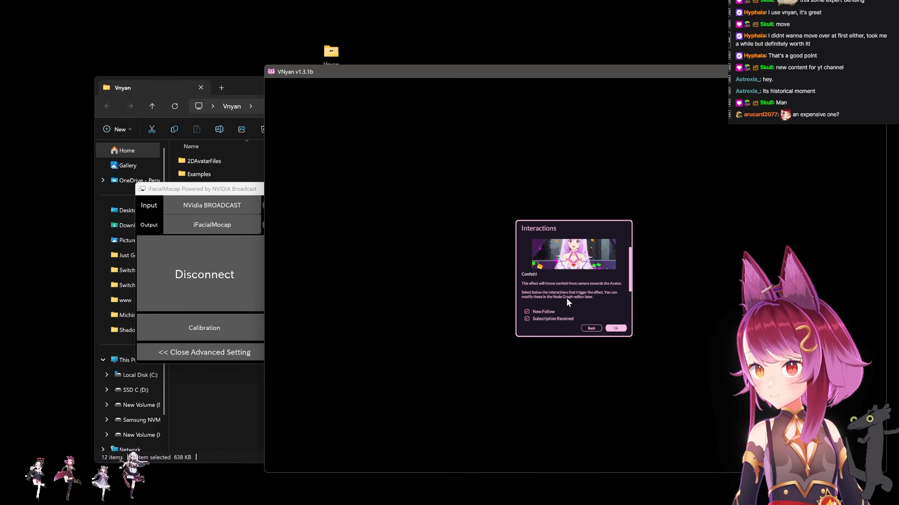
scroll(567, 299, "down", 3)
left_click(525, 316)
scroll(579, 300, "down", 2)
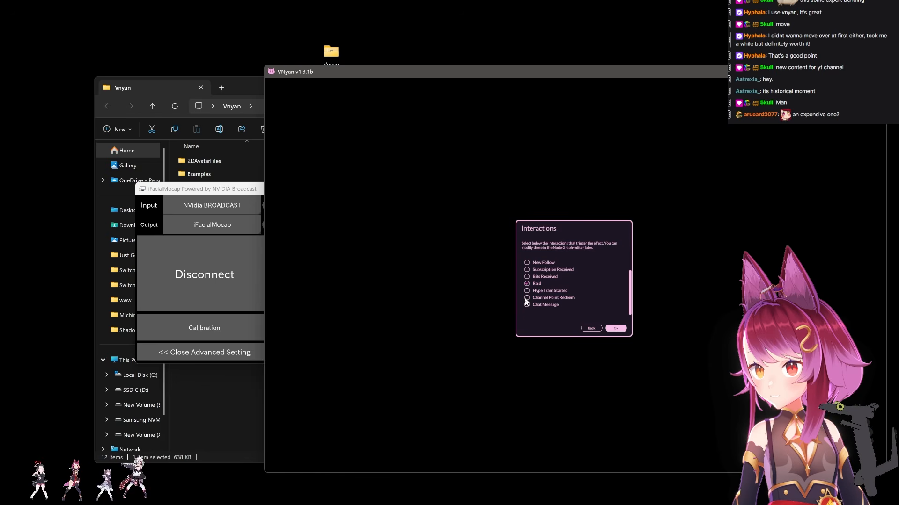
left_click(527, 297)
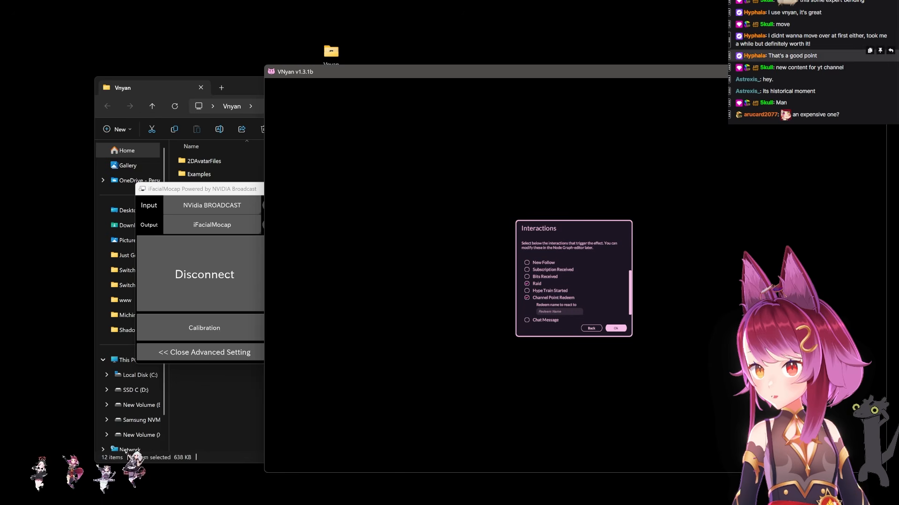
Copy the reward name Push-Ups from the Twitch rewards list into the Confetti redeem name and accept
left_click(744, 145)
scroll(796, 91, "down", 11)
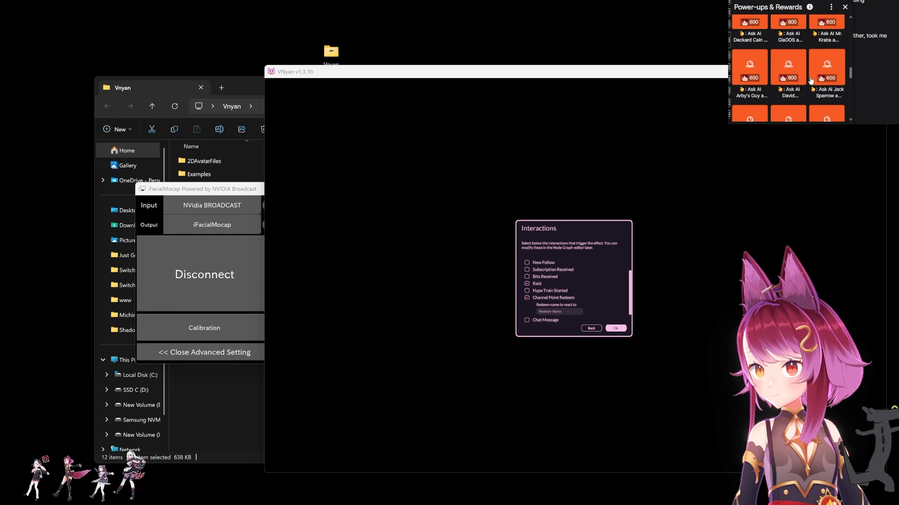
scroll(812, 79, "up", 5)
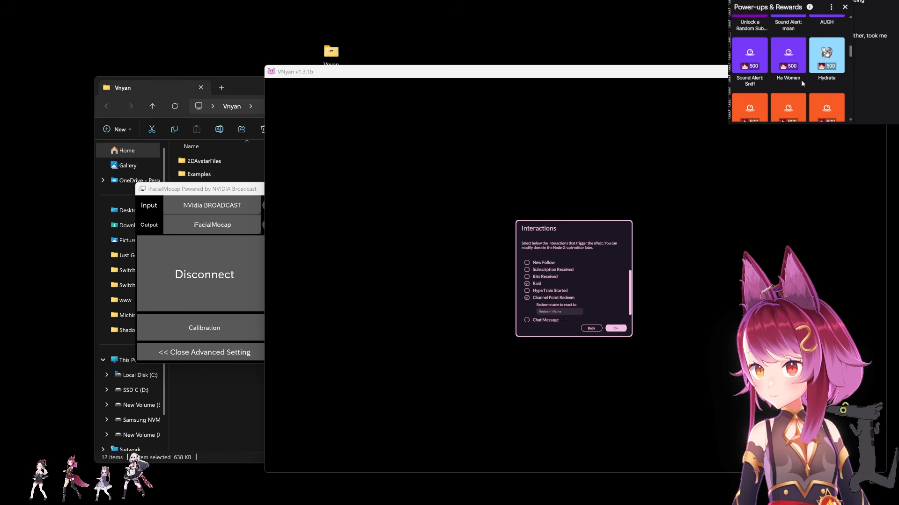
scroll(801, 80, "up", 2)
scroll(804, 84, "down", 5)
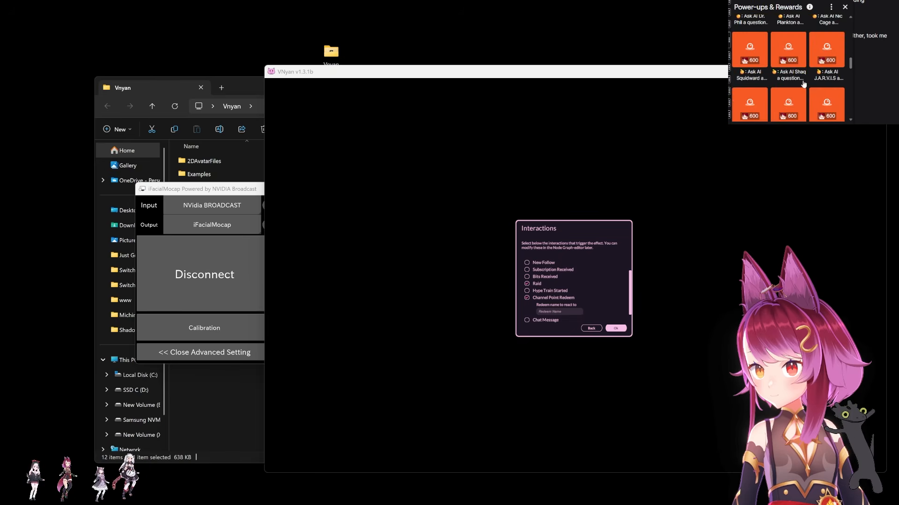
scroll(804, 83, "down", 2)
left_click_drag(838, 31, 820, 32)
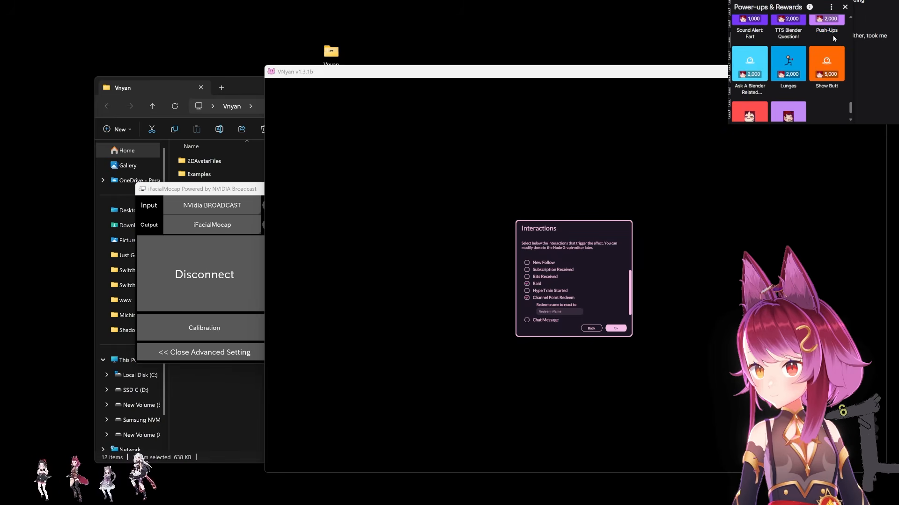
left_click_drag(832, 30, 811, 30)
key("ctrl+c")
left_click(579, 312)
key("ctrl+v")
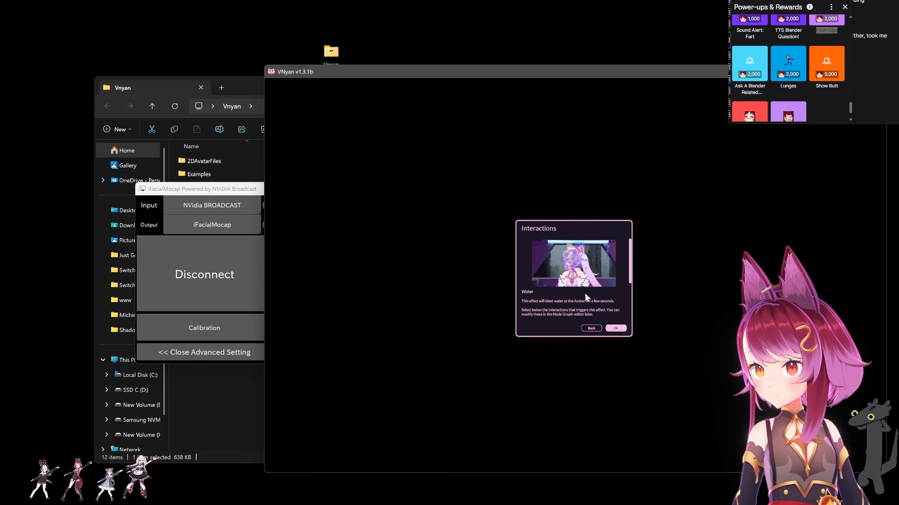
Make Channel Point Redeem the Water effect's only trigger, use the copied reward name Hydrate as the redeem name, and accept
scroll(566, 276, "down", 1)
scroll(567, 276, "down", 2)
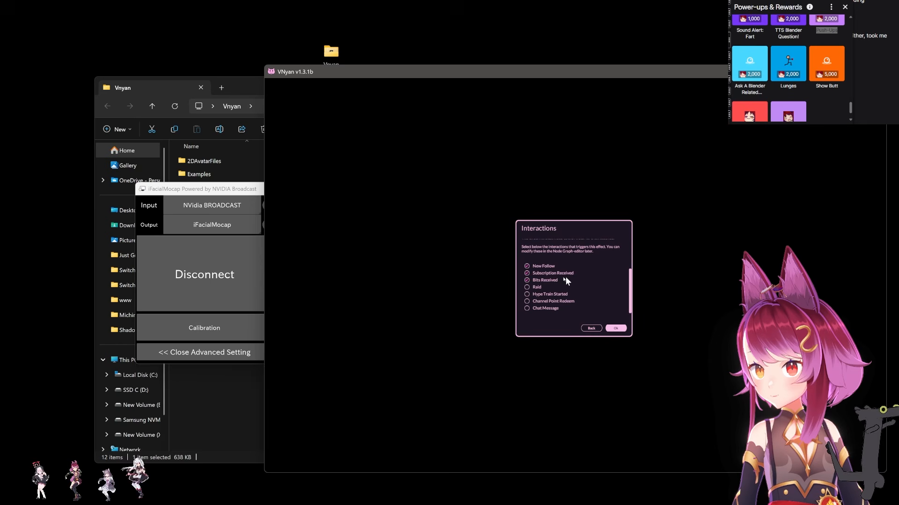
scroll(526, 281, "down", 1)
left_click(526, 281)
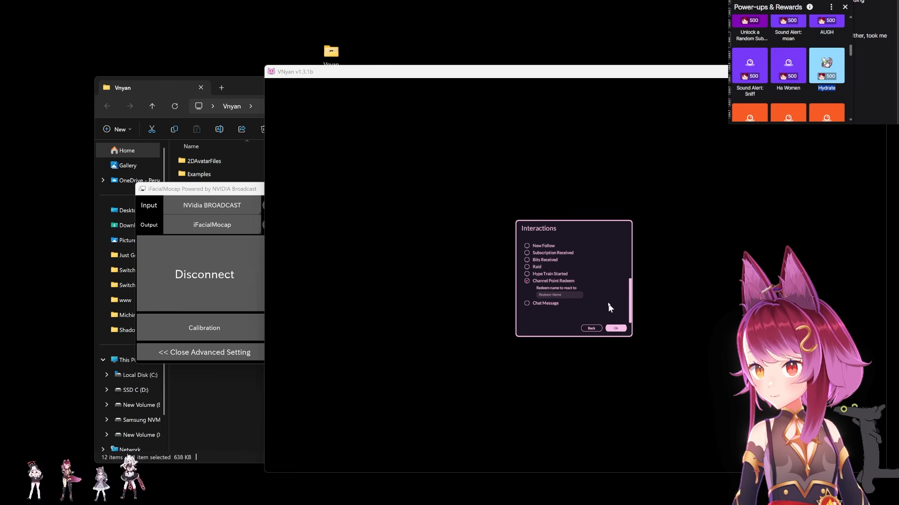
left_click(561, 294)
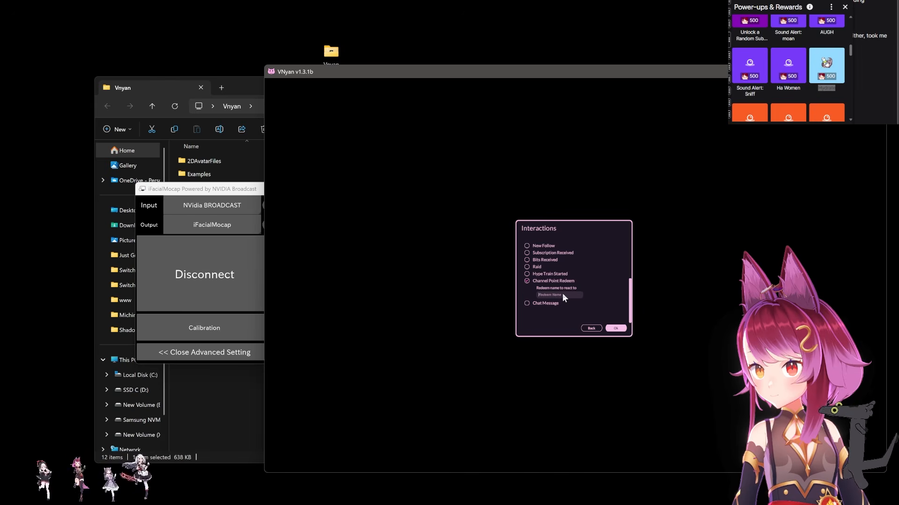
left_click(615, 328)
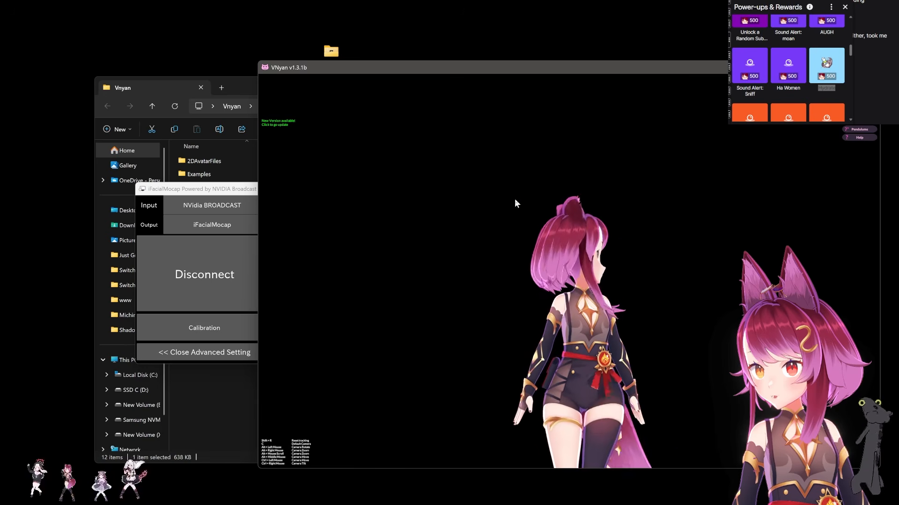
In iFacialMocap's advanced settings, set the Spine Tilt Weight to 0.99
left_click(207, 189)
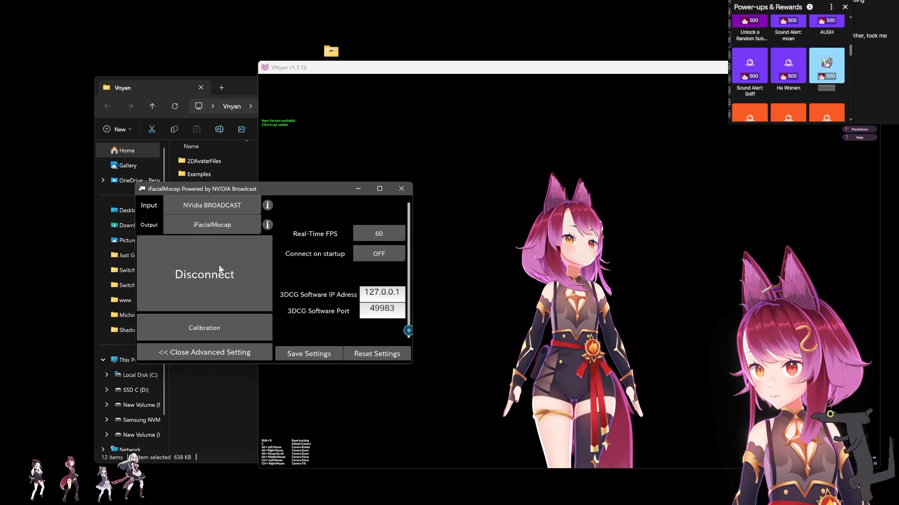
scroll(323, 320, "down", 2)
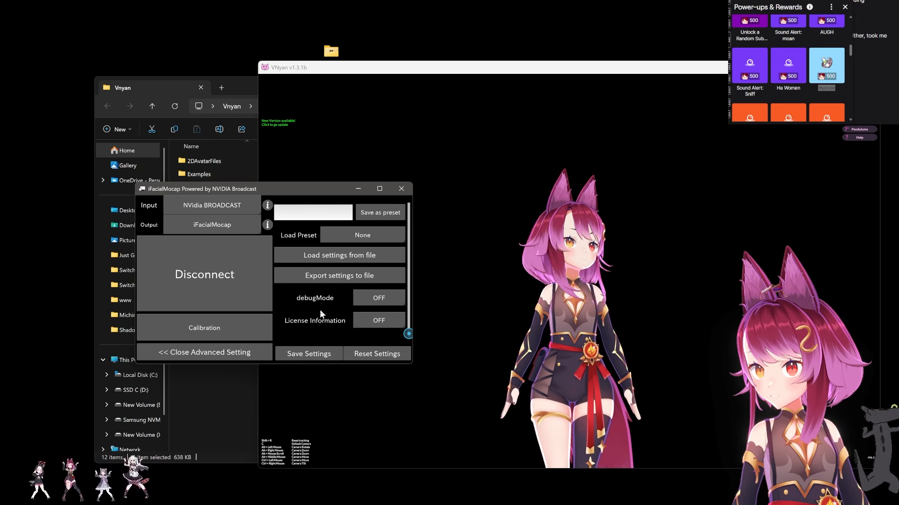
scroll(280, 307, "up", 5)
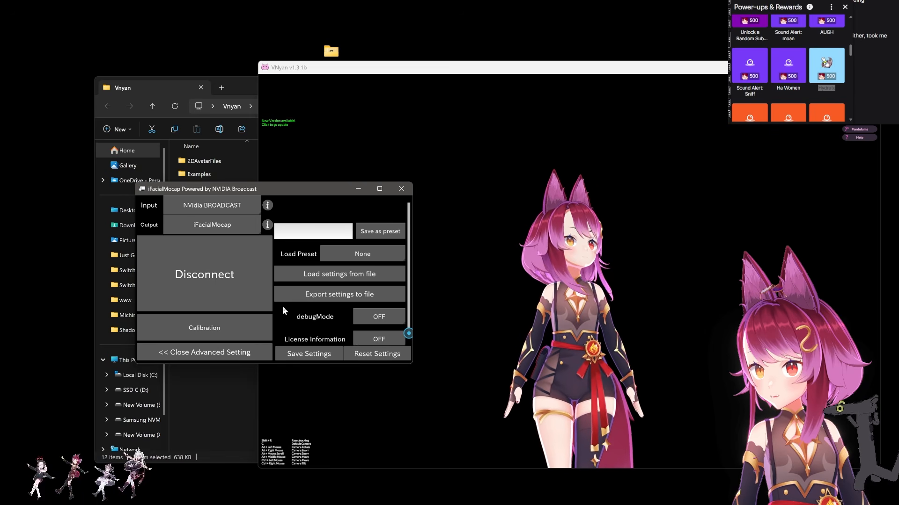
scroll(285, 307, "up", 3)
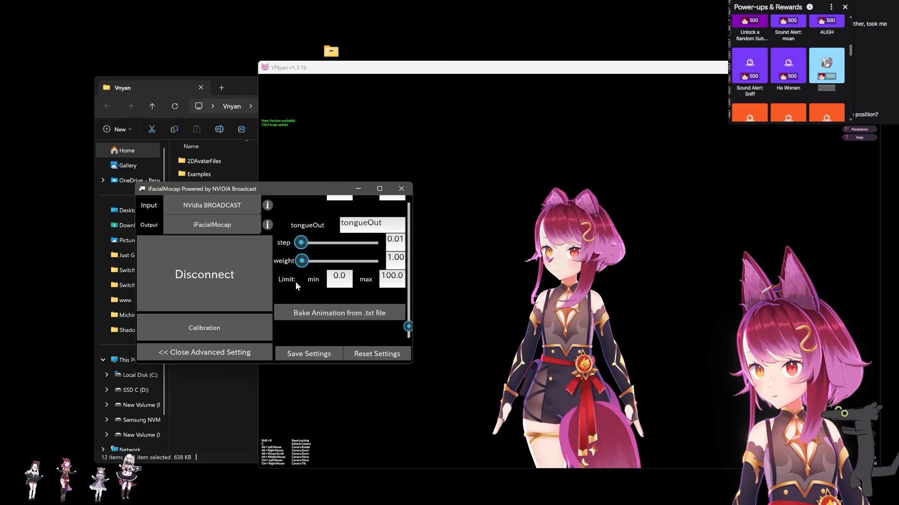
scroll(296, 282, "up", 2)
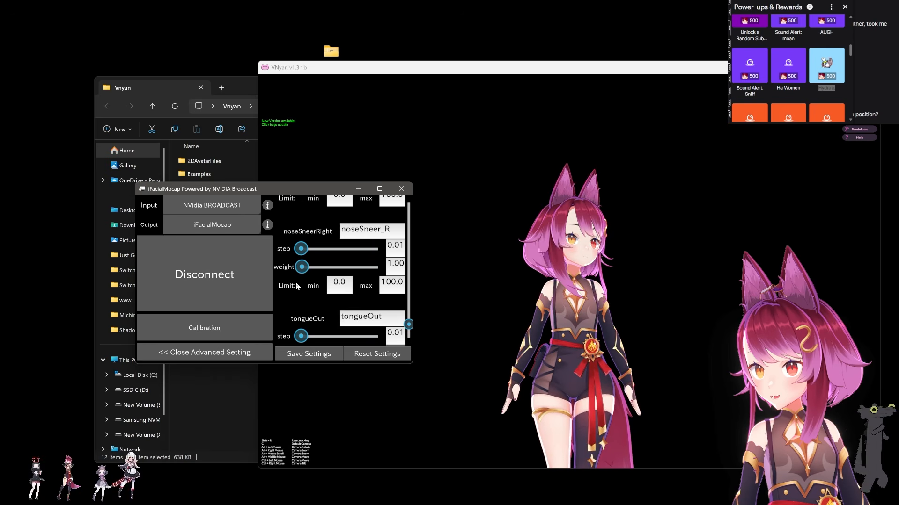
scroll(296, 282, "up", 3)
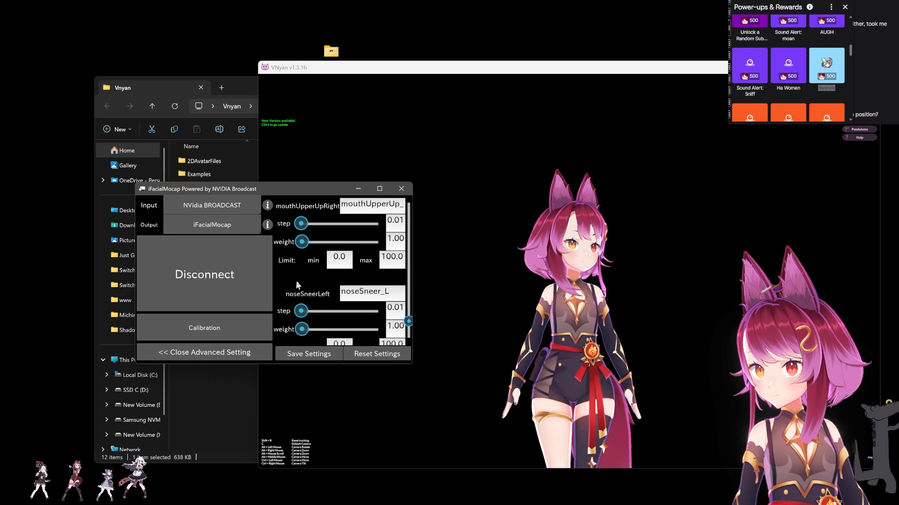
scroll(296, 281, "up", 6)
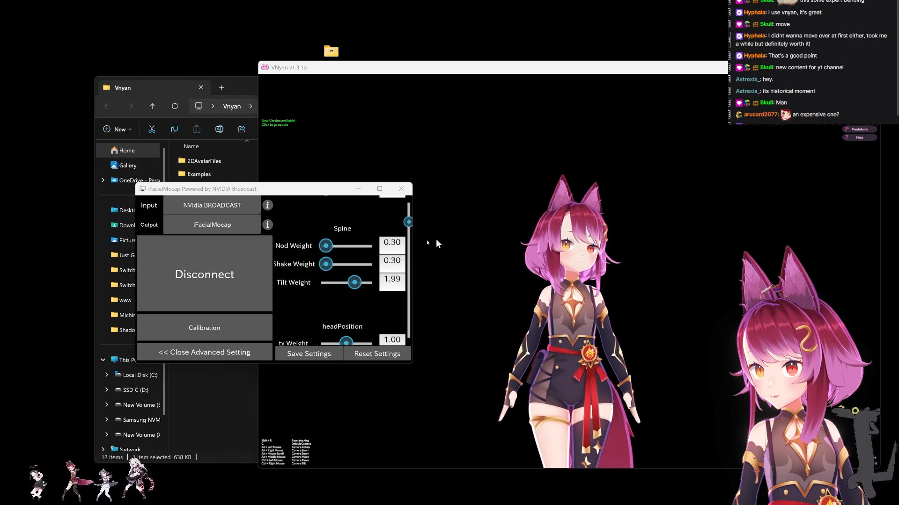
double_click(396, 285)
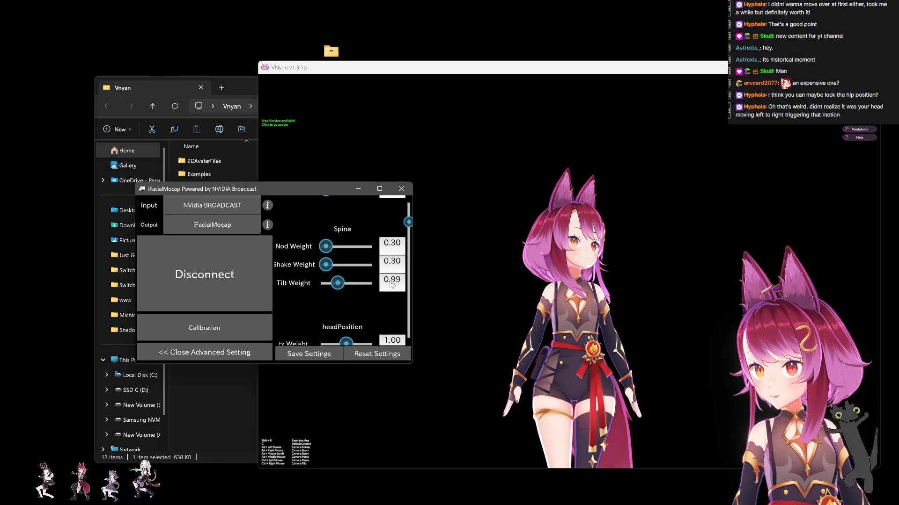
Examine the bone axes, the head, eye, neck and spine weights, and the BlendShape options in iFacialMocap's advanced settings
scroll(327, 277, "up", 2)
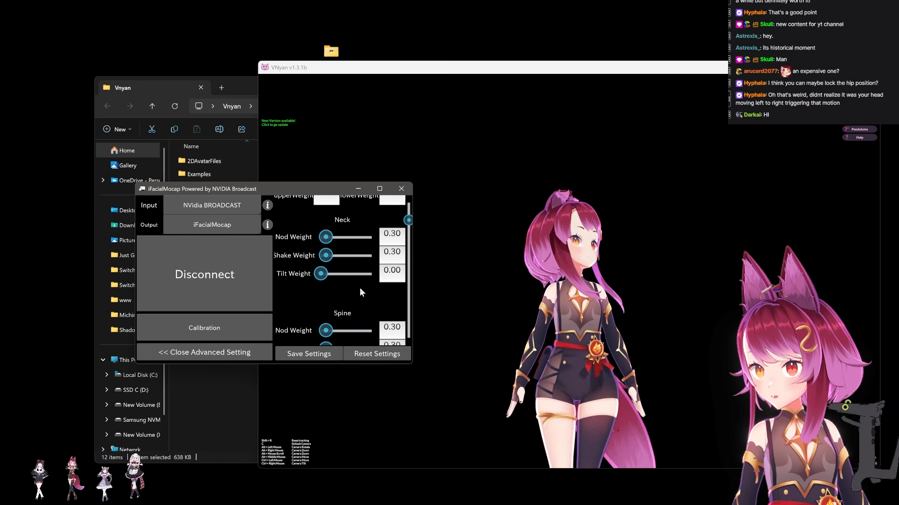
scroll(360, 293, "up", 8)
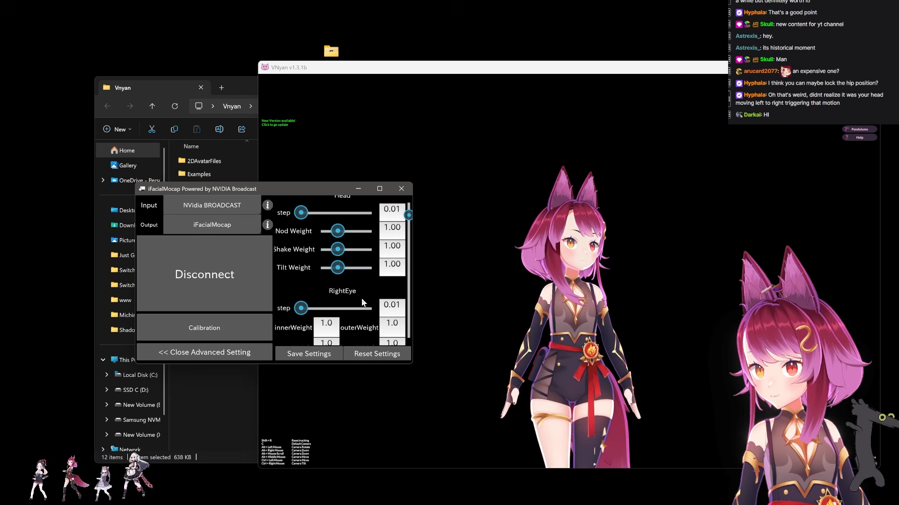
scroll(362, 302, "up", 2)
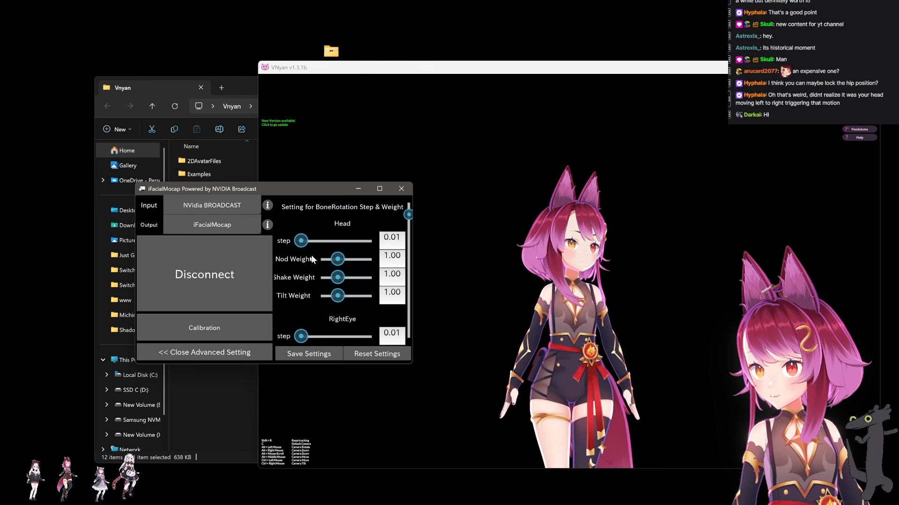
scroll(350, 262, "down", 10)
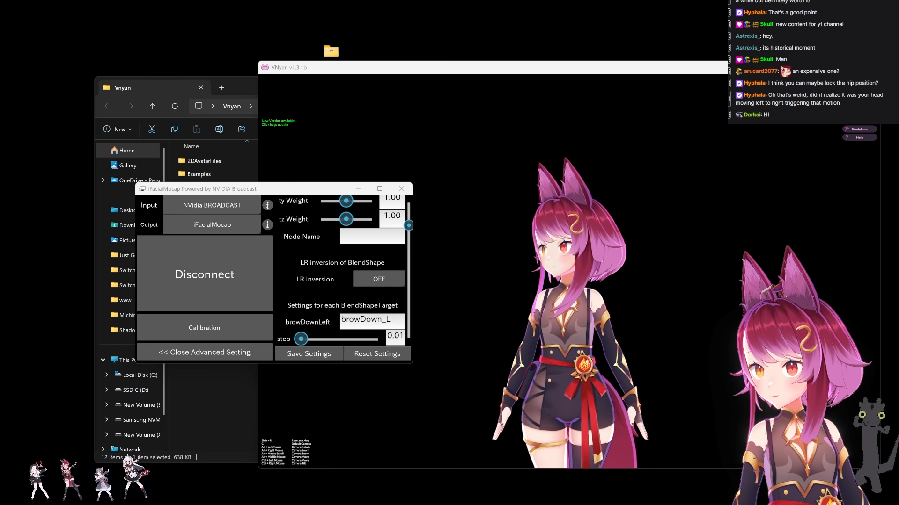
scroll(414, 226, "down", 7)
scroll(412, 216, "up", 10)
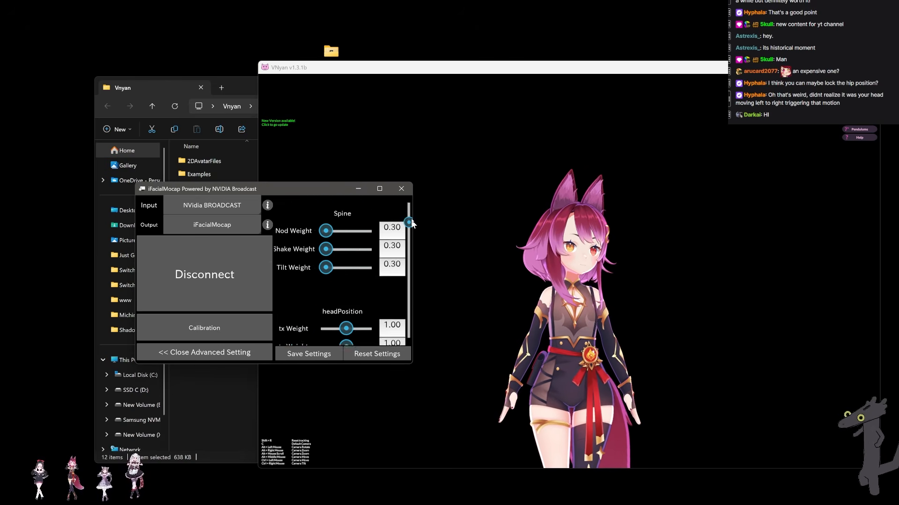
scroll(345, 259, "up", 5)
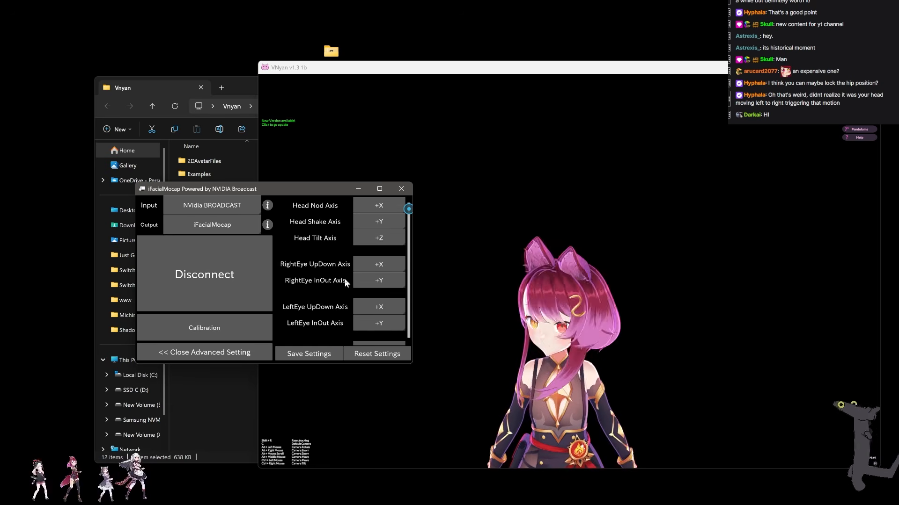
scroll(349, 268, "down", 12)
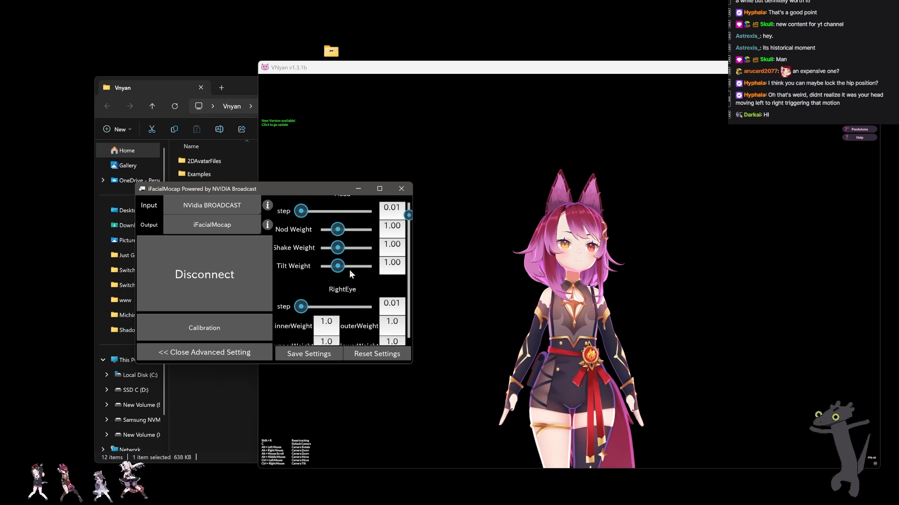
scroll(349, 269, "down", 6)
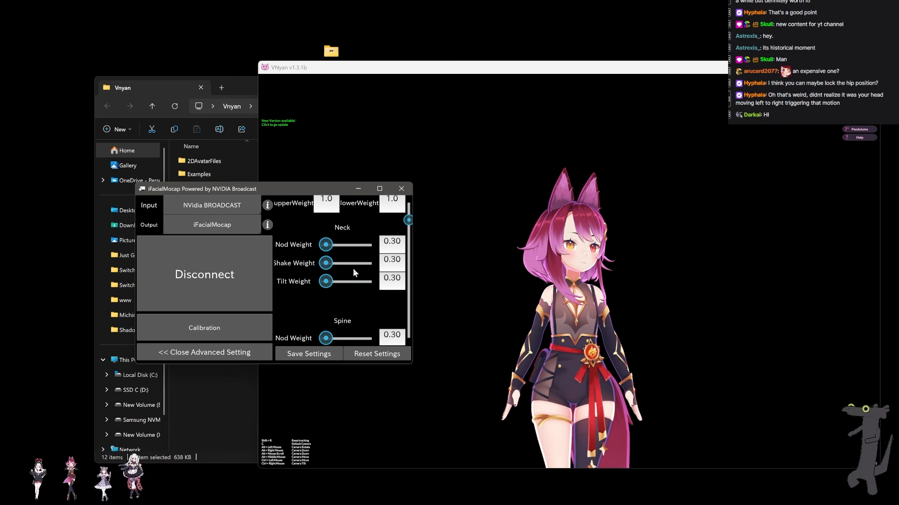
Try to set the Neck Nod Weight to 0, and go back to the calibration settings
scroll(353, 269, "down", 1)
left_click(395, 235)
type("0")
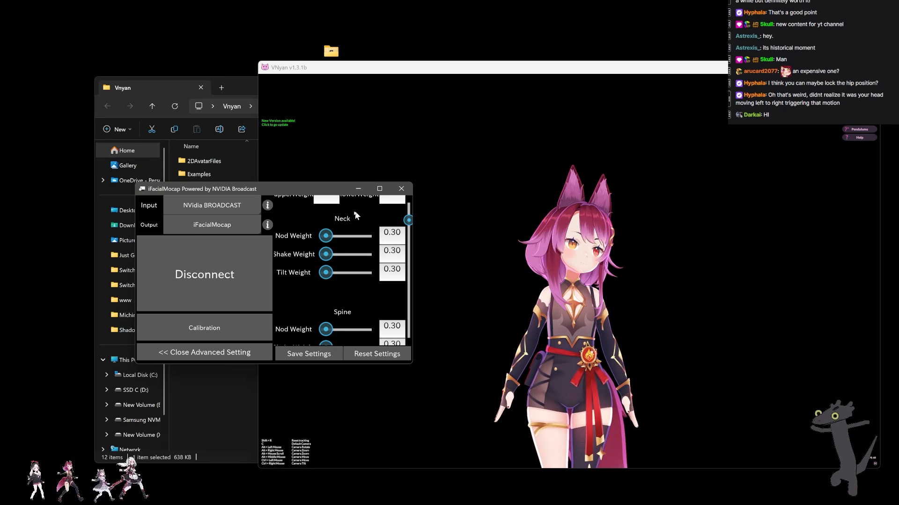
left_click_drag(409, 220, 406, 186)
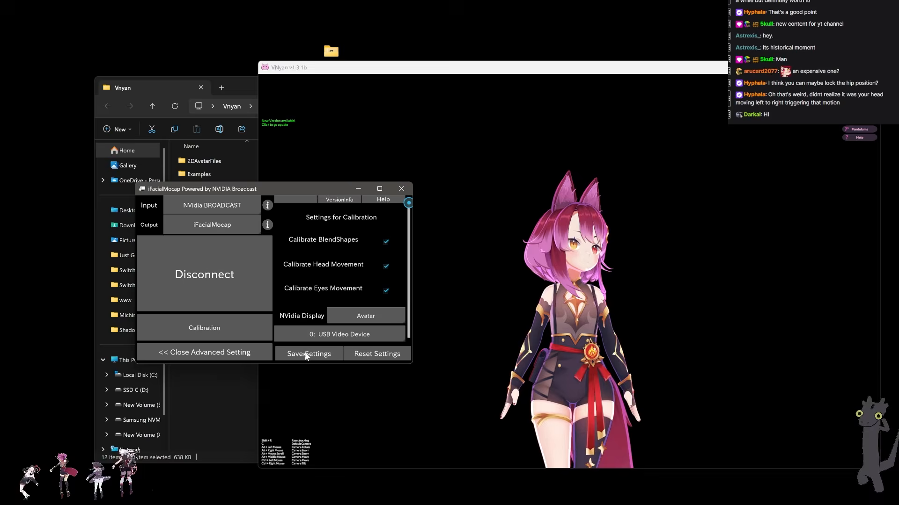
Move the iFacialMocap window out of the way, then reposition the VNyan window and make it active
left_click_drag(304, 189, 898, 255)
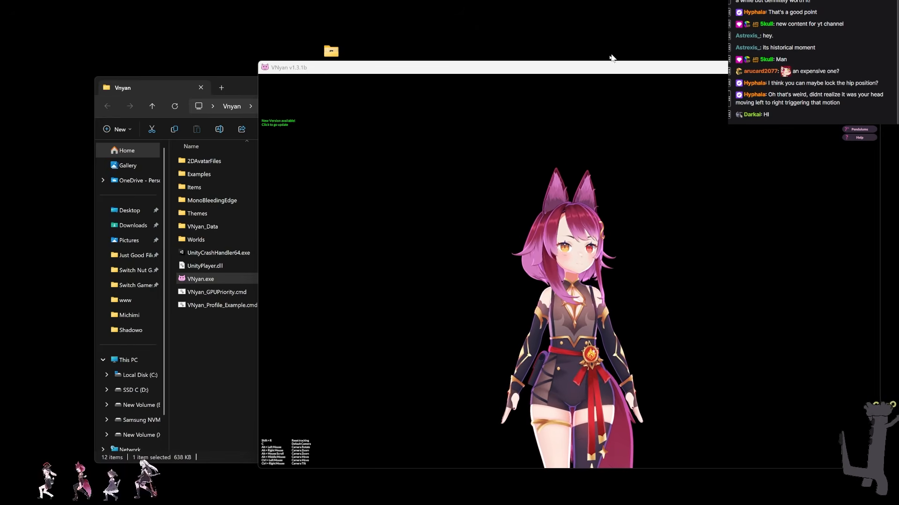
left_click_drag(608, 67, 544, 57)
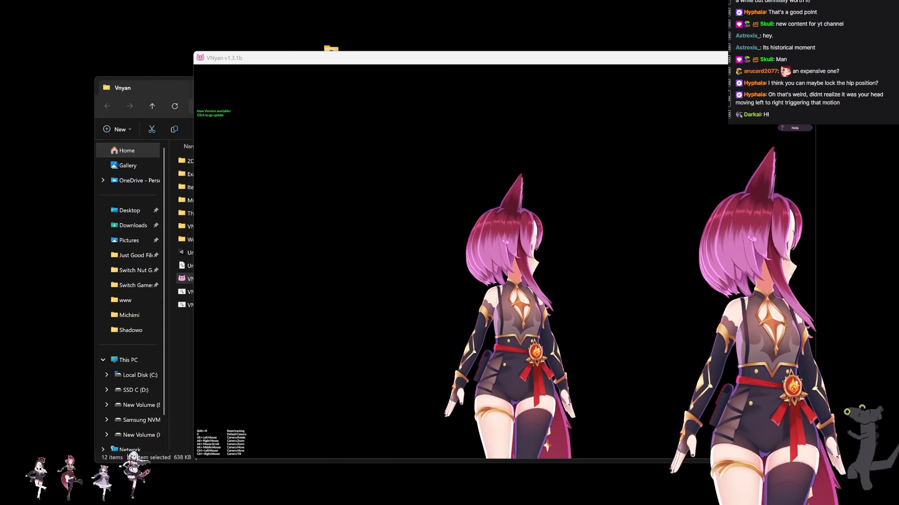
left_click(310, 244)
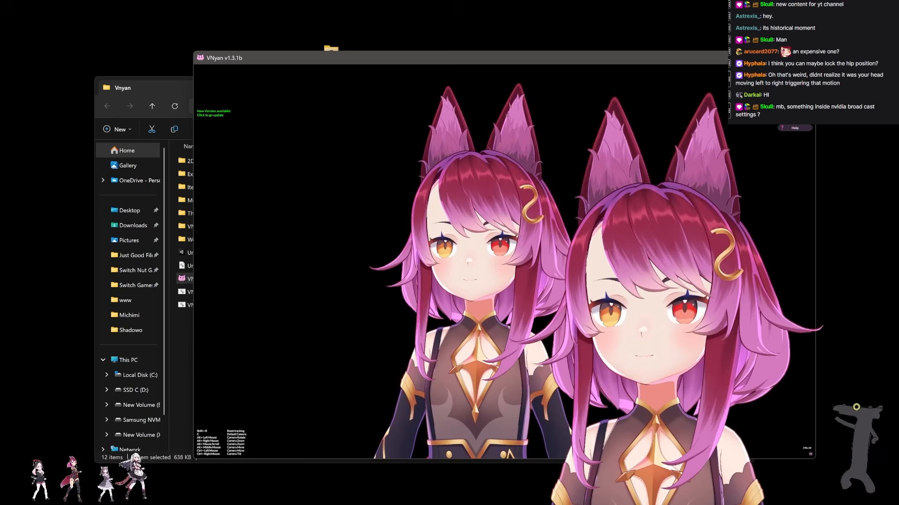
Open VNyan's settings and look through the Base Layer, Expressive Body Tilt and Web Camera Tracking options
mouse_move(777, 77)
left_click(794, 111)
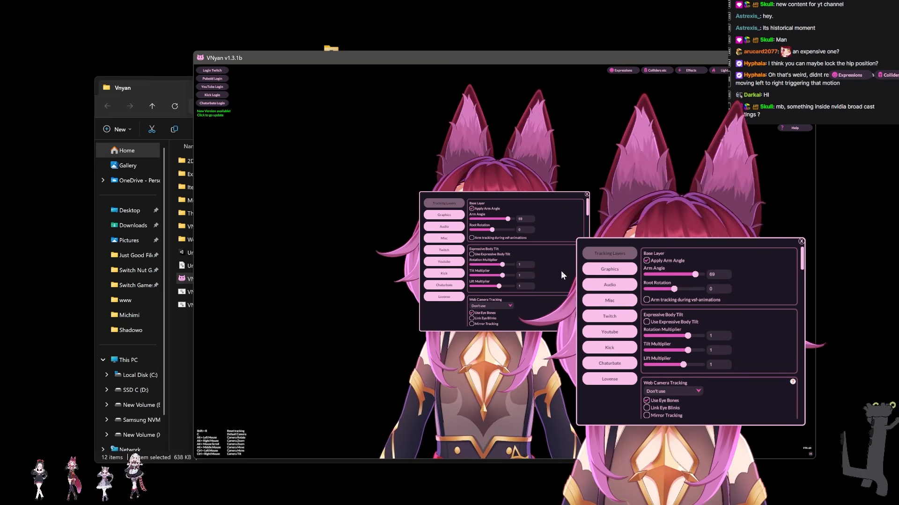
scroll(560, 269, "down", 1)
scroll(561, 265, "down", 3)
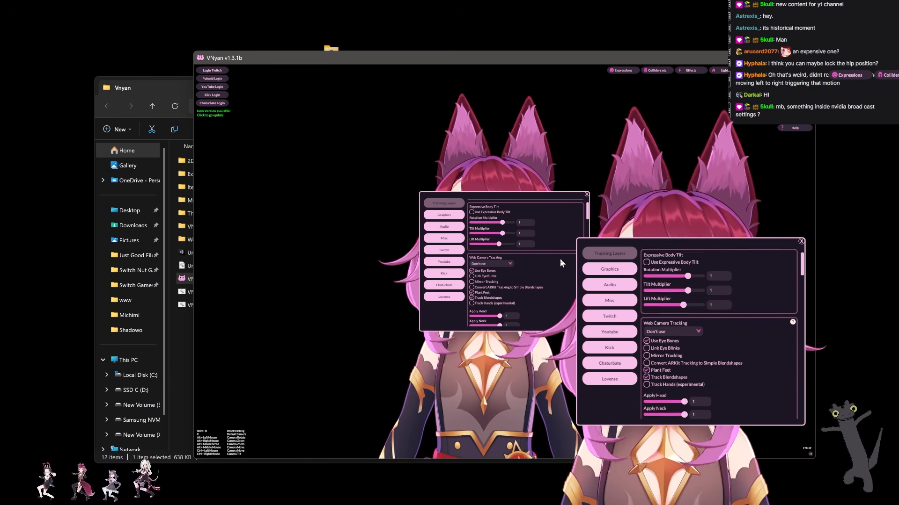
scroll(559, 258, "up", 4)
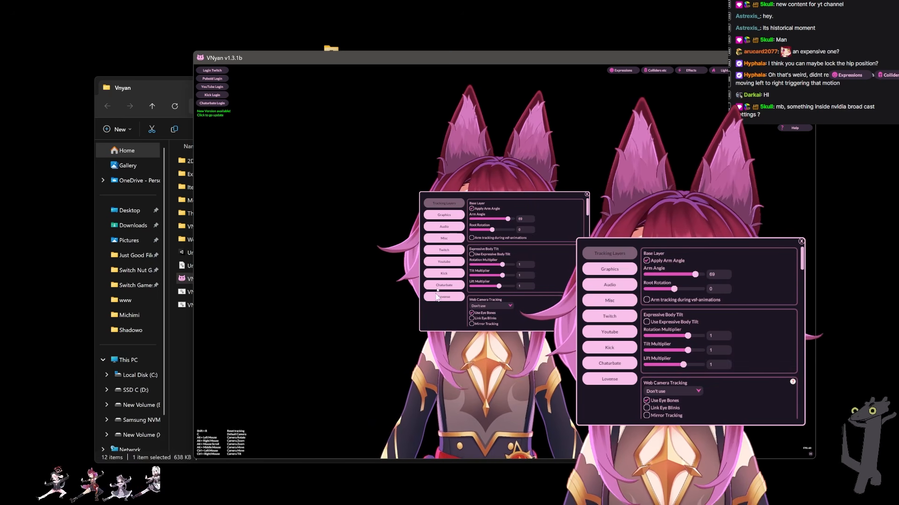
In the Misc settings, review the options and choose Cam 1 as the camera slot
left_click(443, 239)
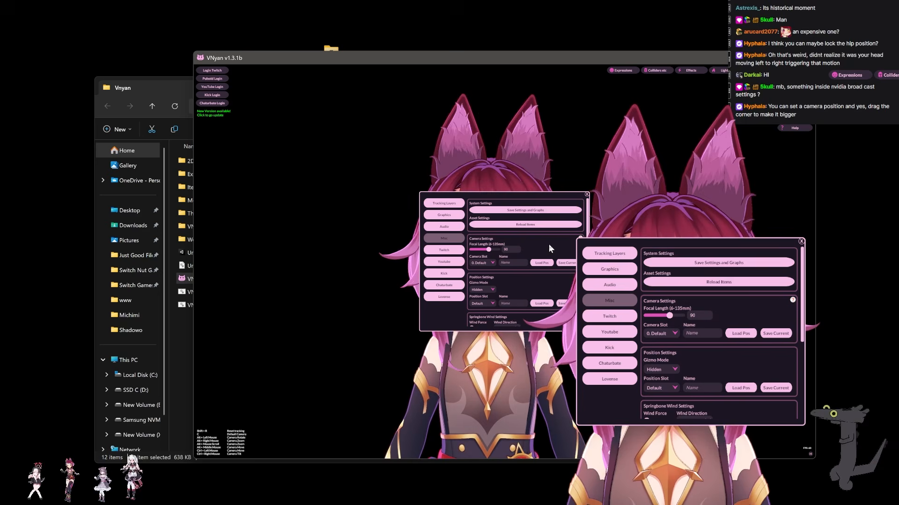
scroll(549, 245, "down", 1)
scroll(550, 248, "down", 5)
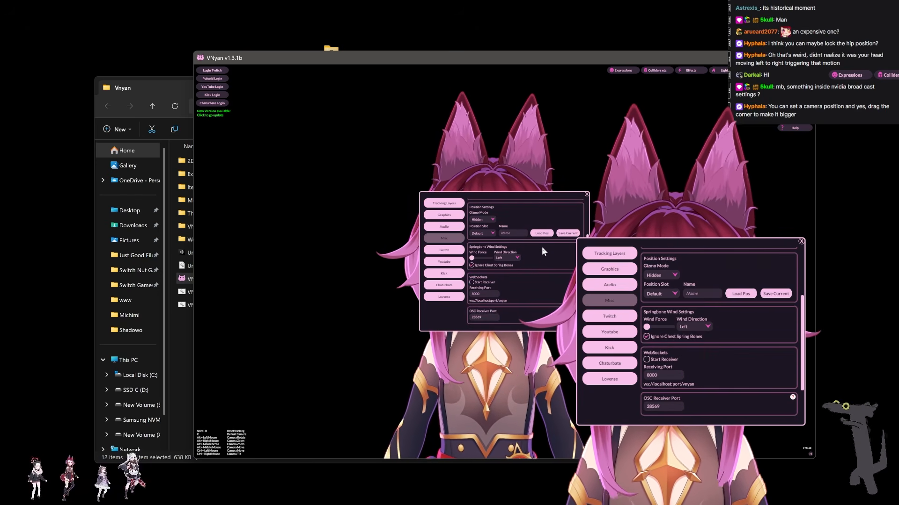
scroll(541, 246, "up", 6)
left_click(481, 263)
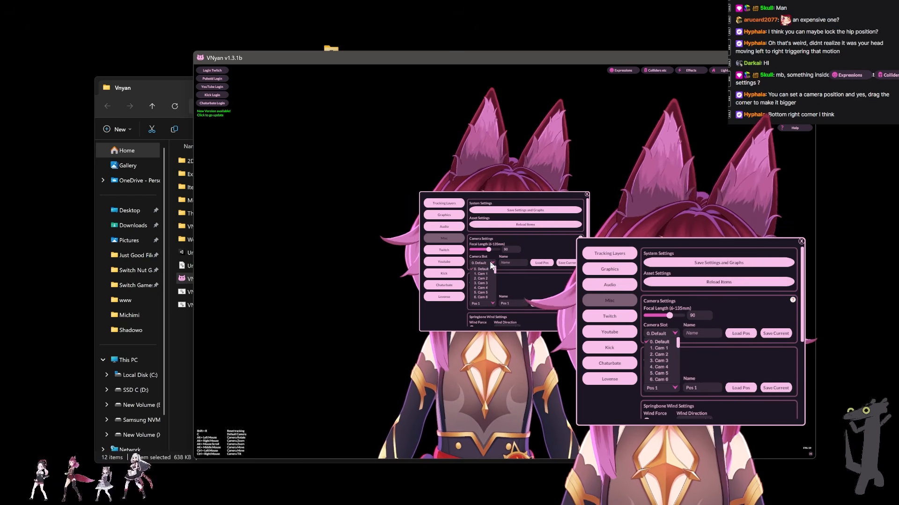
left_click(482, 274)
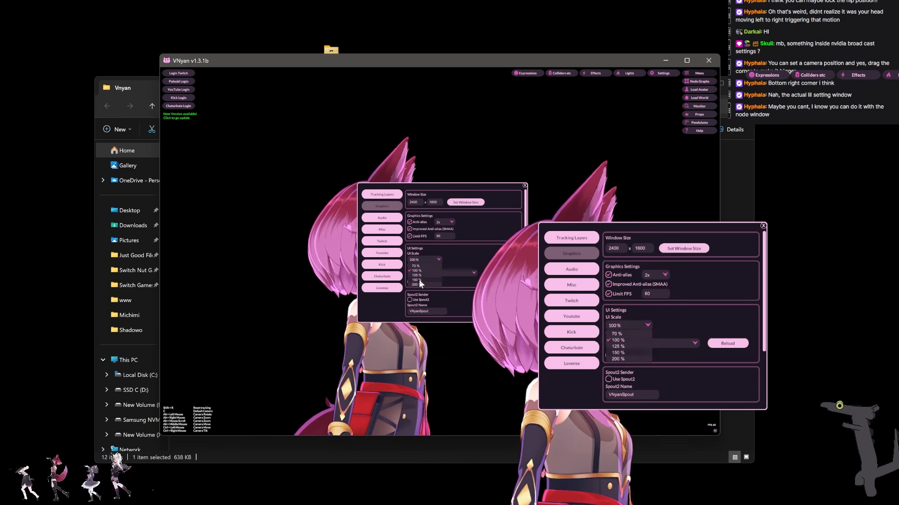
Try the UI scale at 200 %, settle on 150 %, and change the theme to Dark Gray
left_click(420, 280)
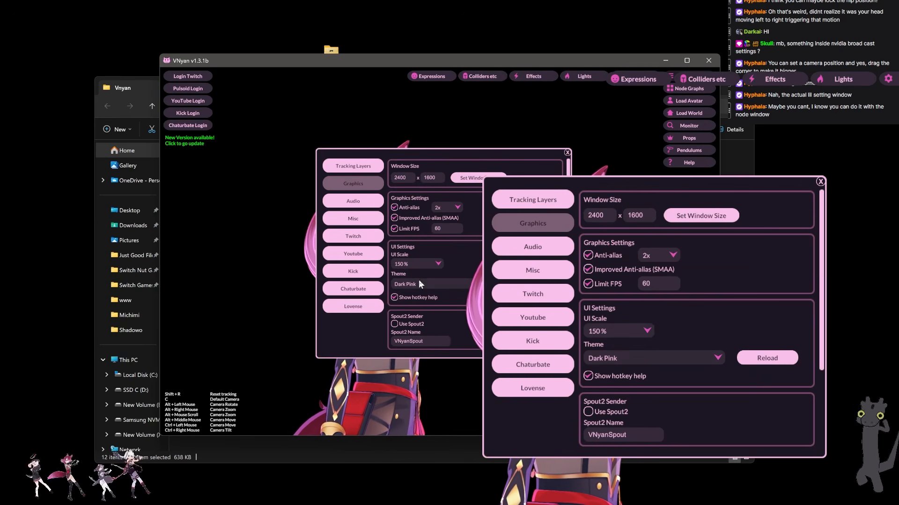
left_click(423, 264)
left_click(412, 299)
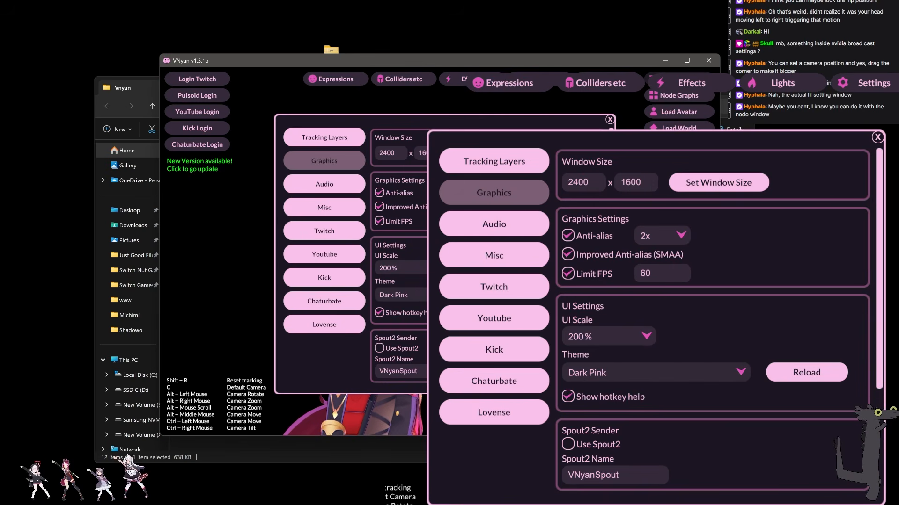
left_click_drag(313, 63, 344, 52)
left_click(392, 290)
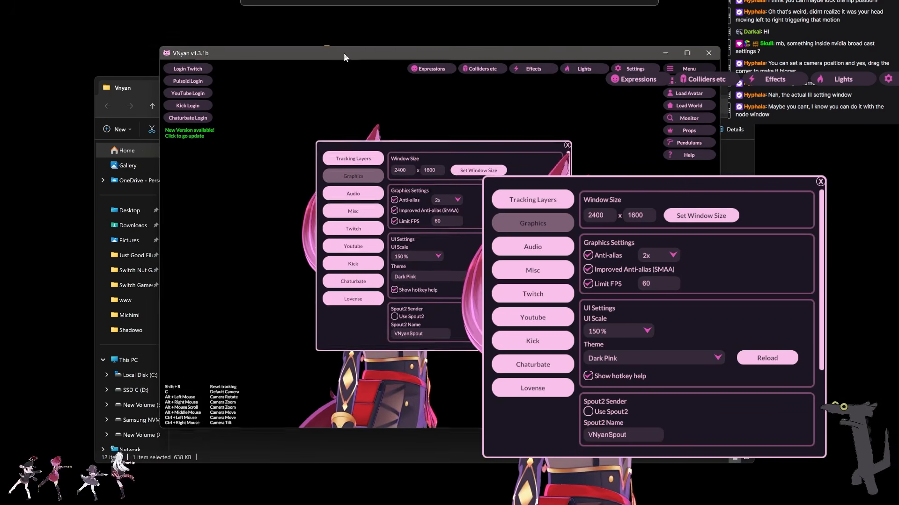
left_click(424, 277)
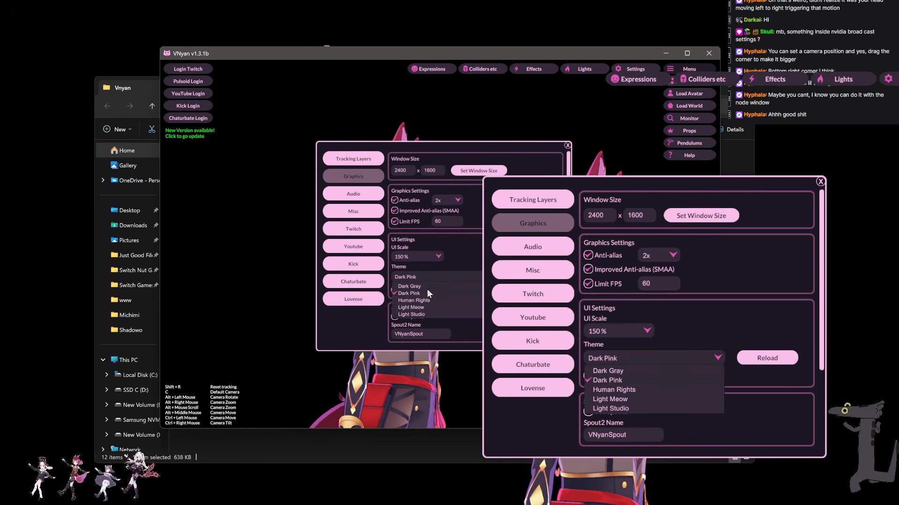
left_click(415, 288)
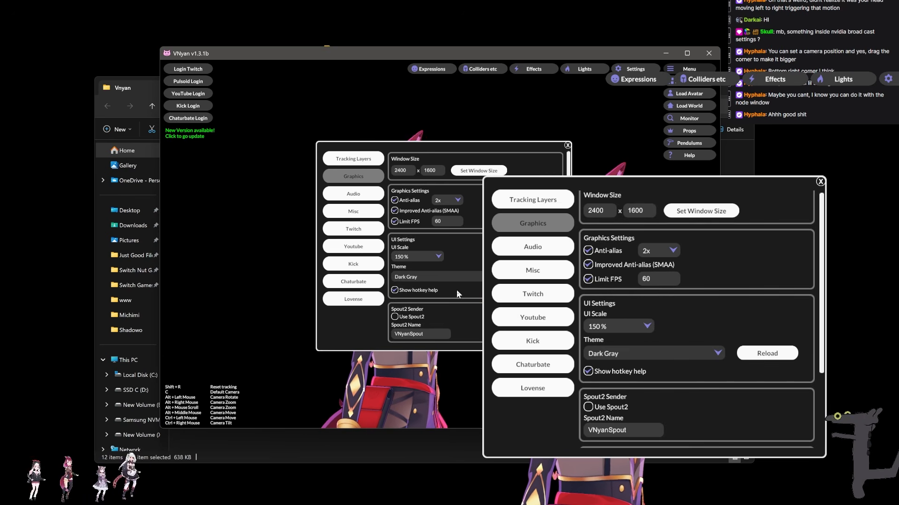
Look through the Spout2, NDI and virtual camera options in the Graphics settings, and open the Tracking Layers settings
scroll(456, 291, "down", 3)
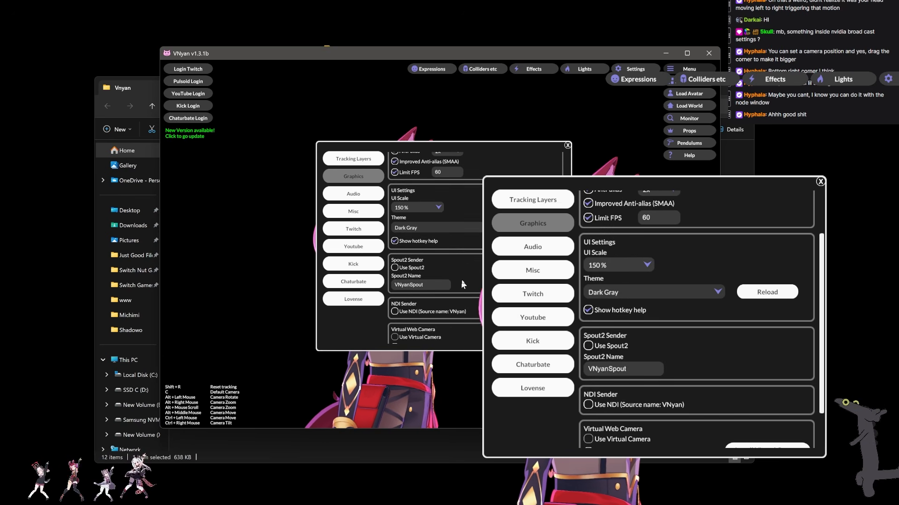
scroll(476, 273, "down", 3)
scroll(468, 262, "up", 2)
left_click(365, 161)
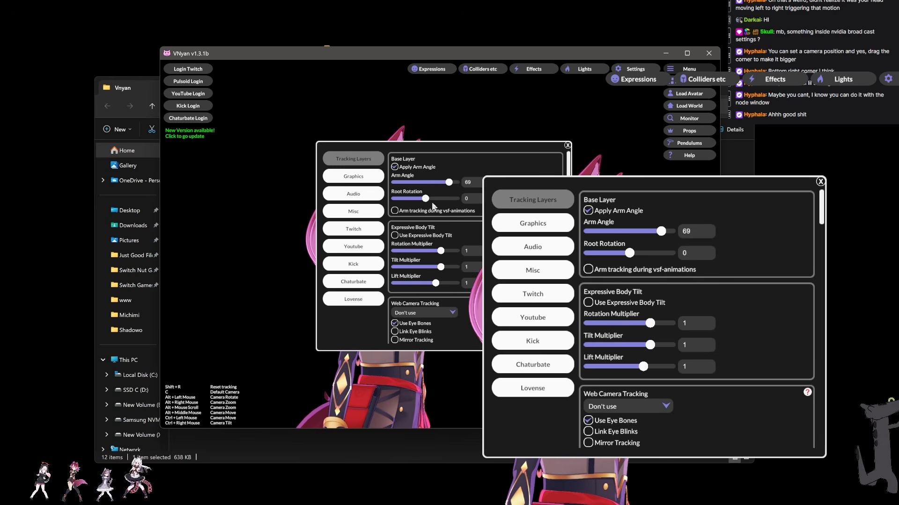
Shift the settings window clear of the avatar, set the Base Layer Arm Angle to 70, and enable Expressive Body Tilt
left_click_drag(465, 153, 663, 150)
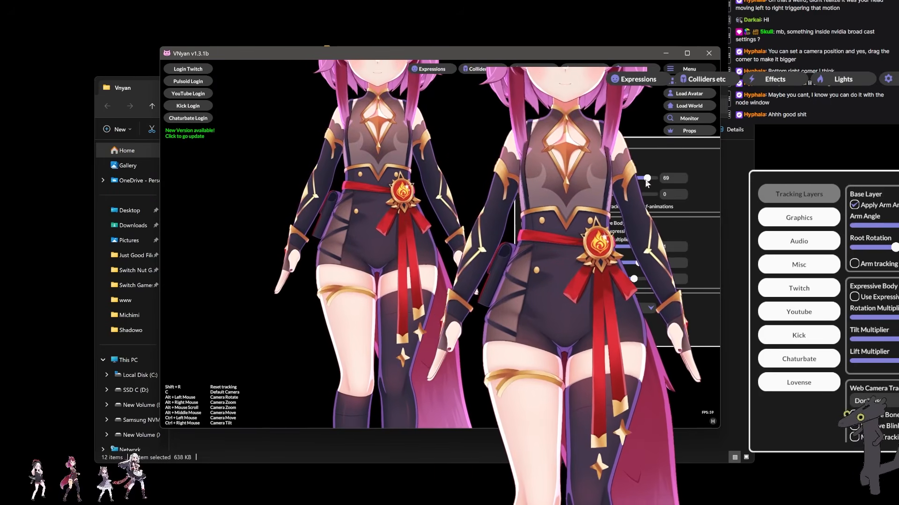
left_click_drag(646, 181, 538, 194)
left_click_drag(633, 144, 595, 146)
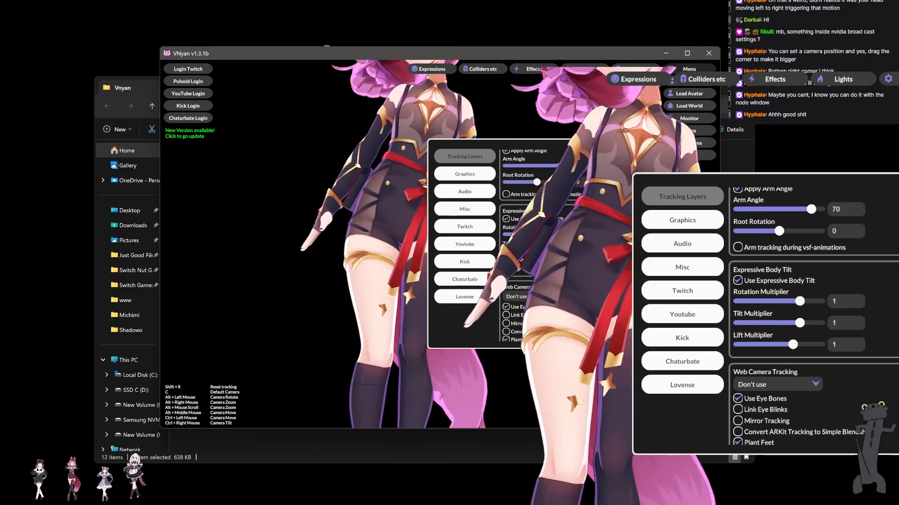
Set the Expressive Body Tilt's Tilt Multiplier to -0.25
left_click_drag(552, 235, 534, 235)
mouse_move(534, 235)
left_mouse_down()
mouse_move(553, 235)
mouse_move(535, 251)
left_mouse_up()
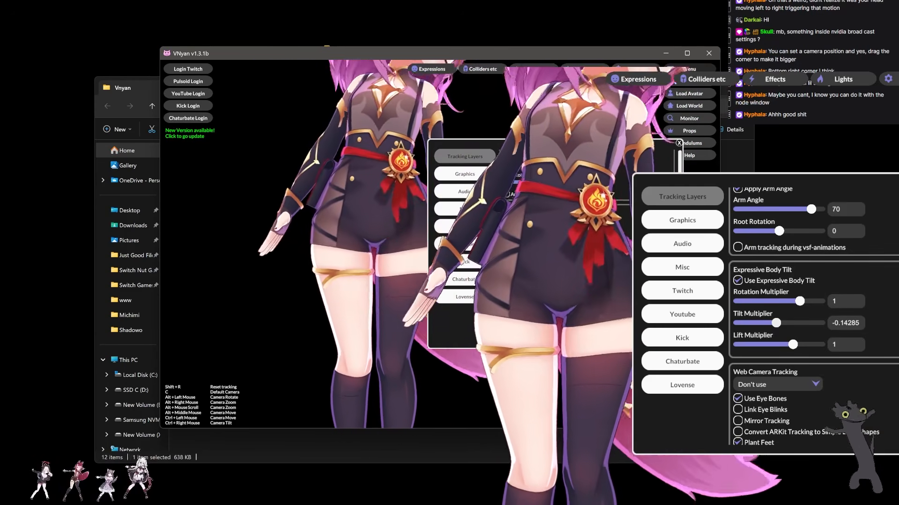
left_click(586, 250)
type("-0")
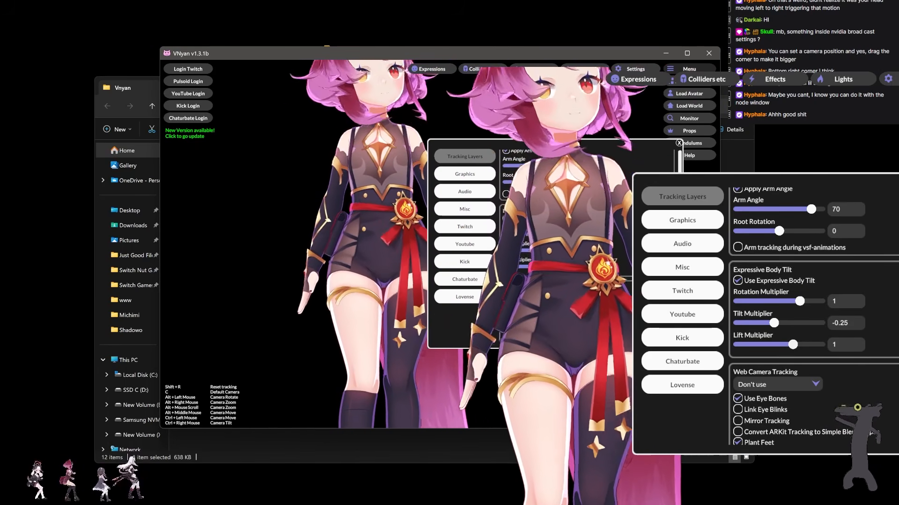
Look through the Web Camera and ARKit Tracking options, and try the Plant Feet option from the default camera view
scroll(814, 314, "down", 2)
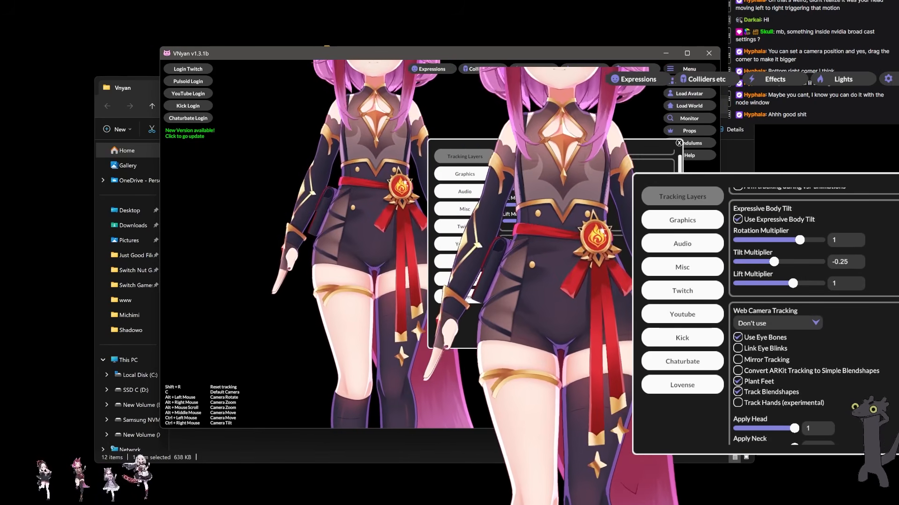
scroll(814, 314, "down", 5)
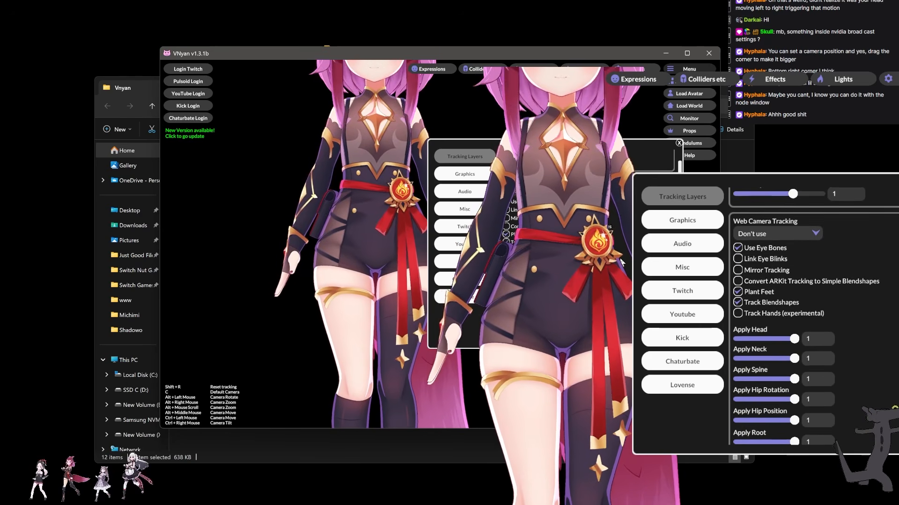
scroll(815, 313, "up", 4)
scroll(815, 314, "down", 10)
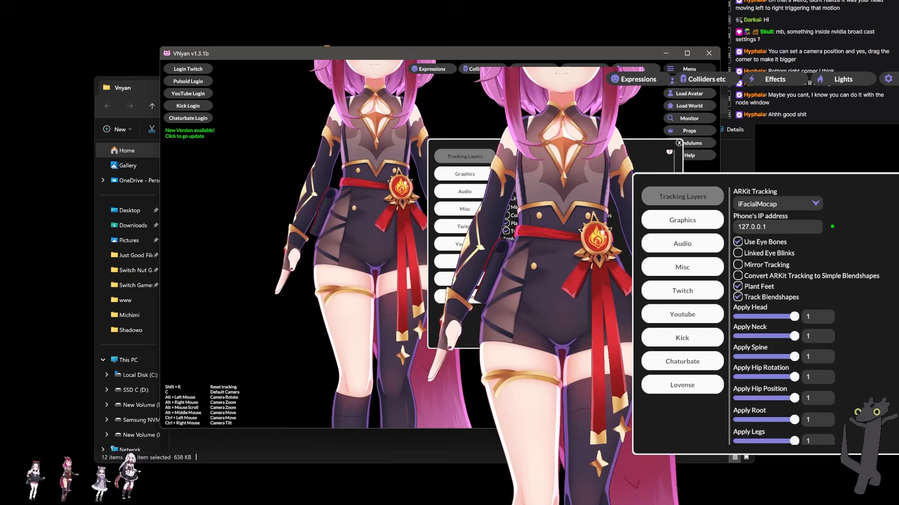
key("c")
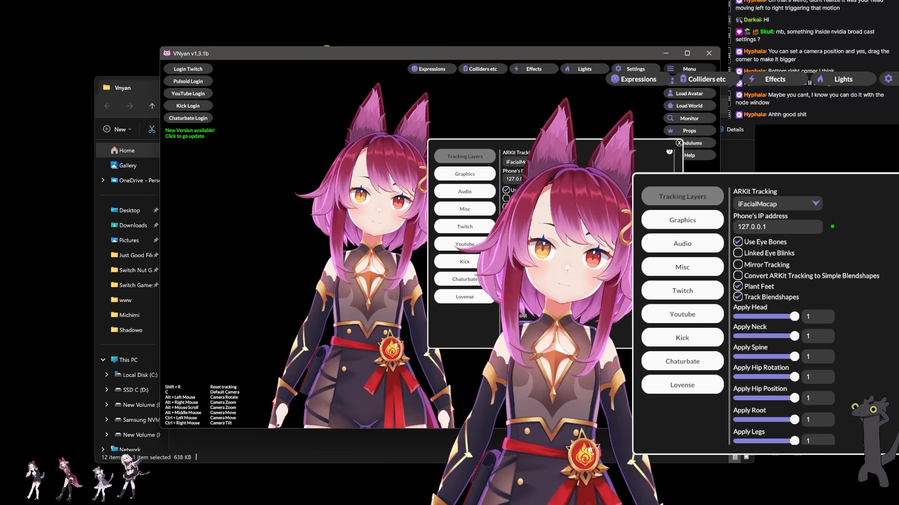
left_click(506, 224)
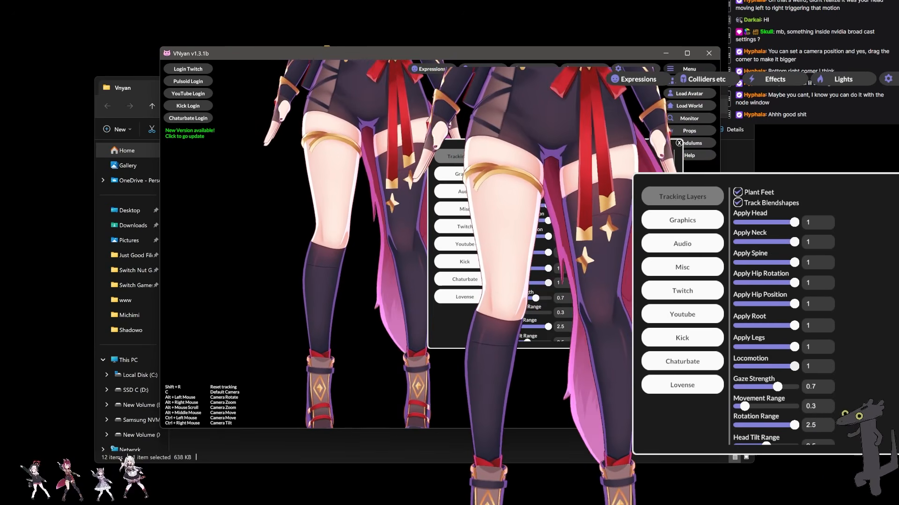
Try the ARKit Movement Range at 2.5 and 1, and return it to 0.3
scroll(781, 319, "down", 1)
scroll(781, 318, "down", 2)
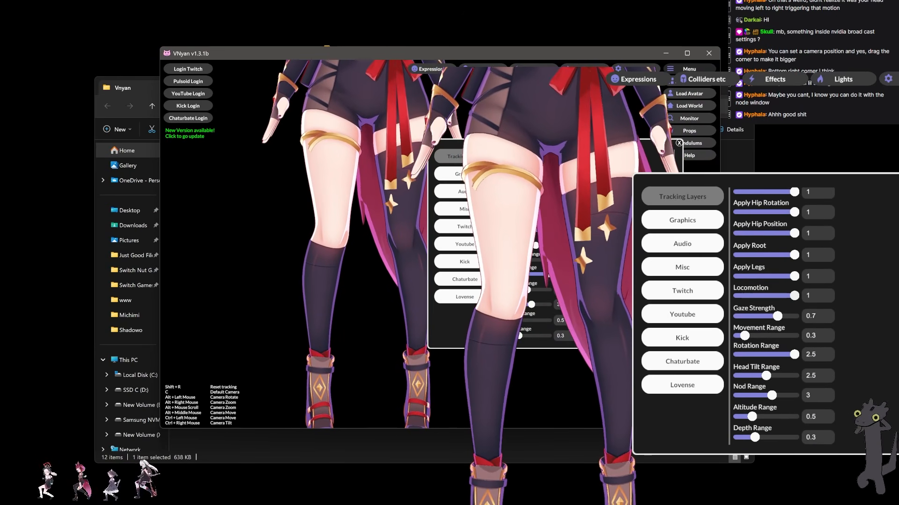
left_click_drag(511, 260, 551, 261)
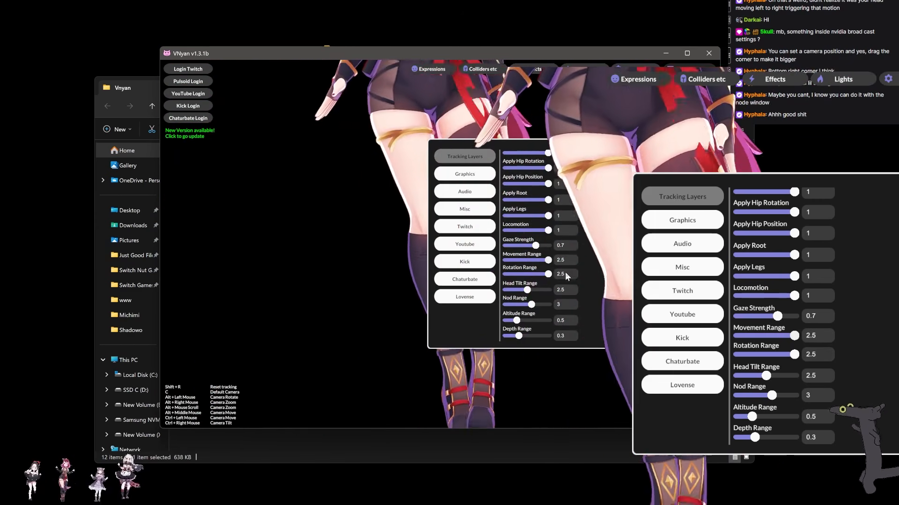
left_click(564, 260)
type("1")
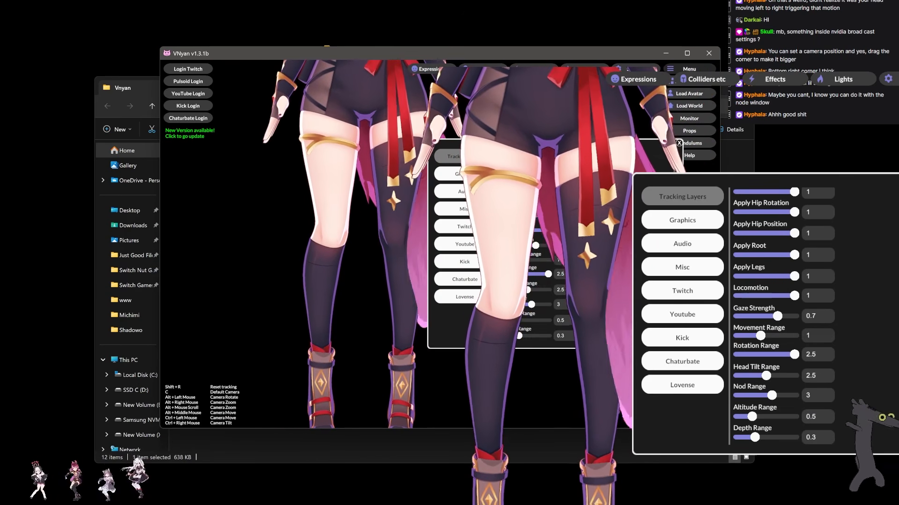
left_click(564, 261)
type("0.3")
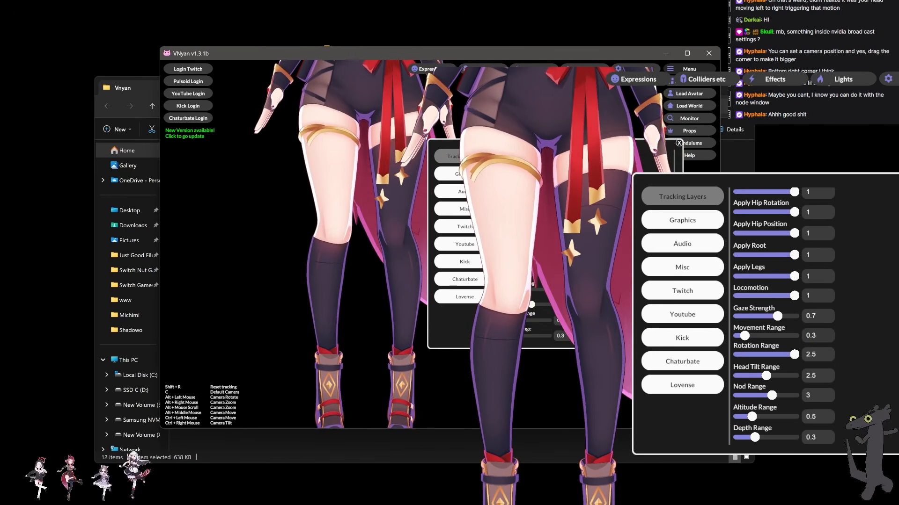
Bring the avatar's upper body into view, try the ARKit Head Tilt Range at 1, and settle on 1.5
scroll(552, 281, "down", 3)
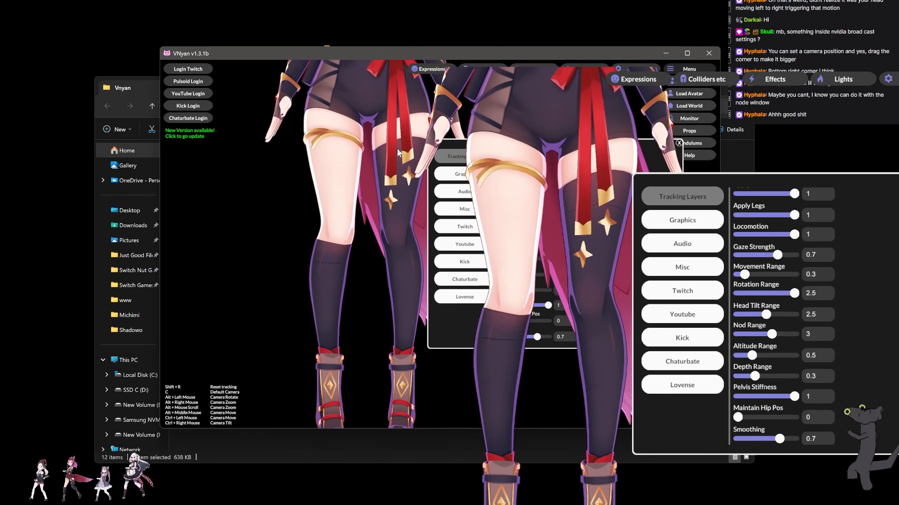
left_click_drag(398, 261, 399, 363)
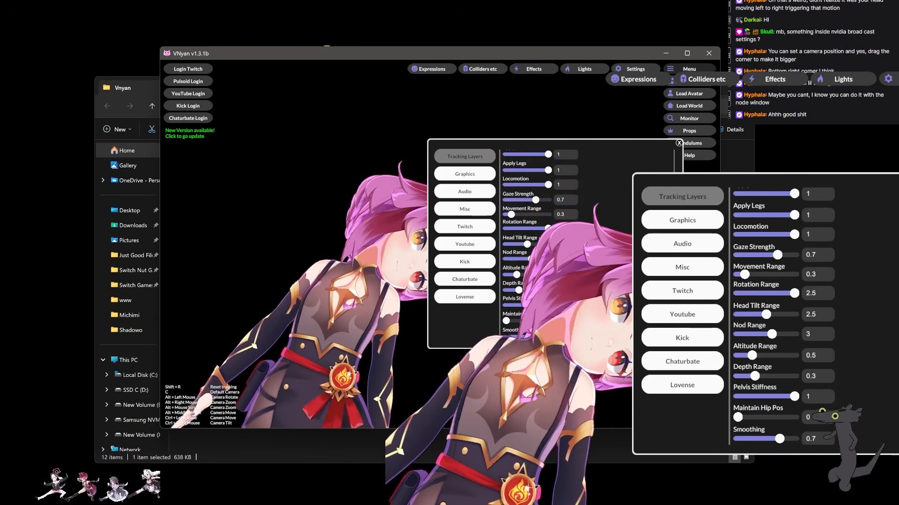
mouse_move(527, 244)
left_mouse_down()
mouse_move(505, 244)
mouse_move(517, 244)
left_mouse_up()
left_click(565, 245)
type("1")
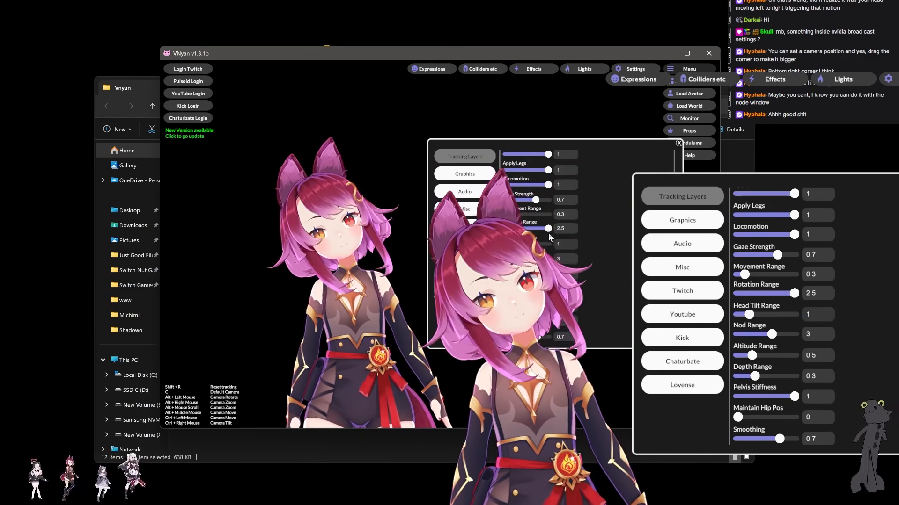
left_click(570, 246)
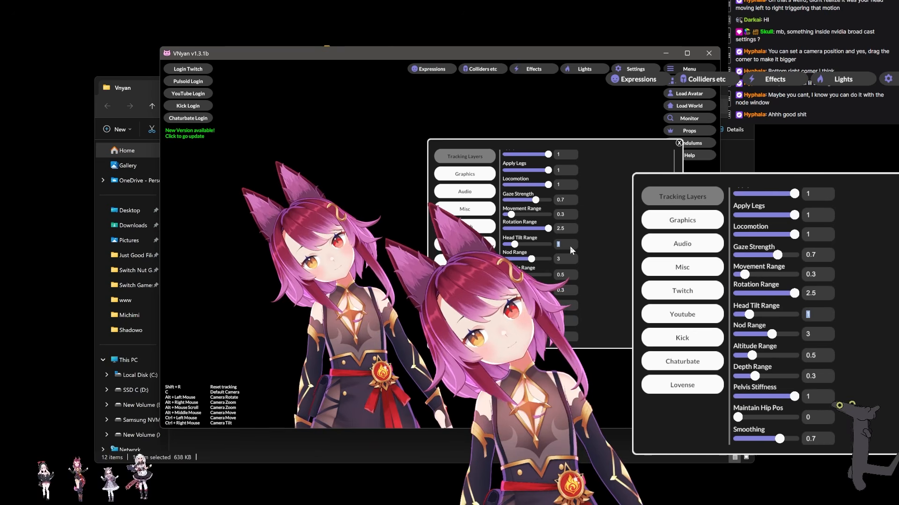
type("1.5")
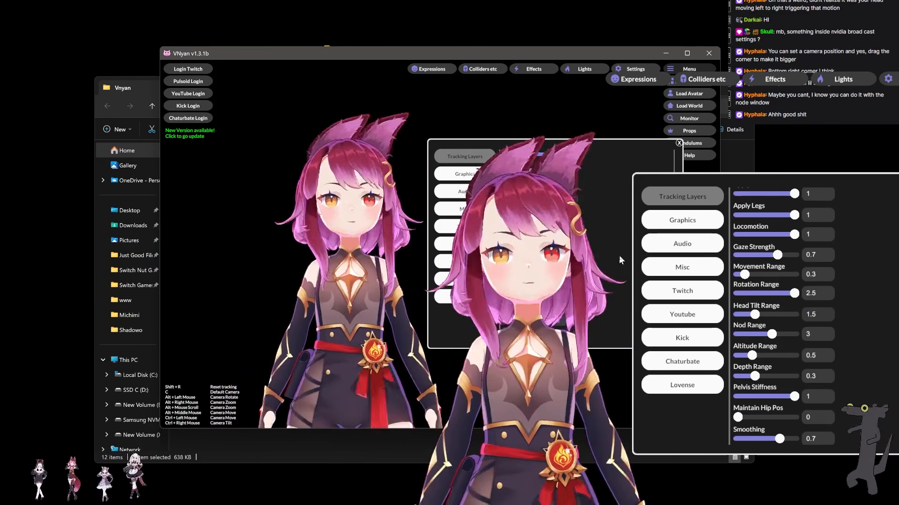
Compare the ARKit Nod Range at 4 and 3 on the avatar, and settle on 4
scroll(617, 257, "down", 1)
scroll(617, 259, "down", 1)
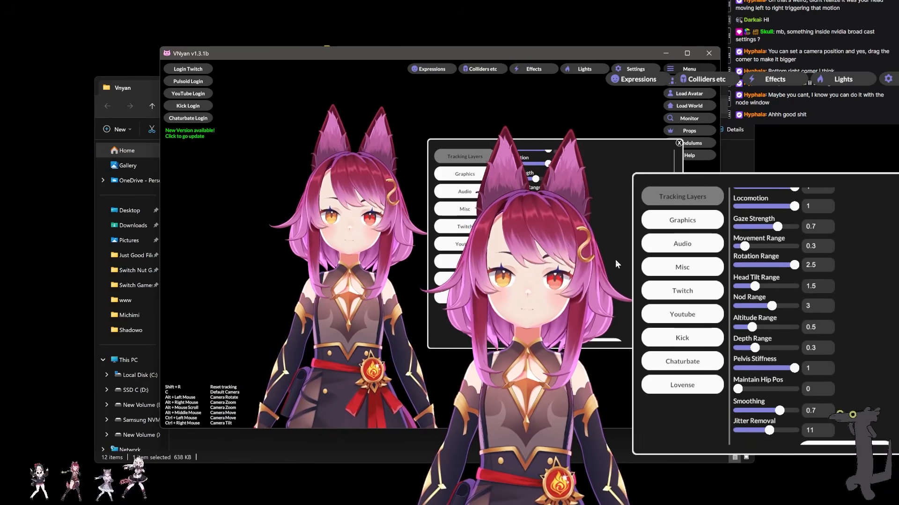
left_click(543, 237)
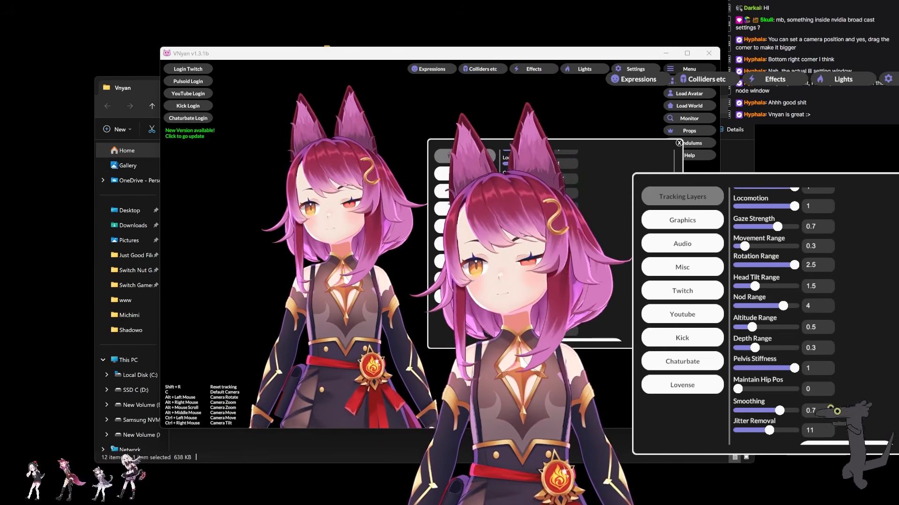
scroll(587, 232, "up", 2)
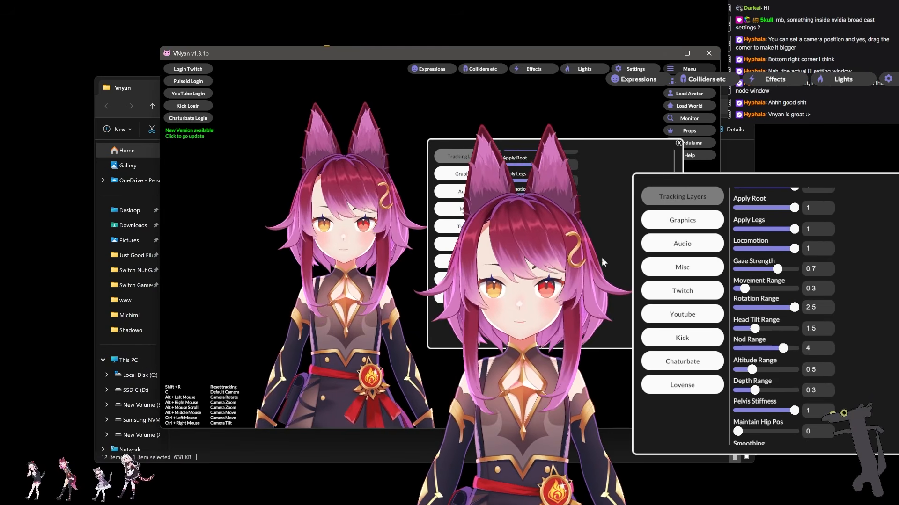
left_click(562, 269)
type("3")
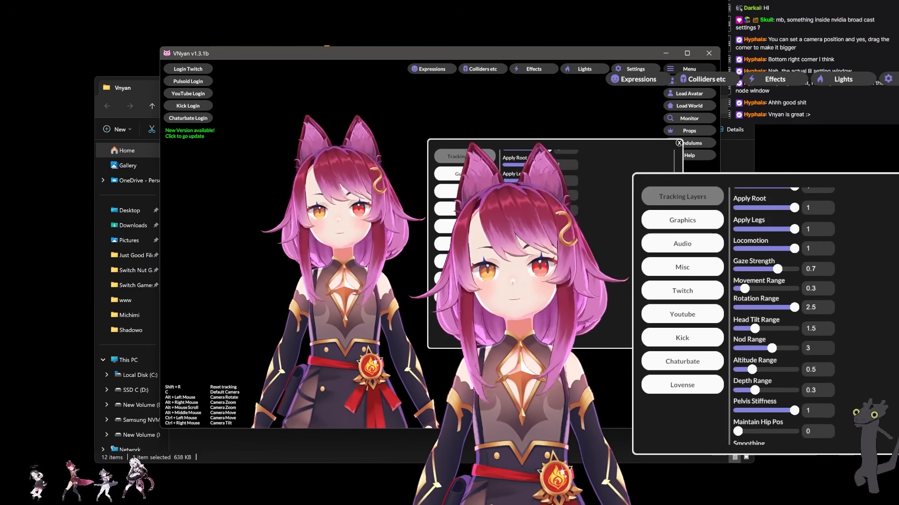
left_click(565, 269)
type("4")
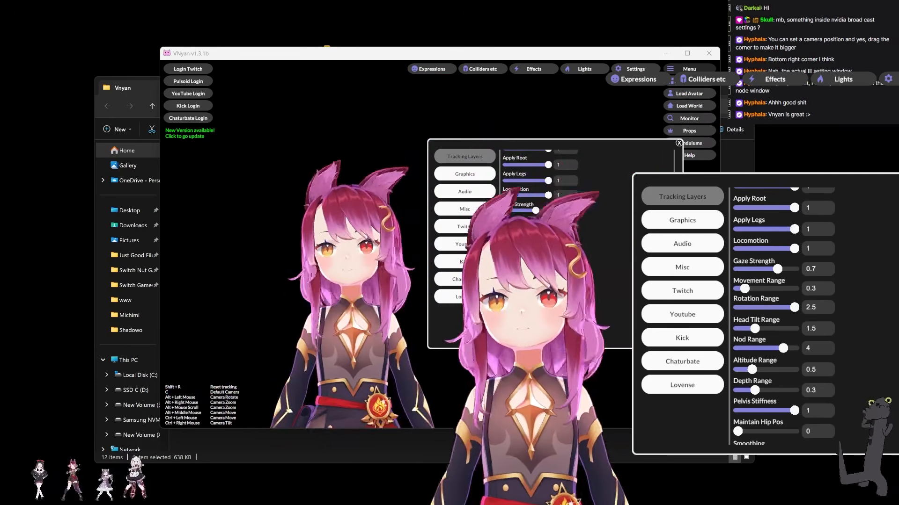
left_click(561, 262)
Review the ARKit Tracking options and set the Pelvis Stiffness to 0.8
scroll(561, 262, "up", 10)
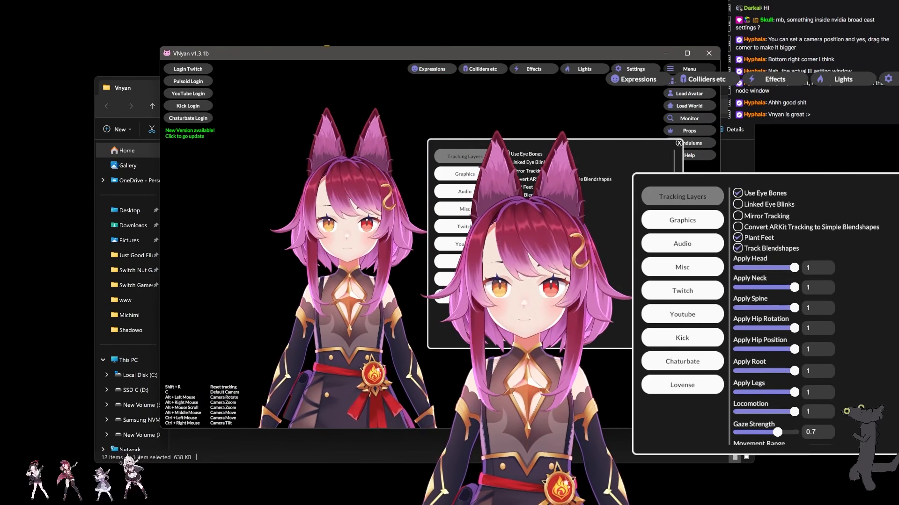
scroll(562, 262, "up", 3)
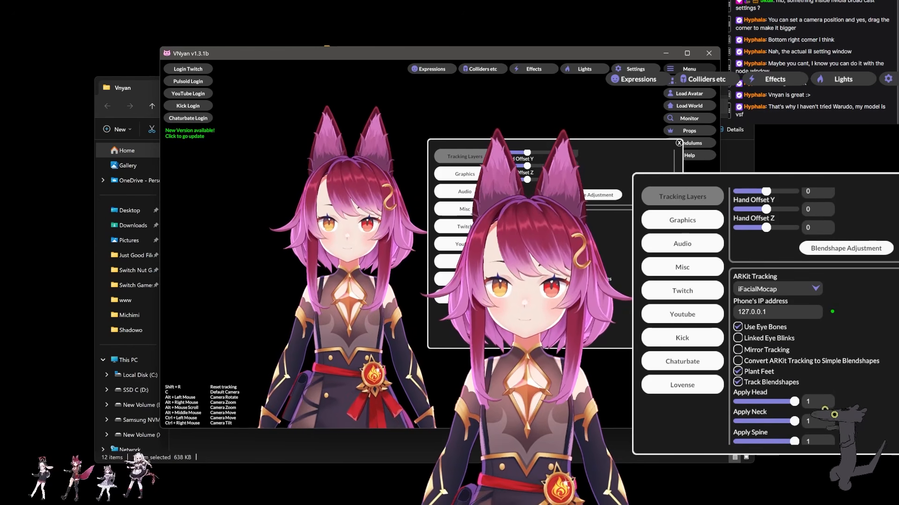
scroll(562, 262, "down", 6)
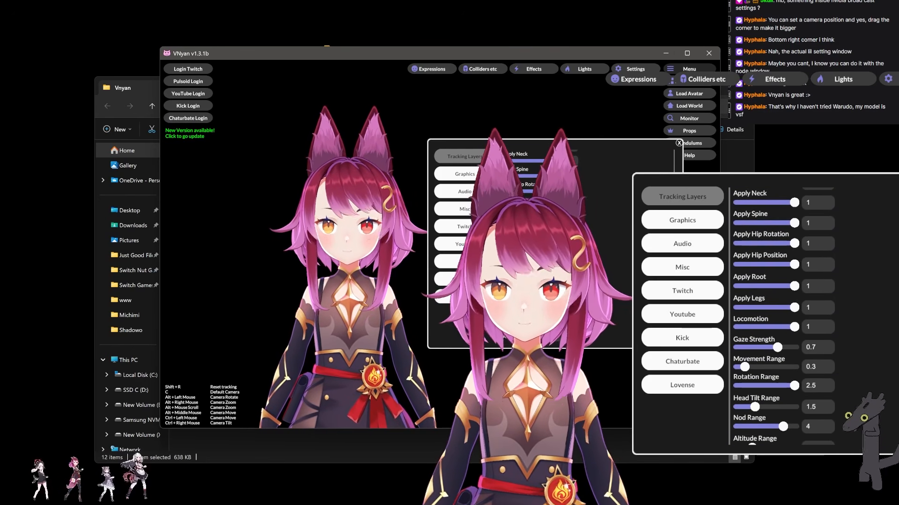
scroll(562, 262, "down", 2)
scroll(781, 318, "down", 3)
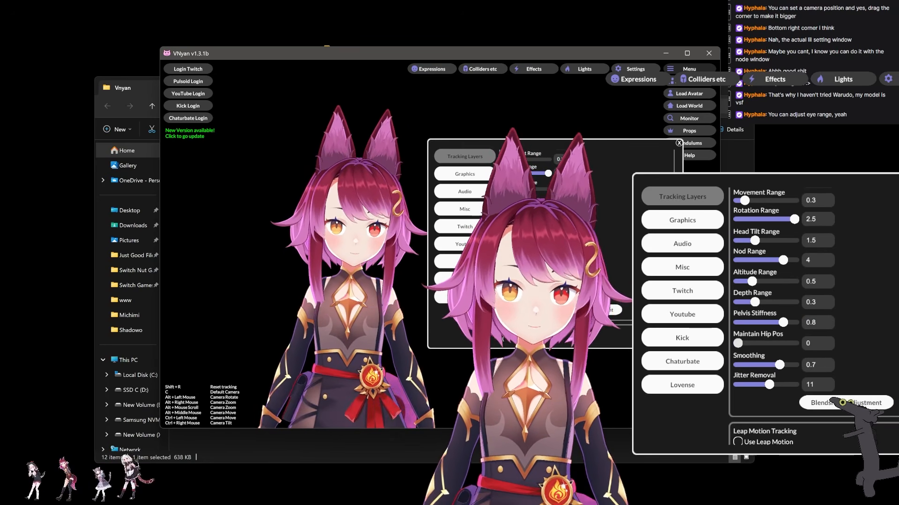
Turn off Use Eye Bones in ARKit Tracking and look through its range, stiffness and smoothing settings
scroll(782, 316, "up", 6)
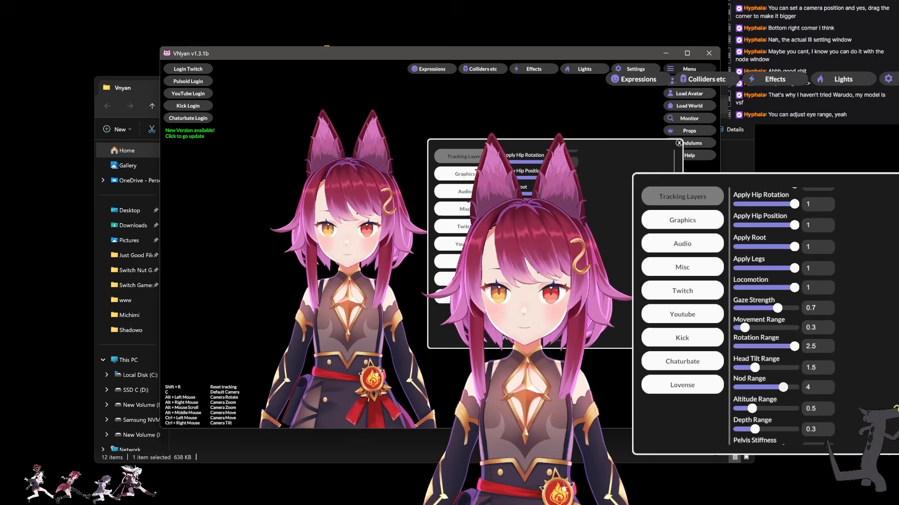
scroll(781, 316, "up", 4)
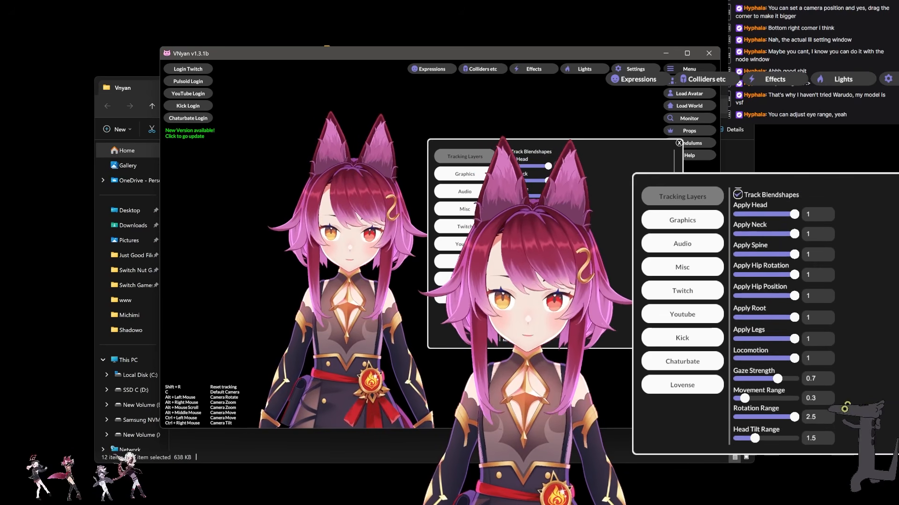
scroll(781, 316, "up", 4)
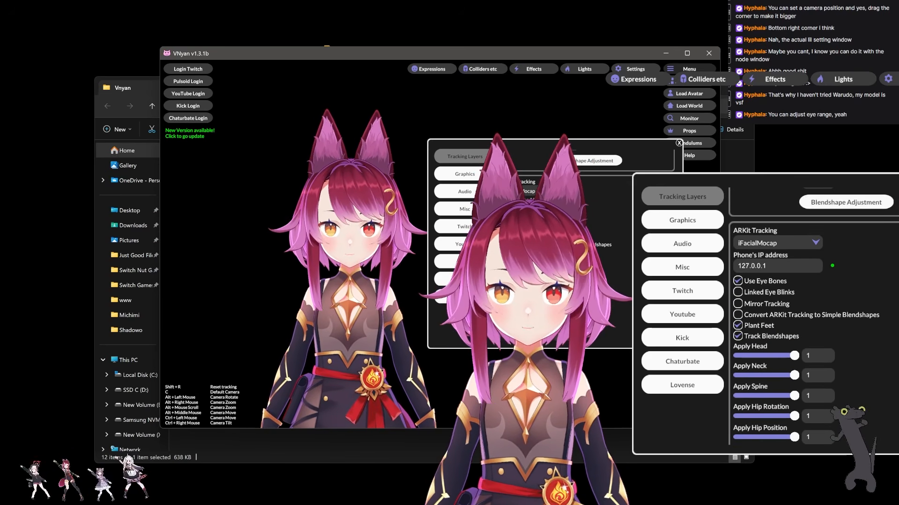
scroll(781, 316, "up", 1)
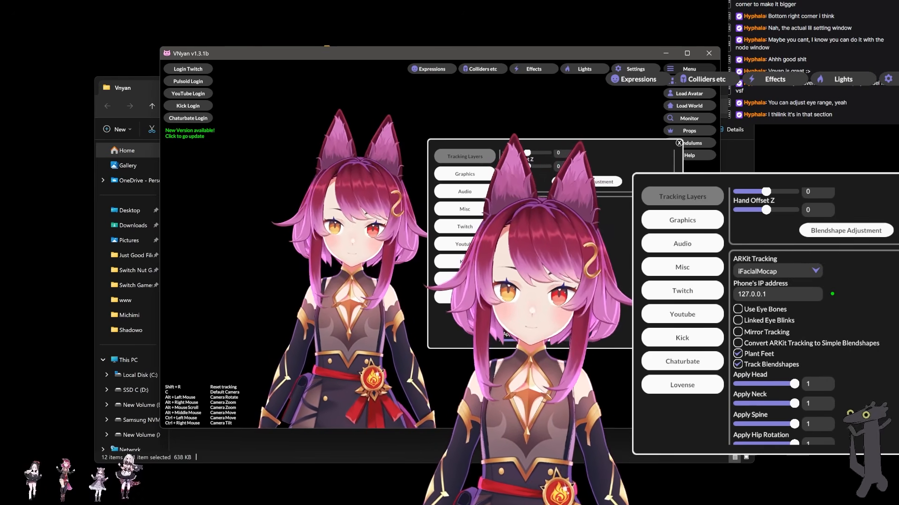
scroll(812, 319, "down", 1)
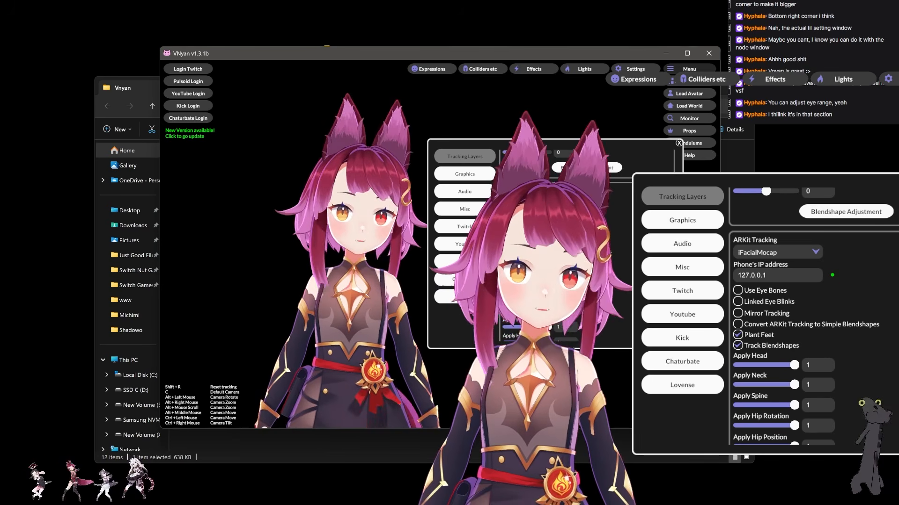
scroll(812, 318, "down", 8)
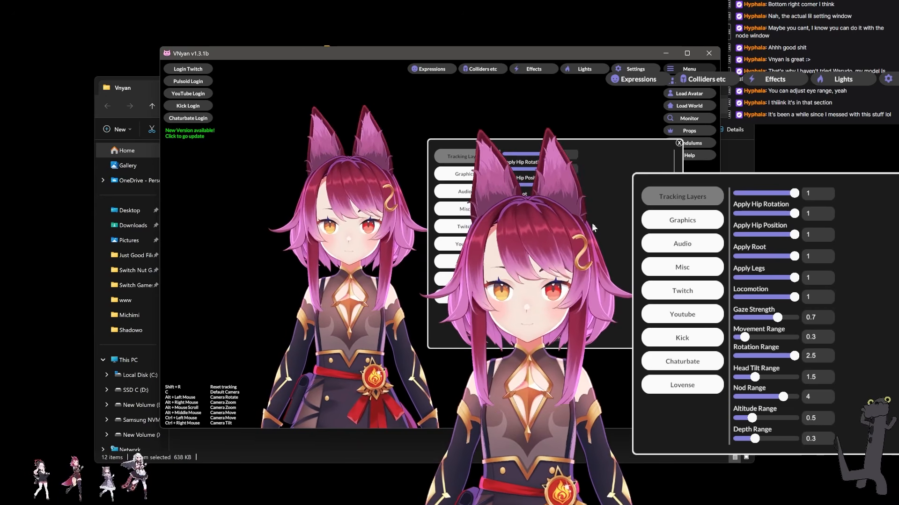
scroll(609, 226, "down", 4)
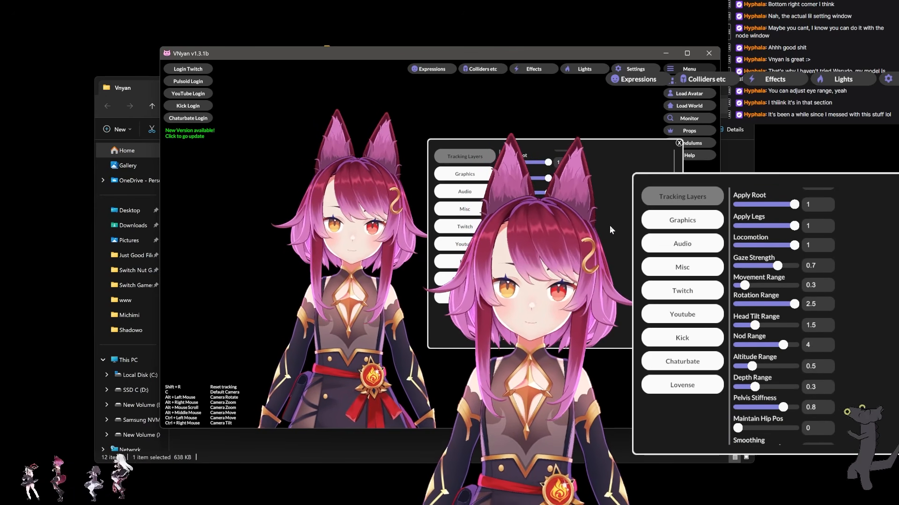
scroll(609, 224, "down", 2)
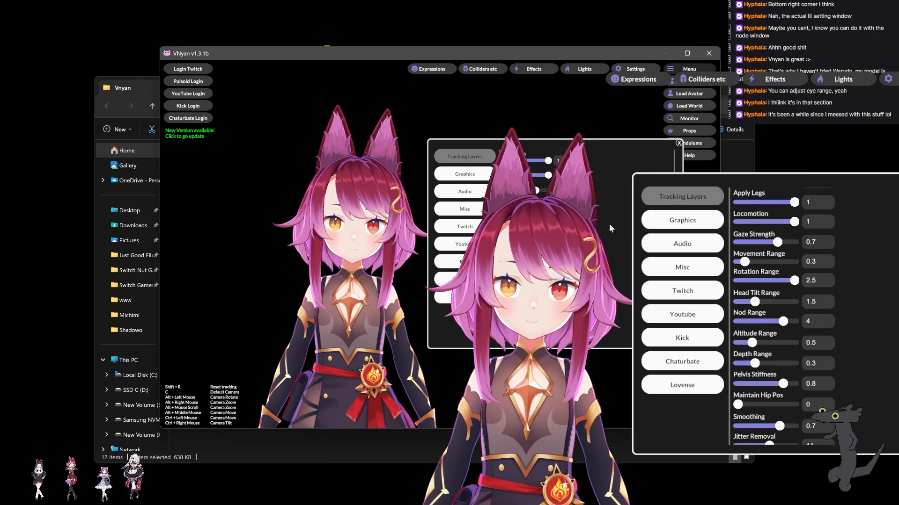
Try the ARKit Altitude Range at 1.8333 on the avatar, and return it to 0.5
scroll(609, 229, "down", 1)
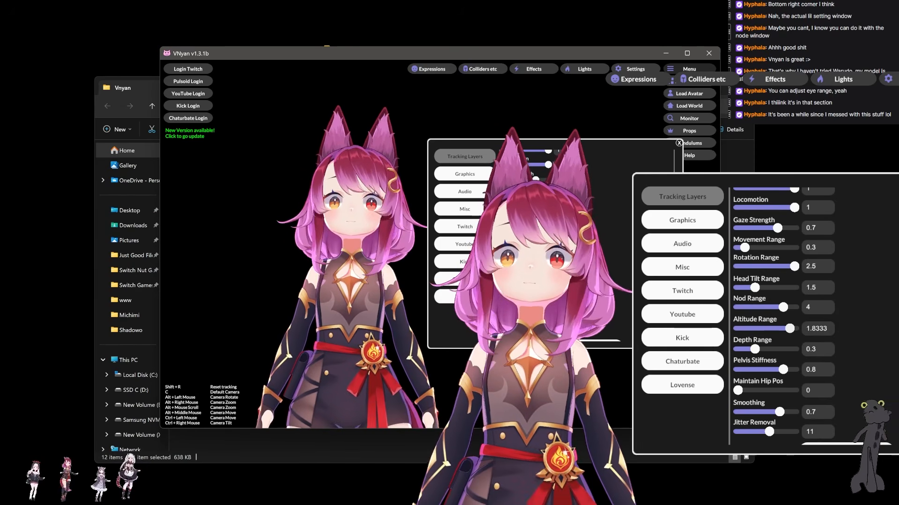
type("5")
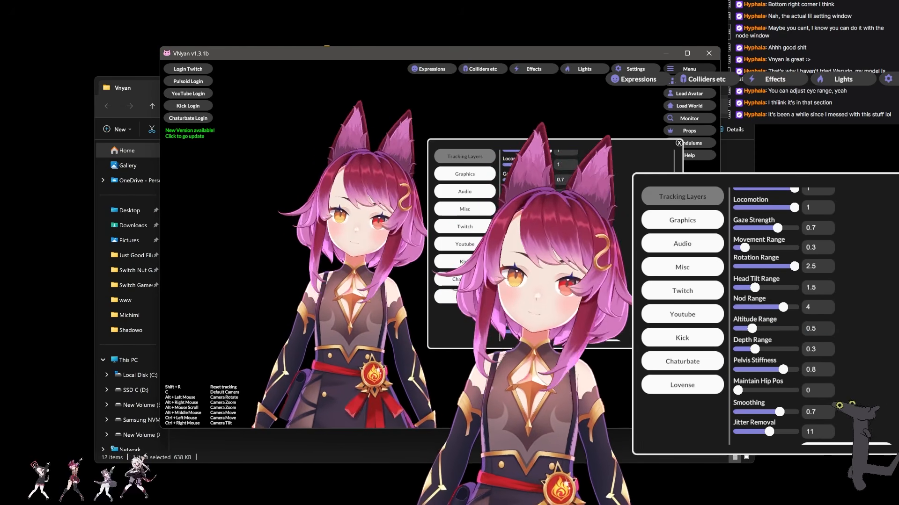
scroll(777, 309, "down", 5)
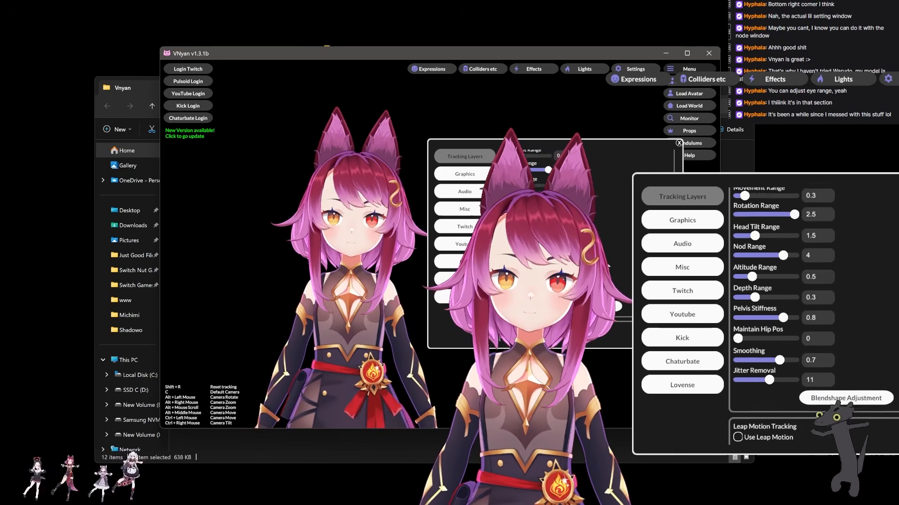
Look through the Leap Motion Tracking settings and the VMC Layers receivers with their tracking weights, smoothing and blendshape options
scroll(609, 265, "down", 4)
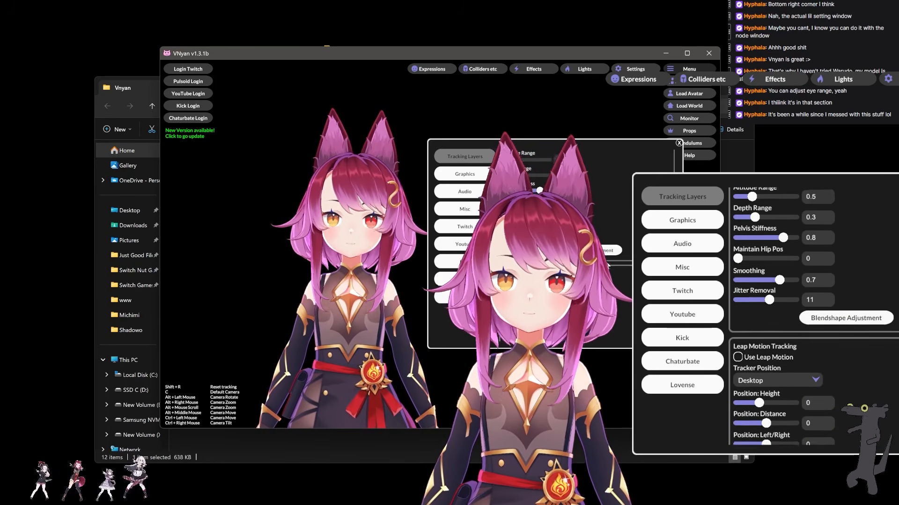
scroll(609, 262, "down", 3)
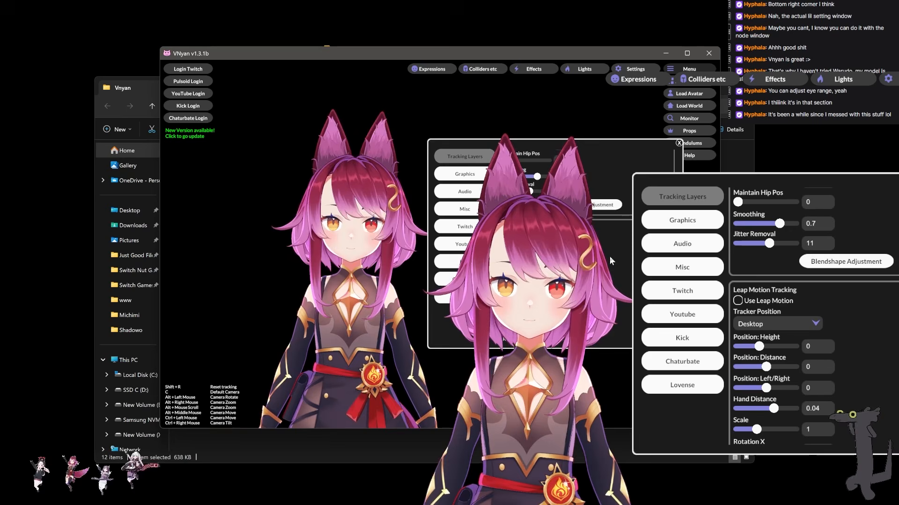
scroll(609, 254, "down", 8)
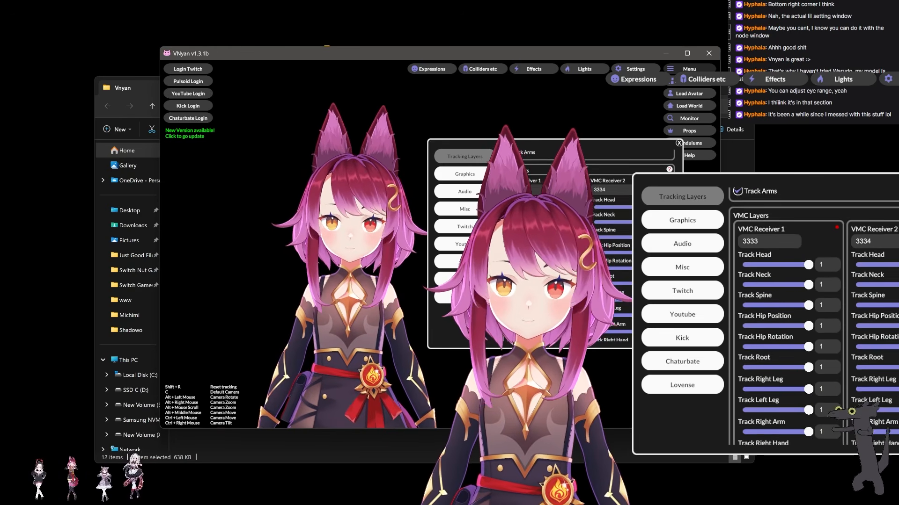
scroll(608, 244, "down", 3)
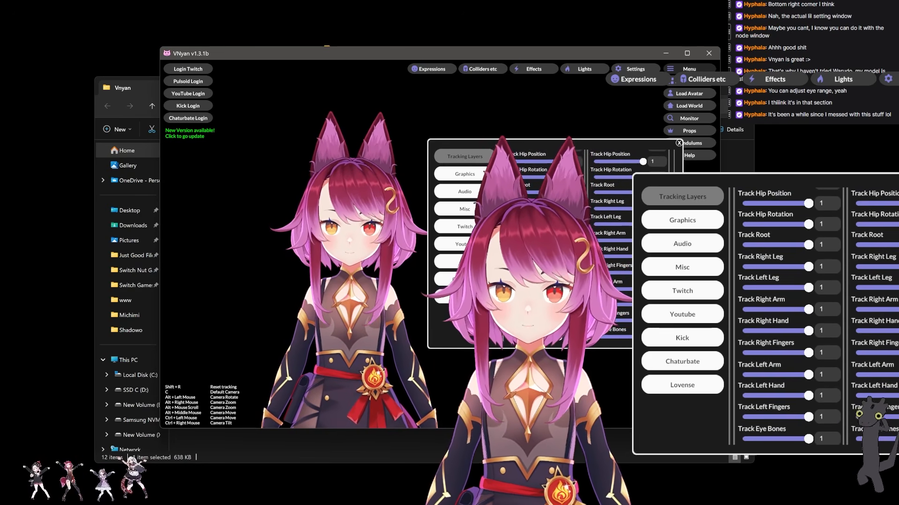
scroll(608, 243, "up", 4)
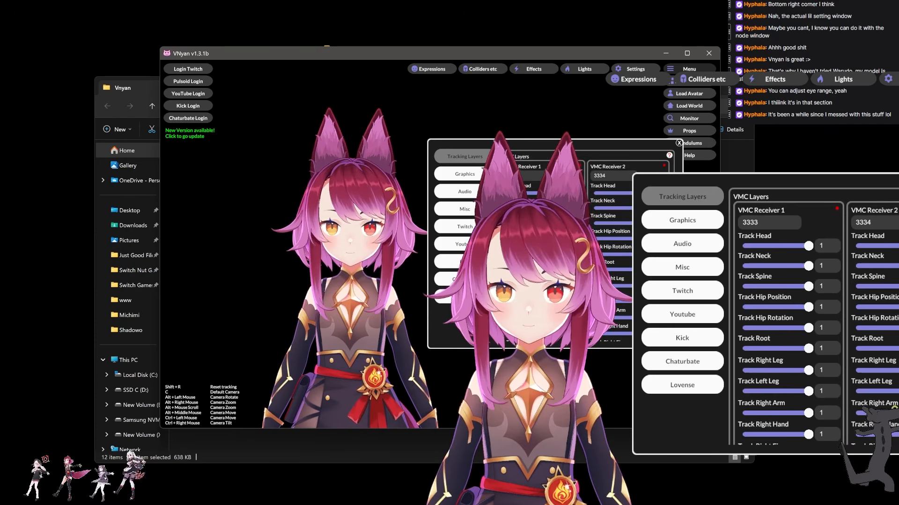
scroll(609, 244, "up", 2)
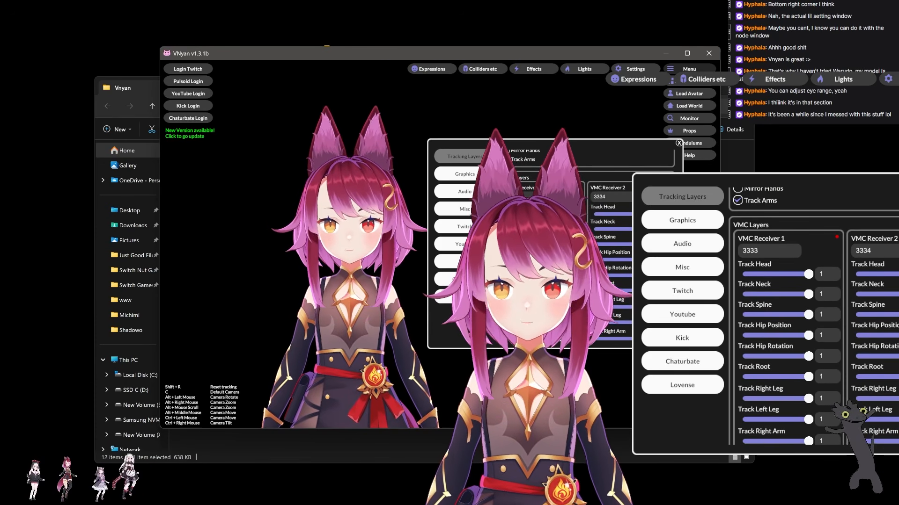
scroll(609, 243, "down", 10)
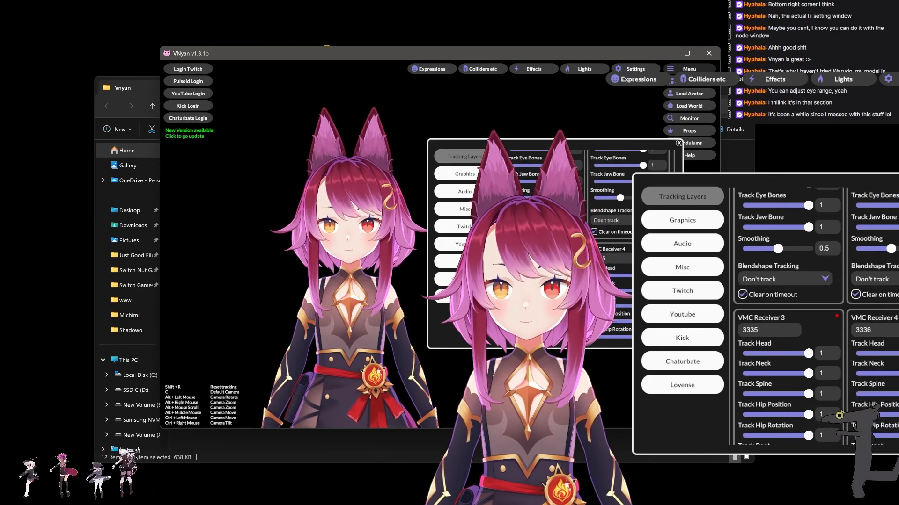
scroll(608, 243, "down", 10)
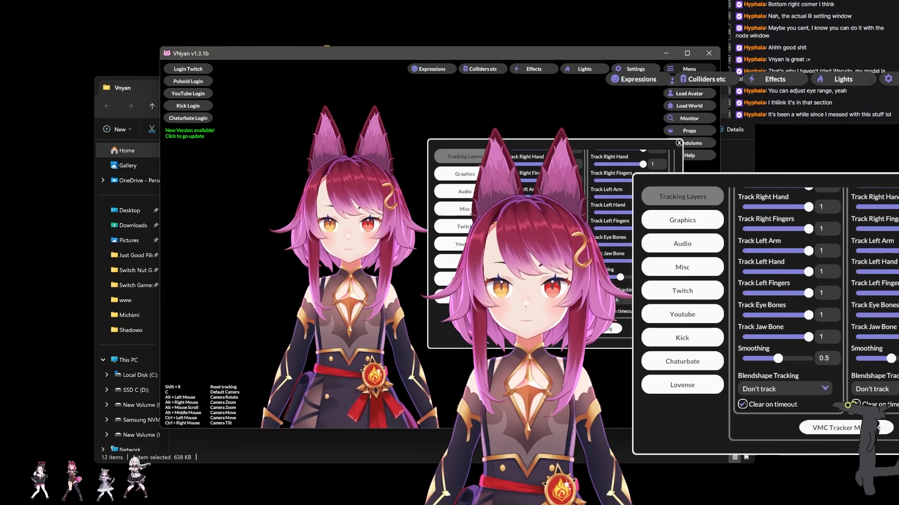
scroll(609, 243, "down", 15)
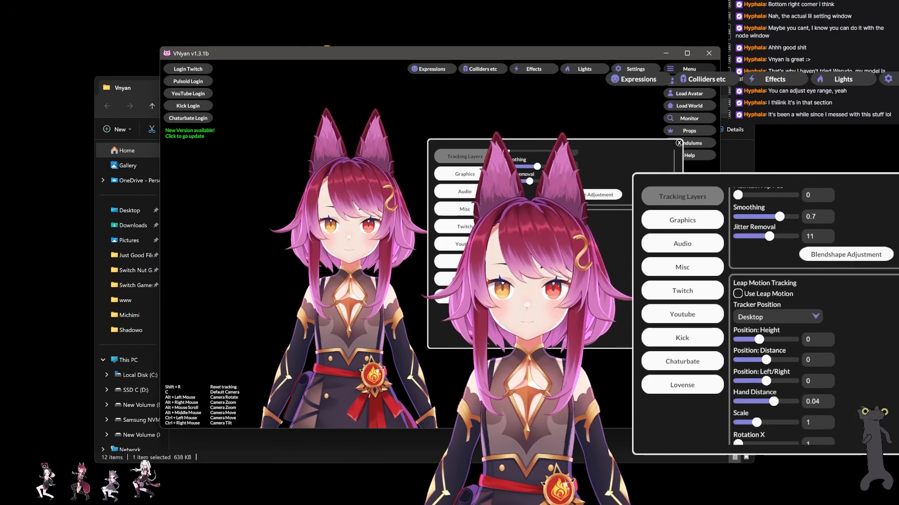
Open the ARKit Blendshape Adjustment, inspect the weight curve of the eyeLookUpLeft phone blendshape, and close the window
scroll(608, 244, "down", 4)
scroll(814, 319, "up", 5)
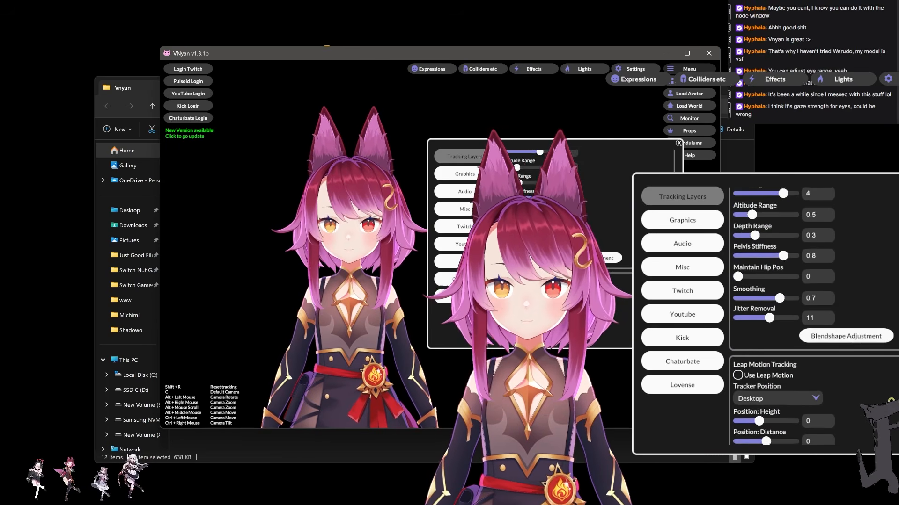
scroll(815, 319, "up", 3)
scroll(814, 318, "down", 2)
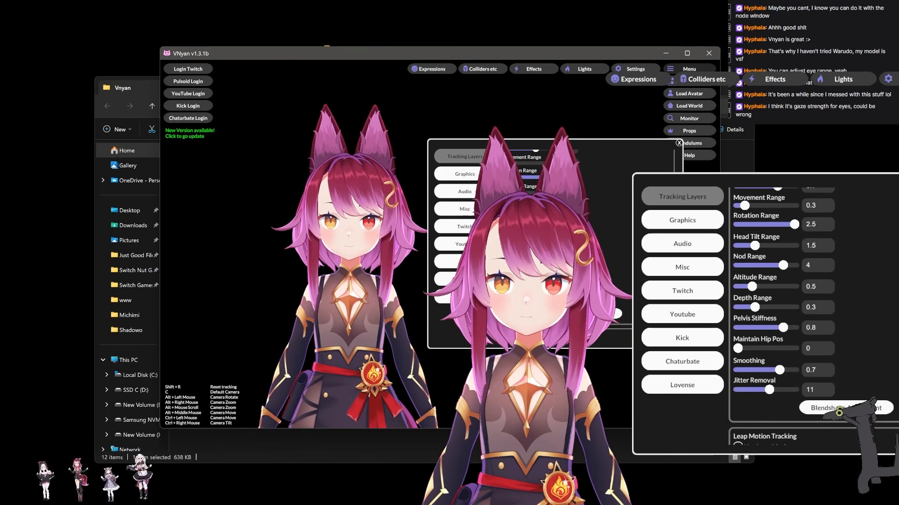
left_click(843, 407)
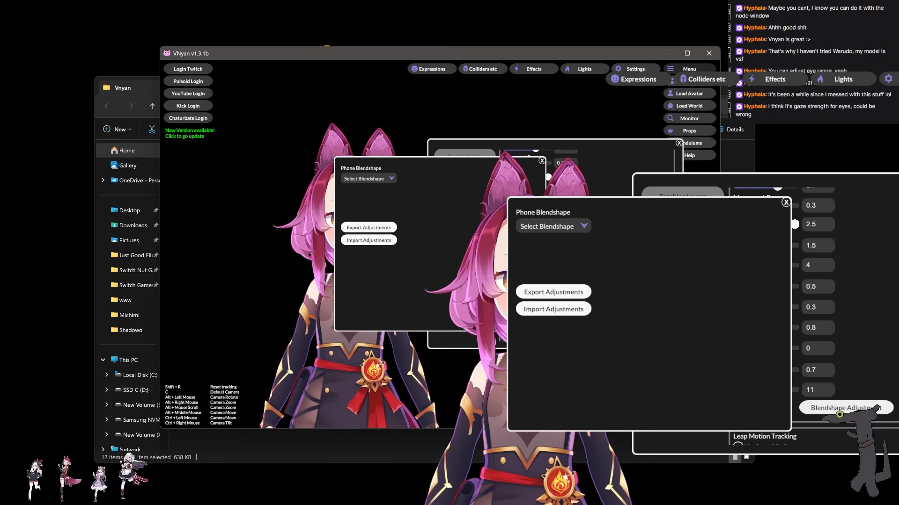
left_click(383, 179)
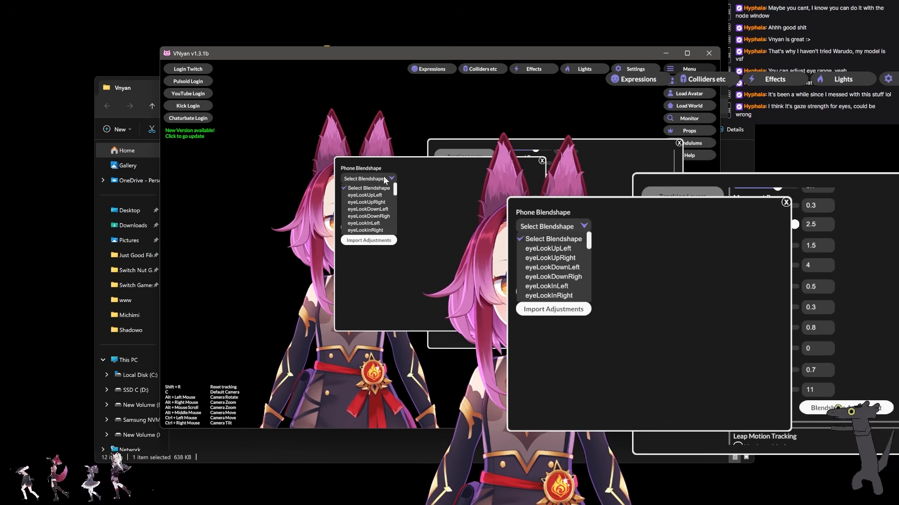
left_click(371, 195)
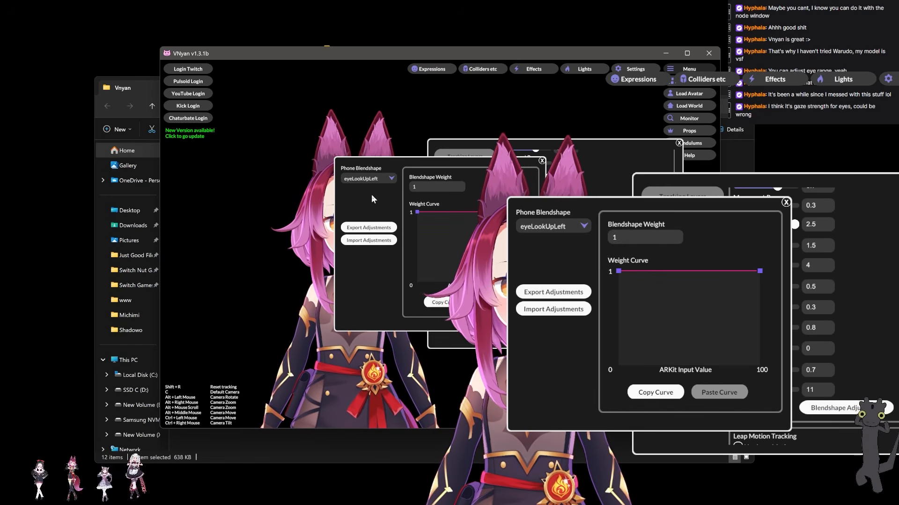
left_click(542, 160)
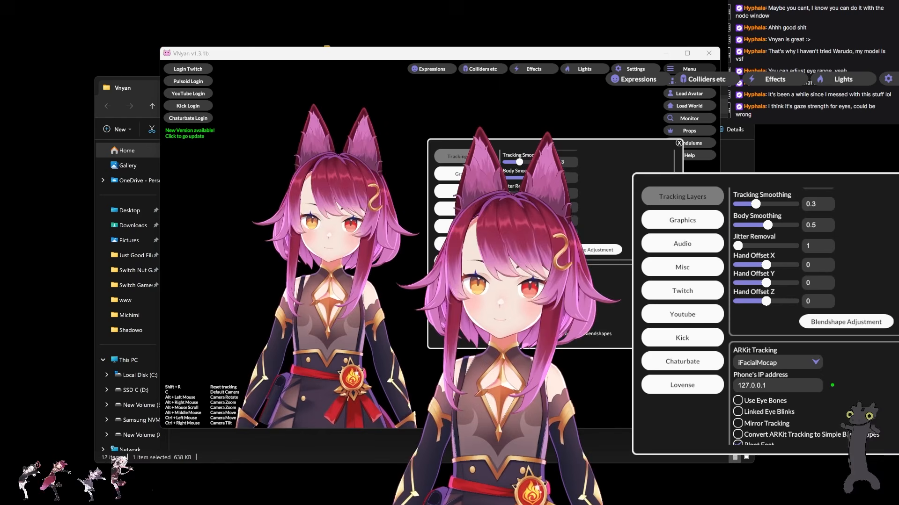
Try the ARKit Gaze Strength at 1 on the avatar, and set it to 0
scroll(809, 316, "up", 5)
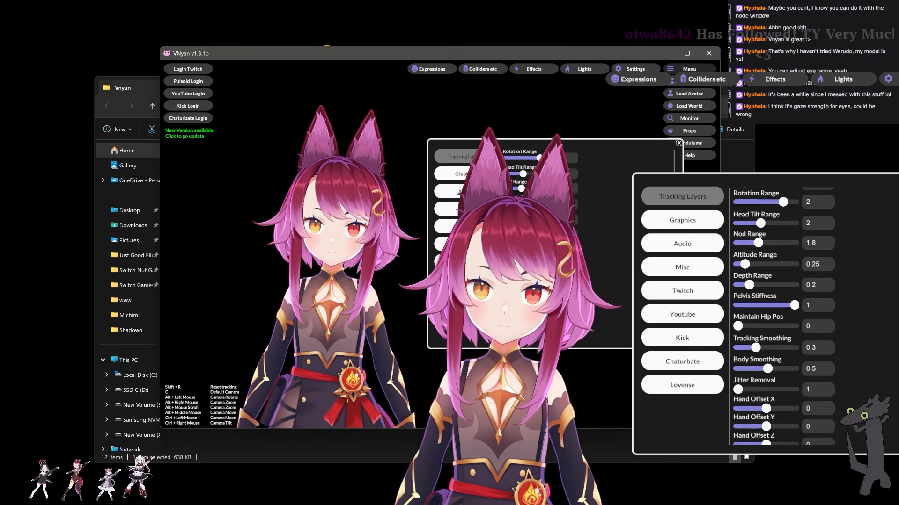
scroll(809, 316, "up", 5)
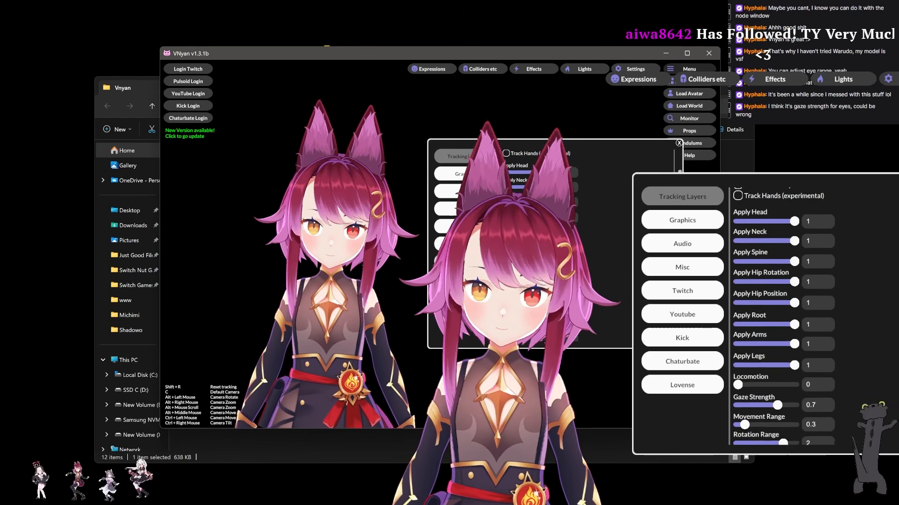
scroll(809, 316, "down", 4)
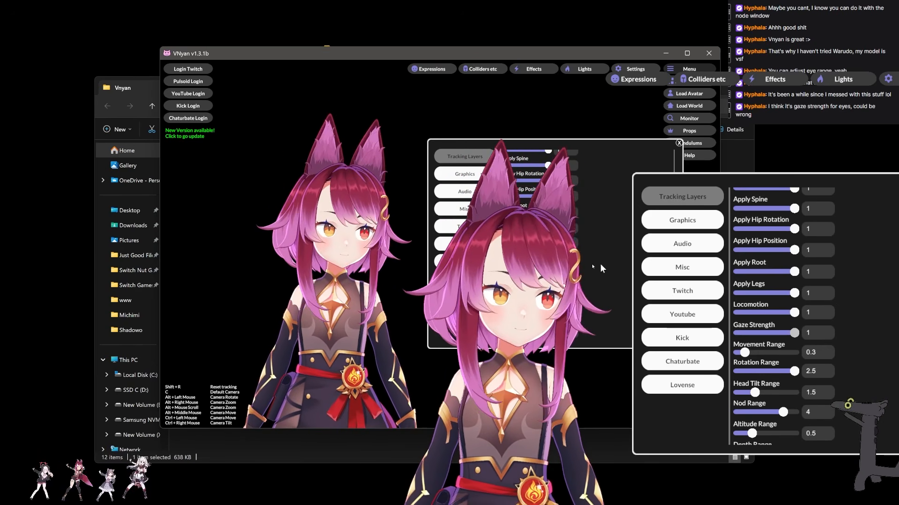
scroll(602, 224, "down", 3)
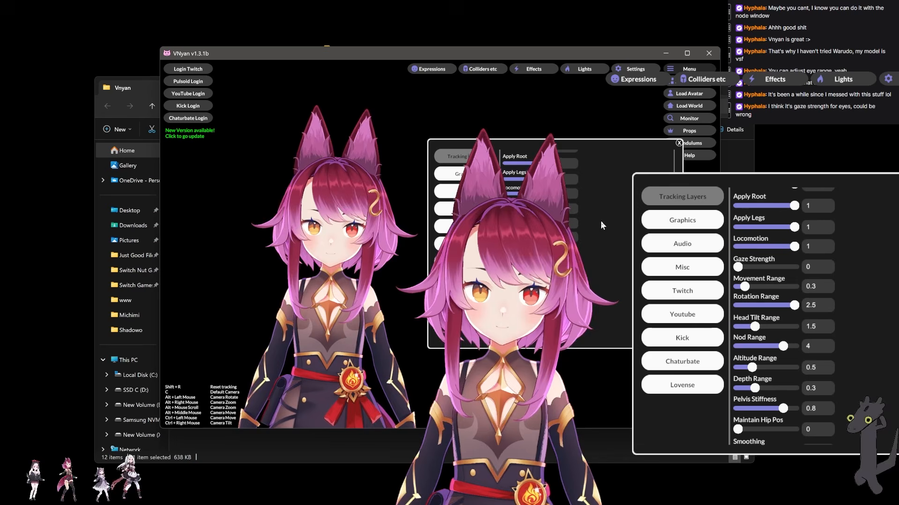
Try to start Web Camera Tracking with USB Video Device as the camera
left_click_drag(679, 220, 679, 160)
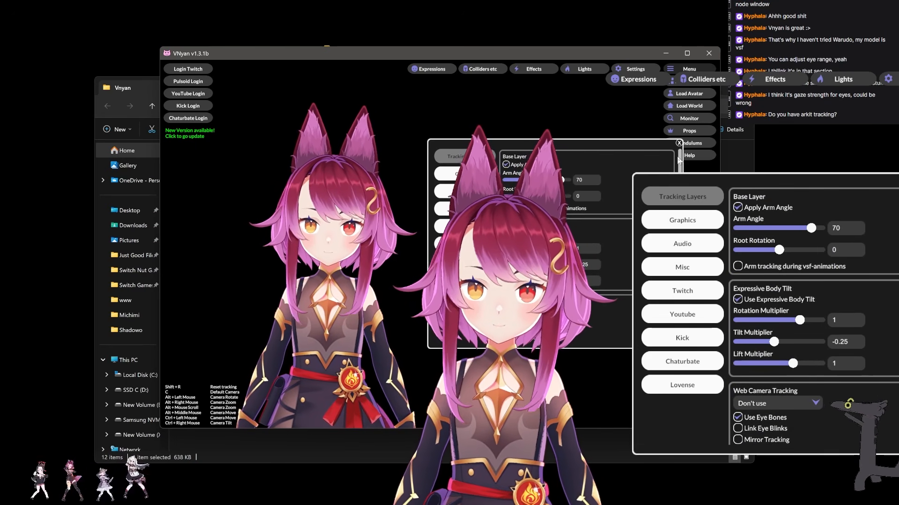
scroll(679, 161, "down", 4)
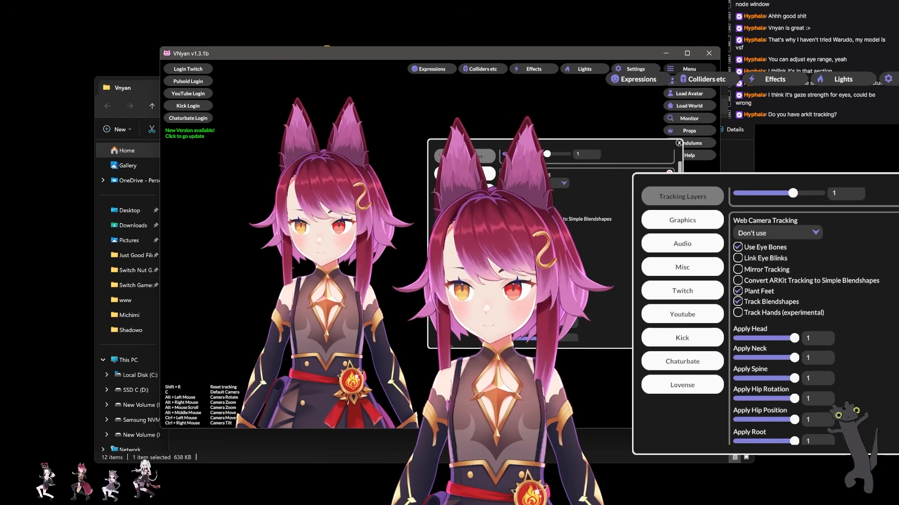
scroll(552, 243, "down", 1)
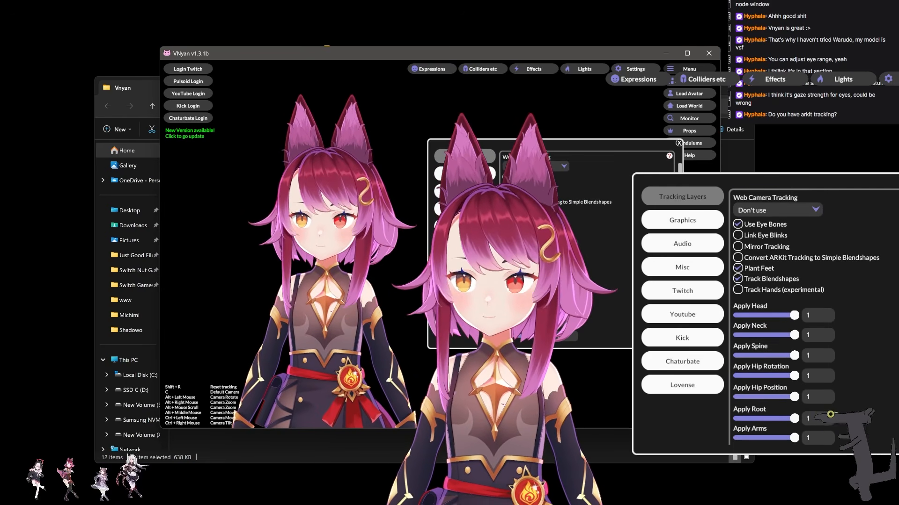
scroll(553, 243, "down", 3)
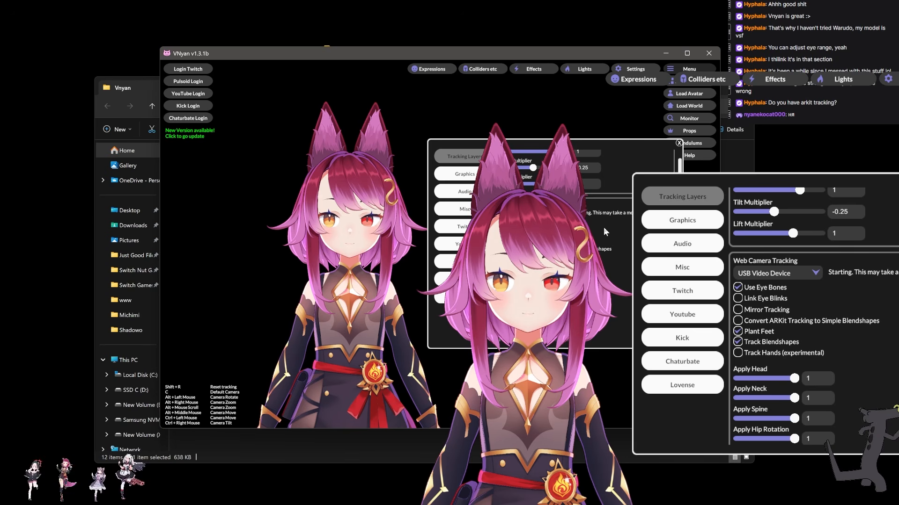
scroll(603, 229, "down", 2)
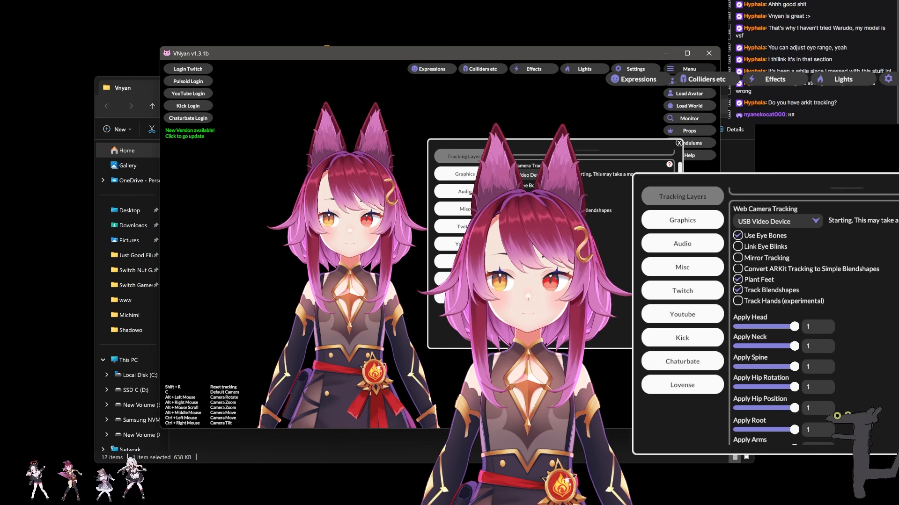
Check the ARKit Tracking section and switch the Web Camera Tracking source to Logi C615 HD WebCam
scroll(595, 243, "down", 5)
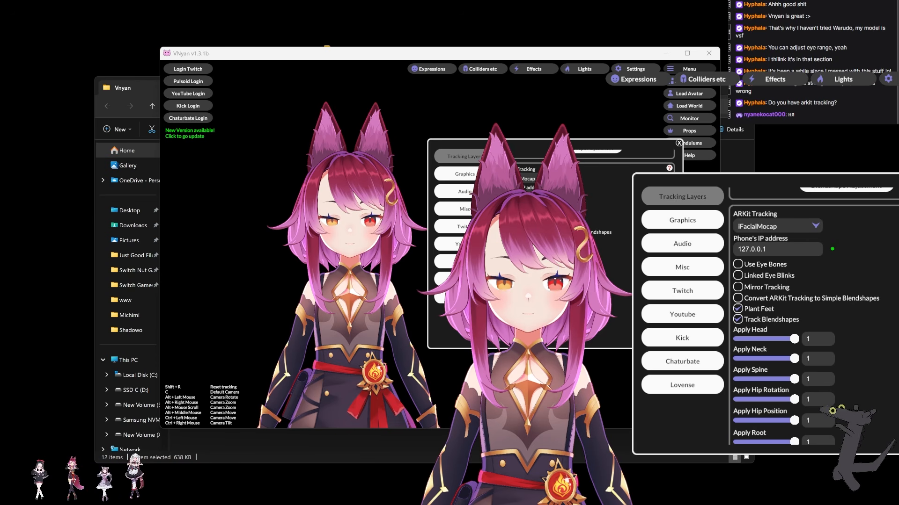
left_click(595, 248)
scroll(594, 248, "up", 17)
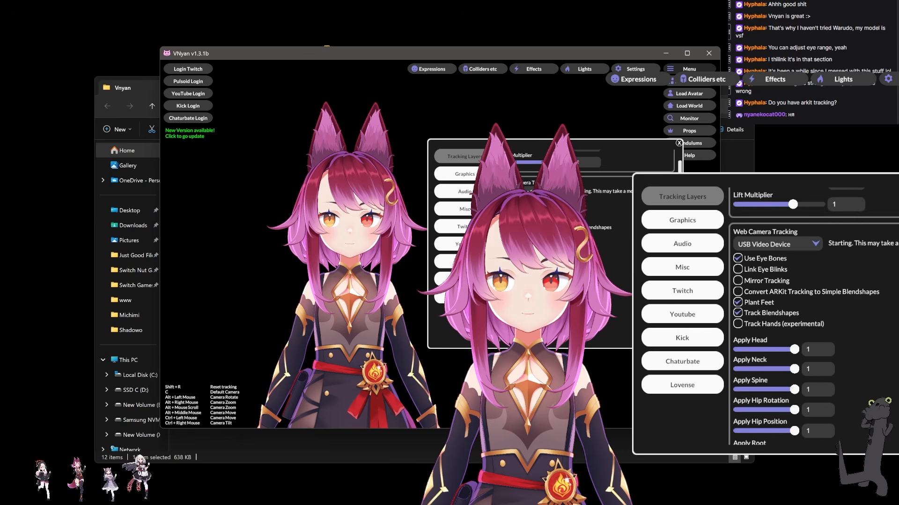
key("super+d")
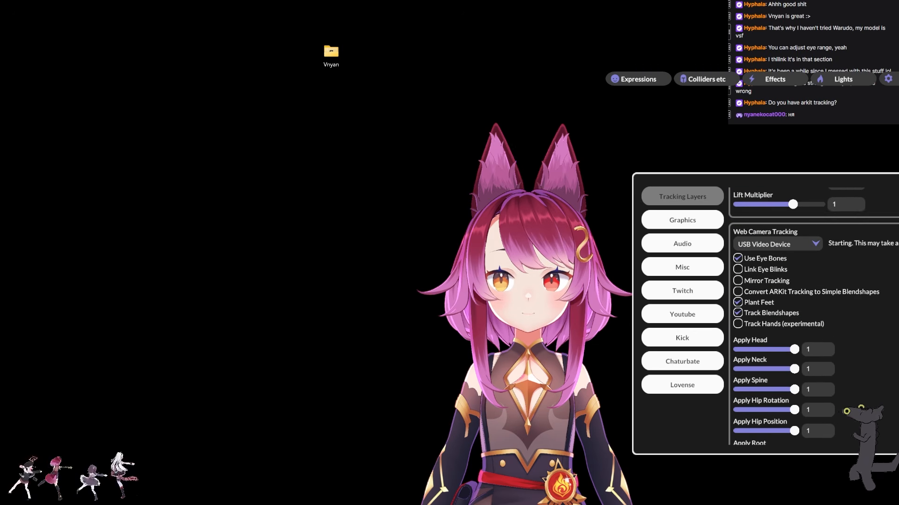
key("super+d")
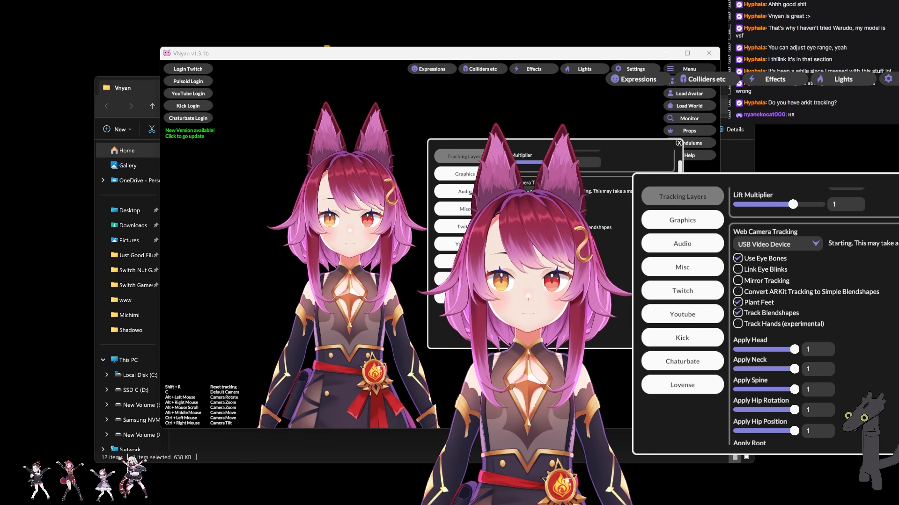
left_click(535, 192)
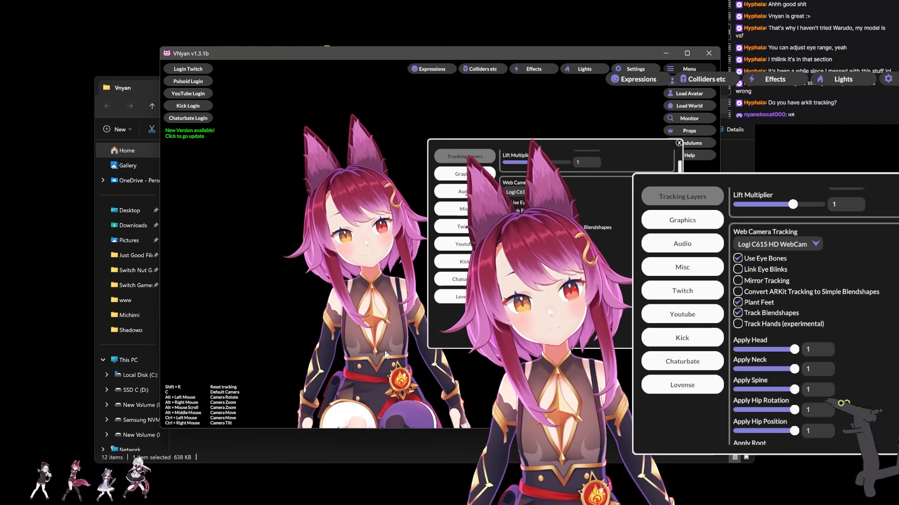
For Web Camera Tracking, turn on Convert ARKit Tracking to Simple Blendshapes and set the Movement Range to 0.5
left_click_drag(458, 332, 498, 323)
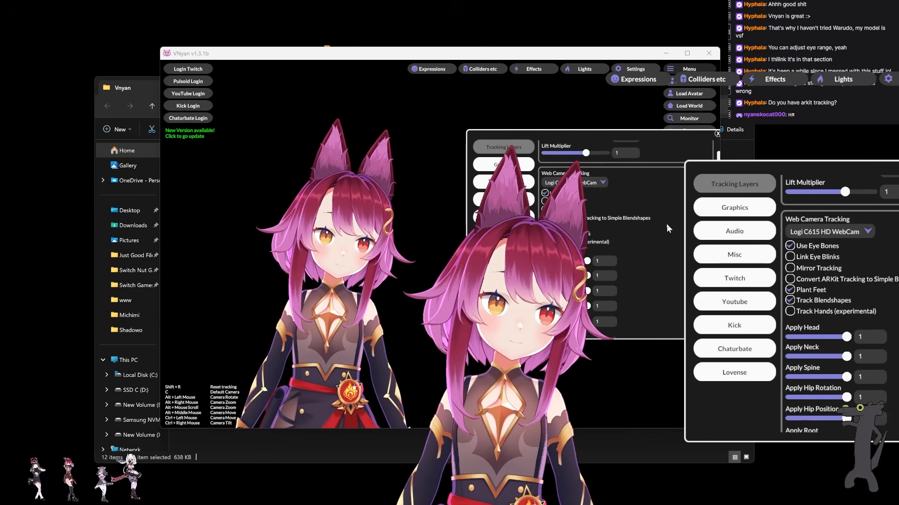
scroll(666, 223, "down", 10)
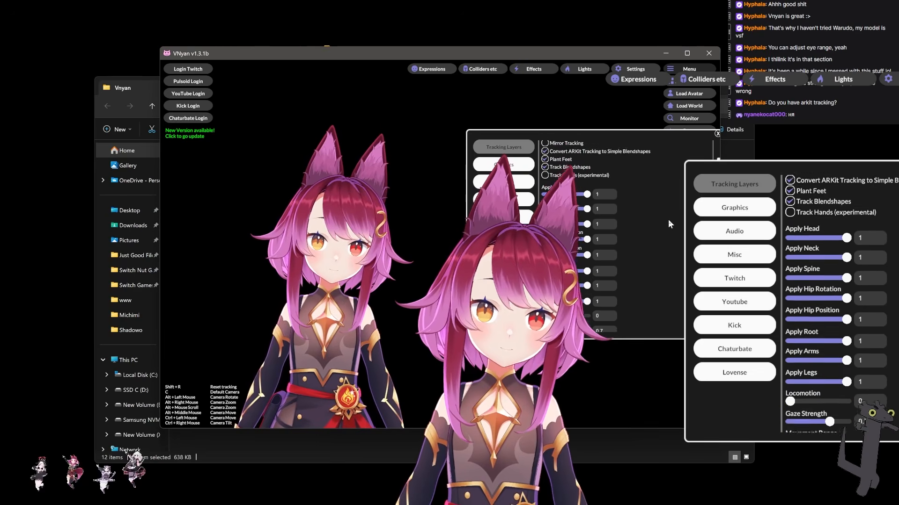
mouse_move(555, 221)
left_mouse_down()
mouse_move(571, 221)
mouse_move(563, 221)
left_mouse_up()
left_click(604, 222)
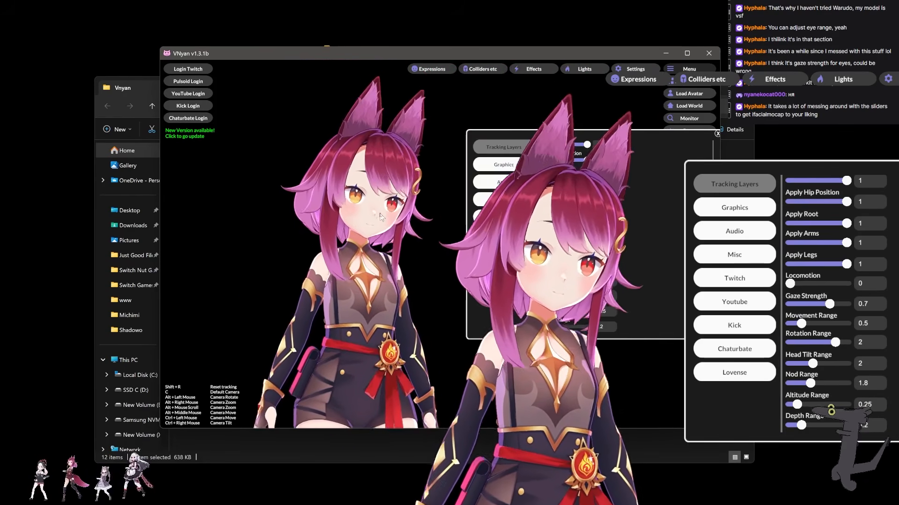
For Web Camera Tracking, set the Head Tilt Range to 1.5, Nod Range to 3, Altitude Range to 0 and Depth Range to 0.25
scroll(589, 234, "down", 3)
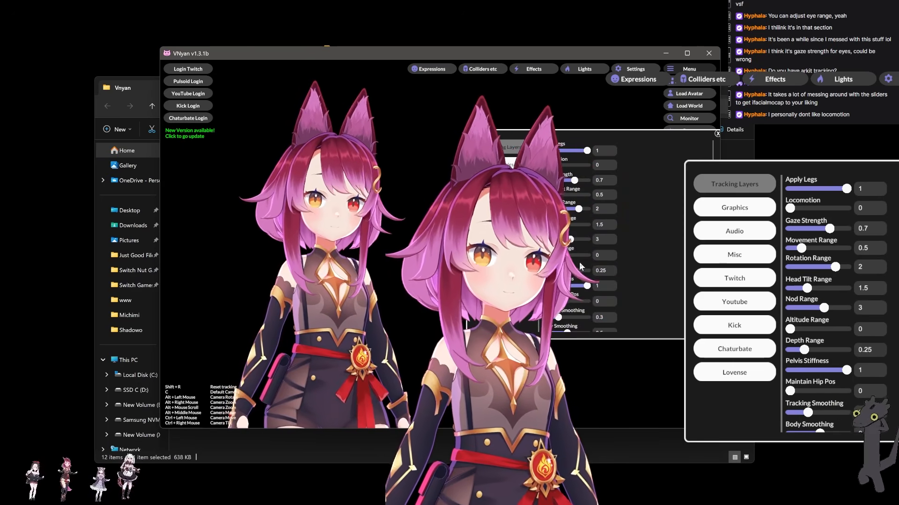
scroll(579, 267, "up", 1)
scroll(580, 266, "up", 2)
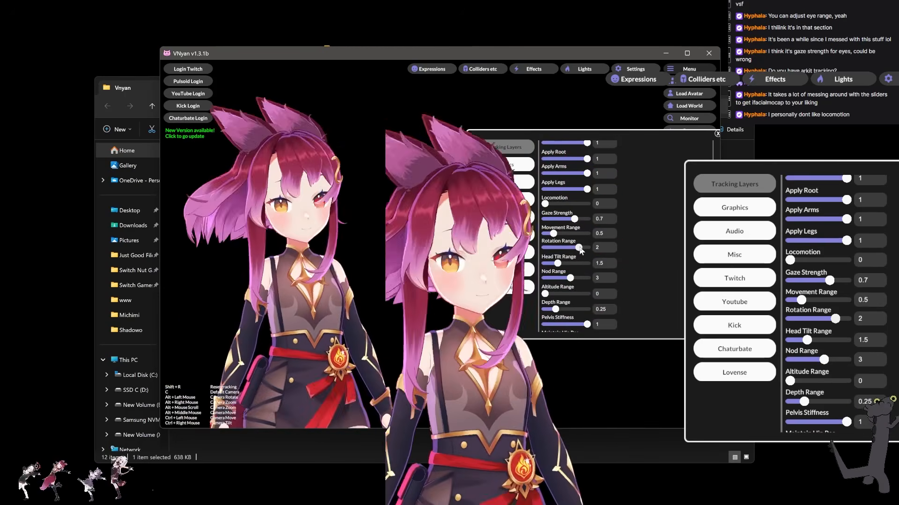
Try the Web Camera Tracking Movement Range at 0.1 on the avatar, and set it to 0.05
left_click_drag(553, 234, 543, 234)
left_click(602, 233)
type("0.1")
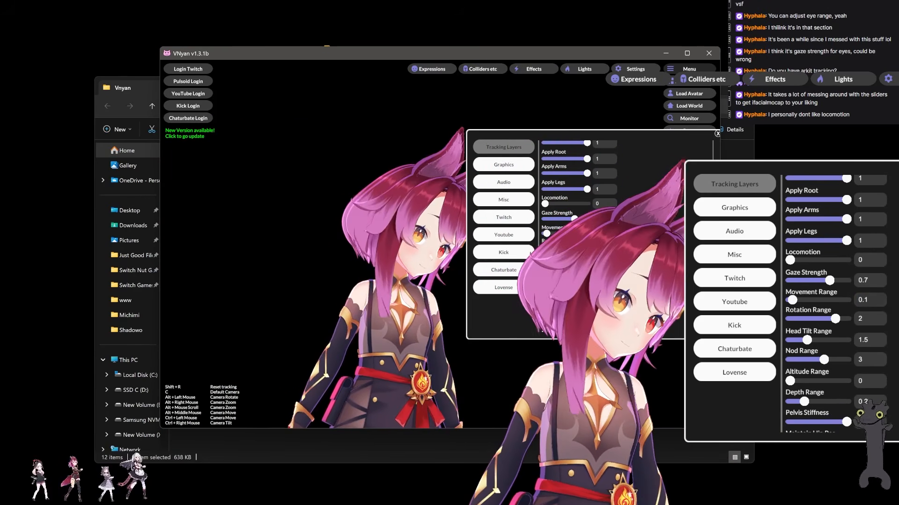
left_click(603, 234)
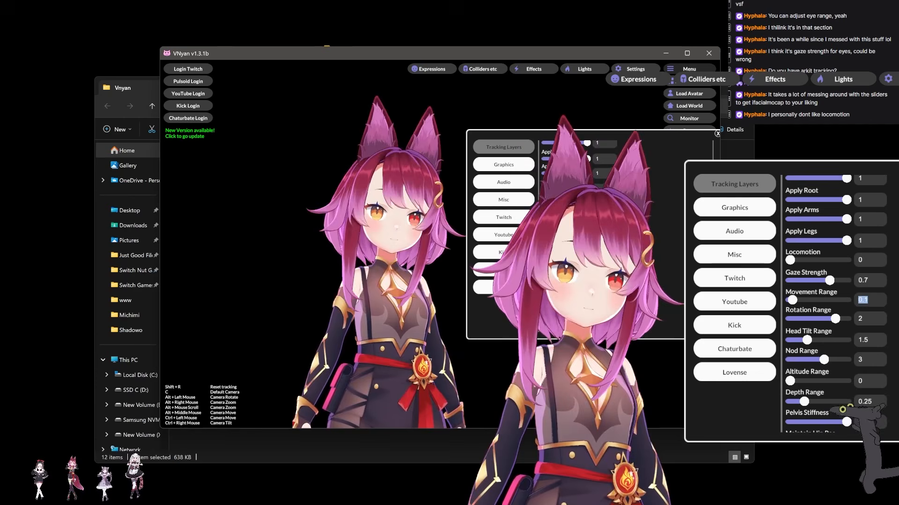
type("0.05")
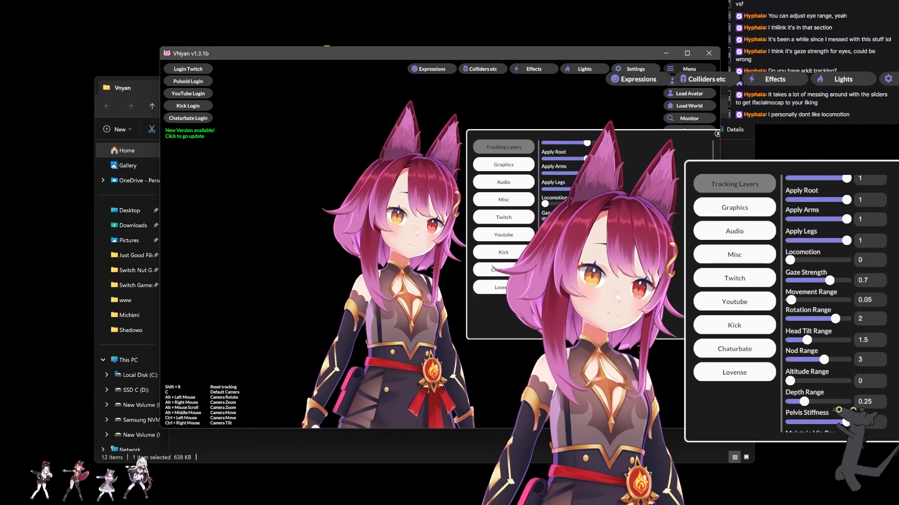
Set the Web Camera Tracking Rotation Range to 1.5 and its Pelvis Stiffness to 0.5
left_click(603, 248)
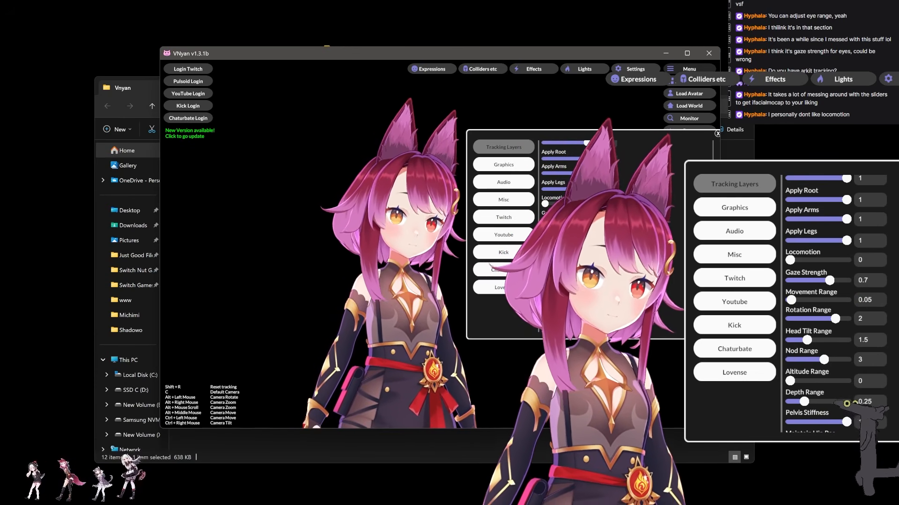
type("1.5")
left_click_drag(403, 405, 399, 293)
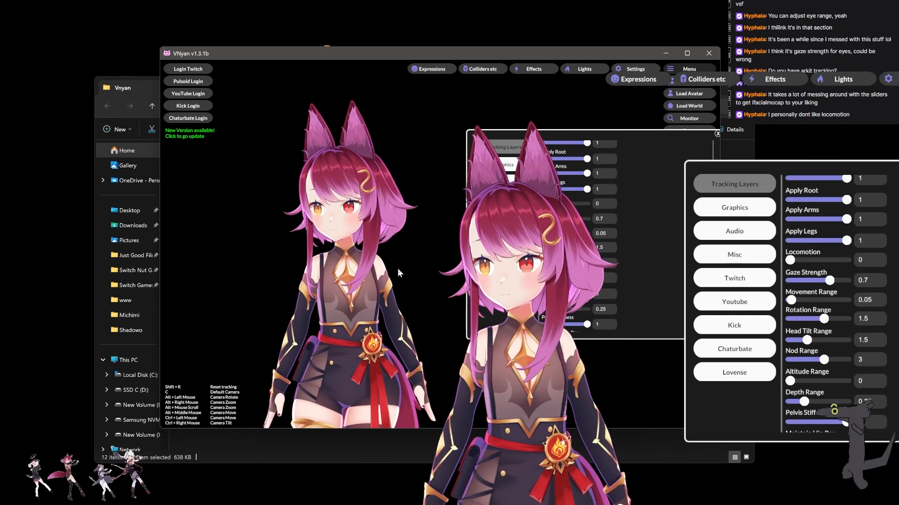
scroll(640, 252, "down", 5)
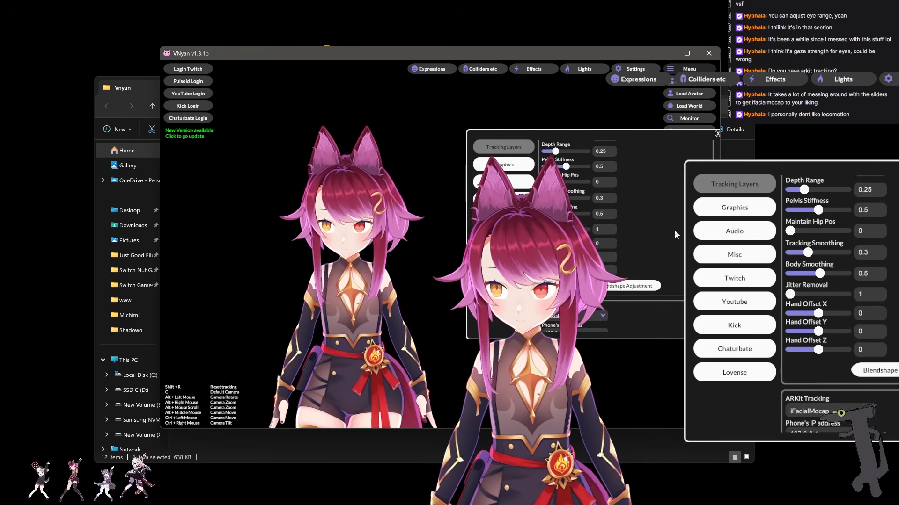
Try Web Camera Tracking with the source set to Don't use, and switch it back to Logi C615 HD WebCam
scroll(674, 229, "up", 2)
left_click_drag(636, 133, 615, 136)
scroll(587, 217, "down", 4)
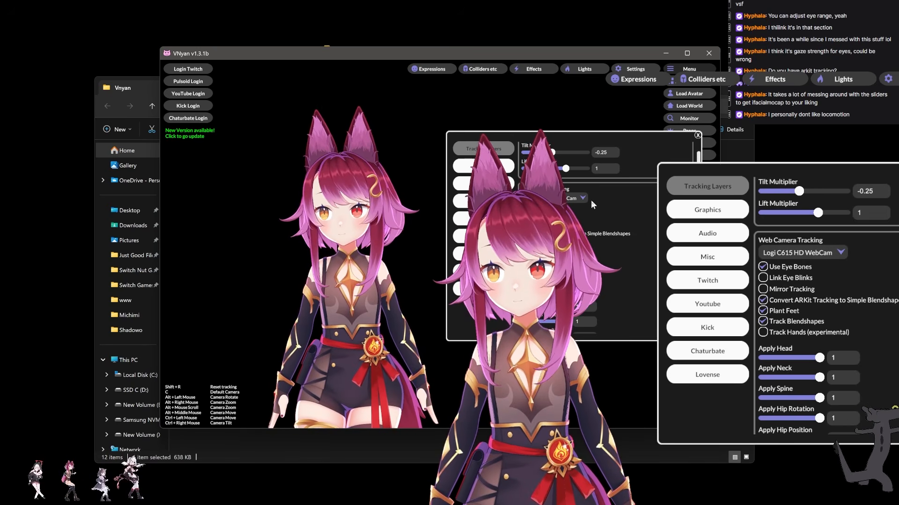
left_click(583, 198)
left_click(553, 208)
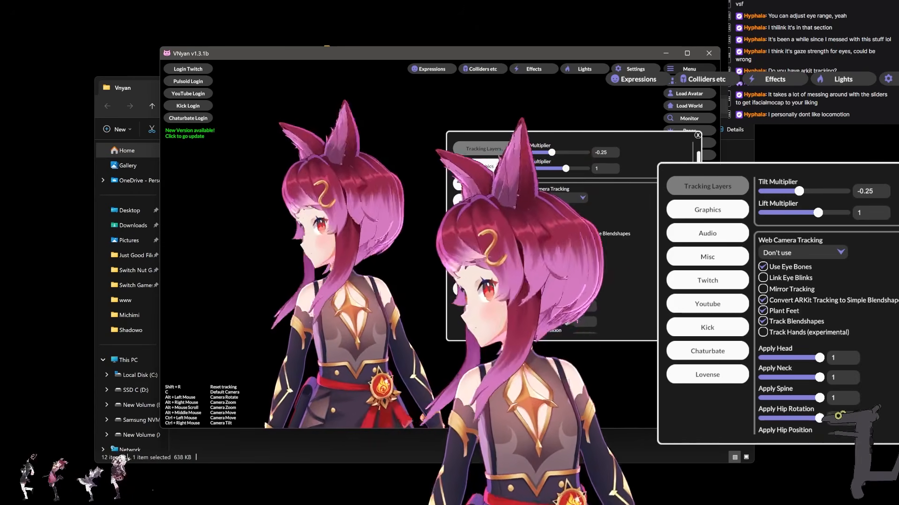
left_click(580, 198)
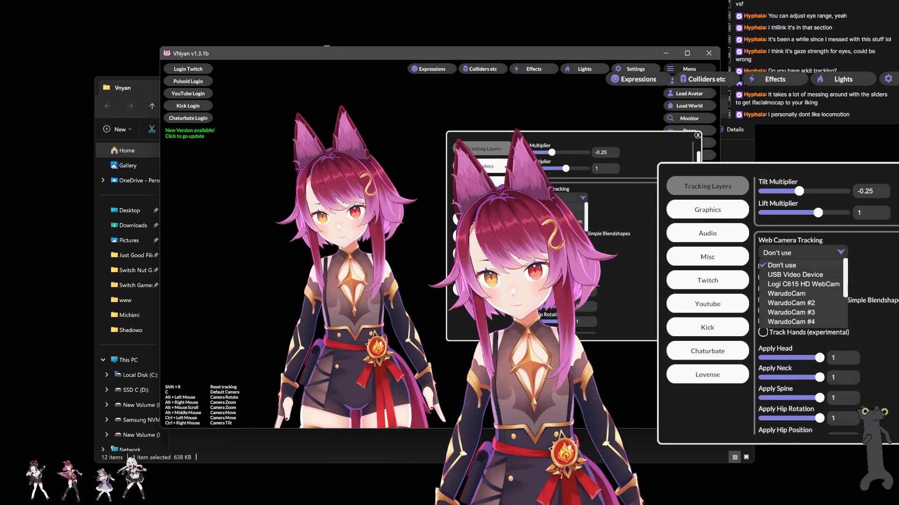
left_click(555, 221)
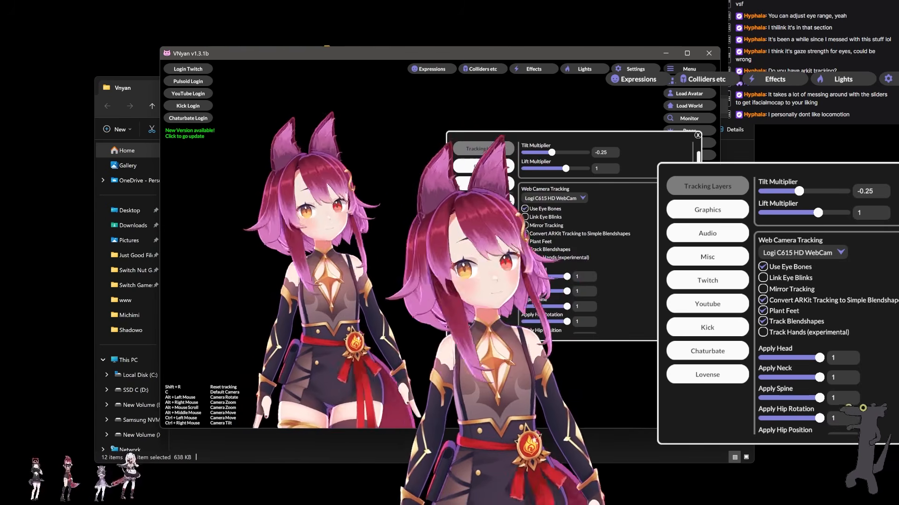
Review the Web Camera, ARKit and Leap Motion Tracking settings and the tracking weights for each body part
scroll(599, 238, "down", 5)
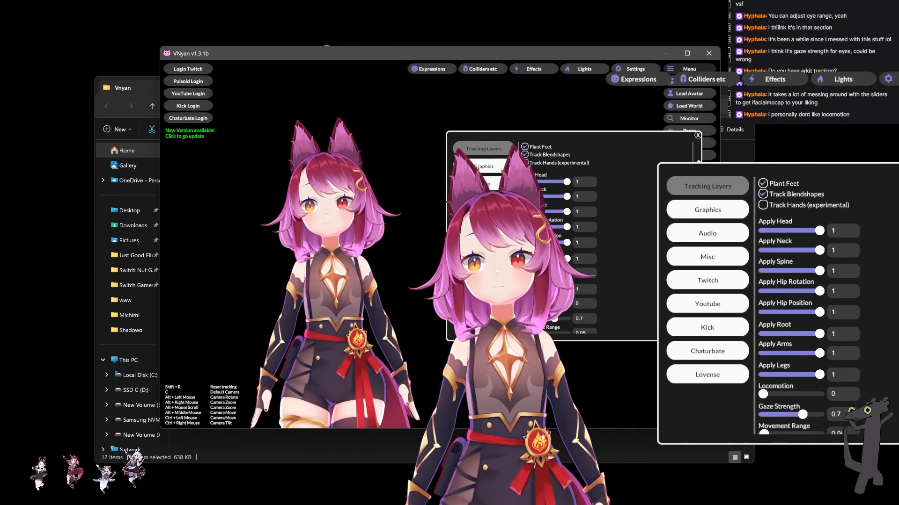
scroll(562, 234, "down", 10)
scroll(561, 234, "down", 5)
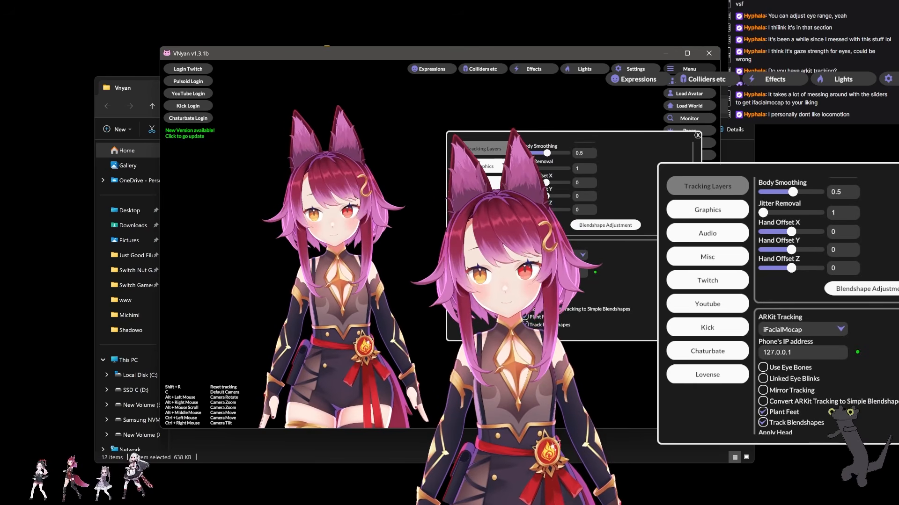
scroll(561, 234, "down", 5)
scroll(562, 234, "down", 8)
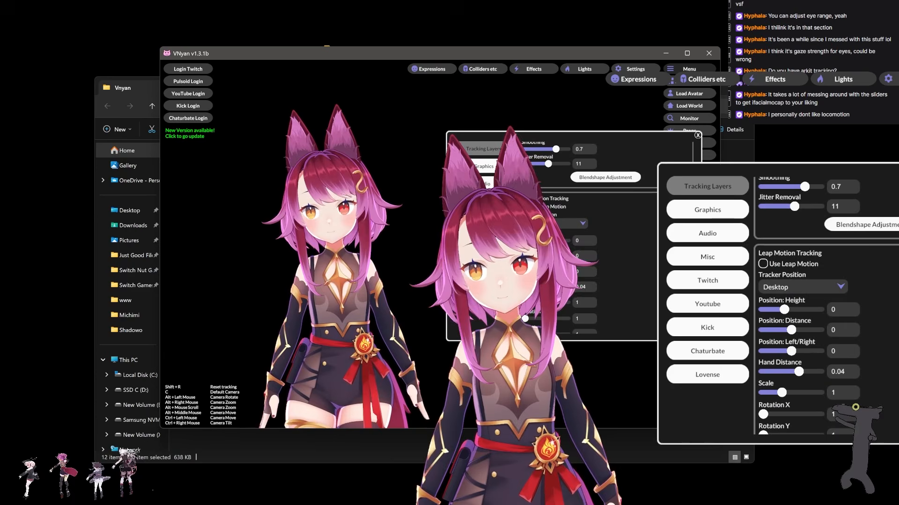
scroll(562, 234, "down", 10)
scroll(562, 234, "down", 6)
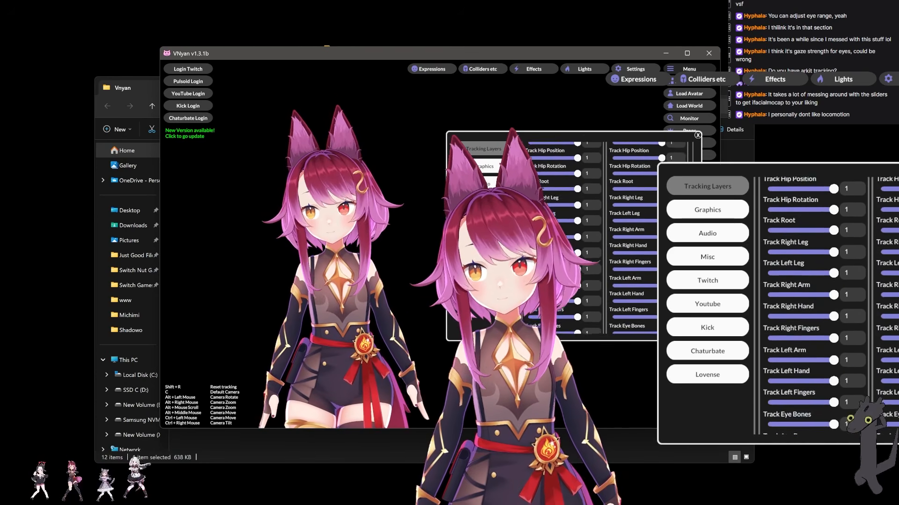
scroll(561, 234, "up", 20)
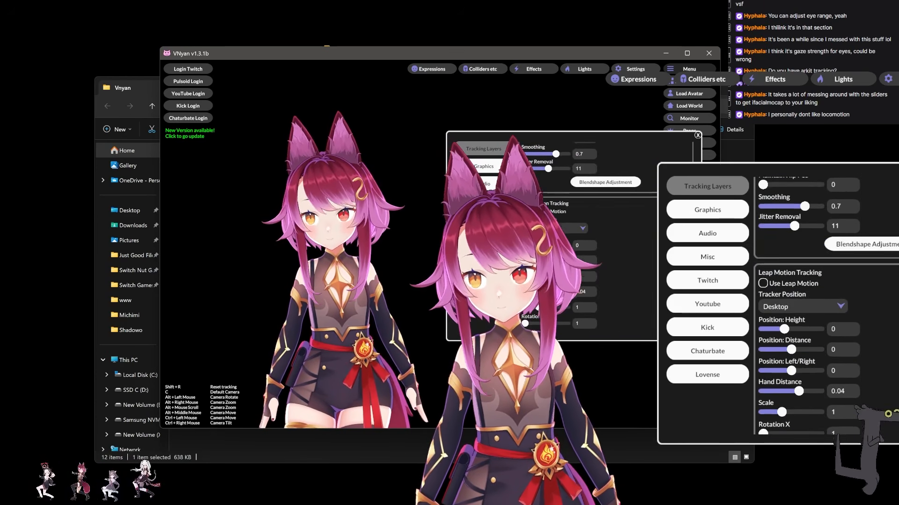
scroll(562, 234, "up", 3)
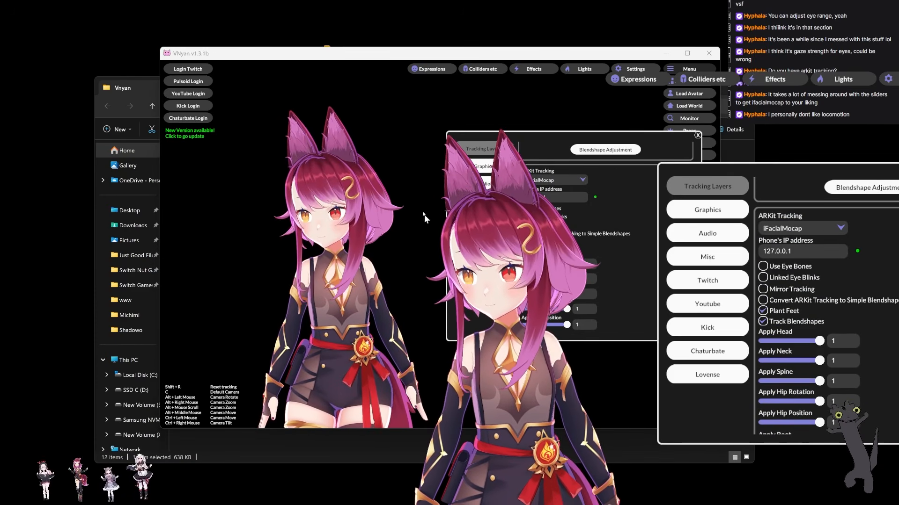
left_click_drag(898, 194, 898, 243)
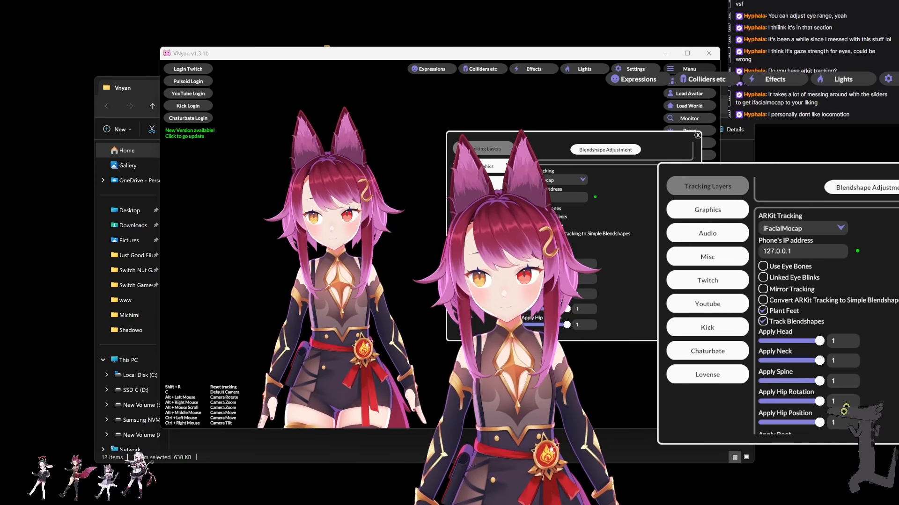
left_click(553, 234)
Set the Tilt Multiplier of the Expressive Body Tilt to -0.15
scroll(553, 234, "up", 10)
scroll(697, 155, "up", 5)
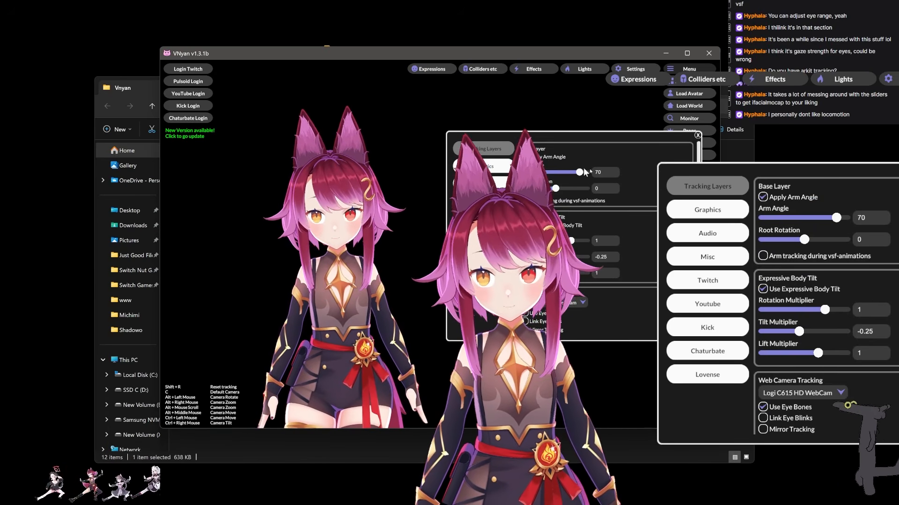
scroll(634, 170, "down", 3)
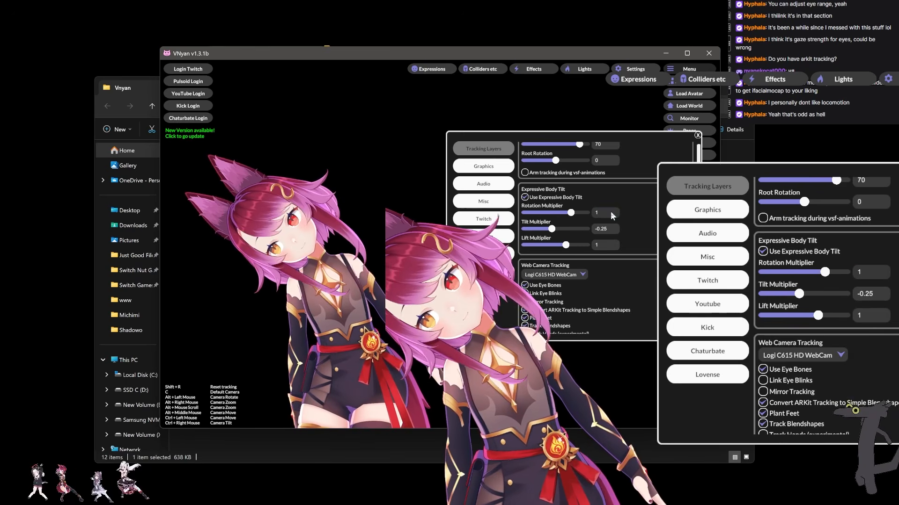
mouse_move(551, 229)
left_mouse_down()
mouse_move(525, 230)
mouse_move(553, 230)
left_mouse_up()
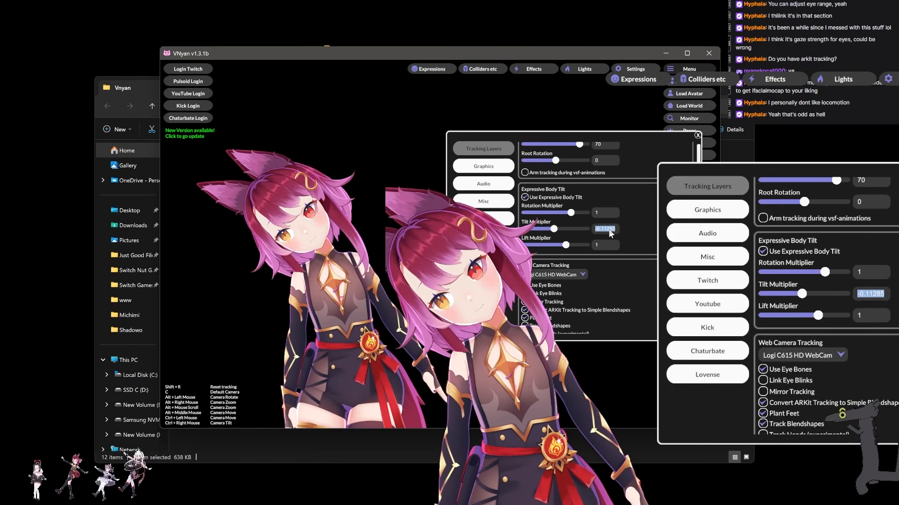
type("-0.15")
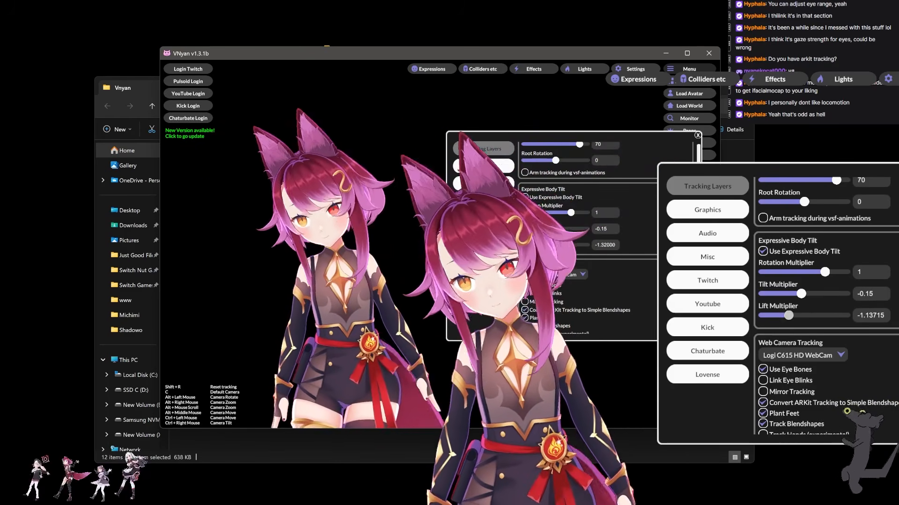
Try negative and 0 values for the Lift Multiplier of the Expressive Body Tilt, and set it back to 1
left_click_drag(524, 245, 557, 245)
left_click(613, 247)
type("0")
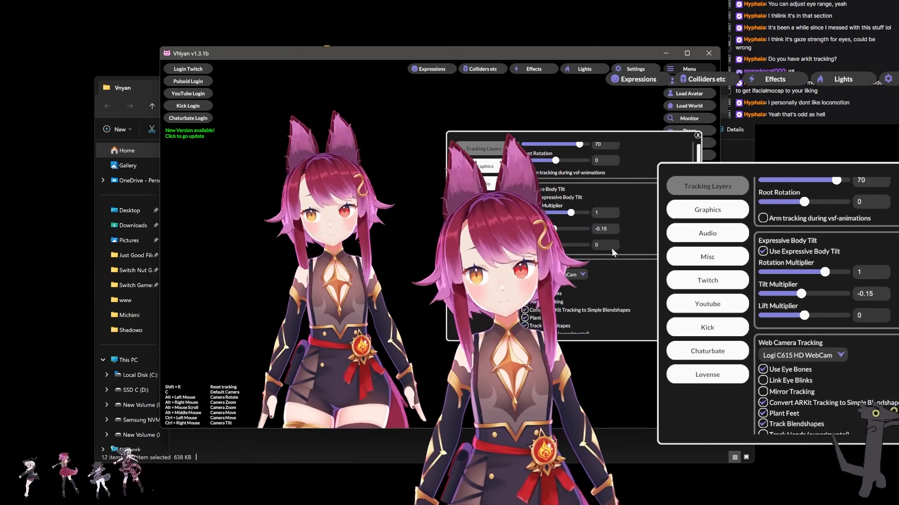
left_click(602, 248)
type("1")
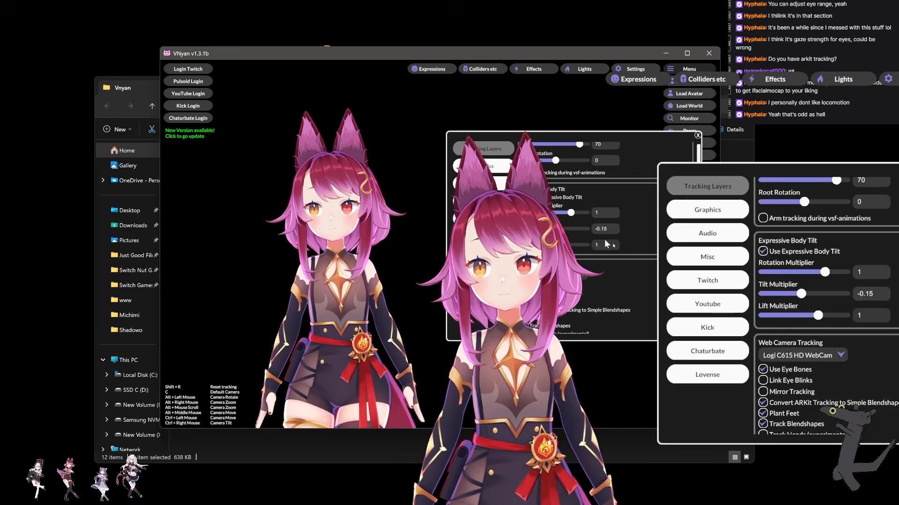
Review the Graphics settings for window size, anti-aliasing, UI scale, theme, Spout2, NDI and the virtual web camera
scroll(654, 250, "up", 2)
left_click(482, 166)
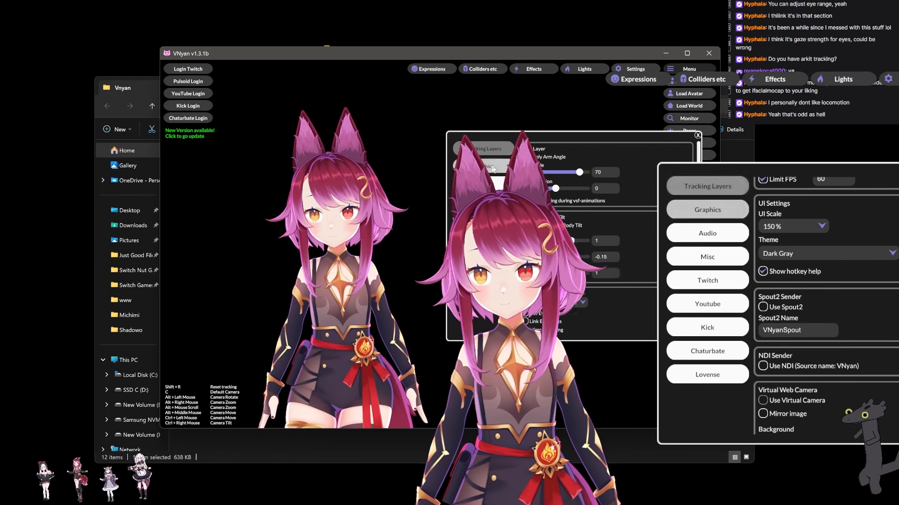
scroll(606, 196, "up", 3)
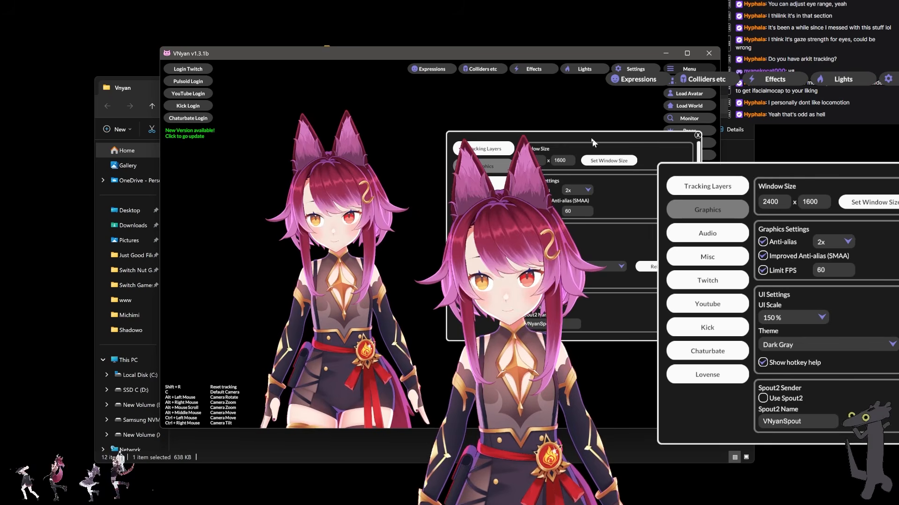
left_click_drag(518, 147, 455, 141)
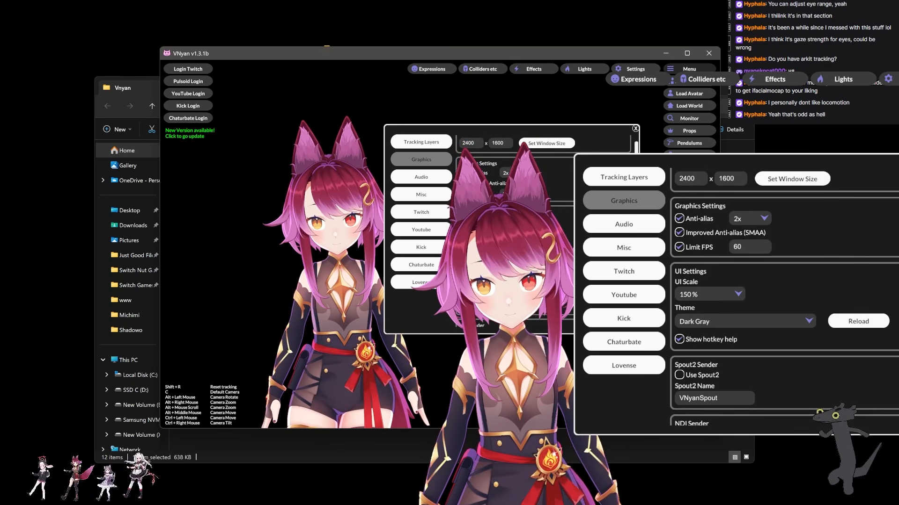
scroll(566, 190, "down", 2)
scroll(560, 220, "down", 3)
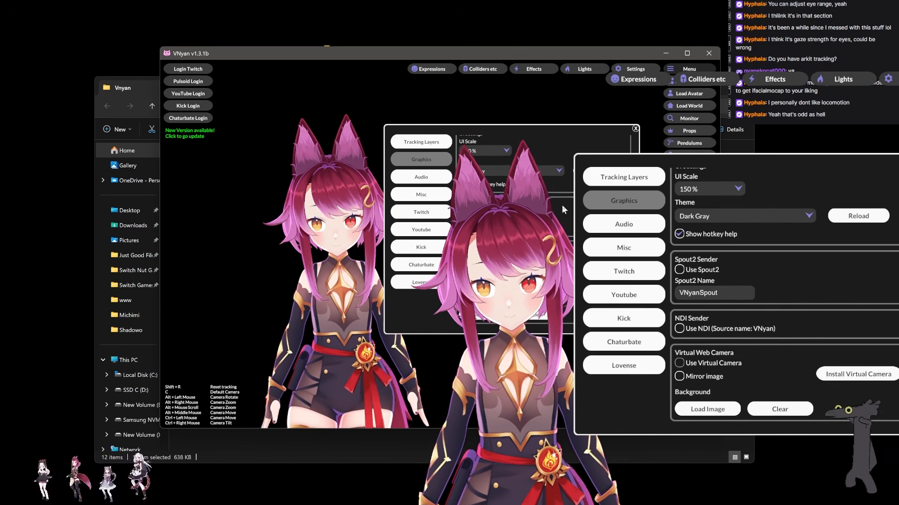
In the audio settings, set the Lip Sync Input to Microphone (HyperX QuadCast S) with Gain 15 and Smoothing 75
left_click(428, 177)
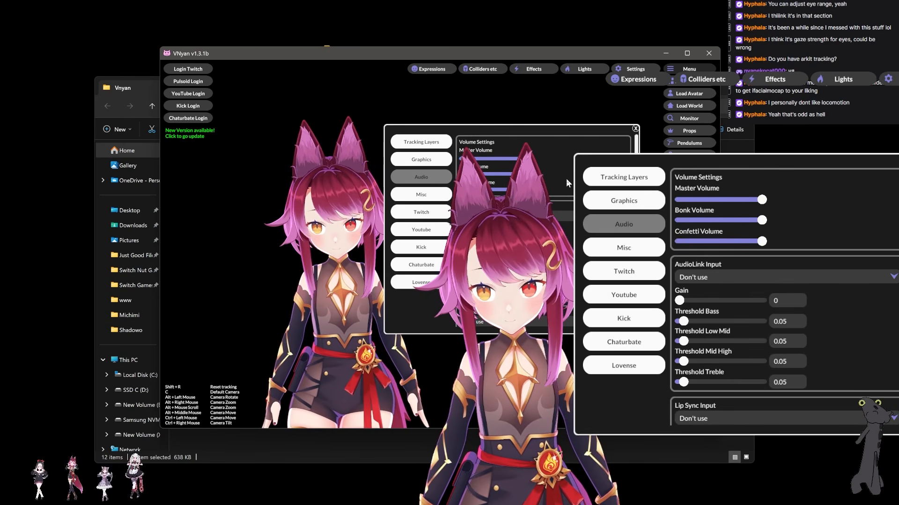
scroll(565, 178, "down", 1)
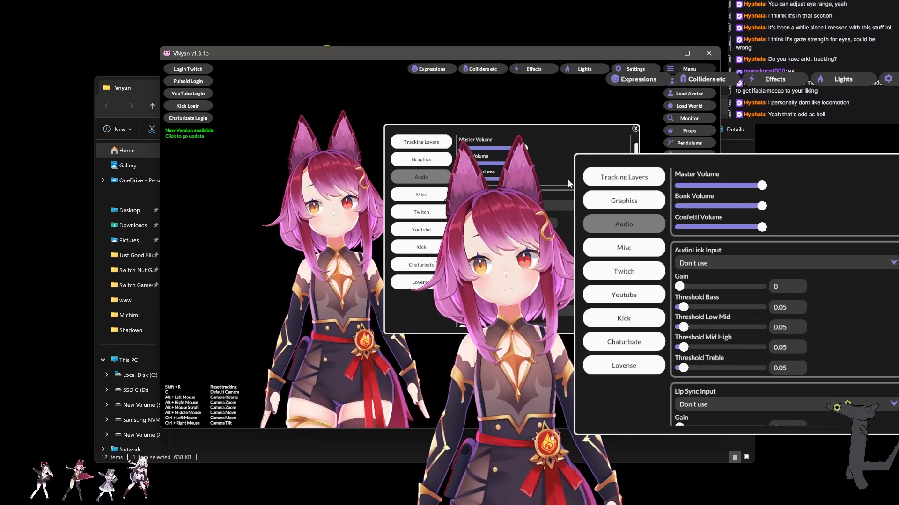
scroll(566, 184, "down", 2)
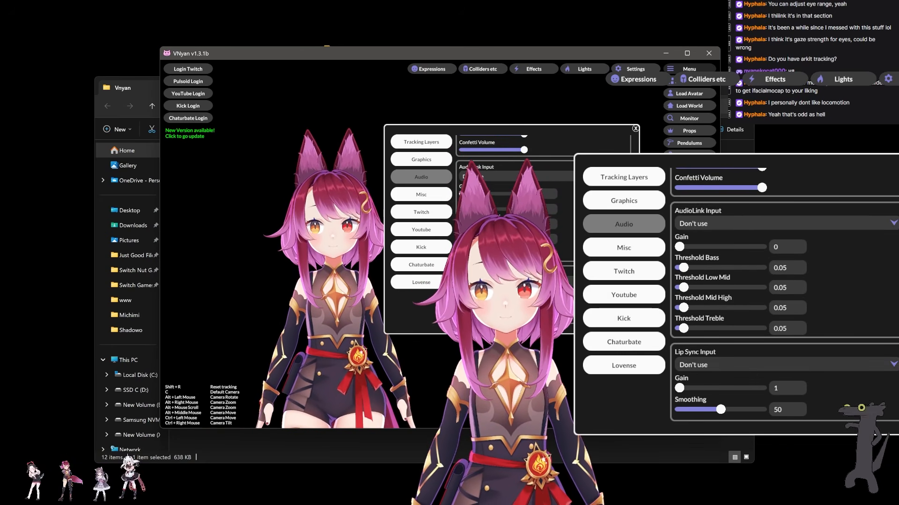
left_click(561, 282)
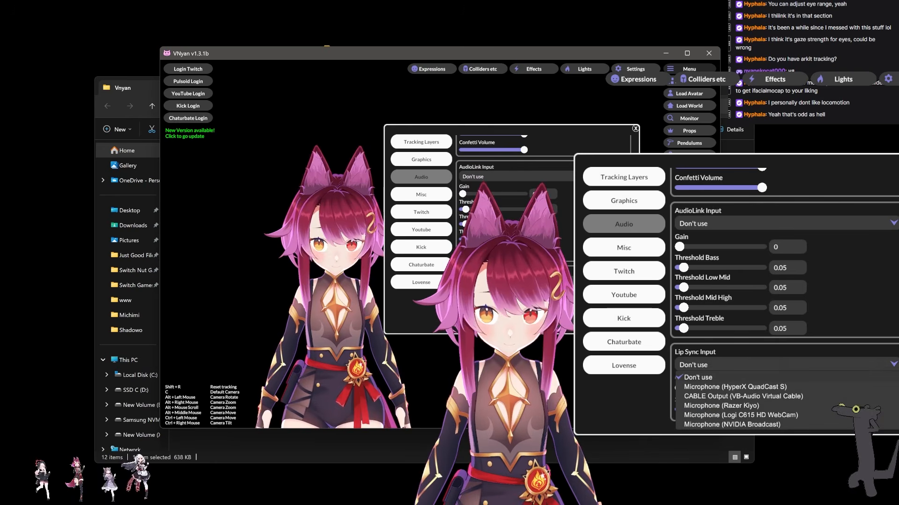
left_click(539, 298)
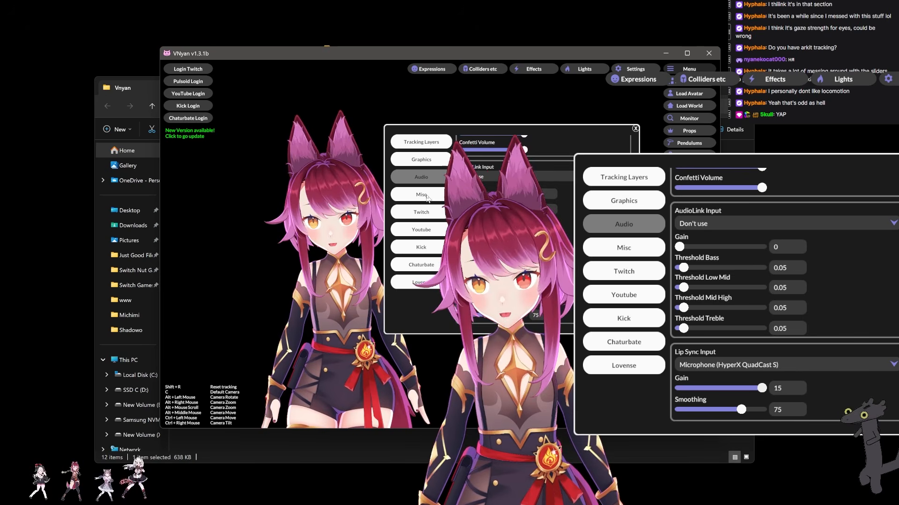
scroll(543, 234, "up", 2)
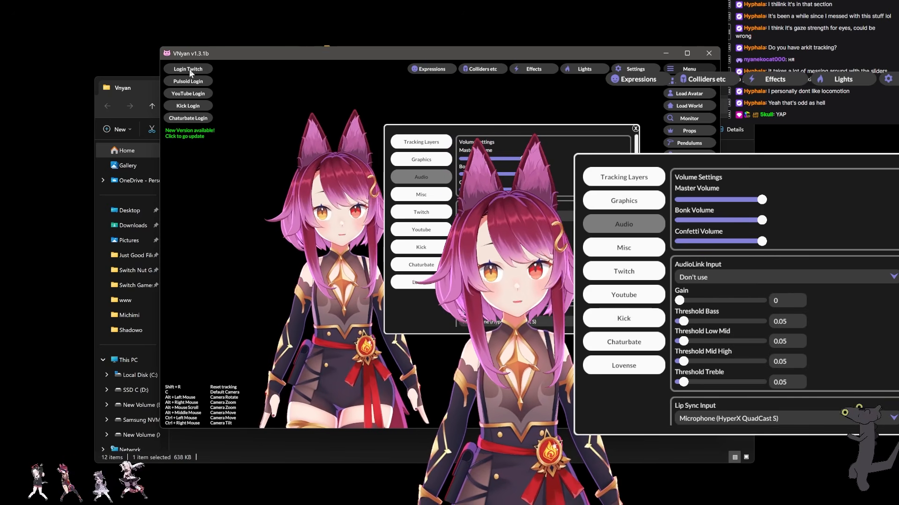
Log in to Twitch and open the Twitch section of the settings
left_click(189, 69)
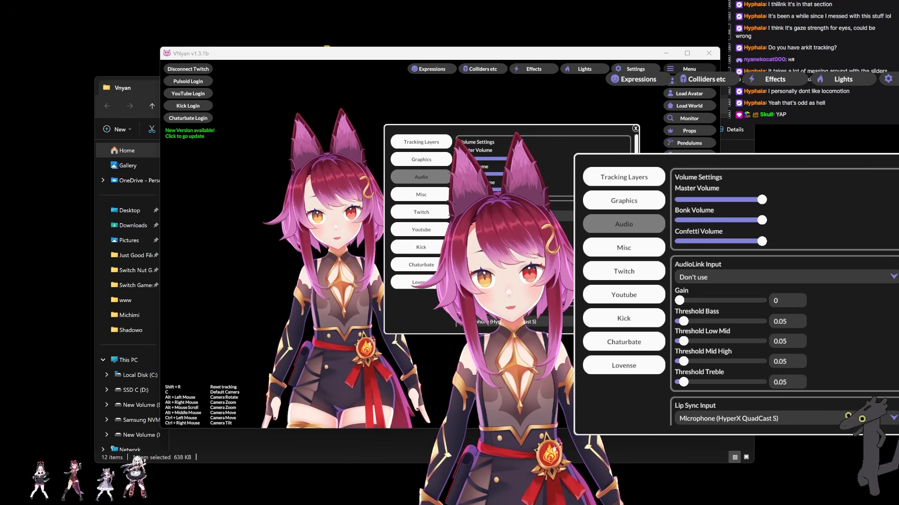
left_click_drag(530, 135, 563, 133)
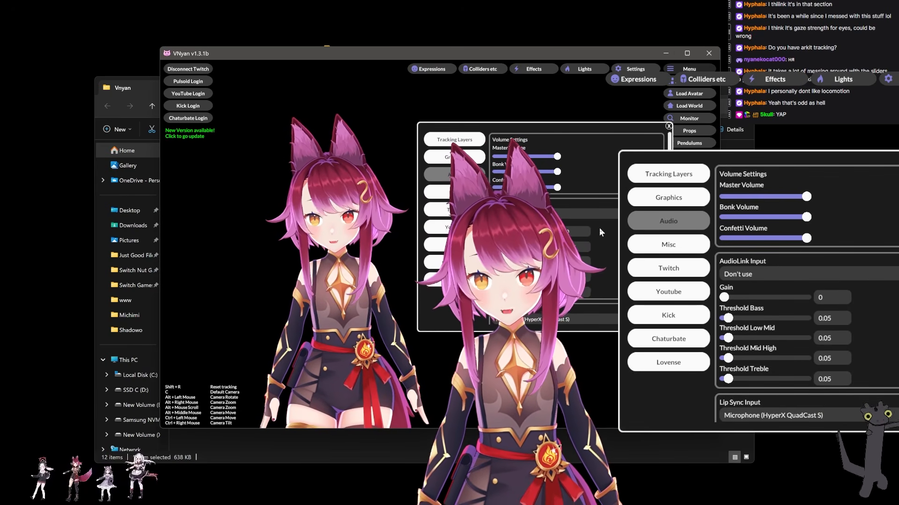
scroll(599, 227, "down", 1)
scroll(599, 226, "down", 1)
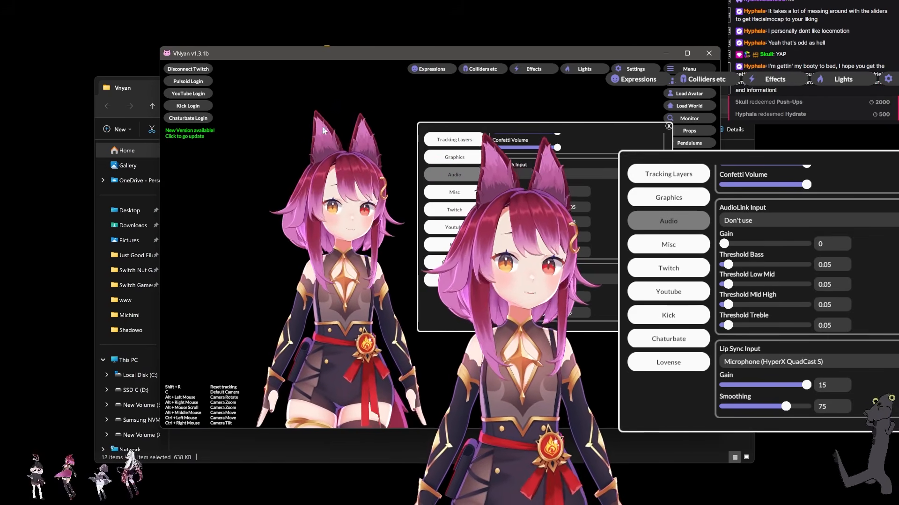
left_click(454, 210)
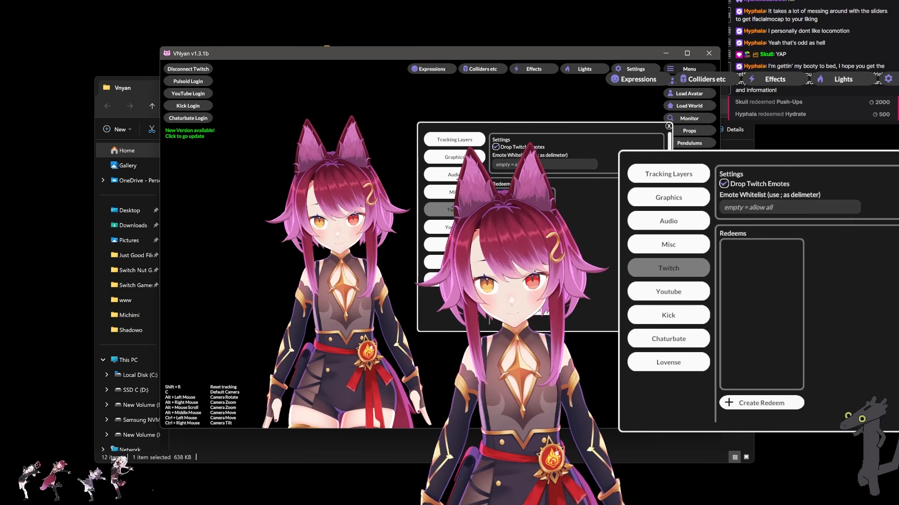
left_click(761, 402)
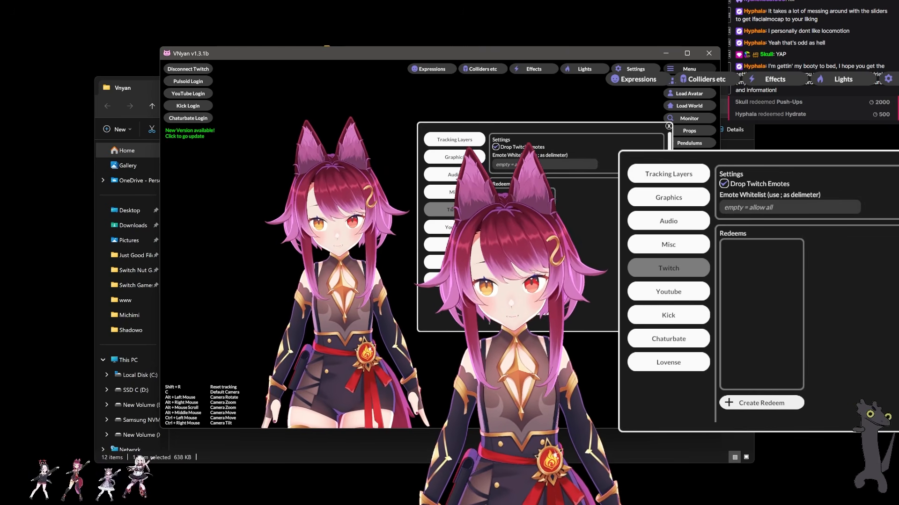
left_click(523, 202)
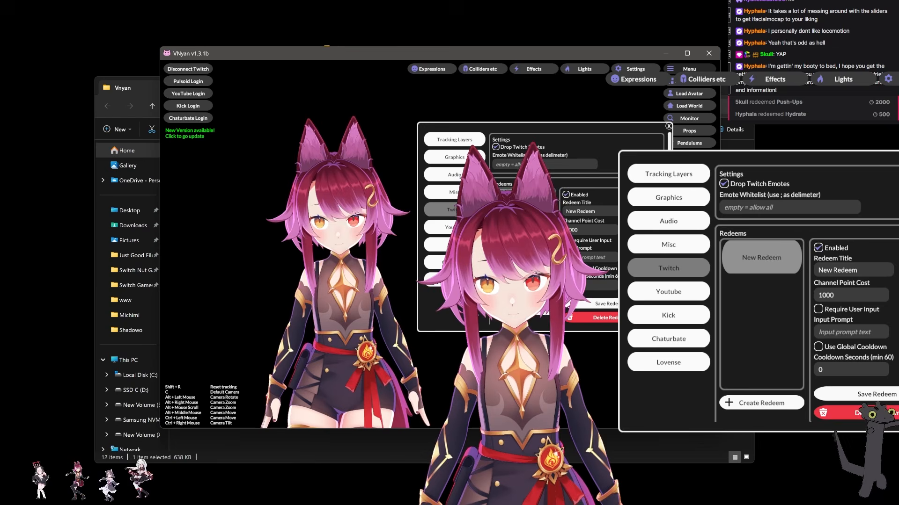
left_click(593, 212)
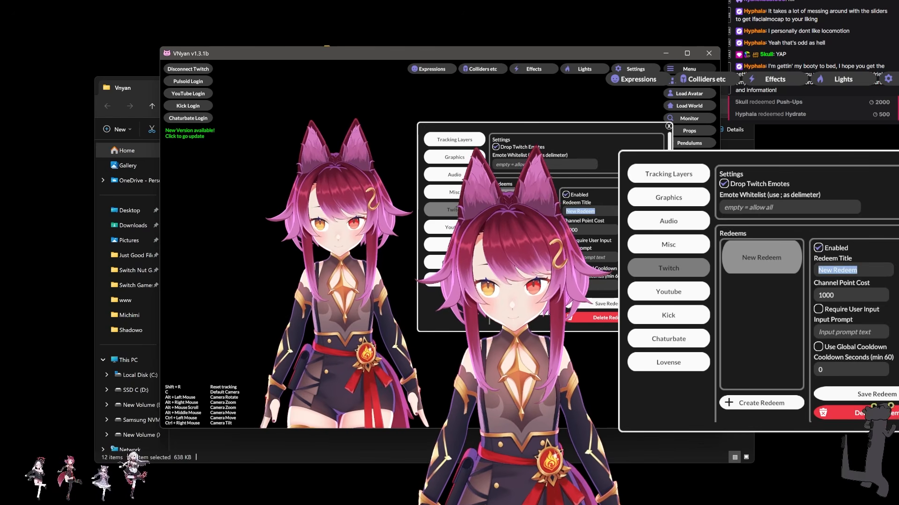
left_click_drag(669, 197, 669, 201)
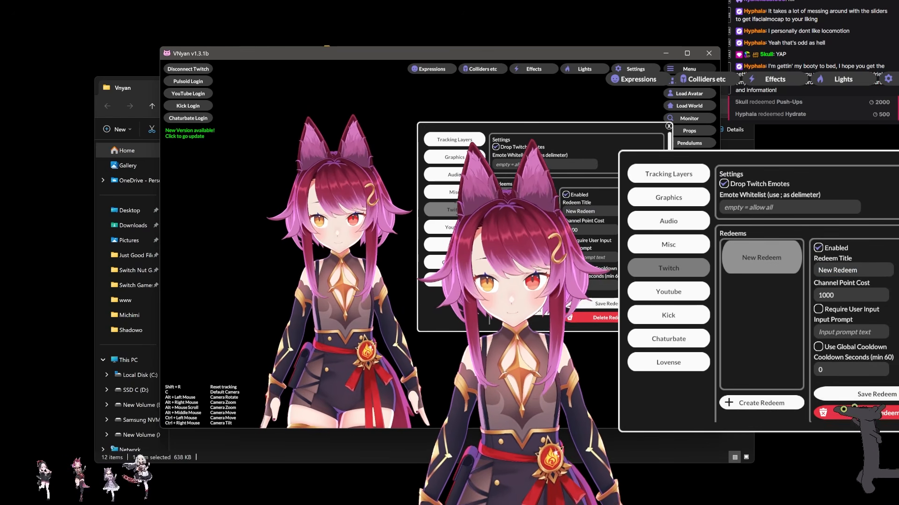
left_click(609, 317)
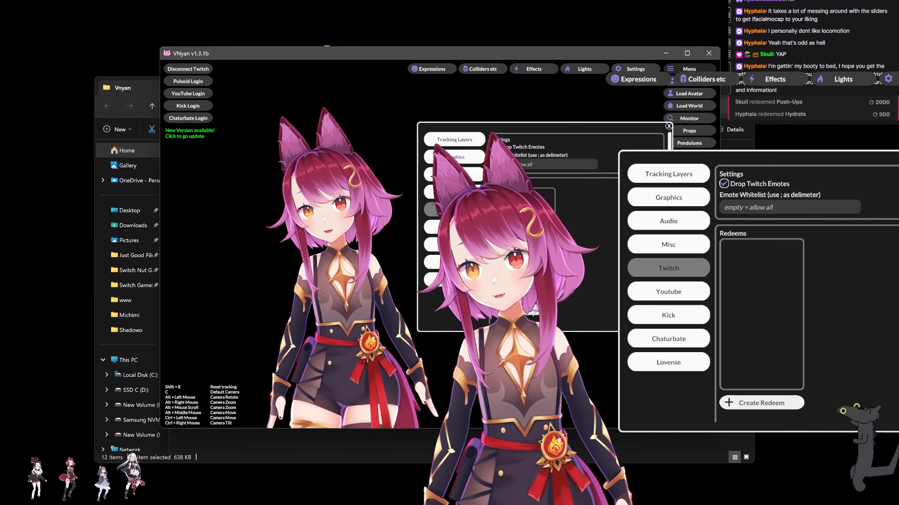
Create a Twitch redeem titled Top Hat with a channel point cost of 100
left_click(532, 311)
left_click(526, 201)
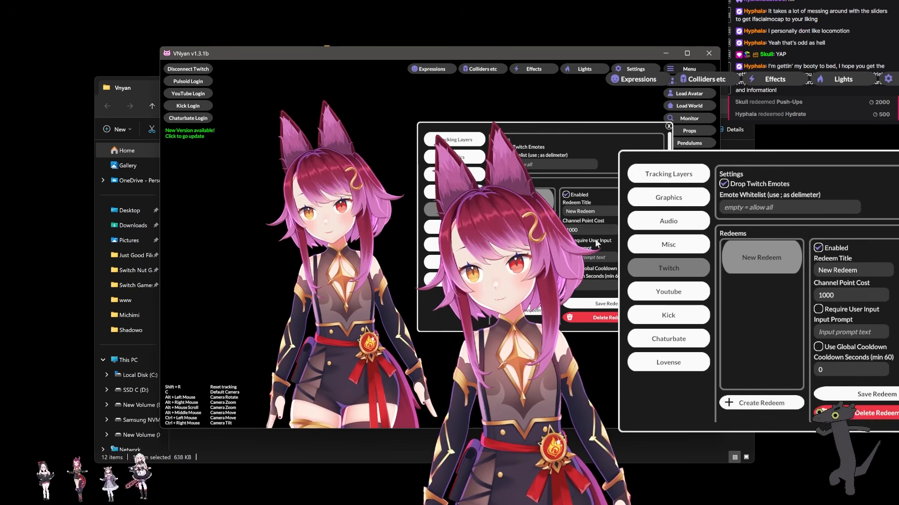
left_click(611, 210)
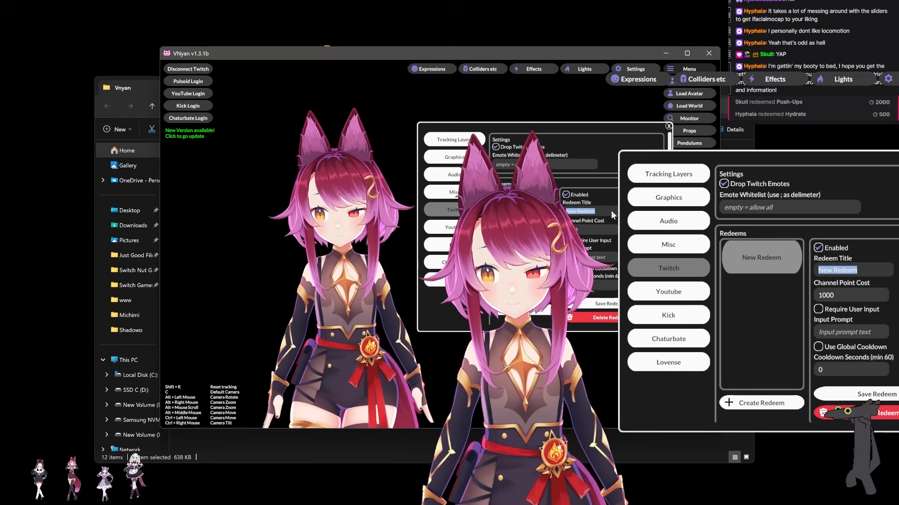
type("Top")
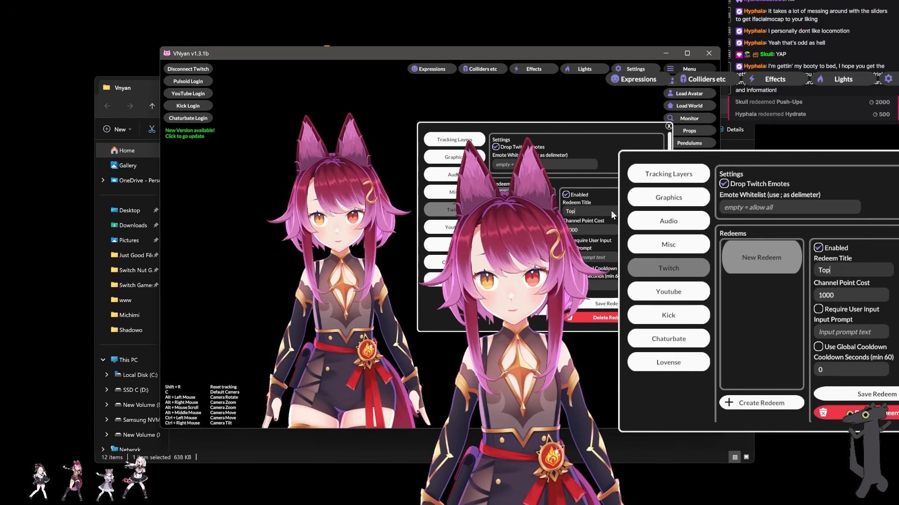
type(" Hat")
key("Tab")
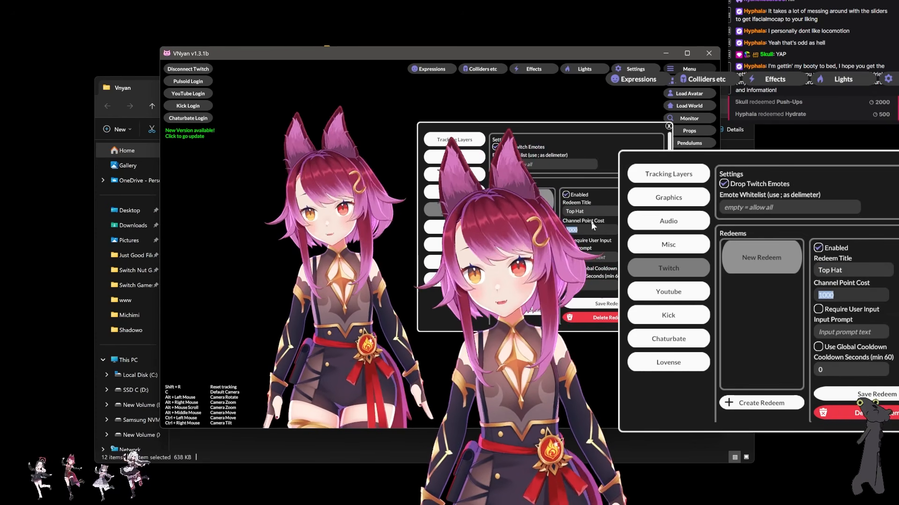
type("100")
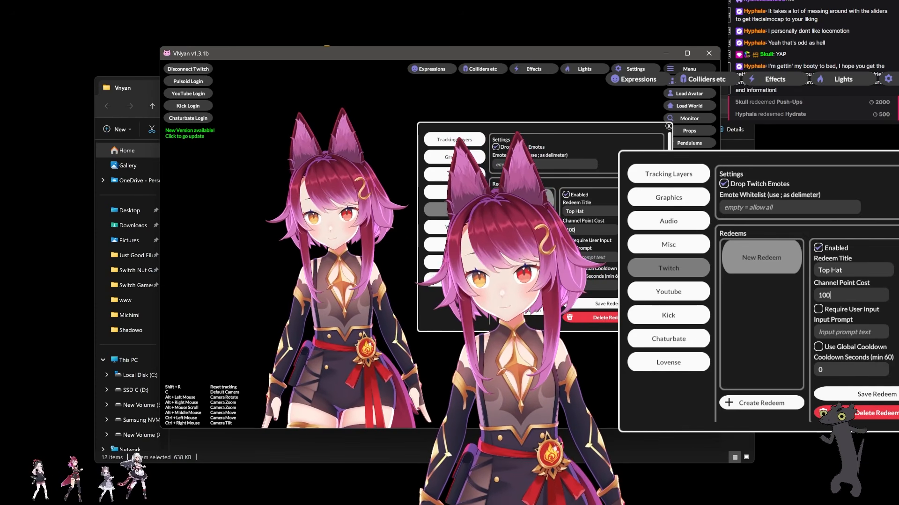
Set the Top Hat redeem's cooldown to 5 seconds and save the redeem
scroll(588, 280, "down", 1)
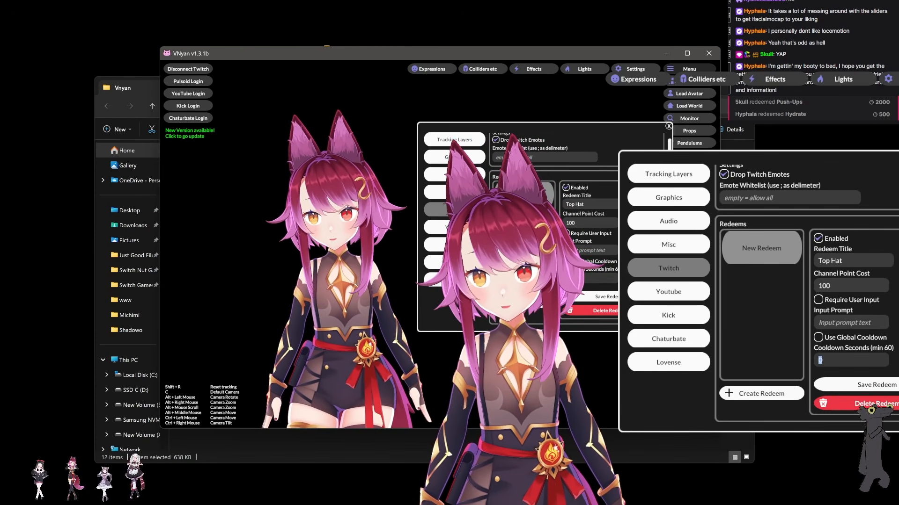
type("5")
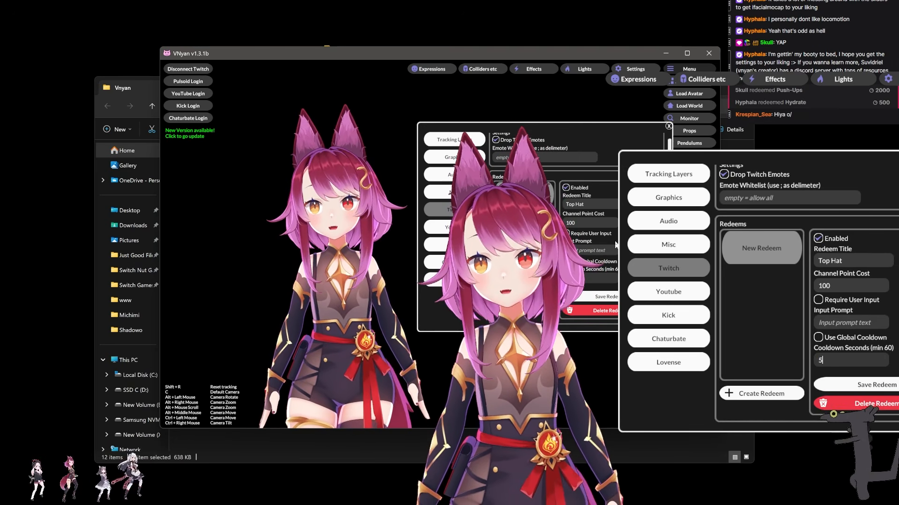
scroll(596, 251, "up", 1)
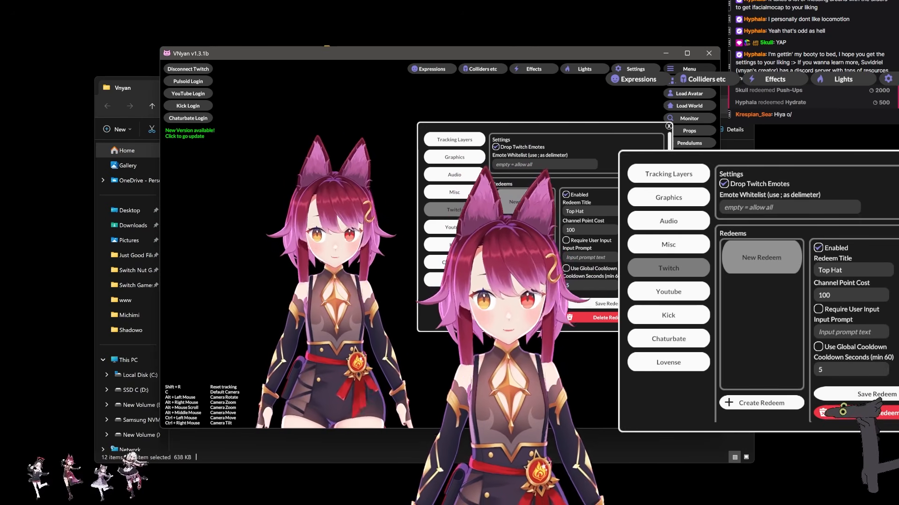
left_click(622, 304)
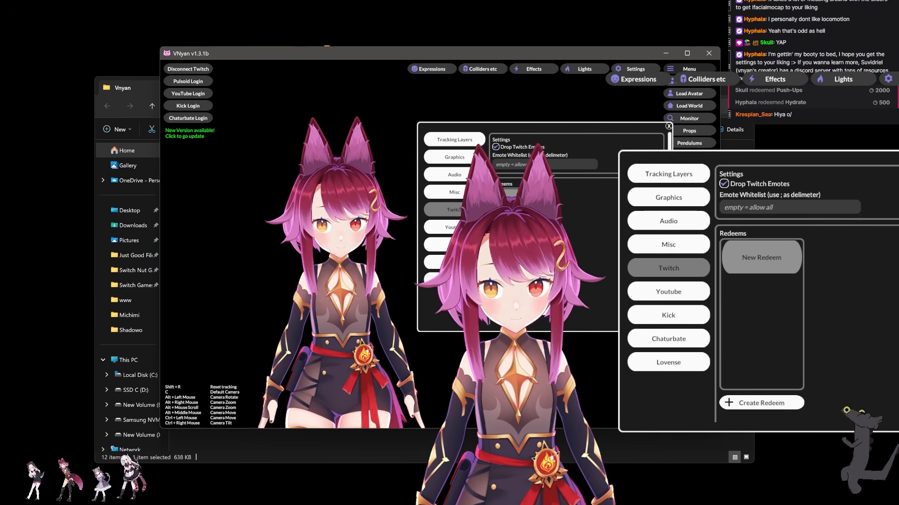
scroll(576, 234, "down", 1)
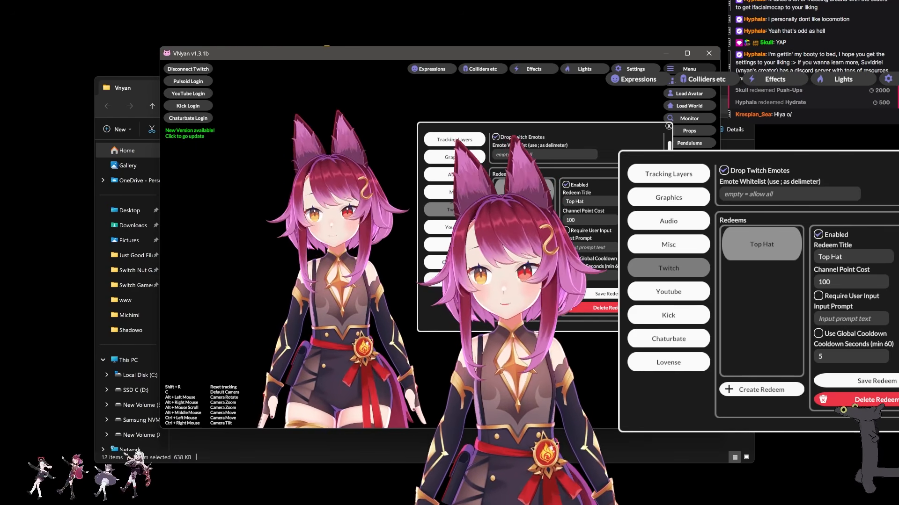
scroll(793, 68, "down", 2)
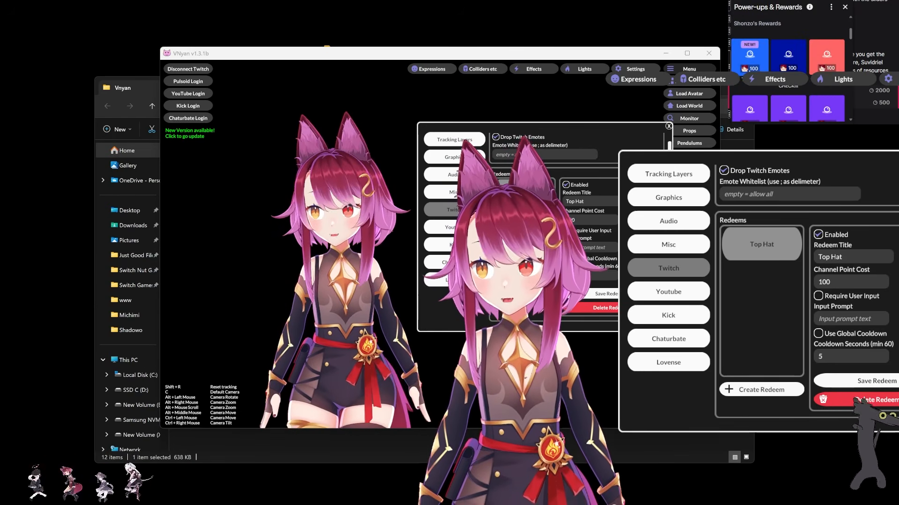
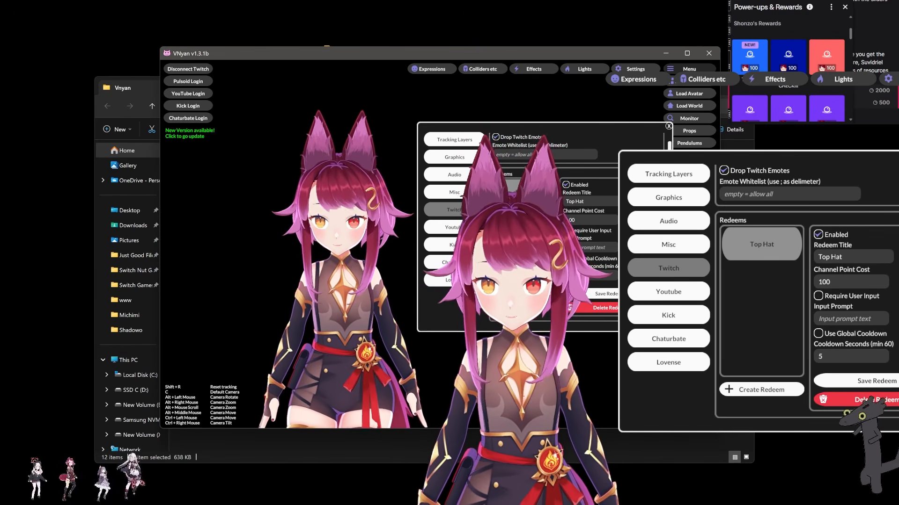
left_click(594, 295)
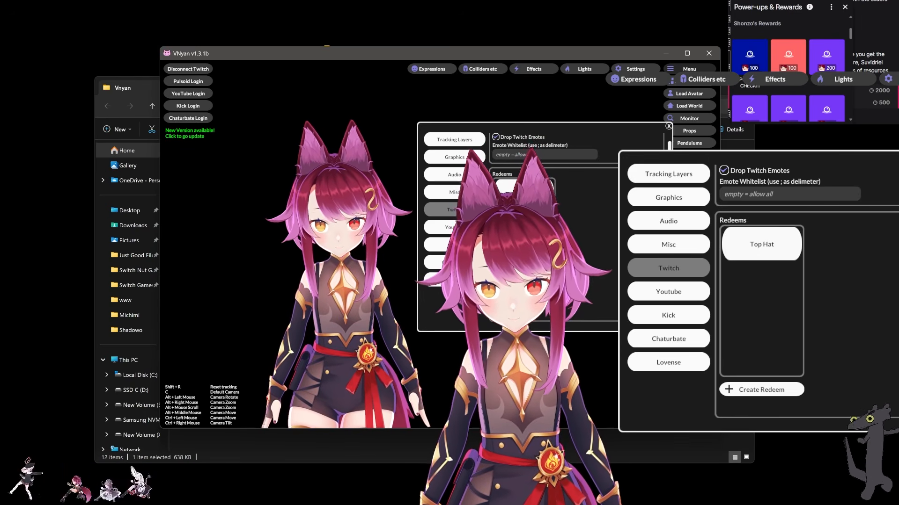
Review the Youtube, Kick, Chaturbate and Lovense settings, and return to the Twitch settings
left_click(454, 228)
left_click(449, 244)
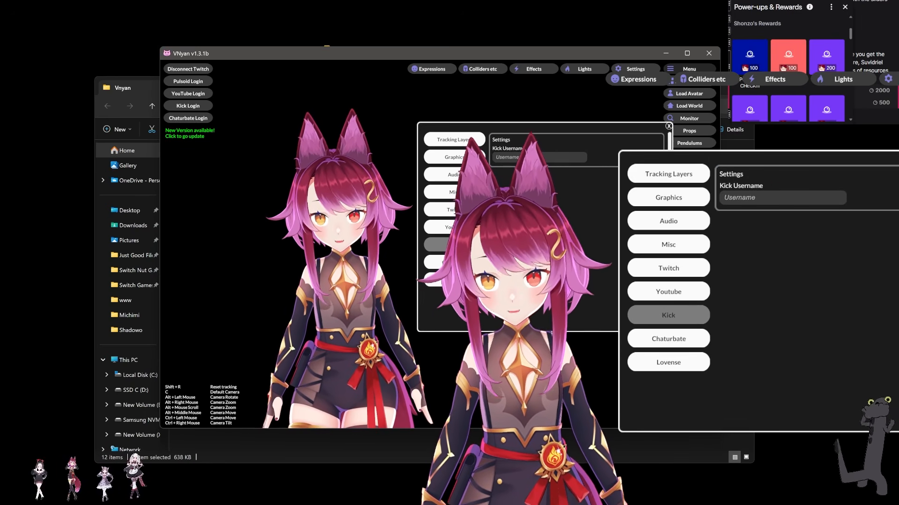
left_click(449, 262)
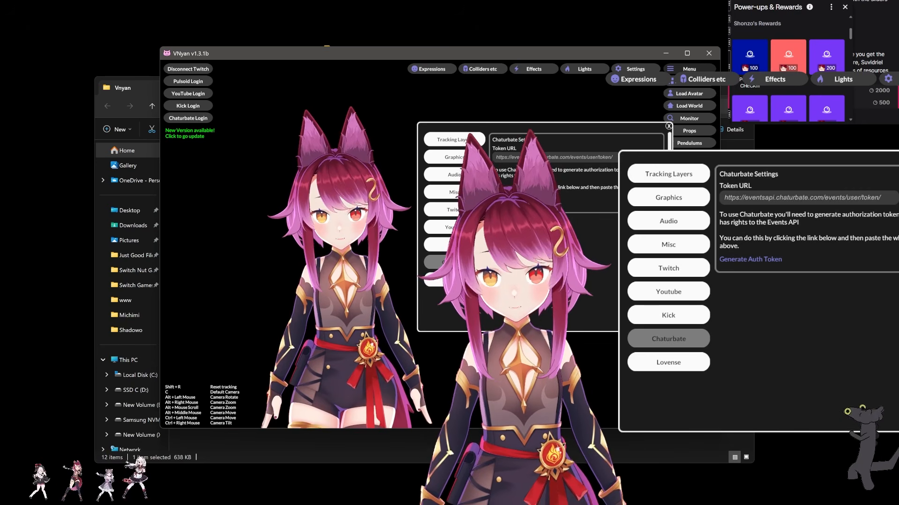
left_click(449, 279)
left_click(454, 263)
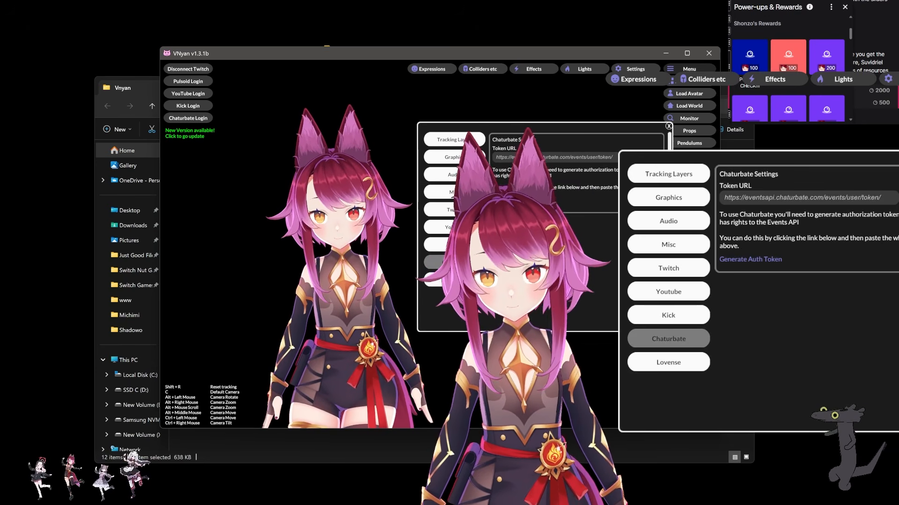
left_click(454, 279)
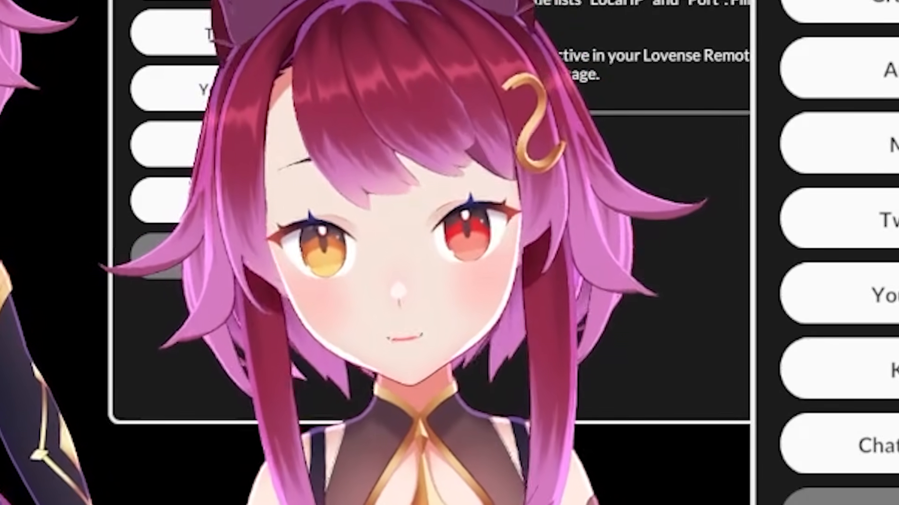
left_click(229, 200)
left_click(230, 144)
left_click(229, 89)
left_click(229, 34)
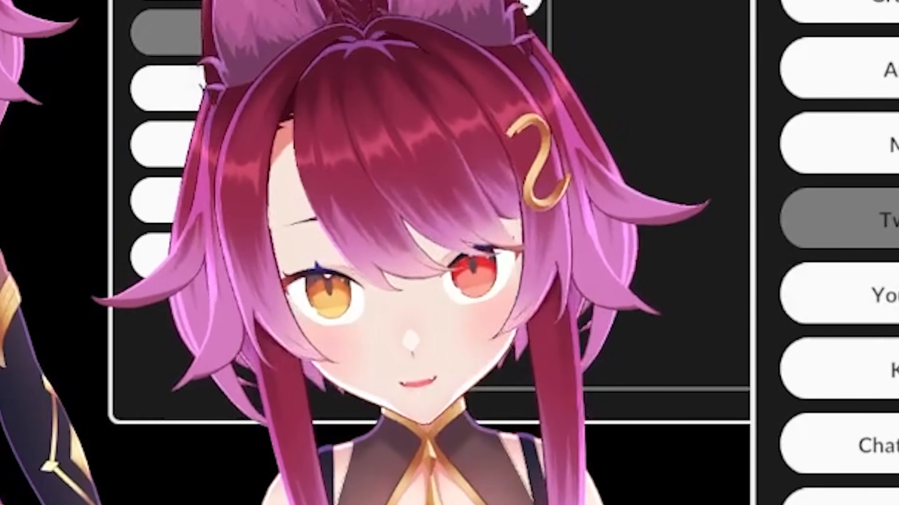
In the Misc settings, try a camera focal length of about 97.7 and set it back to 90
left_click(454, 192)
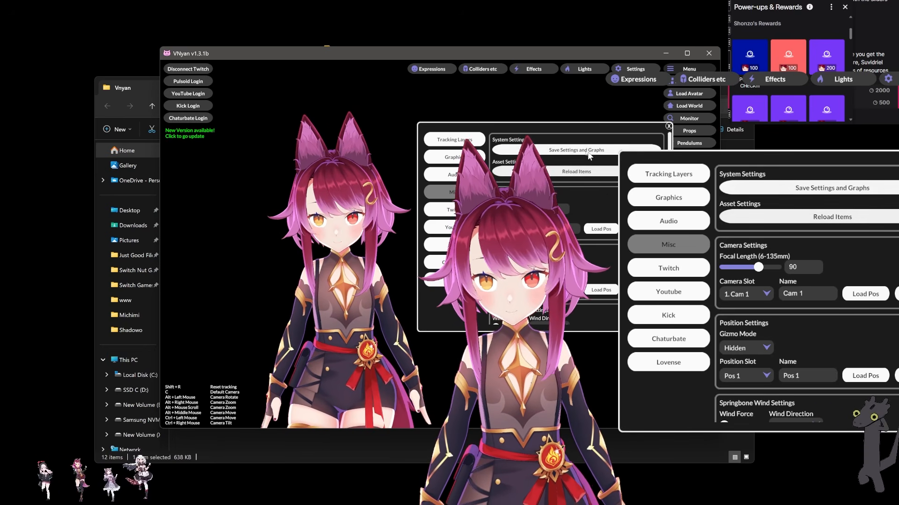
scroll(593, 189, "down", 2)
left_click_drag(526, 130, 564, 132)
left_click(563, 194)
left_click(588, 194)
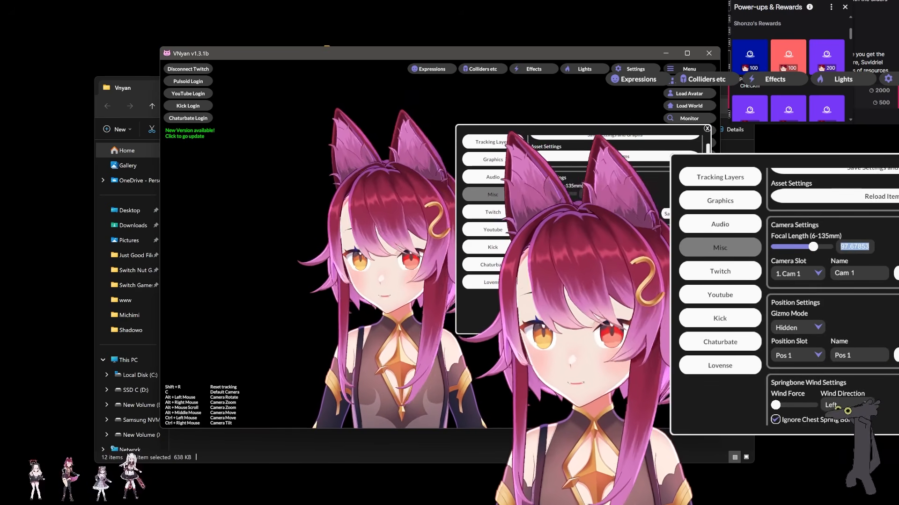
type("90")
key("Return")
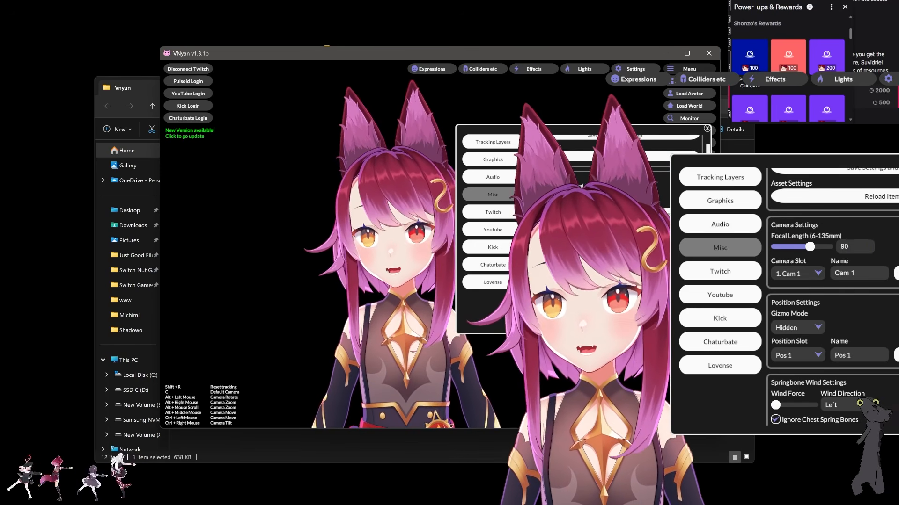
Review the camera slot options and read the Camera Settings help on focal length and saved positions
left_click(551, 214)
left_click(547, 231)
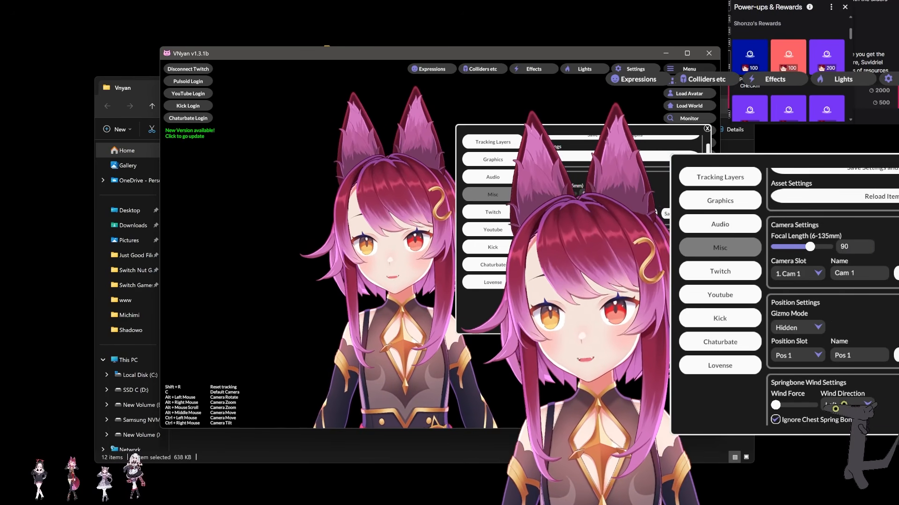
left_click(595, 214)
left_click(595, 214)
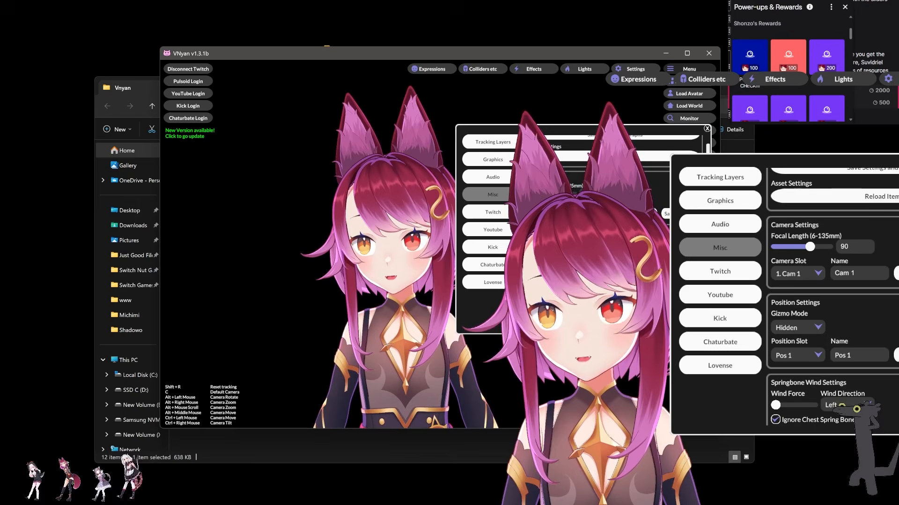
left_click(695, 178)
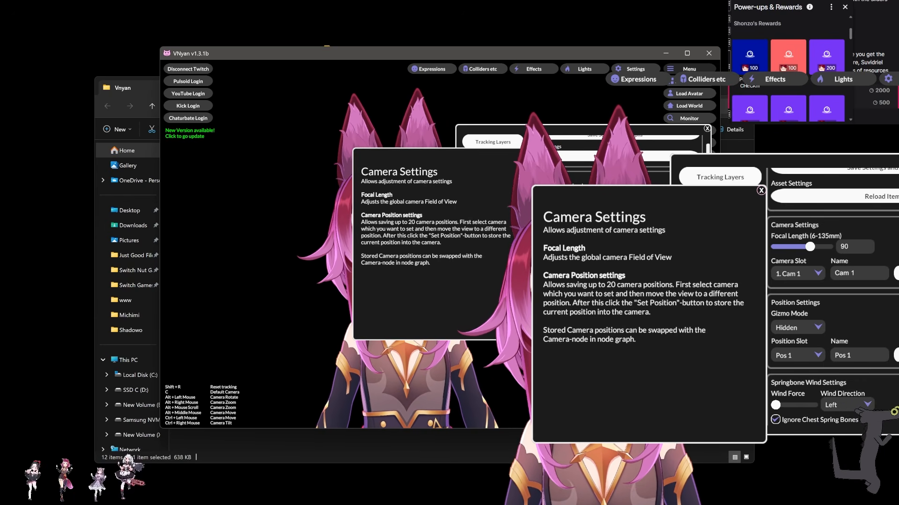
left_click(523, 152)
Close the settings and open the node graph editor
left_click_drag(581, 131, 524, 128)
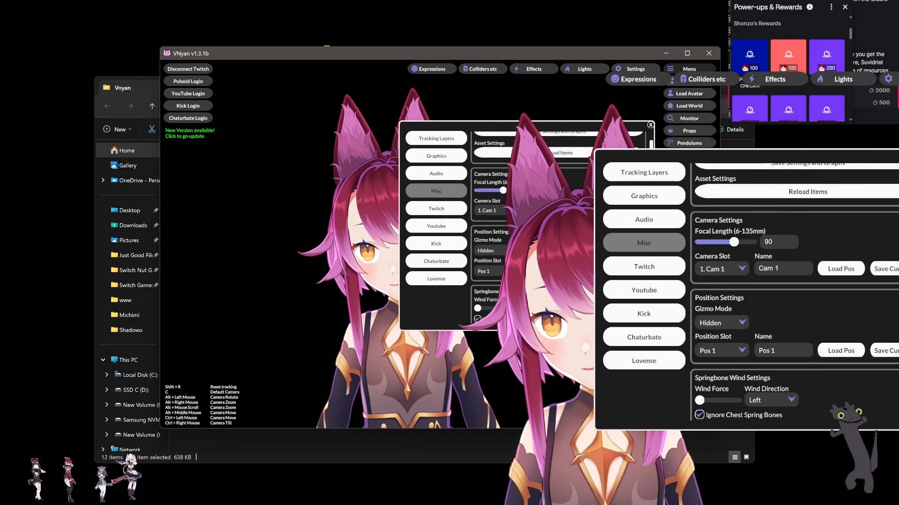
left_click(650, 125)
left_click(687, 85)
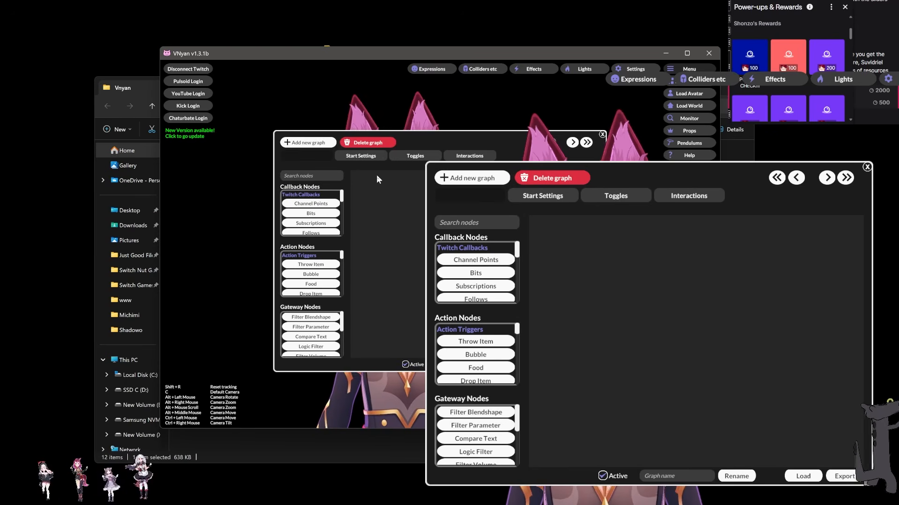
Add a Channel Points node to the left part of the graph and look through the other callback nodes
left_click(322, 209)
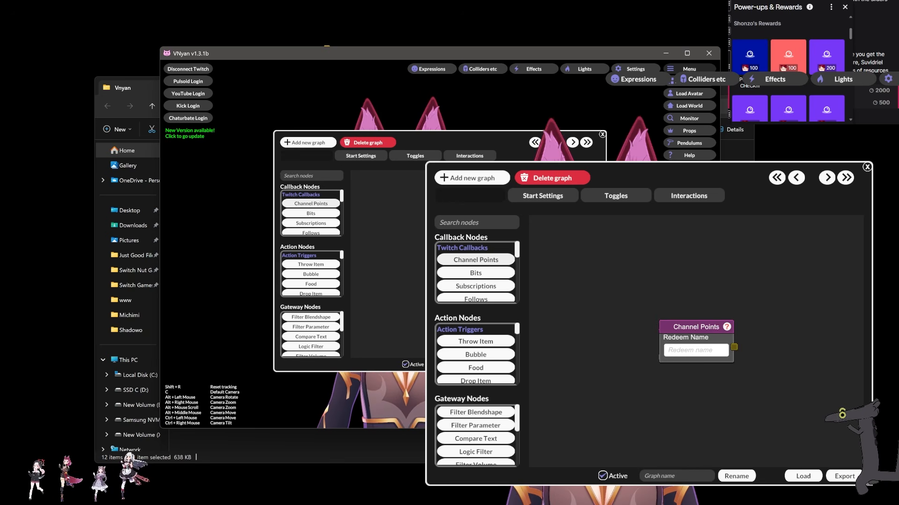
left_click_drag(464, 253, 400, 257)
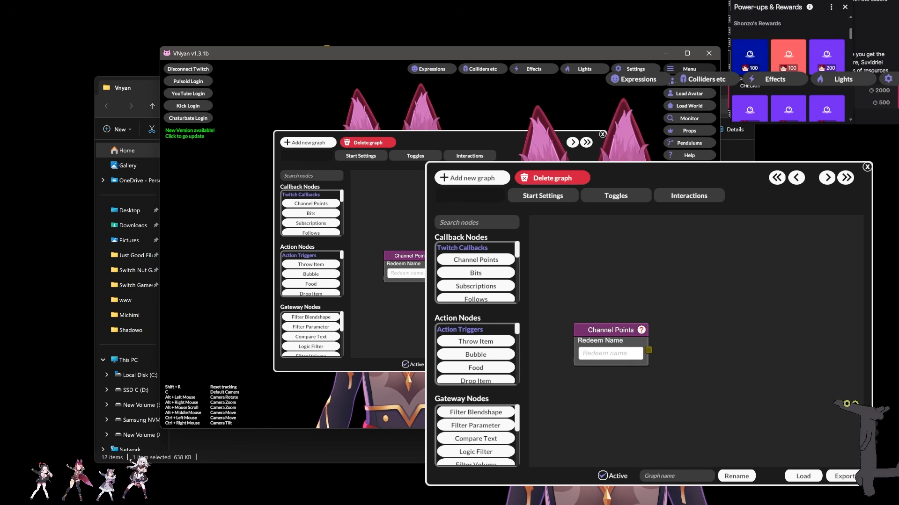
scroll(327, 223, "down", 5)
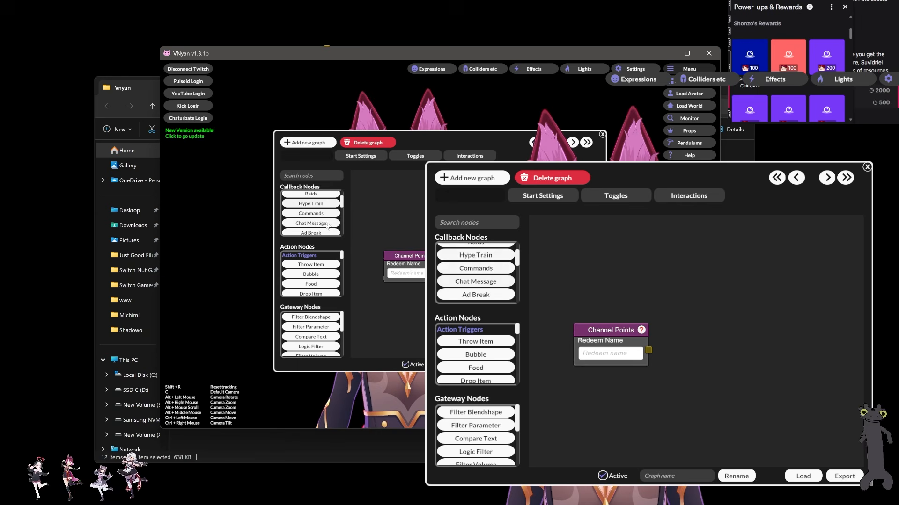
scroll(344, 210, "up", 5)
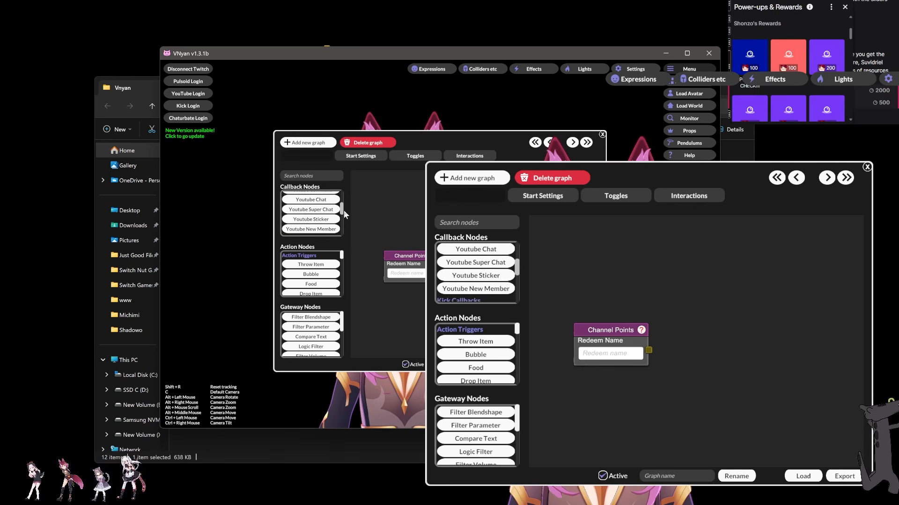
left_click(321, 266)
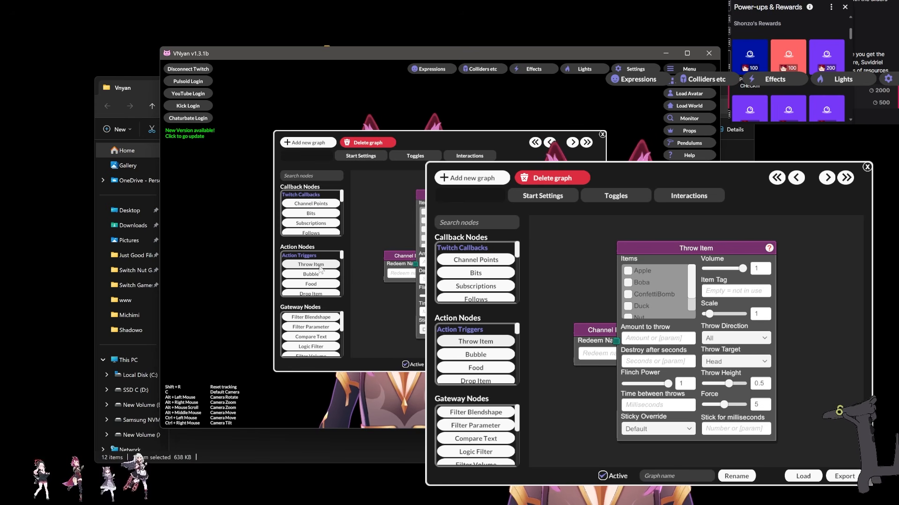
left_click_drag(461, 195, 506, 193)
left_click_drag(412, 256, 391, 252)
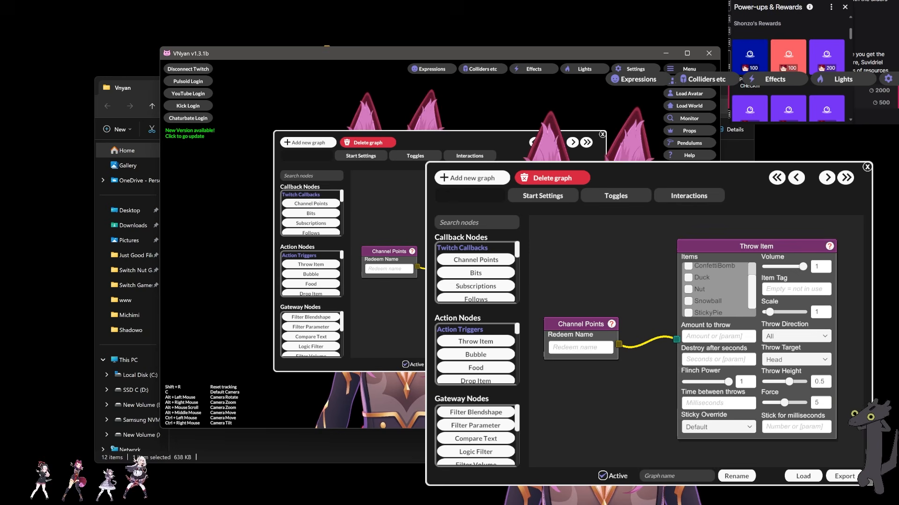
left_click_drag(773, 247, 751, 241)
right_click(751, 241)
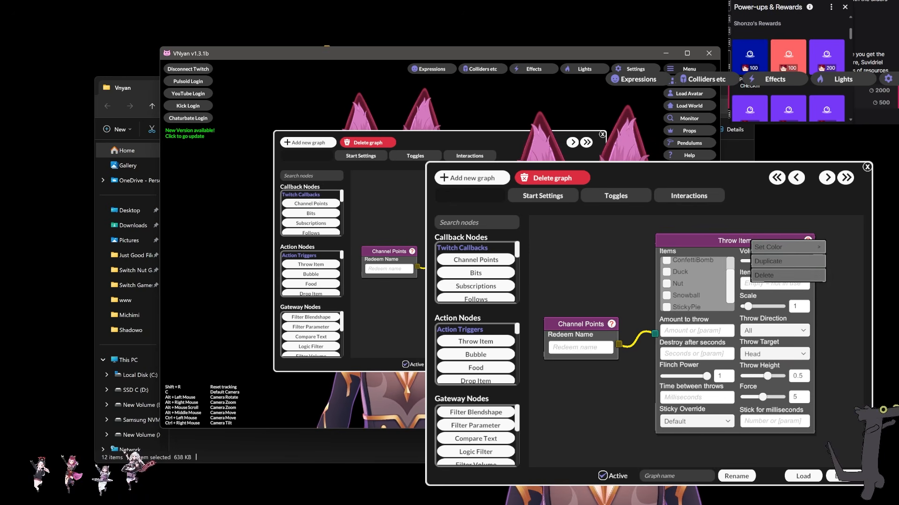
left_click(767, 276)
Set the Channel Points node's redeem name to Top Hat and look over the first action triggers
left_click_drag(567, 325, 573, 332)
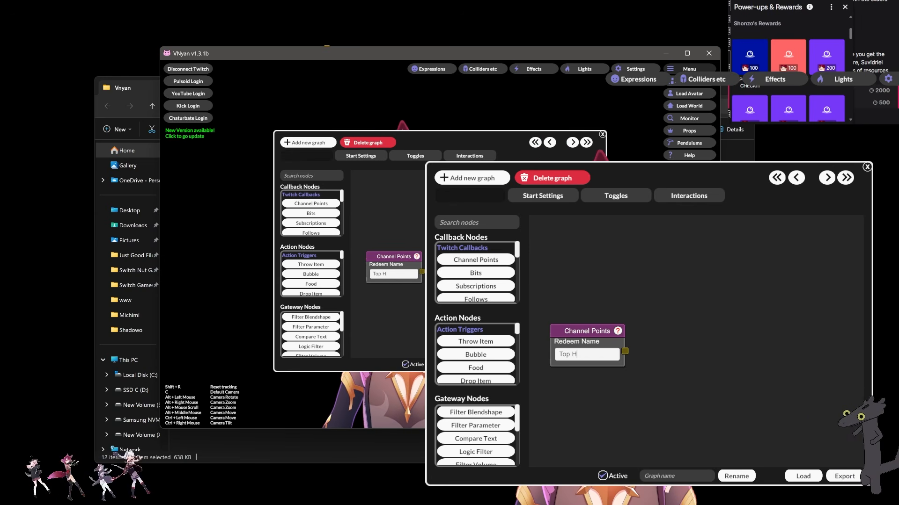
scroll(329, 270, "down", 3)
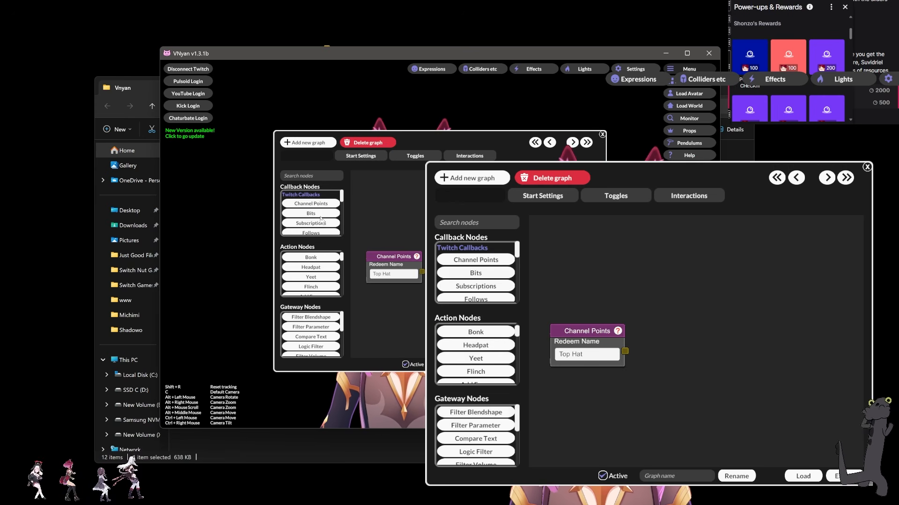
scroll(321, 220, "down", 3)
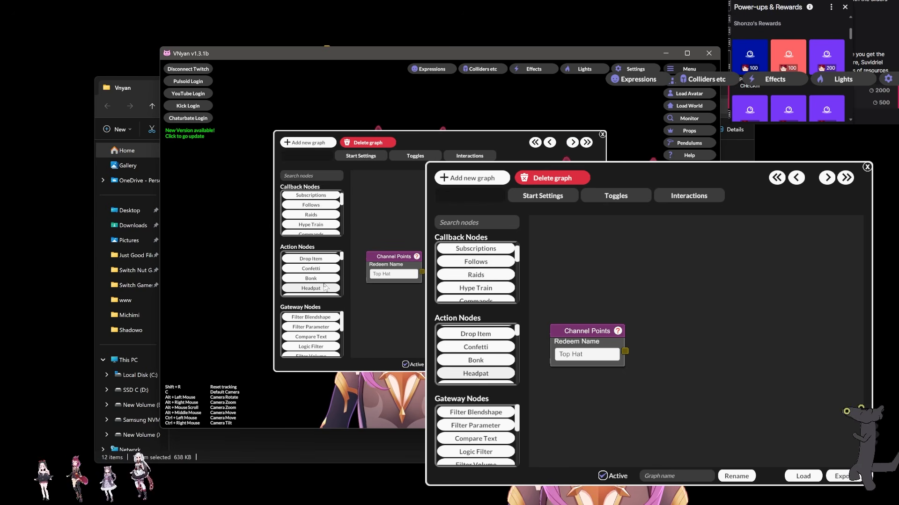
scroll(327, 286, "up", 3)
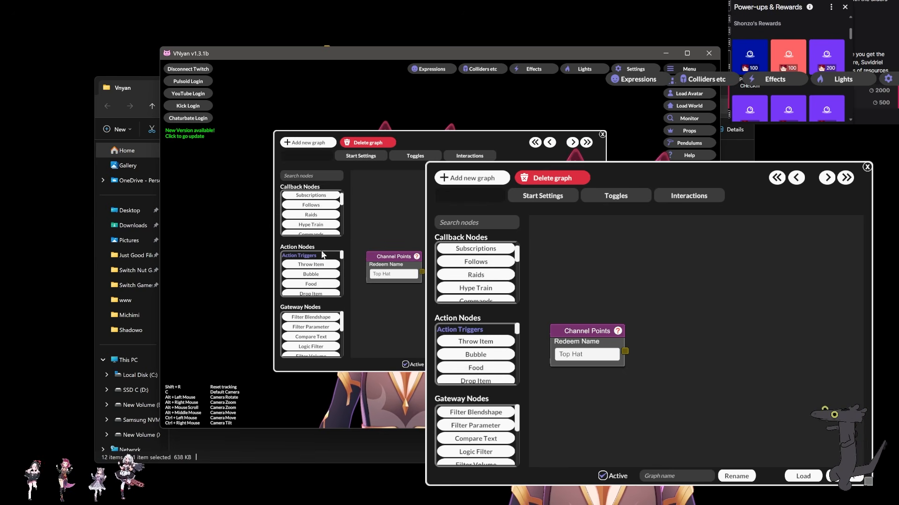
Find the Play Animation action node and add it to the right of the Channel Points node
scroll(324, 276, "down", 1)
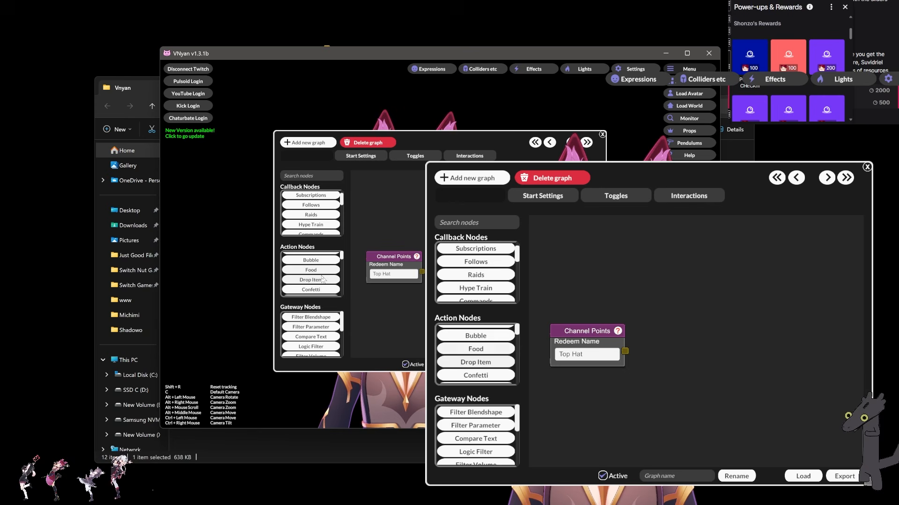
scroll(323, 279, "down", 2)
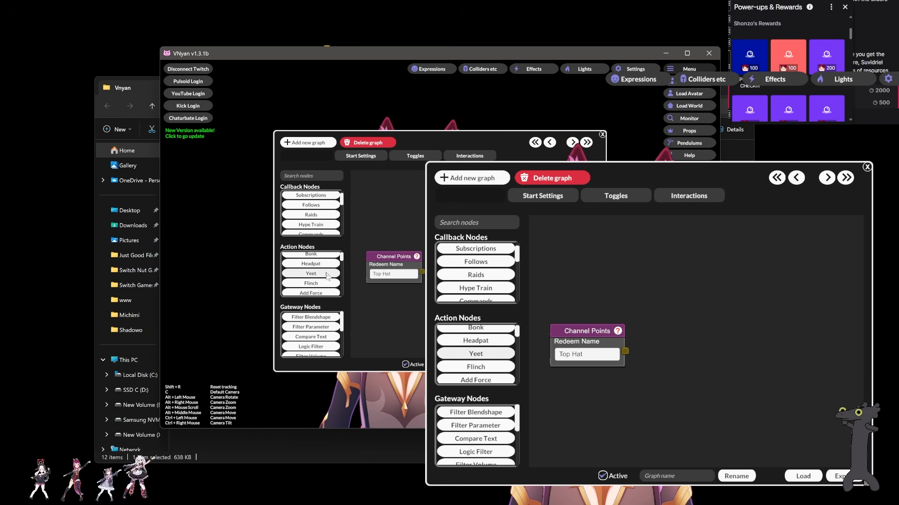
scroll(326, 275, "down", 5)
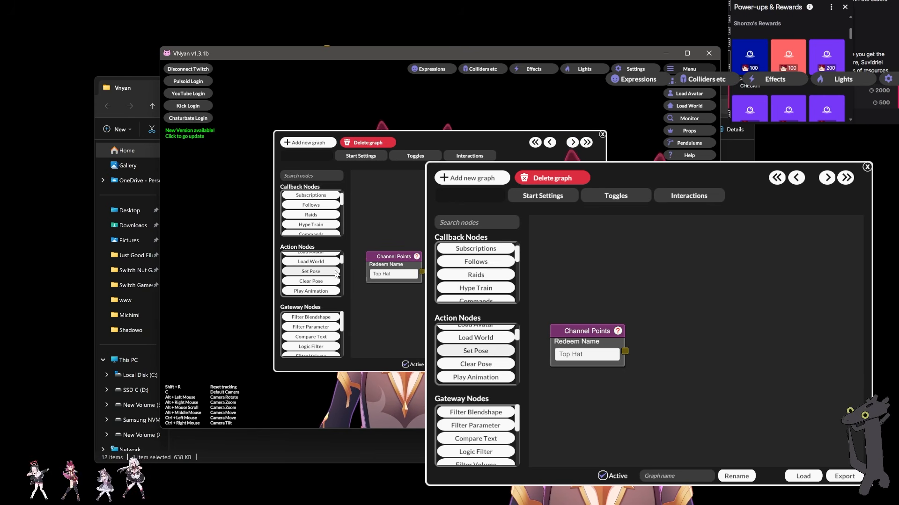
scroll(335, 275, "up", 1)
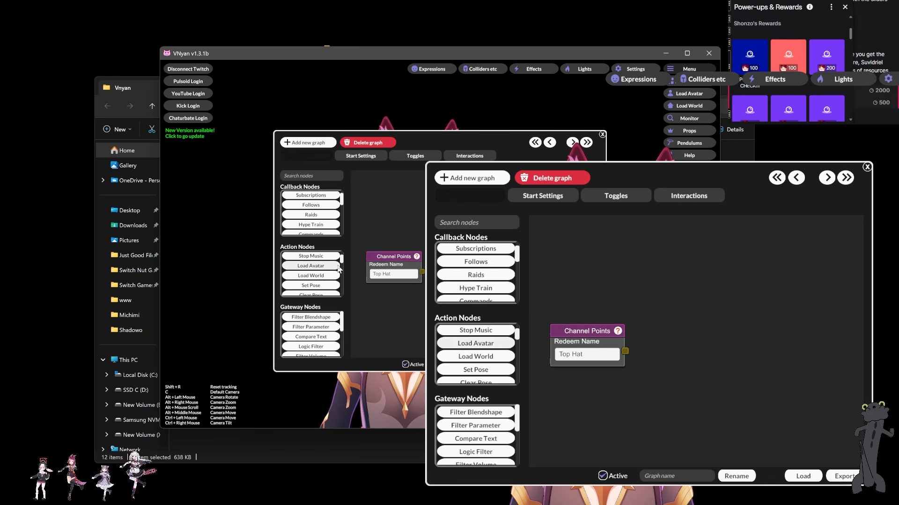
scroll(342, 264, "down", 2)
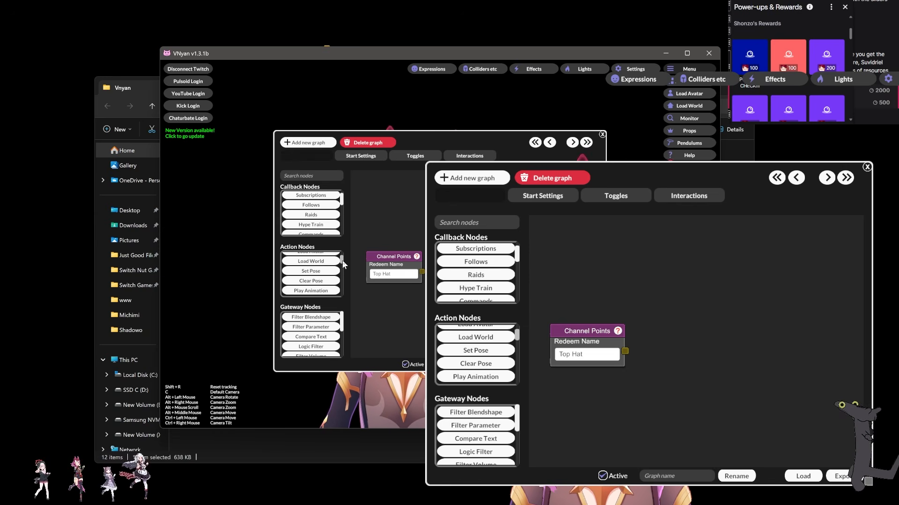
scroll(344, 265, "down", 1)
scroll(344, 265, "down", 2)
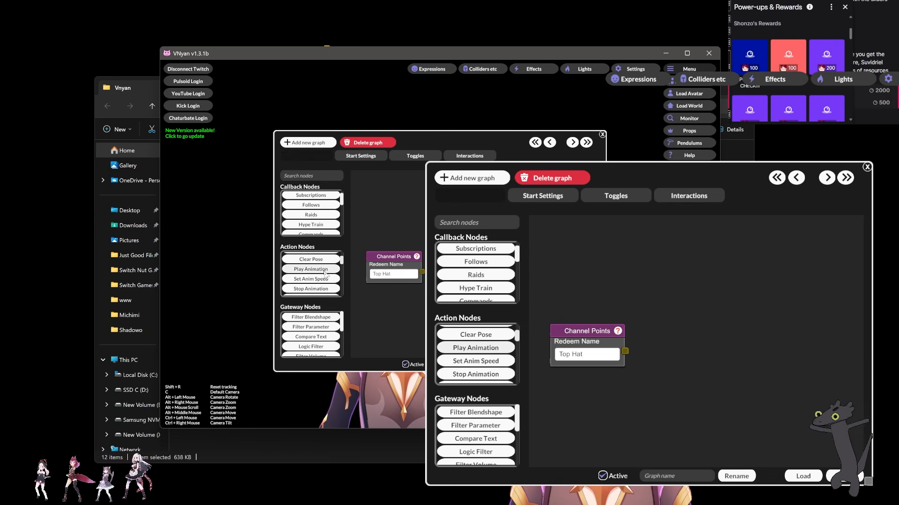
left_click(325, 272)
Review the animations available in the Play Animation node without changing the selection
left_click(752, 266)
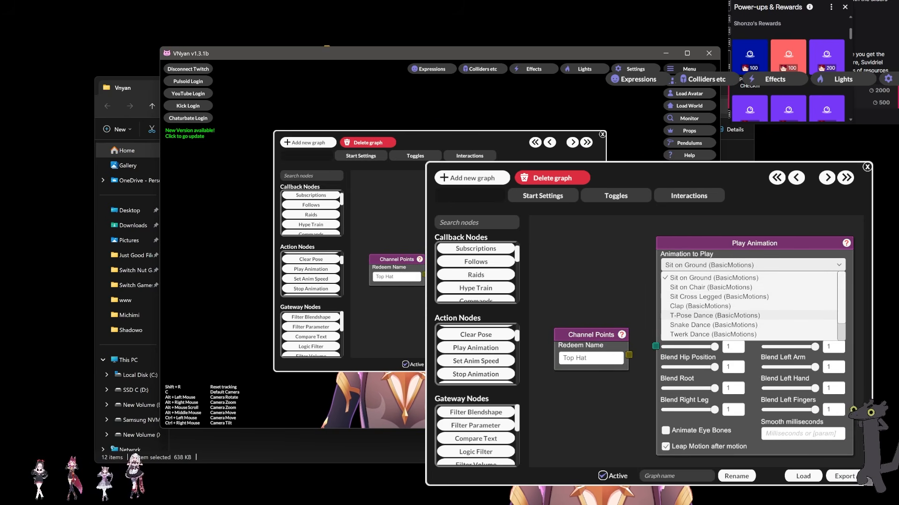
scroll(749, 319, "down", 1)
scroll(749, 313, "down", 1)
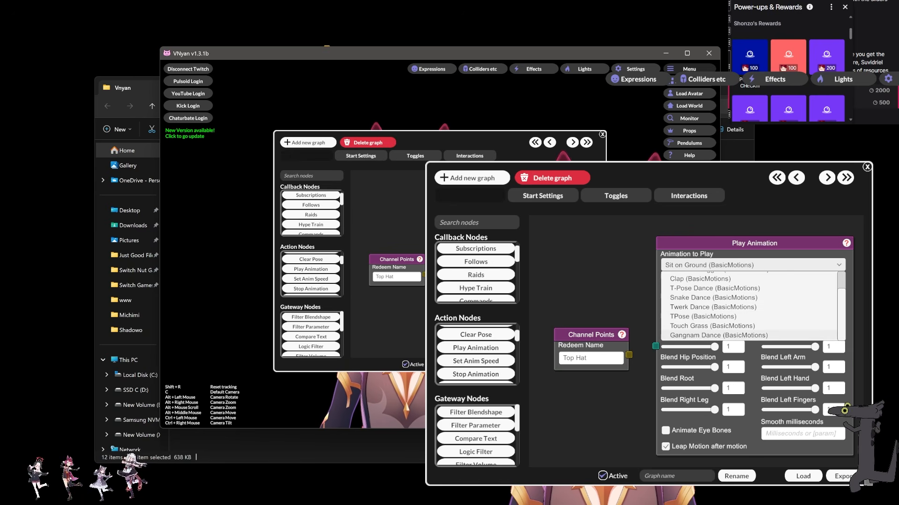
left_click(359, 311)
Look through the action nodes for MMD motion, camera and CObject control
scroll(322, 284, "down", 1)
scroll(322, 283, "down", 3)
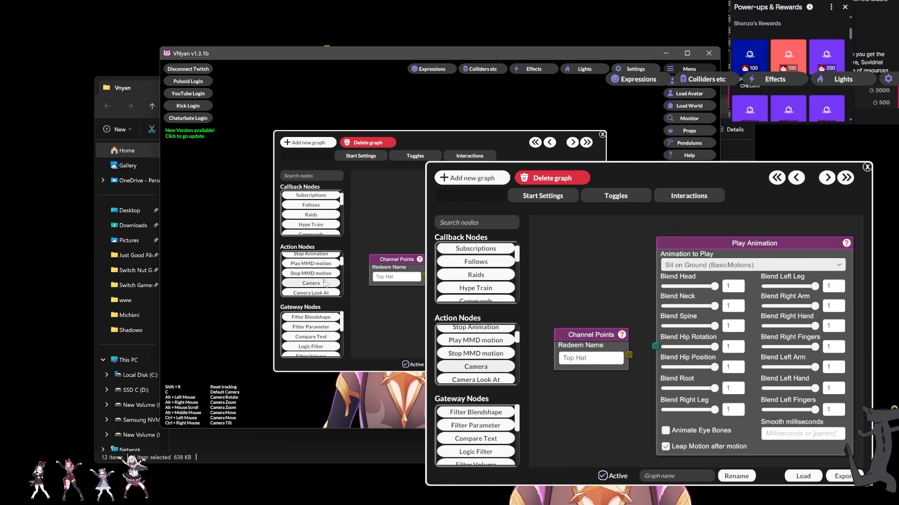
scroll(331, 282, "down", 3)
scroll(327, 287, "down", 4)
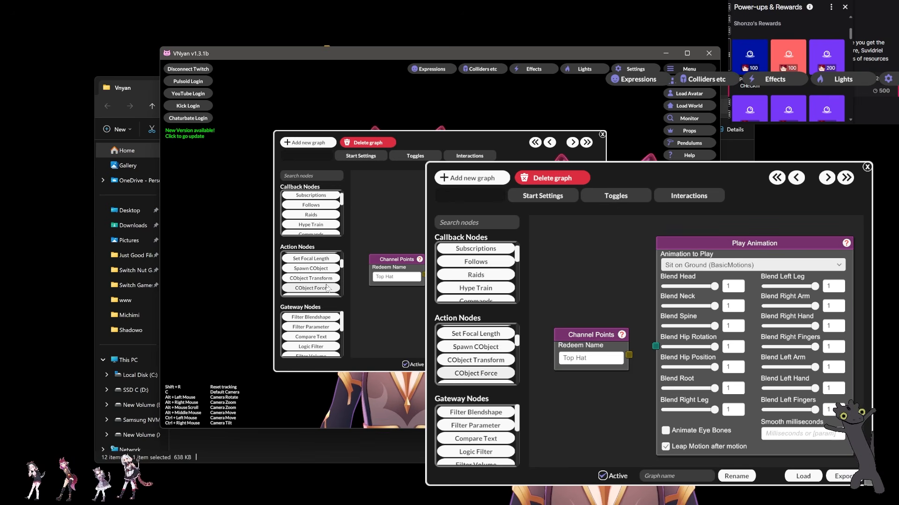
scroll(327, 288, "down", 2)
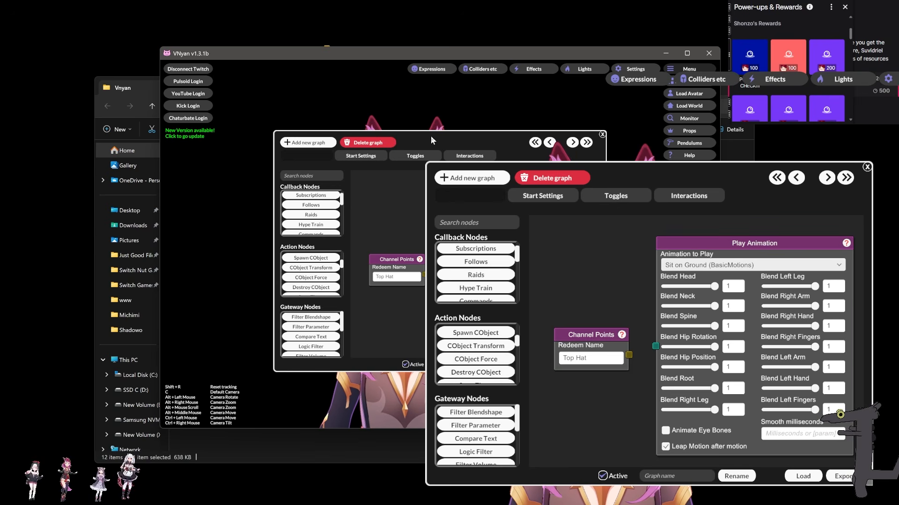
Move the node graph window higher and close the Power-ups & Rewards popup in the Twitch chat
mouse_move(431, 136)
left_mouse_down()
mouse_move(554, 243)
mouse_move(594, 256)
mouse_move(495, 172)
mouse_move(561, 136)
mouse_move(516, 131)
mouse_move(608, 136)
mouse_move(436, 131)
left_mouse_up()
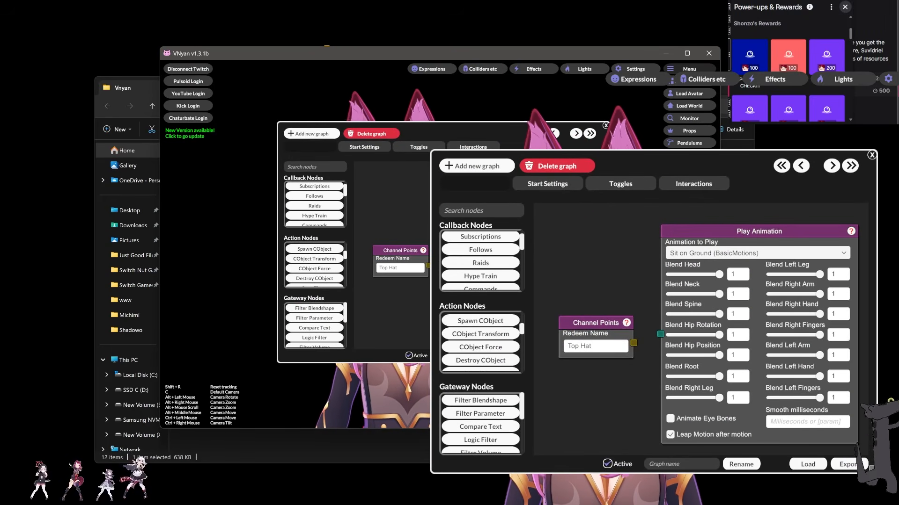
left_click(845, 7)
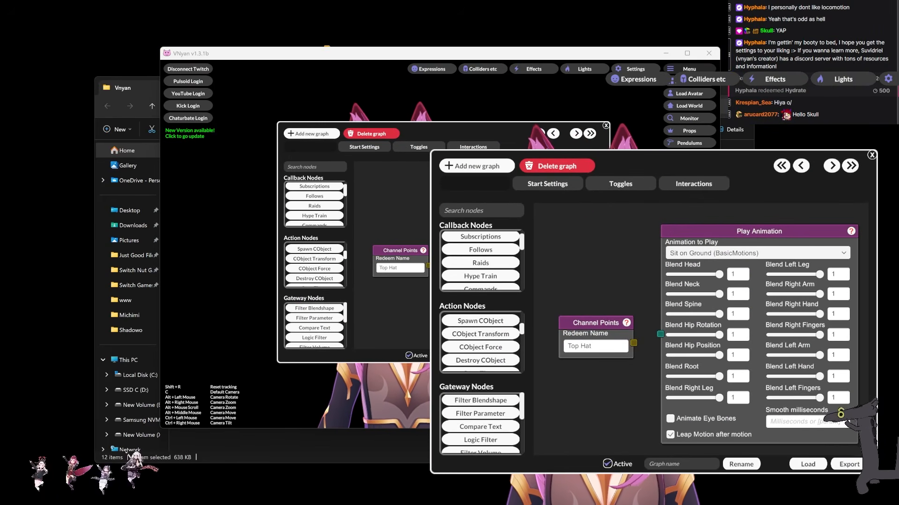
left_click_drag(480, 129, 479, 122)
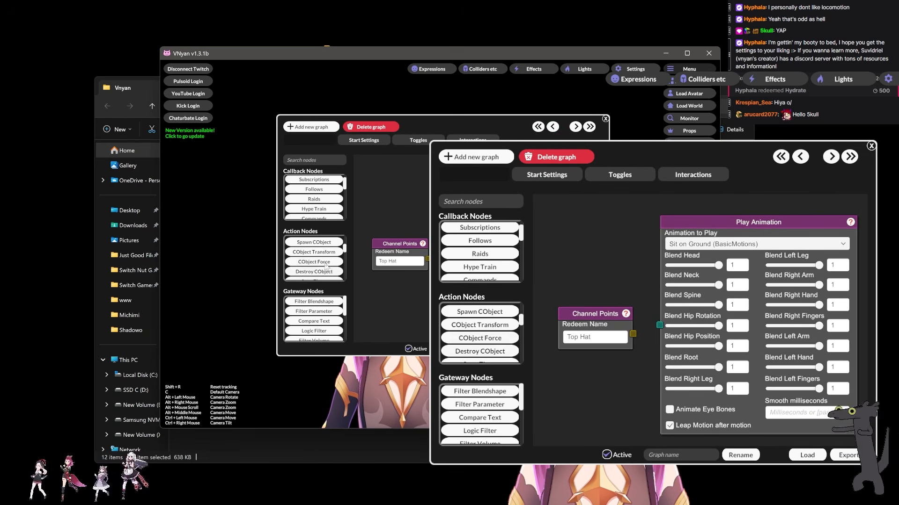
Look through the timer, WebSocket, Lovense and blendshape action nodes, and return to the start of the list
scroll(326, 265, "down", 4)
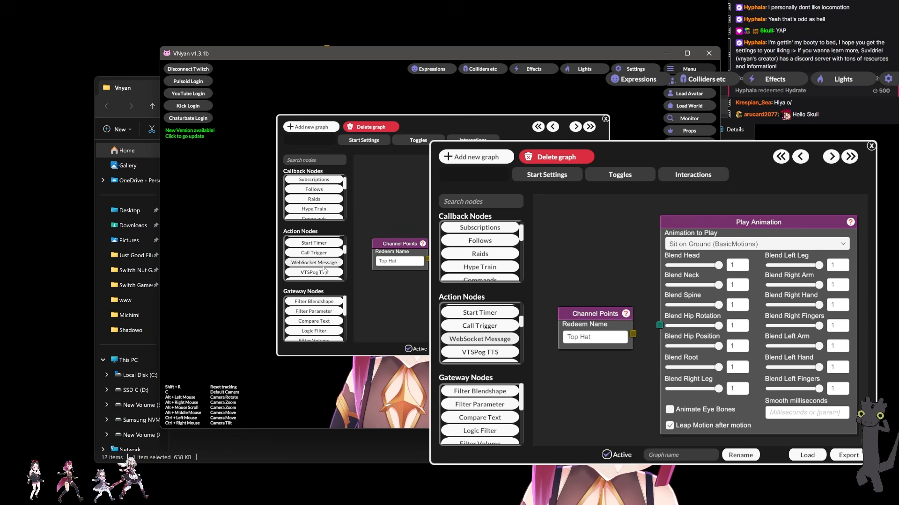
scroll(324, 270, "down", 2)
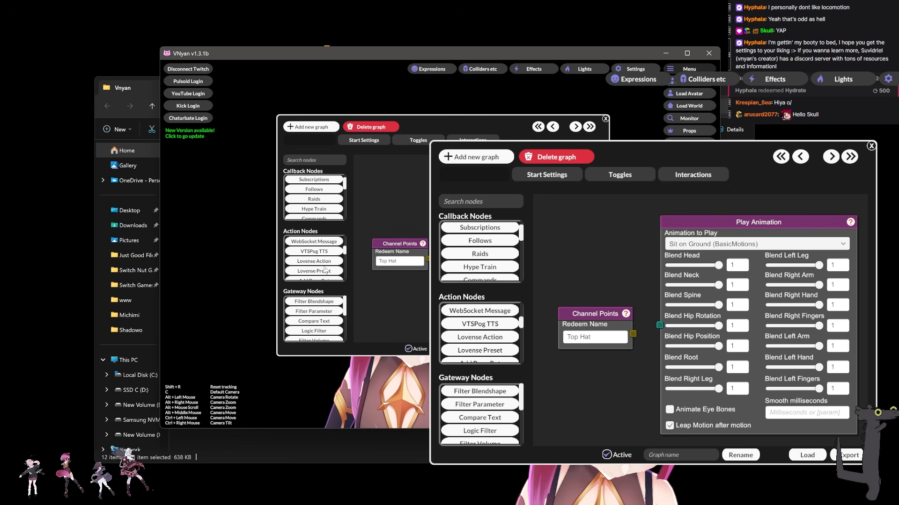
scroll(326, 270, "down", 6)
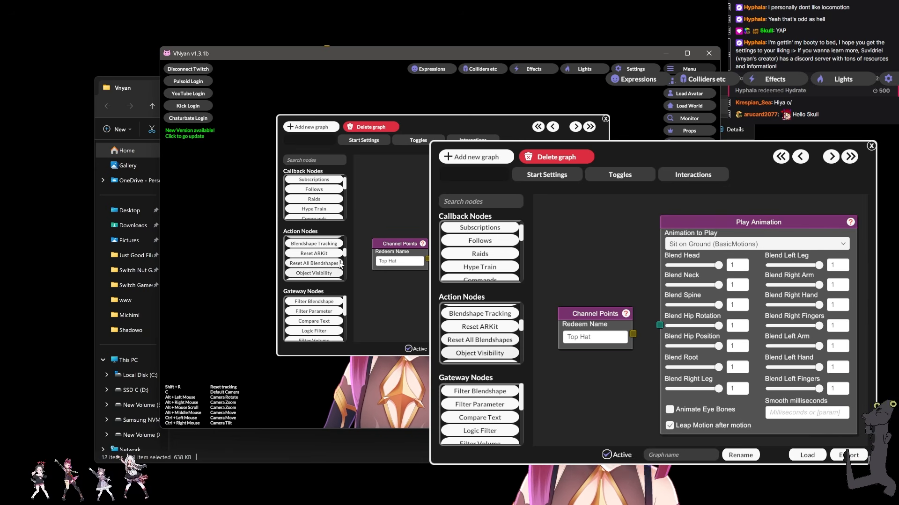
left_click_drag(345, 257, 346, 240)
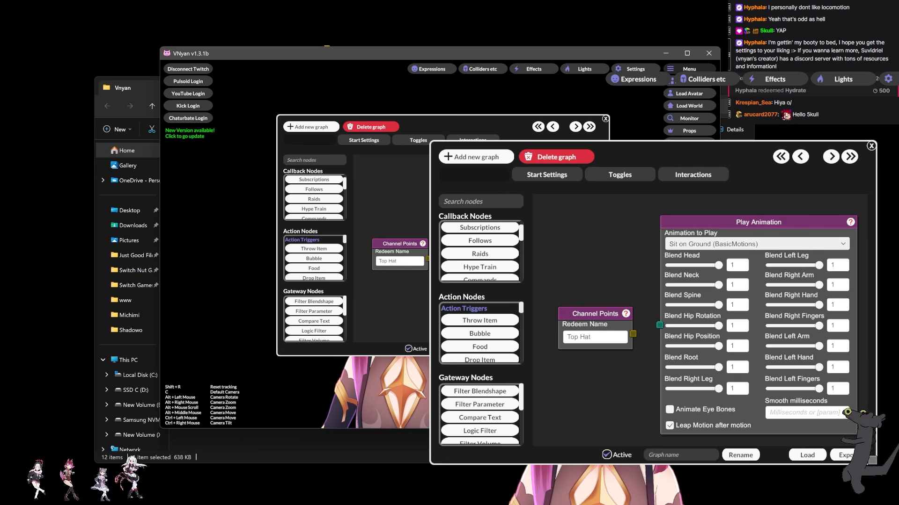
Try the Sit Cross Legged and Touch Grass animations in the Play Animation node
left_click(757, 244)
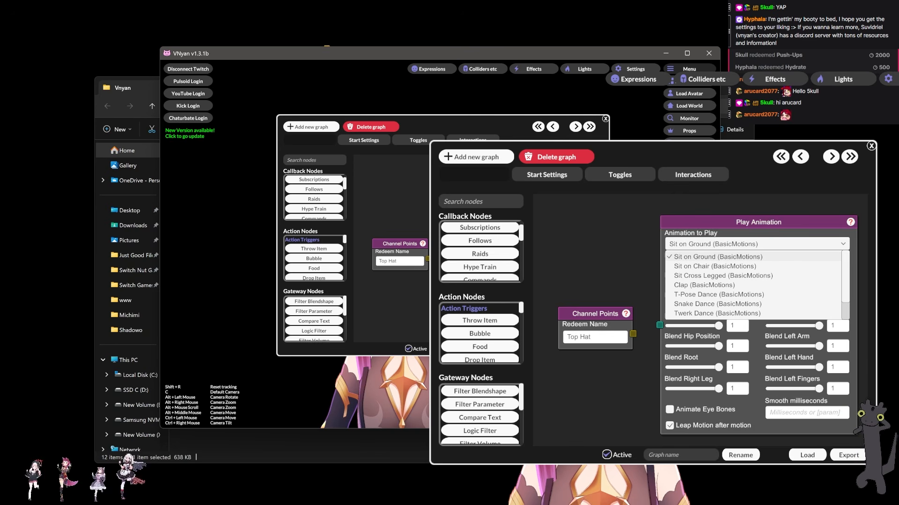
left_click(719, 276)
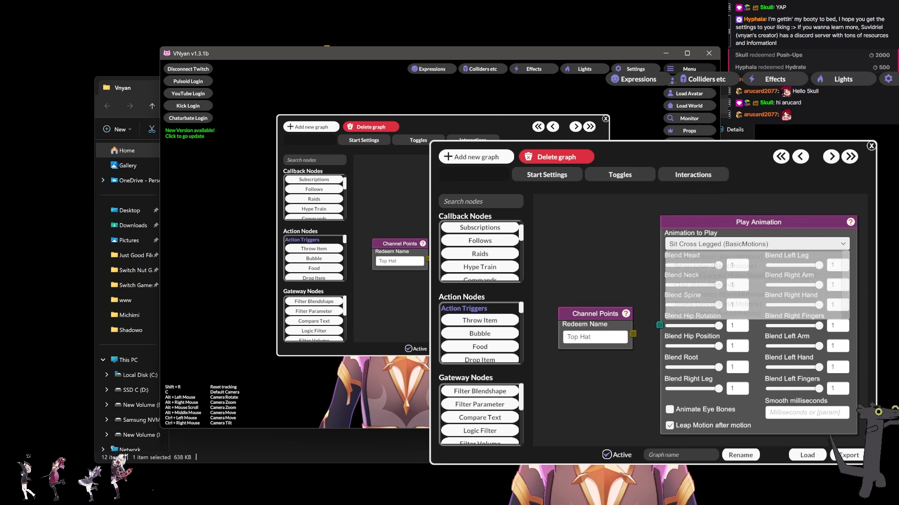
left_click(749, 244)
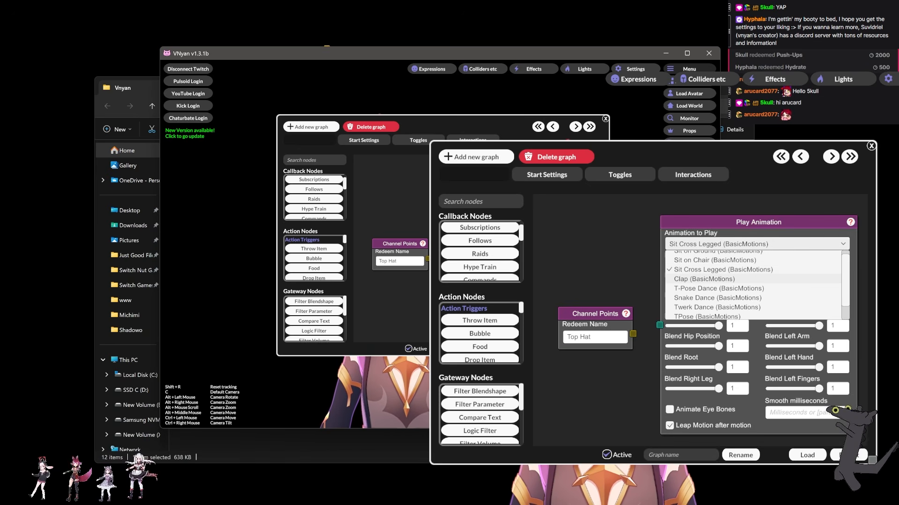
scroll(749, 278, "down", 1)
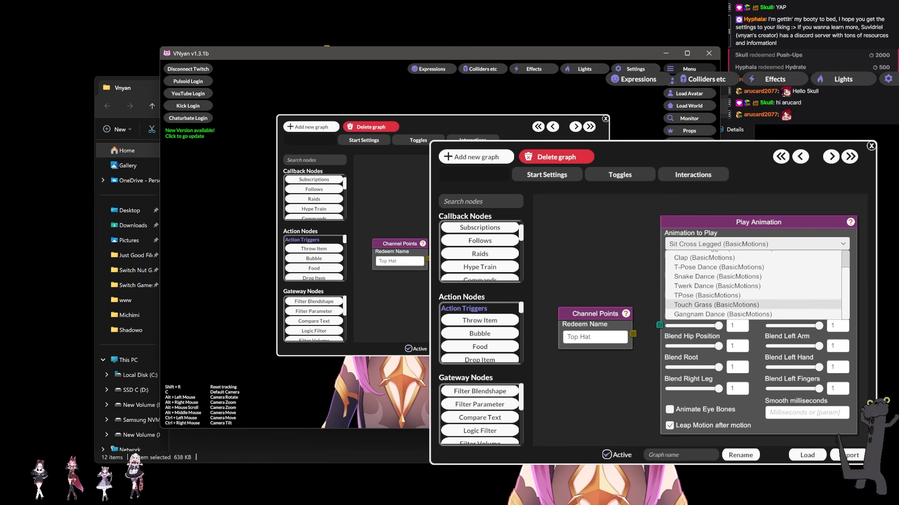
left_click(716, 305)
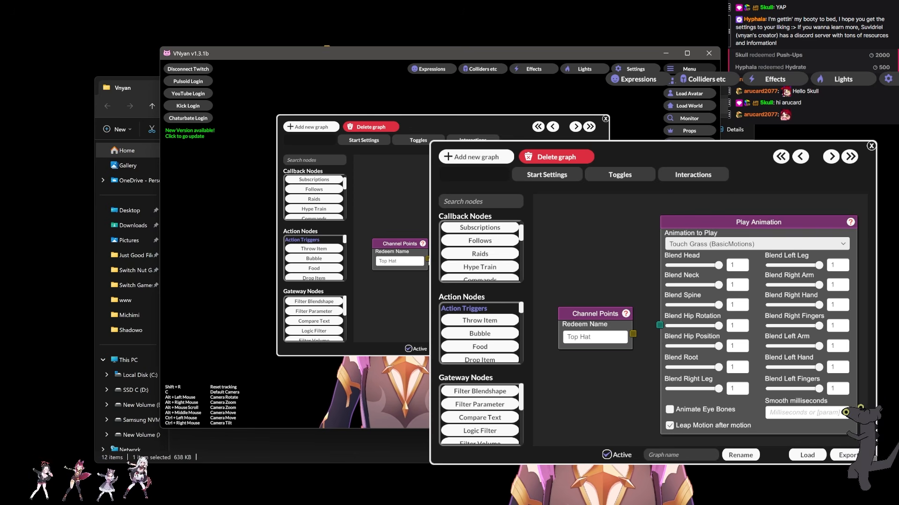
Delete the Play Animation node from the Top Hat redeem graph
left_click_drag(633, 334, 647, 338)
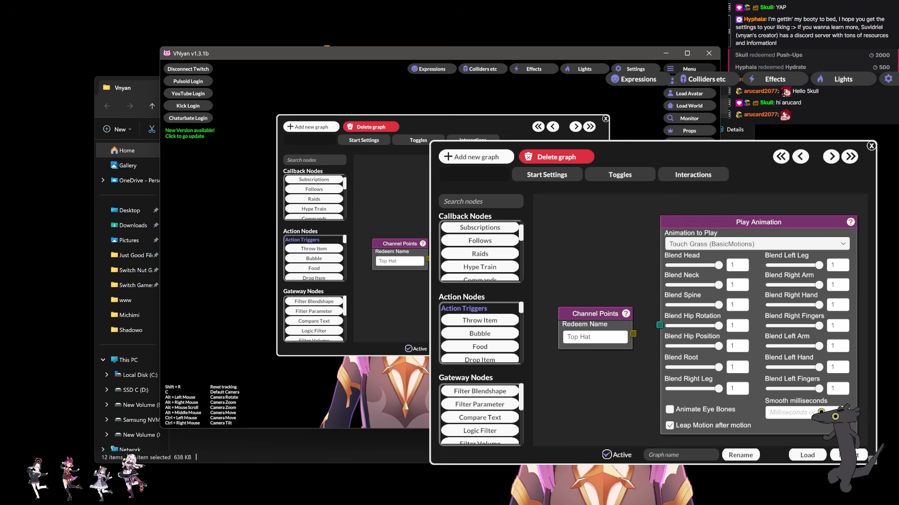
right_click(803, 226)
left_click(817, 262)
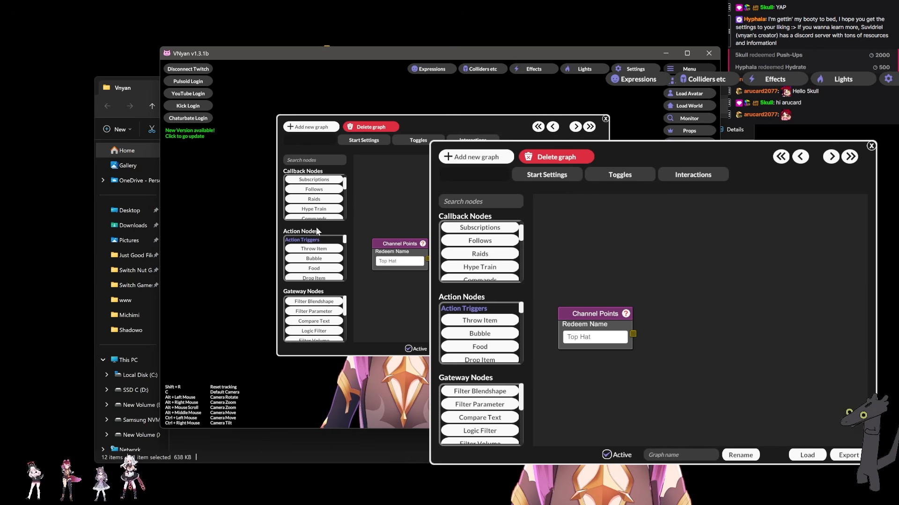
Look through the gateway nodes from start to end and skim the action nodes down to the dictionary entries
scroll(328, 205, "up", 3)
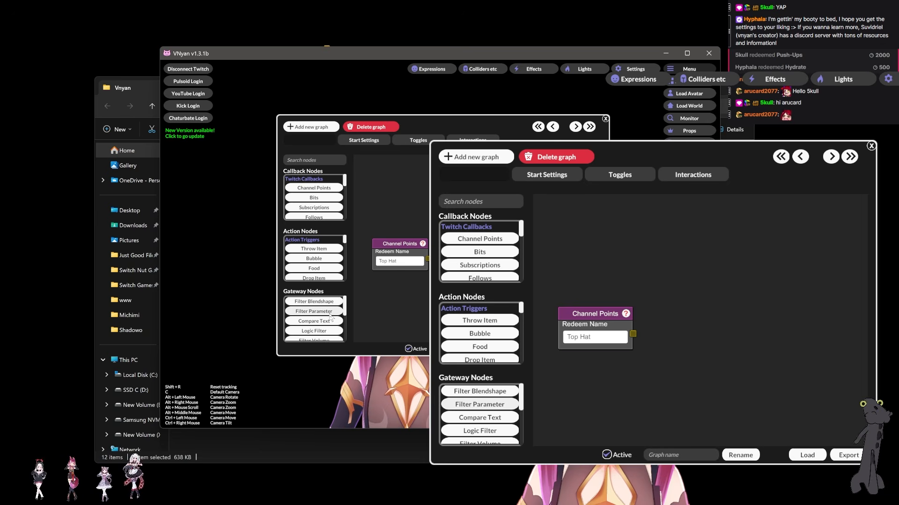
scroll(329, 317, "down", 3)
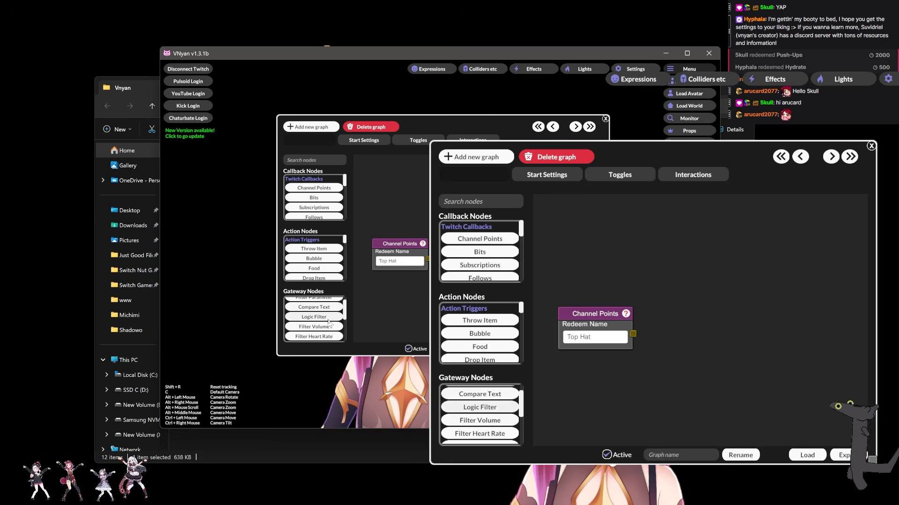
scroll(328, 322, "down", 8)
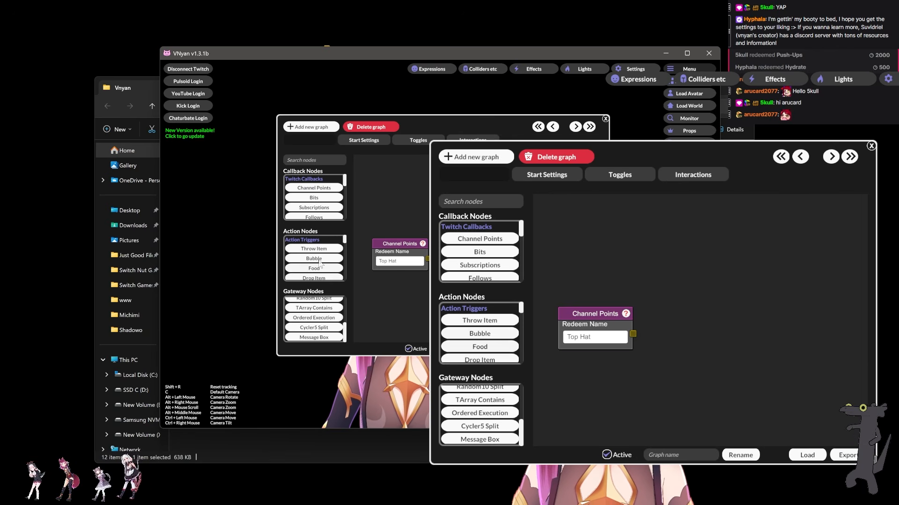
scroll(319, 258, "down", 2)
scroll(331, 262, "up", 2)
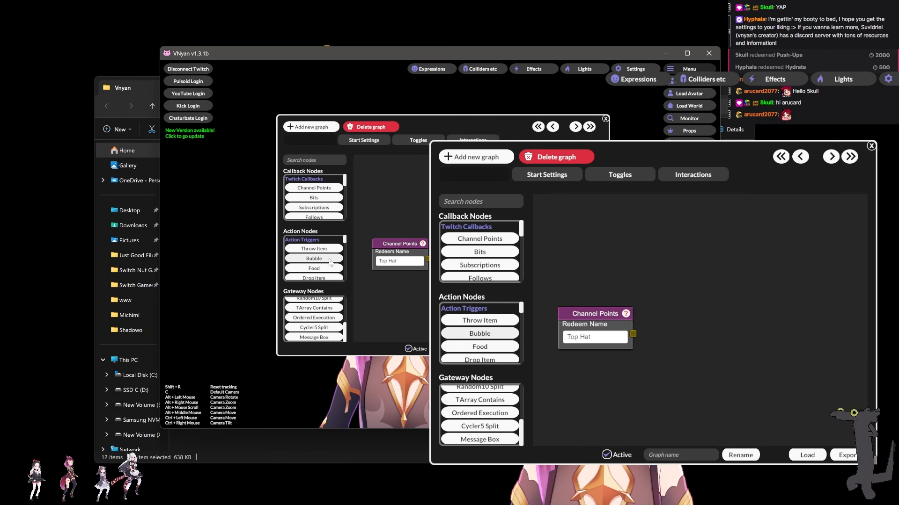
scroll(330, 263, "down", 1)
scroll(331, 262, "down", 5)
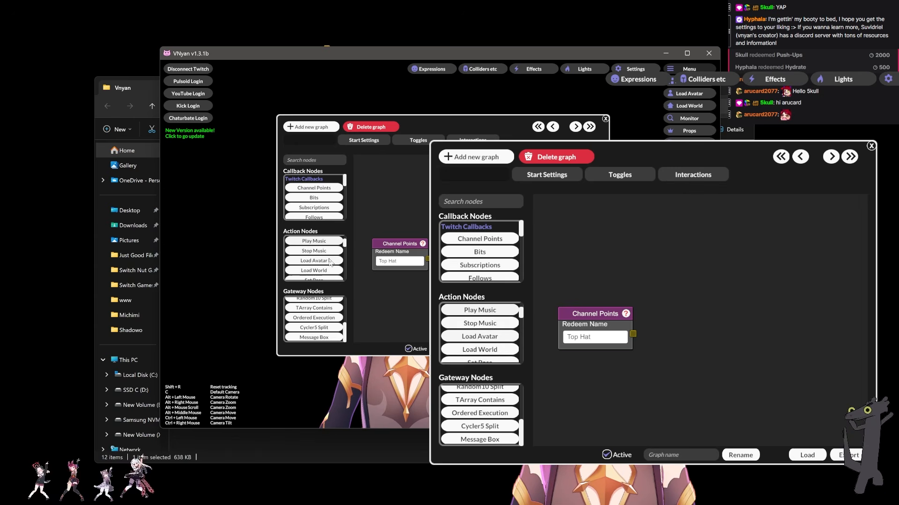
scroll(330, 262, "down", 8)
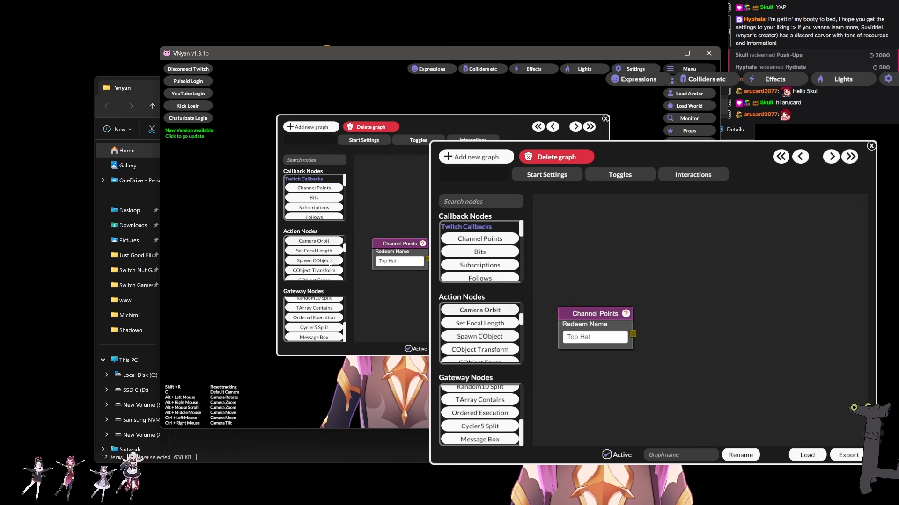
left_click_drag(344, 248, 343, 280)
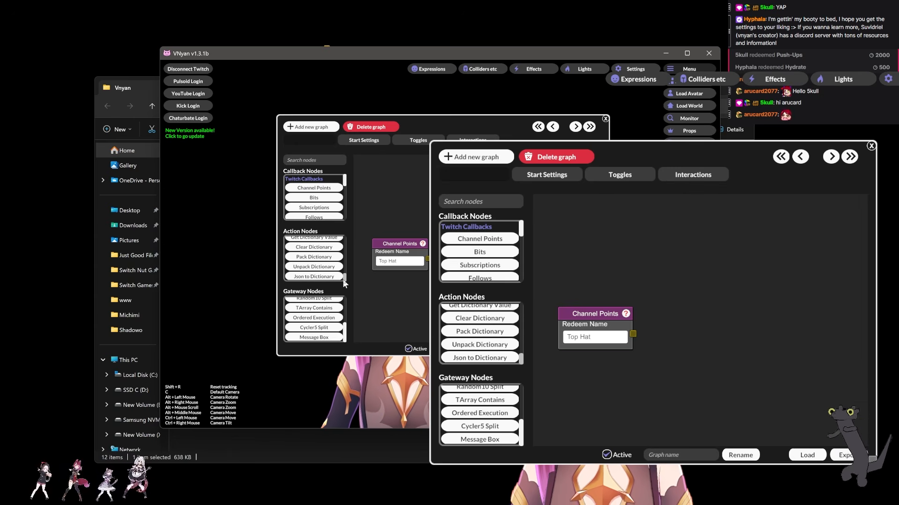
Examine the action nodes for dictionaries, arrays, parameters, lights, screen effects and object transforms
scroll(330, 271, "up", 3)
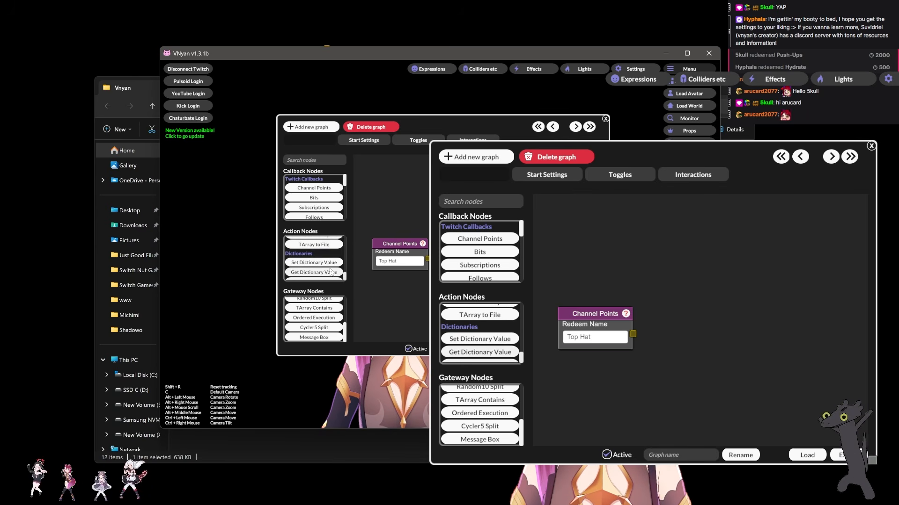
scroll(330, 271, "up", 1)
scroll(335, 268, "up", 5)
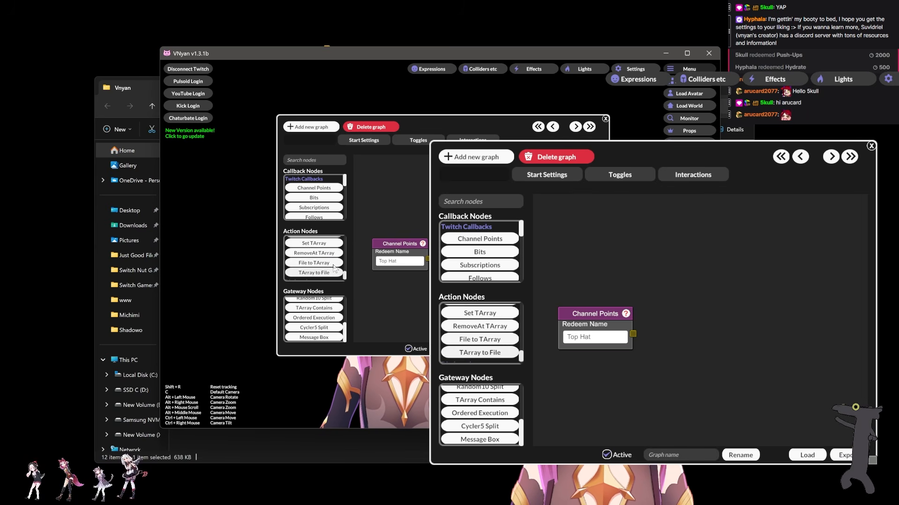
scroll(334, 267, "down", 4)
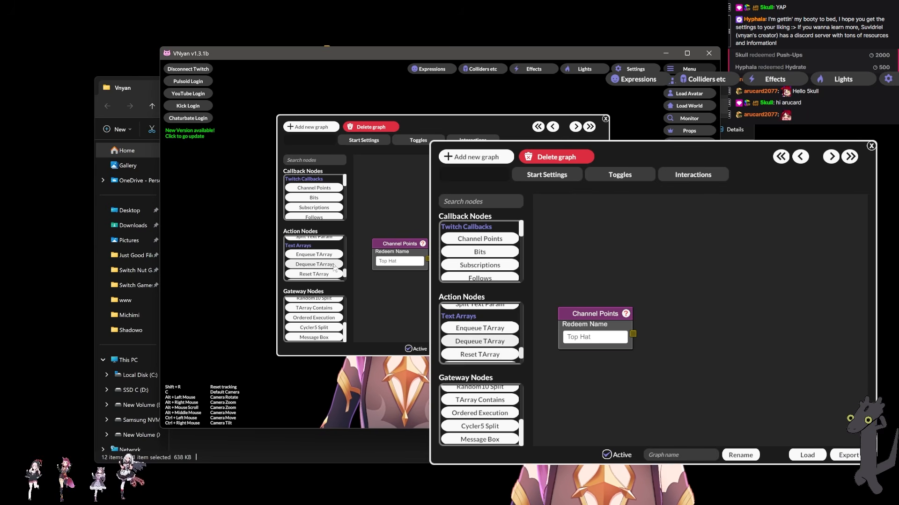
scroll(334, 268, "up", 4)
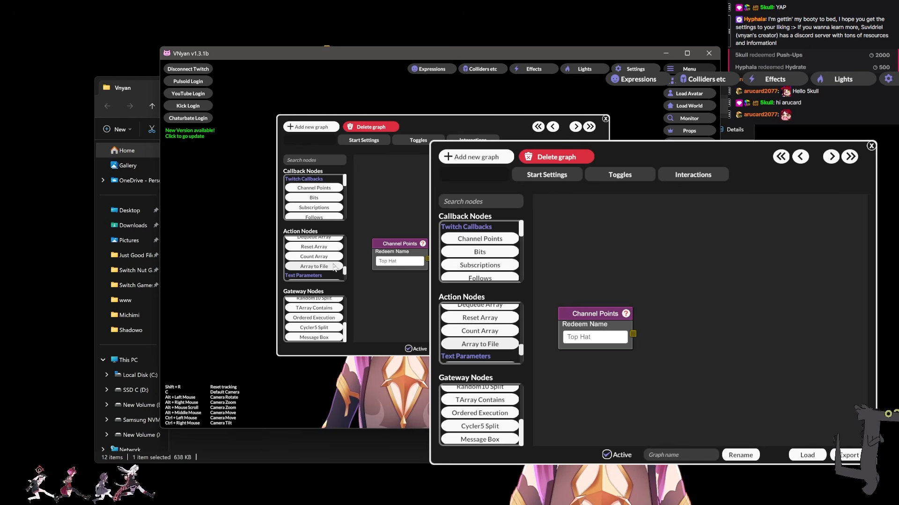
scroll(334, 268, "up", 2)
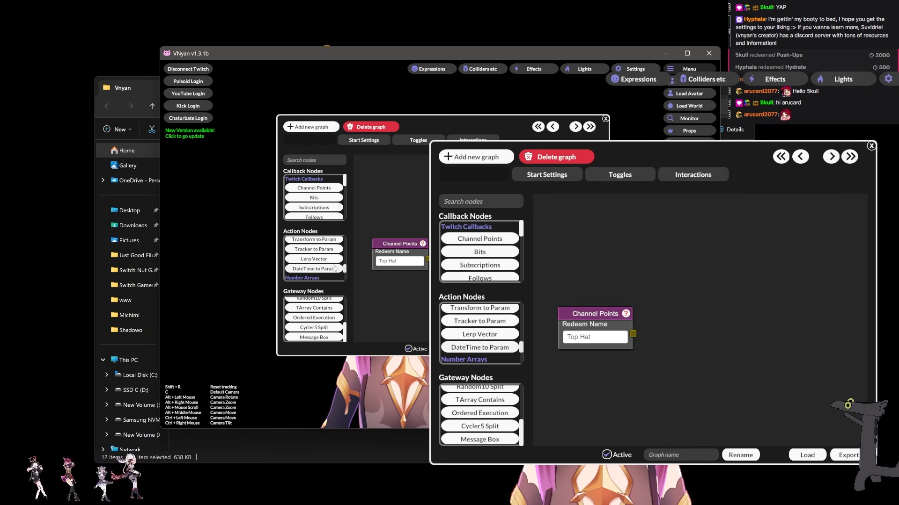
scroll(334, 265, "up", 3)
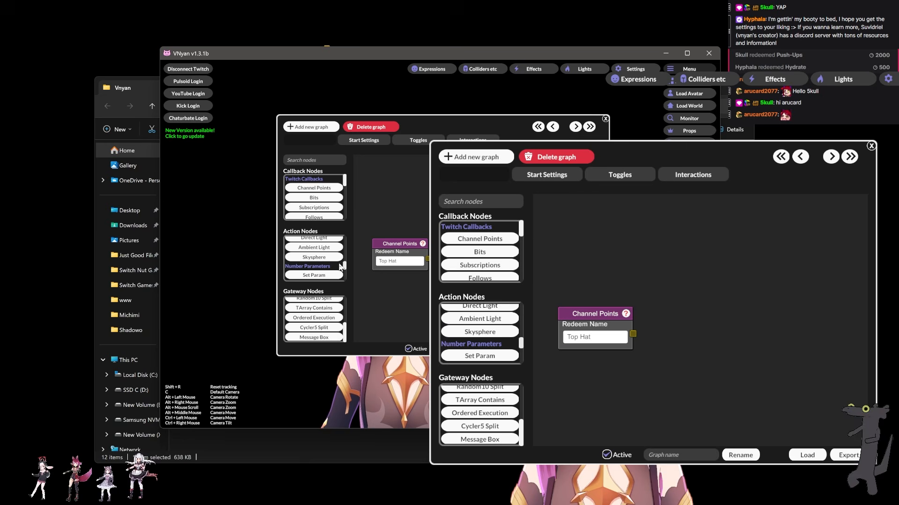
scroll(340, 267, "up", 1)
scroll(340, 268, "up", 3)
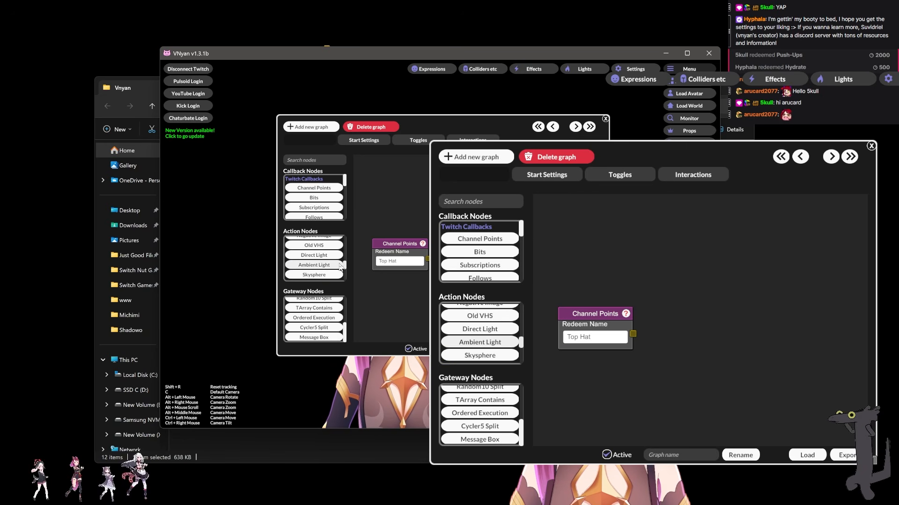
scroll(340, 266, "up", 1)
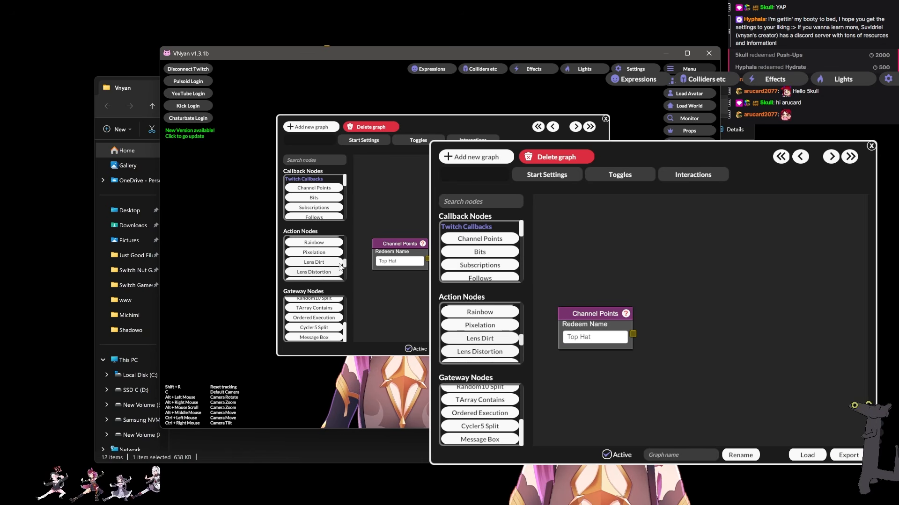
scroll(341, 266, "up", 4)
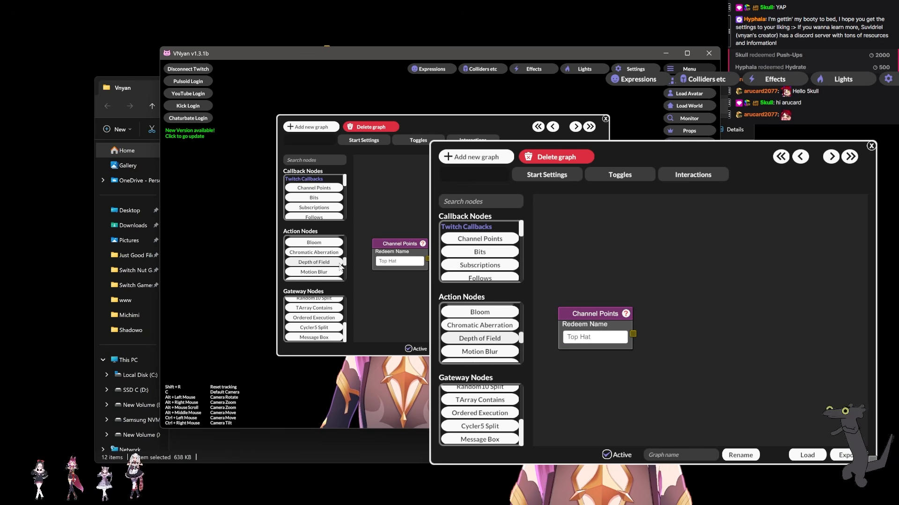
scroll(341, 266, "up", 3)
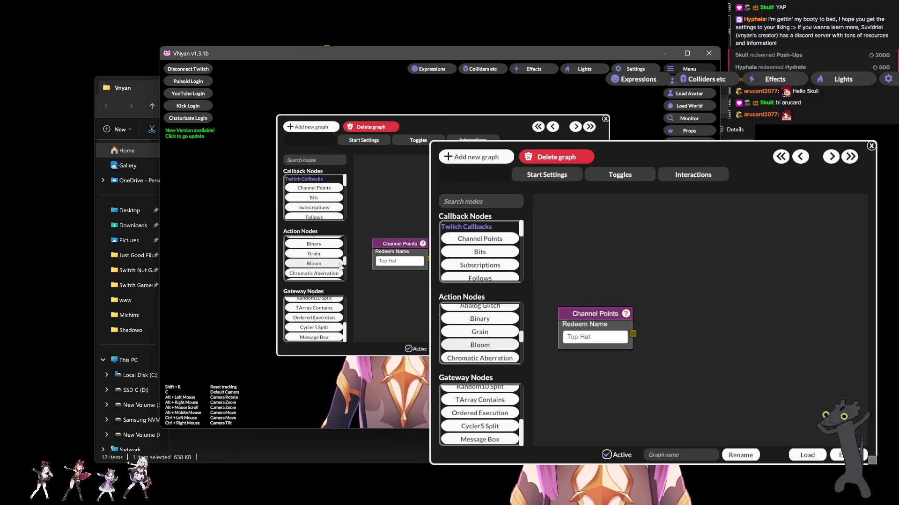
scroll(340, 265, "up", 2)
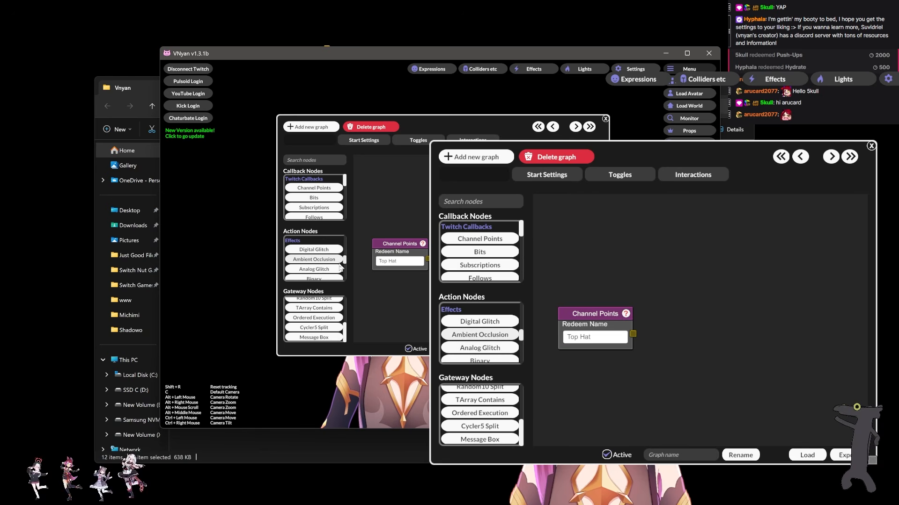
scroll(340, 266, "up", 3)
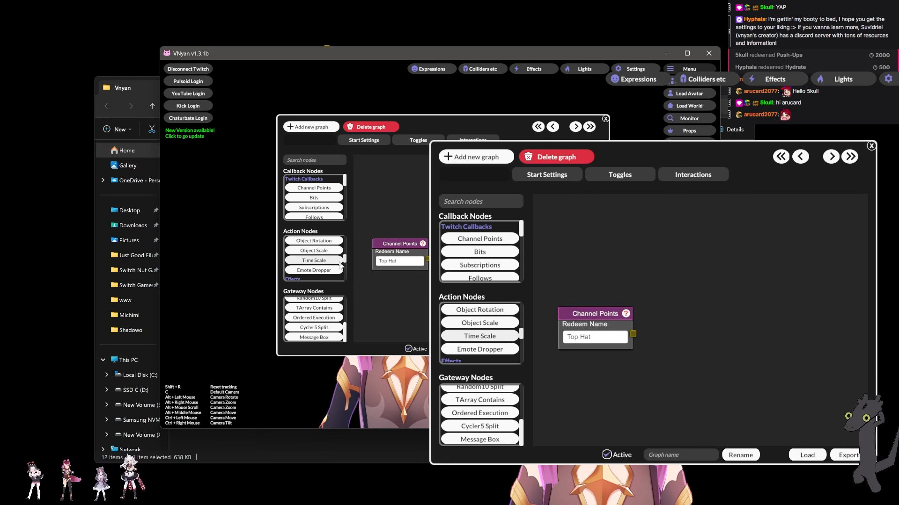
Add a Bubble node and a Food node in turn to preview their settings, deleting each one
scroll(340, 265, "up", 3)
left_click(324, 254)
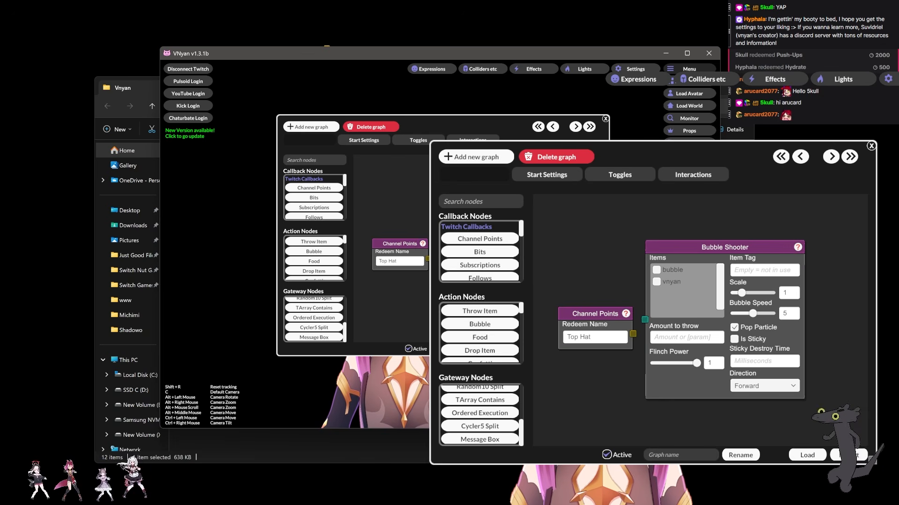
right_click(750, 248)
left_click(763, 283)
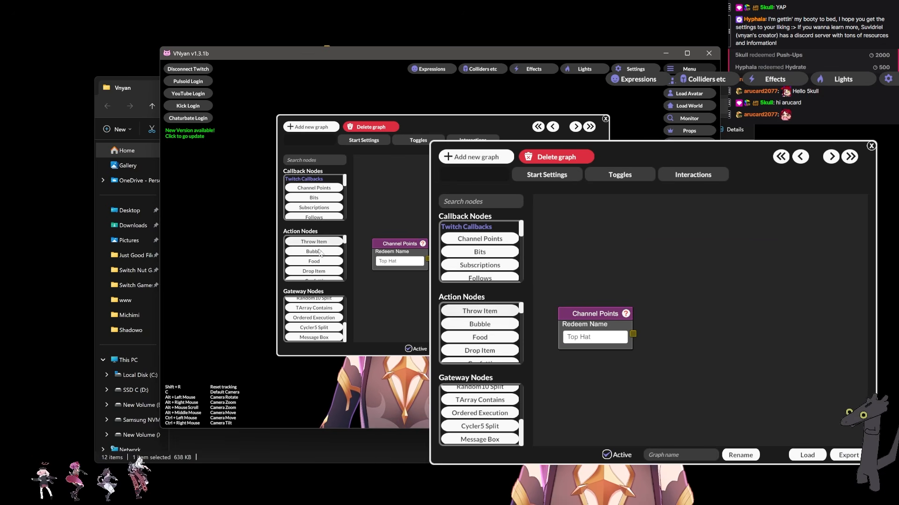
left_click(314, 262)
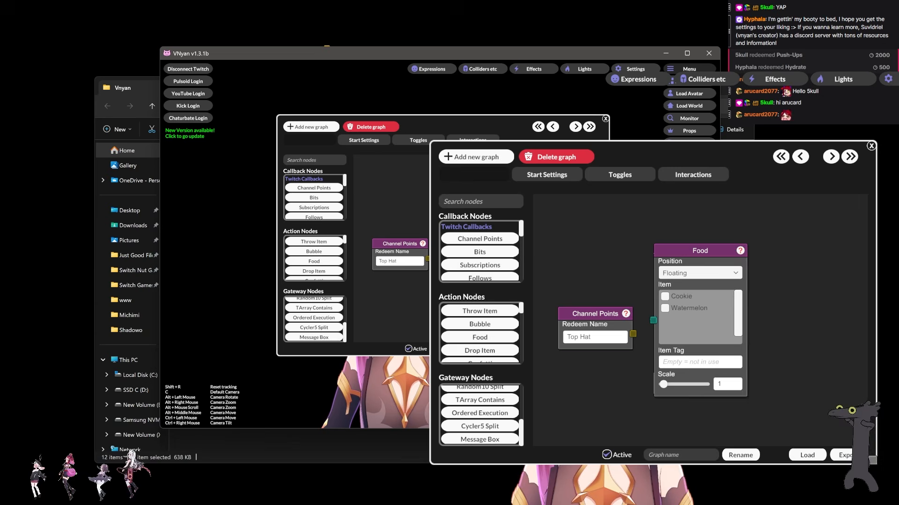
right_click(689, 252)
left_click(714, 286)
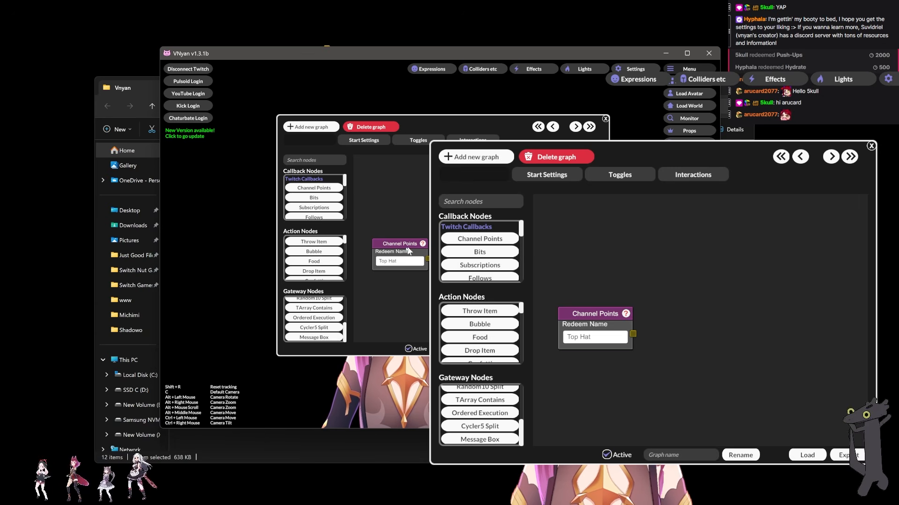
Add a Headpat action node to the graph and connect the Channel Points output to it
scroll(322, 261, "down", 1)
scroll(322, 262, "down", 4)
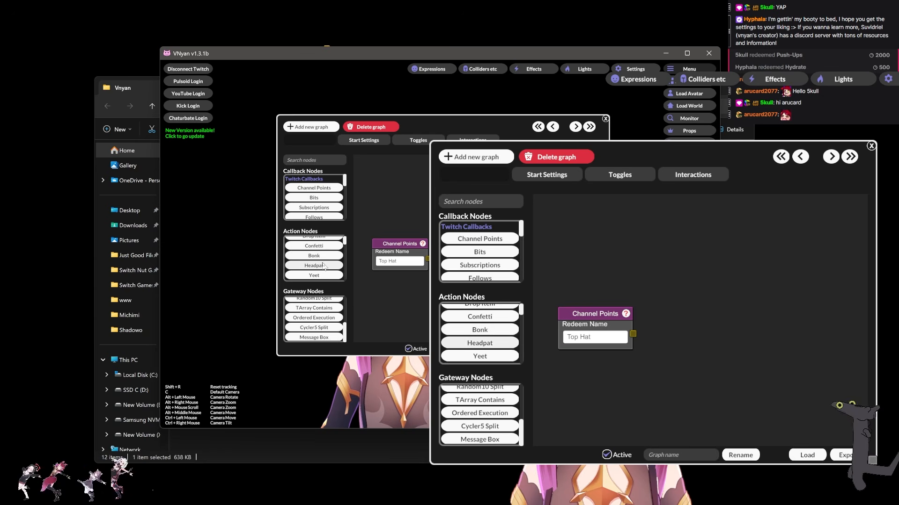
left_click(323, 266)
left_click_drag(407, 243, 442, 249)
Replace the Channel Points redeem name with HeadPat and enter HeadPat as the graph name
left_click(393, 262)
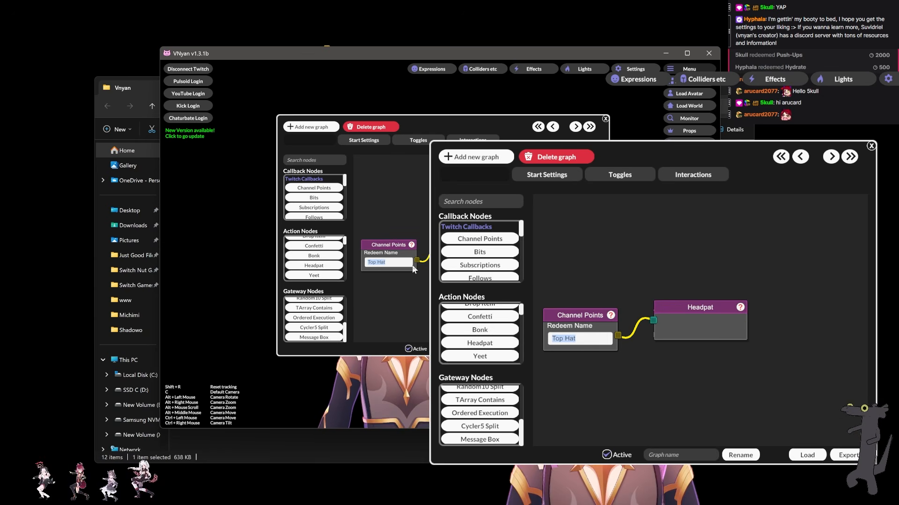
type("HeadPat")
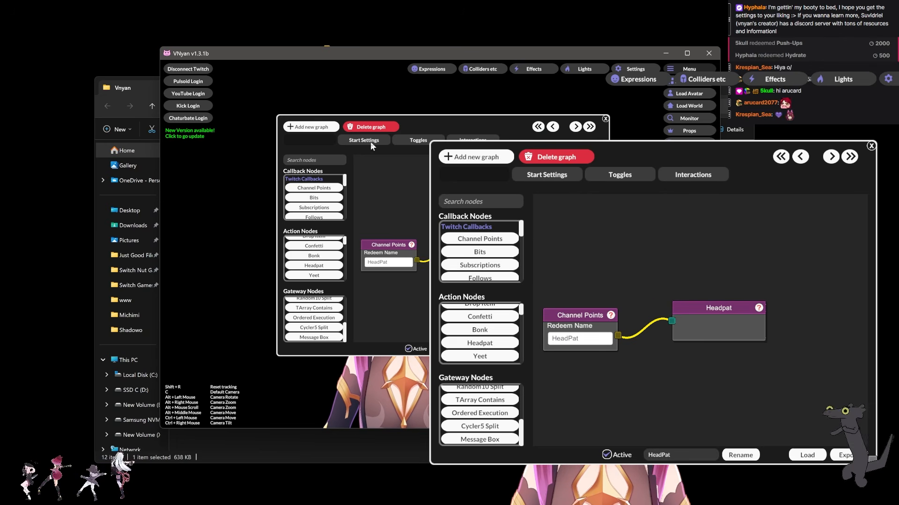
Open the Start Settings graph to review its Application Start nodes for Blendshape and Load Avatar
left_click(370, 141)
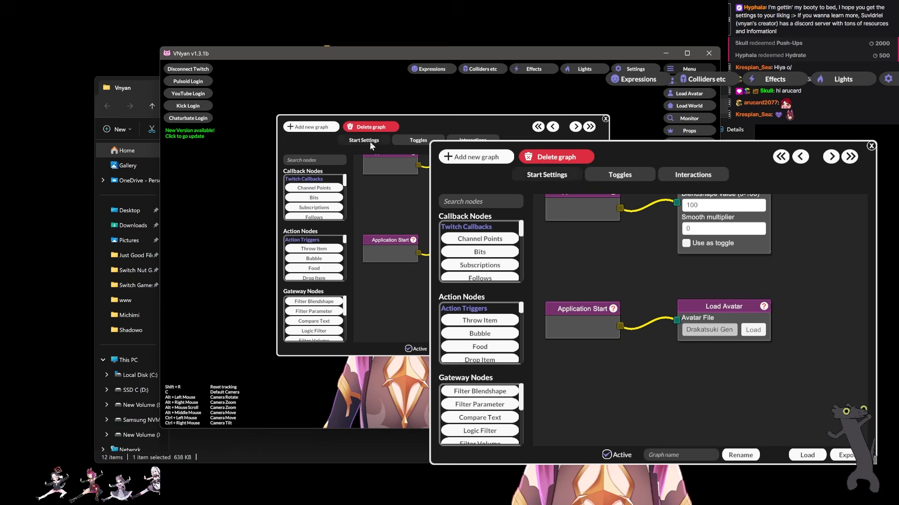
scroll(417, 243, "down", 5)
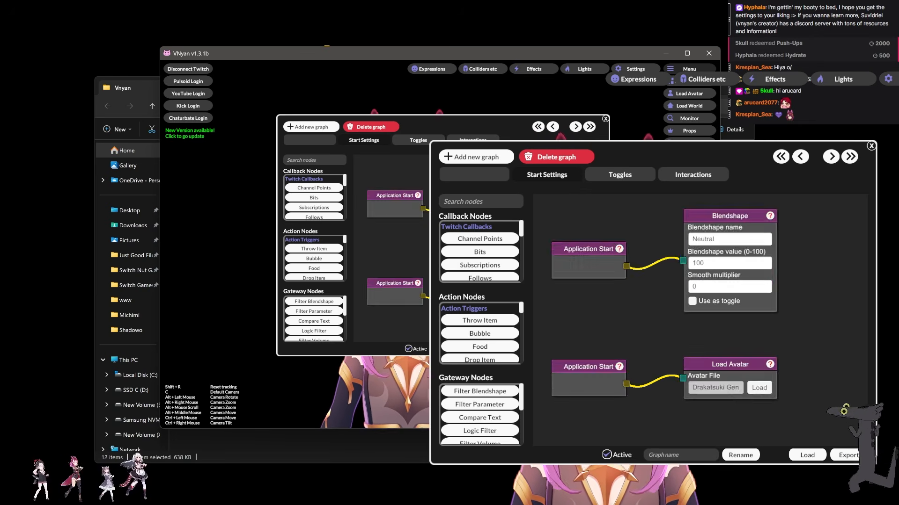
Look through the Toggles and Interactions graphs, and return to the graph linking the HeadPat redeem to the Headpat action
left_click(418, 141)
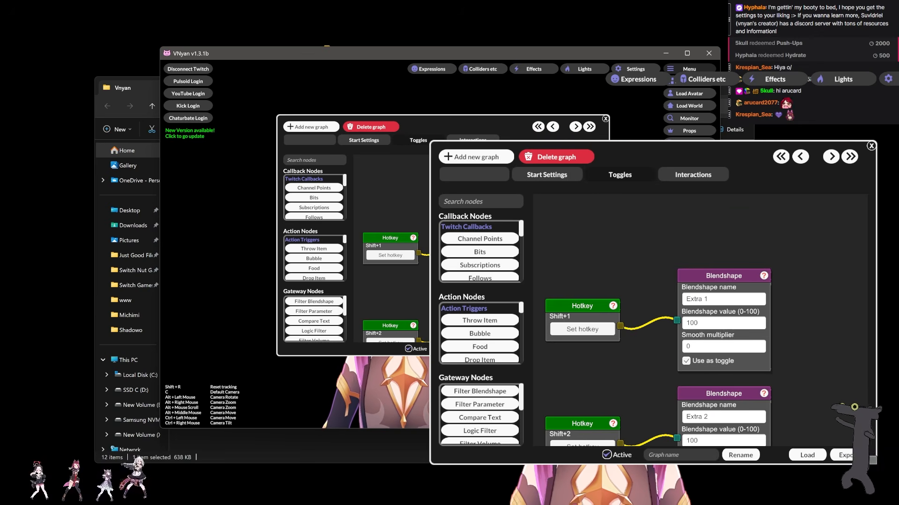
left_click(473, 138)
left_click(419, 142)
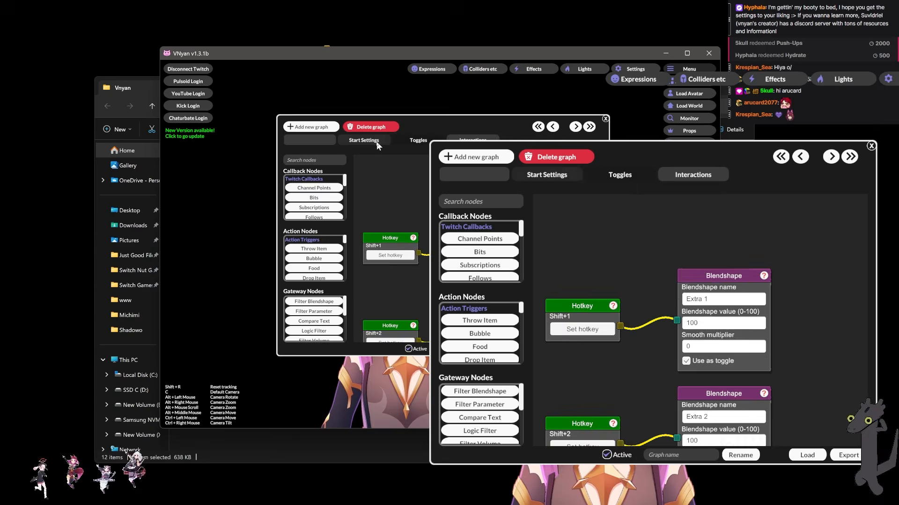
left_click(322, 141)
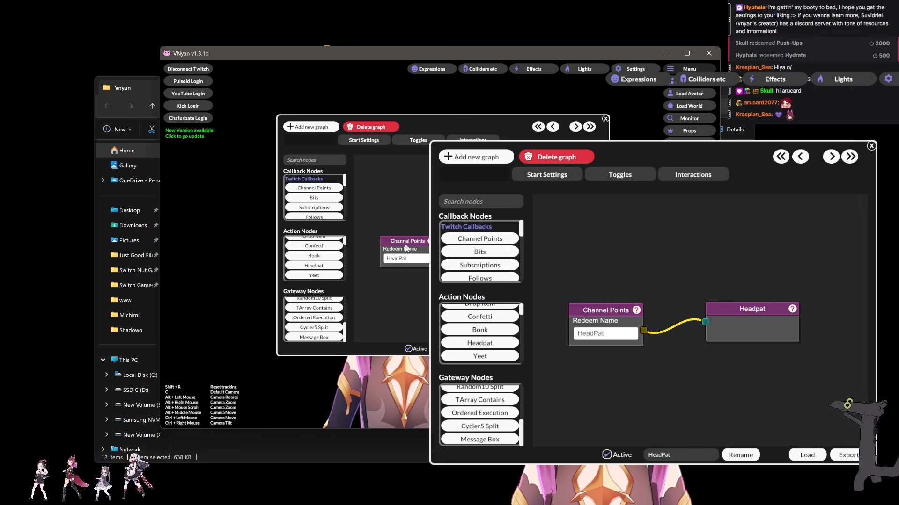
Add a new empty graph and go back to the unnamed graph holding the Channel Points and Headpat nodes
left_click(312, 127)
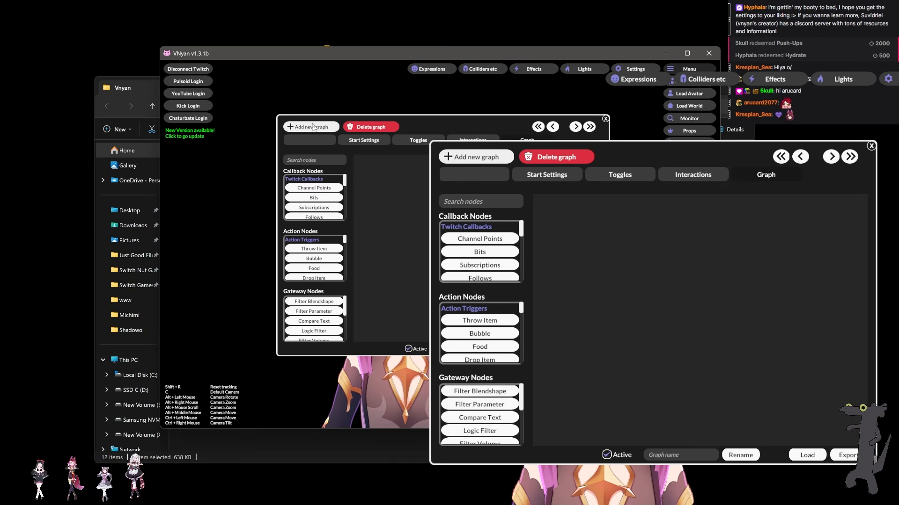
left_click(349, 128)
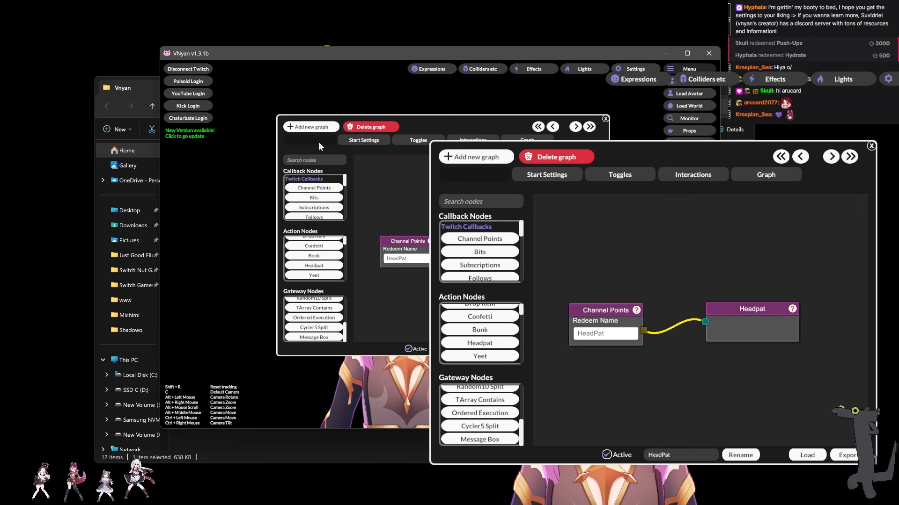
left_click(317, 160)
left_click(311, 127)
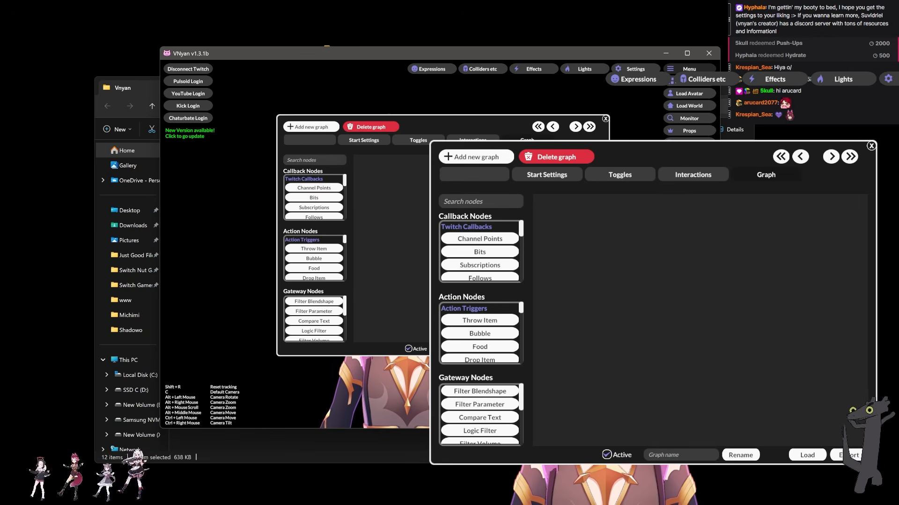
left_click(333, 141)
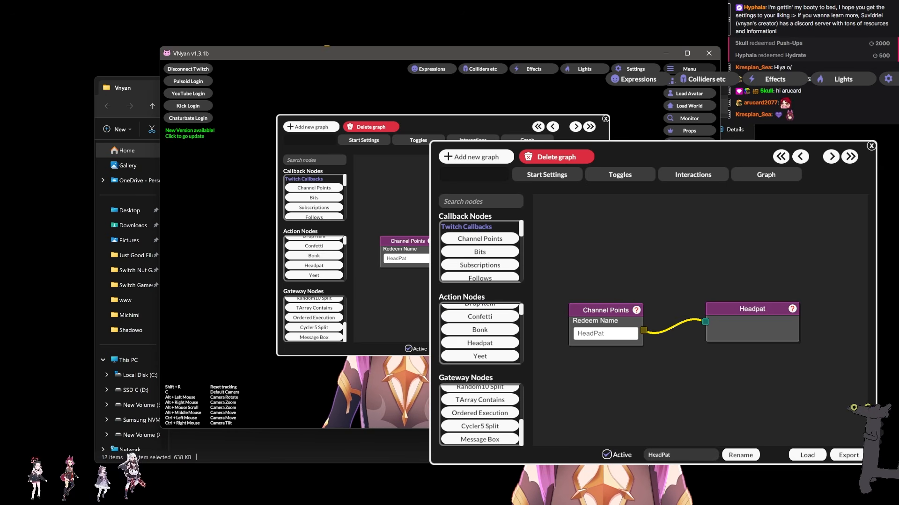
Rename the new empty graph as asd and the graph with the Headpat action as HeadPat
left_click(508, 349)
left_click(309, 142)
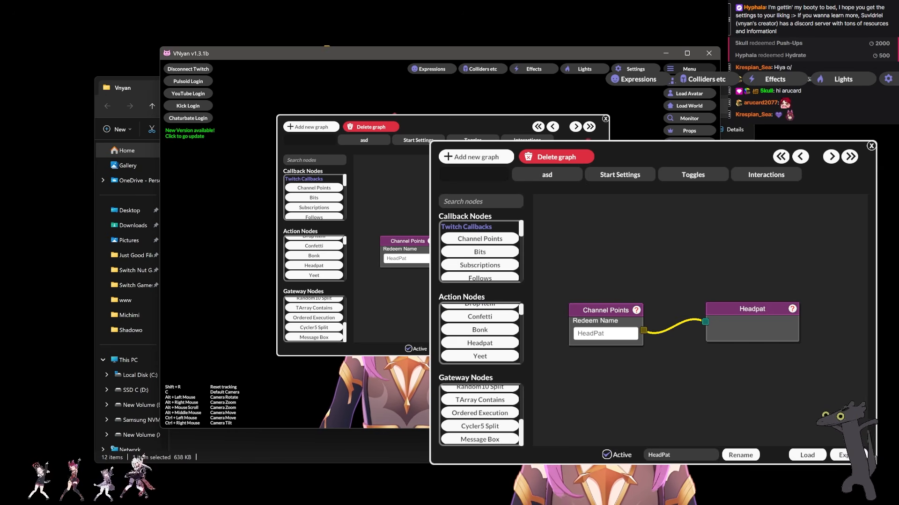
left_click(508, 349)
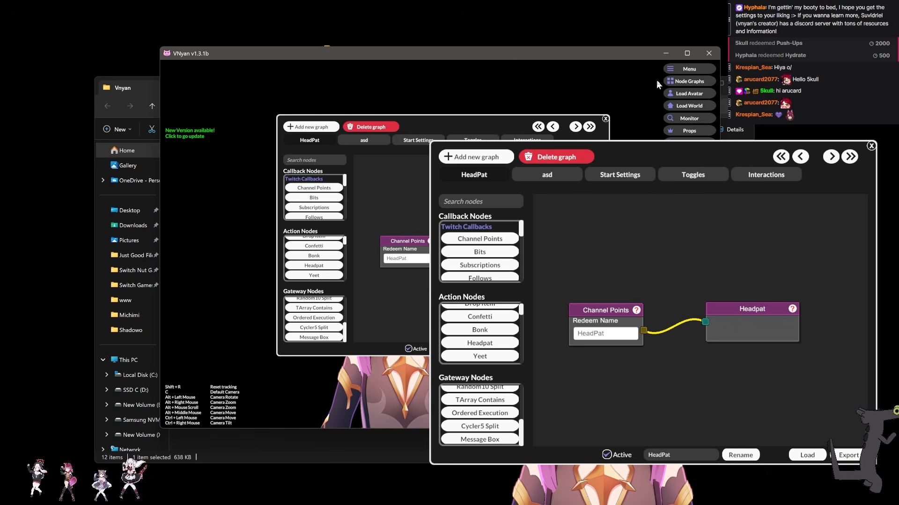
Create a new redeem in the Twitch settings with the title HeadPat and a channel point cost of 500
left_click(649, 70)
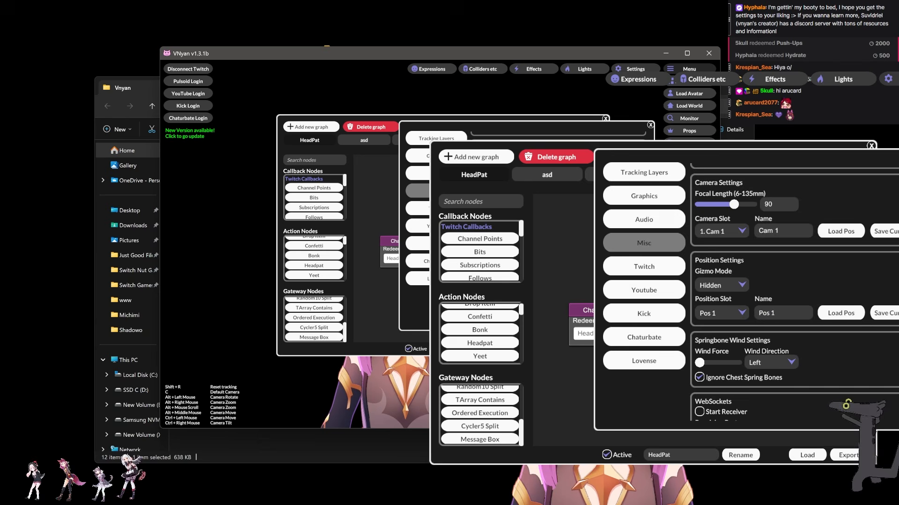
left_click(434, 208)
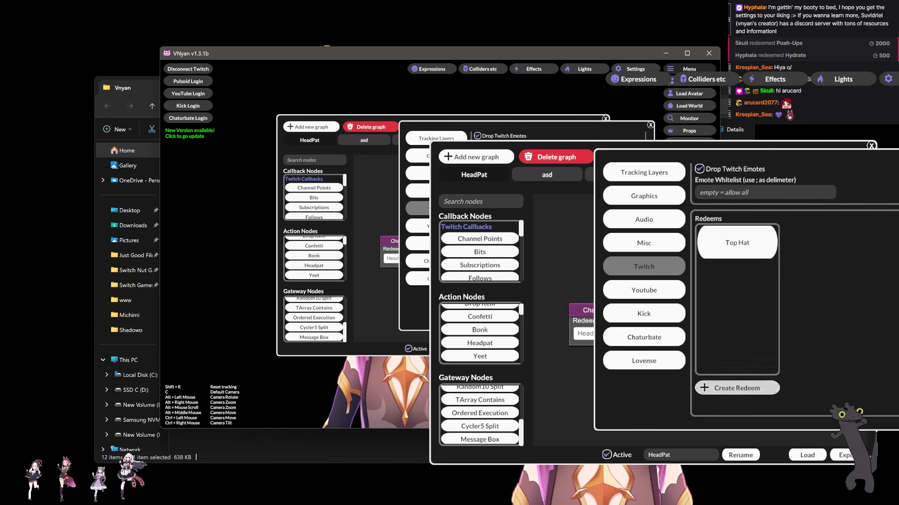
left_click(736, 388)
left_click(737, 278)
left_click(828, 255)
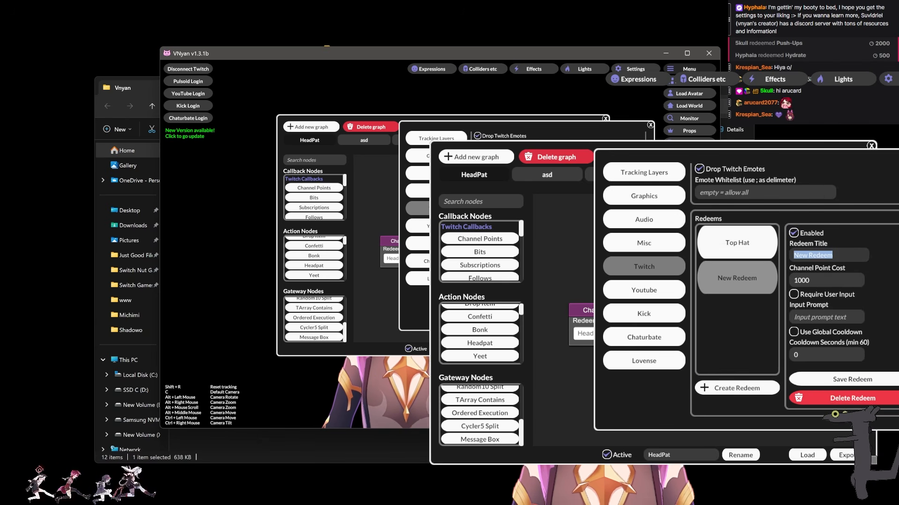
type("HeadPat")
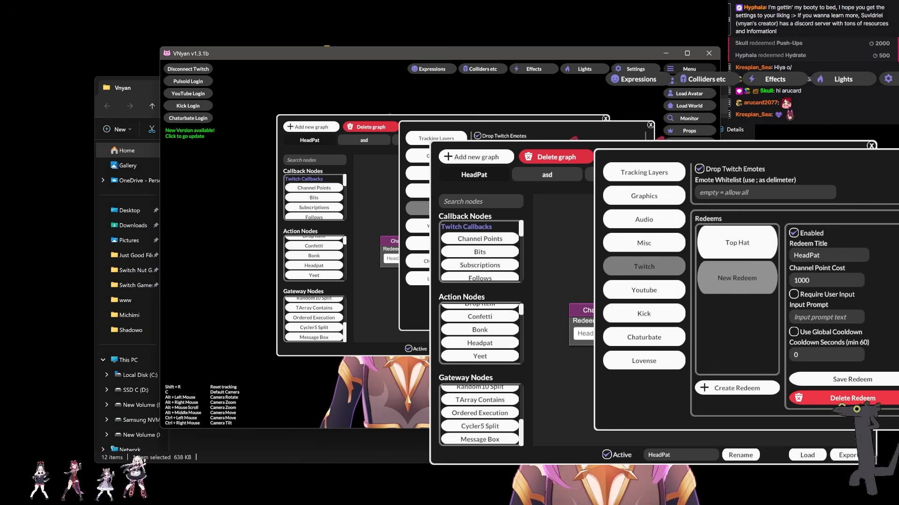
left_click(826, 281)
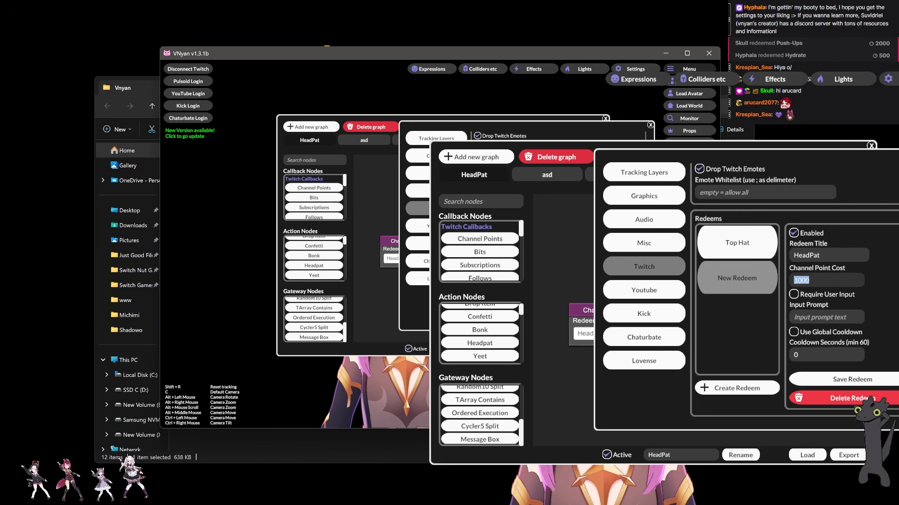
type("500")
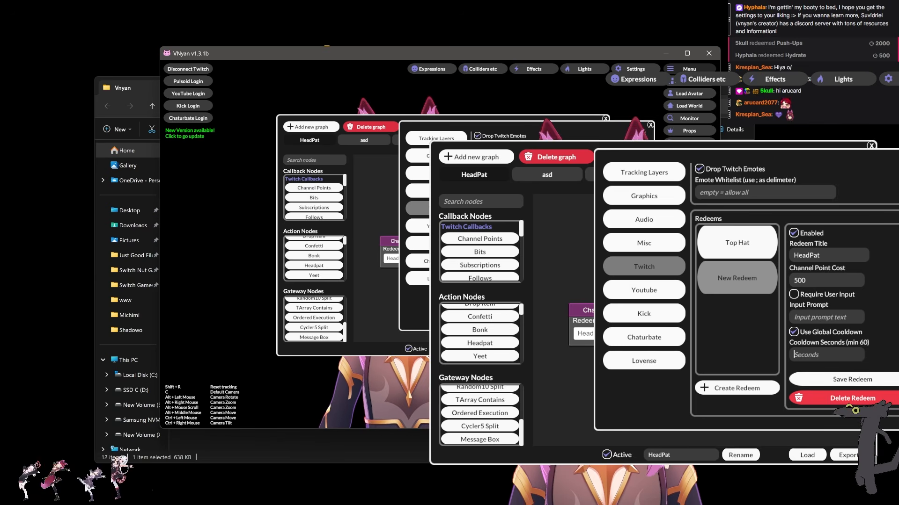
Enable the global cooldown for the HeadPat redeem and set its cooldown to 20 seconds
left_click(796, 355)
type("1")
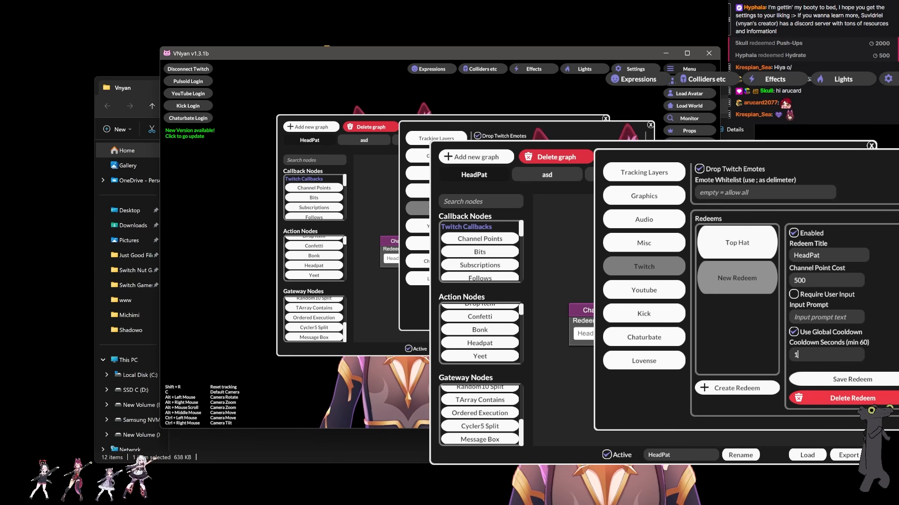
double_click(795, 354)
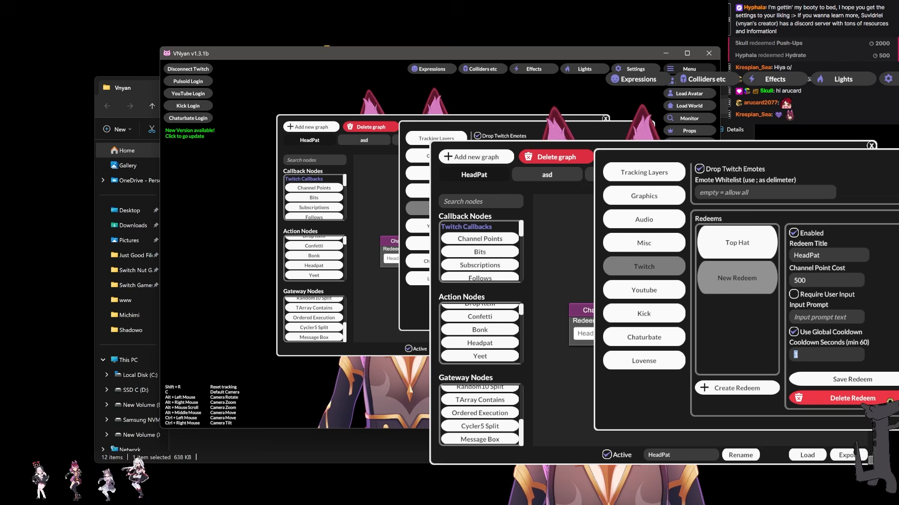
type("20")
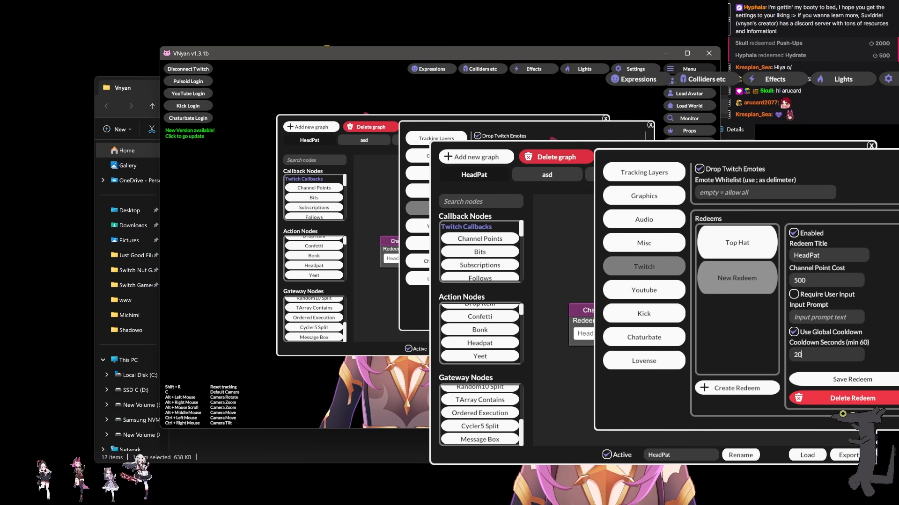
Save the 500-point HeadPat redeem and redeem it from the channel's Twitch rewards
left_click(852, 380)
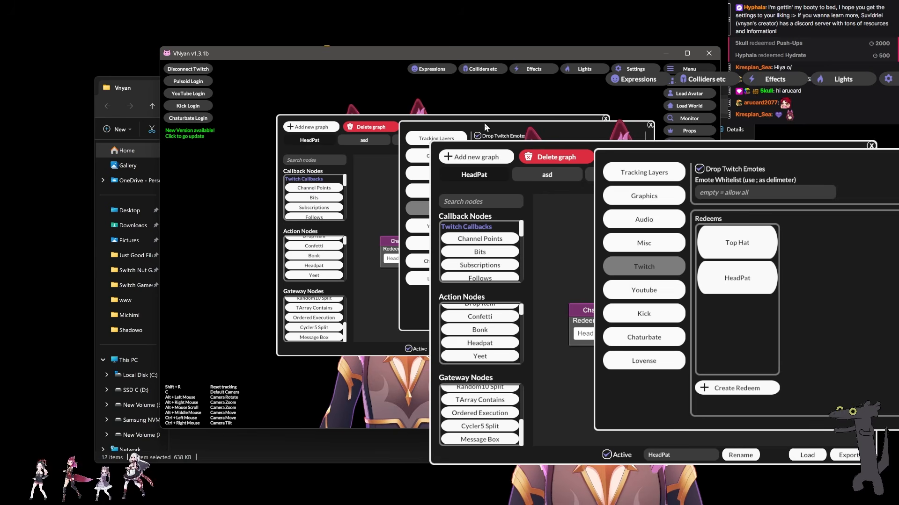
left_click_drag(485, 126, 756, 139)
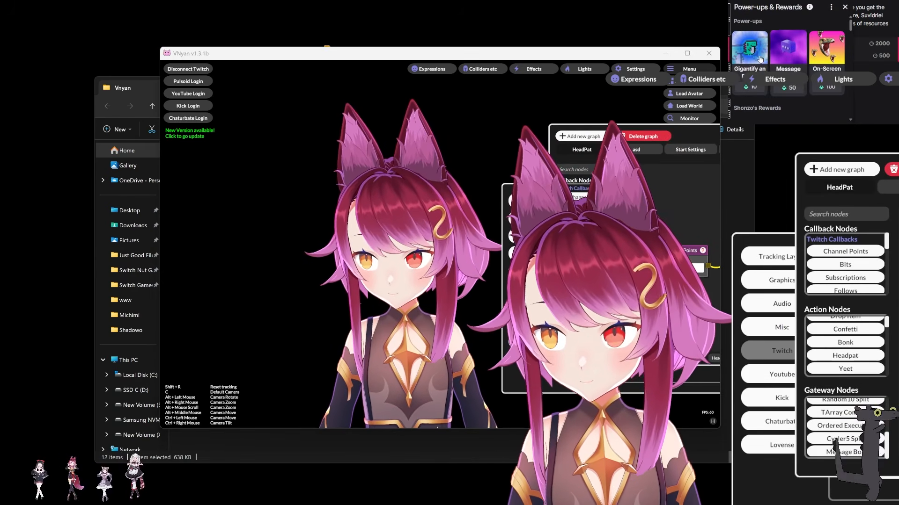
scroll(772, 110, "down", 3)
left_click(751, 29)
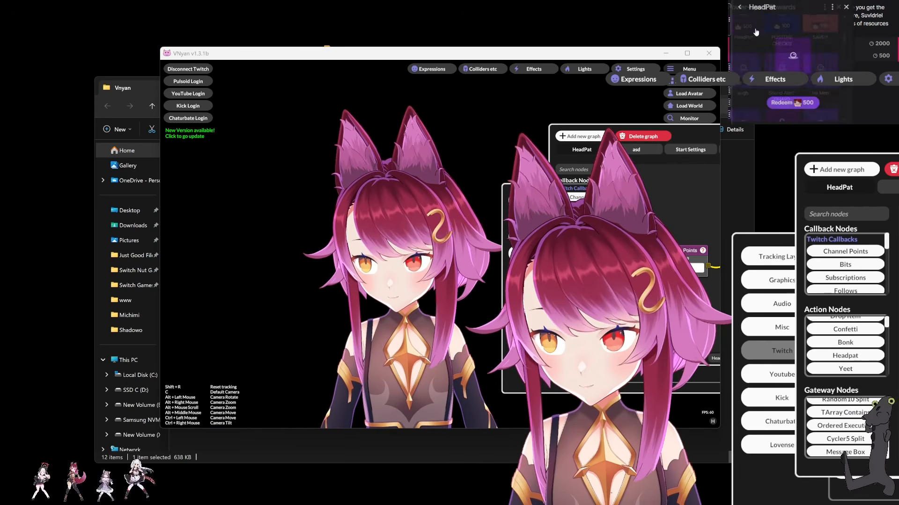
left_click(791, 104)
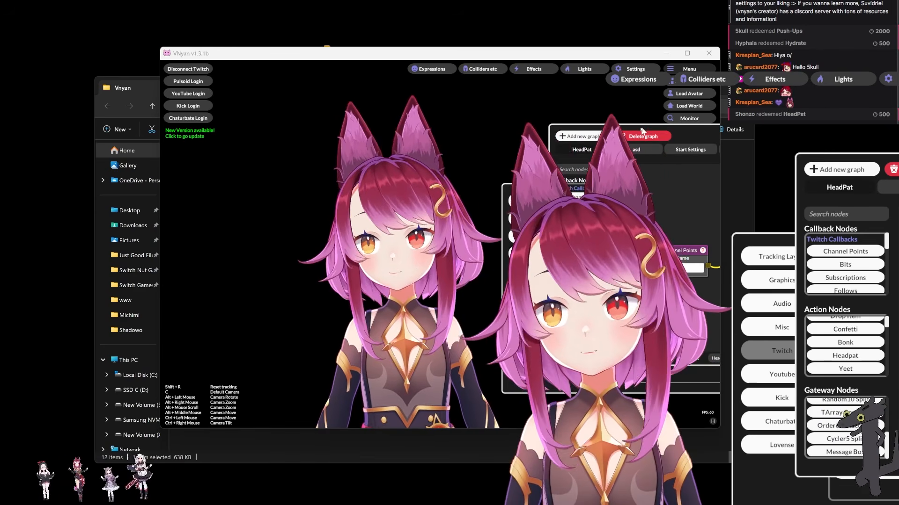
Delete the HeadPat redeem from the Twitch redeems, with the settings and graph windows back in view
left_click(530, 360)
left_click_drag(484, 180, 478, 196)
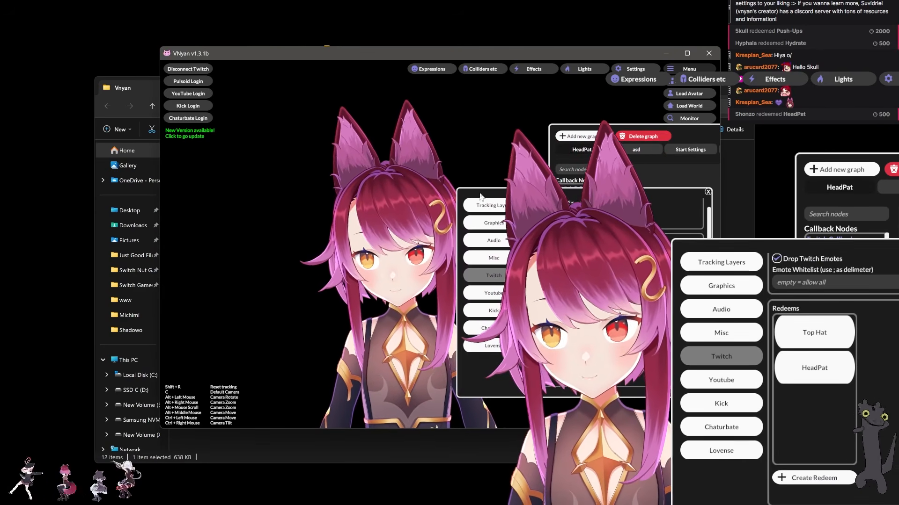
left_click_drag(689, 134, 294, 150)
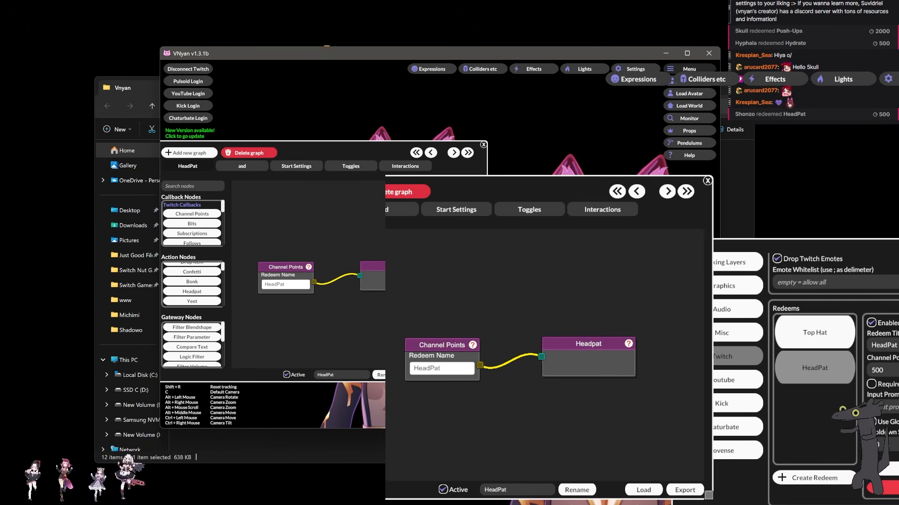
left_click(884, 488)
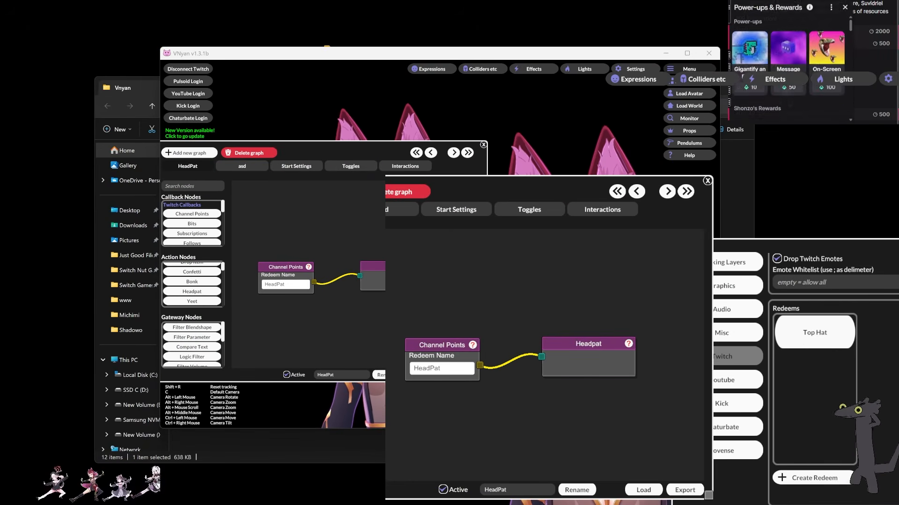
Look through the channel's rewards list and open the help for the Channel Points node
scroll(791, 66, "down", 2)
left_click_drag(282, 268, 281, 266)
left_click(307, 266)
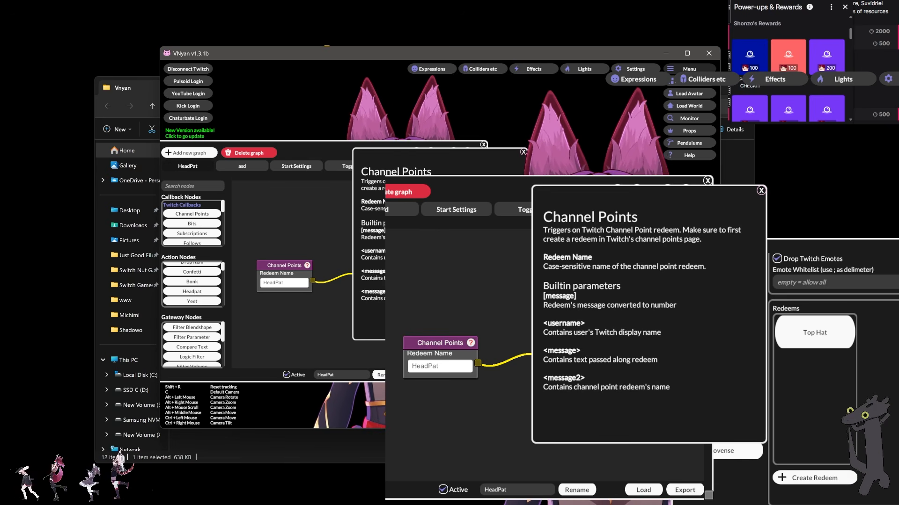
Create a new Twitch redeem titled HeadPat, set its channel point cost to 500 and save it
left_click(814, 397)
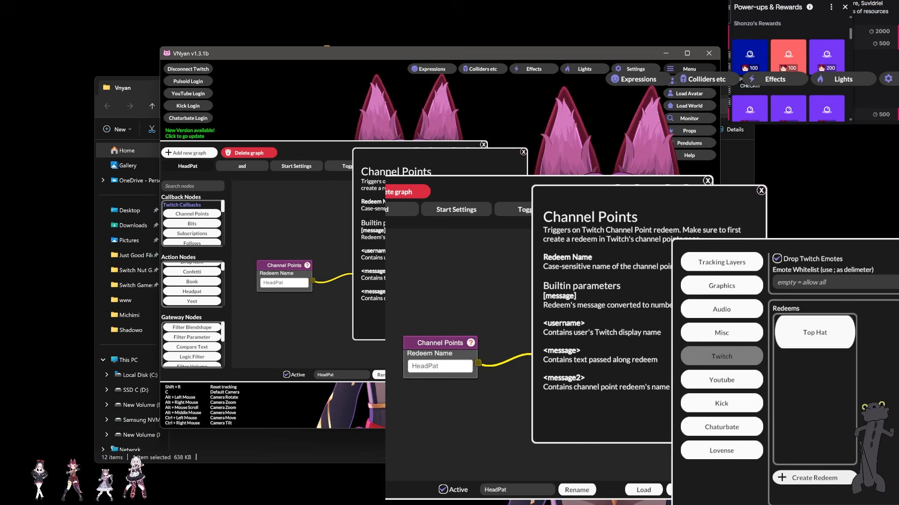
left_click(814, 368)
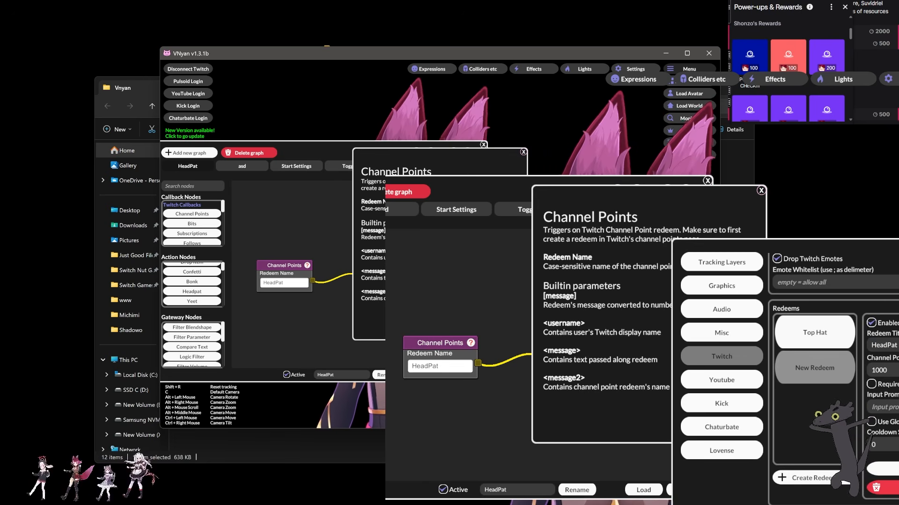
left_click(882, 370)
type("500")
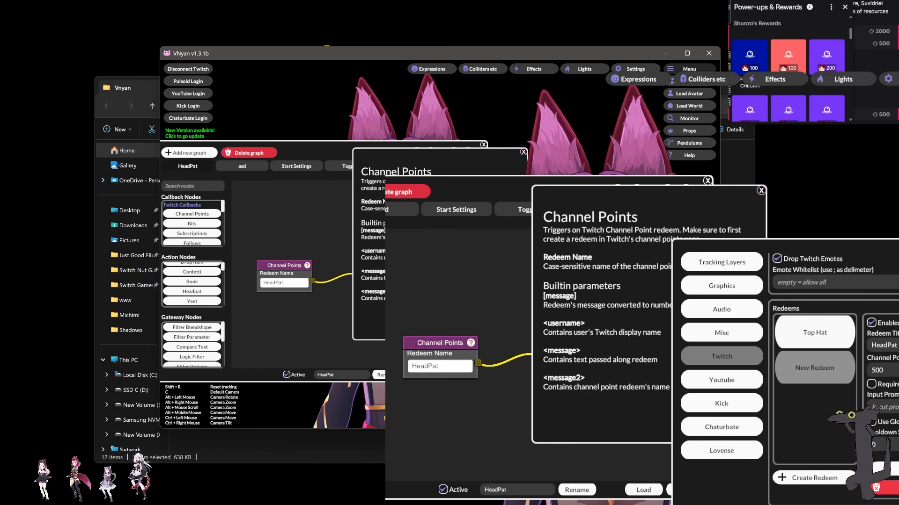
left_click(888, 469)
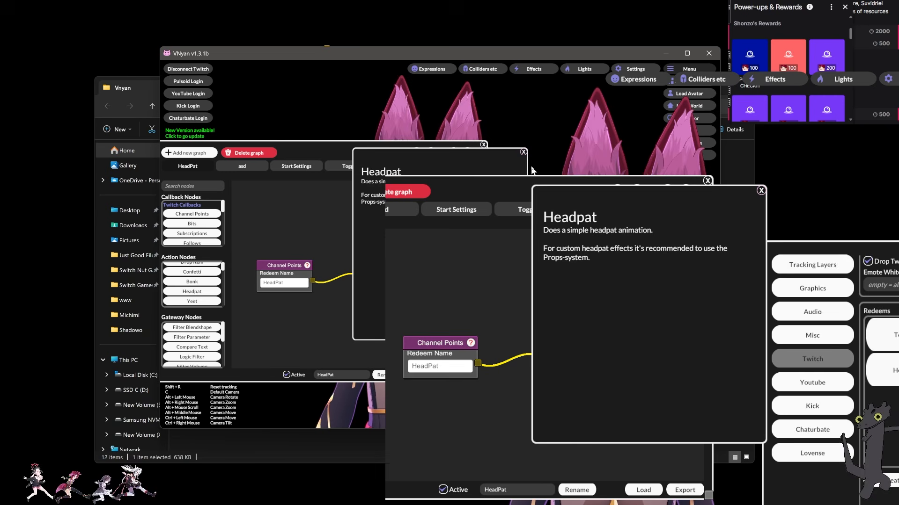
Close the Headpat node's help and move the graph and settings windows clear of the avatar
left_click(522, 152)
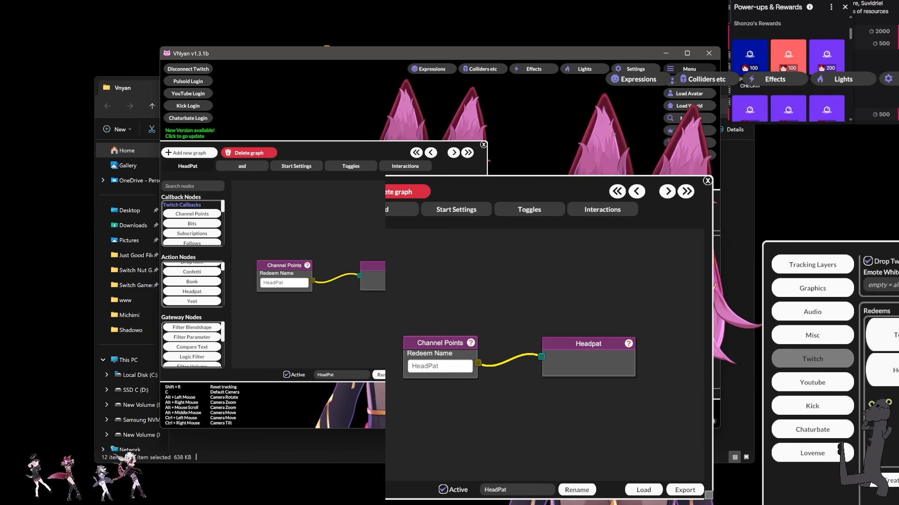
left_click_drag(381, 154, 246, 269)
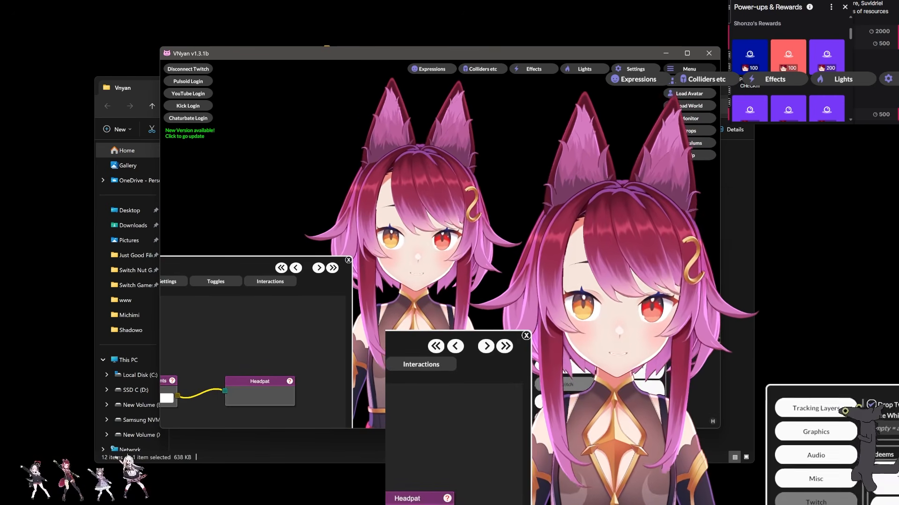
left_click_drag(585, 303, 526, 229)
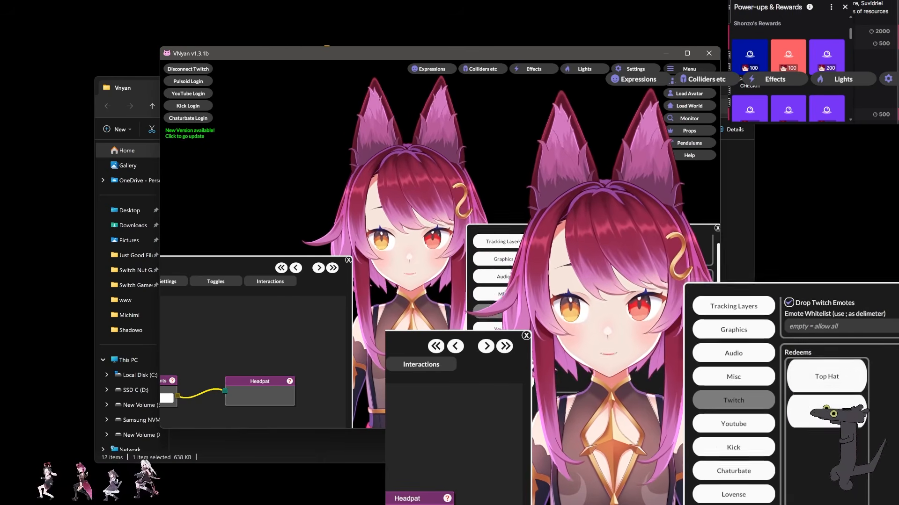
left_click(571, 316)
left_click(572, 317)
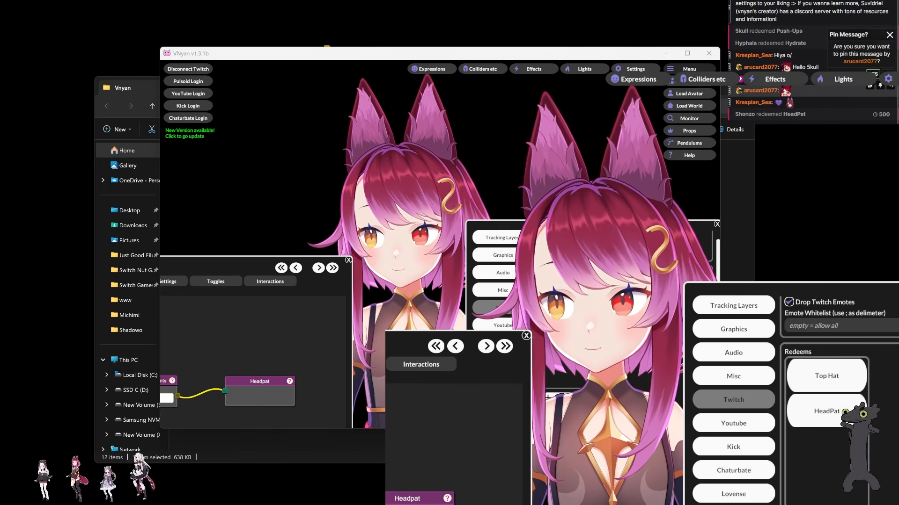
Redeem the recreated 500-point HeadPat reward from the channel's rewards list
scroll(772, 91, "up", 3)
scroll(772, 92, "down", 3)
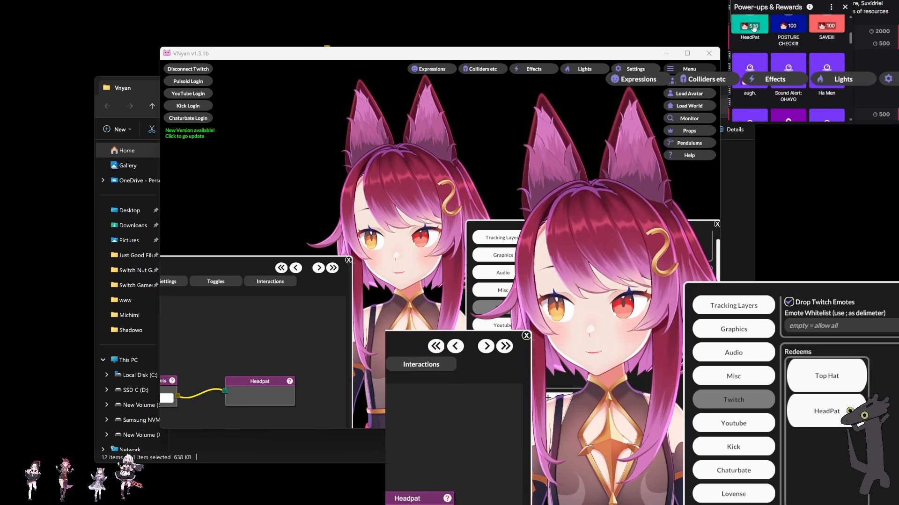
left_click(781, 56)
left_click(791, 103)
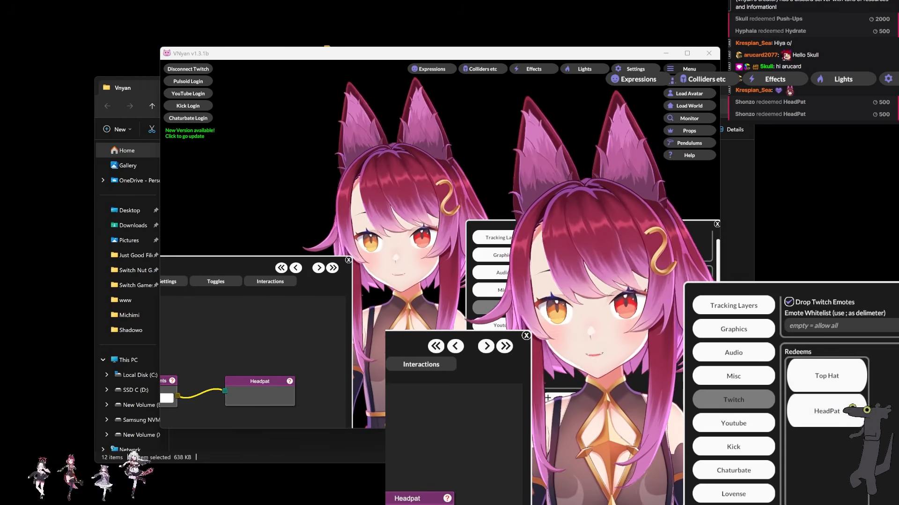
Move the Twitch settings and HeadPat graph windows back into full view and close them
left_click_drag(590, 226, 628, 217)
left_click_drag(229, 263, 332, 196)
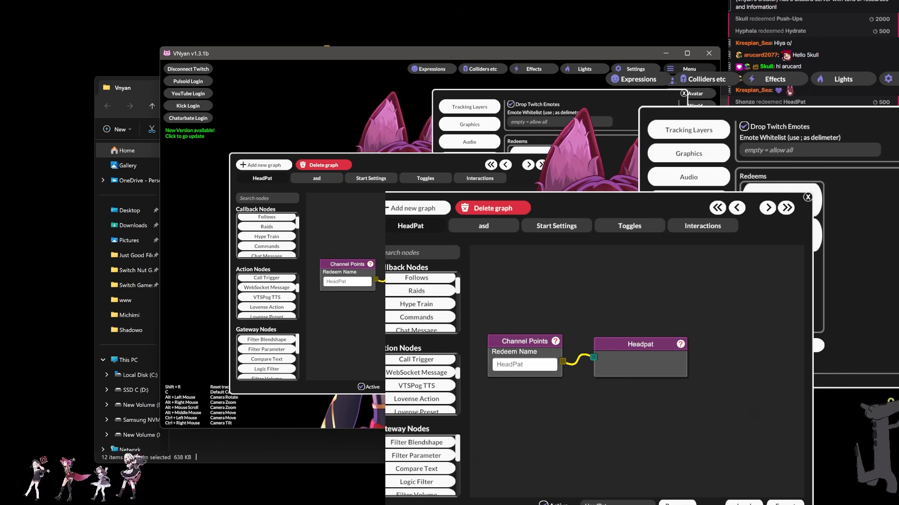
left_click(558, 157)
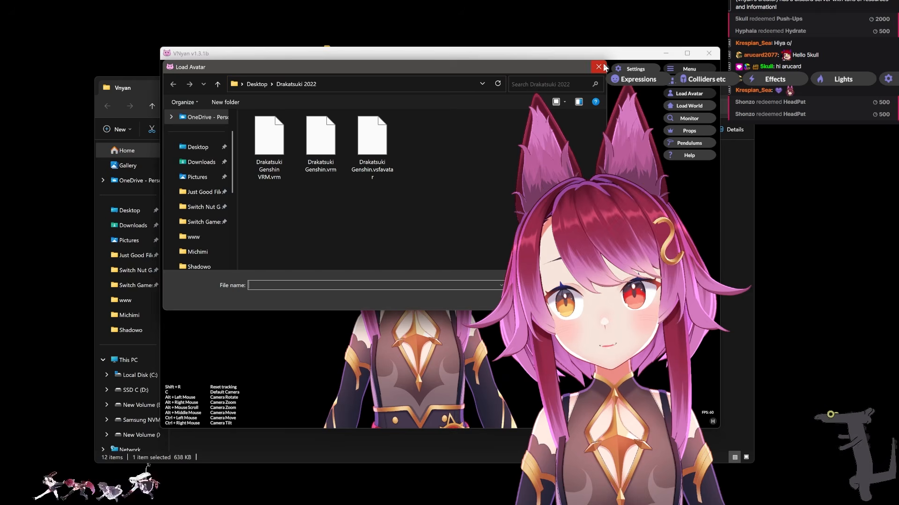
View the Load Avatar and Load World file dialogs and dismiss both without loading a file
left_click(602, 65)
left_click(694, 106)
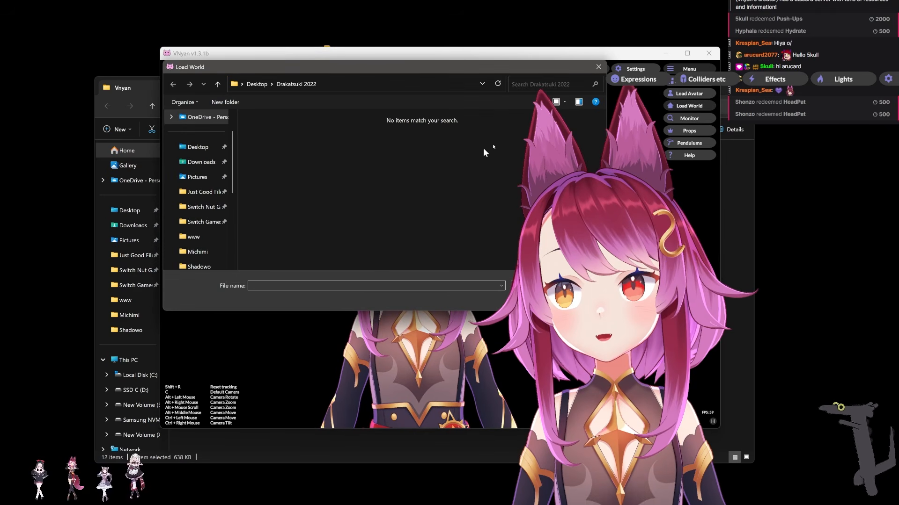
left_click(603, 66)
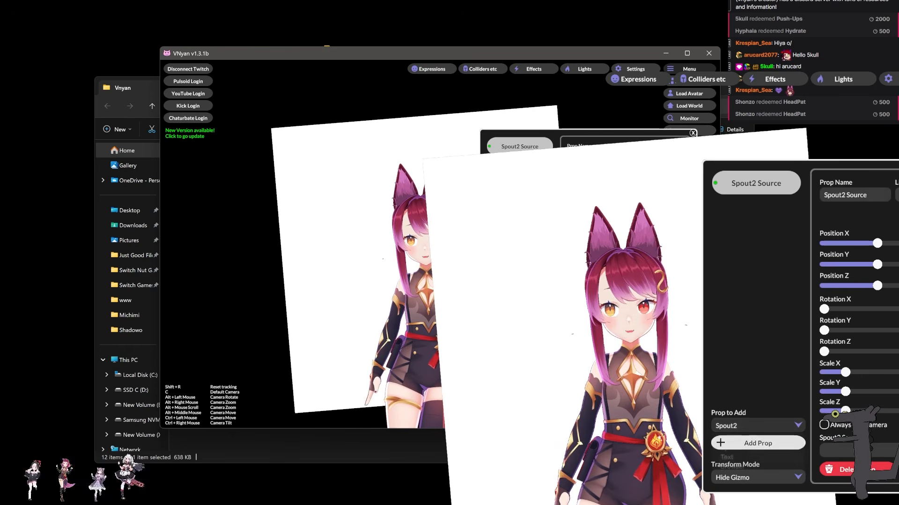
Delete the Spout2 Source prop and add Drakatsuki headpat.png as a prop loaded from file
left_click(508, 336)
left_click(585, 360)
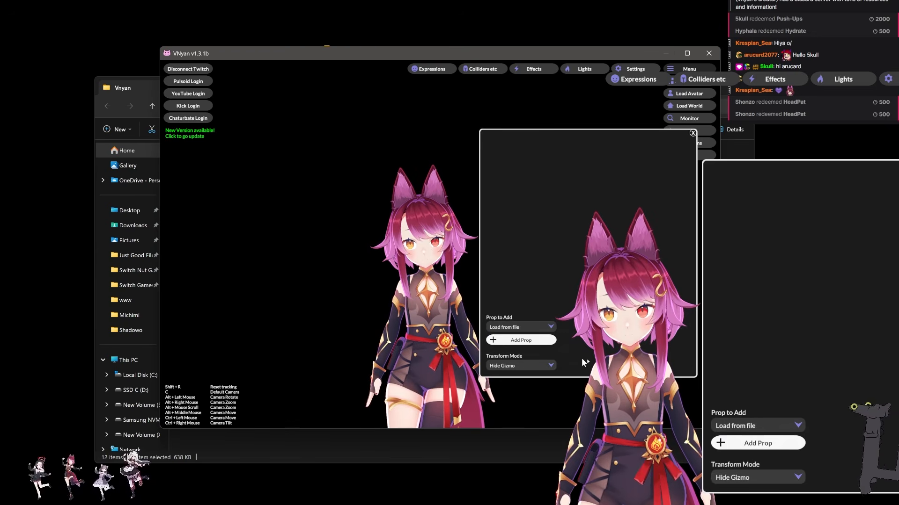
left_click(531, 343)
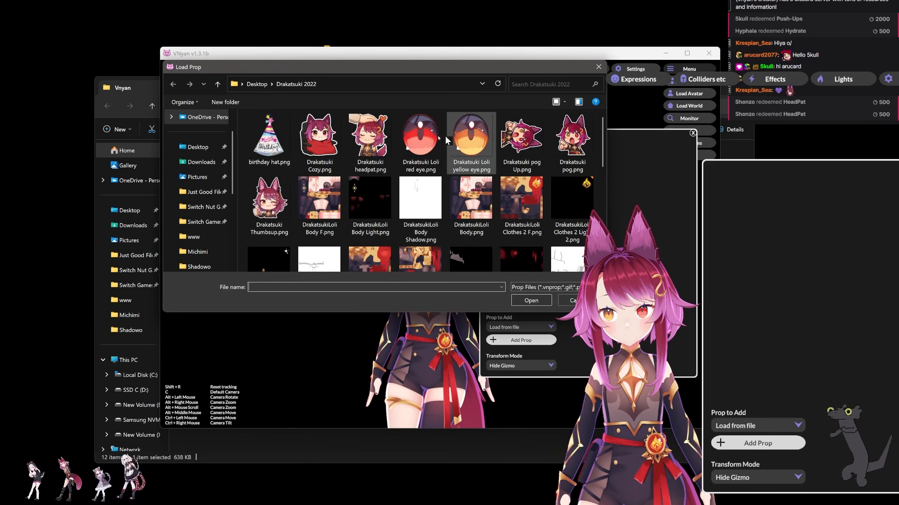
left_click(366, 139)
double_click(366, 139)
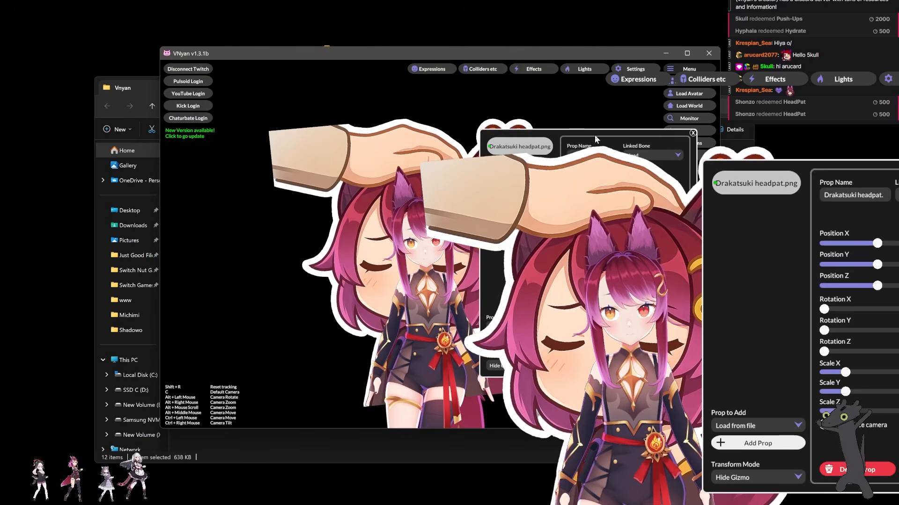
Remove the Drakatsuki headpat.png prop and close the Props window
left_click_drag(607, 221, 587, 143)
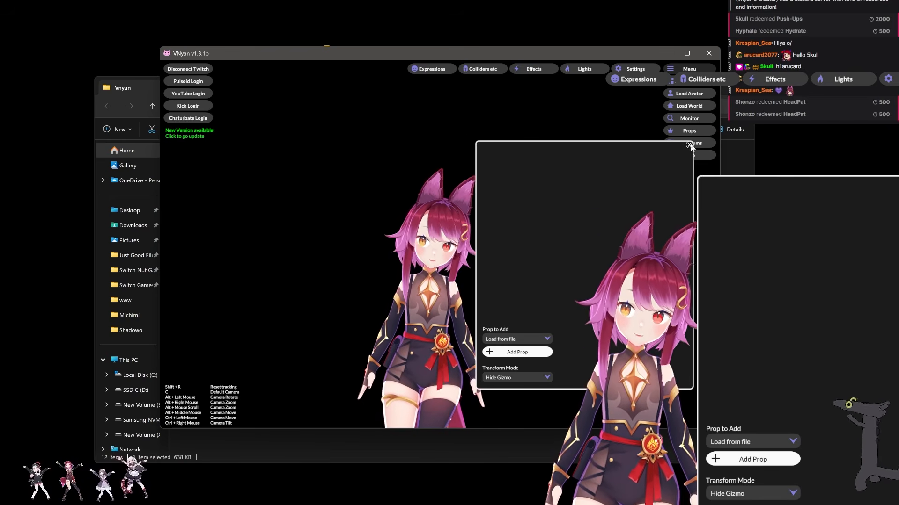
left_click(689, 145)
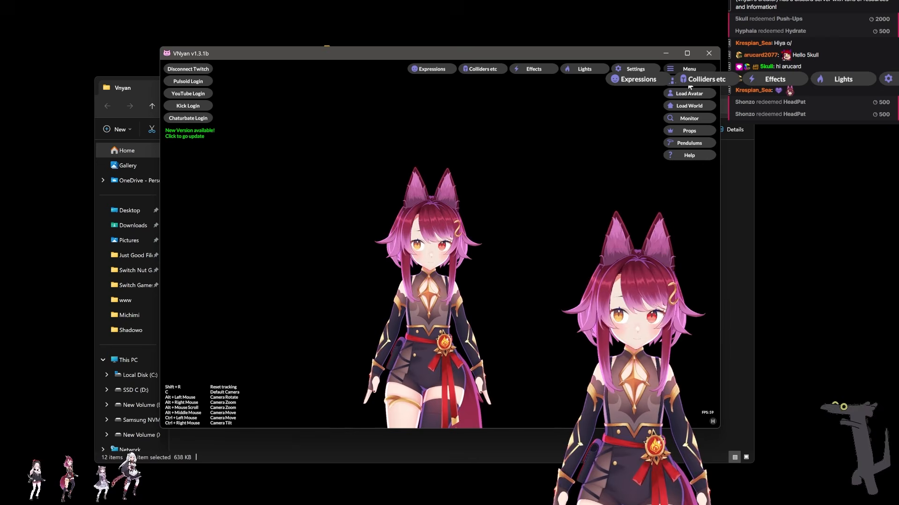
left_click(690, 130)
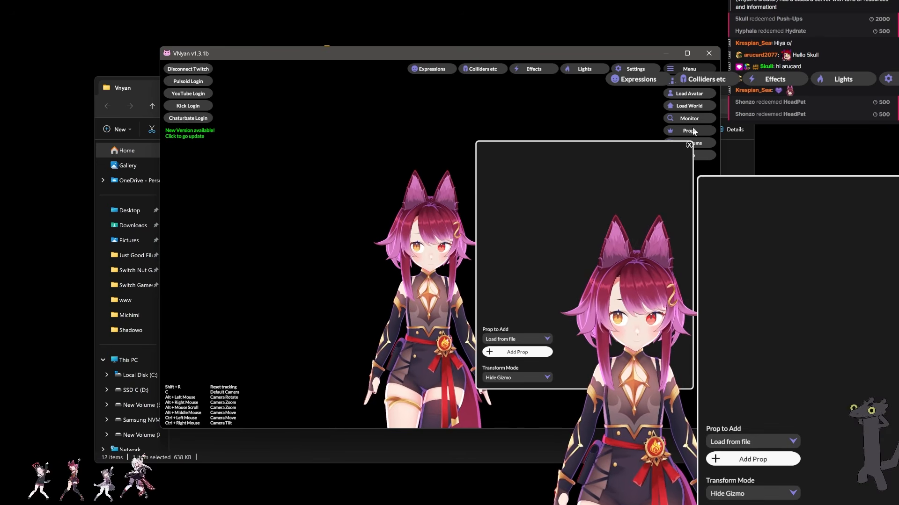
left_click(689, 143)
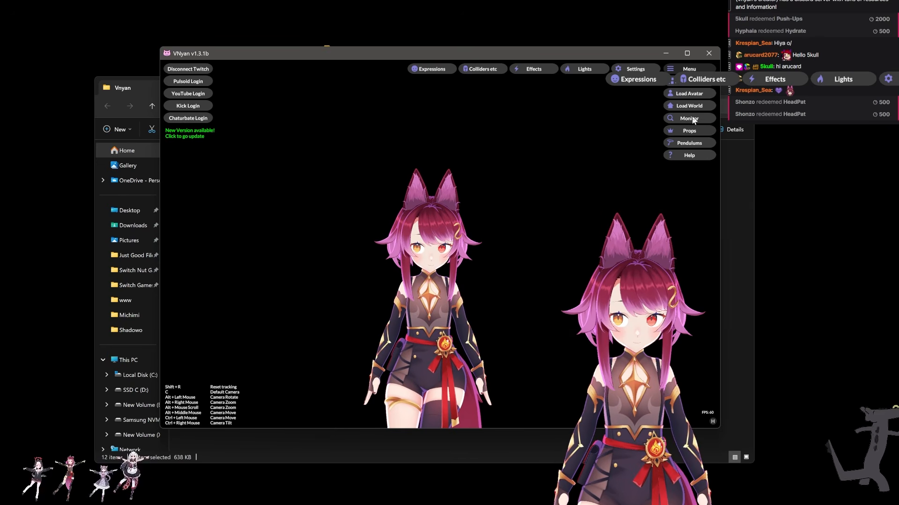
Examine the avatar's live blendshape and parameter values in the Monitor
left_click(693, 119)
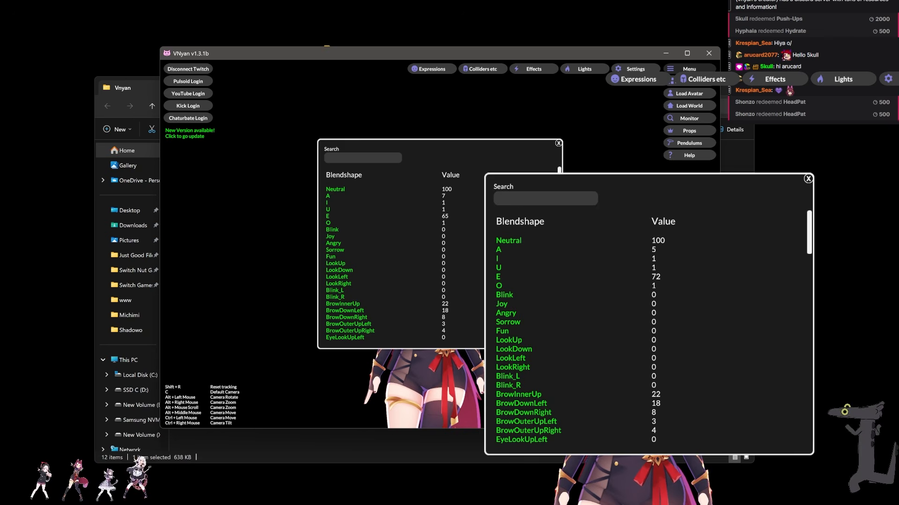
scroll(384, 252, "down", 3)
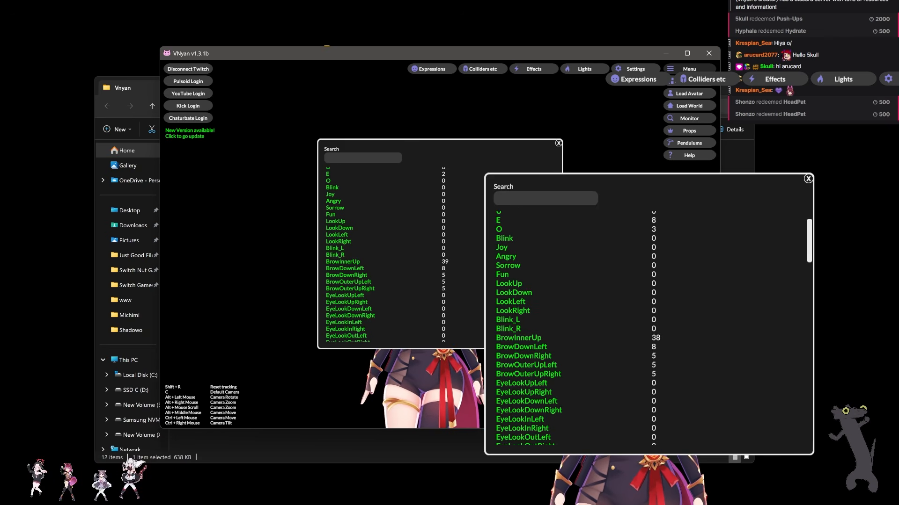
scroll(384, 252, "down", 15)
scroll(383, 253, "up", 8)
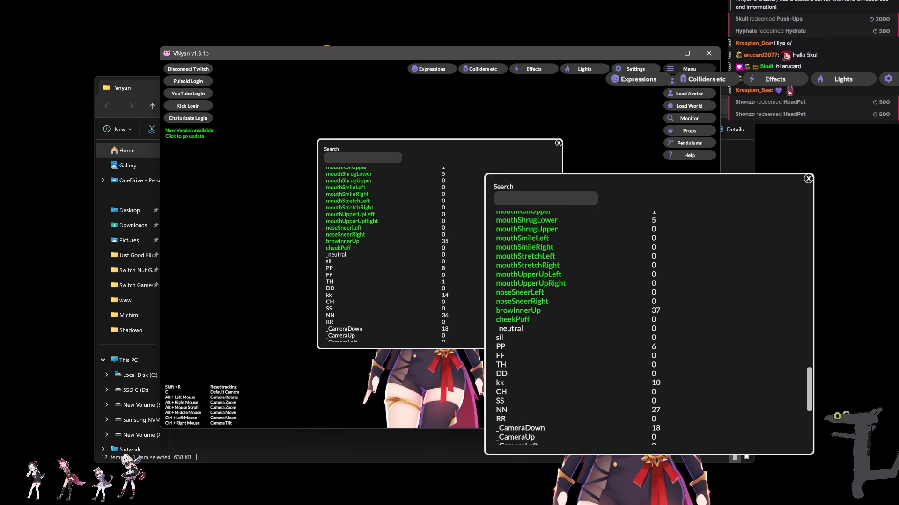
scroll(384, 253, "down", 6)
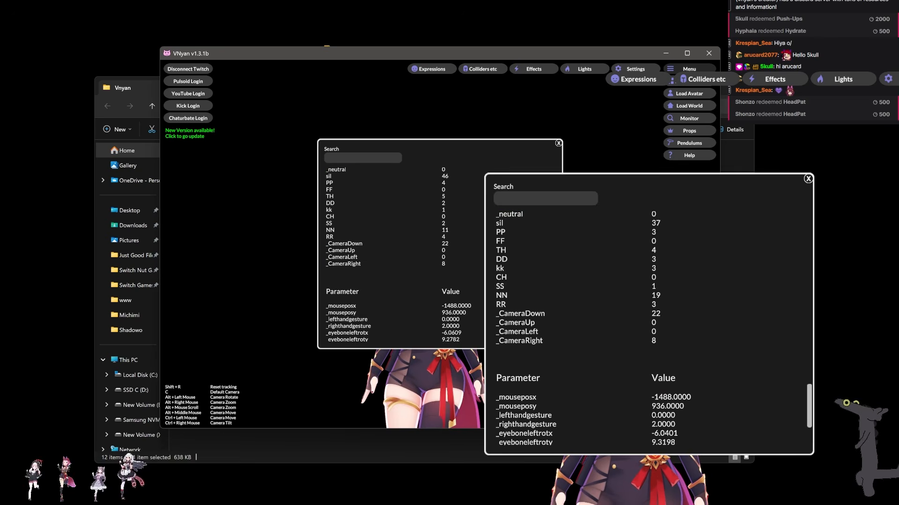
scroll(383, 253, "up", 7)
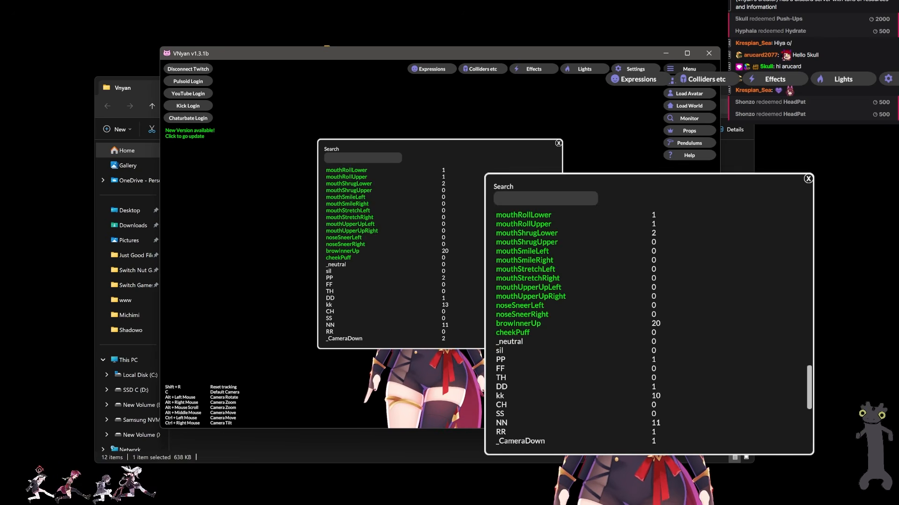
scroll(384, 252, "up", 10)
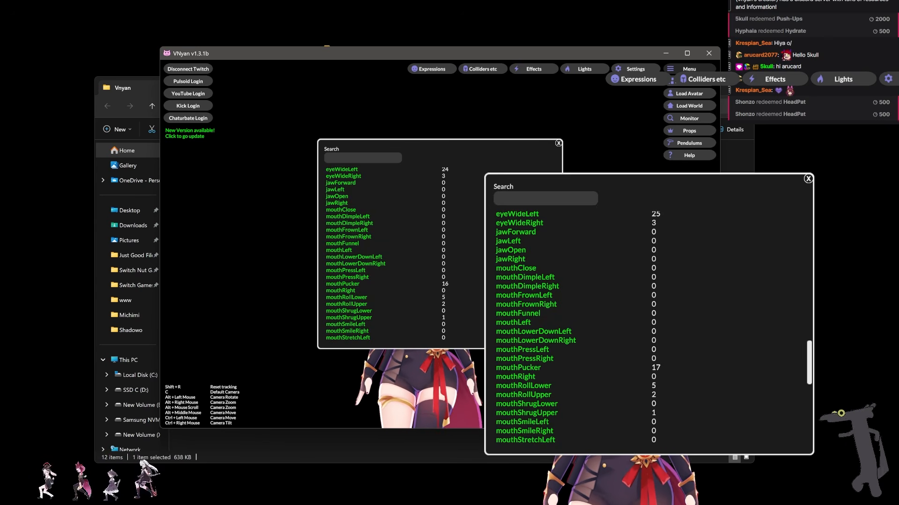
Review the complete blendshape and parameter lists in the Monitor and close it
scroll(384, 253, "up", 15)
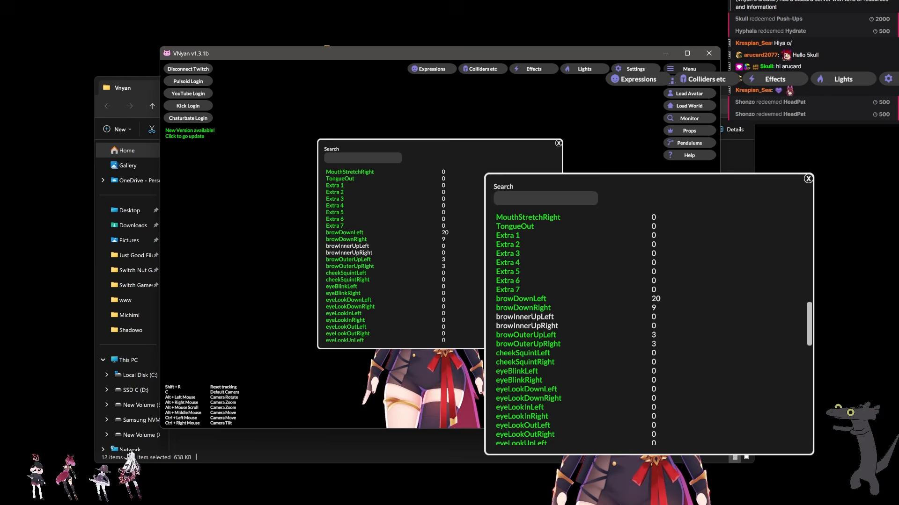
scroll(384, 253, "down", 20)
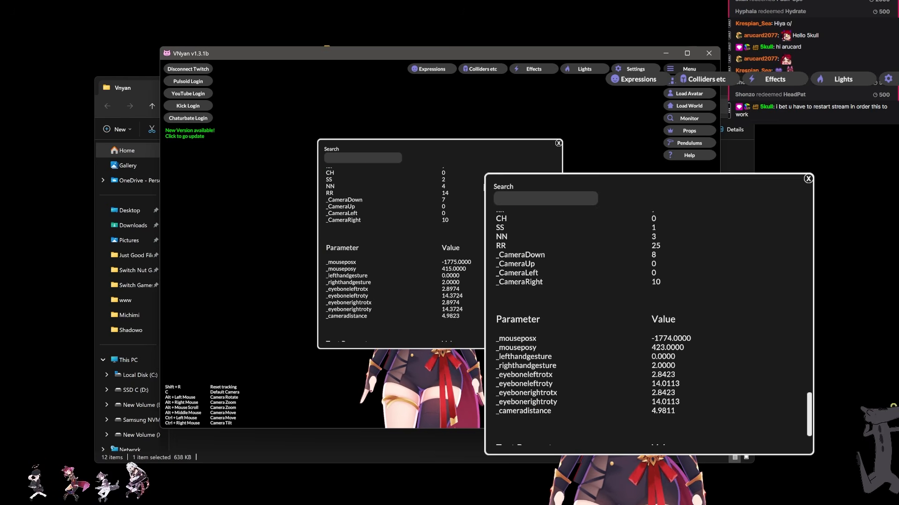
scroll(384, 253, "down", 2)
scroll(383, 253, "up", 20)
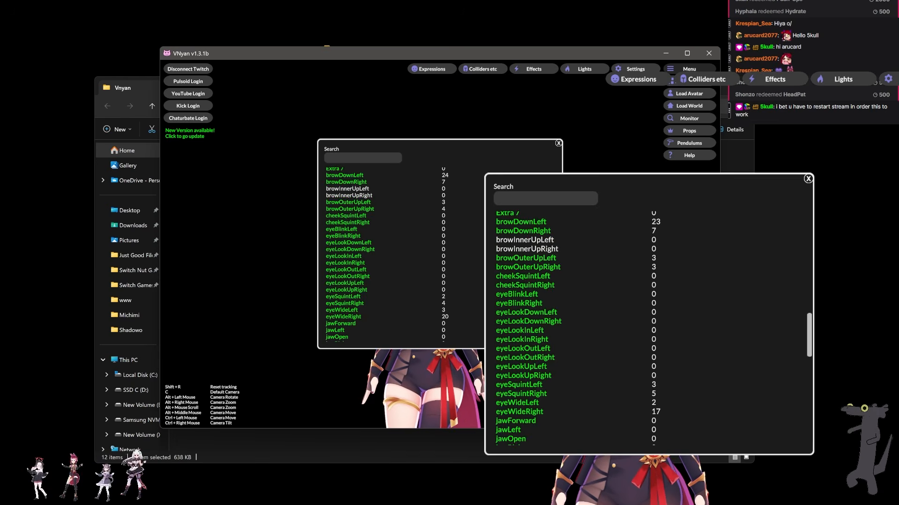
scroll(383, 252, "up", 15)
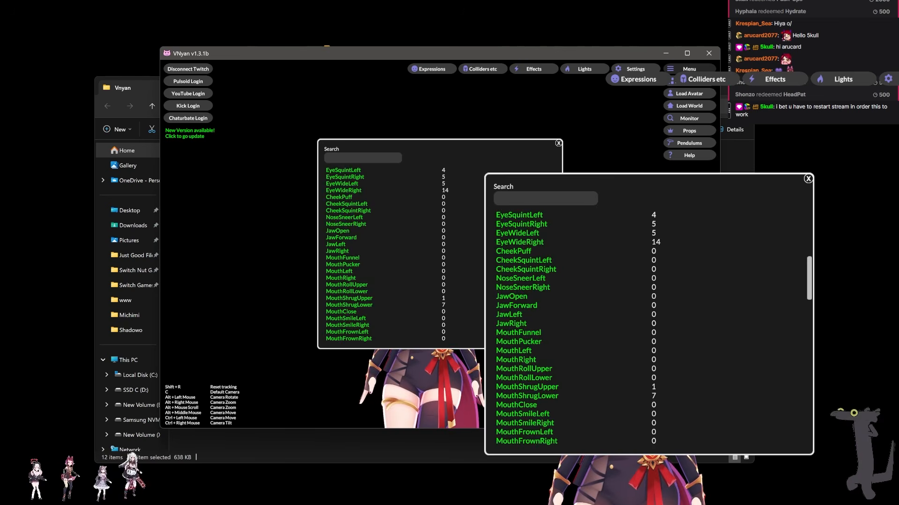
scroll(384, 253, "up", 3)
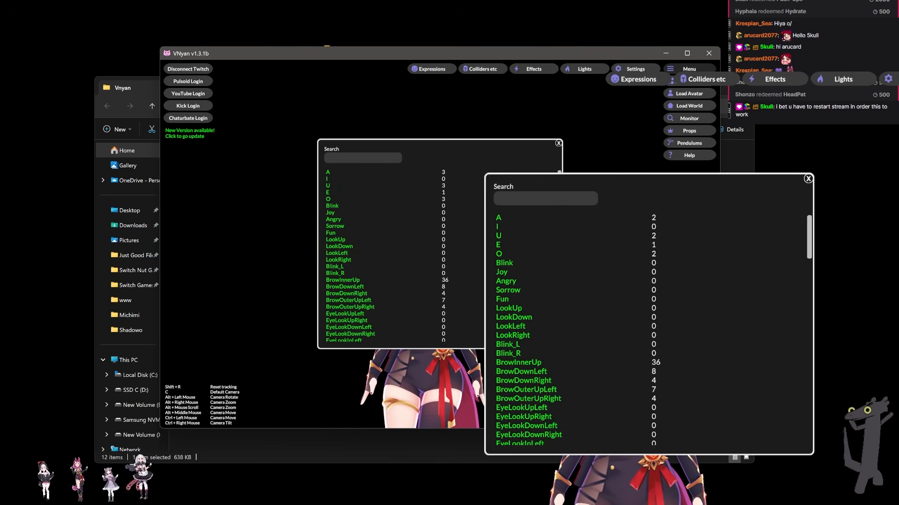
scroll(384, 253, "up", 1)
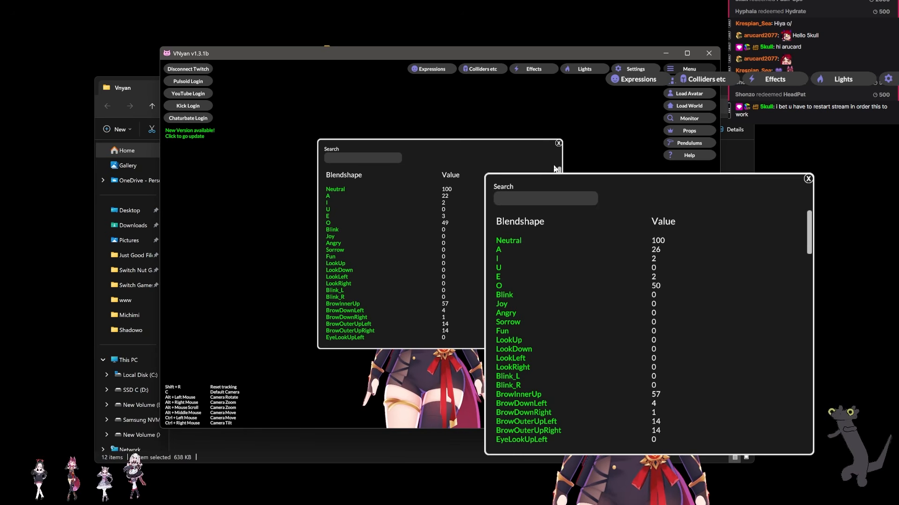
left_click(558, 143)
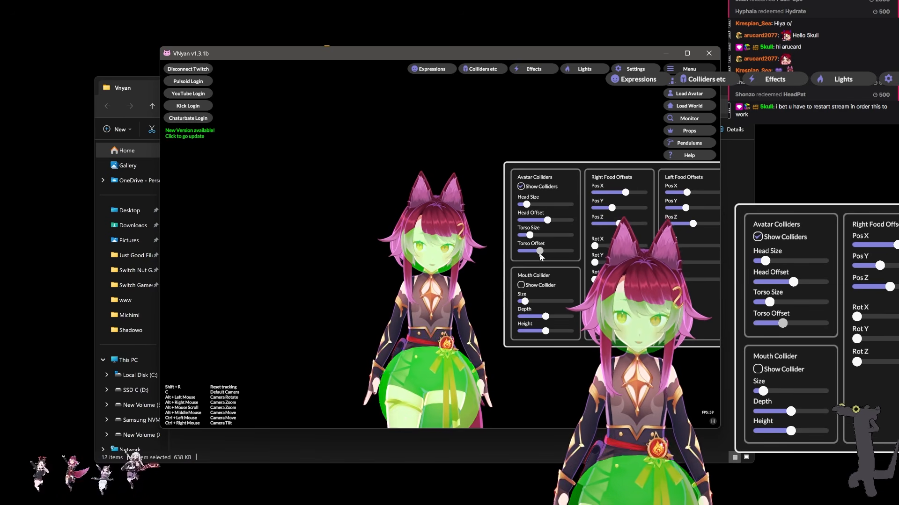
Raise the avatar's torso collider to chest height with Torso Offset and close the collider settings
left_click_drag(540, 254, 547, 258)
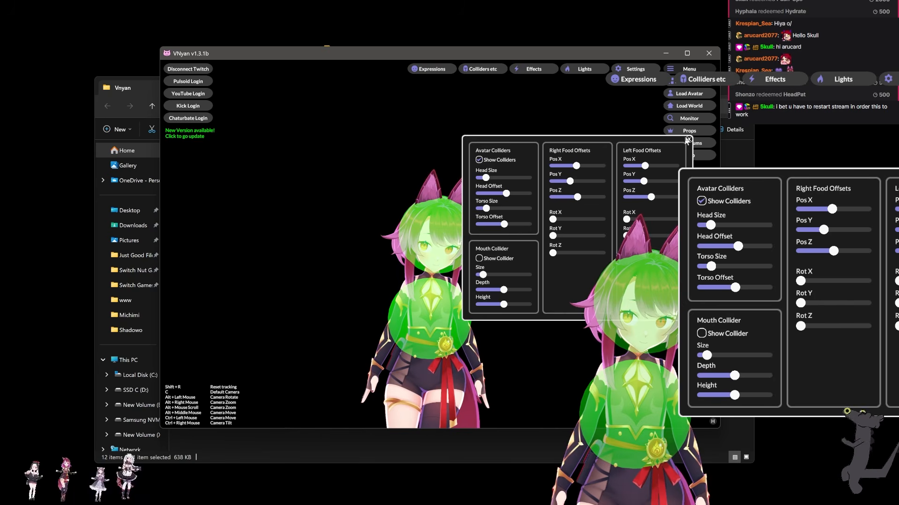
left_click(687, 140)
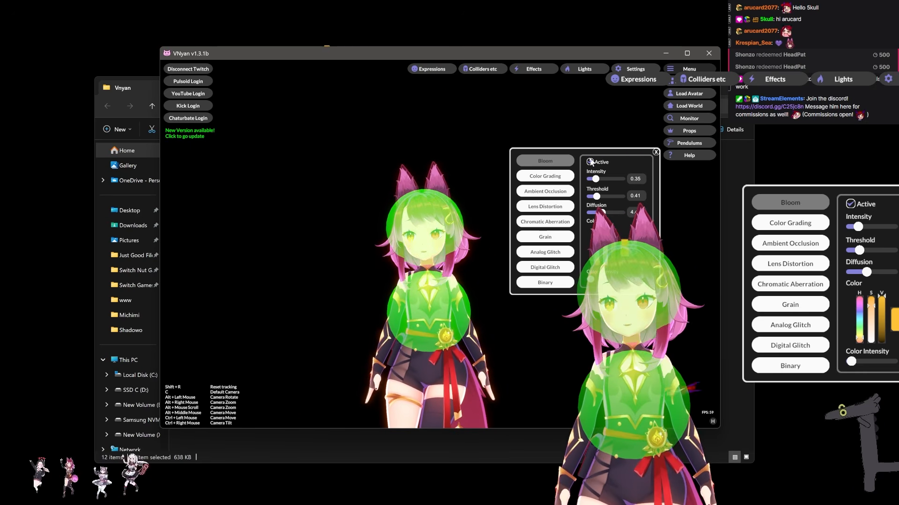
View the Digital Glitch, Binary and Bloom effect settings and close the Effects window
left_click(559, 268)
left_click(559, 282)
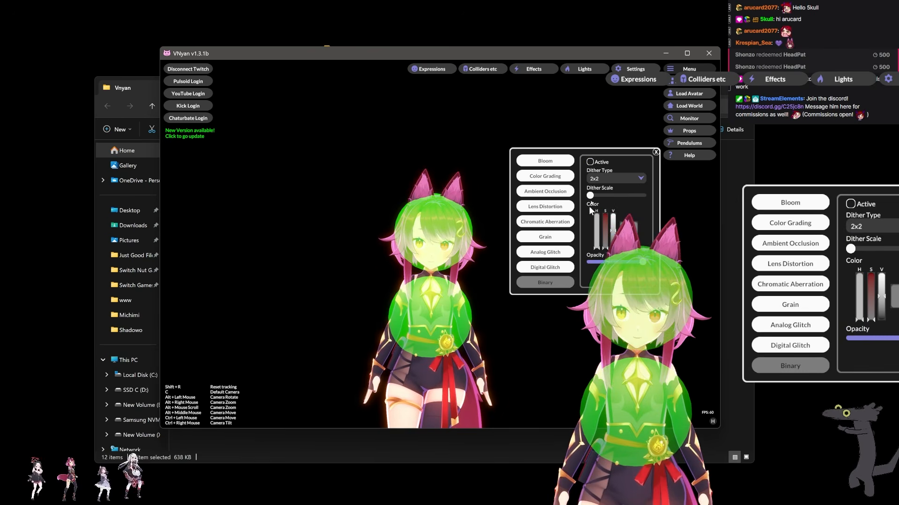
left_click(656, 152)
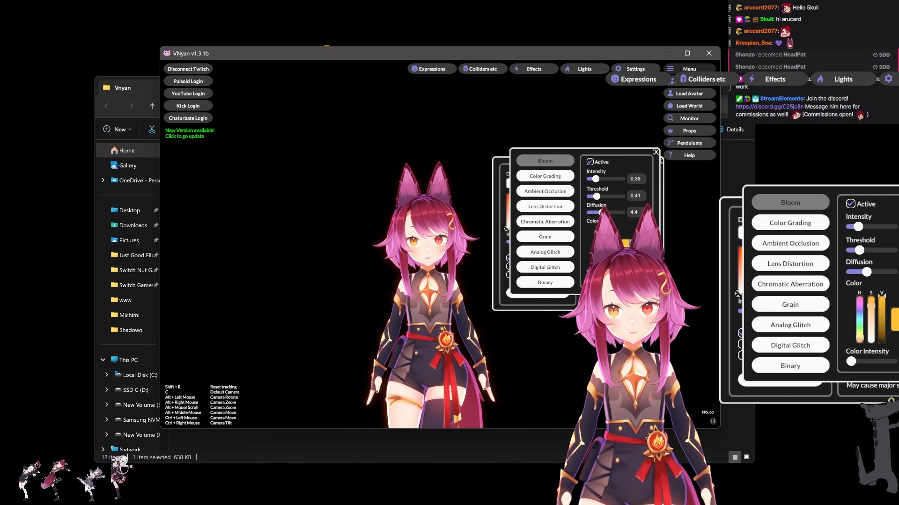
left_click(590, 162)
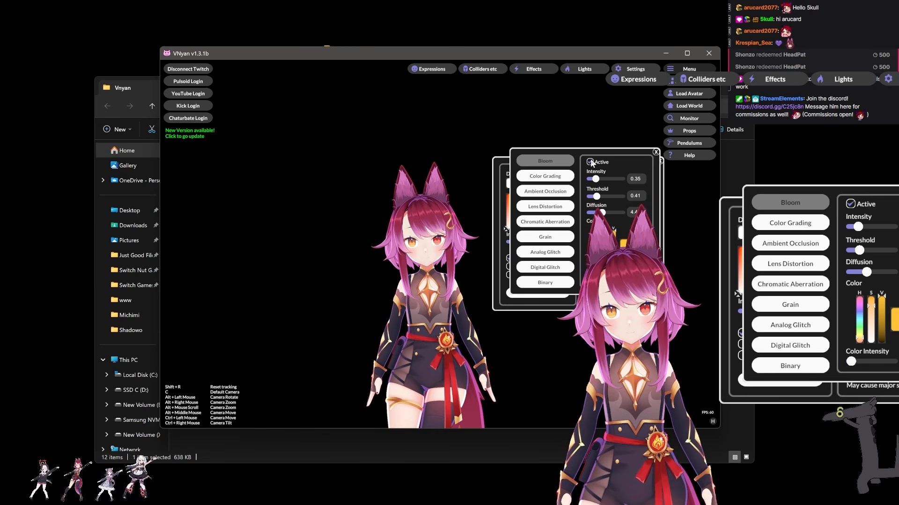
left_click(656, 152)
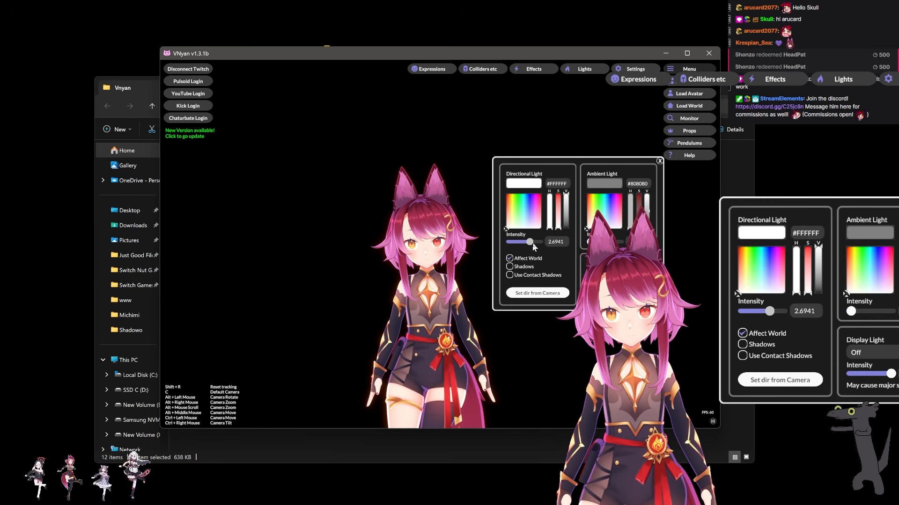
Try different directional light intensities, set the intensity to 1 and close the light settings
mouse_move(541, 244)
left_mouse_down()
mouse_move(521, 245)
mouse_move(563, 248)
mouse_move(537, 247)
left_mouse_up()
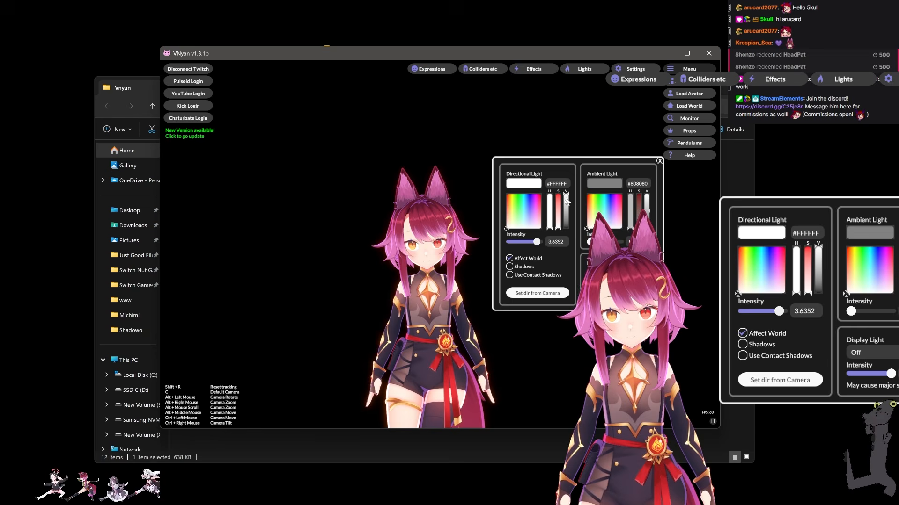
left_click_drag(539, 245, 519, 245)
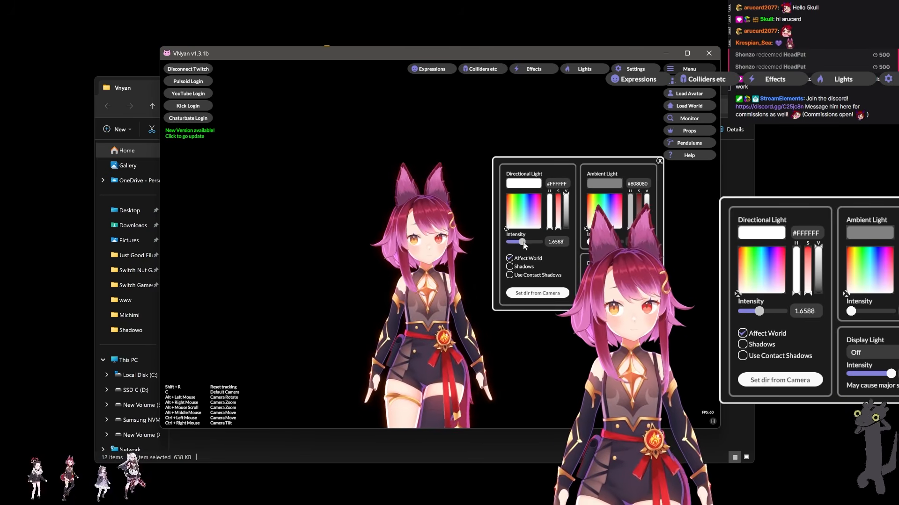
left_click(560, 244)
type("1")
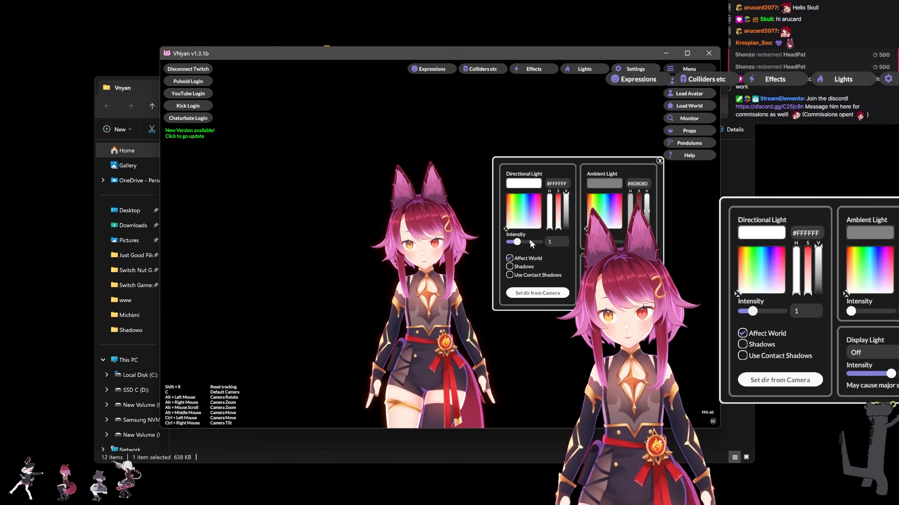
left_click_drag(517, 243, 514, 241)
left_click(566, 242)
type("1")
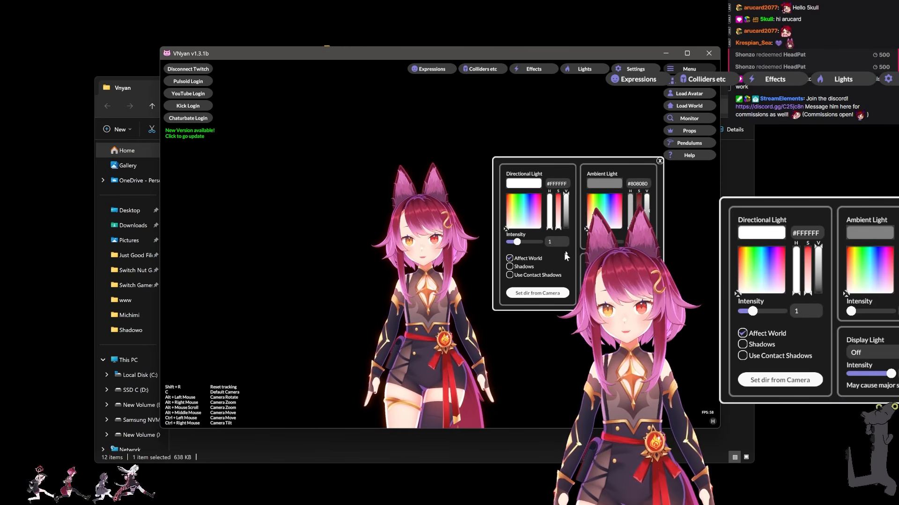
left_click(659, 161)
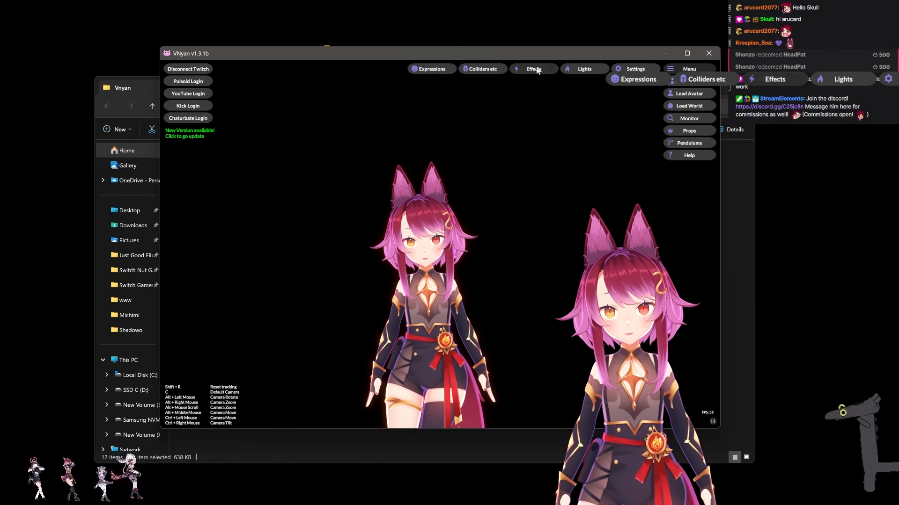
View the Effects, Lights, Settings and Pendulums windows and close them without changes
left_click(535, 70)
left_click(568, 68)
left_click(659, 161)
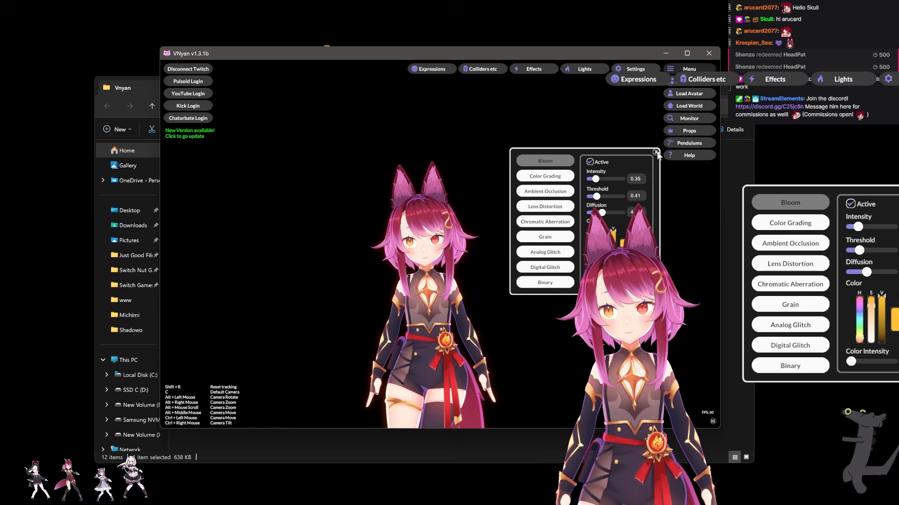
left_click(655, 153)
left_click(635, 69)
left_click(689, 143)
left_click(564, 129)
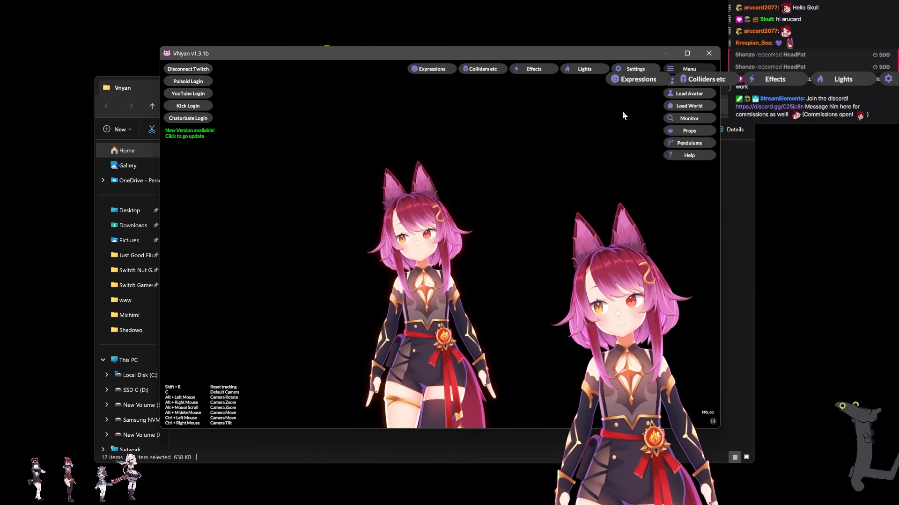
Open the asd graph in the node graph editor and add a Channel Points callback node to it
left_click(684, 82)
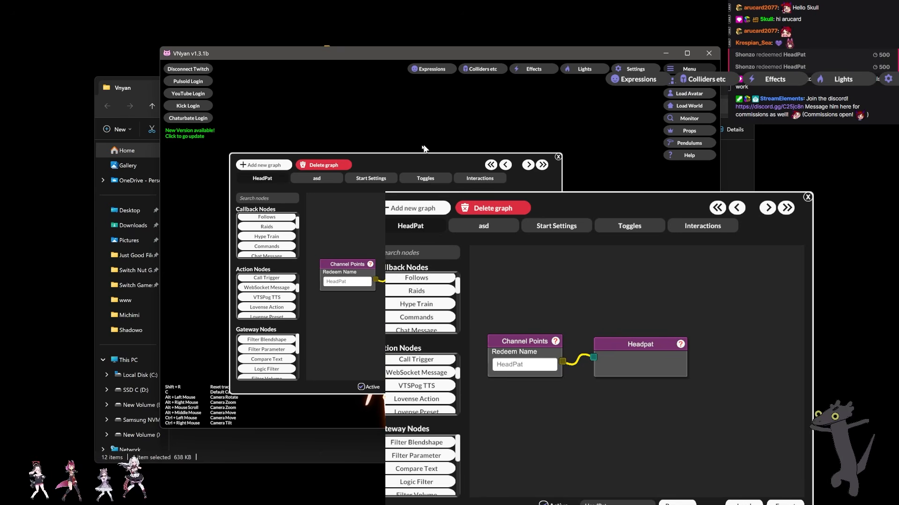
left_click_drag(401, 156, 523, 112)
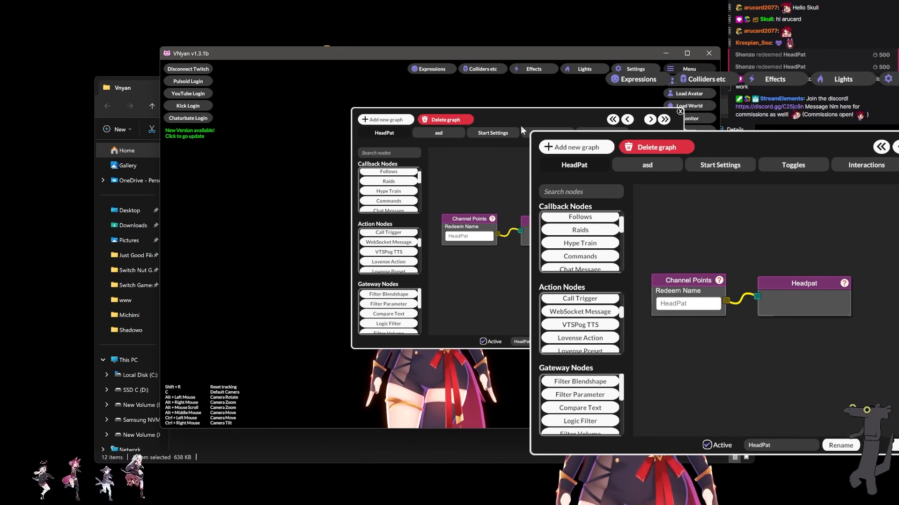
scroll(404, 259, "up", 10)
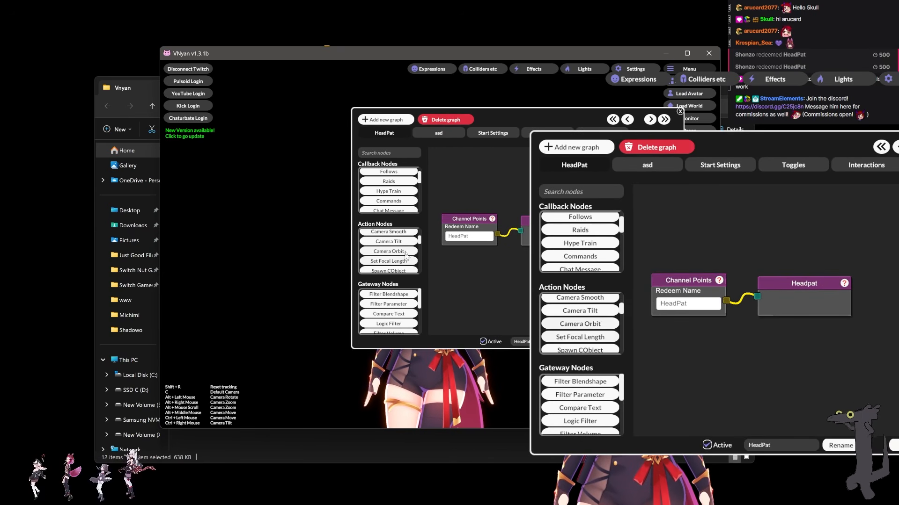
left_click(445, 132)
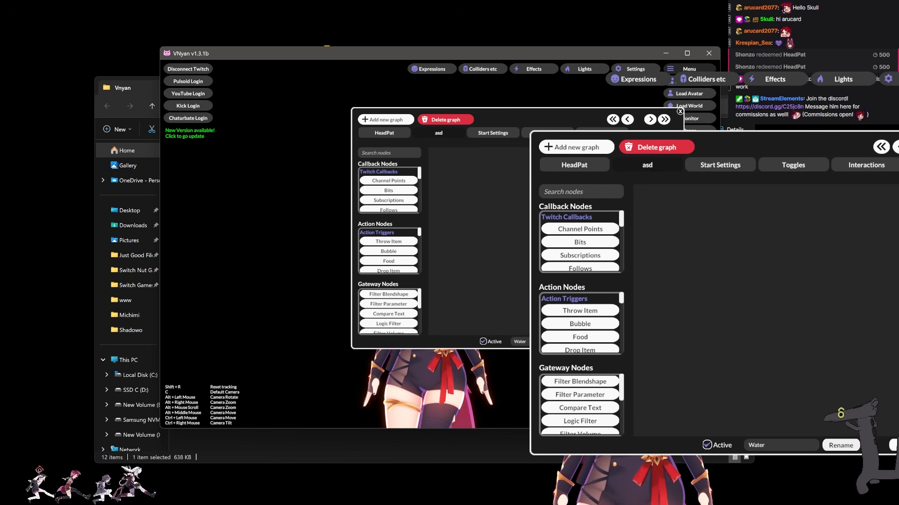
left_click(400, 182)
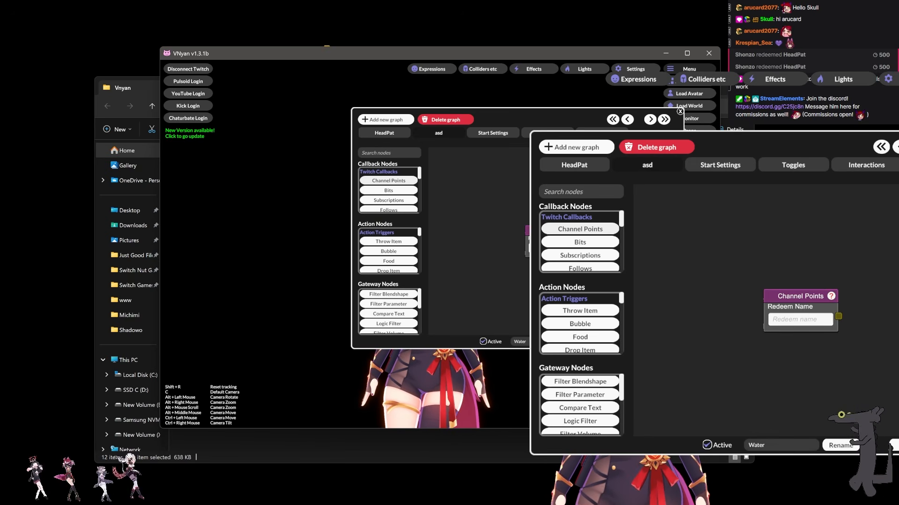
left_click_drag(536, 229, 481, 218)
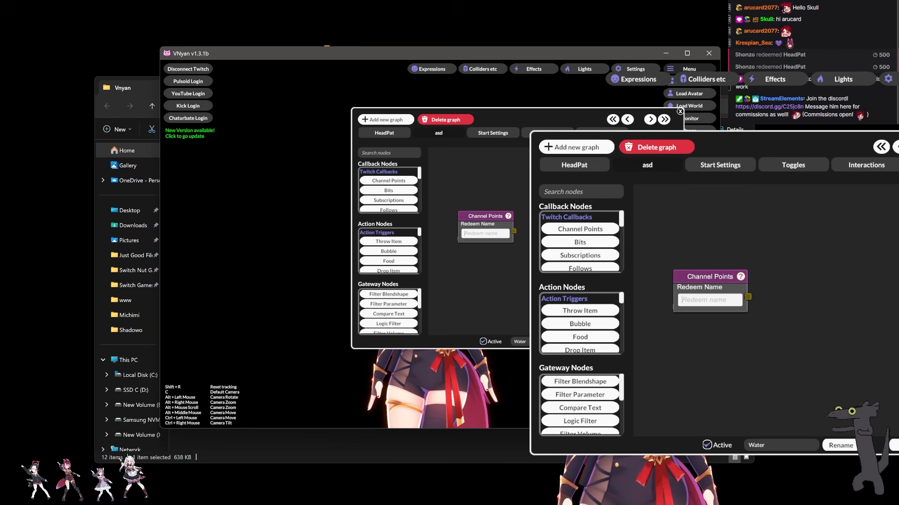
Find the Hydrate reward in Twitch's Power-ups & Rewards list and set the Channel Points node's redeem name to Hydrate
left_click(747, 148)
scroll(824, 95, "down", 3)
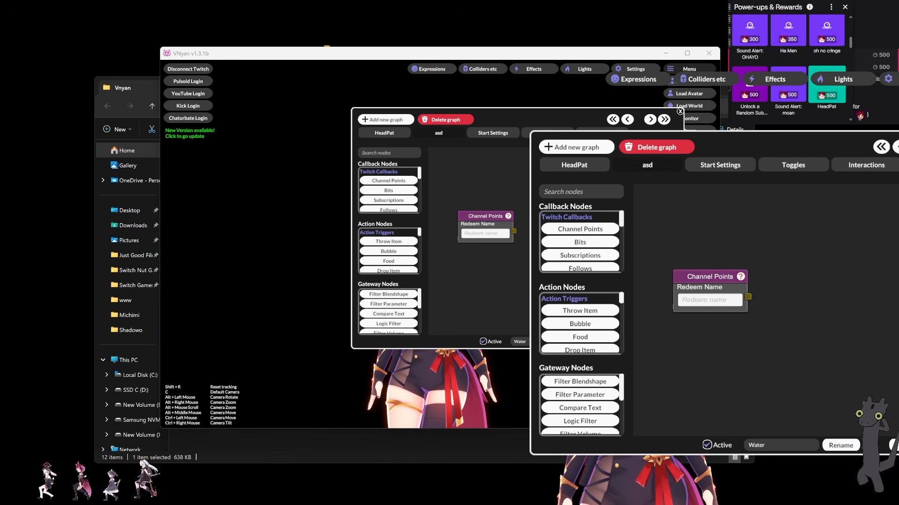
scroll(807, 52, "down", 1)
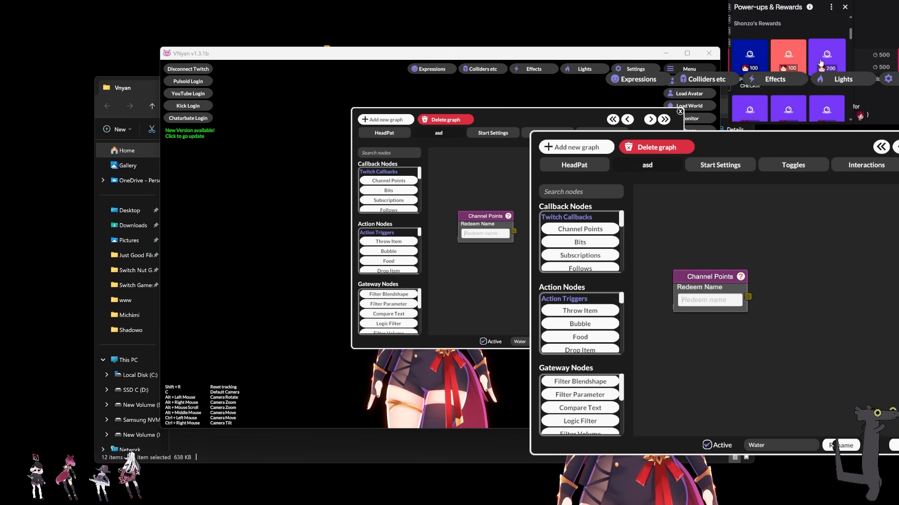
scroll(807, 44, "down", 3)
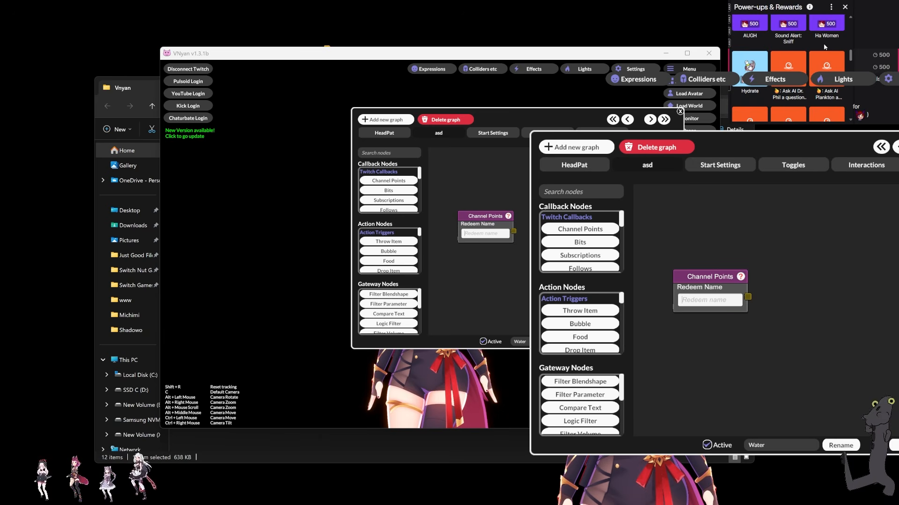
scroll(801, 43, "down", 4)
scroll(775, 53, "up", 2)
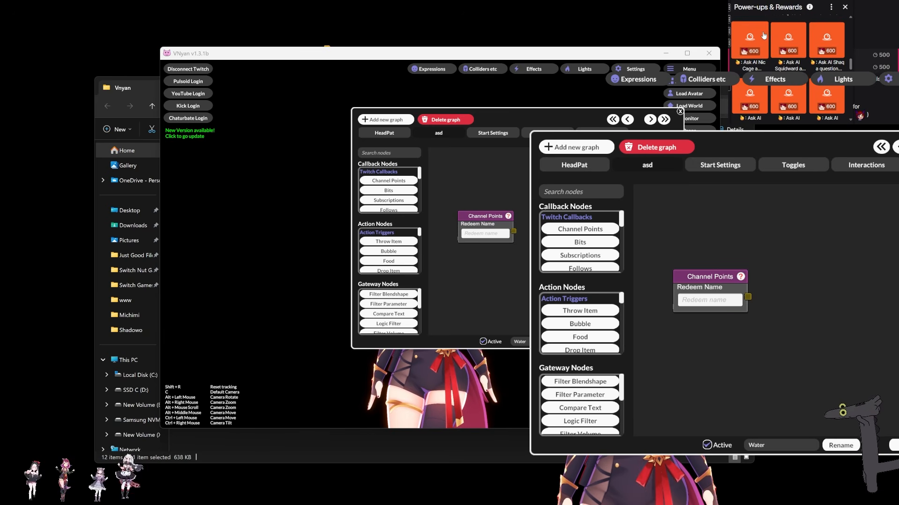
left_click(486, 233)
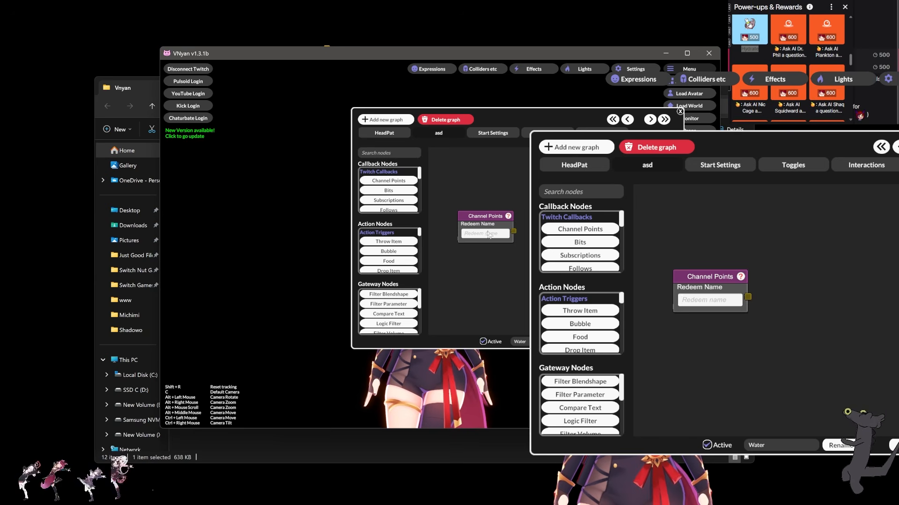
type("Hydrate")
left_click_drag(480, 219, 471, 225)
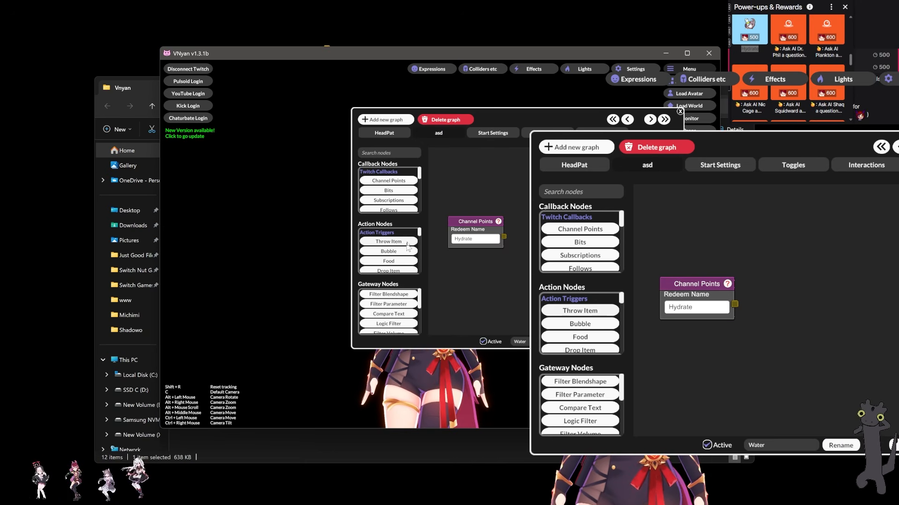
Browse the action nodes, add a Throw Item node to the graph and place it beside the Hydrate Channel Points node
scroll(408, 247, "down", 3)
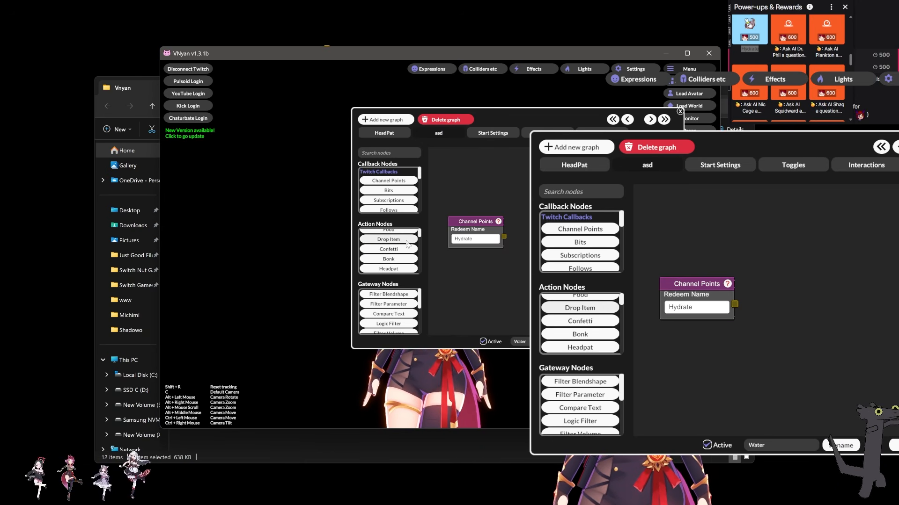
scroll(408, 245, "down", 5)
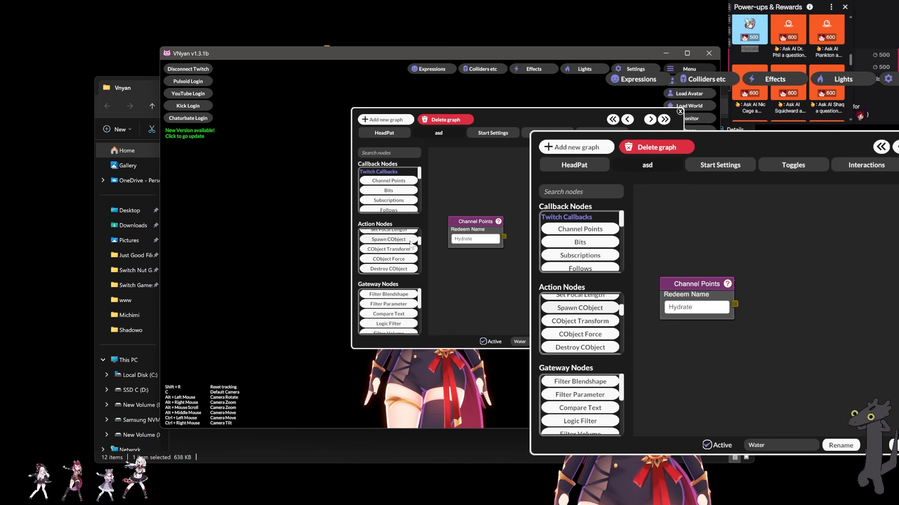
scroll(410, 244, "down", 5)
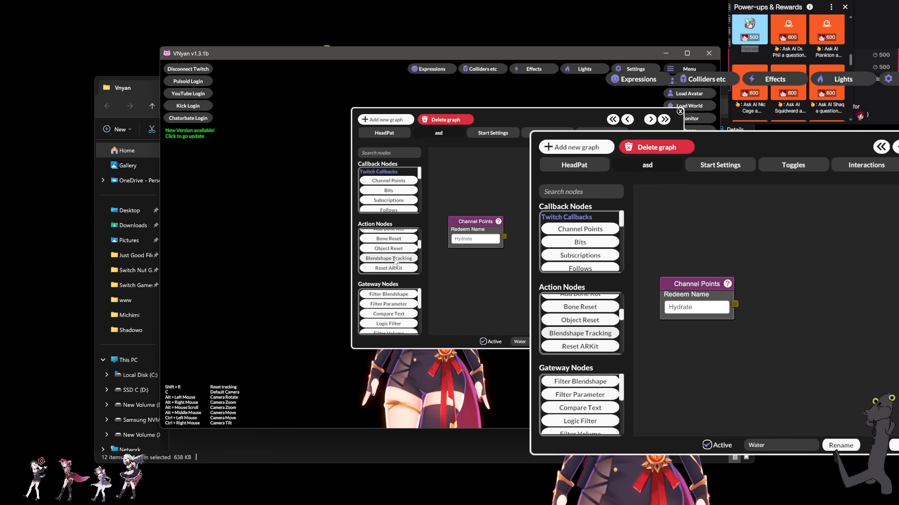
left_click(389, 259)
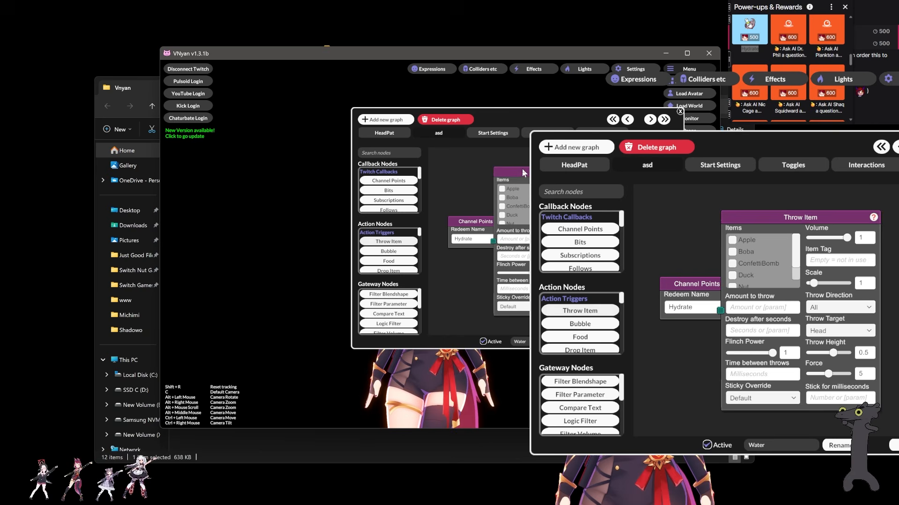
left_click_drag(524, 173, 572, 171)
left_click_drag(472, 223, 462, 222)
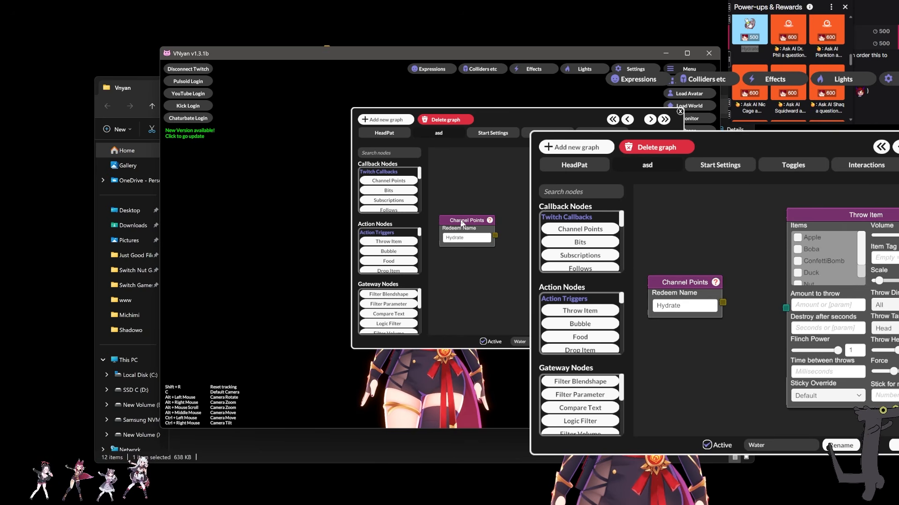
Add a Bubble action node to read its help description and delete the node
left_click(389, 252)
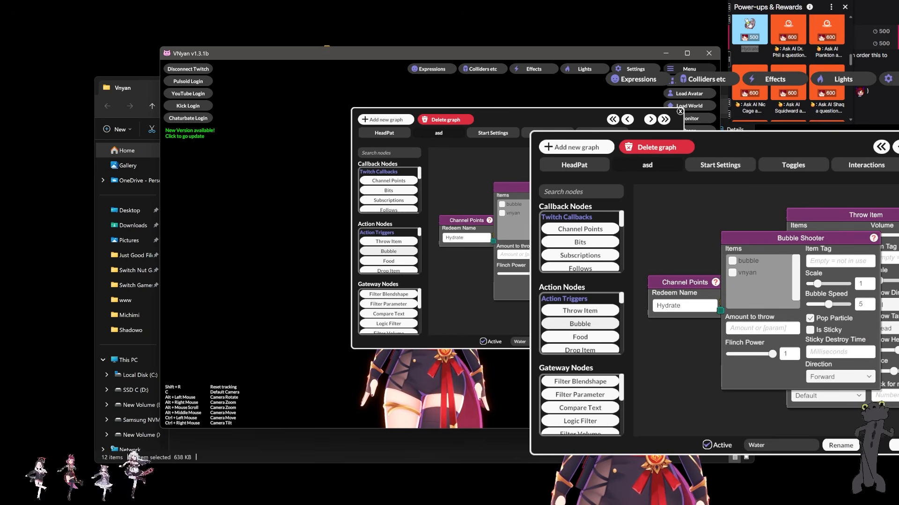
left_click(872, 238)
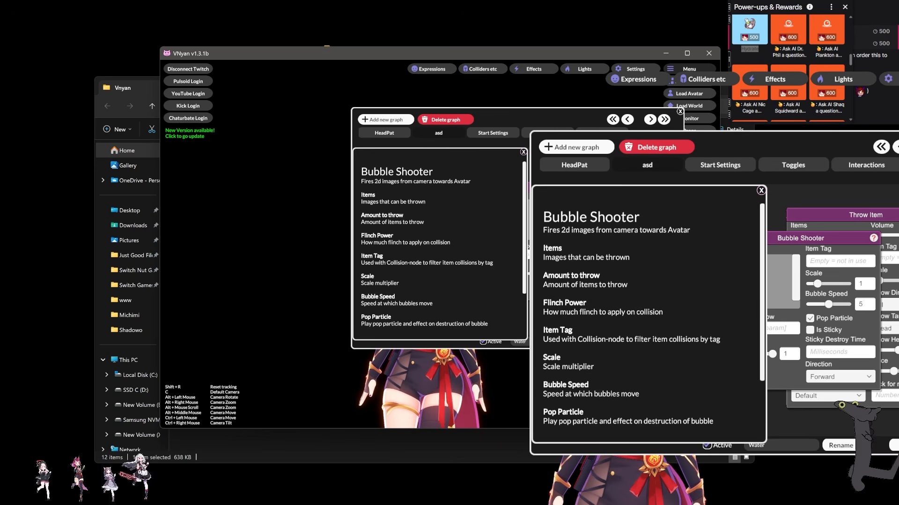
left_click(523, 152)
right_click(795, 239)
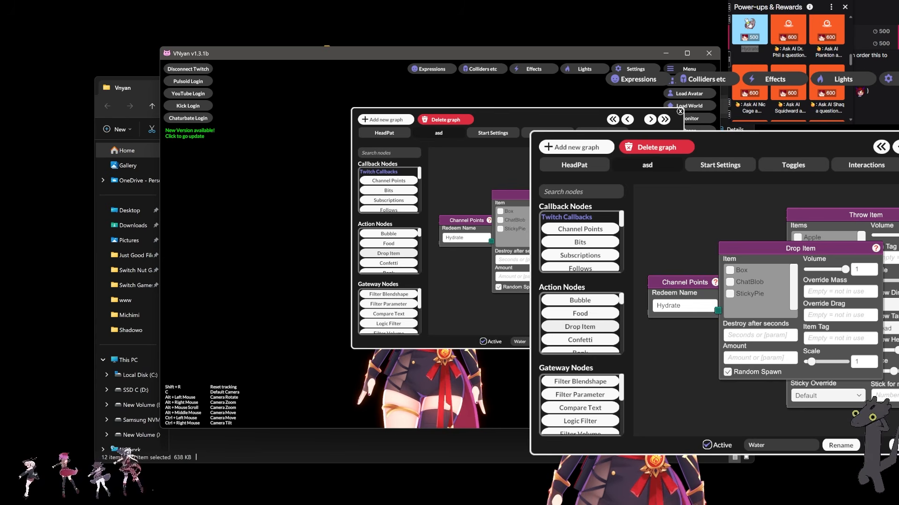
Read the help description of a Drop Item node and delete the node from the graph
left_click(876, 248)
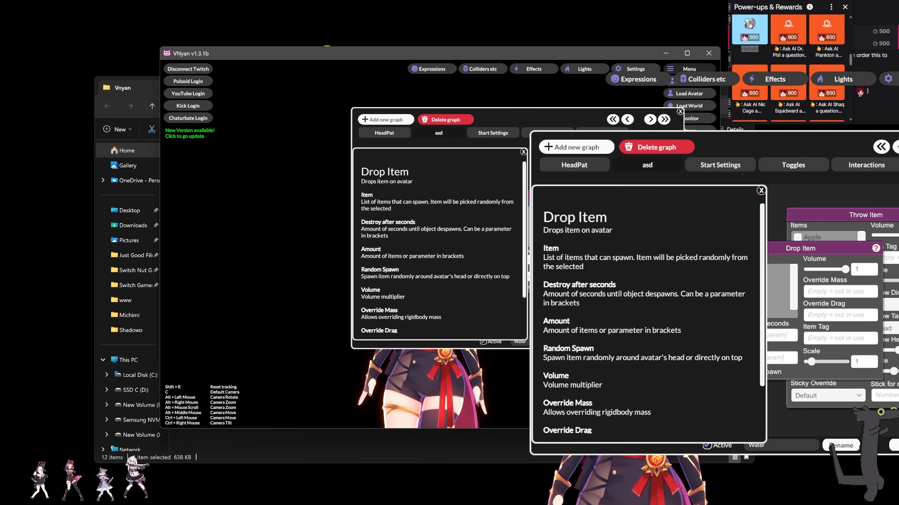
left_click(524, 153)
right_click(809, 248)
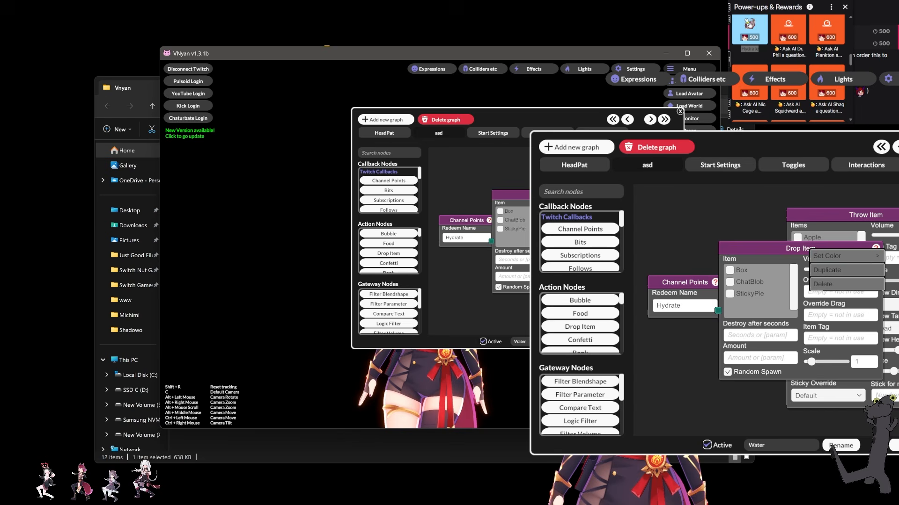
left_click(832, 284)
Check the HeadPat graph for reference and rename the asd graph to Water
scroll(398, 258, "down", 2)
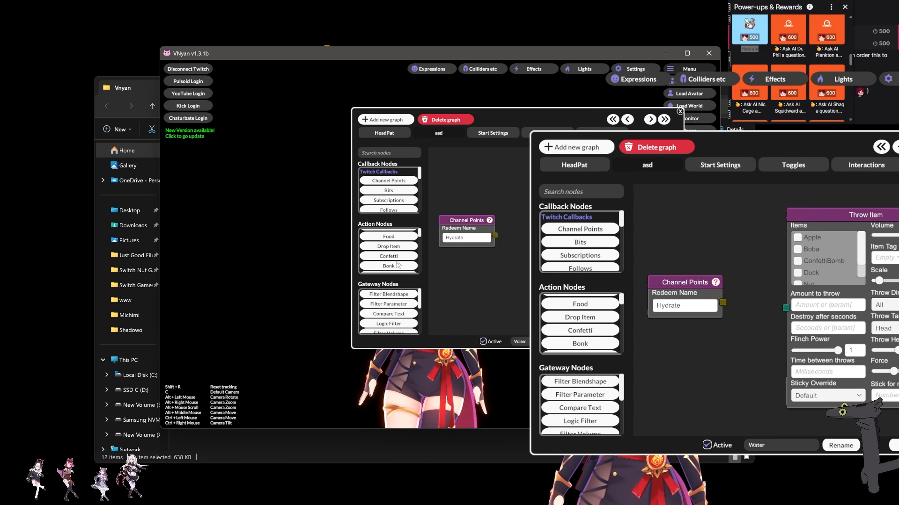
scroll(402, 260, "down", 2)
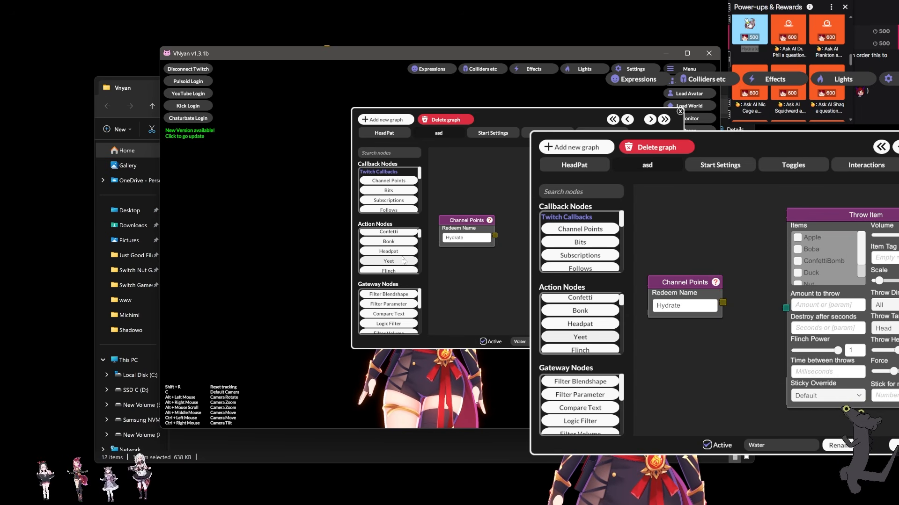
left_click(384, 133)
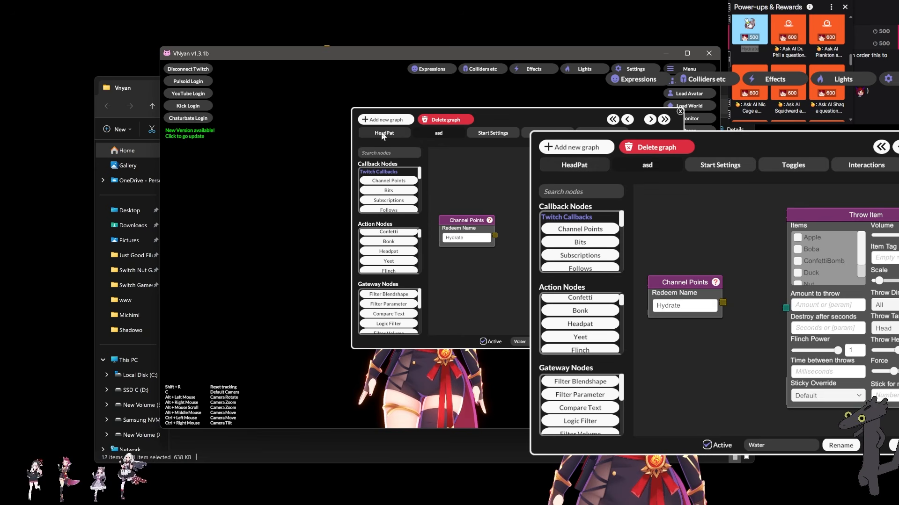
left_click(585, 221)
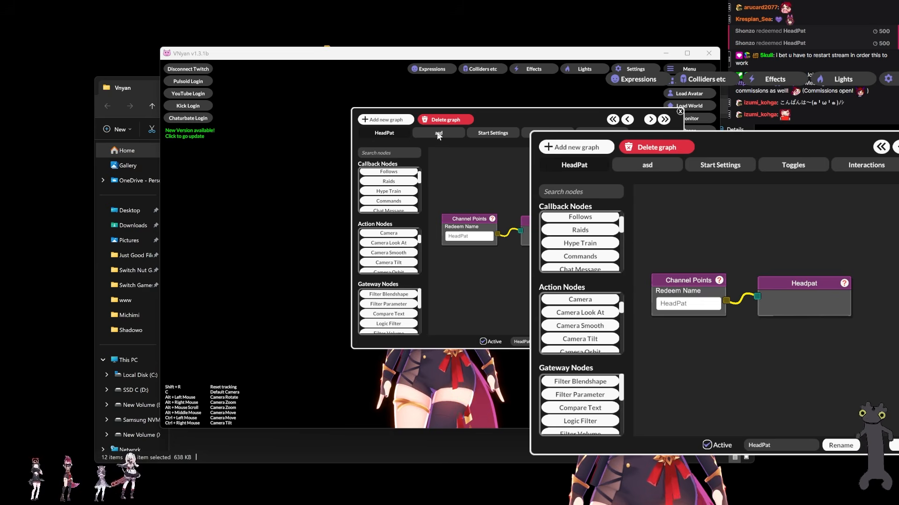
left_click(438, 133)
left_click(582, 342)
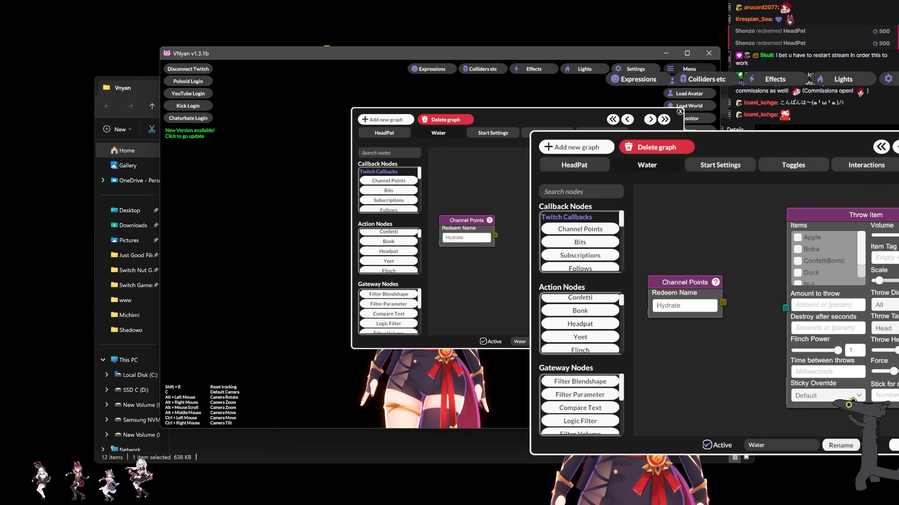
Connect the Hydrate Channel Points node to the Throw Item node and select Boba as the item to throw
left_click_drag(495, 235, 541, 239)
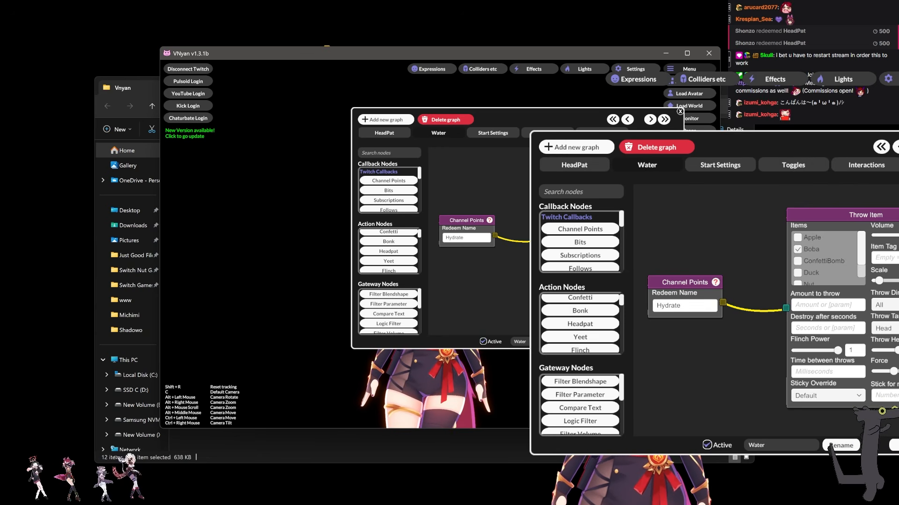
left_click_drag(613, 170, 586, 170)
With the Throw Item help open alongside, set the node's amount to throw to 5 and its destroy time to 4 seconds
left_click(627, 171)
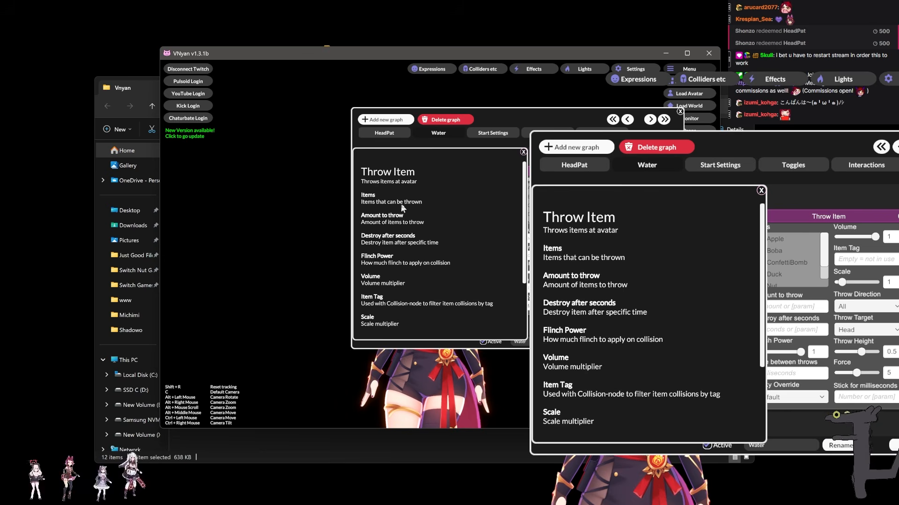
left_click_drag(428, 161, 365, 162)
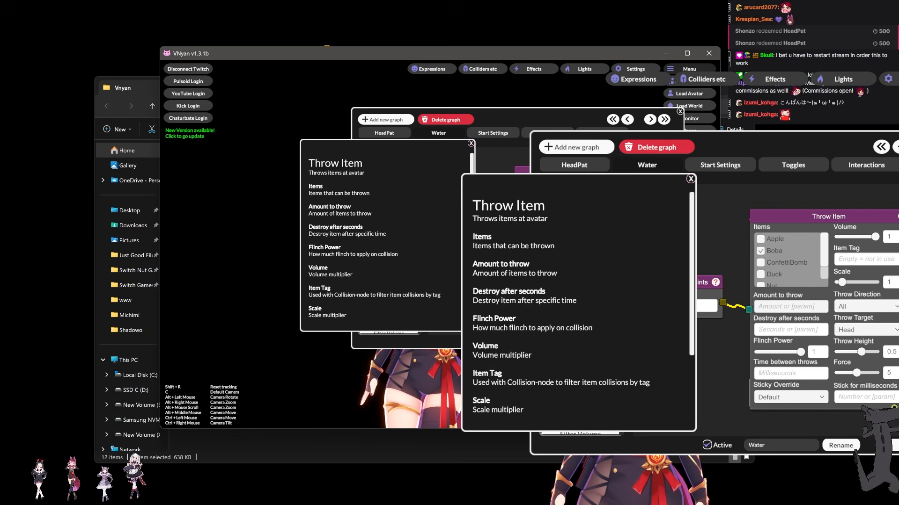
type("5")
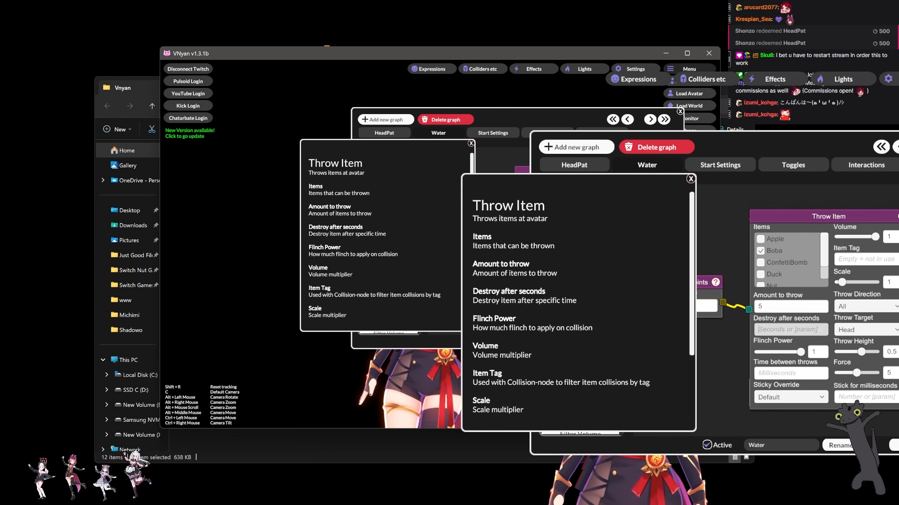
type("2")
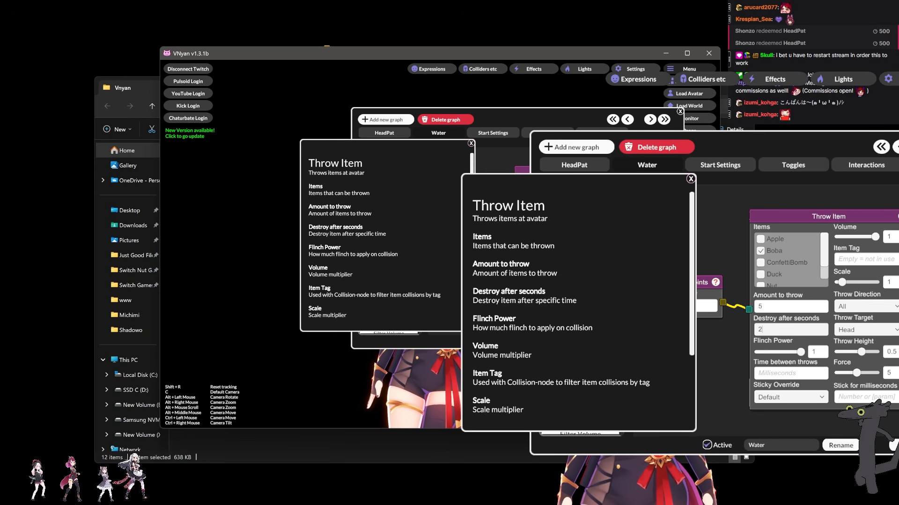
key("BackSpace")
type("4")
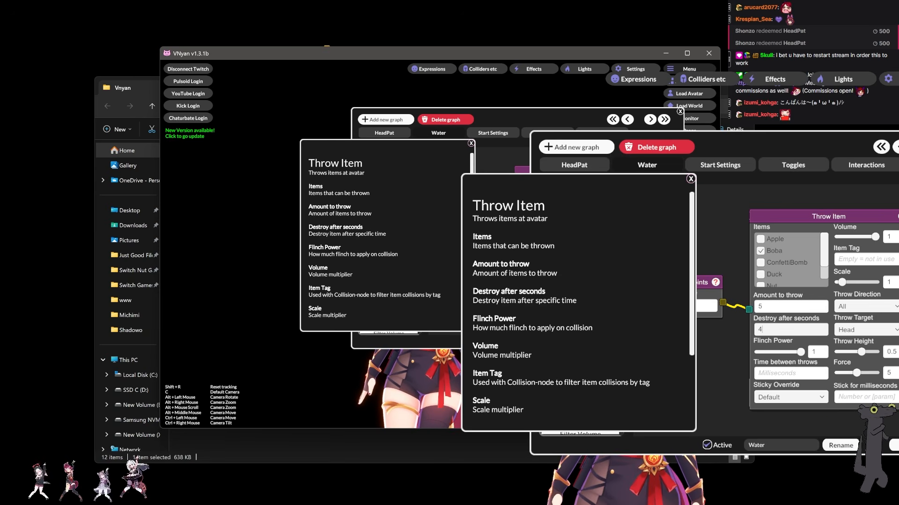
Read further through the Throw Item help and set the node's Scale to 4
scroll(395, 248, "down", 1)
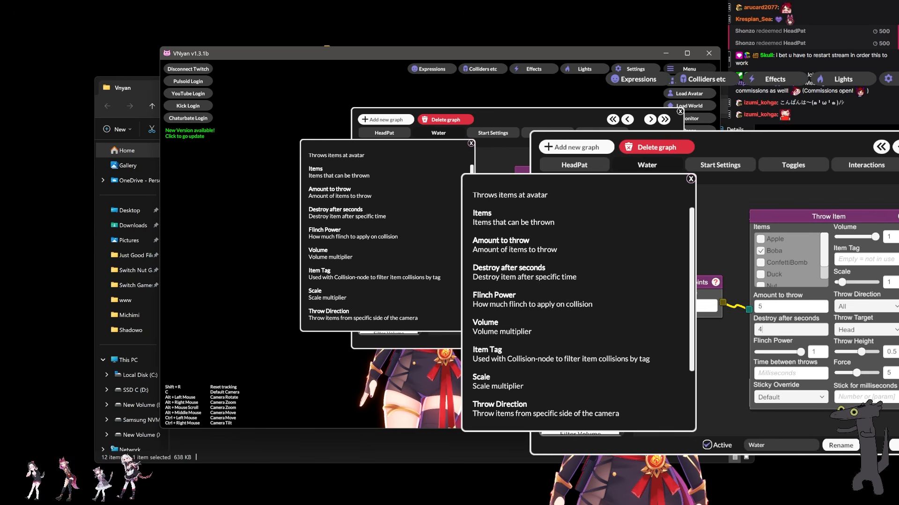
mouse_move(646, 281)
left_mouse_down()
mouse_move(651, 293)
mouse_move(642, 284)
left_mouse_up()
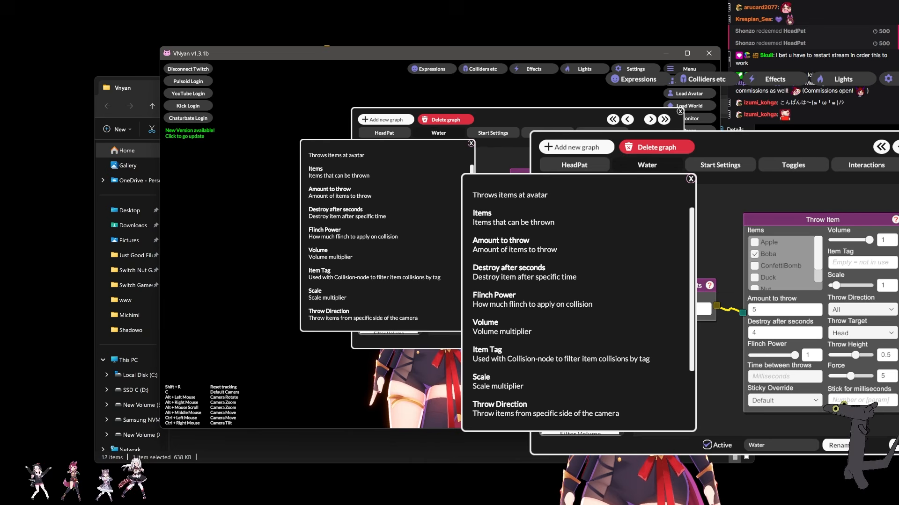
scroll(380, 263, "down", 2)
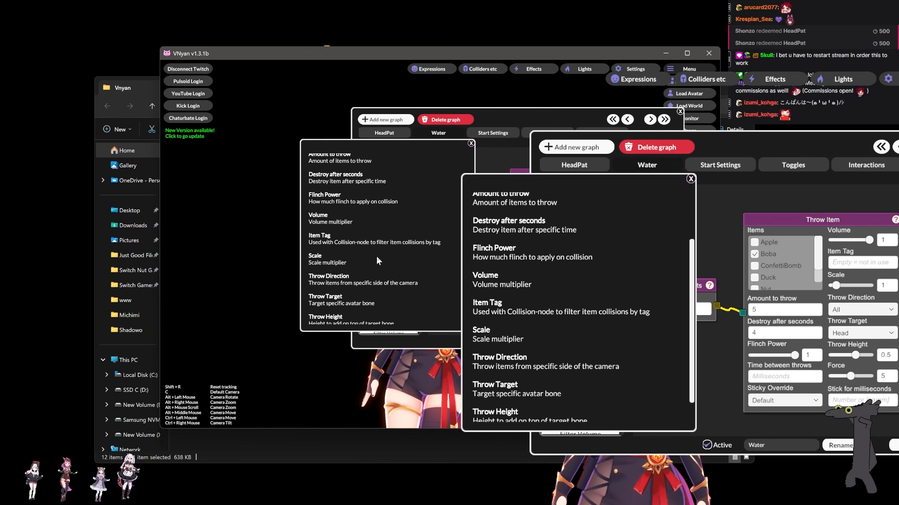
scroll(379, 263, "down", 1)
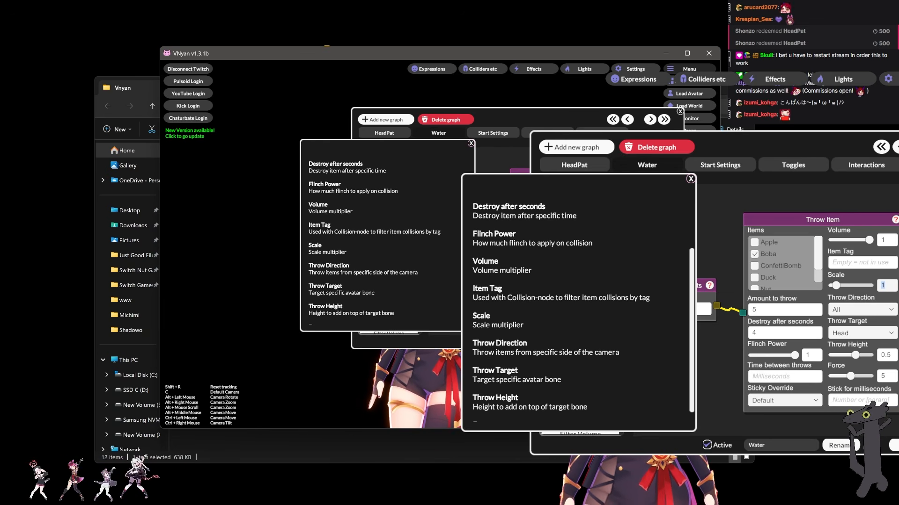
type("4")
Review the Throw Direction and Throw Target options of the Throw Item node, keeping All and Head
left_click(862, 310)
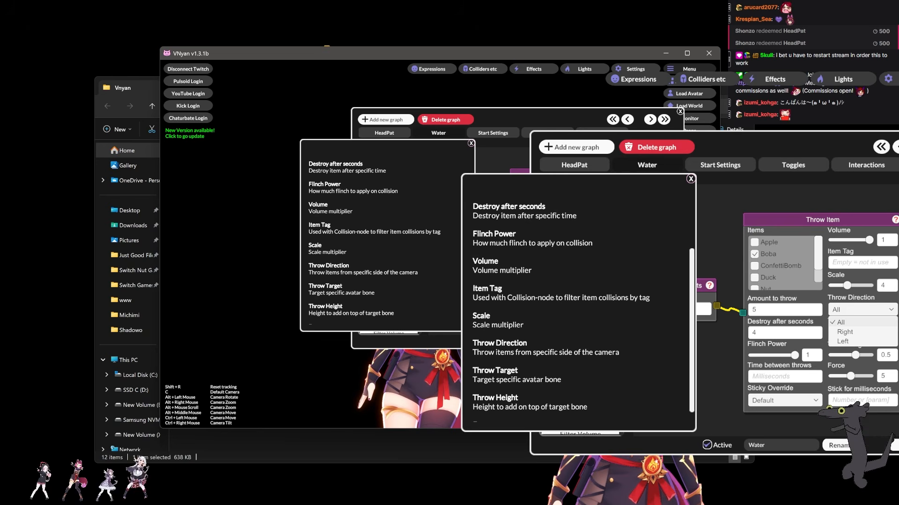
left_click(862, 311)
left_click(862, 333)
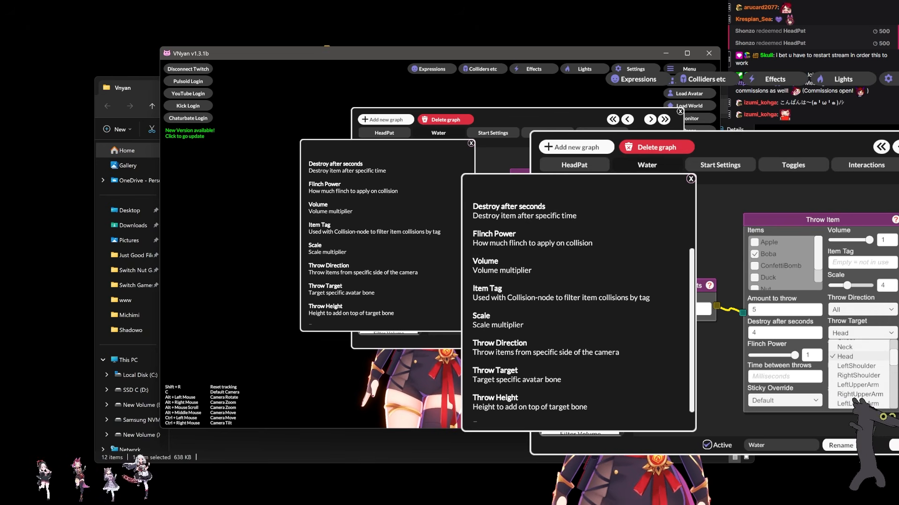
left_click(857, 357)
scroll(861, 359, "down", 4)
scroll(861, 359, "up", 4)
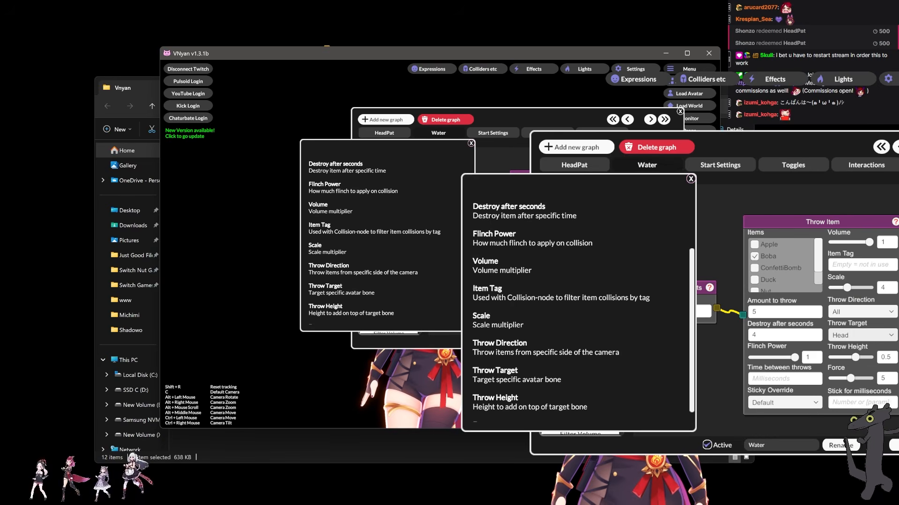
Start loading a graph over the active Water graph and accept the replacement prompt
scroll(387, 243, "down", 1)
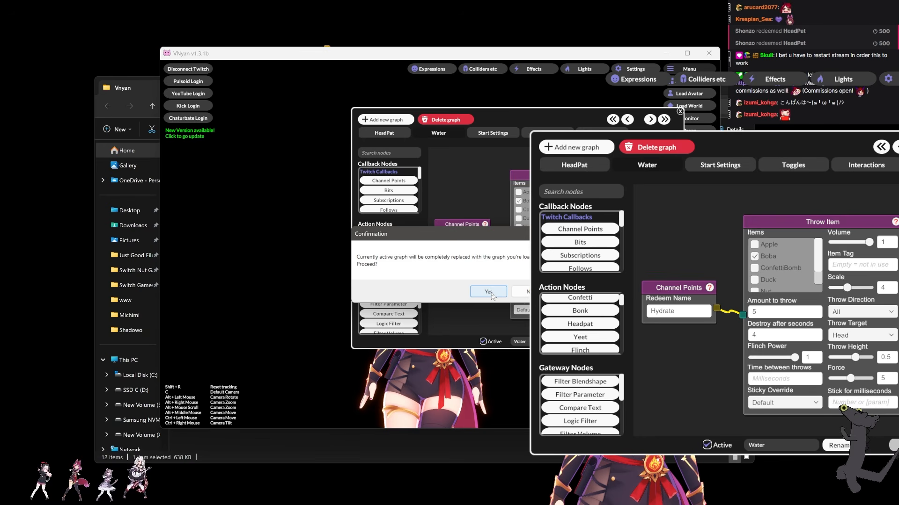
left_click(488, 292)
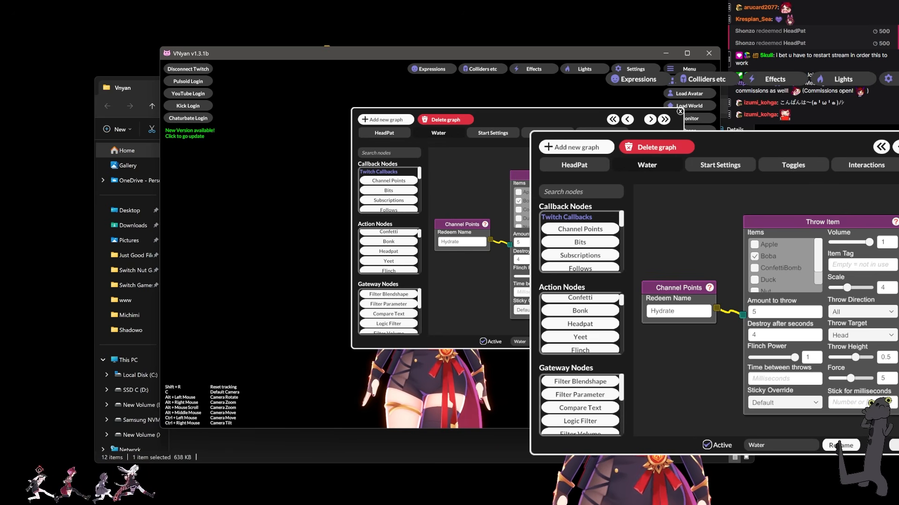
Check the Active option on the HeadPat and Water graphs, and move the node graph window away from the avatar
left_click_drag(549, 176, 563, 174)
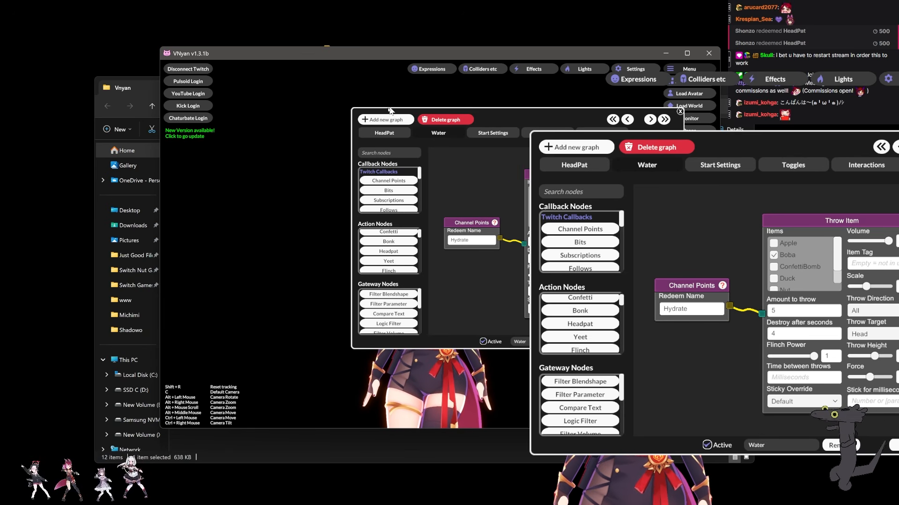
left_click(380, 134)
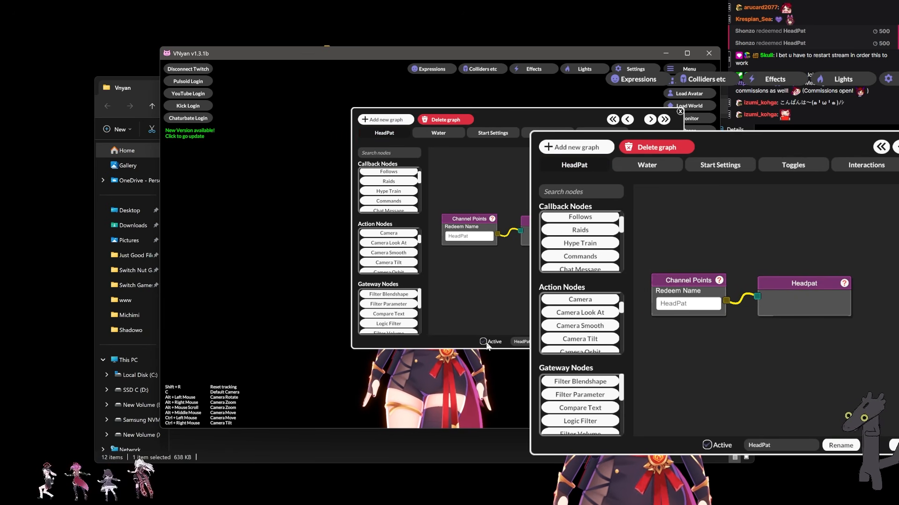
left_click(438, 133)
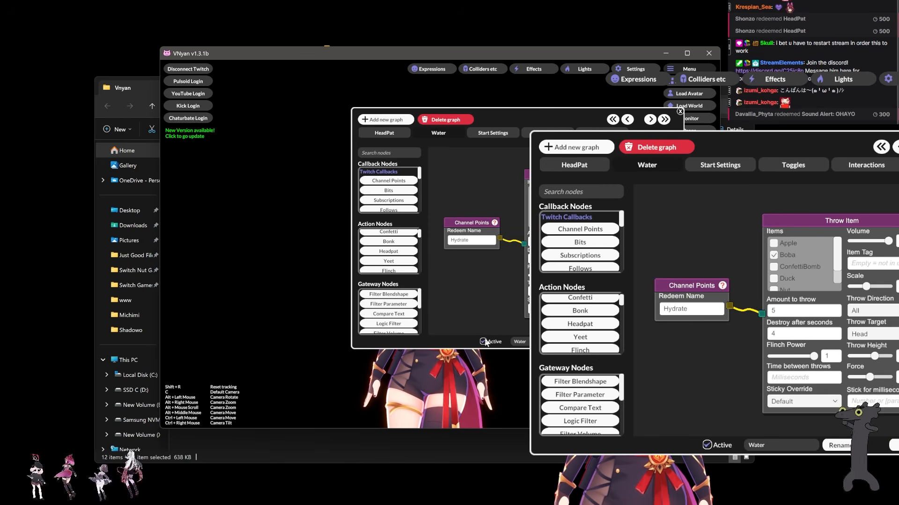
scroll(478, 289, "down", 3)
scroll(478, 290, "up", 3)
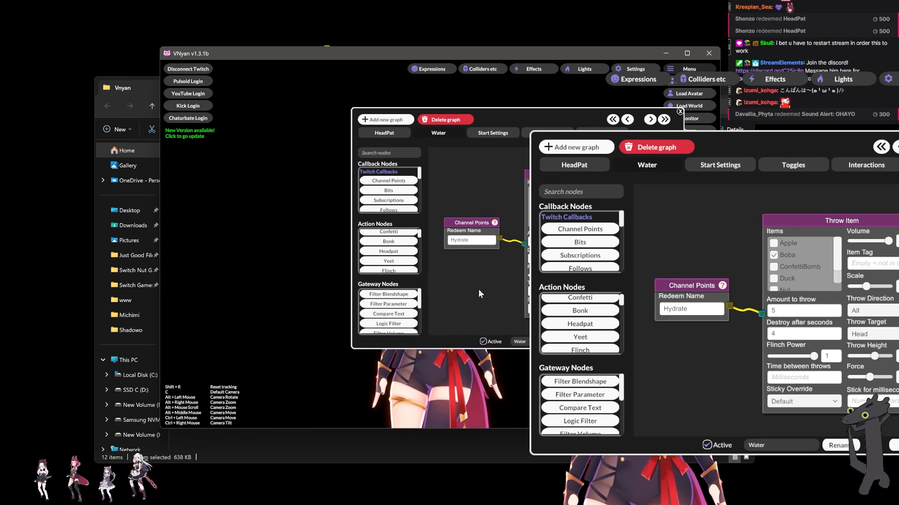
left_click_drag(516, 132, 648, 107)
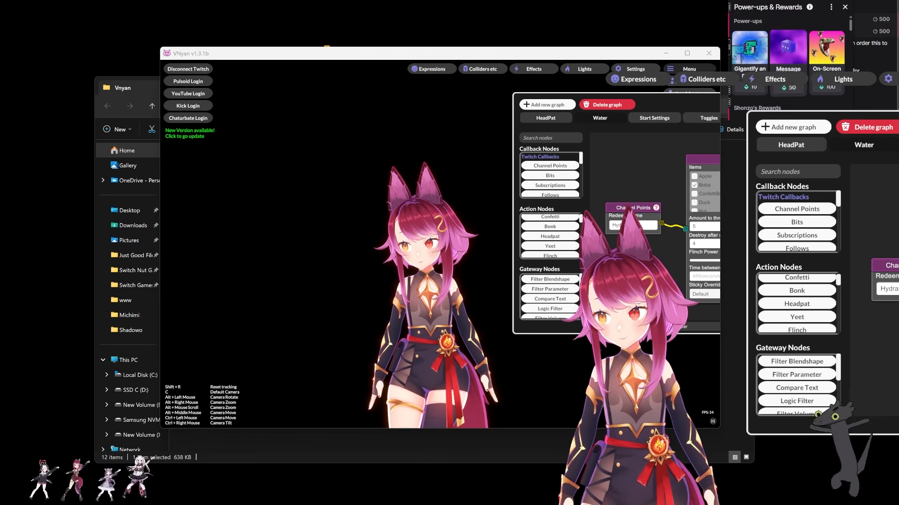
Check the Hydrate reward in the Twitch channel rewards list and close the rewards view
scroll(789, 61, "down", 3)
scroll(791, 84, "down", 2)
left_click(791, 86)
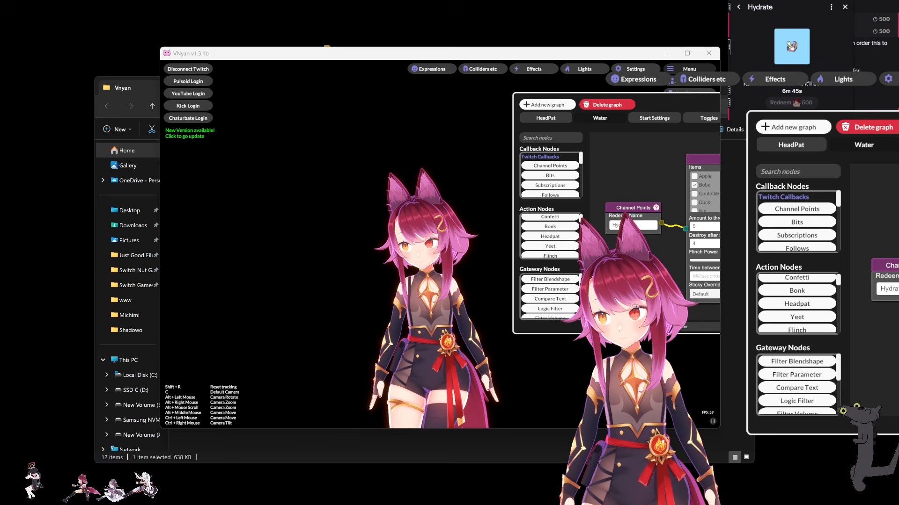
left_click(845, 7)
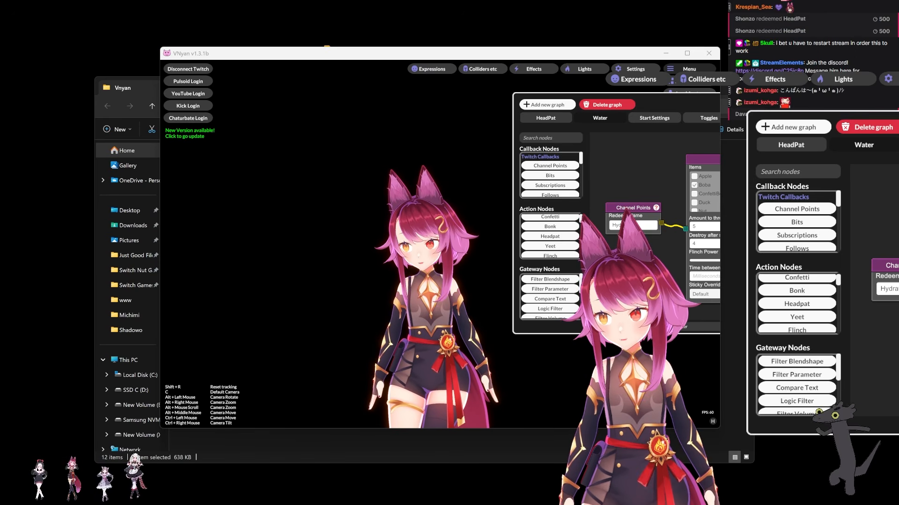
Set the Redeem Name of the Water graph's Channel Points node to ThrowBoba
left_click(639, 226)
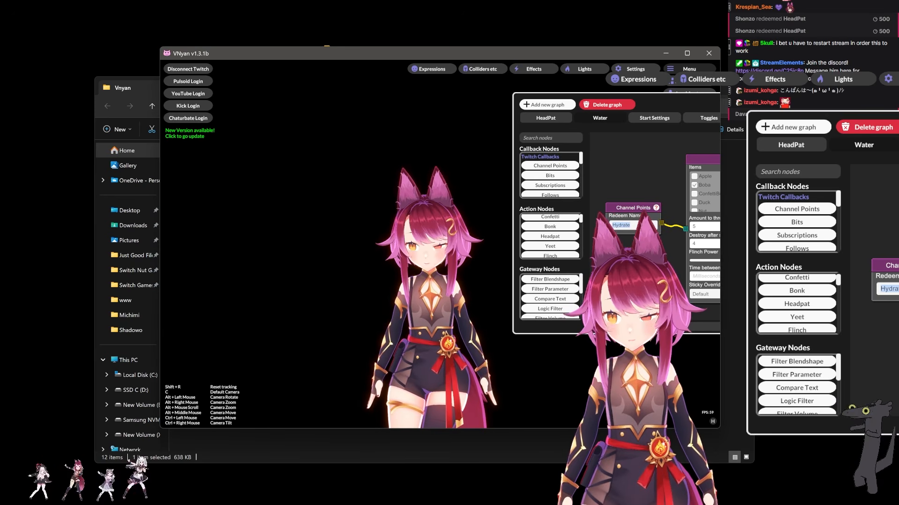
key("BackSpace")
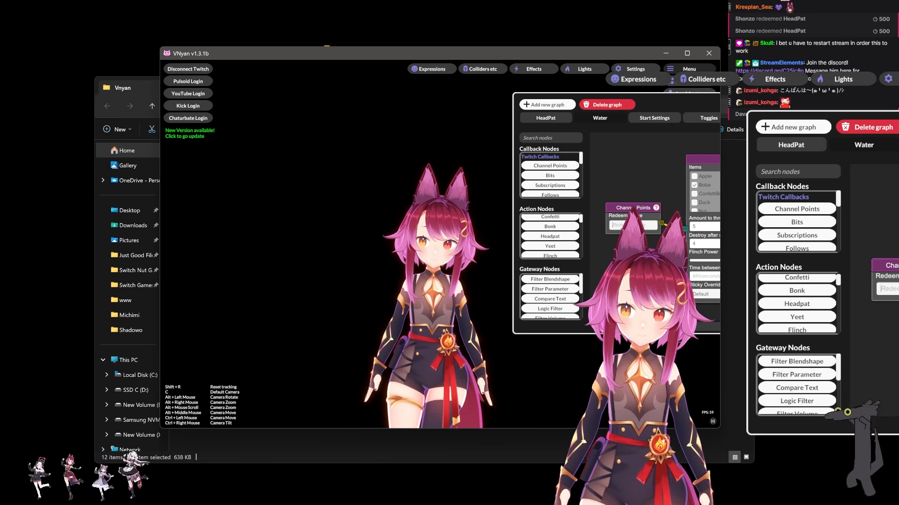
type("Throw")
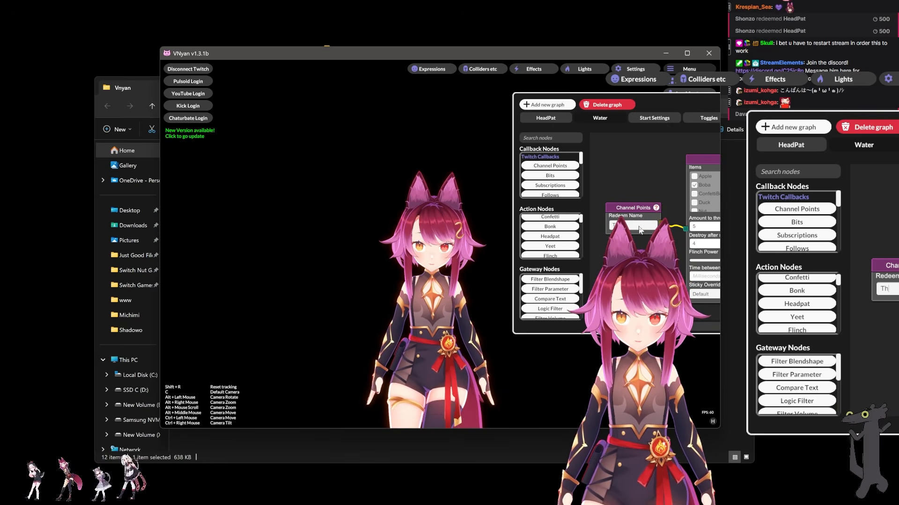
type("Boba")
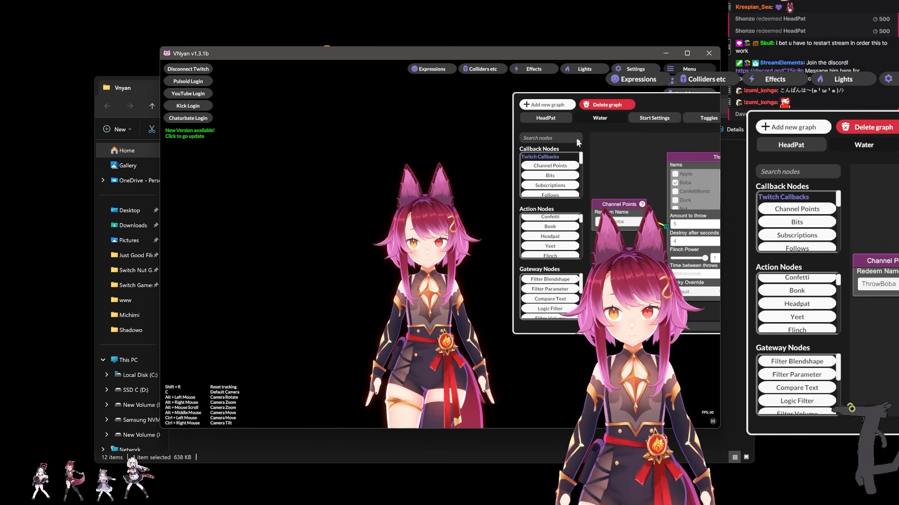
Create a Twitch redeem titled ThrowBoba with a channel point cost of 200 and save it
left_click_drag(636, 99, 366, 105)
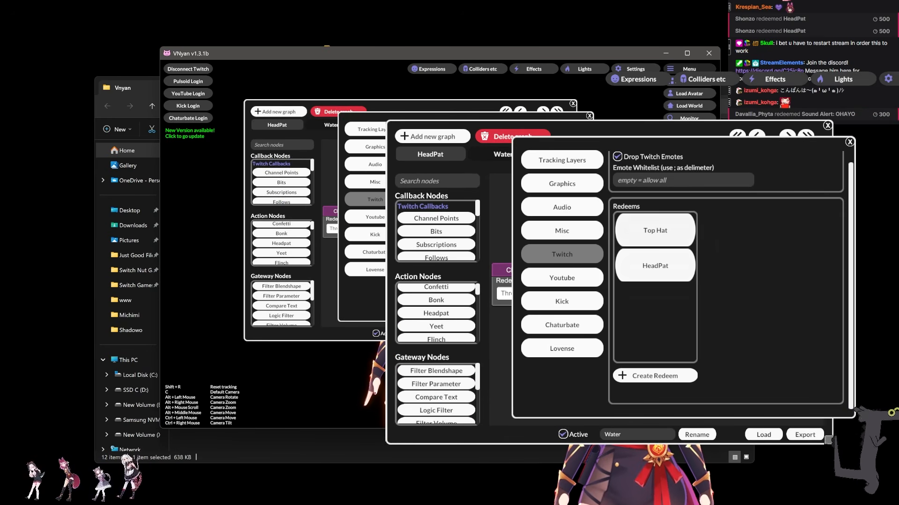
left_click(655, 375)
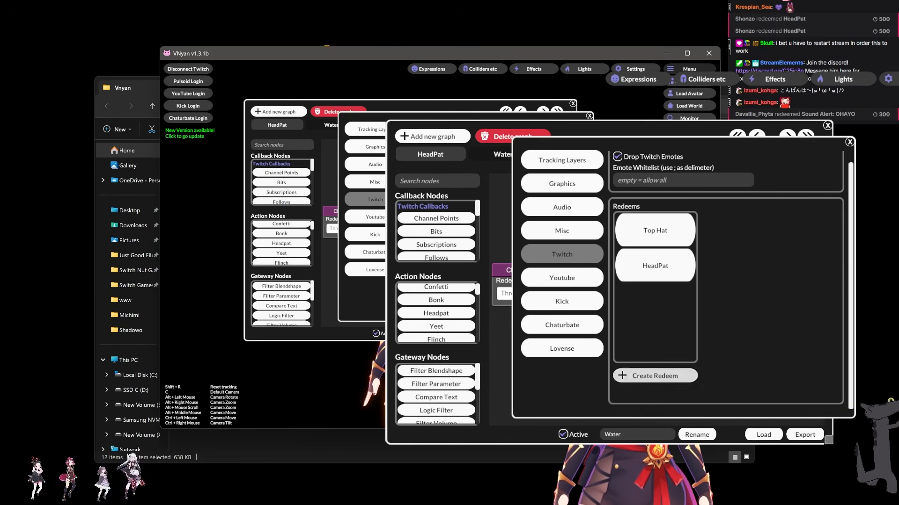
left_click(655, 301)
left_click(737, 243)
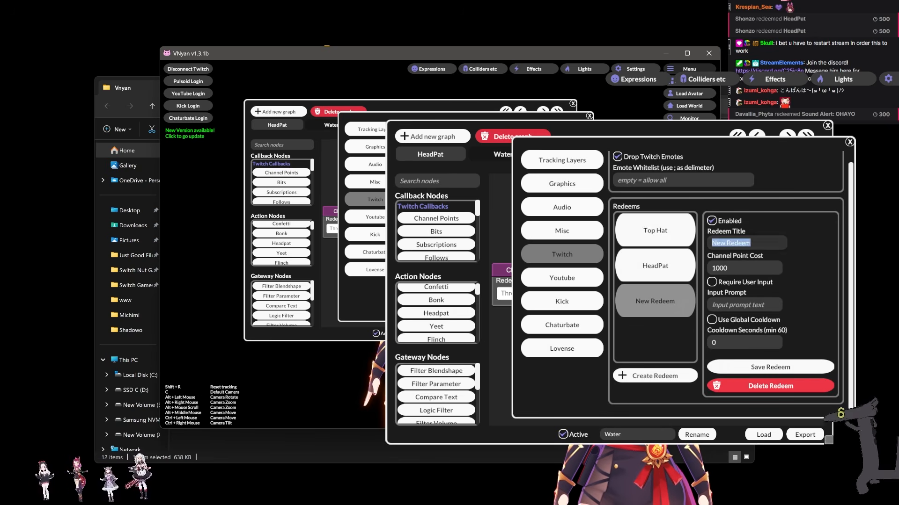
type("ThrowBoba")
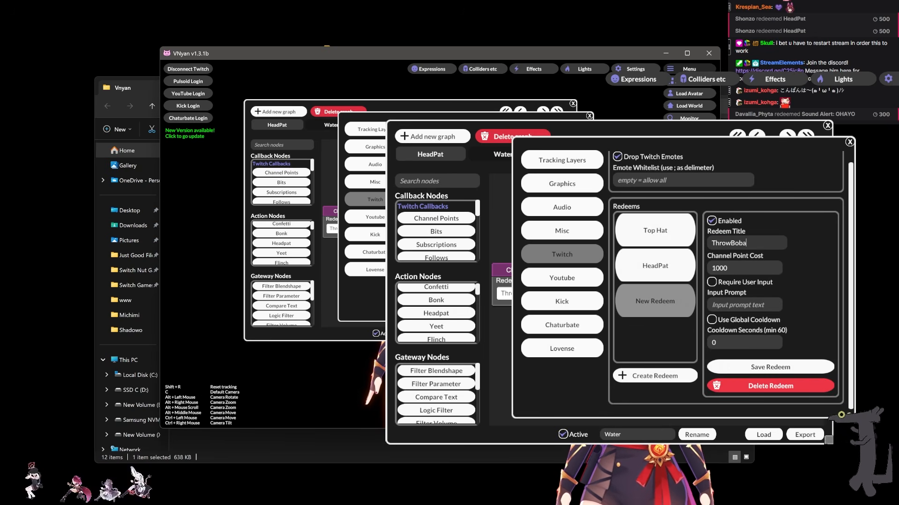
key("Tab")
type("2")
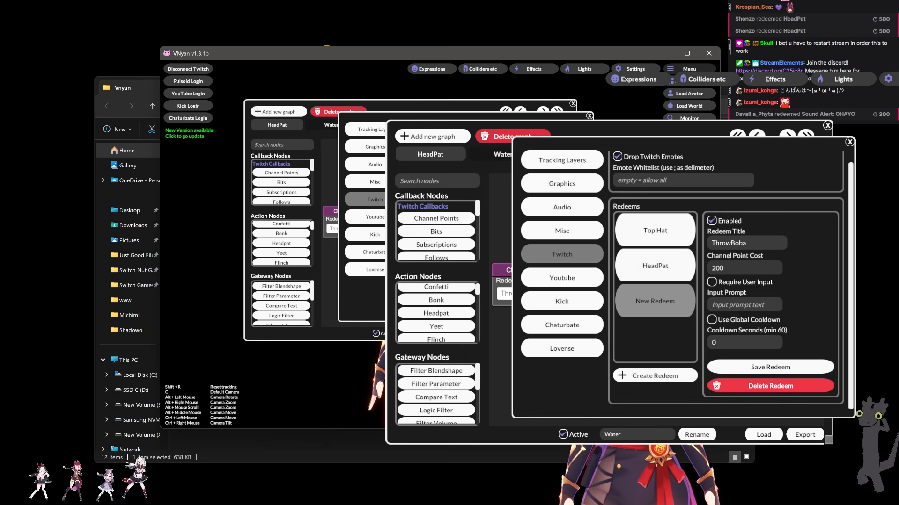
left_click(770, 367)
scroll(770, 367, "up", 2)
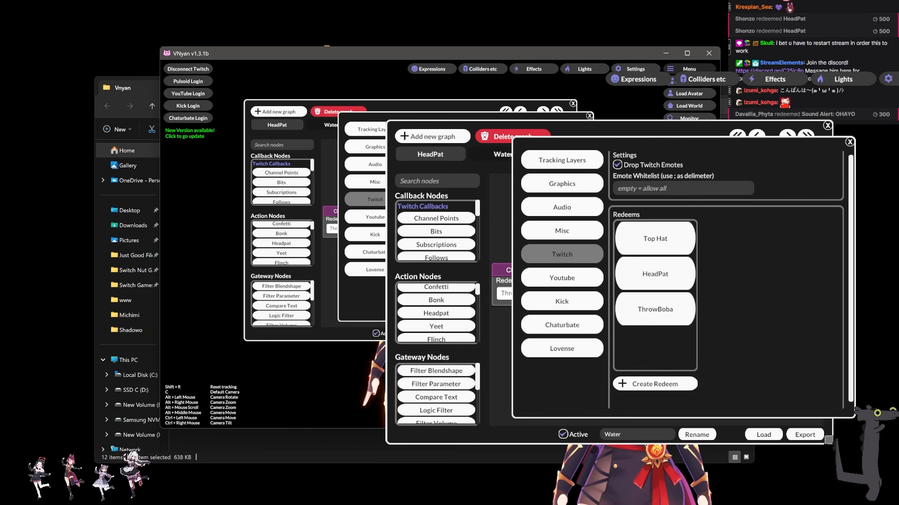
scroll(770, 368, "down", 2)
Move the Twitch settings and node graph windows apart so the avatar and the Throw Item node are in view
mouse_move(409, 116)
left_mouse_down()
mouse_move(547, 117)
mouse_move(420, 109)
left_mouse_up()
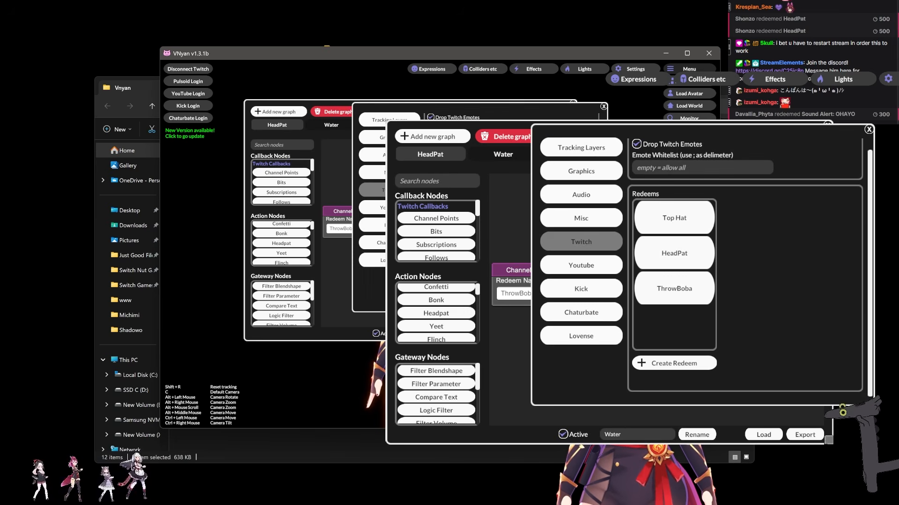
left_click_drag(577, 89, 496, 218)
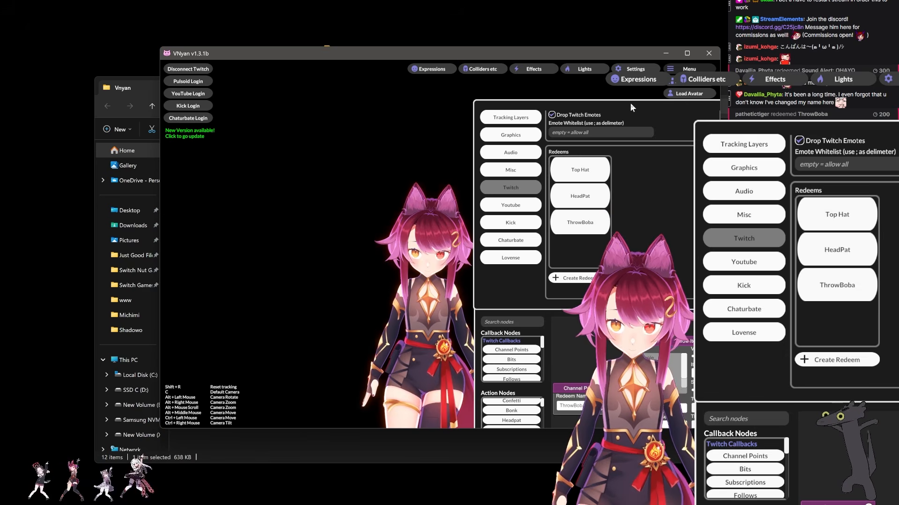
left_click_drag(631, 103, 583, 97)
left_click_drag(702, 284, 729, 241)
left_click_drag(600, 100, 674, 80)
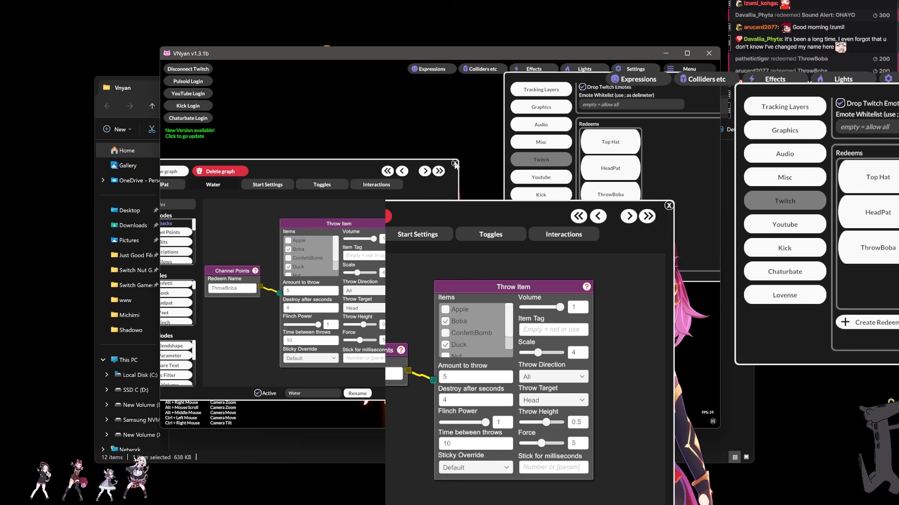
Close the node graph window and move the Twitch settings window back toward the middle
left_click(455, 164)
left_click_drag(668, 78, 450, 136)
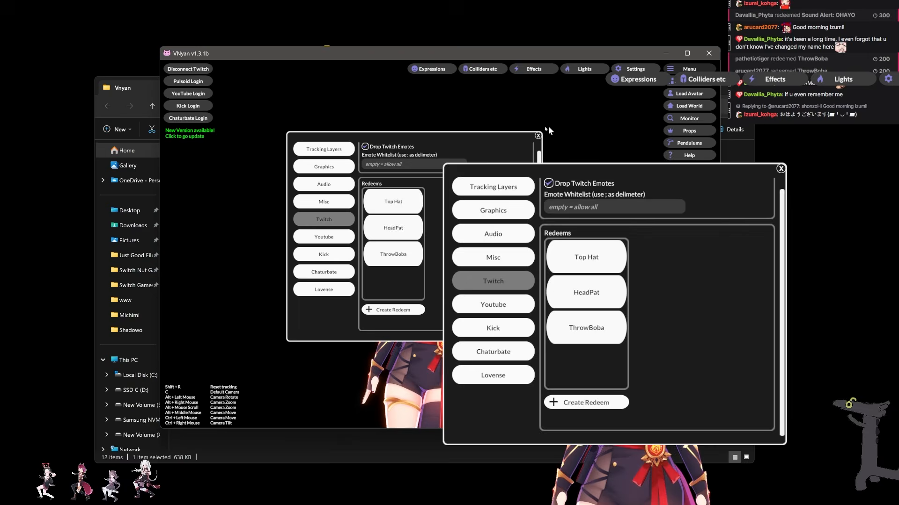
left_click(540, 134)
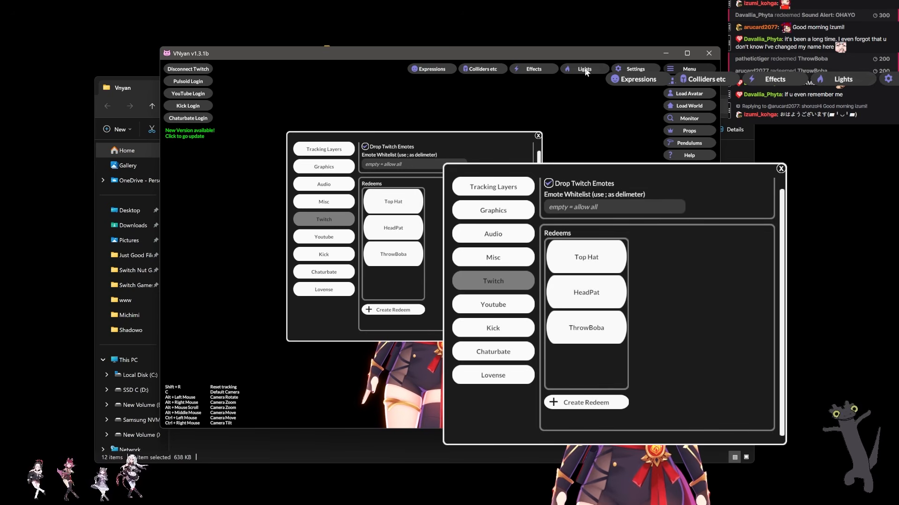
Look through the Tracking Layers and Misc settings and read the Camera Settings help
scroll(490, 161, "up", 2)
left_click(329, 150)
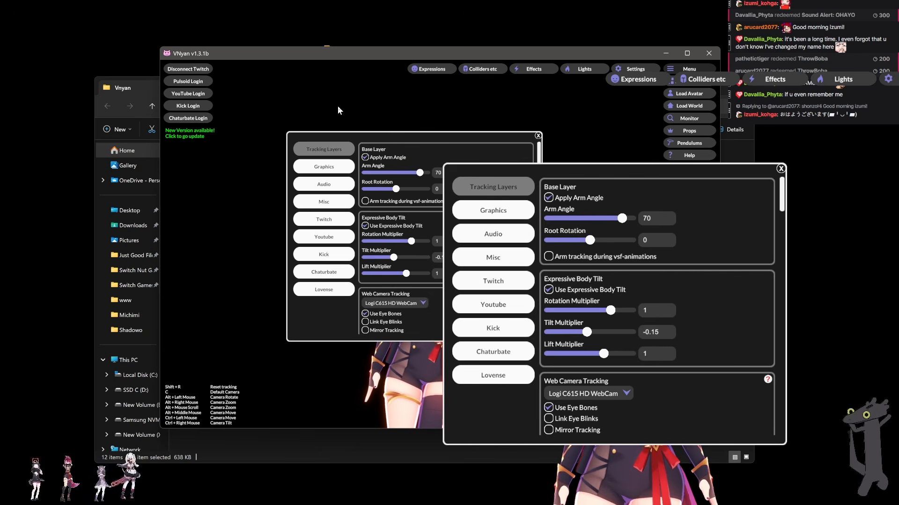
scroll(487, 202, "down", 3)
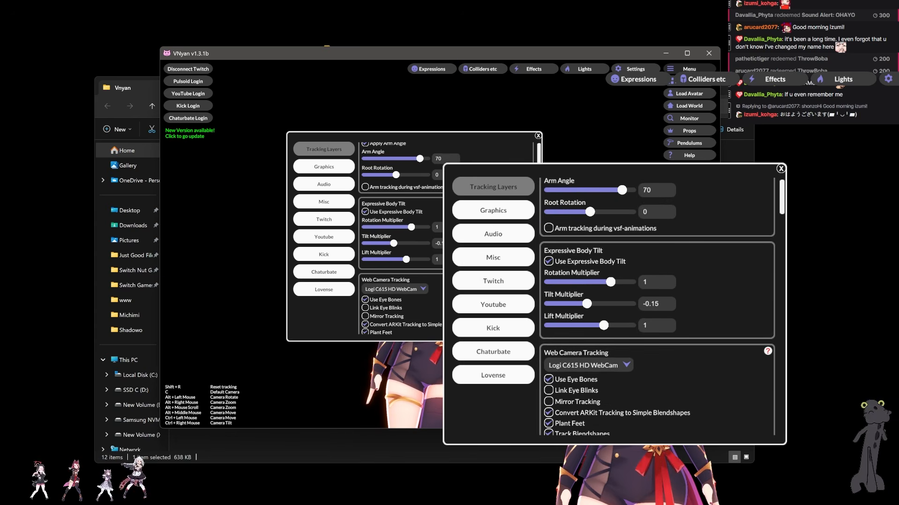
left_click(327, 202)
scroll(411, 212, "up", 2)
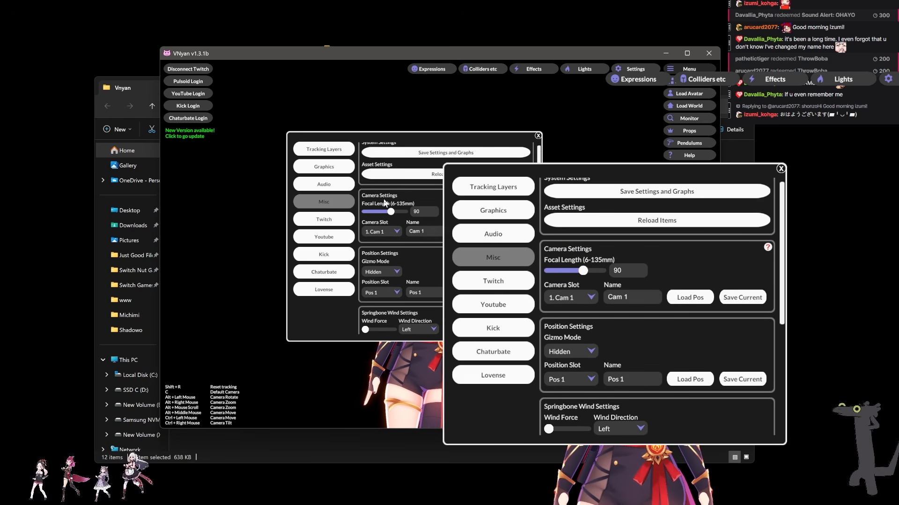
left_click(528, 194)
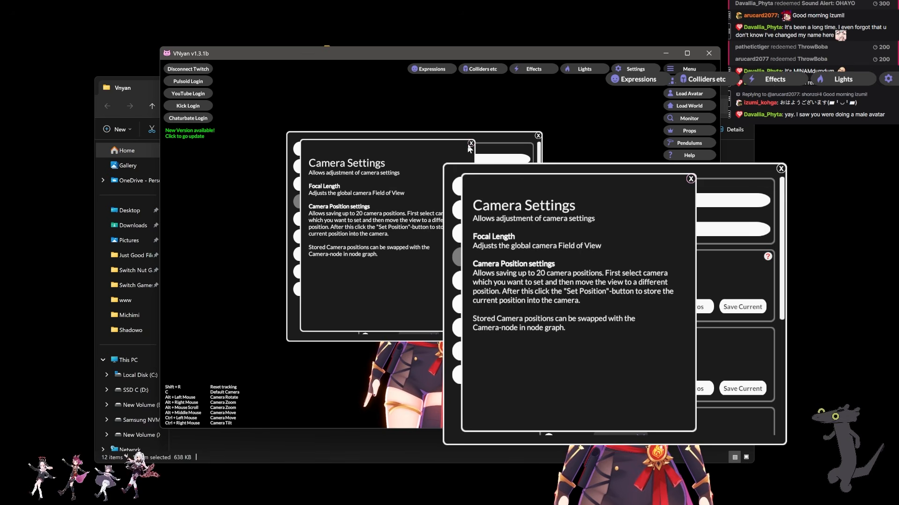
left_click(471, 145)
scroll(468, 150, "down", 3)
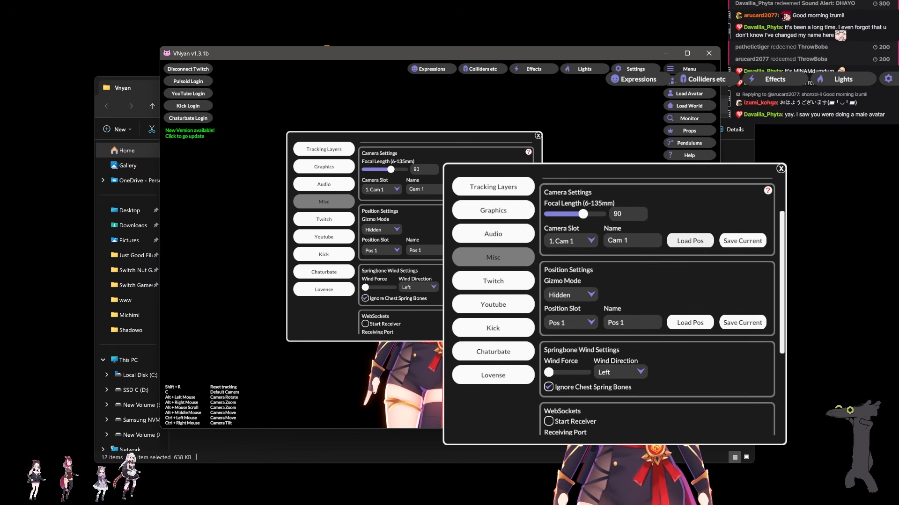
Save the settings and graphs from the Misc settings and dismiss the confirmation
scroll(445, 140, "up", 1)
left_click_drag(444, 139, 680, 150)
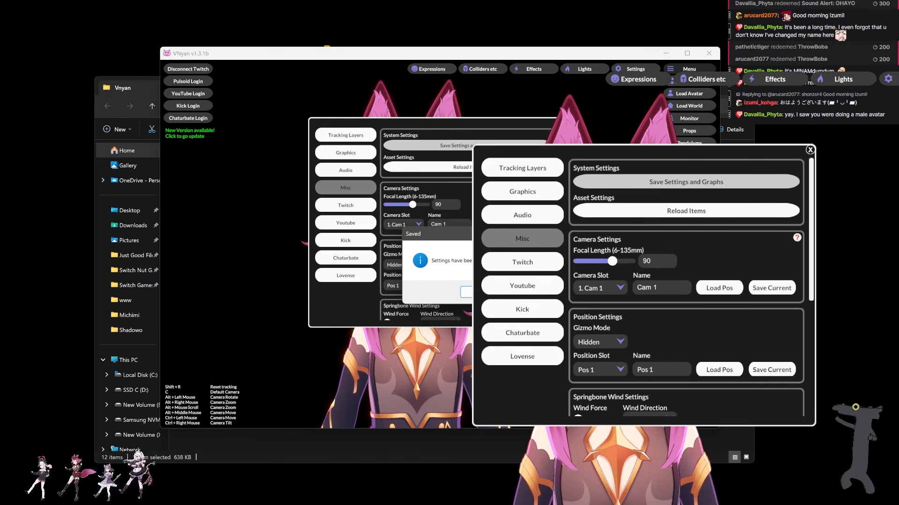
left_click(466, 292)
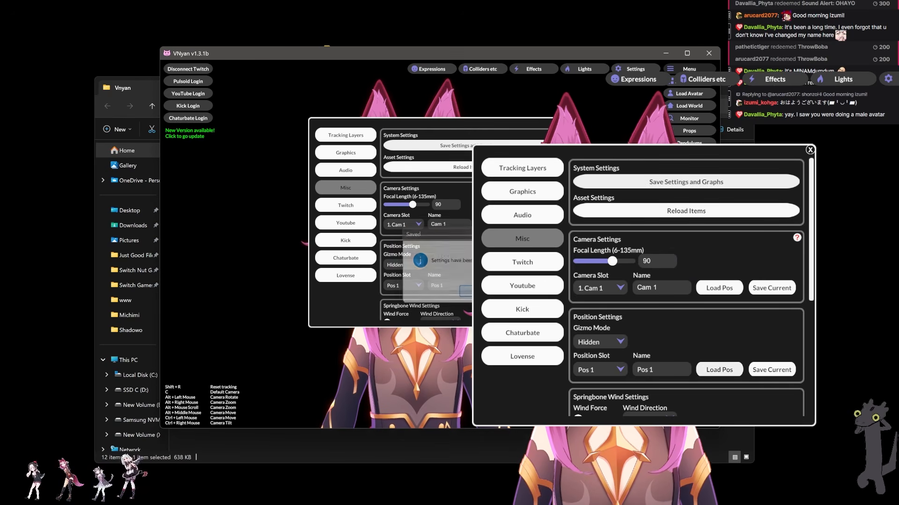
left_click(470, 146)
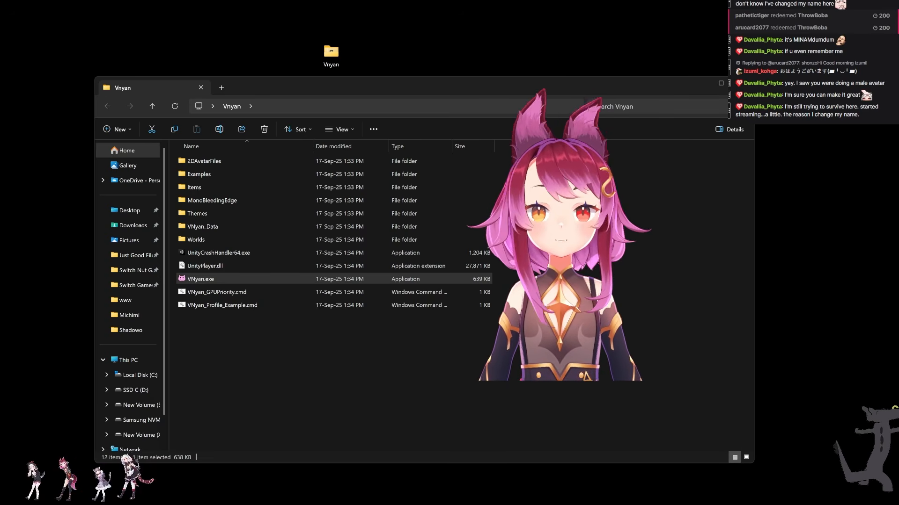
Reposition the avatar capture to the lower-right corner of the stream scene
key("alt+Tab")
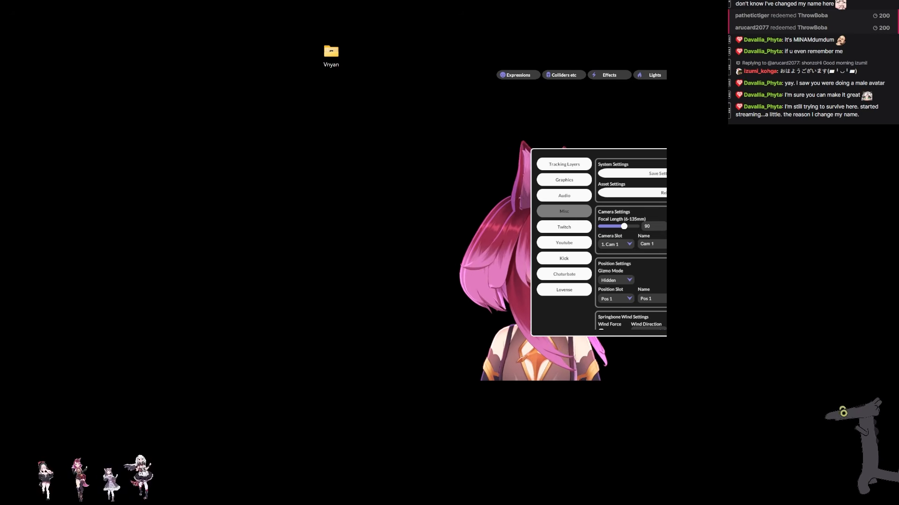
left_click_drag(514, 63, 747, 167)
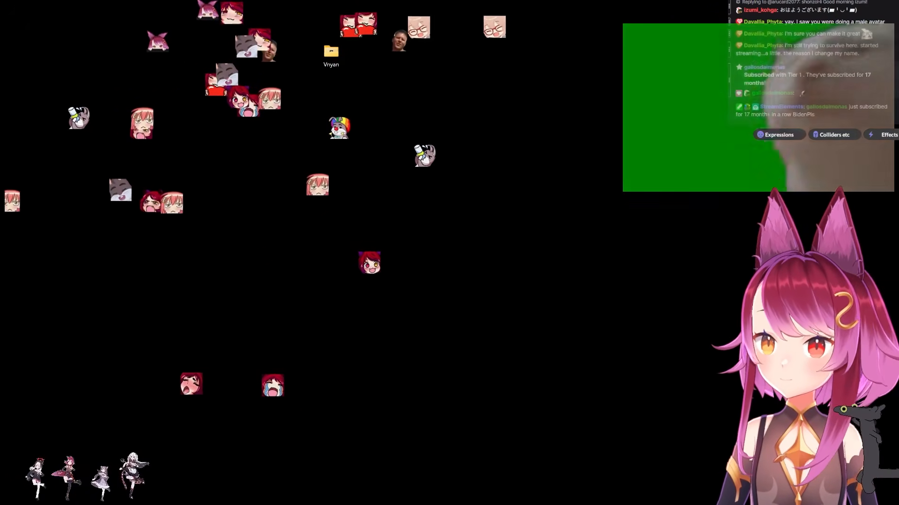
key("Escape")
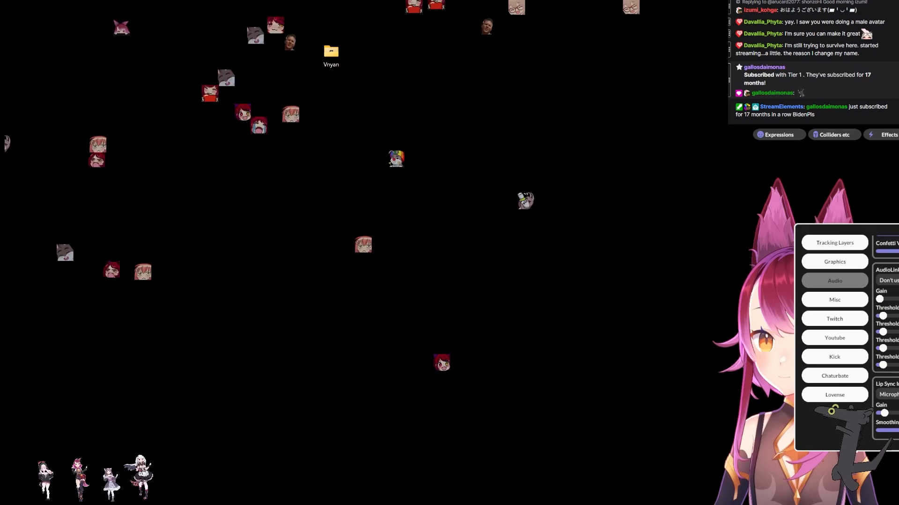
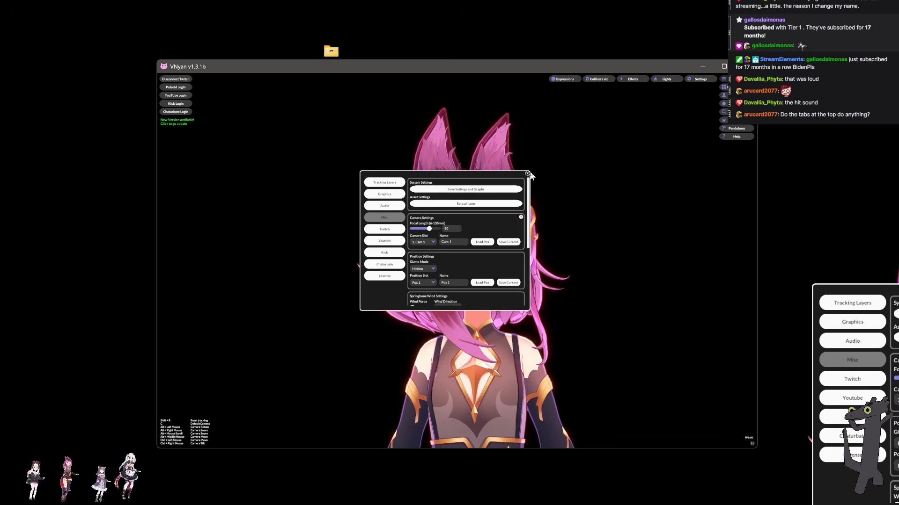
Save the settings and graphs again, close the settings, and quit VNyan
left_click(485, 190)
left_click(478, 293)
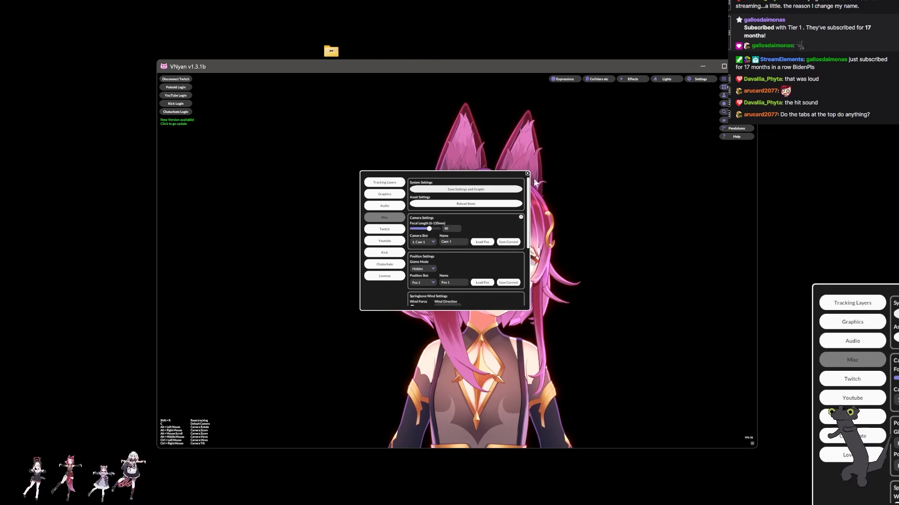
left_click(527, 174)
left_click(745, 67)
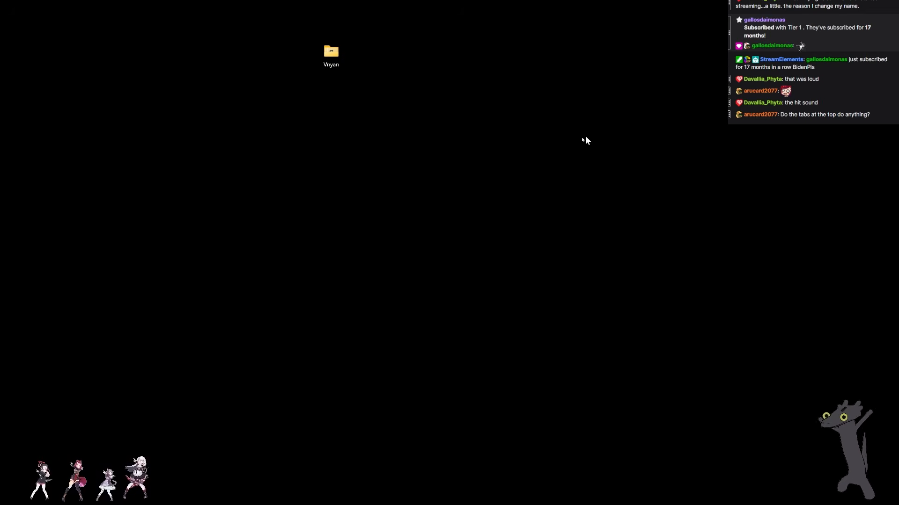
Relaunch VNyan.exe from the Vnyan desktop folder and move its window clear of the stream overlays
double_click(332, 52)
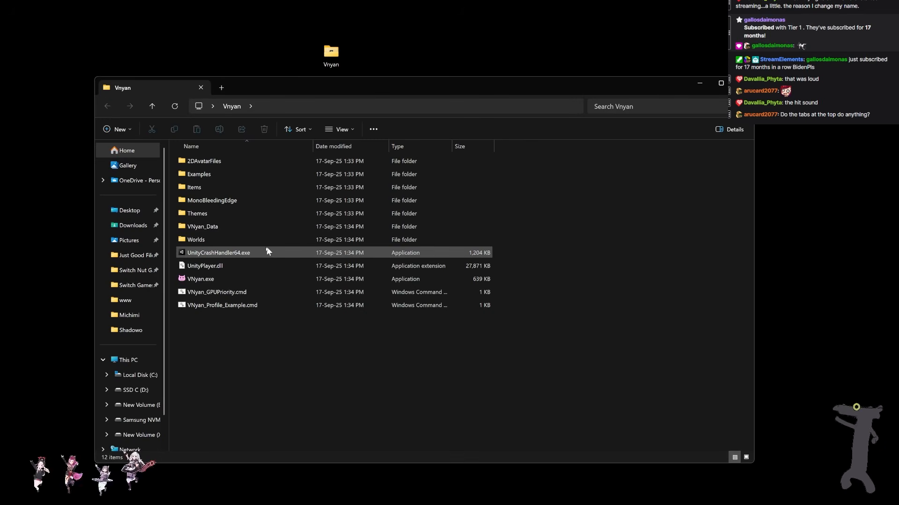
double_click(218, 278)
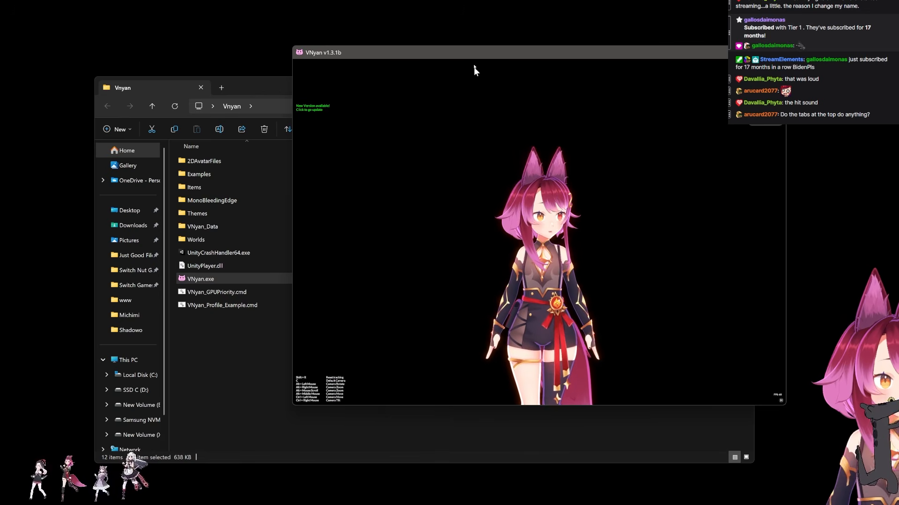
left_click_drag(474, 66, 373, 67)
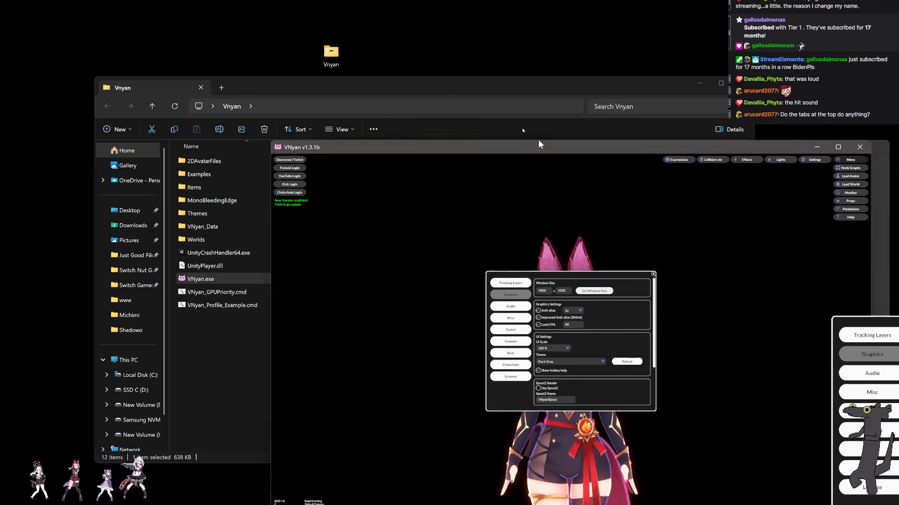
left_click_drag(538, 140, 436, 70)
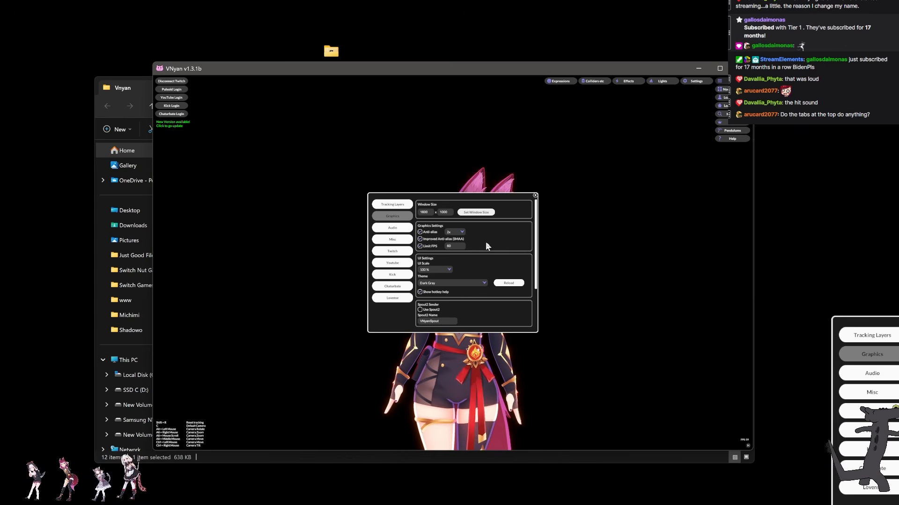
Set the UI scale to 125 % in the graphics settings
left_click(436, 268)
left_click(433, 285)
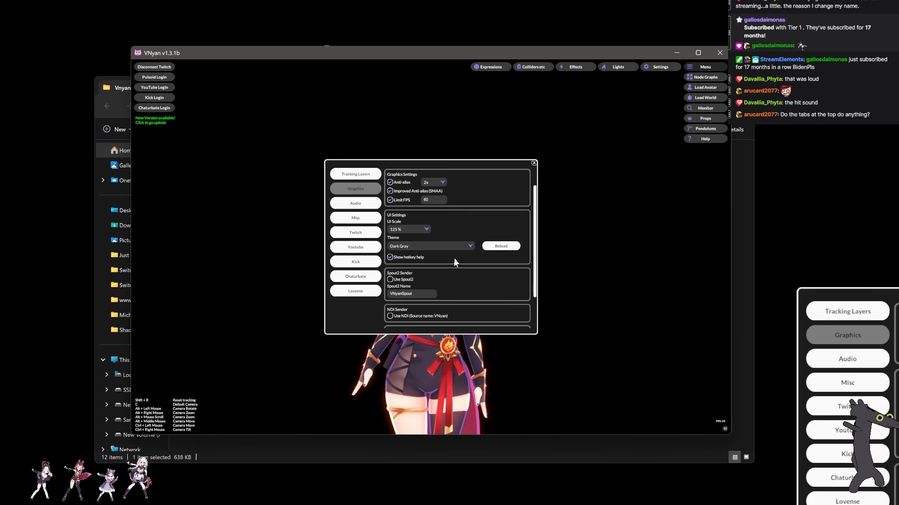
scroll(459, 257, "down", 3)
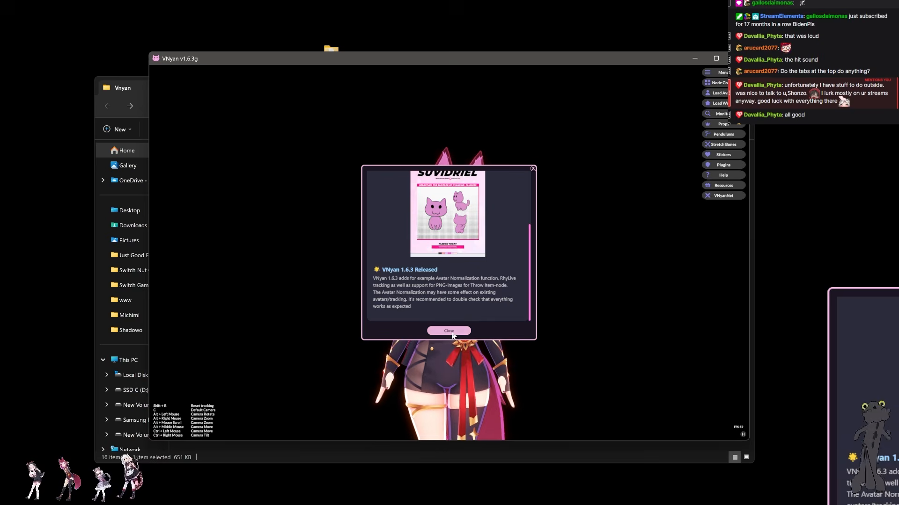
Dismiss the VNyan 1.6.3 release notes, then open the settings and look through the webcam tracking options
left_click(449, 331)
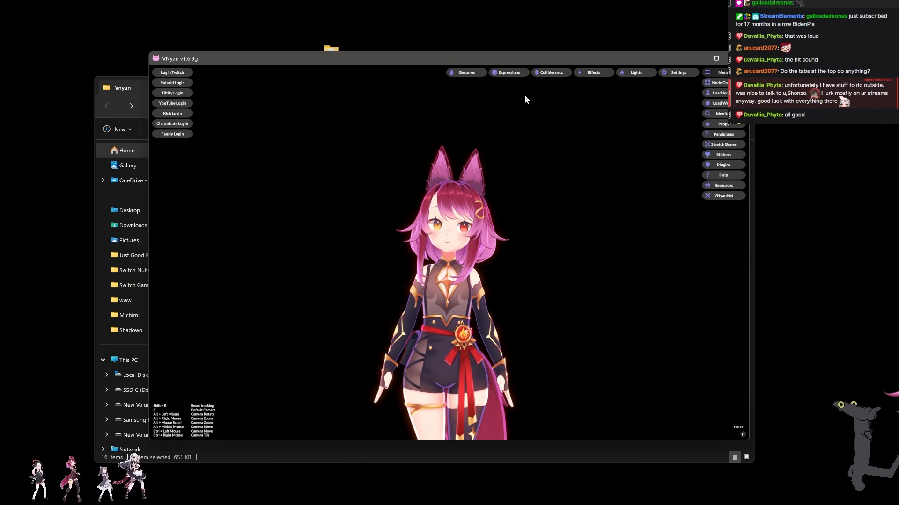
left_click(676, 73)
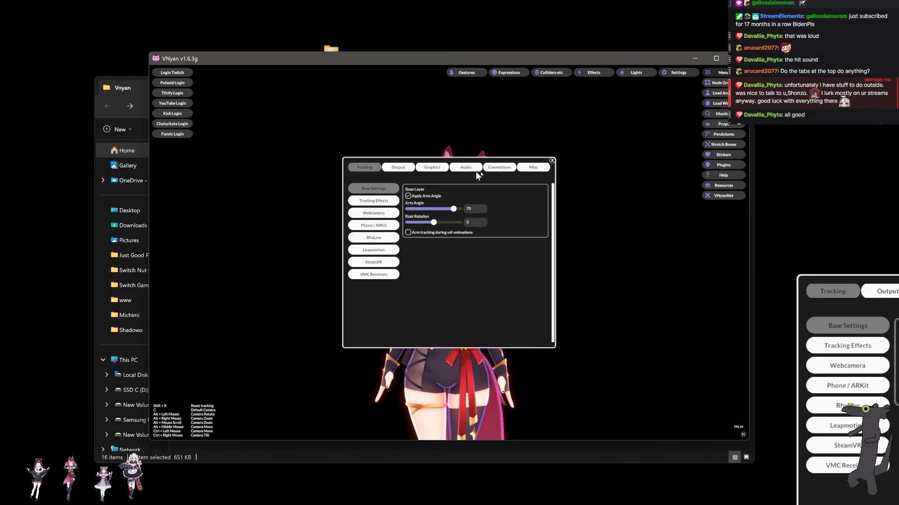
left_click(552, 161)
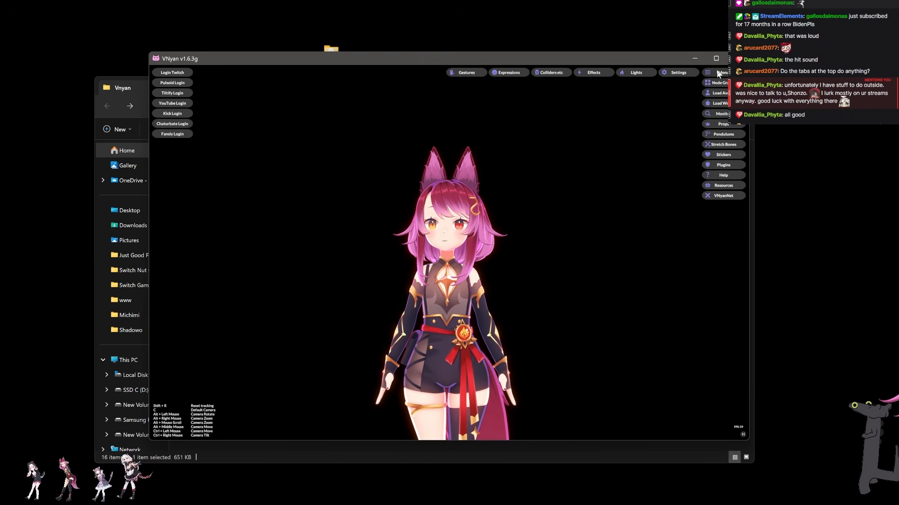
left_click(678, 72)
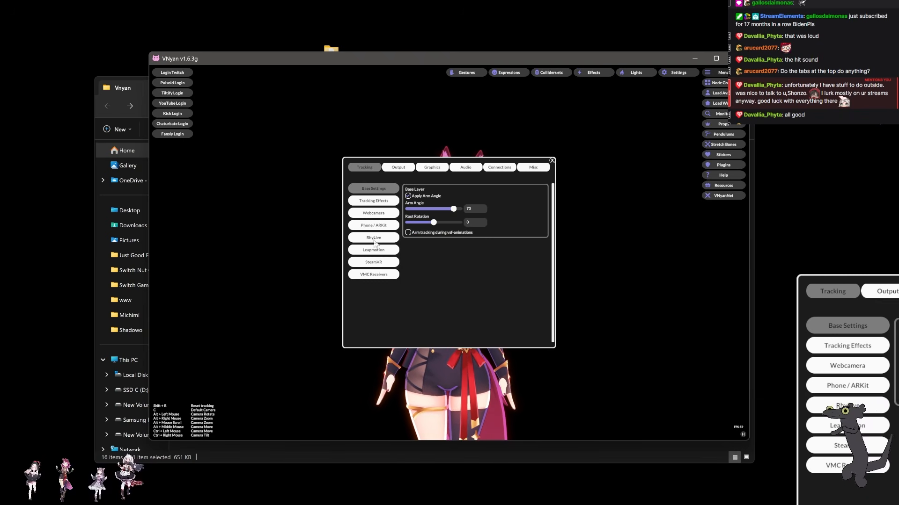
left_click(378, 216)
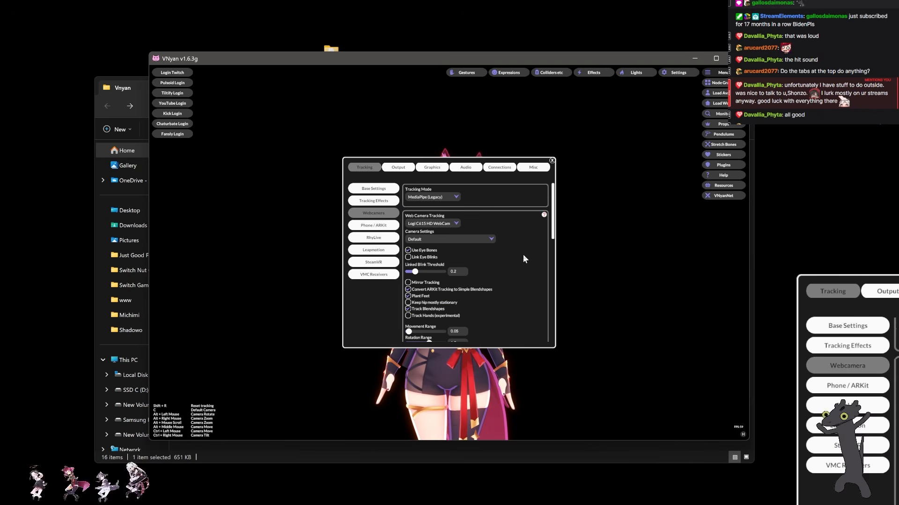
scroll(524, 255, "down", 3)
scroll(522, 256, "up", 3)
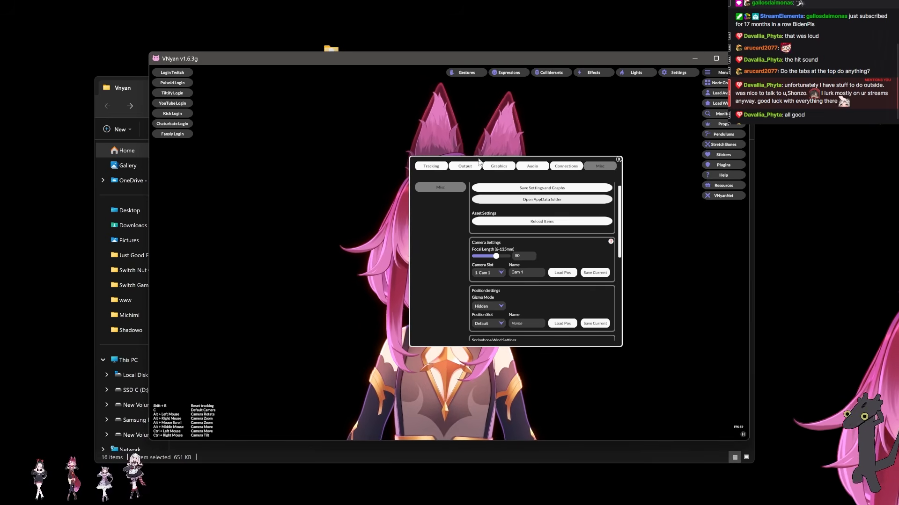
Examine the base tracking settings and the tracking effects for body tilt, breathing motion and arm sway
left_click_drag(478, 162, 379, 158)
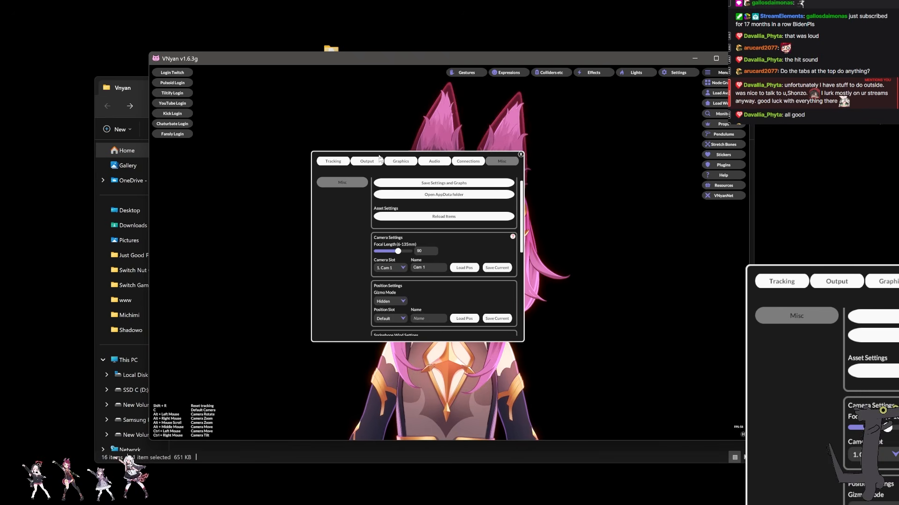
left_click(521, 155)
left_click(683, 72)
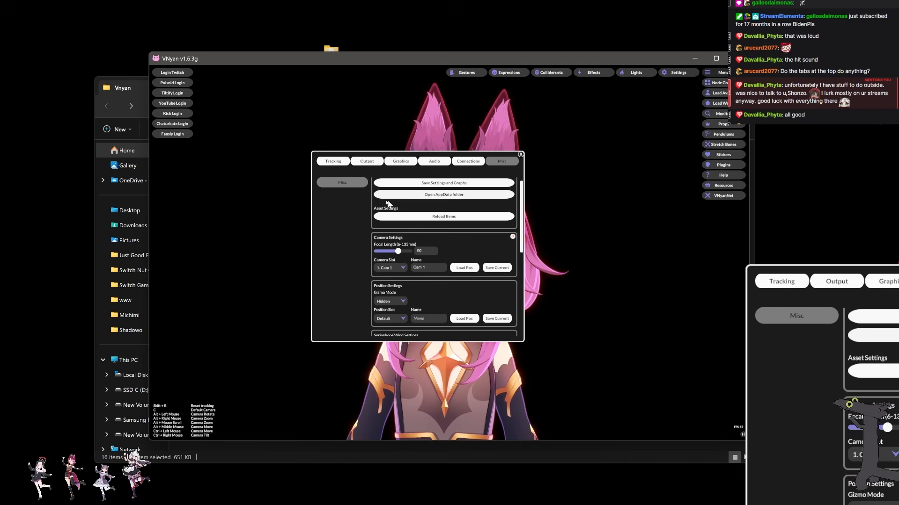
left_click(336, 161)
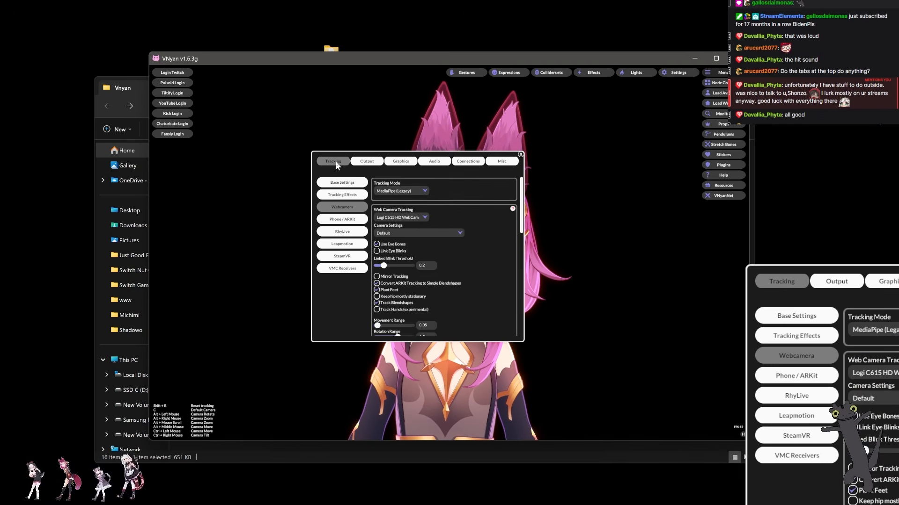
left_click(347, 182)
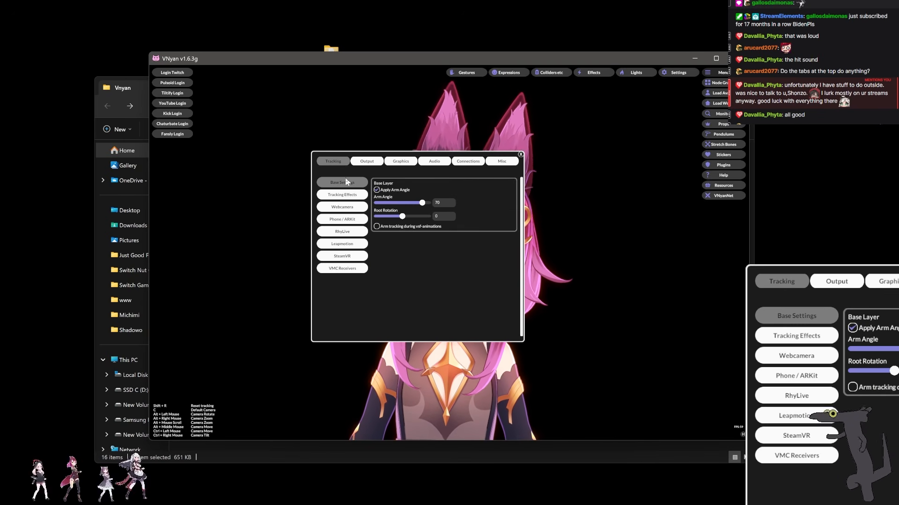
left_click(345, 195)
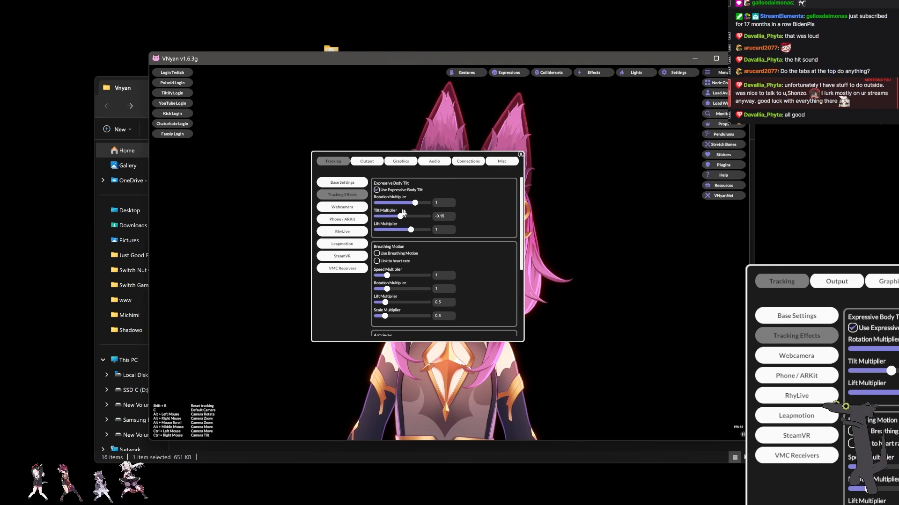
scroll(475, 208, "down", 2)
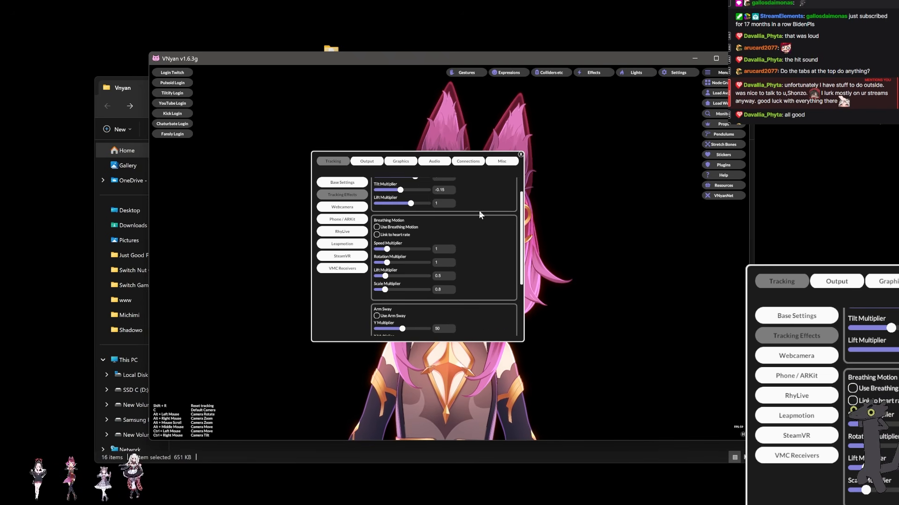
scroll(480, 212, "down", 1)
left_click_drag(521, 257, 521, 301)
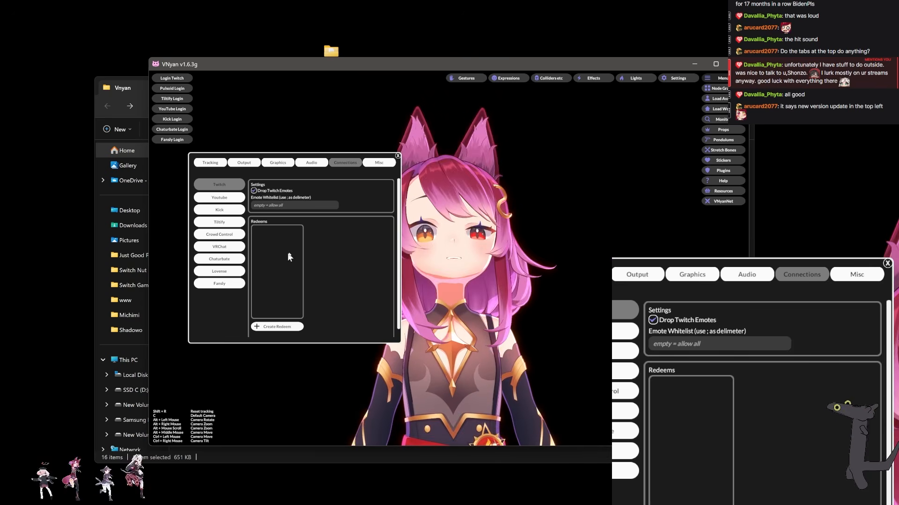
Check the Misc and Twitch connection settings, then close them and log in to Twitch
left_click(379, 163)
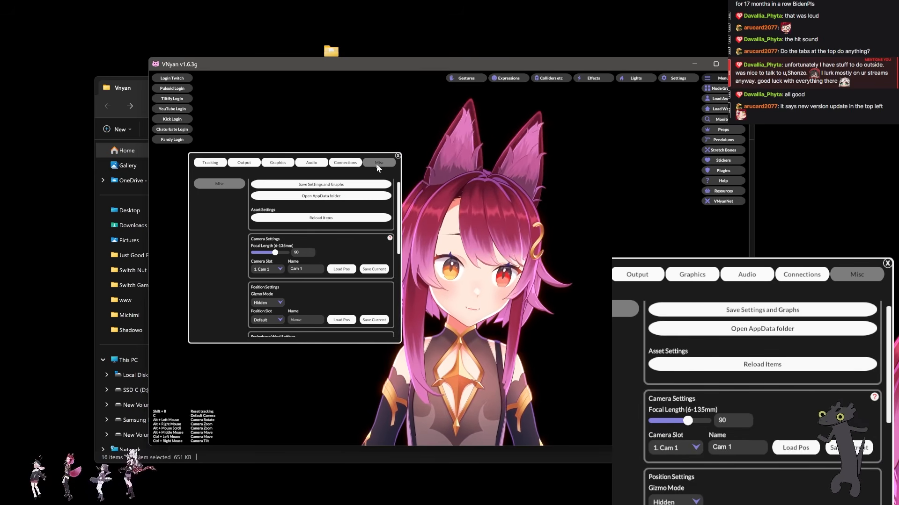
left_click(354, 164)
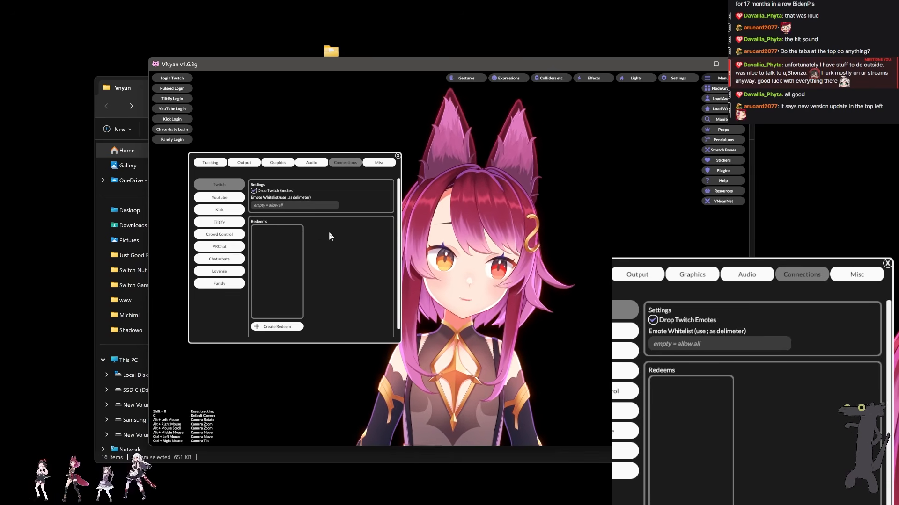
left_click(397, 156)
left_click(180, 78)
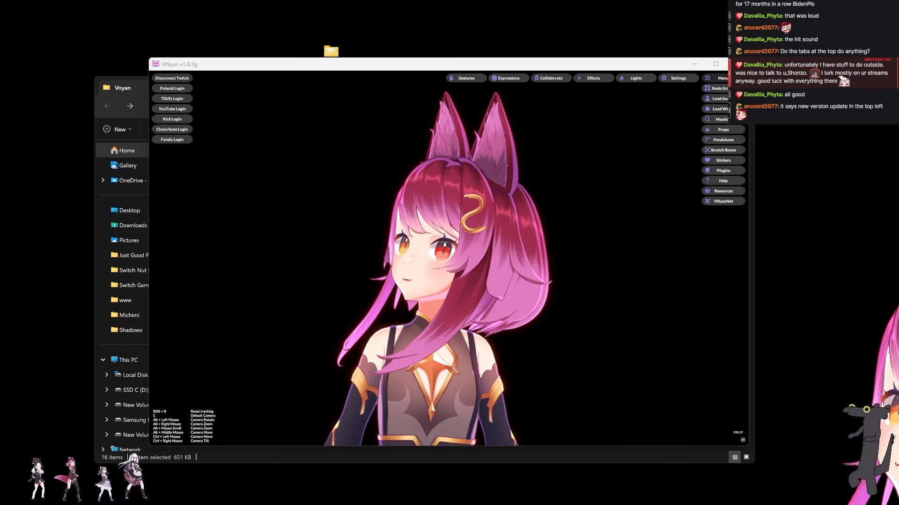
Open the Water node graph at its Throw Item node and bring up the settings alongside it
left_click(720, 89)
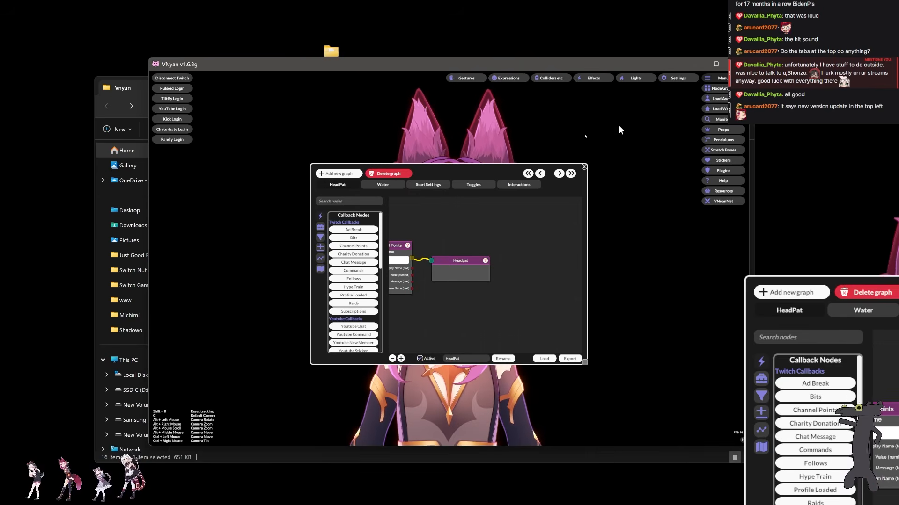
left_click_drag(456, 177, 426, 171)
left_click(354, 179)
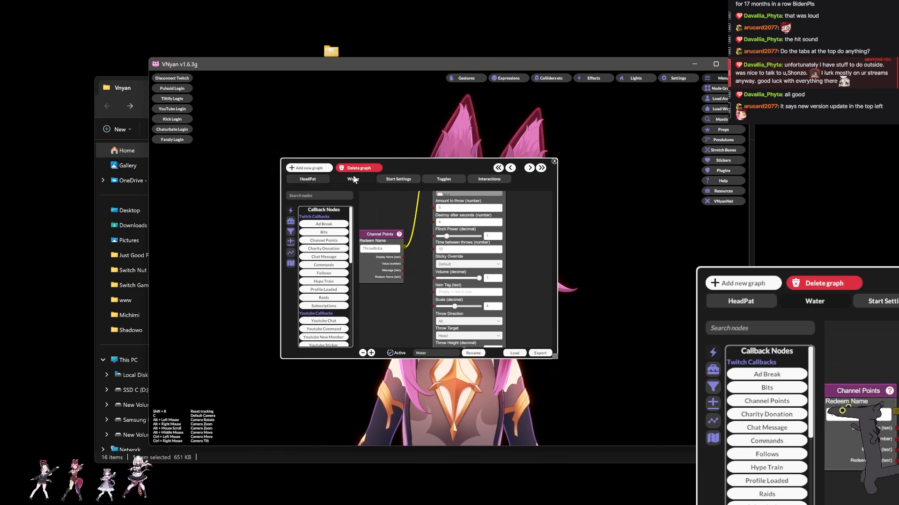
left_click_drag(394, 203, 393, 259)
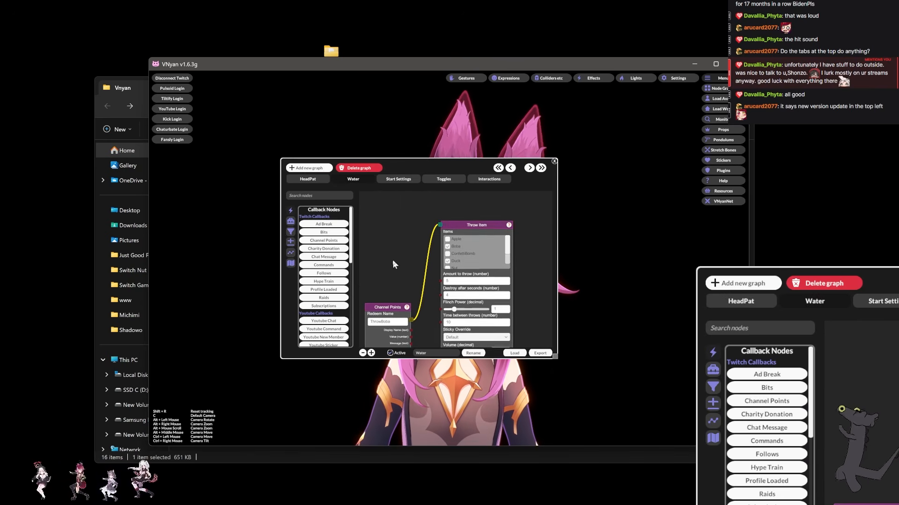
left_click(672, 78)
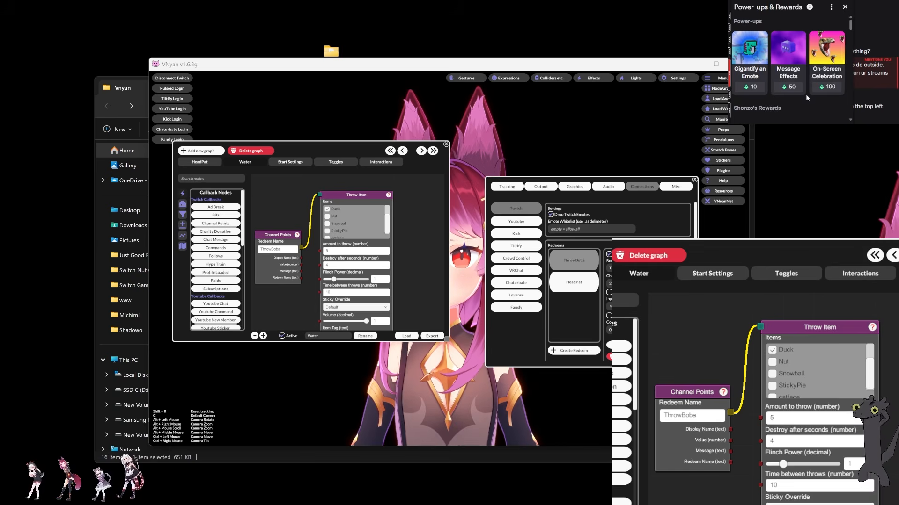
Redeem the ThrowBoba channel point reward and move the graph and settings windows apart to uncover the avatar
scroll(808, 96, "down", 3)
left_click(750, 27)
left_click(792, 100)
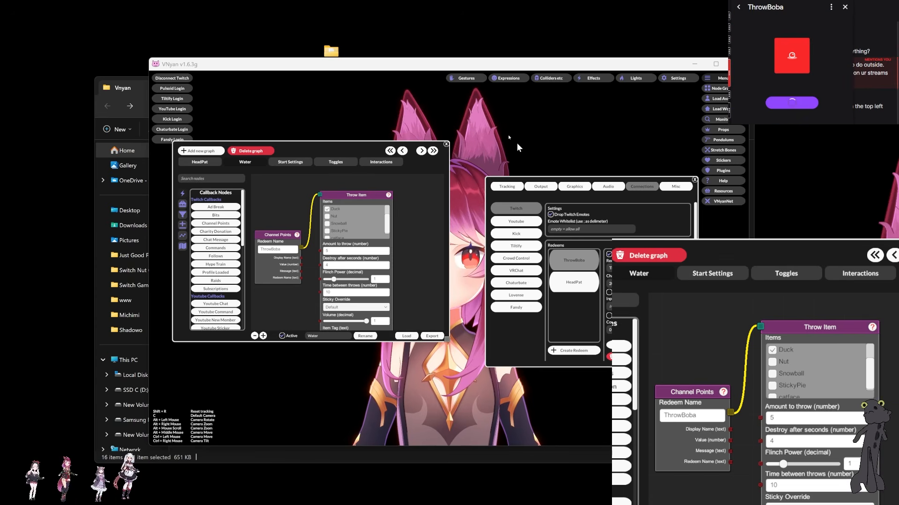
mouse_move(348, 151)
left_mouse_down()
mouse_move(336, 207)
mouse_move(316, 228)
mouse_move(332, 147)
left_mouse_up()
left_click_drag(542, 181, 560, 175)
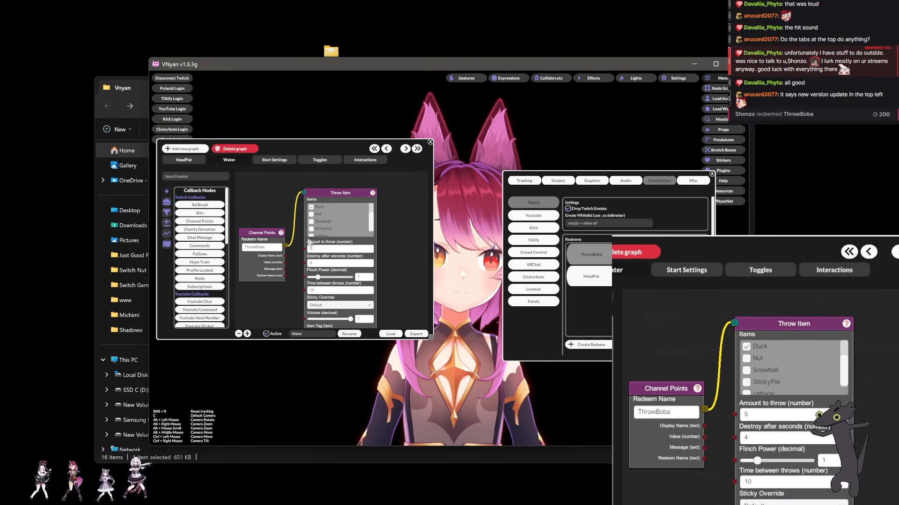
Examine the Throw Item node's parameters in the Water graph, including its amount, timing, volume and scale
scroll(350, 246, "down", 5)
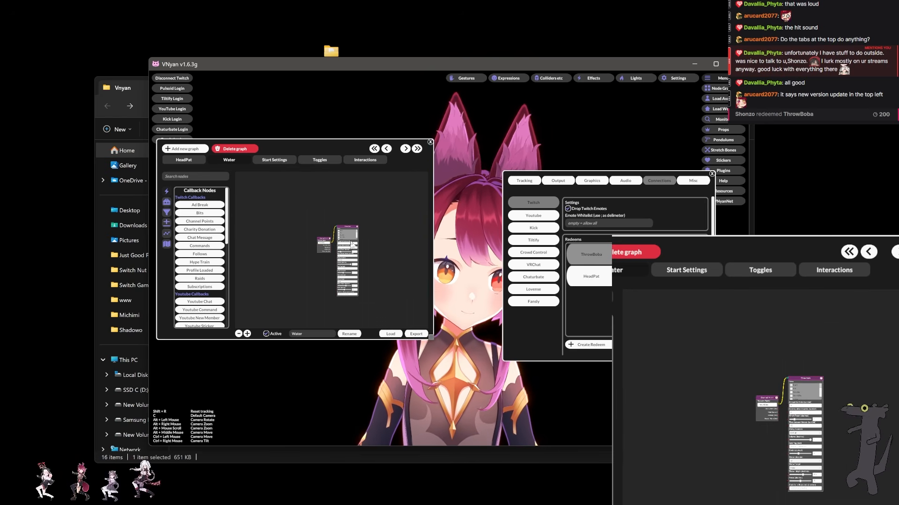
scroll(351, 253, "up", 5)
scroll(352, 282, "down", 5)
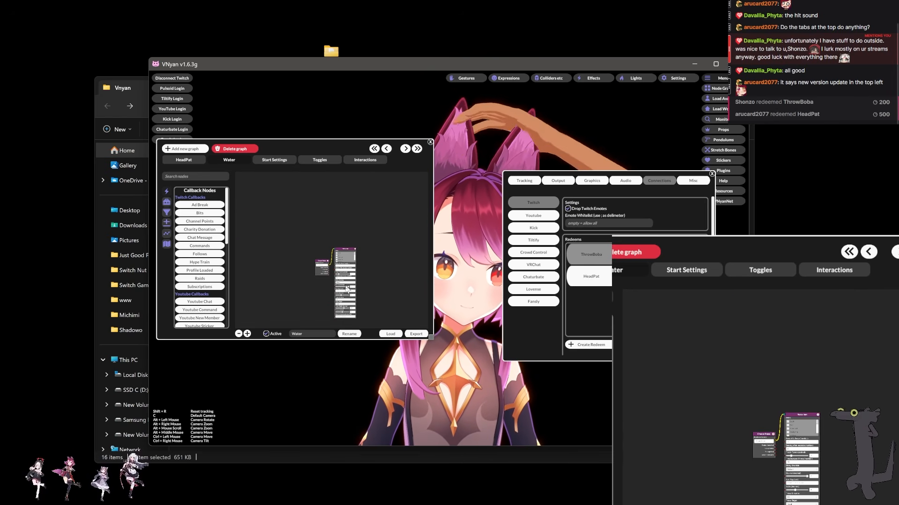
scroll(352, 285, "up", 5)
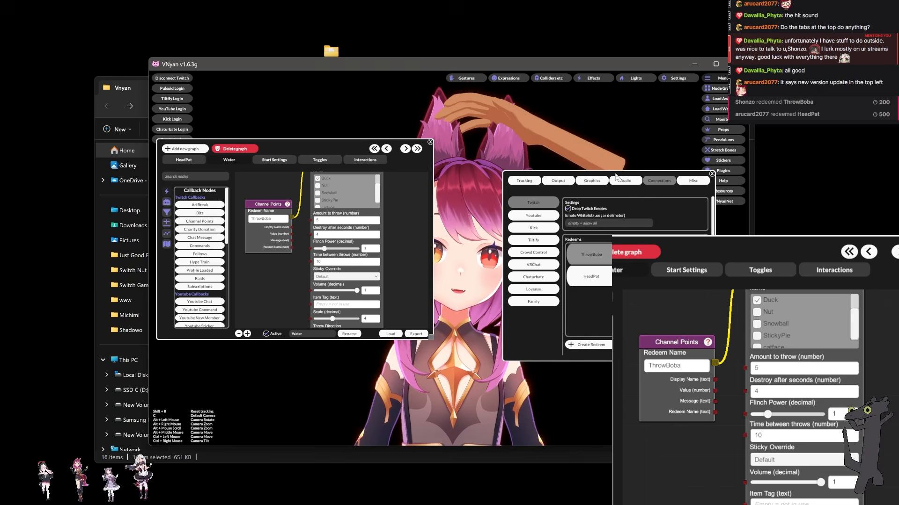
mouse_move(618, 174)
left_mouse_down()
mouse_move(620, 349)
mouse_move(624, 183)
left_mouse_up()
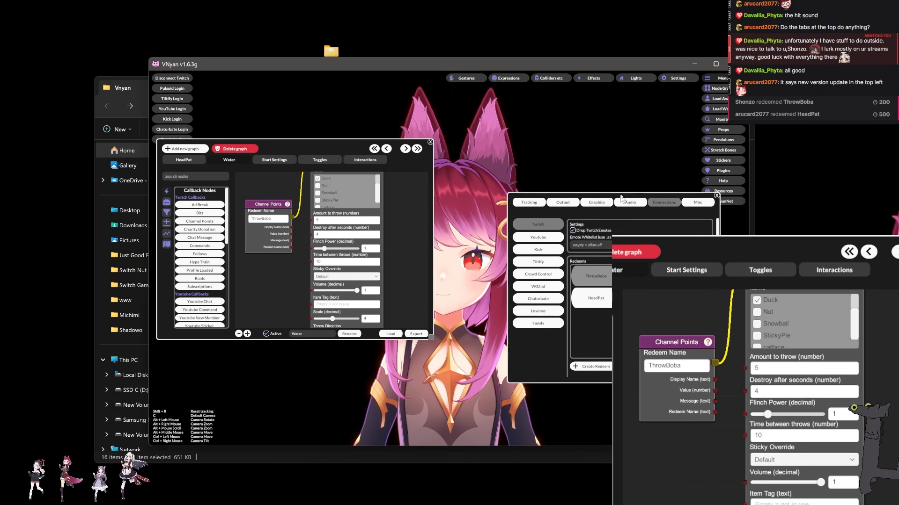
scroll(354, 274, "down", 5)
scroll(355, 271, "up", 5)
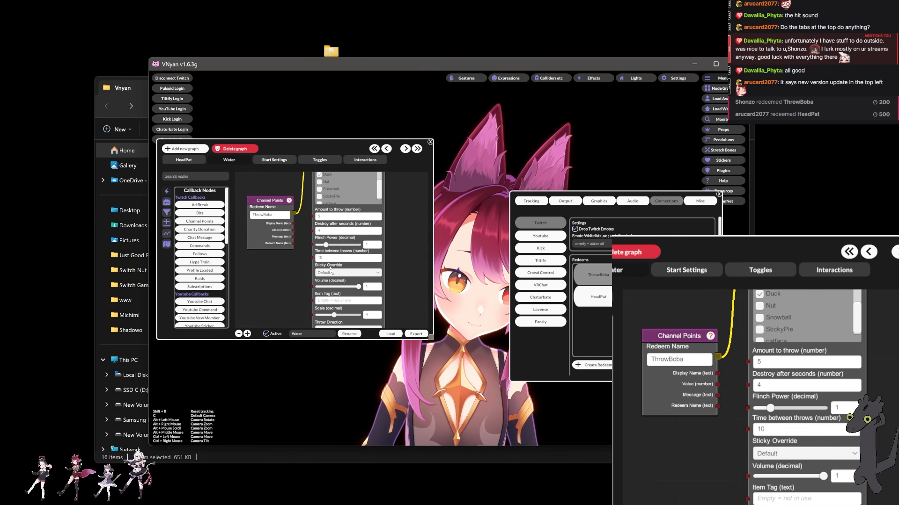
scroll(330, 272, "down", 5)
scroll(349, 299, "up", 5)
left_click_drag(353, 193, 398, 172)
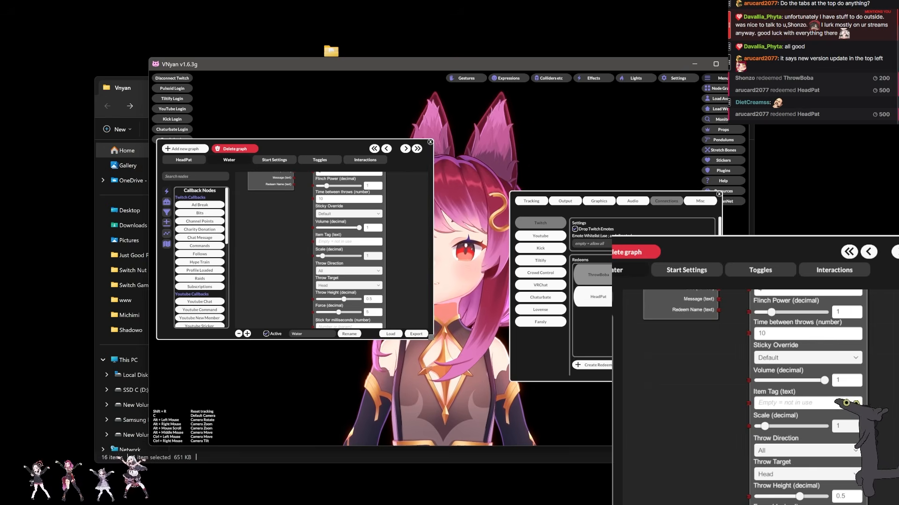
Test the ThrowBoba redeem again and set the Throw Item node's scale to 0.2
left_click(745, 149)
scroll(768, 106, "down", 3)
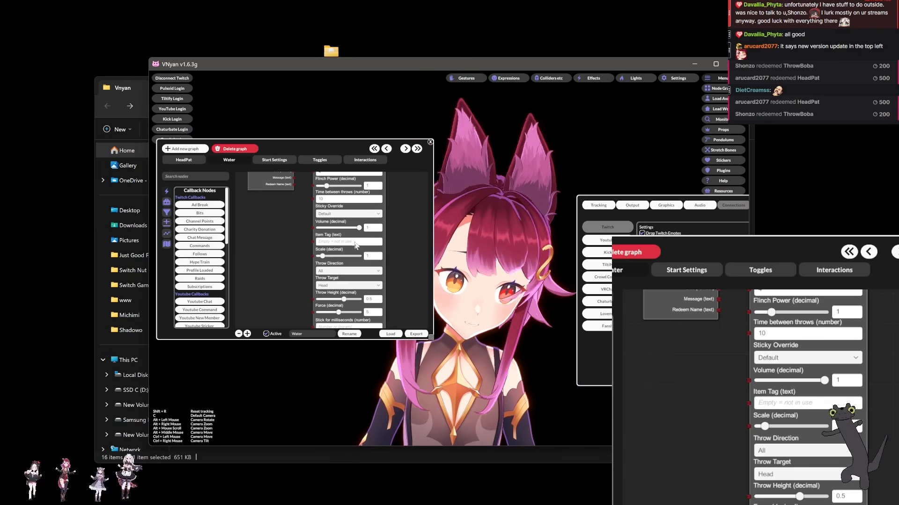
left_click(371, 256)
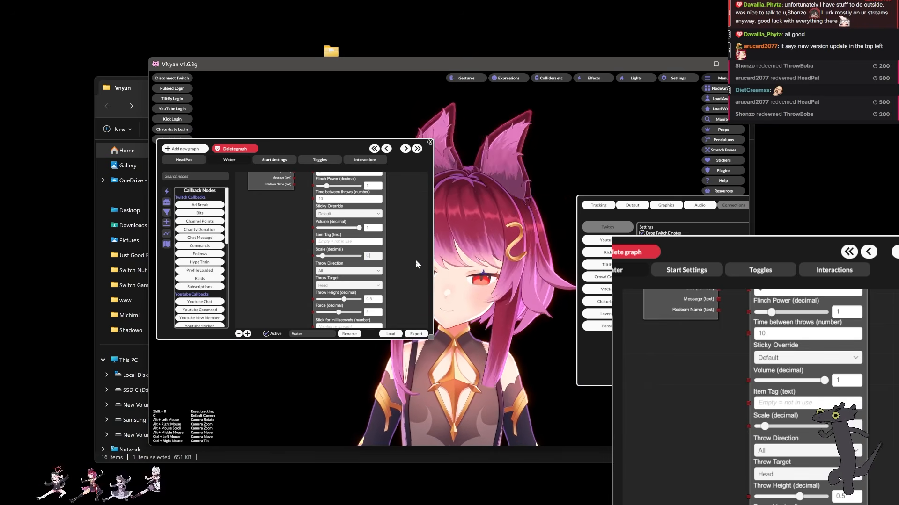
type("0.2")
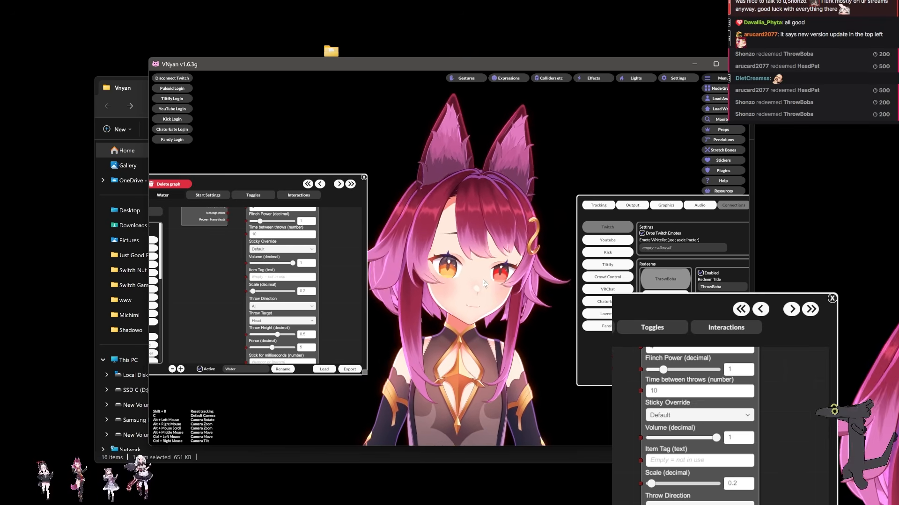
Redeem the ThrowBoba reward, move the settings window off the avatar, and set the Throw Item node's time between throws to 100
left_click(799, 101)
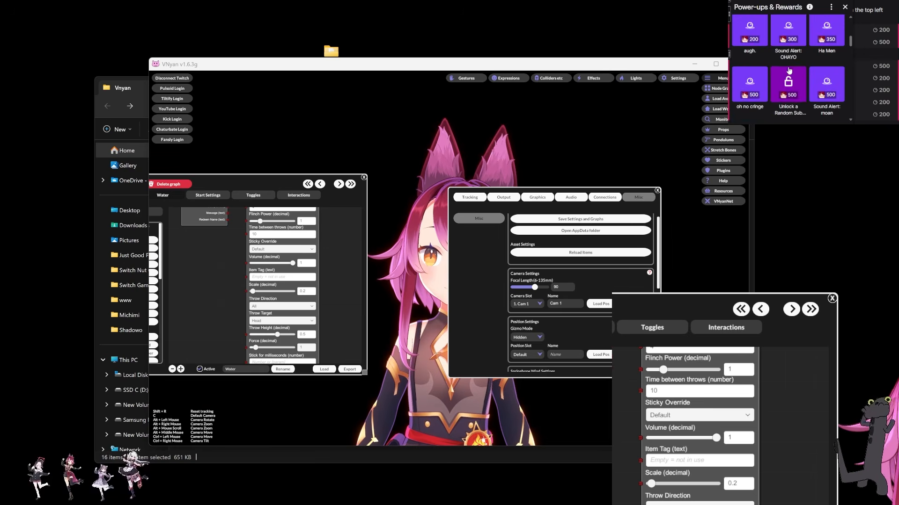
scroll(828, 32, "down", 1)
left_click(829, 32)
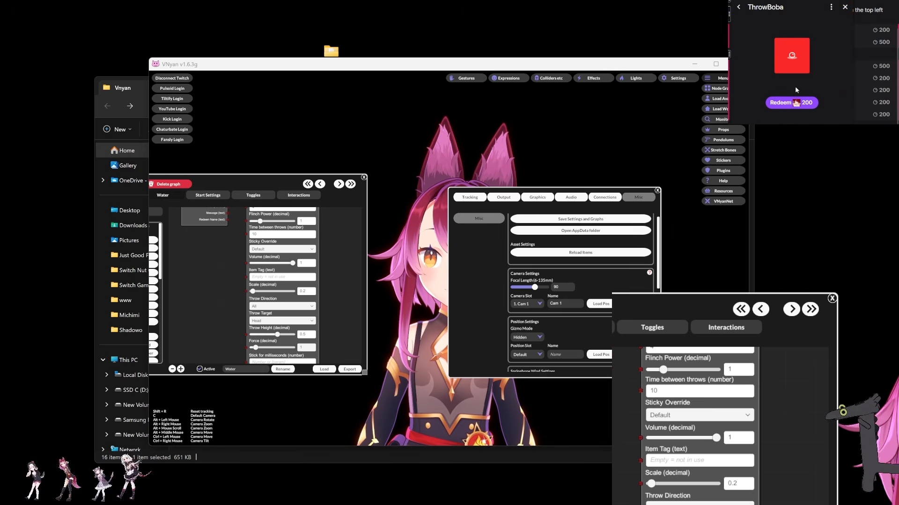
left_click_drag(614, 257, 800, 379)
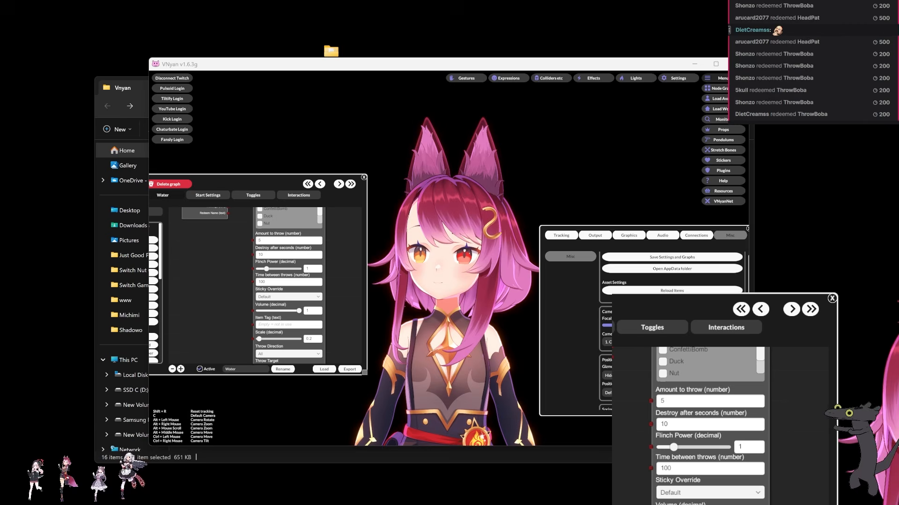
Test the ThrowBoba redeem with the new throw timing and shift the settings window further away from the avatar
left_click(748, 140)
scroll(836, 80, "down", 3)
left_click(828, 34)
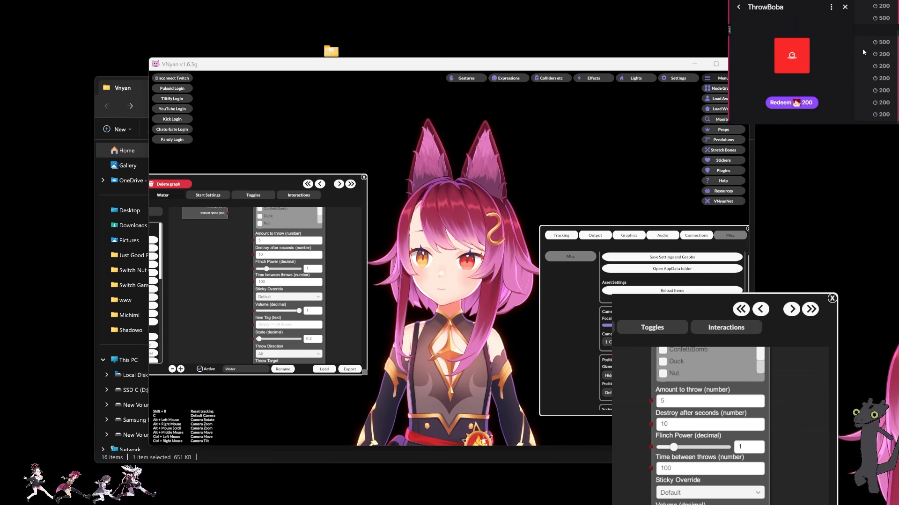
left_click_drag(596, 230, 688, 231)
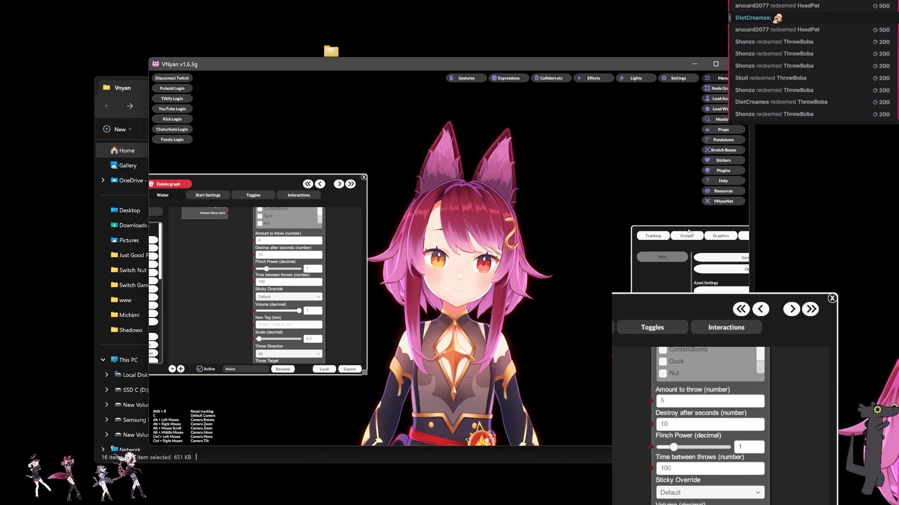
Set the Throw Item node's scale to 0.3 and its time between throws to 1
scroll(290, 270, "down", 1)
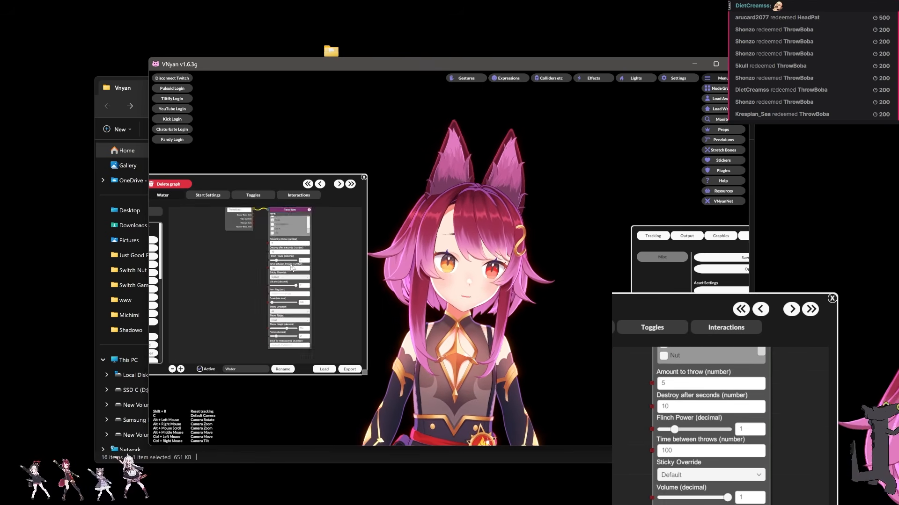
scroll(290, 270, "down", 5)
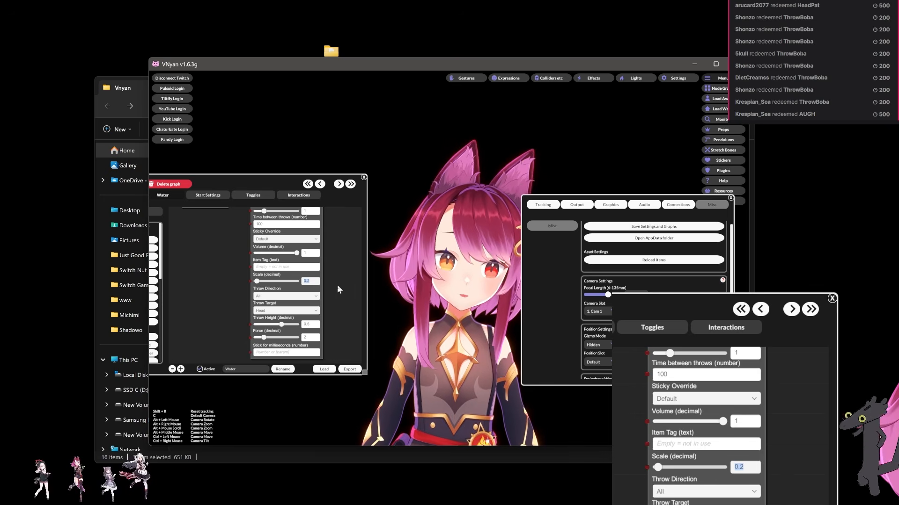
type("0.")
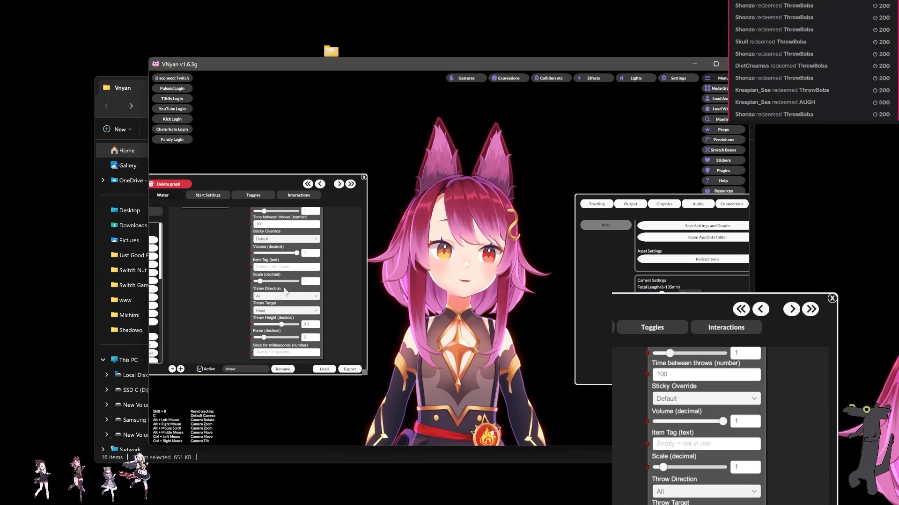
scroll(285, 284, "up", 5)
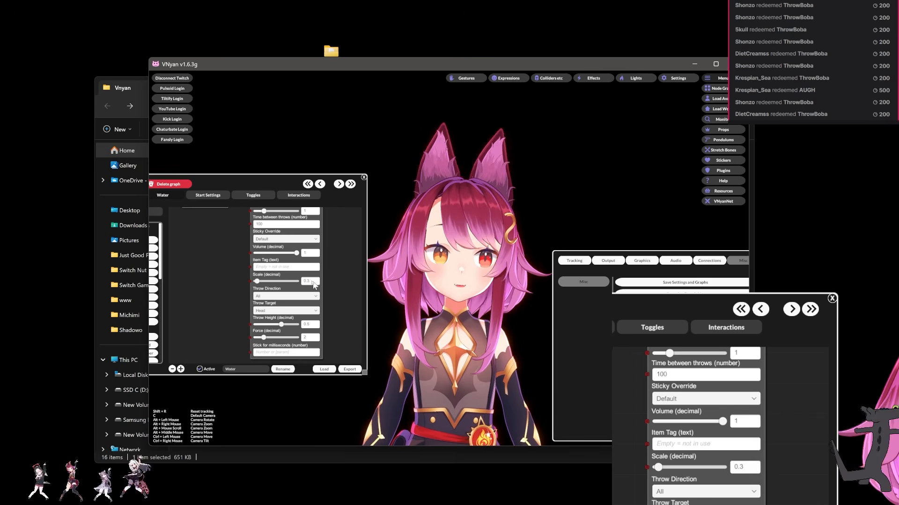
left_click_drag(281, 273, 280, 297)
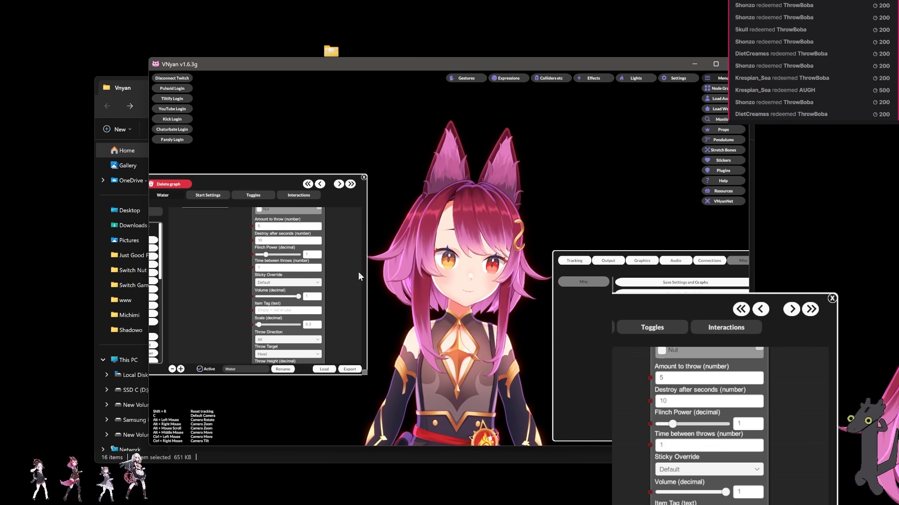
Test the ThrowBoba redeem repeatedly, setting the Throw Item node's flinch power to 2 and force to 3 between tests
left_click(745, 141)
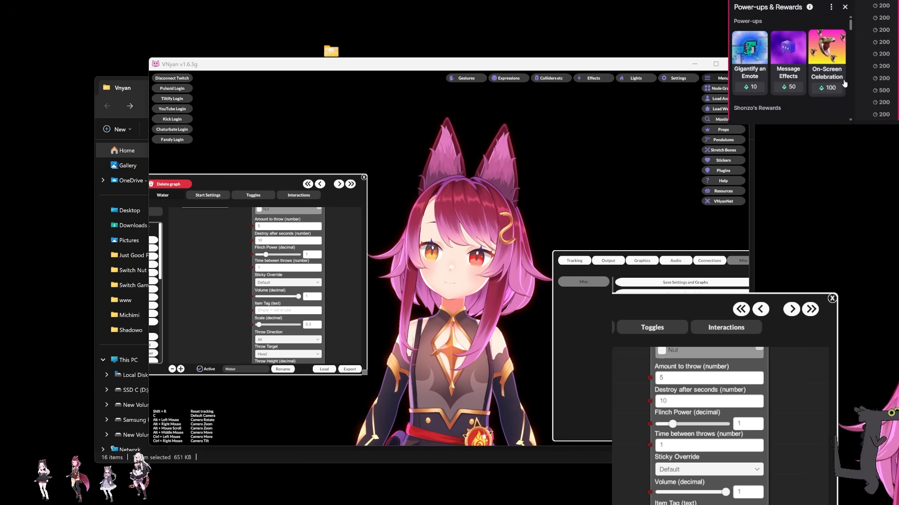
scroll(818, 76, "down", 4)
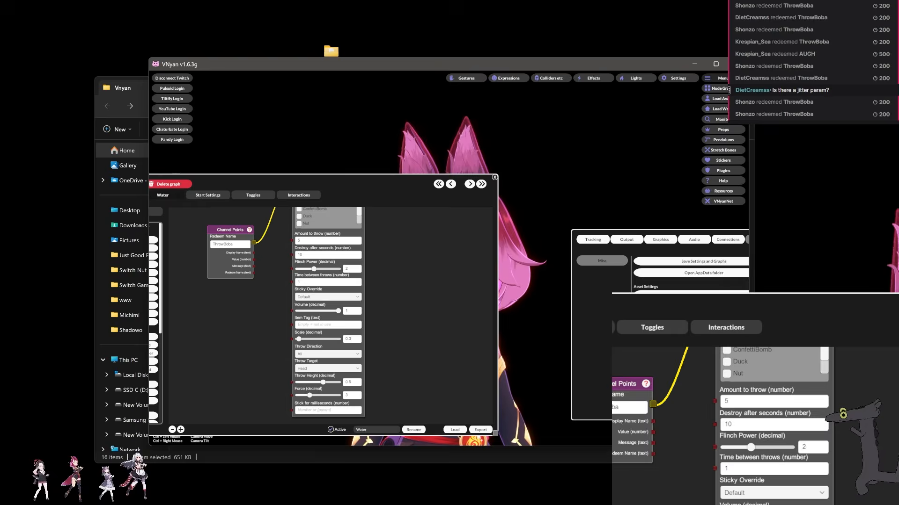
left_click(746, 140)
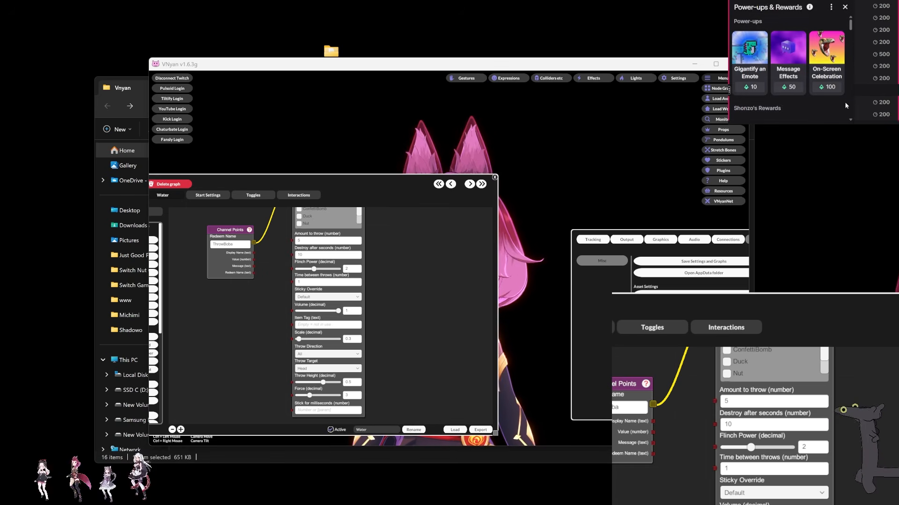
left_click(824, 70)
left_click(798, 102)
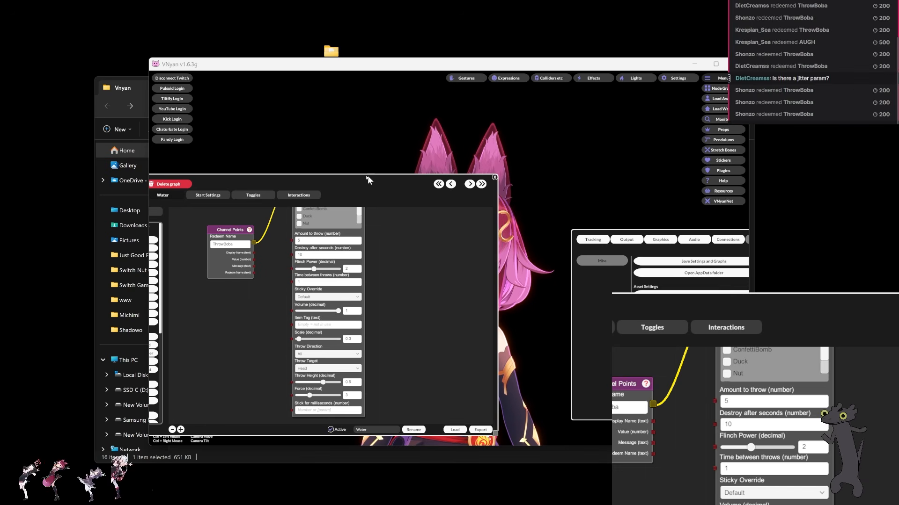
Reposition the node graph window so its graph list, node list and the Water graph's nodes are fully in view
left_click_drag(367, 176, 329, 165)
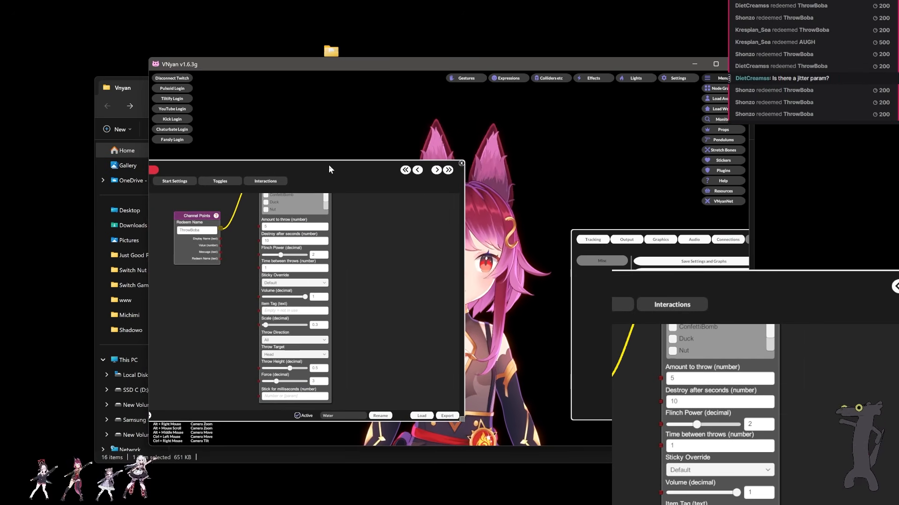
left_click_drag(344, 341, 350, 311)
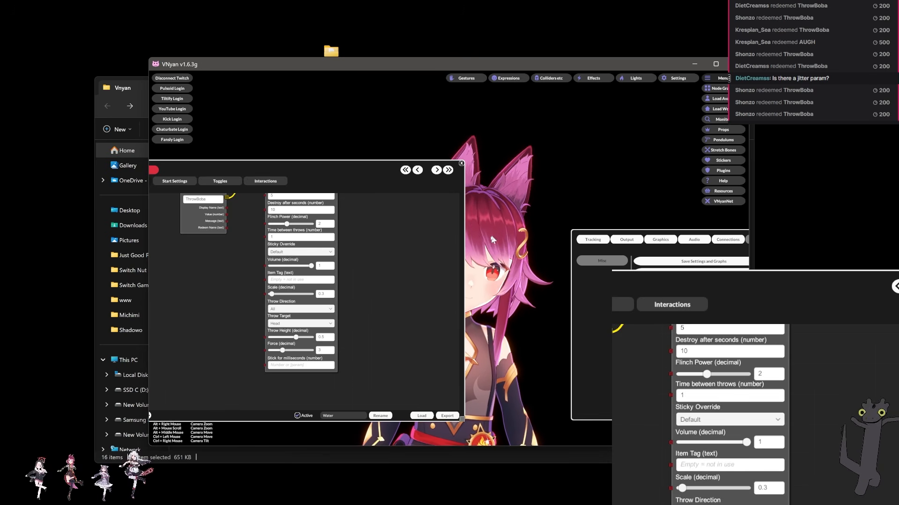
left_click_drag(294, 170, 392, 151)
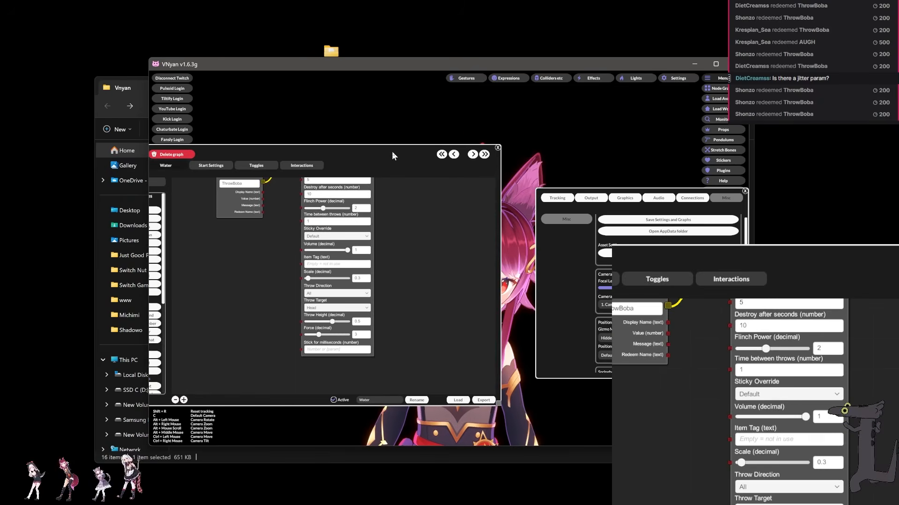
scroll(327, 248, "up", 3)
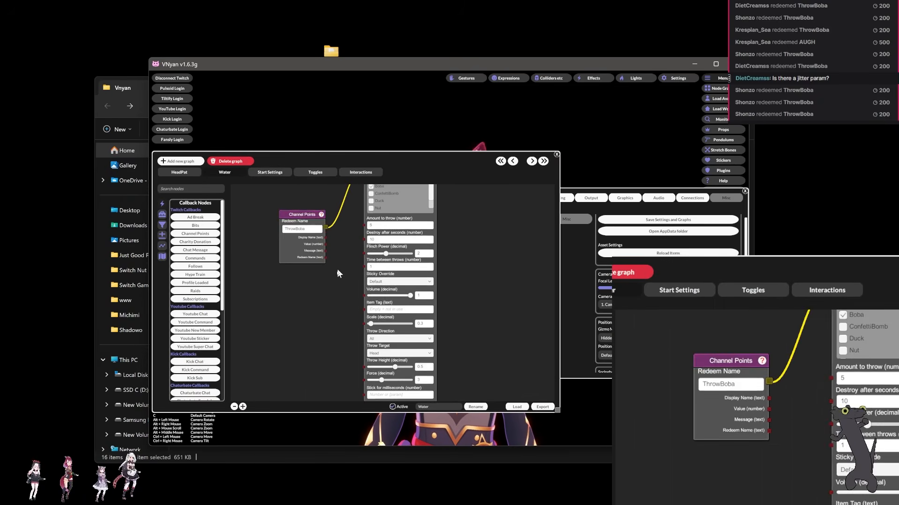
left_click(183, 173)
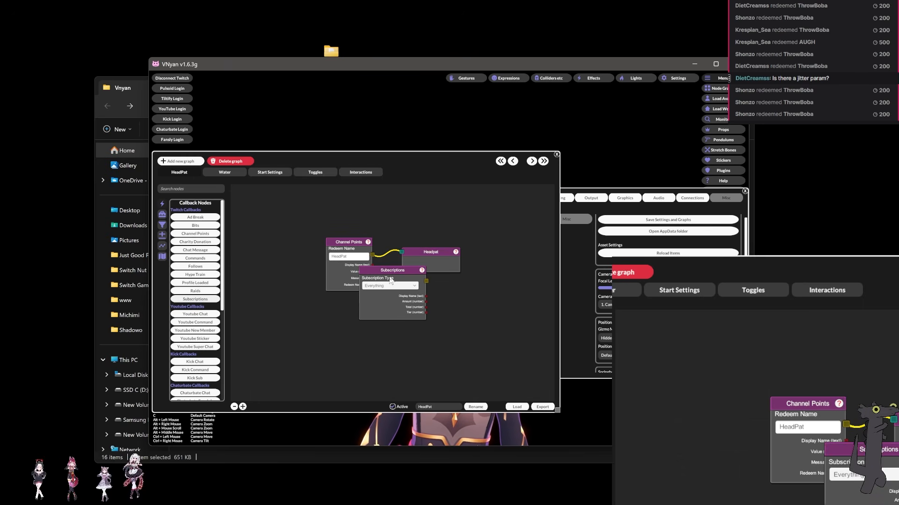
left_click_drag(390, 280, 308, 310)
right_click(317, 302)
left_click(335, 348)
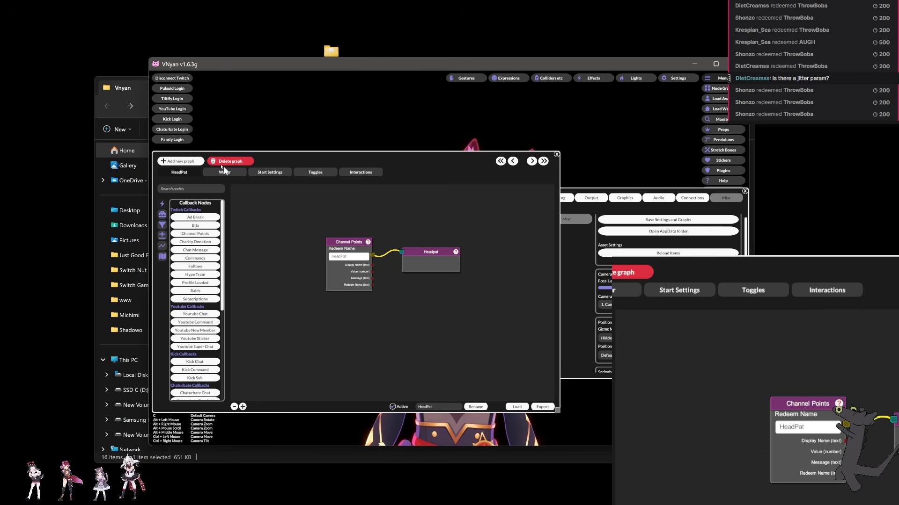
Create a new graph named Sub with a Subscriptions node for everything, connected to a Confetti node and a Bonk node
left_click(183, 162)
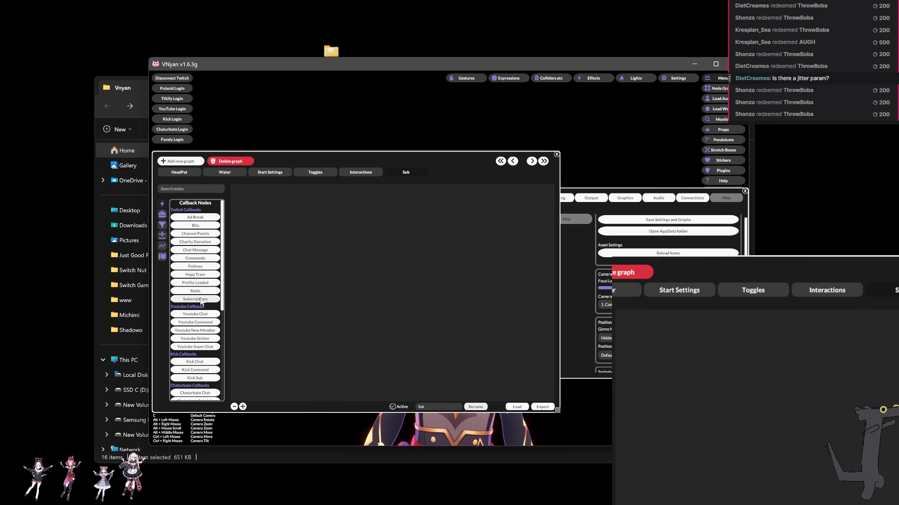
left_click_drag(396, 275, 321, 268)
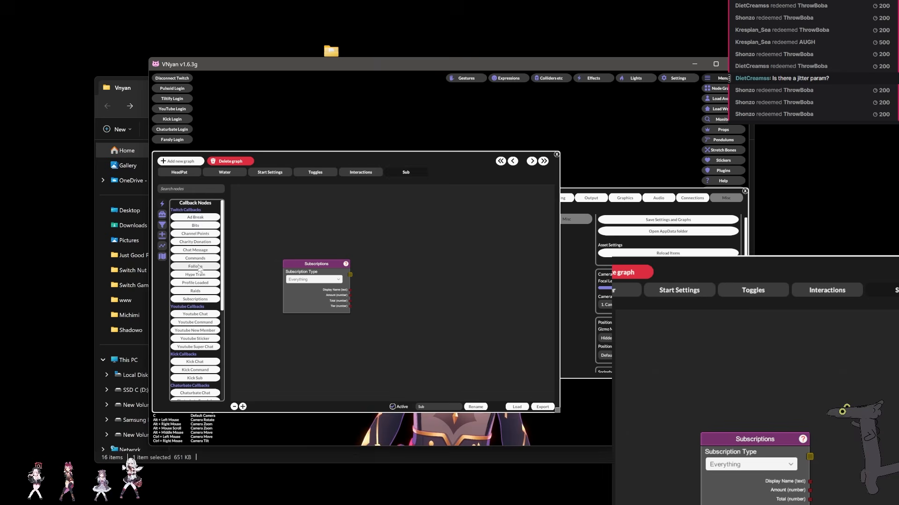
left_click(162, 206)
left_click(183, 215)
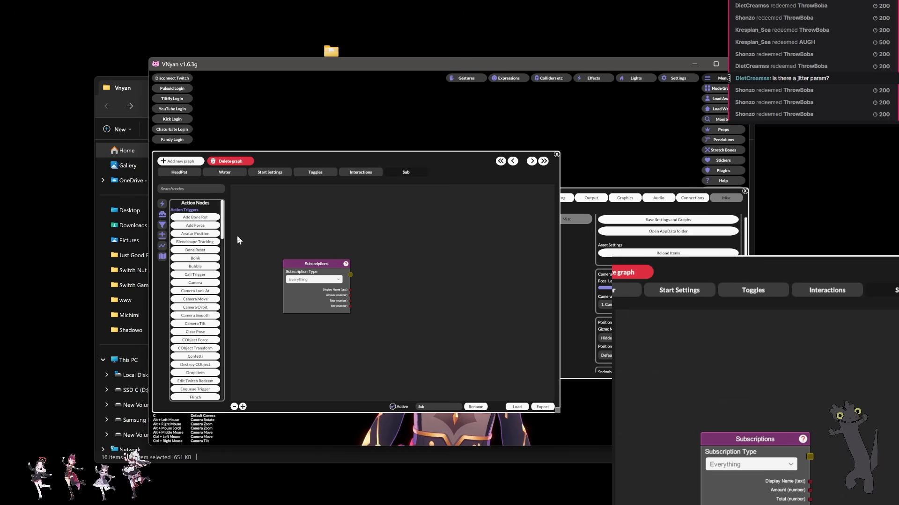
scroll(223, 220, "down", 2)
left_click(195, 228)
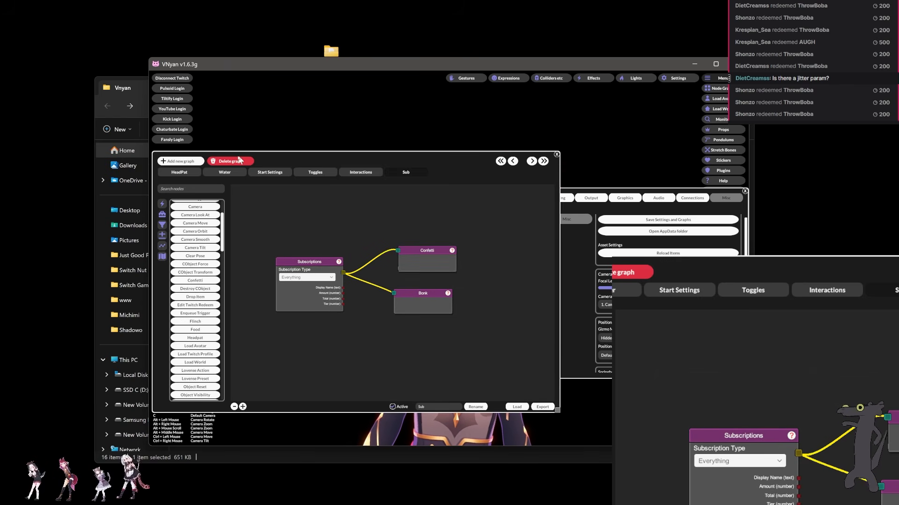
Create a Hydrate graph linking a Hydrate Channel Points node to a Water node, then redeem Hydrate and uncover the avatar
left_click(190, 162)
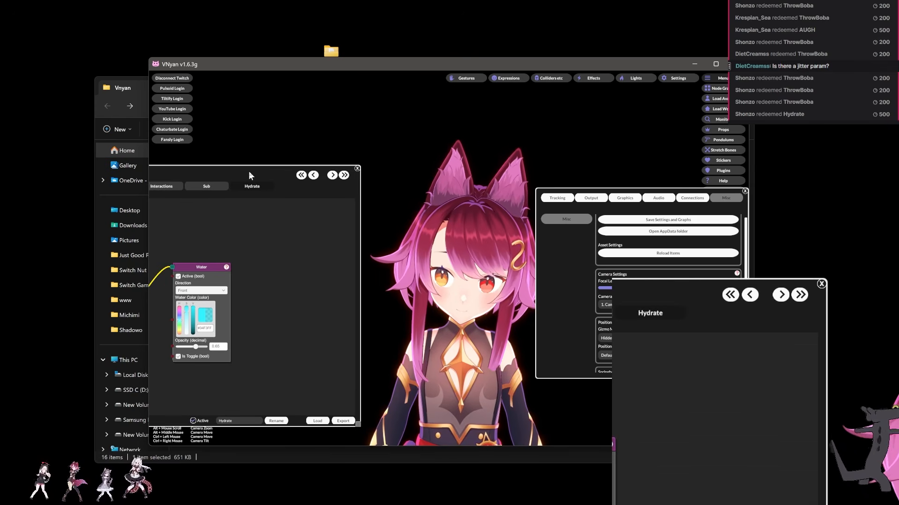
left_click_drag(254, 127, 259, 113)
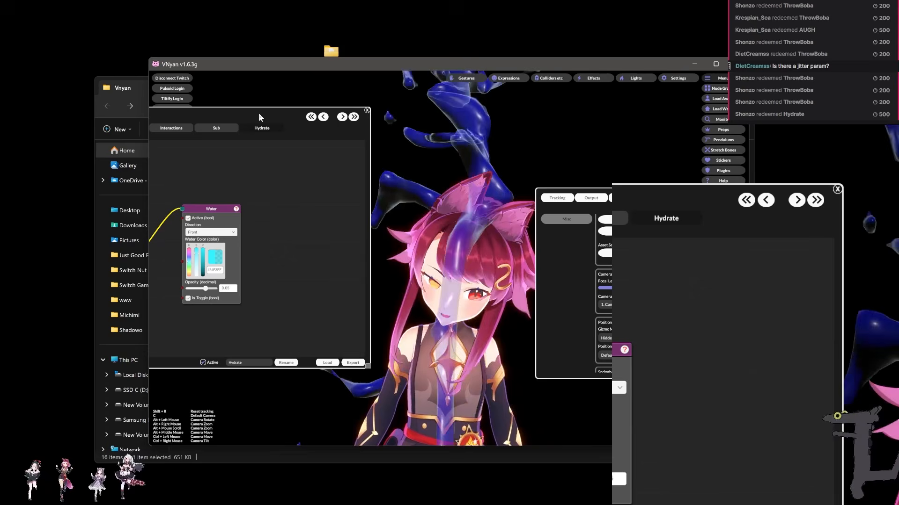
left_click_drag(258, 119, 305, 96)
Check the node help in the Hydrate graph, close it, and bring the graph window and Channel Points node fully into view
left_click(293, 187)
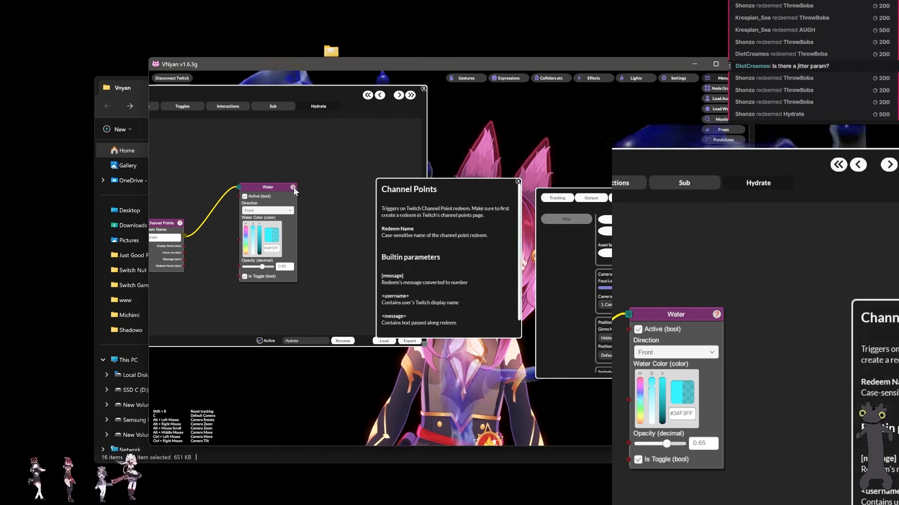
left_click(518, 181)
left_click_drag(265, 91, 368, 114)
left_click_drag(217, 256, 251, 237)
left_click(197, 240)
left_click_drag(360, 241, 329, 300)
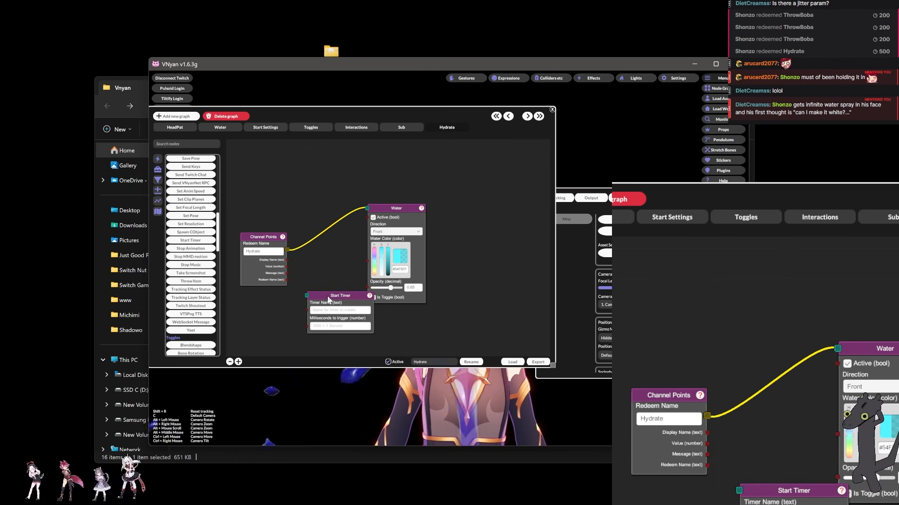
right_click(313, 296)
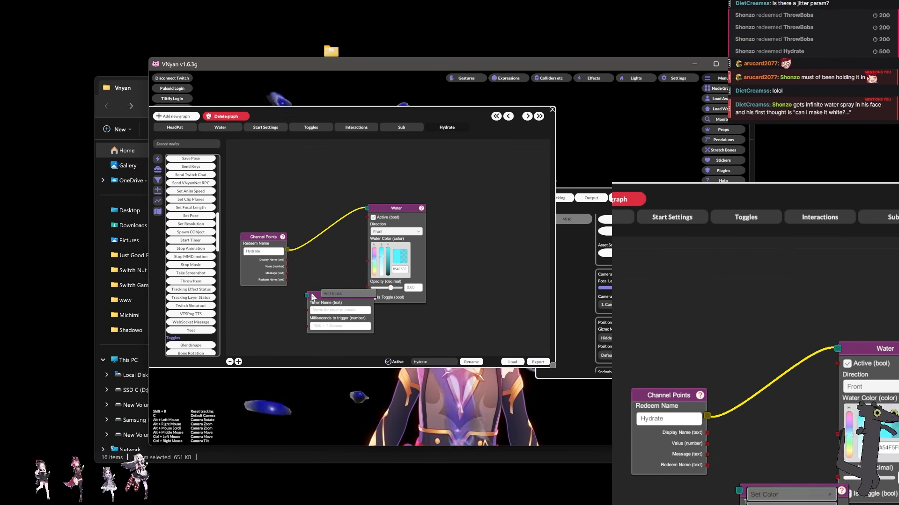
left_click(323, 310)
Read the Water node's help on direction, color and opacity, and look back through the available action nodes
left_click_drag(421, 208, 402, 206)
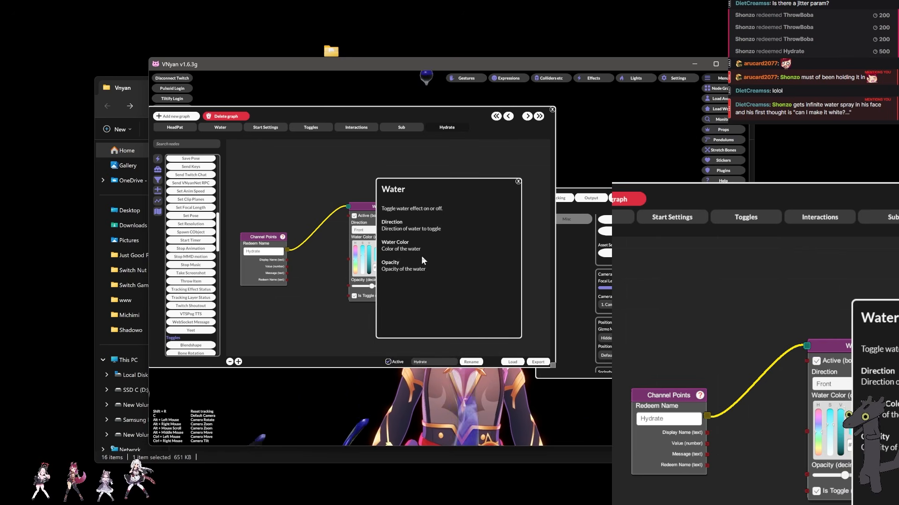
left_click(517, 182)
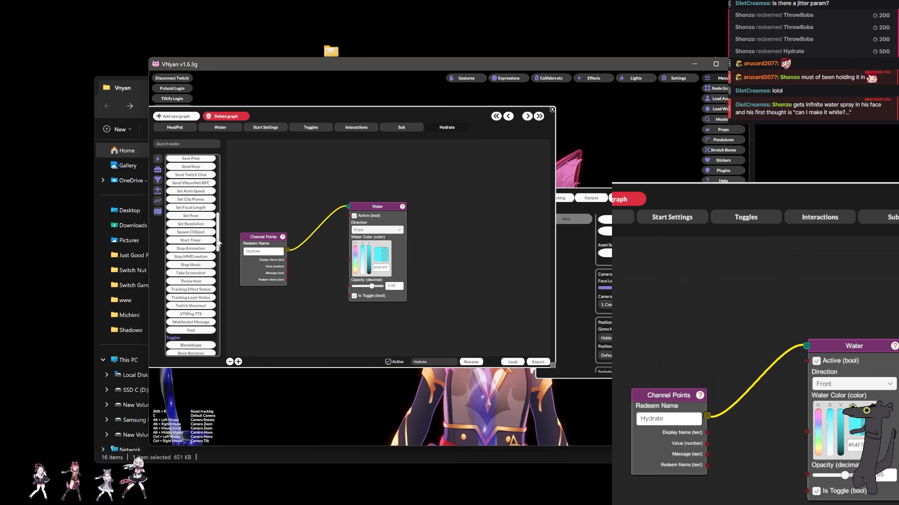
scroll(221, 217, "up", 5)
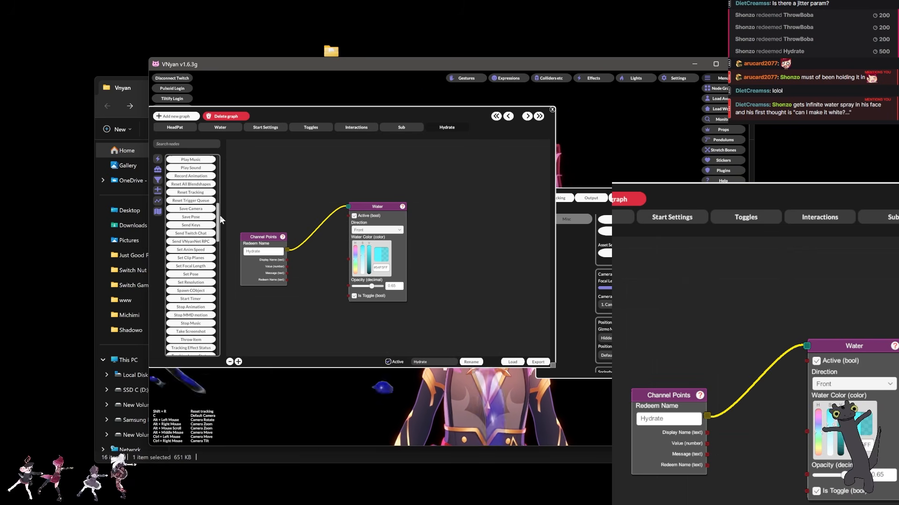
scroll(222, 217, "up", 4)
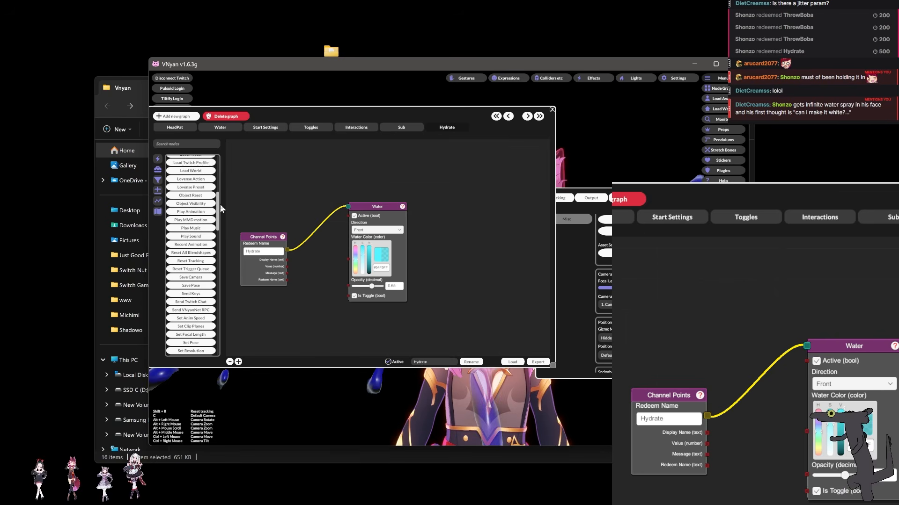
Try to redeem Hydrate again from the channel rewards, and close the rewards list
left_click(743, 151)
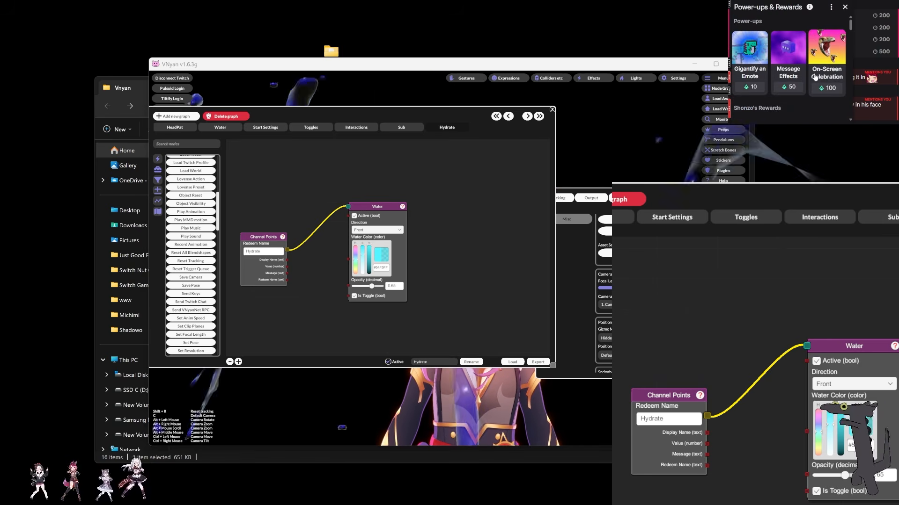
scroll(825, 72, "down", 3)
scroll(814, 75, "down", 3)
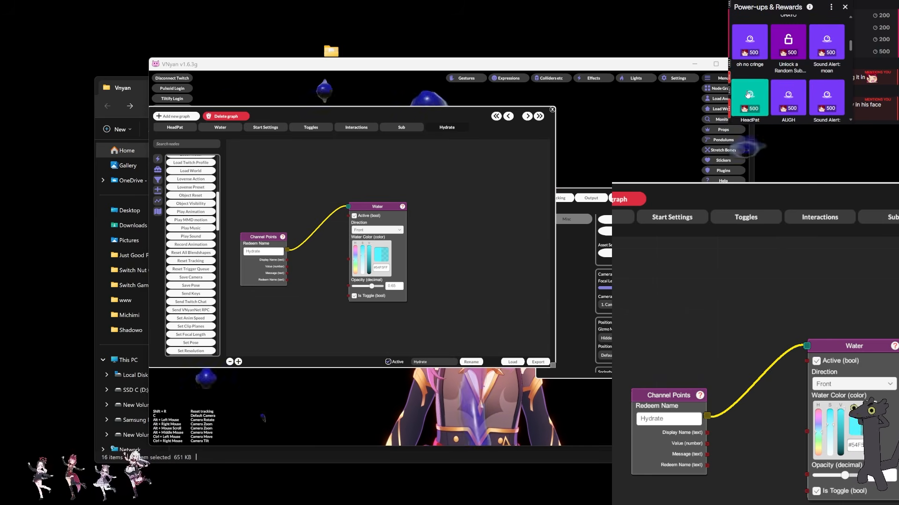
left_click(789, 105)
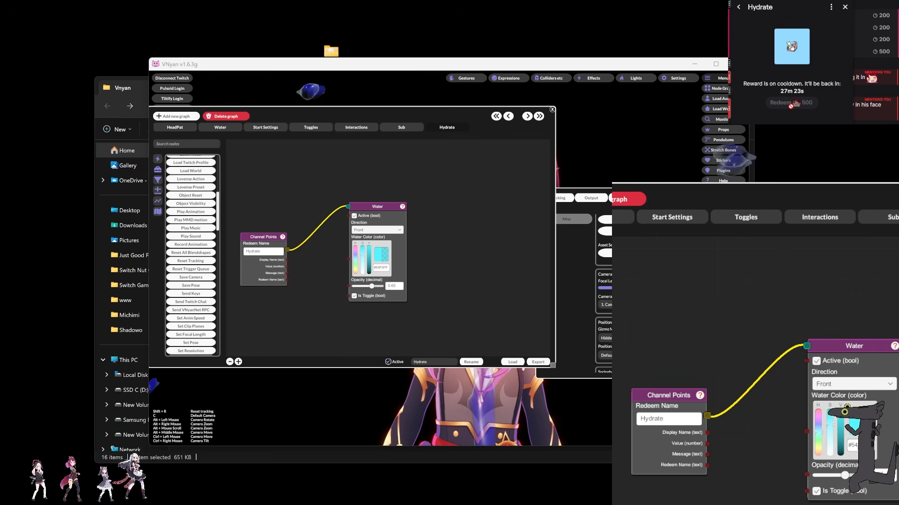
left_click(845, 7)
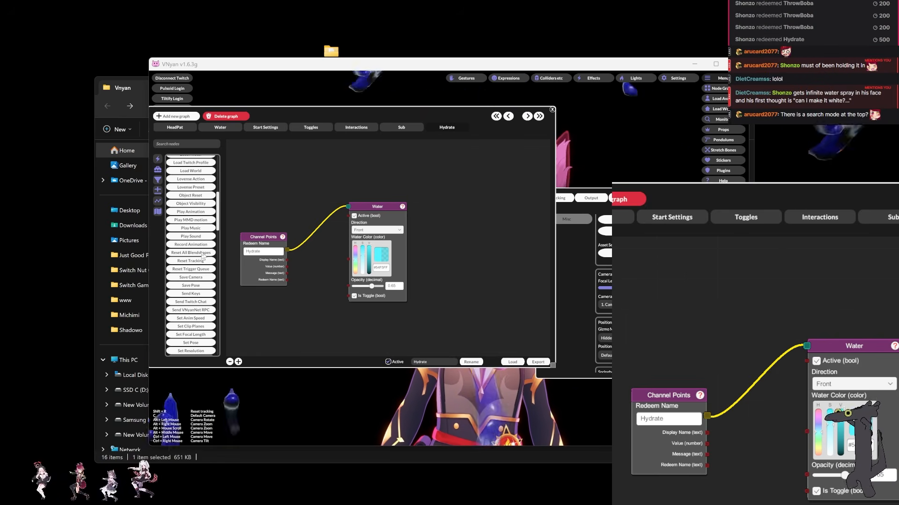
left_click(159, 180)
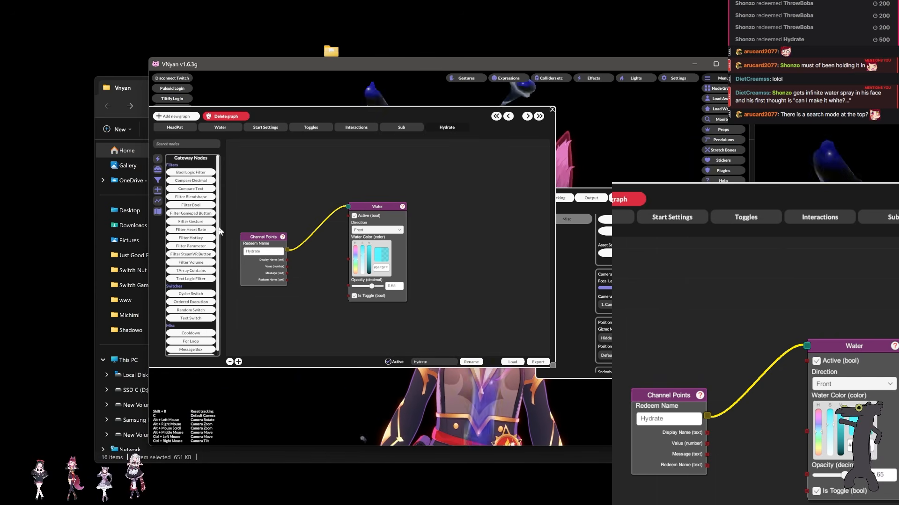
scroll(220, 231, "down", 1)
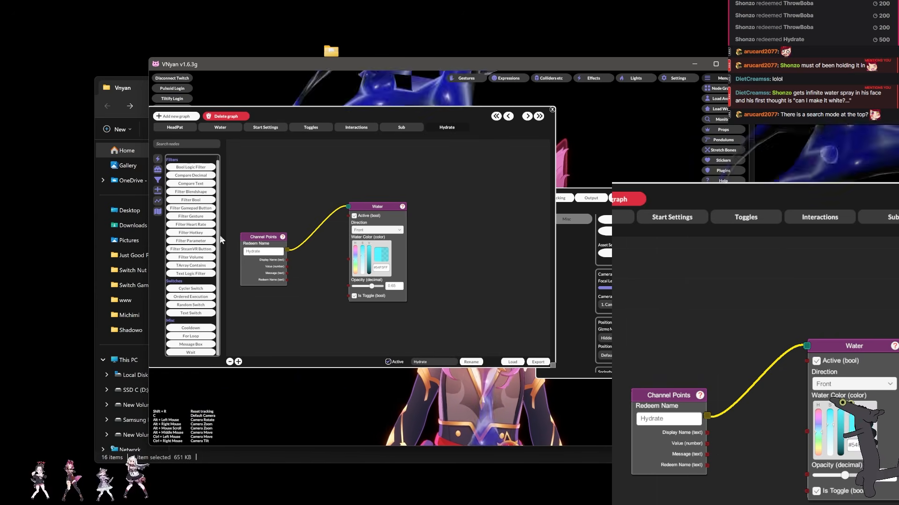
left_click(191, 328)
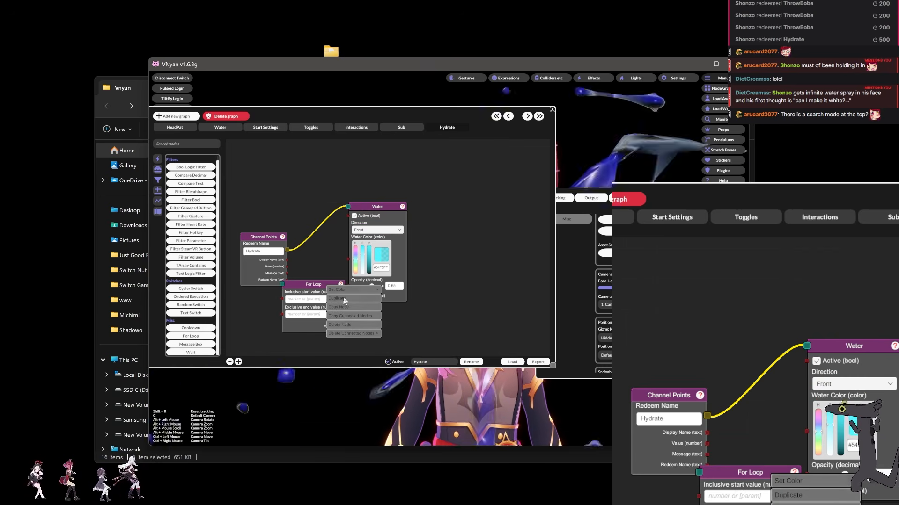
left_click(346, 322)
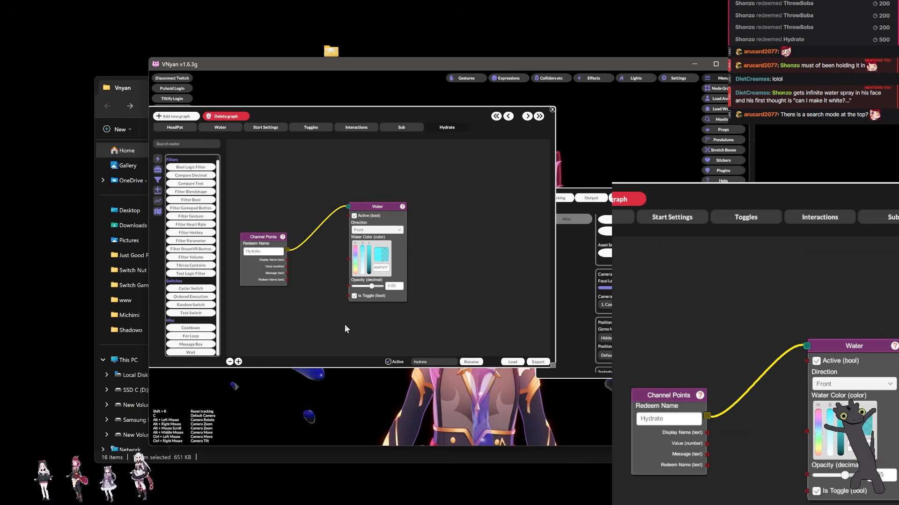
Search the nodes for timer, try out Timer and Start Timer nodes in the Hydrate graph, read the Timer help, and delete both
left_click(187, 144)
type("timer")
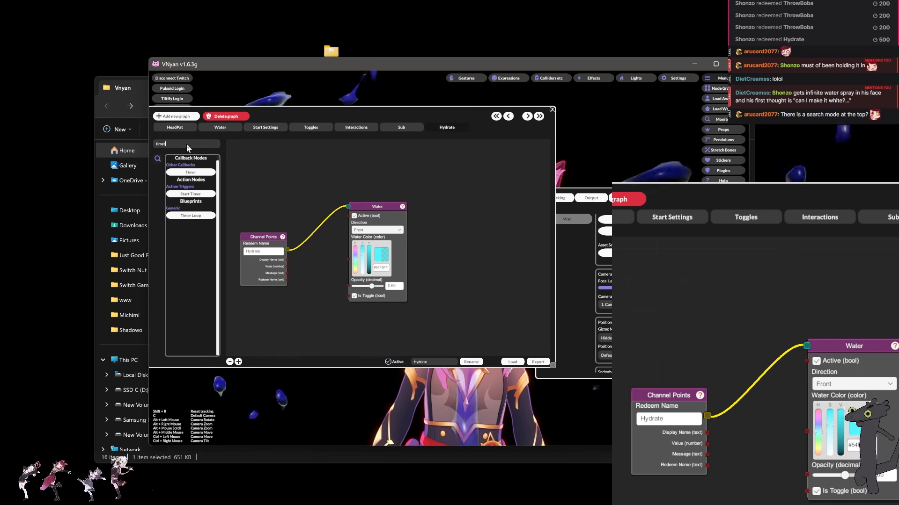
left_click(191, 172)
left_click(318, 299)
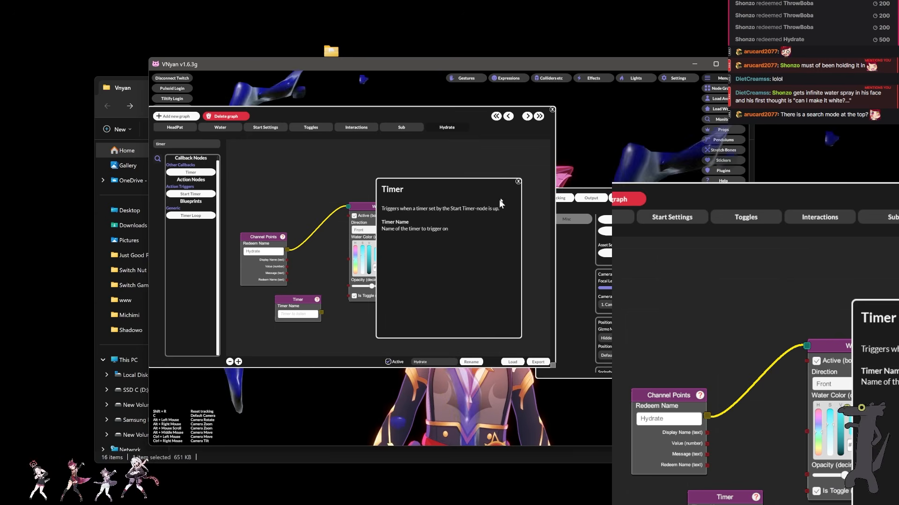
left_click(517, 182)
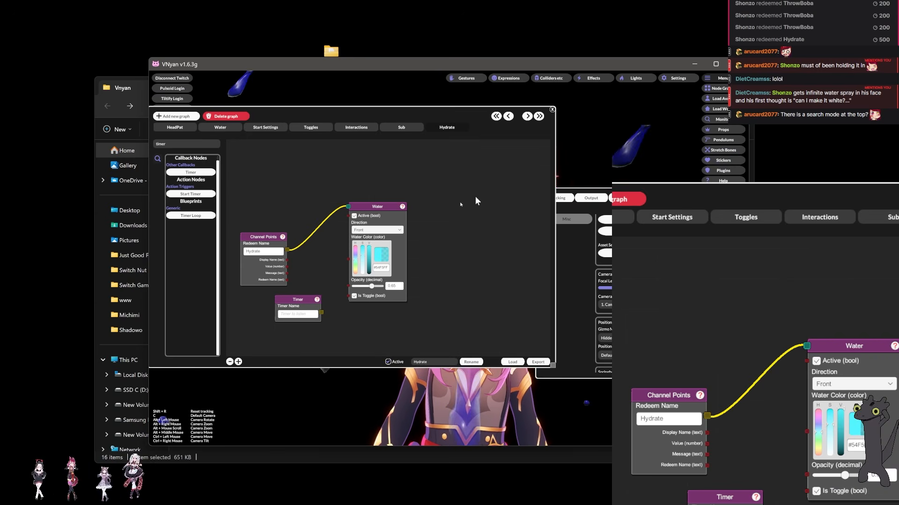
left_click(200, 196)
left_click_drag(385, 235, 360, 162)
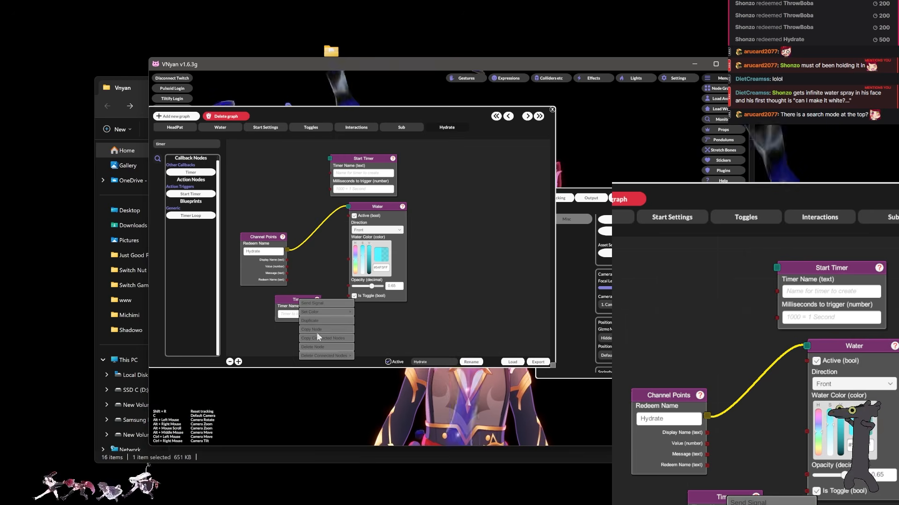
key("Delete")
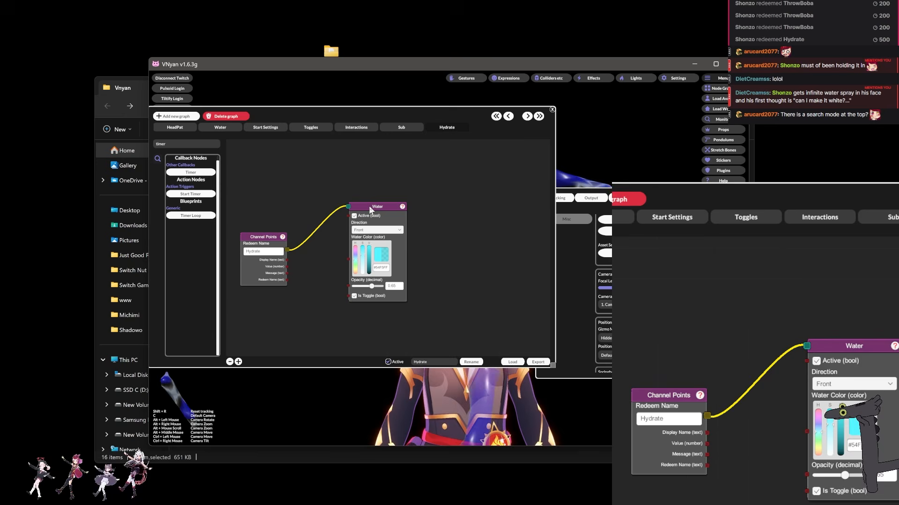
Make room beside the Water node, search the nodes for switch, and place a Cycler node between Channel Points and Water
left_click_drag(369, 206, 408, 205)
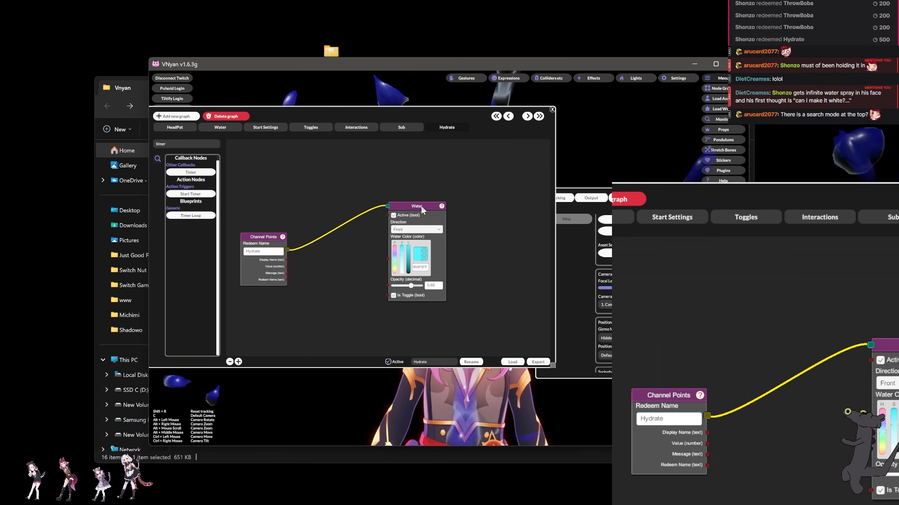
left_click(198, 144)
key("BackSpace")
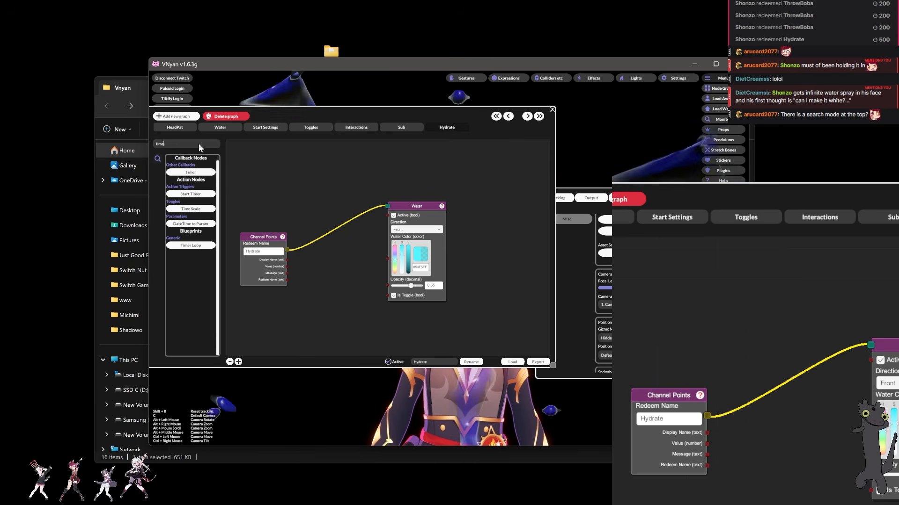
key("BackSpace")
key("BackSpace")
key("BackSpace")
key("BackSpace")
type("switch")
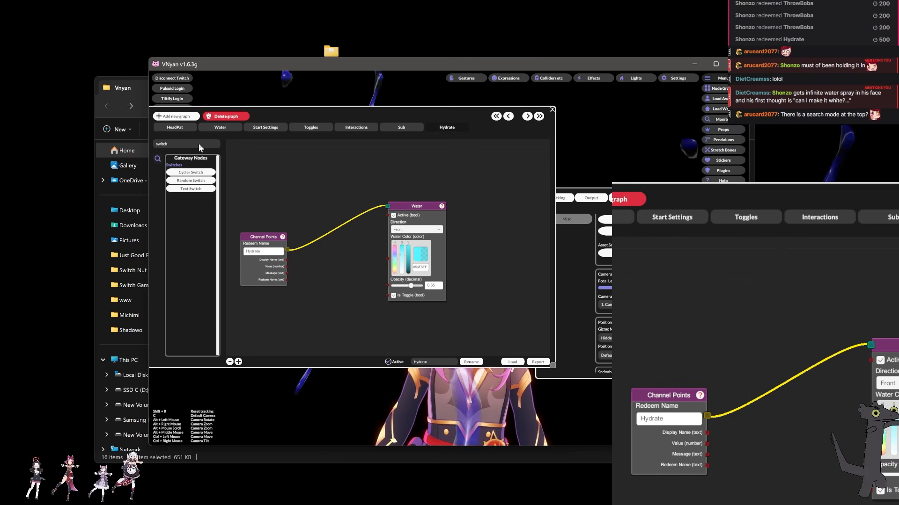
left_click(192, 172)
left_click_drag(400, 254, 333, 267)
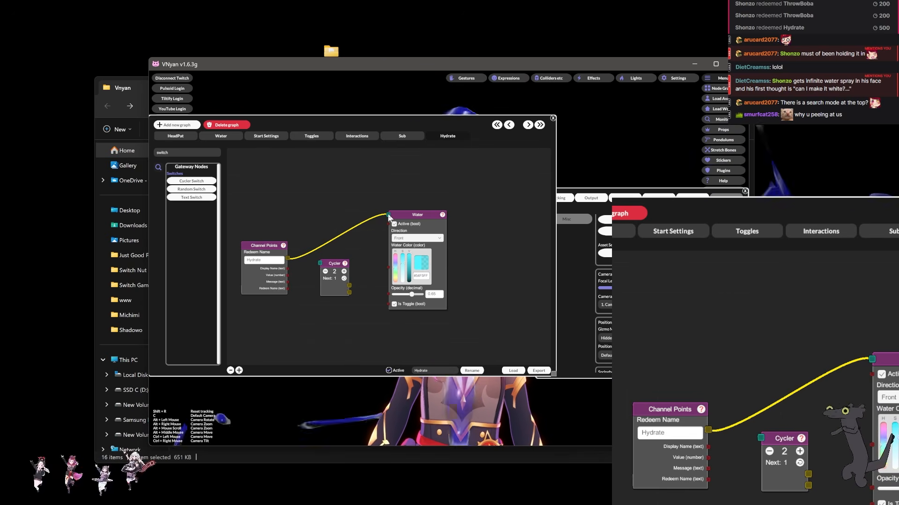
Deactivate the Hydrate graph and activate it again, repositioning the graph window
left_click(388, 370)
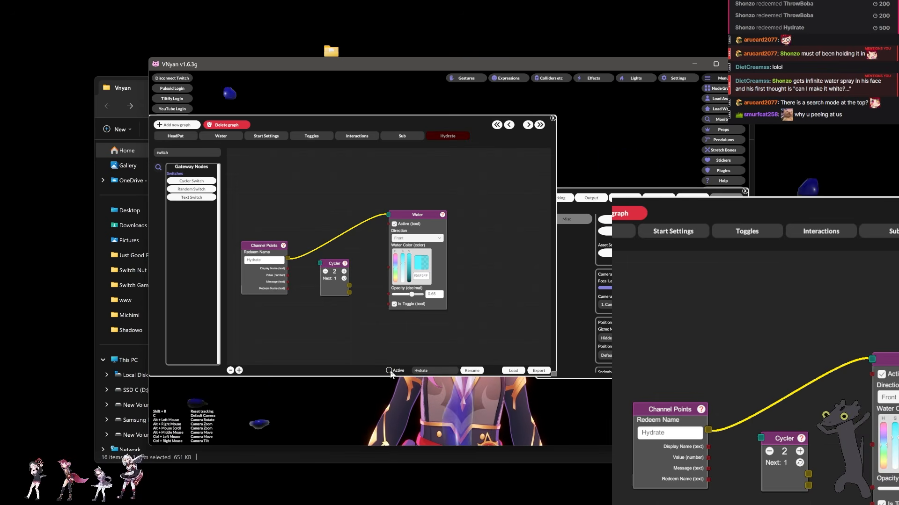
left_click_drag(425, 125, 463, 125)
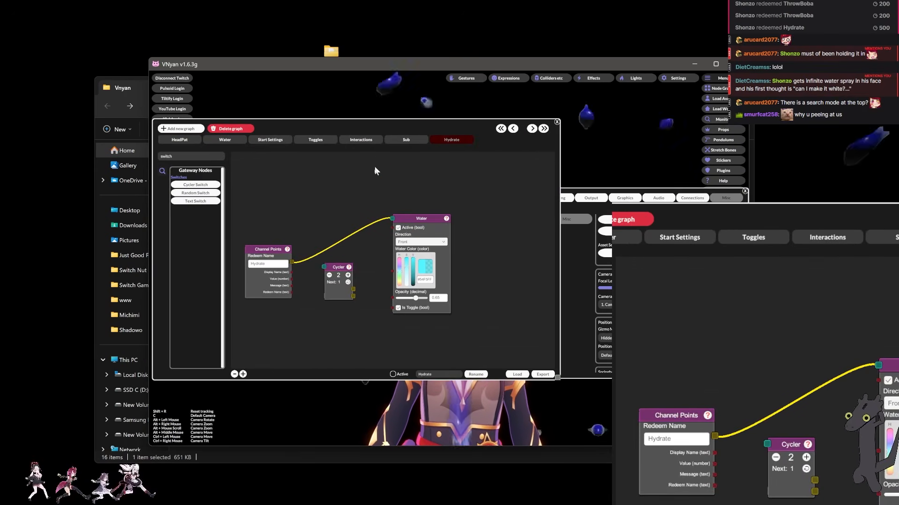
left_click(392, 374)
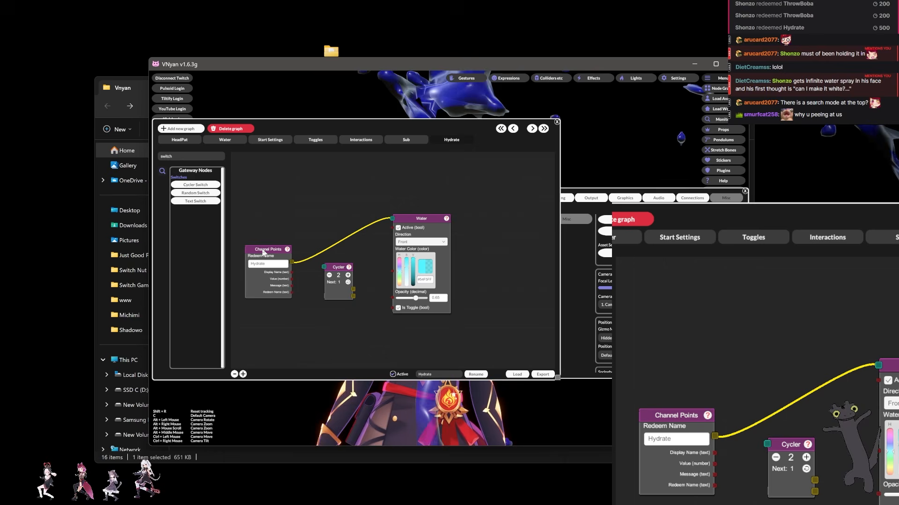
mouse_move(416, 131)
left_mouse_down()
mouse_move(0, 154)
mouse_move(147, 153)
mouse_move(406, 130)
left_mouse_up()
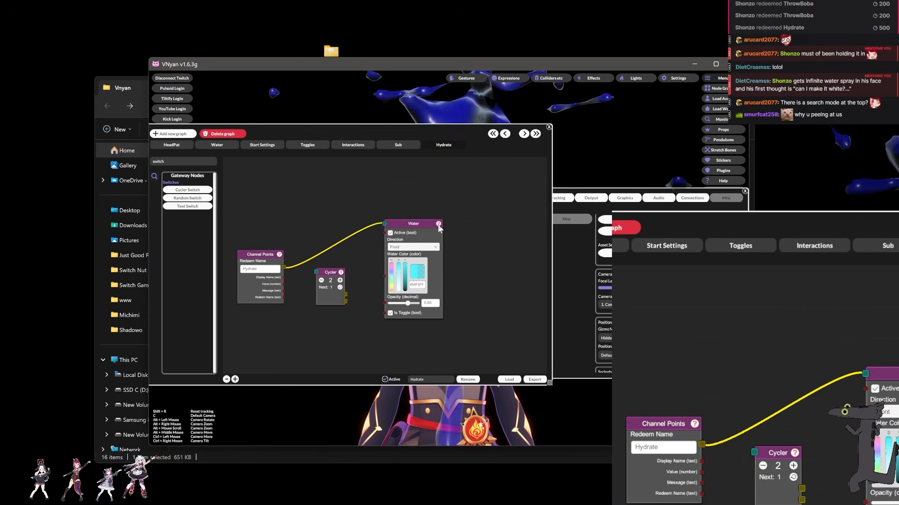
Read the Water node's help again, and reposition the node in the Hydrate graph
left_click_drag(430, 222, 409, 229)
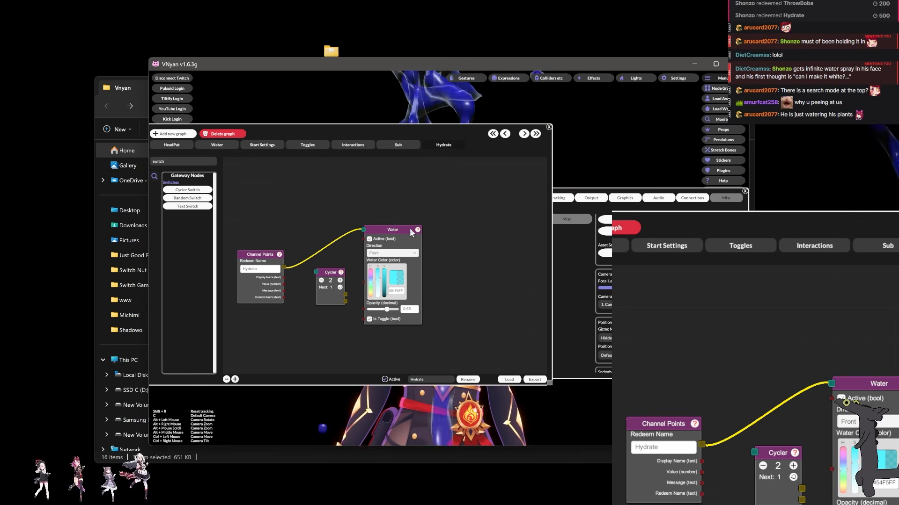
left_click(417, 230)
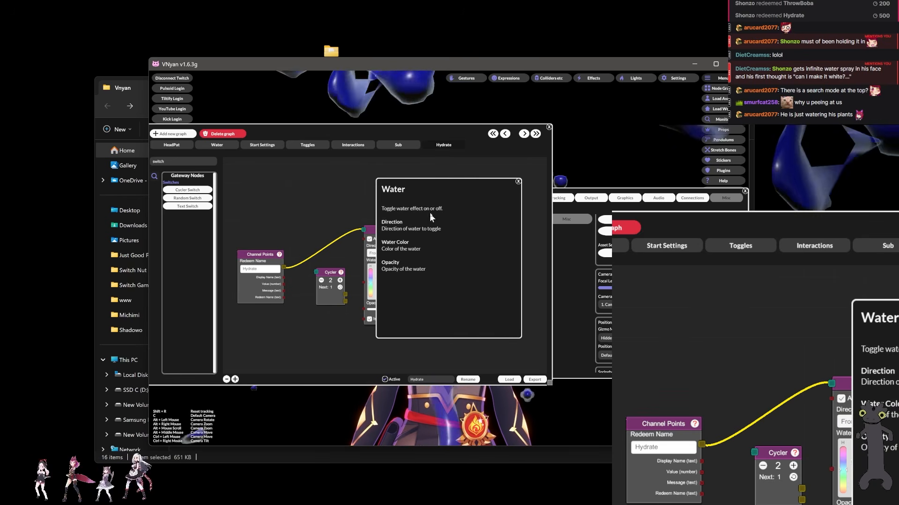
left_click(517, 182)
left_click_drag(392, 228, 406, 226)
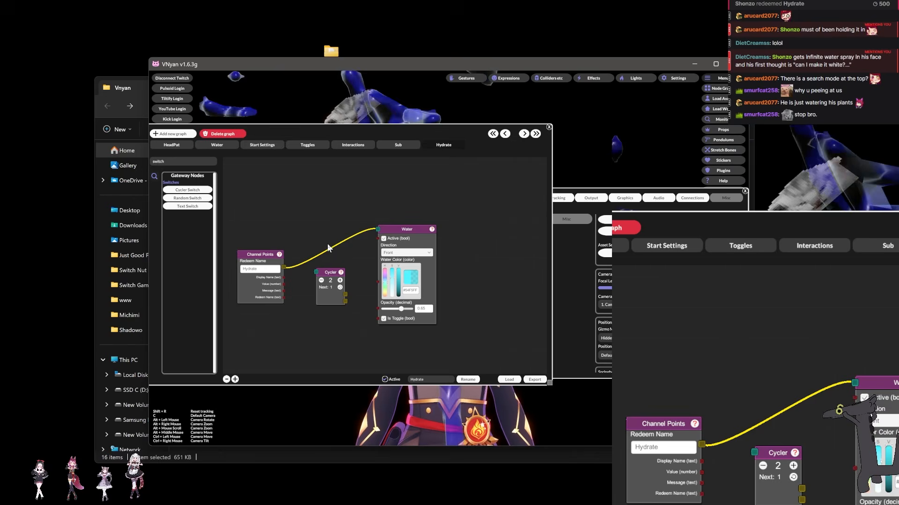
Duplicate the Cycler node, and delete both Cycler nodes from the Hydrate graph
right_click(334, 275)
left_click(360, 285)
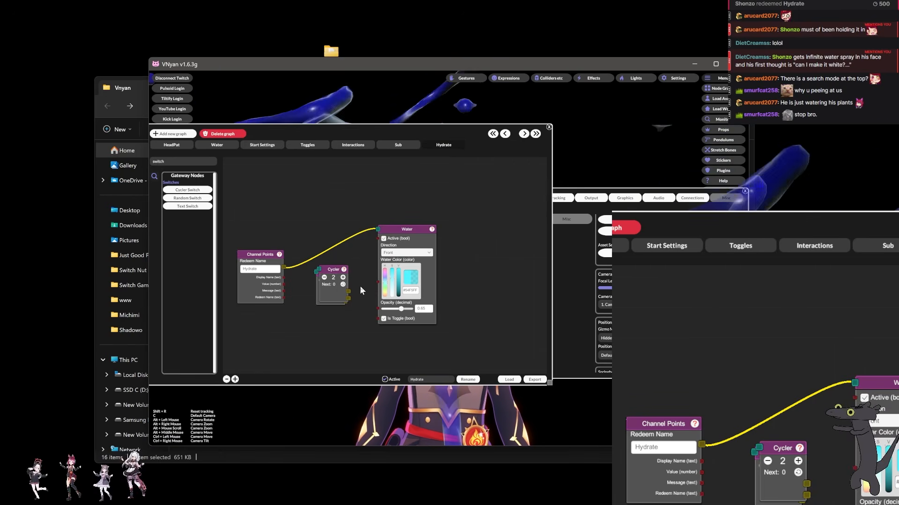
left_click(341, 277)
key("Delete")
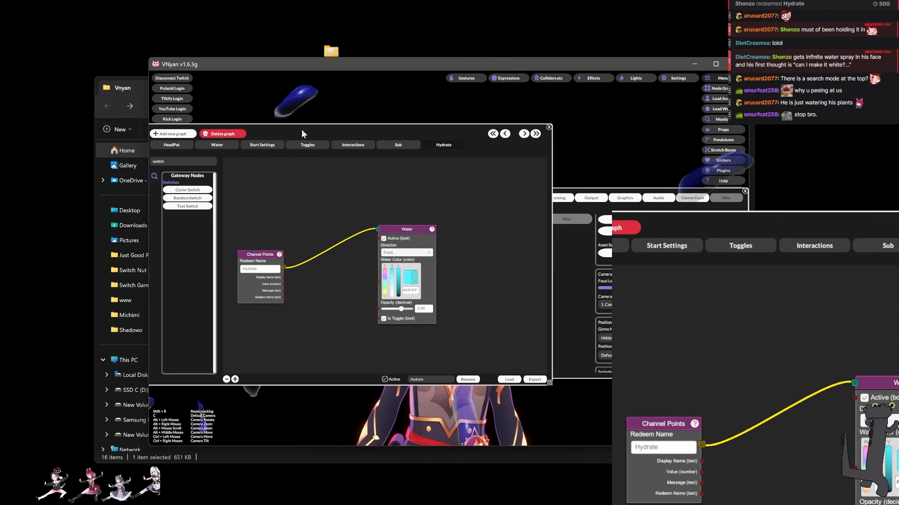
Search the nodes for time and switch, add a Random node to the Hydrate graph, and read its help
left_click_drag(301, 129, 323, 131)
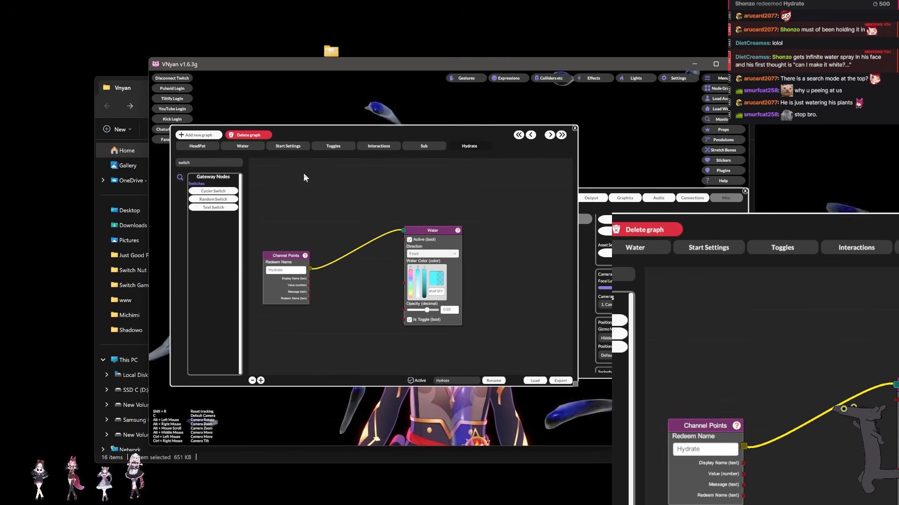
left_click_drag(228, 192, 213, 186)
double_click(198, 157)
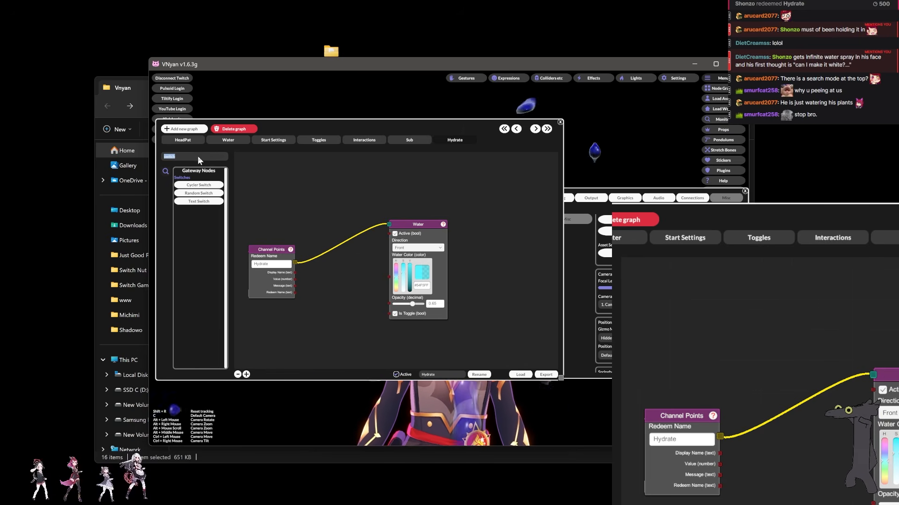
type("time")
double_click(197, 156)
type("switch")
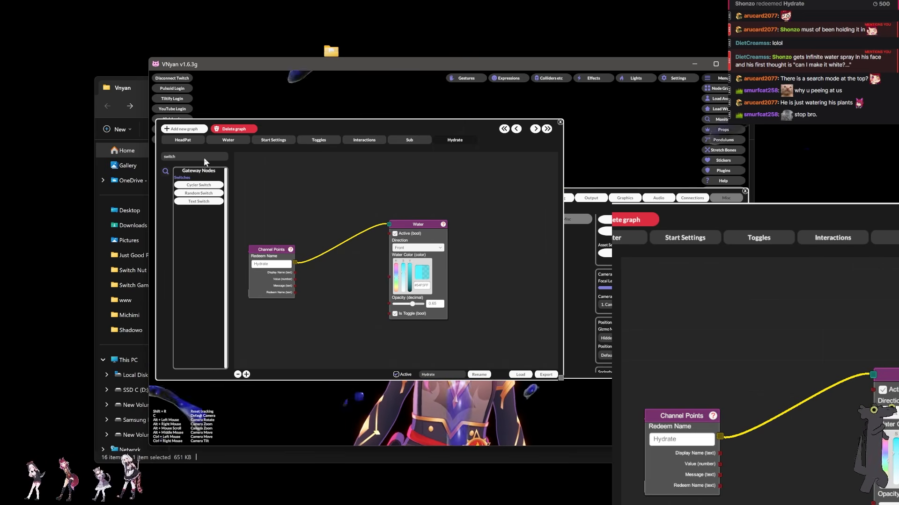
left_click(202, 193)
left_click(427, 264)
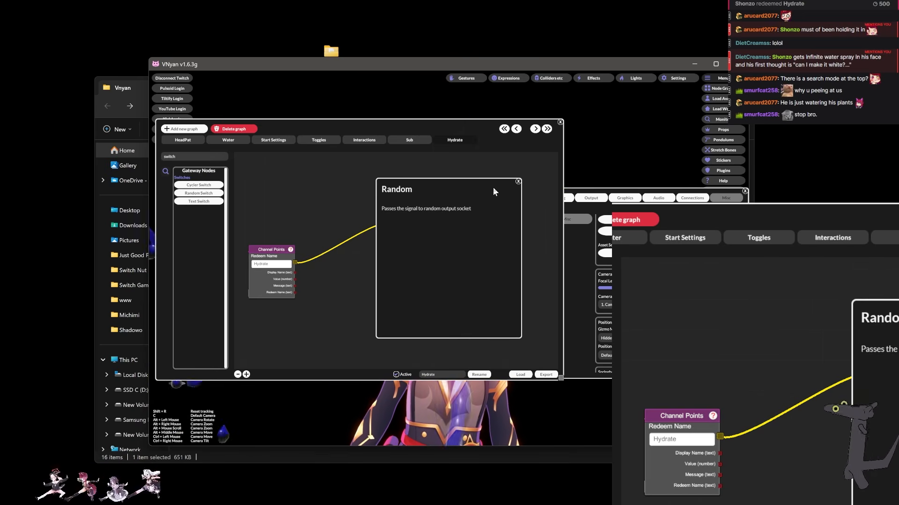
left_click(518, 181)
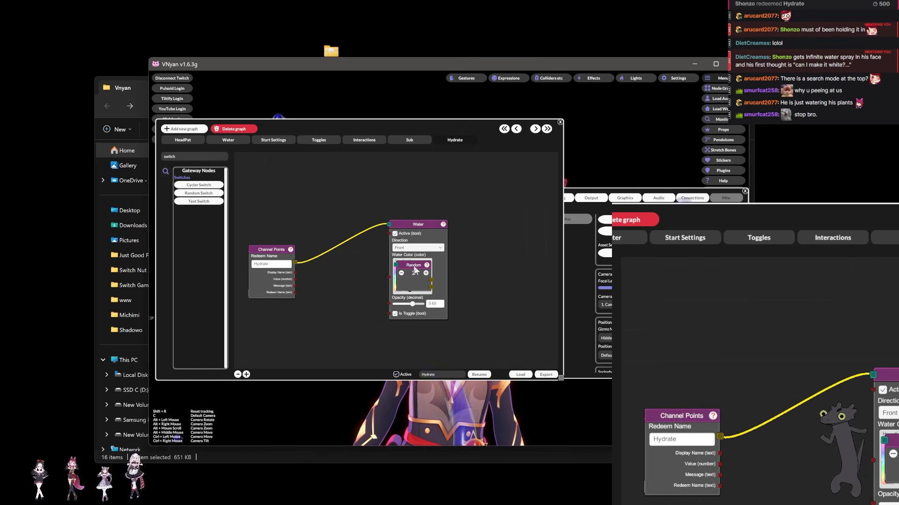
Move the Random node off the Water node, delete it from the Hydrate graph, and close the help window
left_click_drag(410, 266, 330, 275)
right_click(330, 275)
left_click(350, 307)
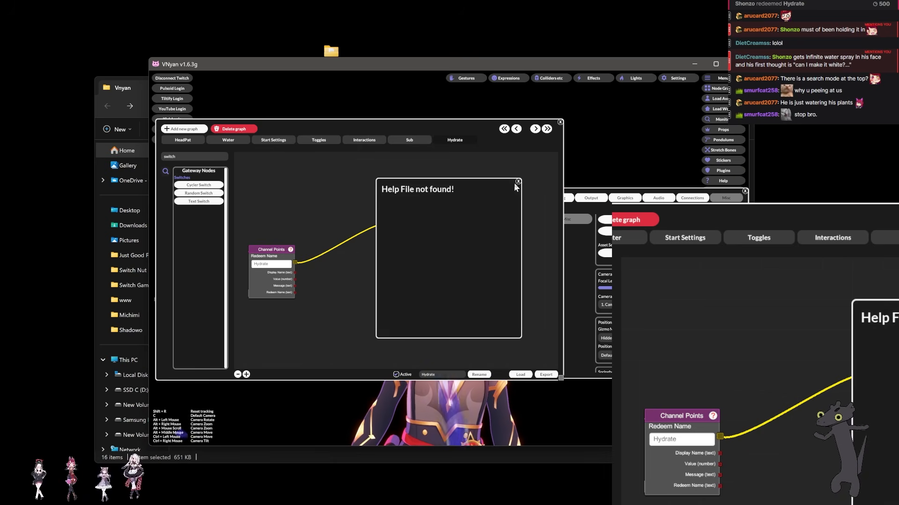
left_click(517, 182)
left_click(421, 266)
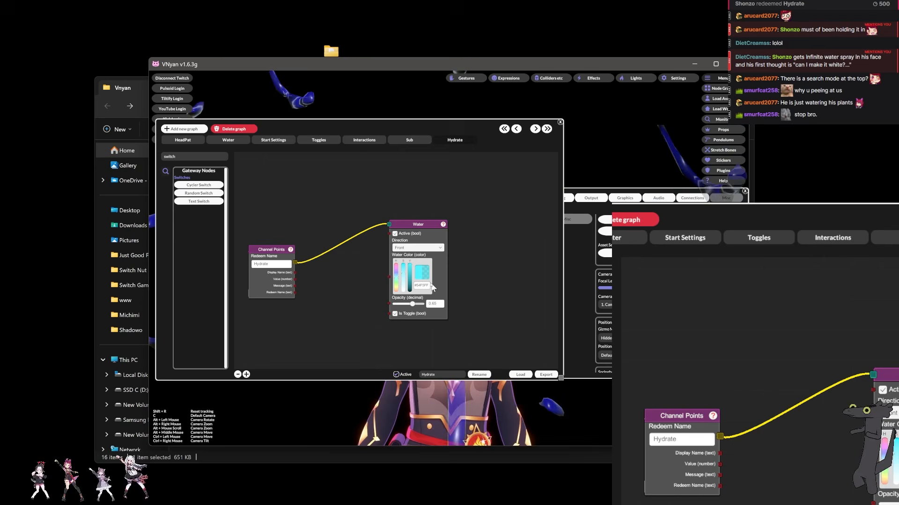
Go back to the Sub graph to review its Subscriptions, Confetti and Bonk nodes
left_click(410, 140)
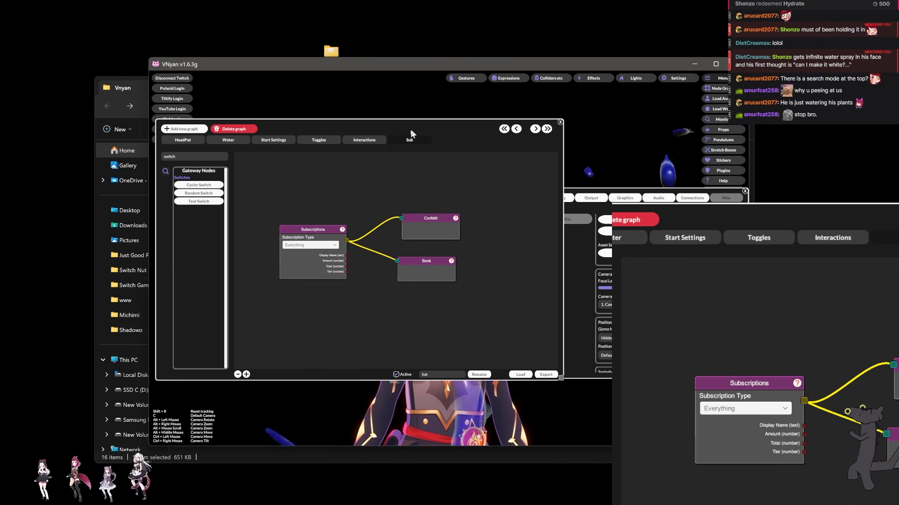
left_click_drag(442, 129, 427, 131)
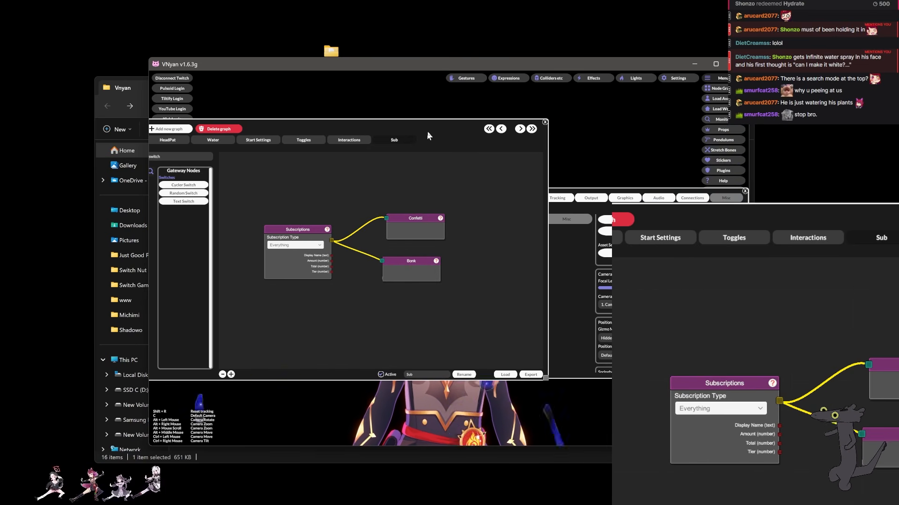
Close the node graph window, save the settings and graphs, and close the settings window
left_click(545, 122)
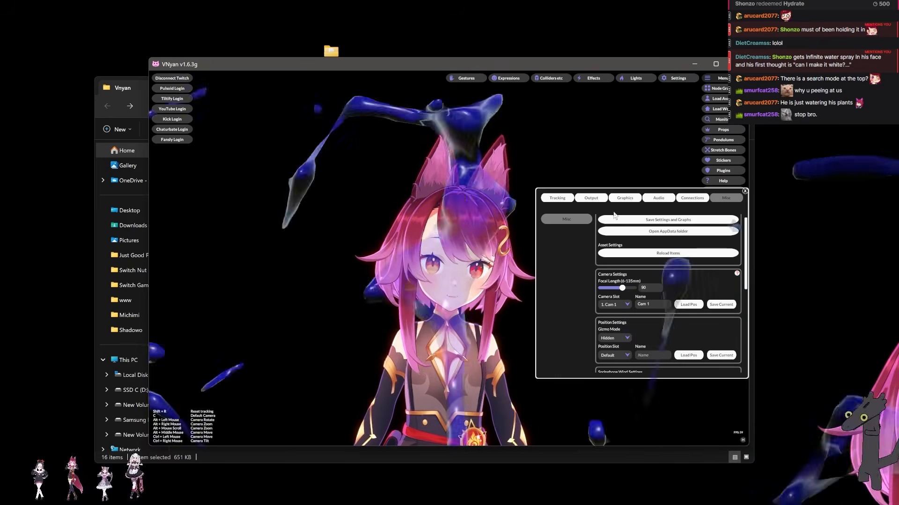
left_click_drag(663, 223, 515, 221)
left_click(515, 219)
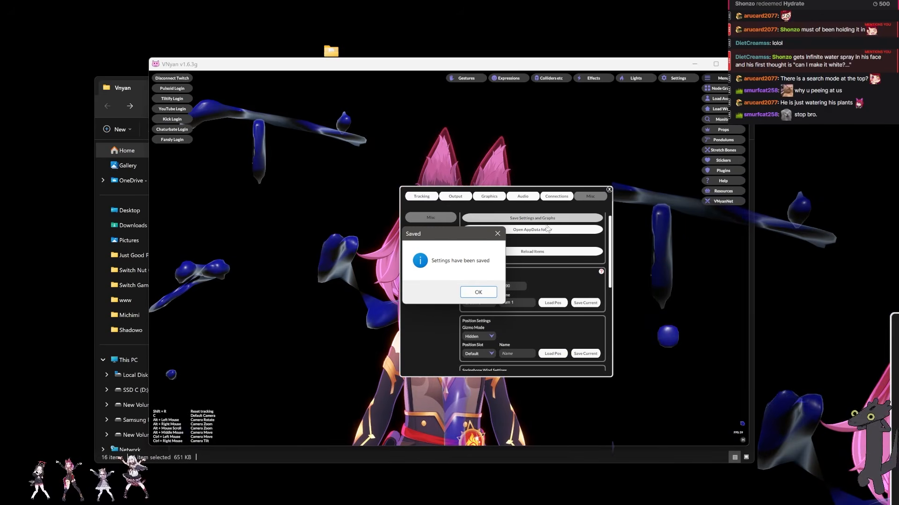
left_click(479, 292)
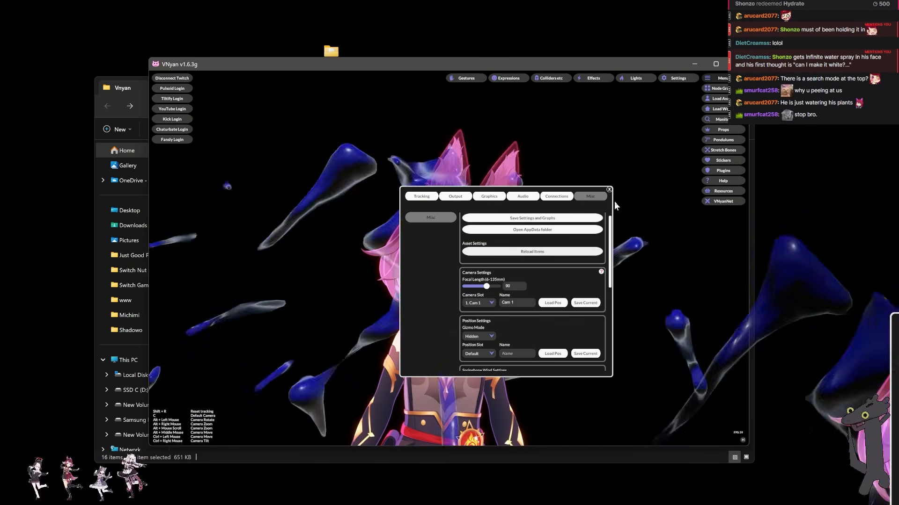
left_click(609, 190)
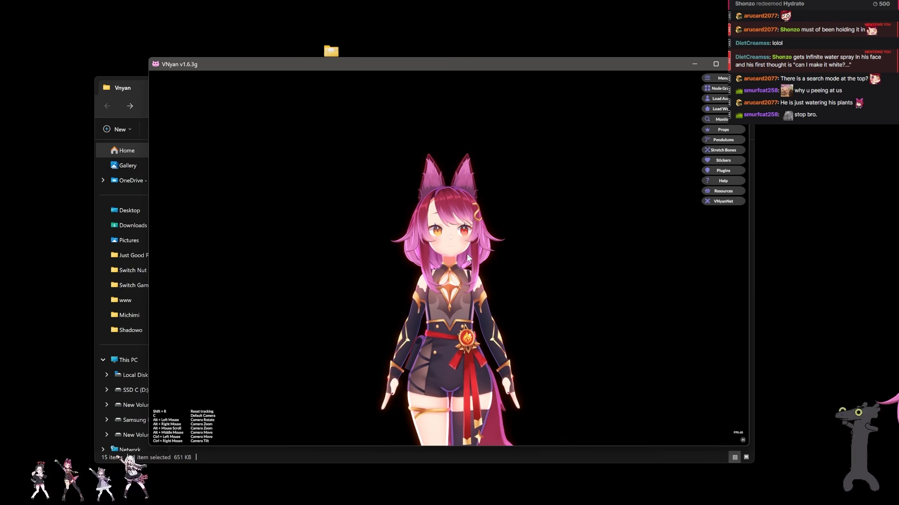
Open the Misc settings and load the saved camera position from slot 1, Cam 1
left_click(713, 79)
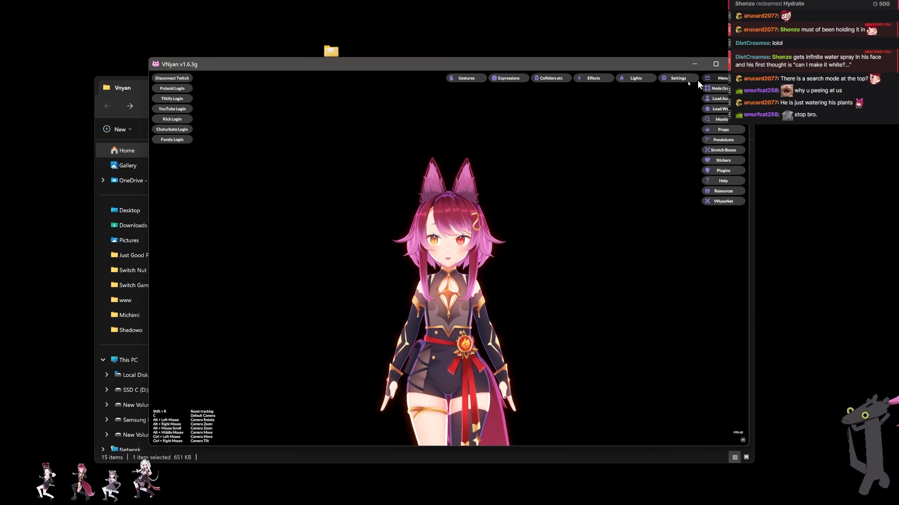
left_click(665, 79)
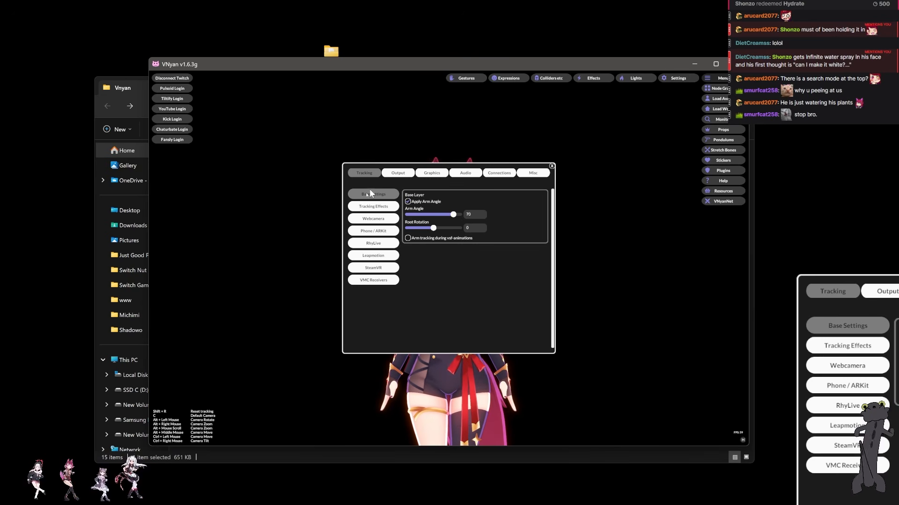
left_click(532, 175)
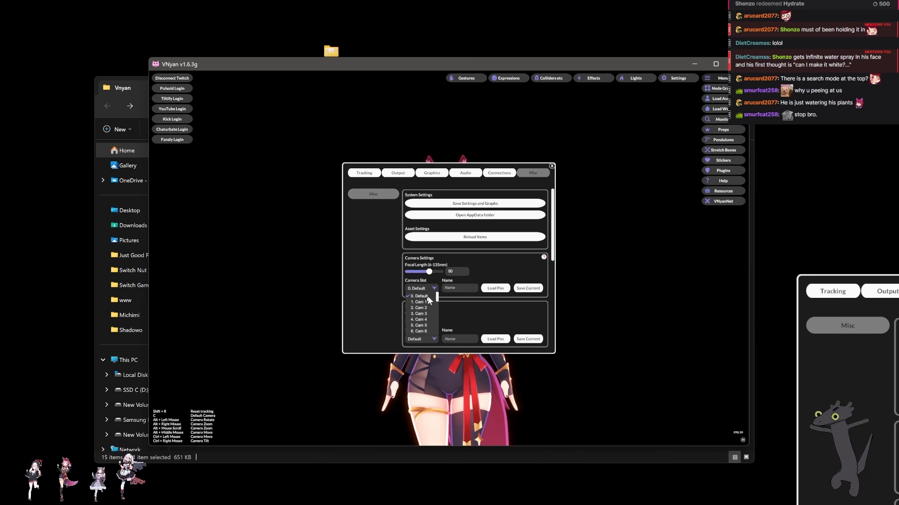
left_click(496, 289)
left_click_drag(482, 287, 262, 237)
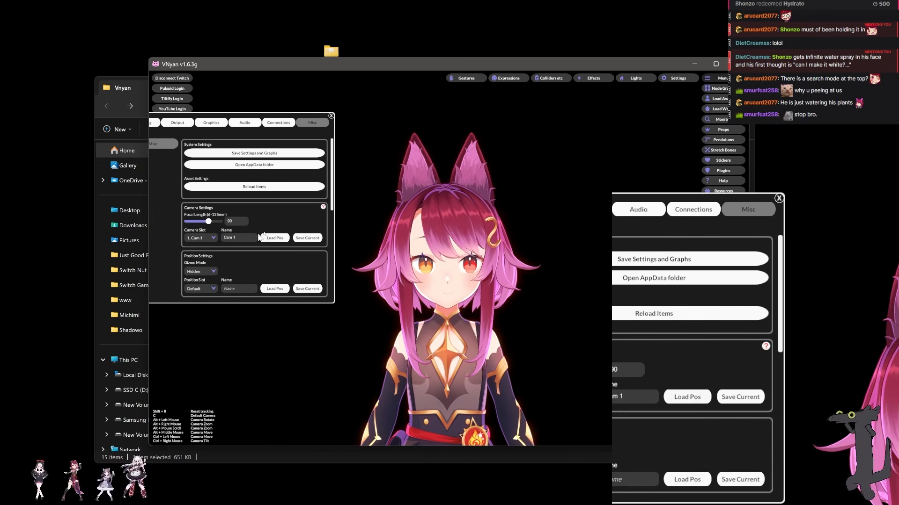
Read the Camera Settings help, close it, and move the settings window fully into view
left_click(323, 206)
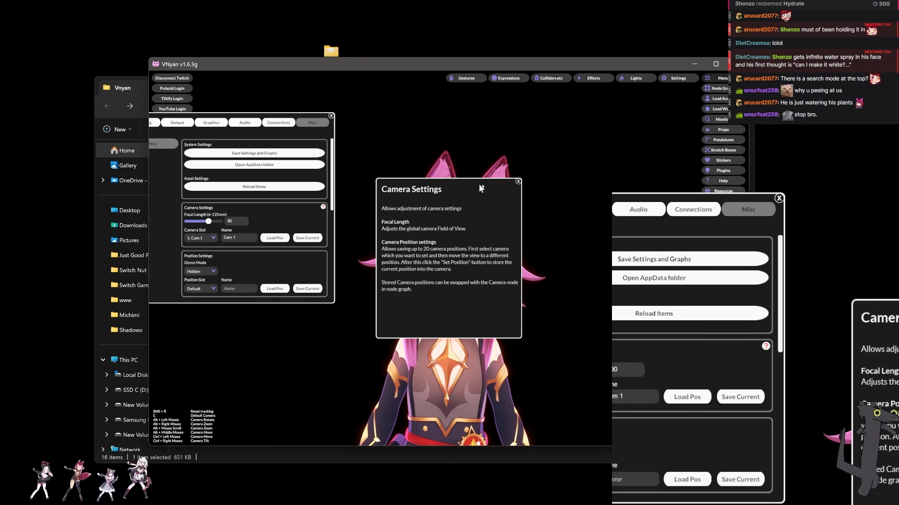
left_click(519, 183)
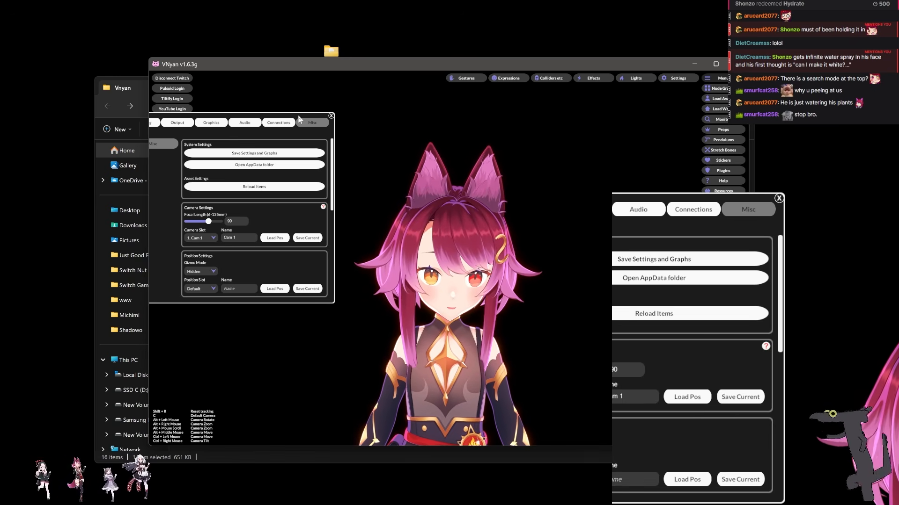
left_click_drag(298, 114, 411, 117)
Open the Interactions graph in the node graph editor, then enlarge and reposition the editor window
left_click(716, 88)
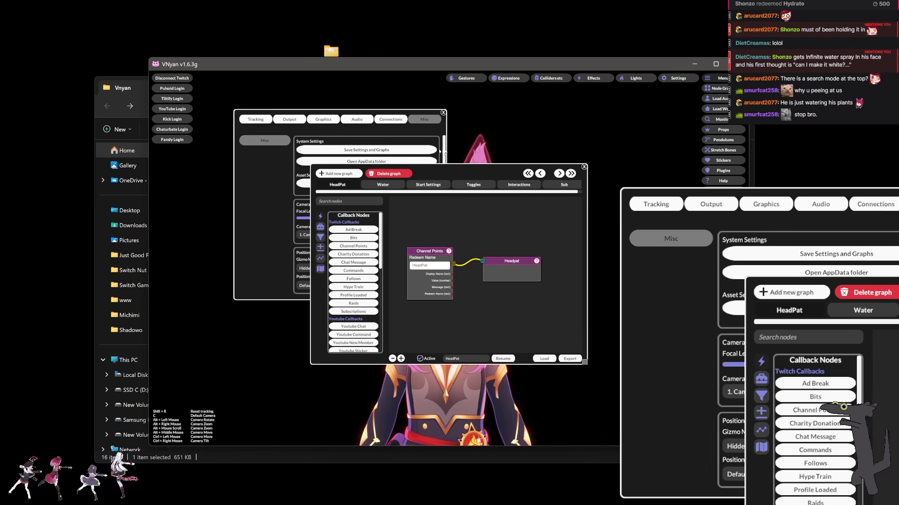
left_click(518, 184)
scroll(429, 253, "down", 3)
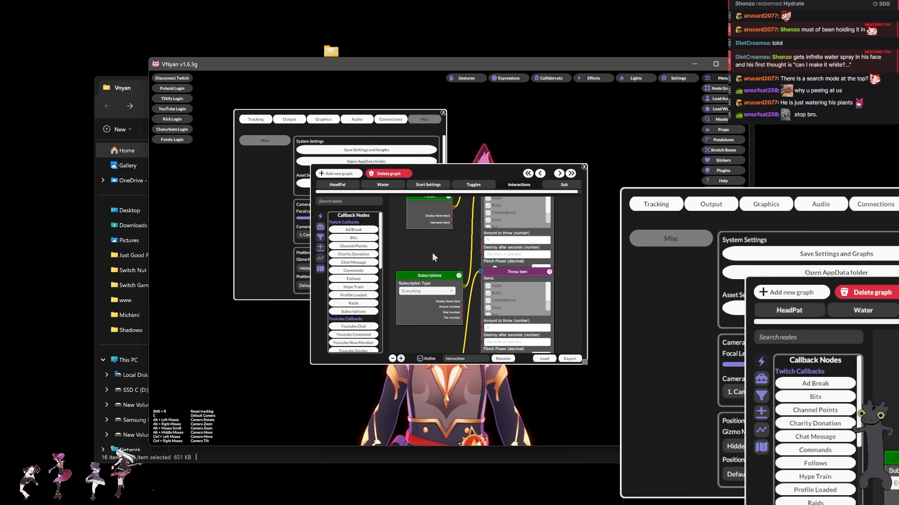
left_click_drag(433, 257, 419, 336)
left_click_drag(563, 232, 560, 275)
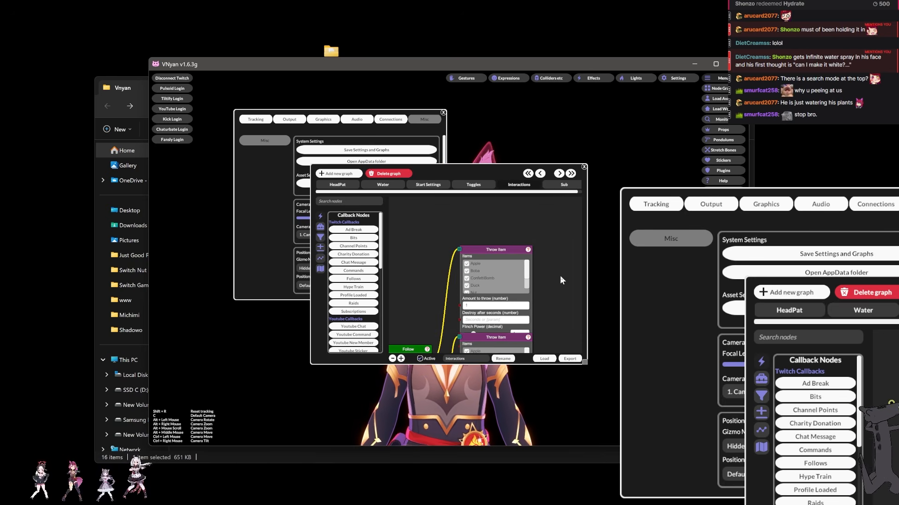
left_click_drag(586, 363, 701, 475)
left_click_drag(557, 172, 442, 92)
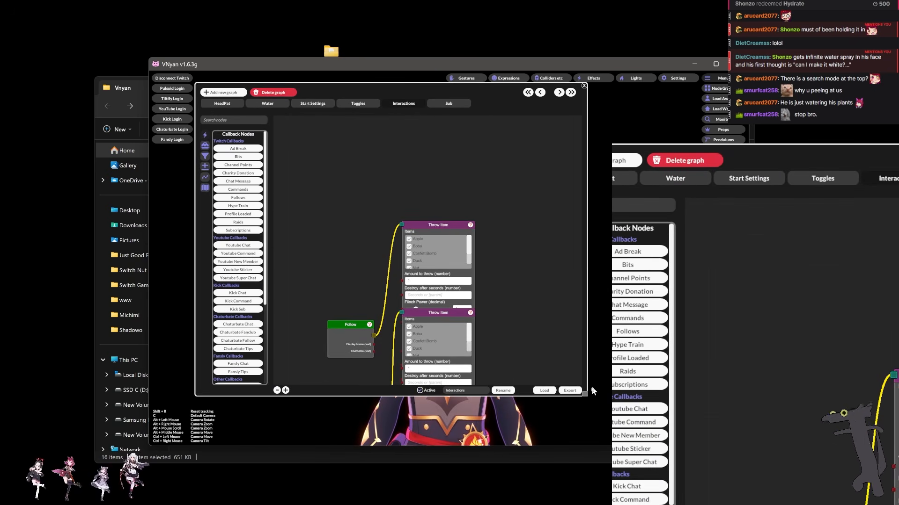
left_click_drag(591, 388, 635, 396)
left_click_drag(484, 102, 487, 155)
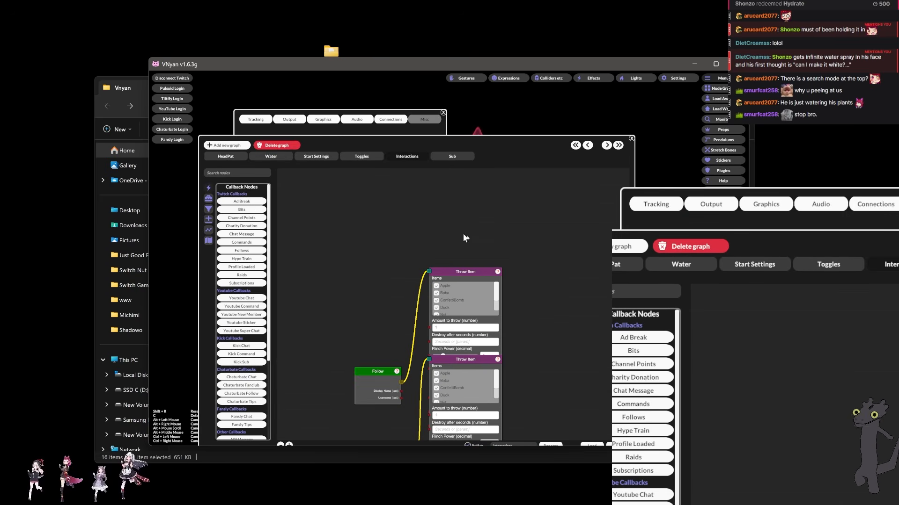
Move the Follow node and its Throw Item node out of the stack in the Interactions graph to form a separate group
scroll(496, 234, "down", 5)
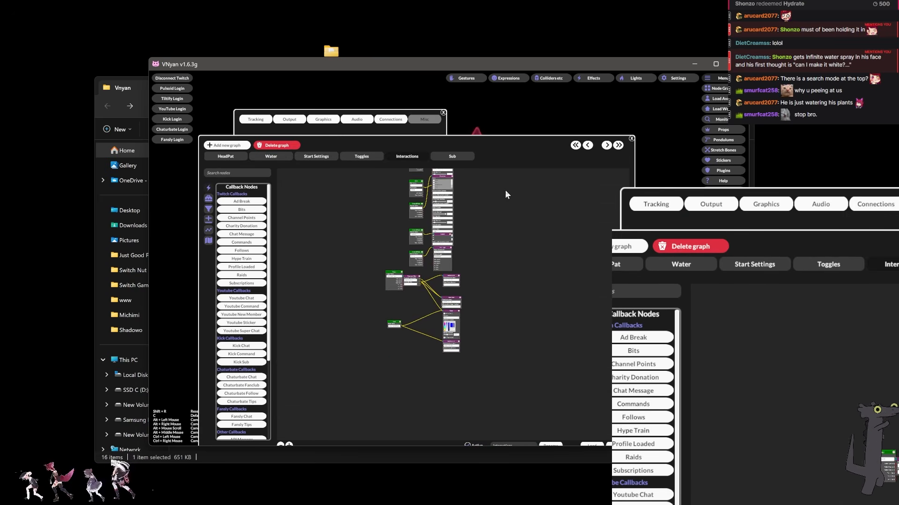
scroll(516, 288, "up", 5)
left_click_drag(533, 327, 555, 355)
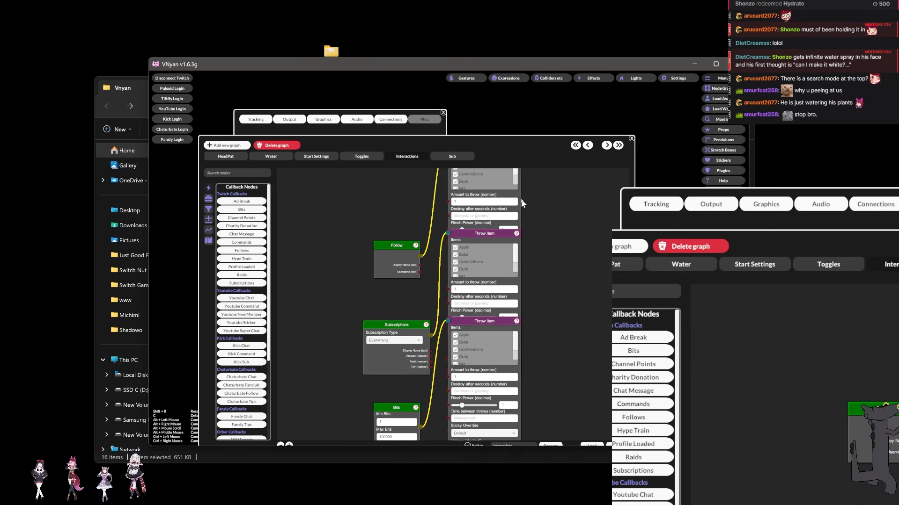
left_click_drag(517, 182, 533, 267)
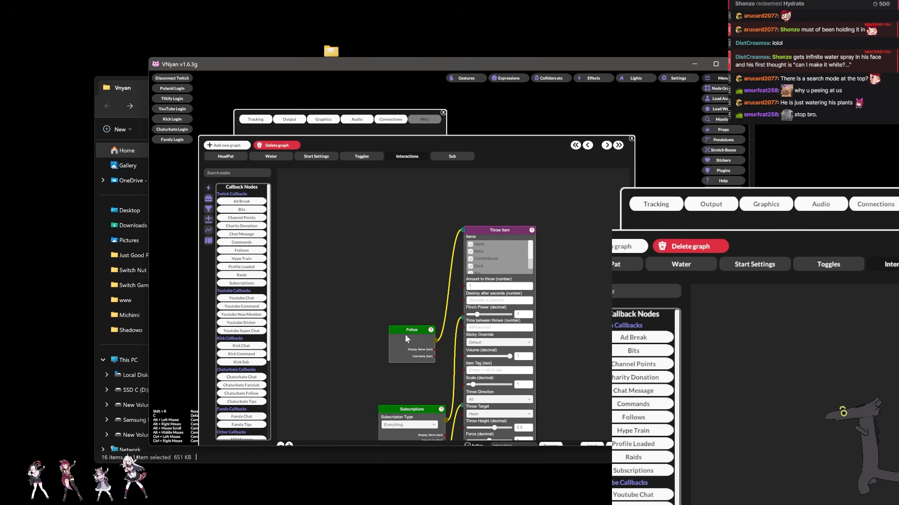
left_click_drag(405, 334, 347, 263)
left_click_drag(490, 230, 574, 189)
left_click_drag(503, 276, 470, 262)
left_click_drag(319, 262, 422, 212)
left_click_drag(455, 258, 483, 142)
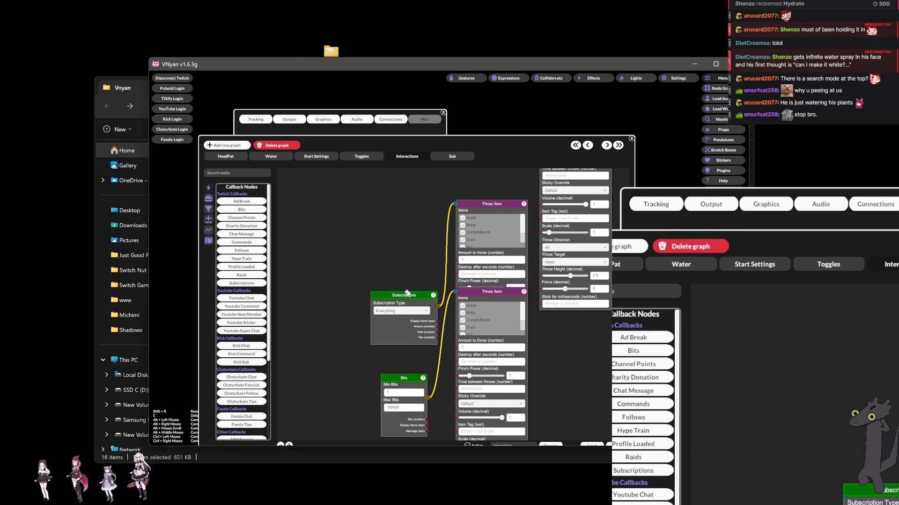
Separate the Subscriptions node with its Throw Item, and the Bits node with its Throw Item, into two spaced groups
left_click_drag(395, 297, 310, 227)
left_click_drag(487, 204, 408, 194)
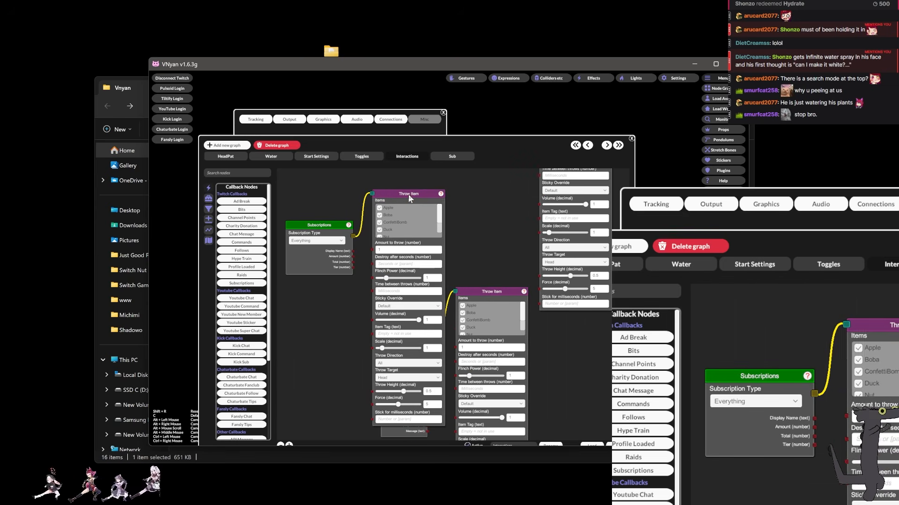
scroll(386, 307, "down", 5)
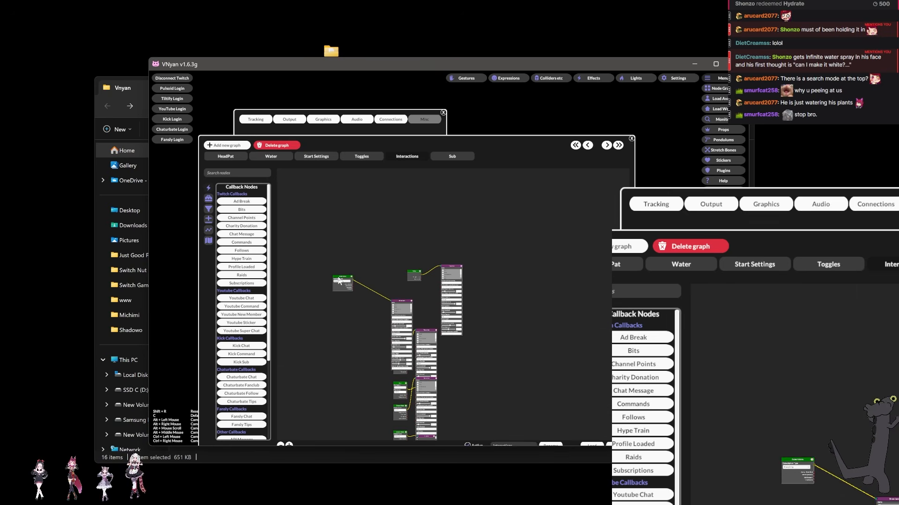
left_click_drag(400, 301, 379, 263)
left_click_drag(412, 310, 407, 275)
scroll(406, 320, "up", 5)
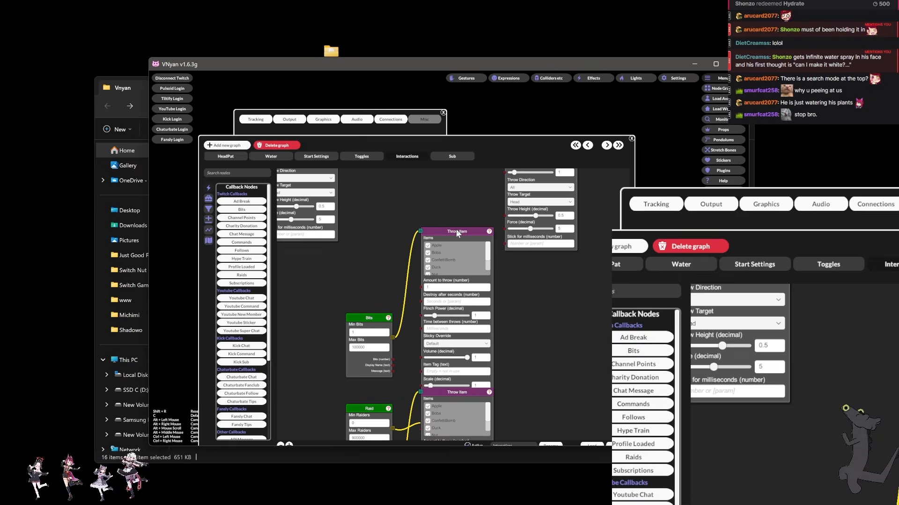
scroll(456, 229, "down", 5)
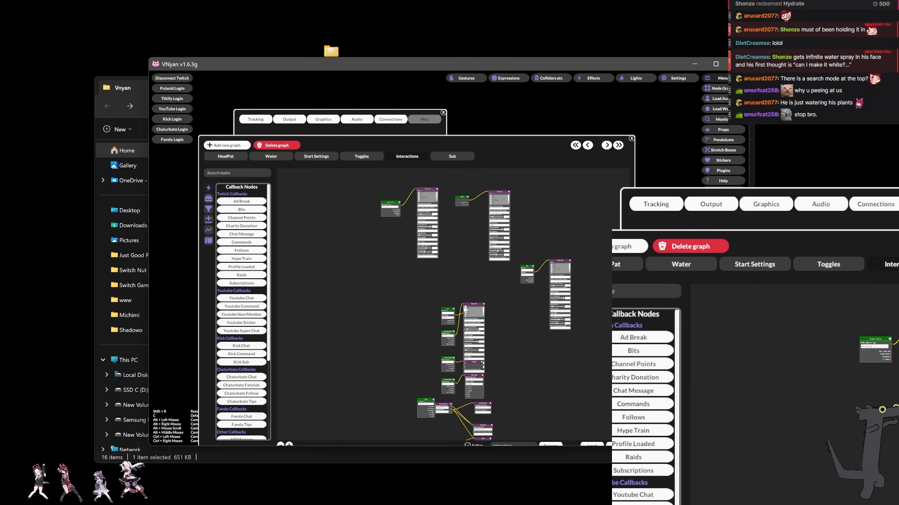
Move the SAVE!!! Channel Points node and its Throw Item node together, away from the Raid node
scroll(473, 312, "up", 5)
left_click_drag(528, 317, 555, 296)
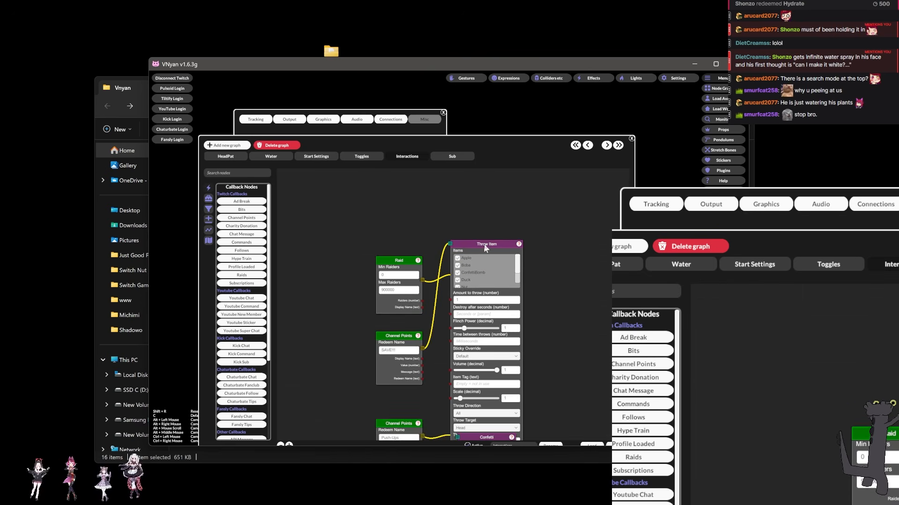
left_click_drag(485, 248, 546, 205)
left_click_drag(397, 337, 296, 217)
scroll(339, 281, "down", 5)
left_click_drag(343, 325, 406, 313)
scroll(405, 312, "up", 5)
left_click_drag(488, 252, 505, 329)
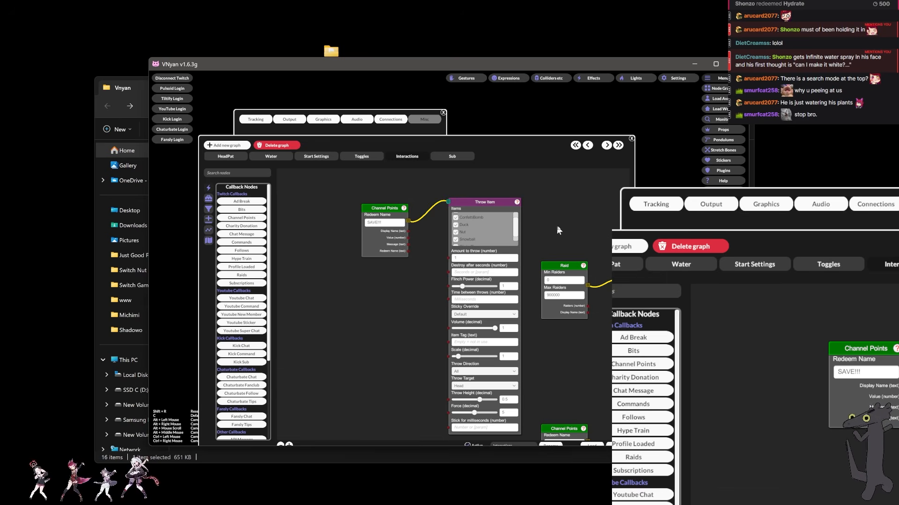
Group the Raid node with its Confetti node, and move the Push-Ups Channel Points node with its Confetti above the Hydrate redeem
left_click_drag(567, 238, 380, 228)
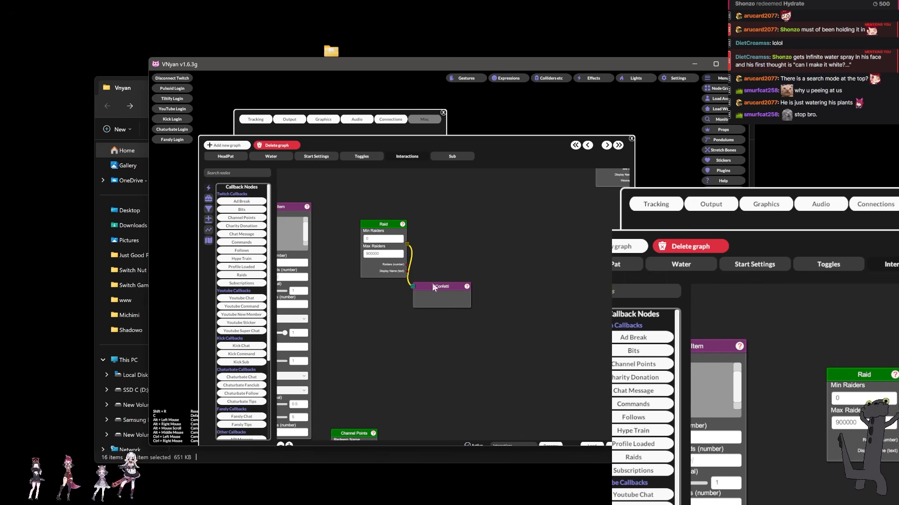
scroll(461, 262, "down", 5)
scroll(450, 327, "up", 5)
left_click_drag(473, 253, 454, 315)
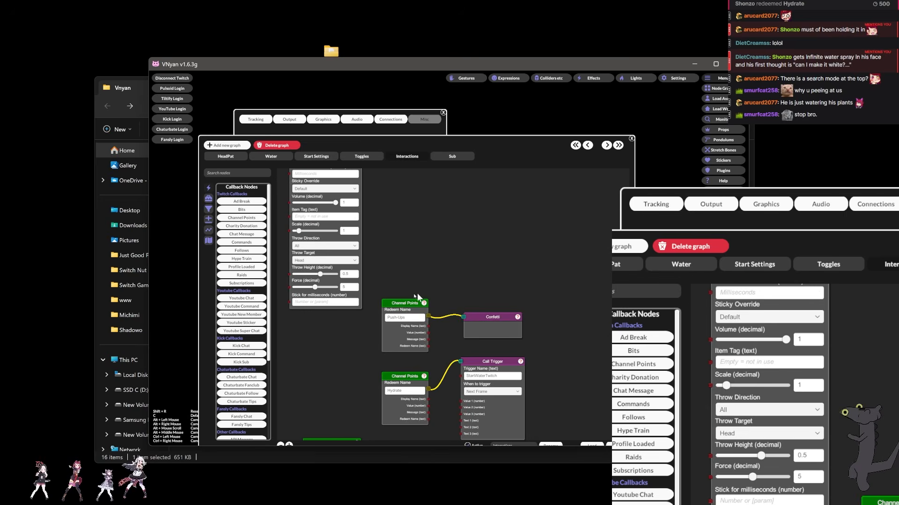
left_click_drag(397, 301, 430, 221)
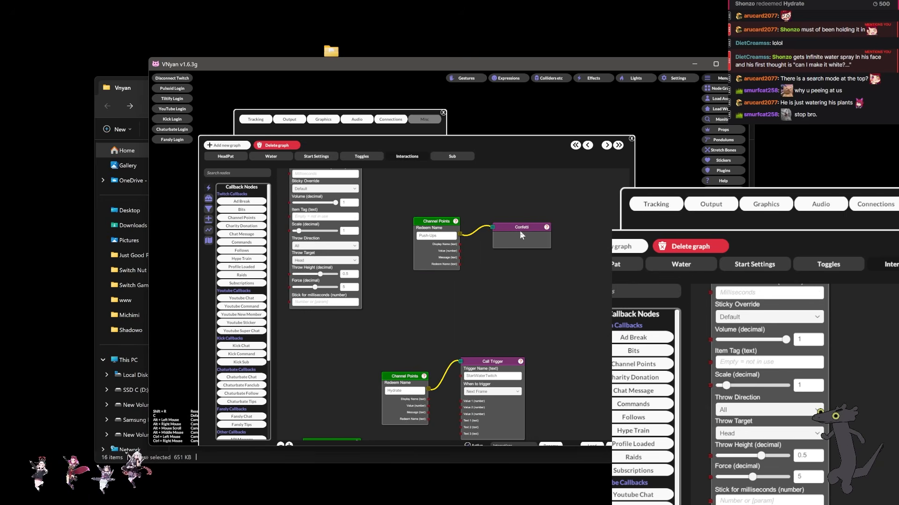
Arrange the Parameter Filter, Set Parameter and Start Timer nodes compactly beside the StartWaterTwitch Trigger
scroll(520, 230, "down", 5)
scroll(476, 269, "up", 5)
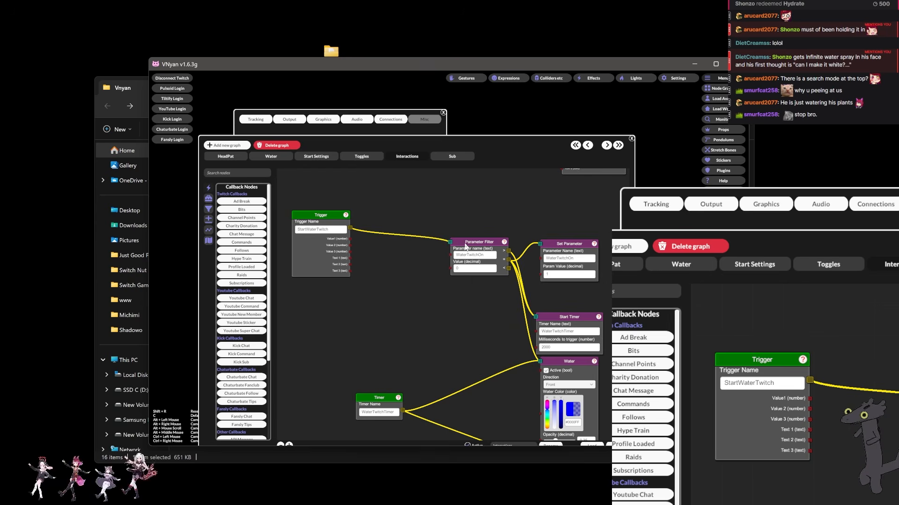
left_click_drag(466, 246, 406, 222)
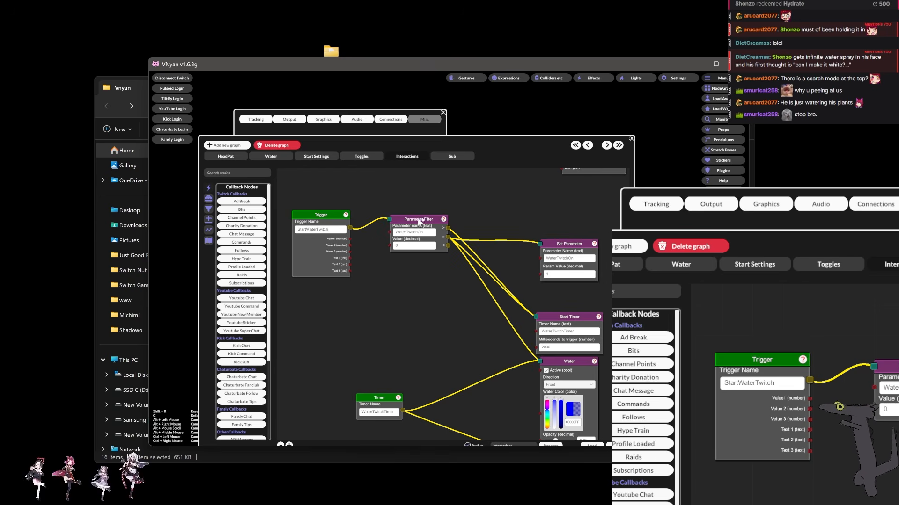
left_click_drag(479, 216, 453, 228)
left_click_drag(528, 262, 480, 229)
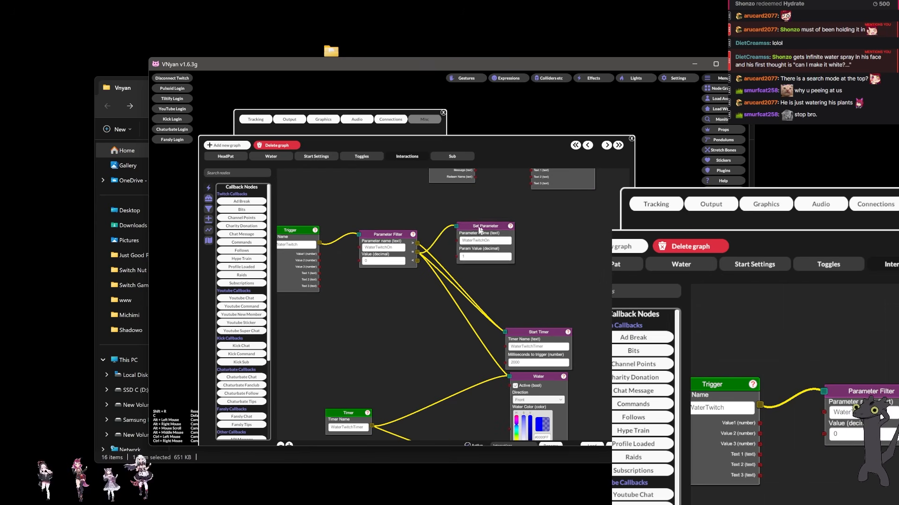
left_click_drag(538, 332, 491, 281)
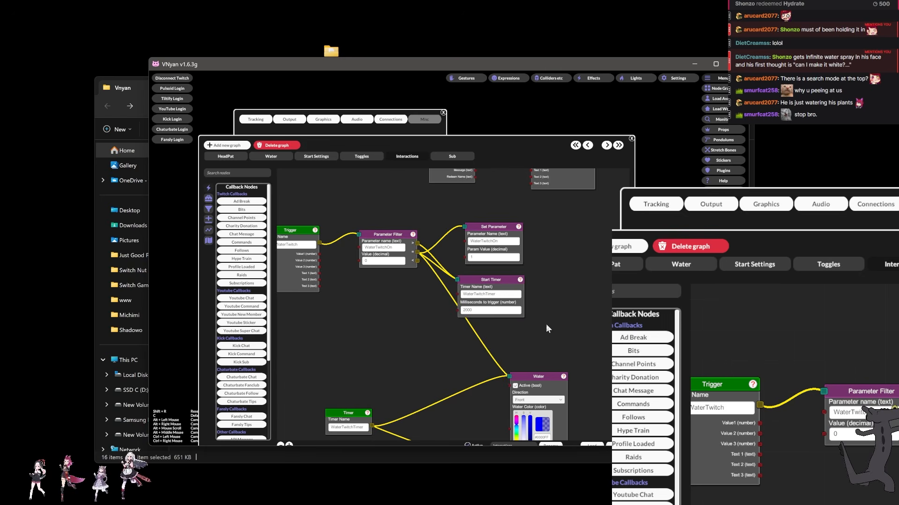
Tidy the WaterTwitchTimer chain by moving the Water, Timer and second Set Parameter nodes closer together
scroll(541, 285, "down", 2)
left_click_drag(535, 299, 495, 266)
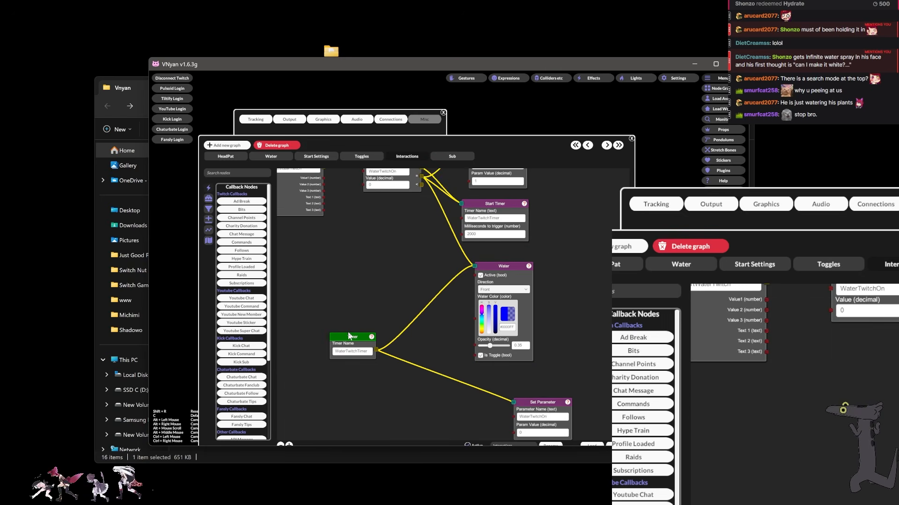
left_click_drag(349, 336, 311, 286)
left_click_drag(547, 403, 420, 356)
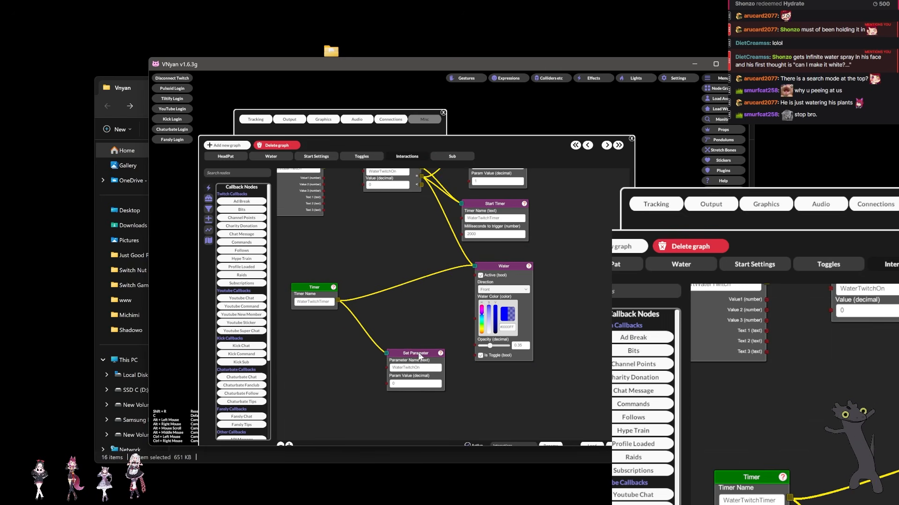
scroll(436, 299, "down", 5)
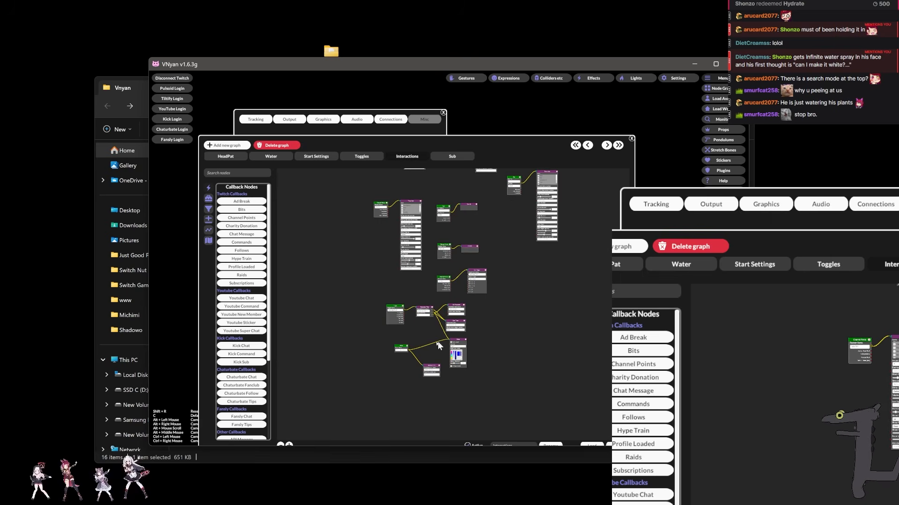
Move the WaterTwitchTimer Timer node directly beneath the StartWaterTwitch Trigger and tuck its Set Parameter node just beside it
scroll(433, 323, "up", 4)
scroll(433, 316, "down", 3)
scroll(455, 288, "up", 5)
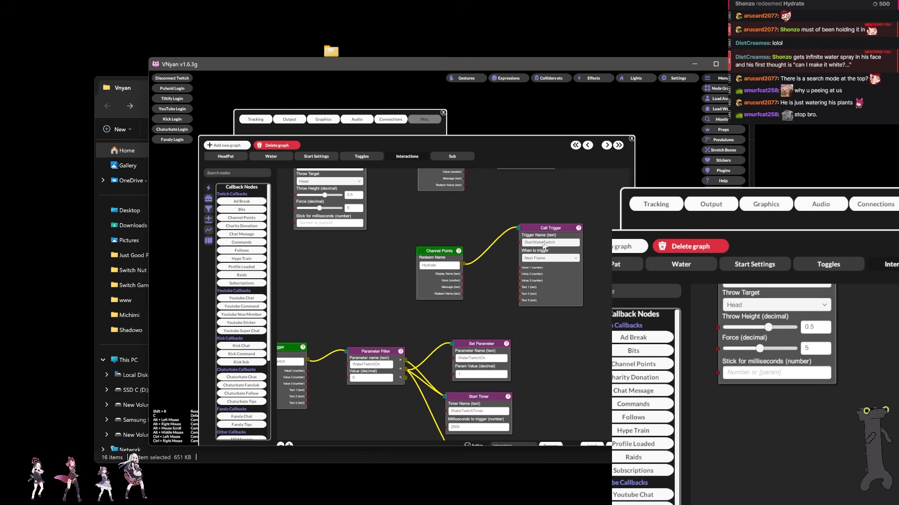
left_click_drag(366, 326, 518, 250)
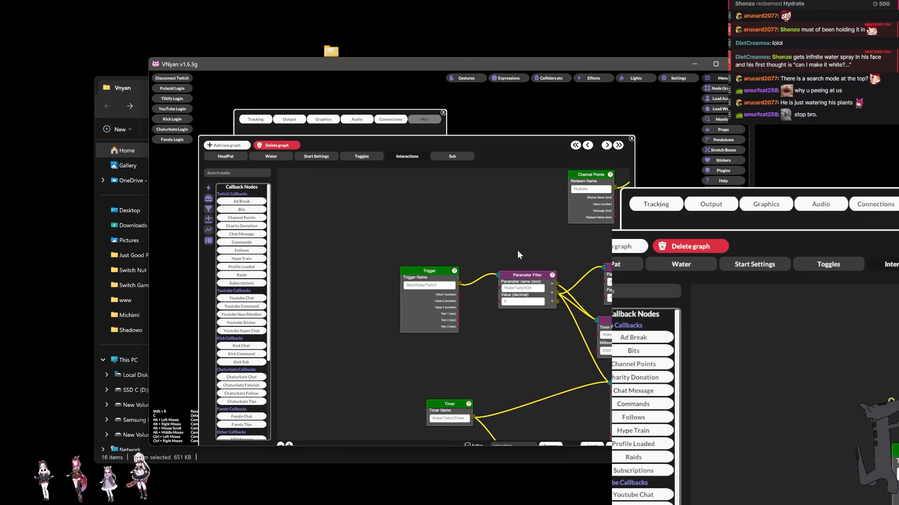
left_click_drag(461, 314, 343, 289)
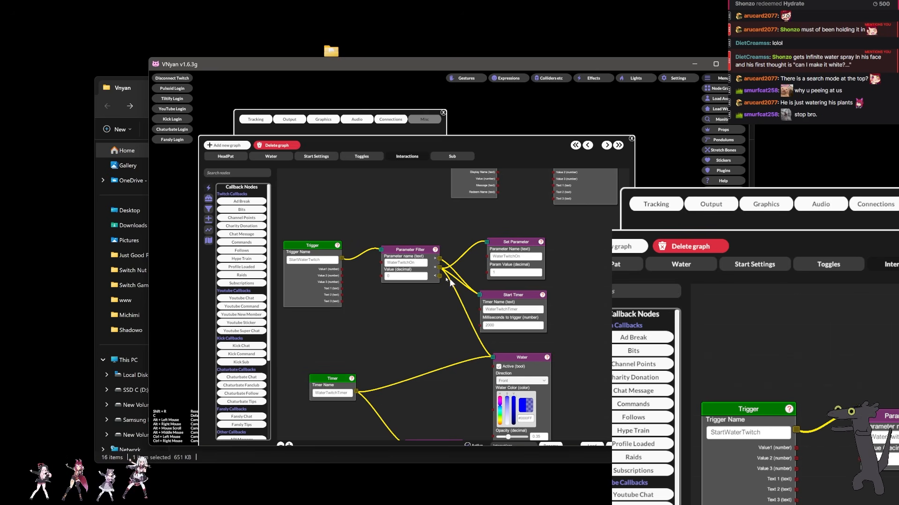
left_click_drag(581, 301, 524, 302)
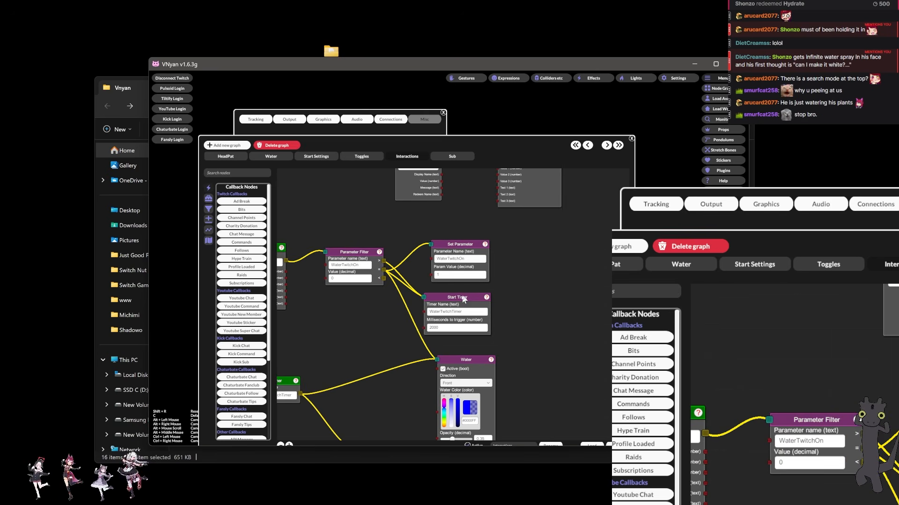
left_click_drag(517, 352, 562, 253)
left_click_drag(389, 303, 459, 359)
left_click_drag(394, 336, 380, 287)
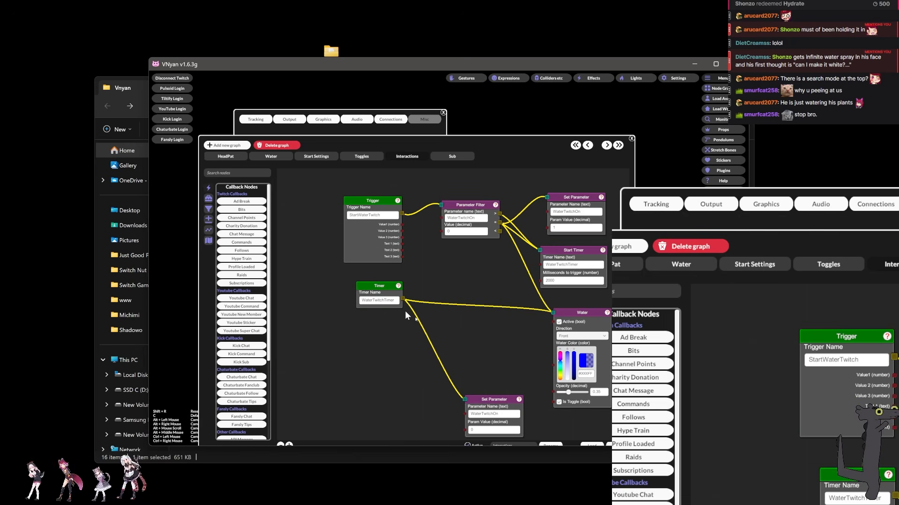
left_click_drag(489, 401, 465, 324)
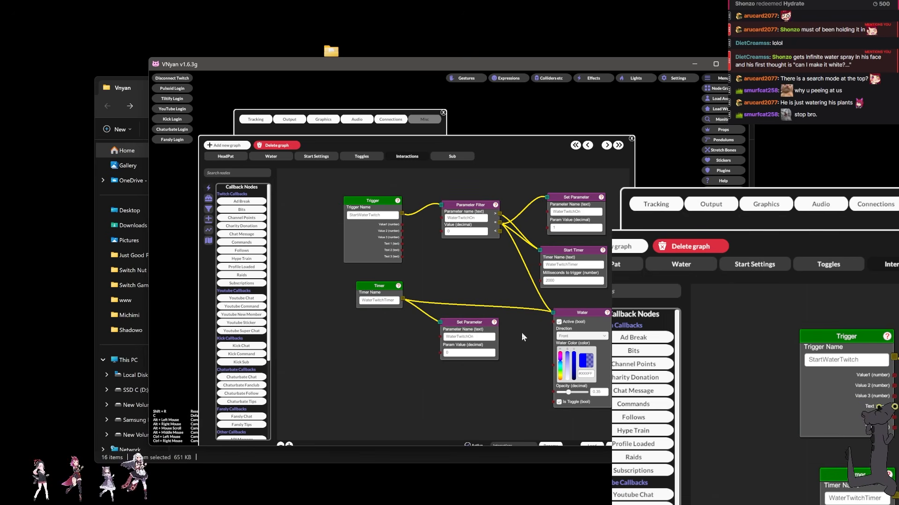
Move the Hydrate Channel Points node and its Call Trigger node directly above the StartWaterTwitch Trigger group
left_click_drag(523, 337, 403, 366)
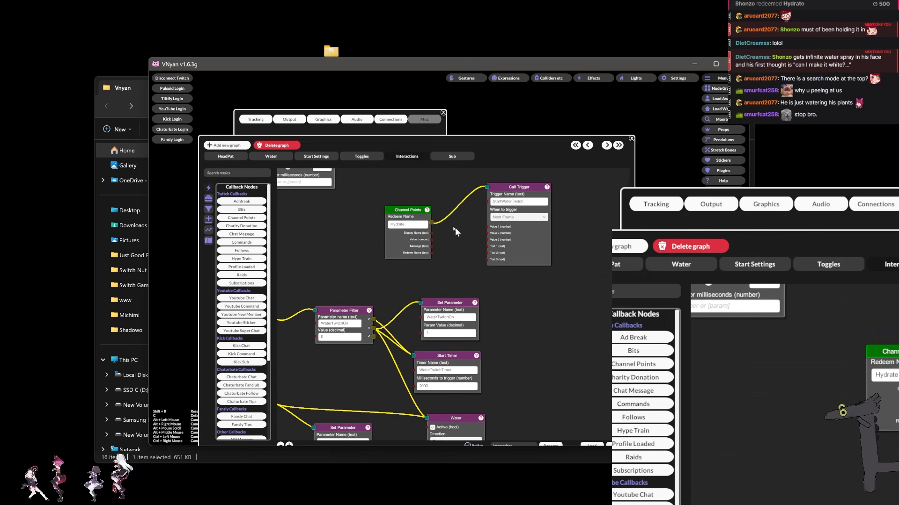
left_click_drag(305, 239, 438, 237)
left_click_drag(531, 208, 385, 220)
left_click_drag(609, 199, 374, 245)
left_click_drag(447, 276, 459, 263)
scroll(435, 311, "down", 5)
scroll(372, 357, "up", 5)
scroll(355, 360, "down", 5)
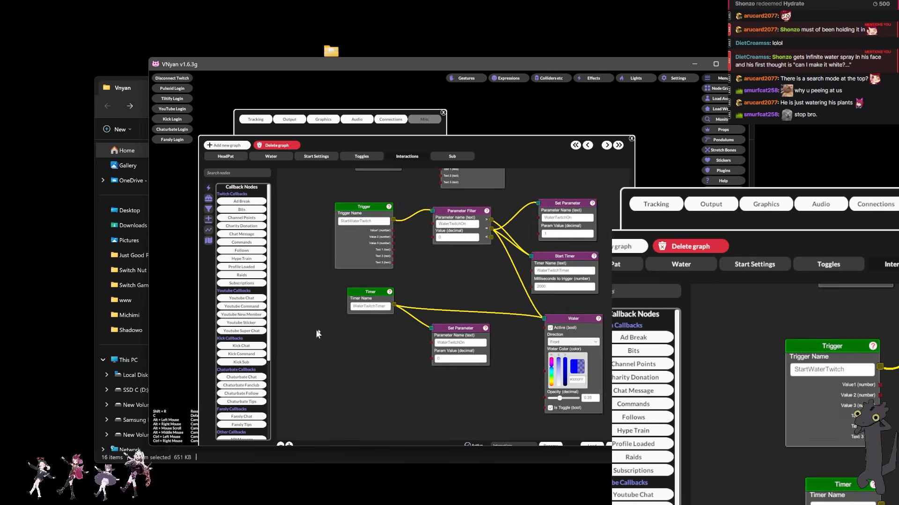
scroll(465, 355, "up", 5)
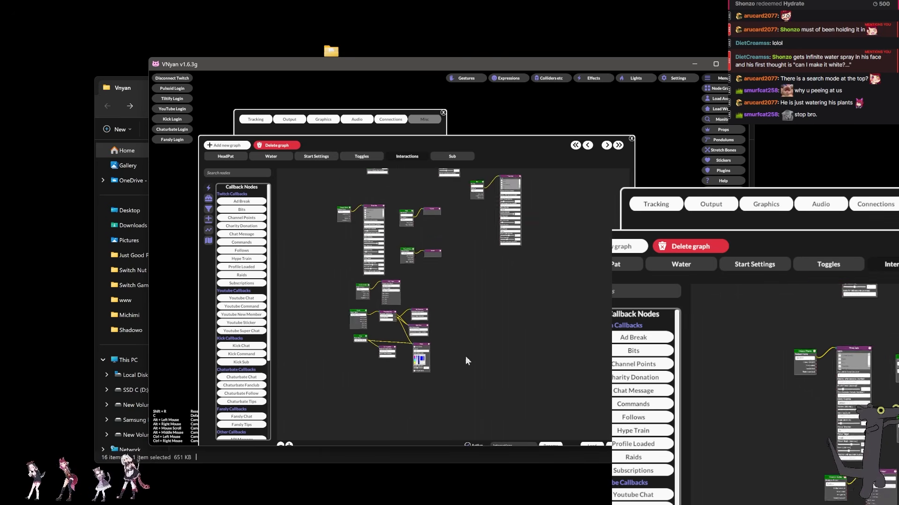
scroll(479, 390, "down", 4)
scroll(480, 390, "up", 2)
left_click_drag(478, 365, 503, 288)
Move the node graph and settings windows clear of the avatar, and redeem the Hydrate reward in Twitch to test the graph
left_click_drag(433, 140, 747, 140)
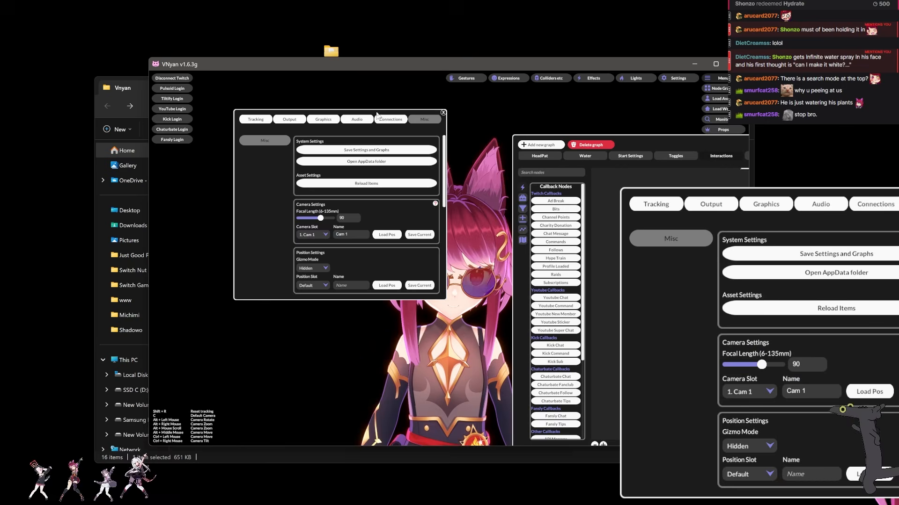
left_click_drag(407, 130, 195, 144)
left_click_drag(658, 138, 682, 122)
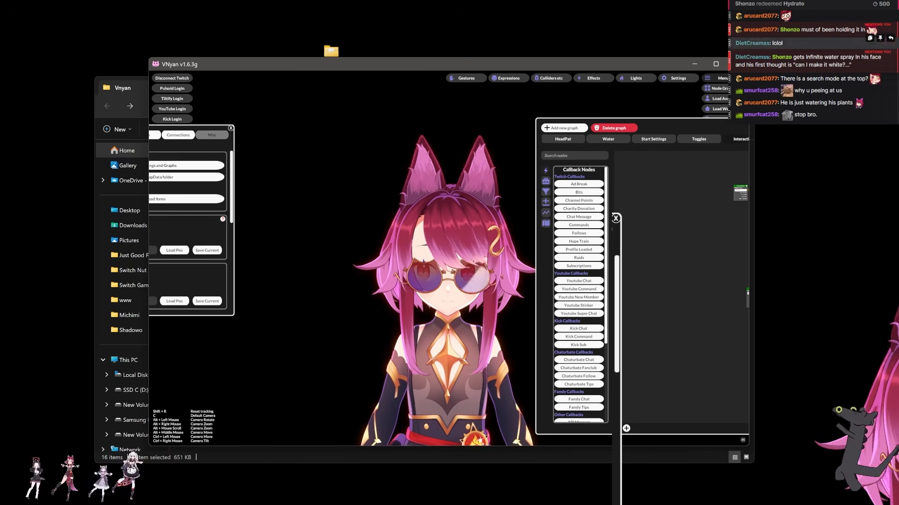
left_click(745, 151)
scroll(824, 81, "down", 5)
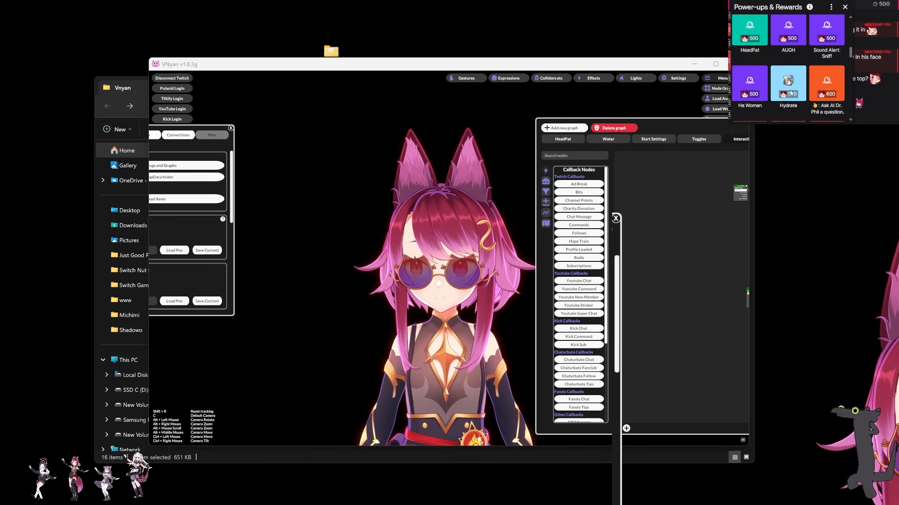
left_click(802, 71)
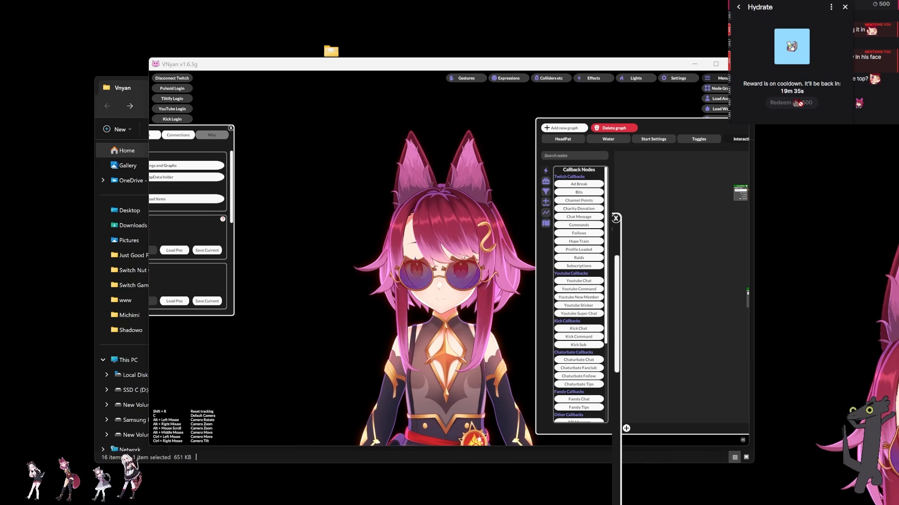
left_click(845, 7)
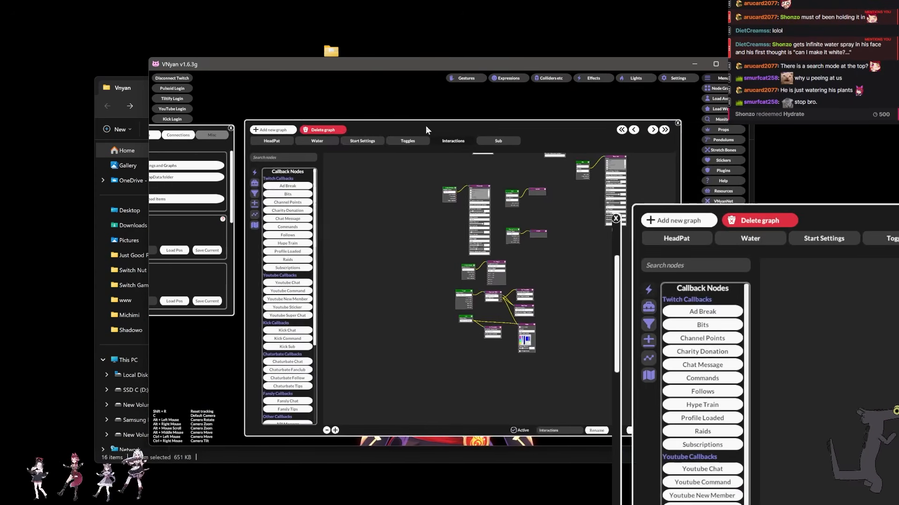
Bring the node graph window back over the avatar and delete the Sub graph
left_click_drag(426, 127, 410, 119)
scroll(547, 280, "up", 5)
scroll(440, 306, "down", 5)
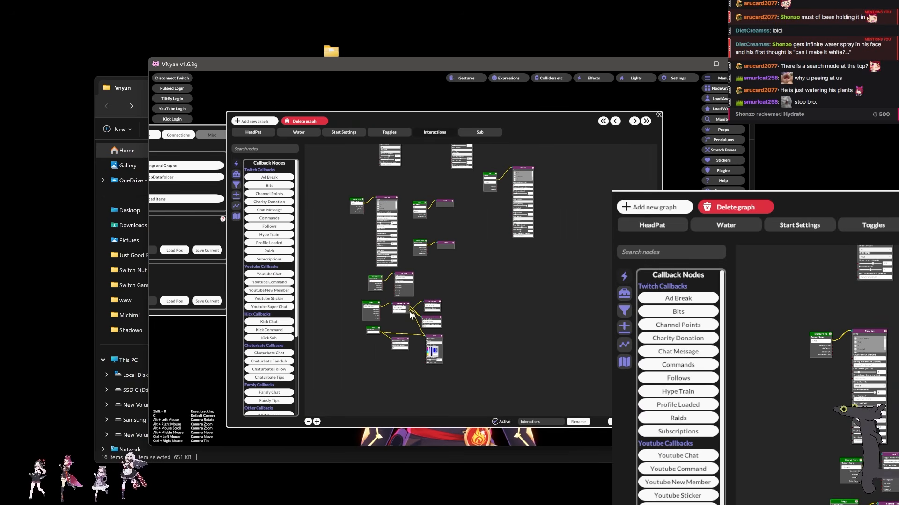
scroll(475, 267, "up", 8)
scroll(474, 299, "down", 6)
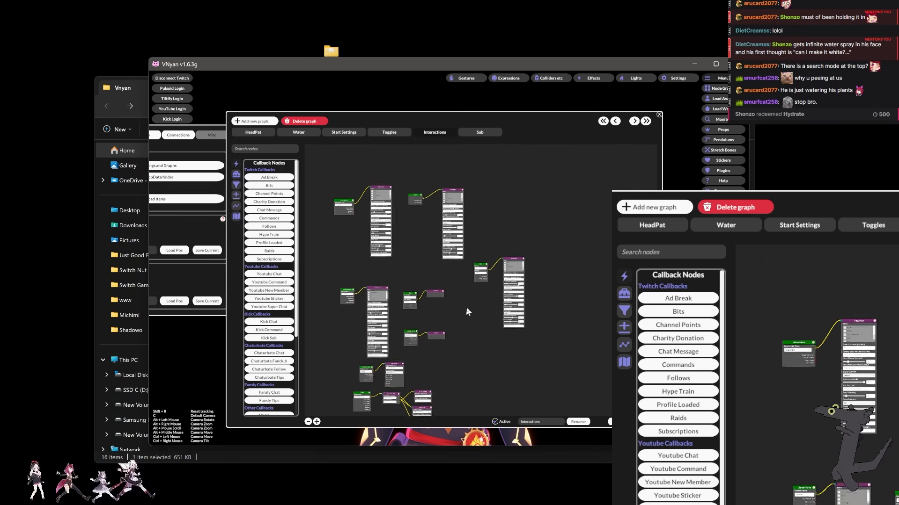
left_click(479, 132)
left_click(309, 122)
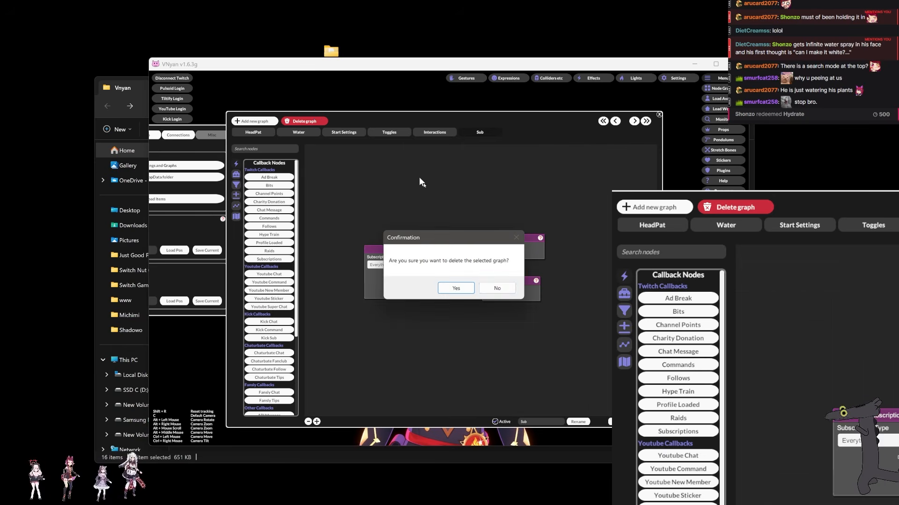
left_click(454, 289)
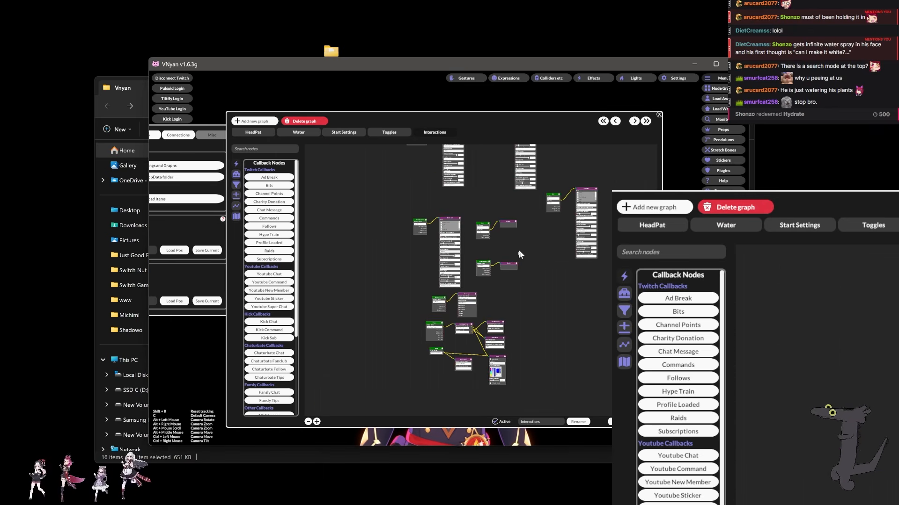
Duplicate the Application Start node of the Load Avatar pair in the Start Settings graph
left_click(344, 133)
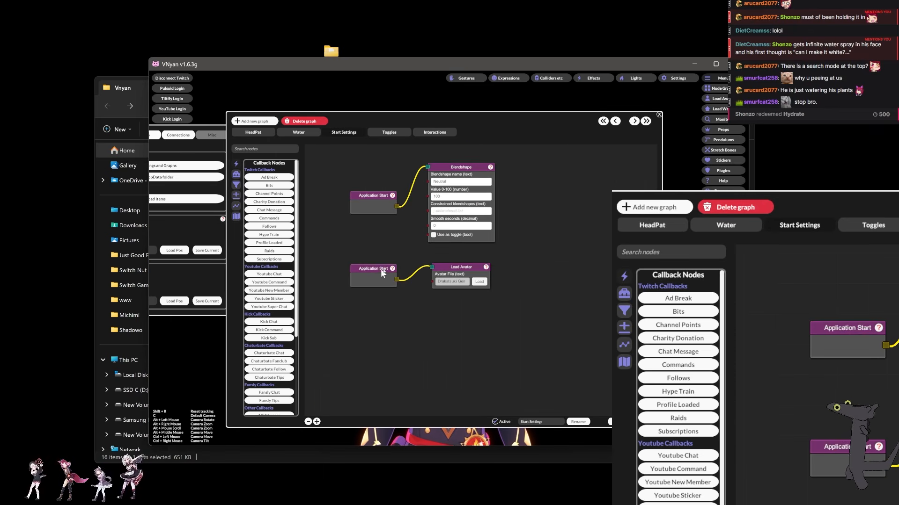
left_click_drag(366, 277, 381, 220)
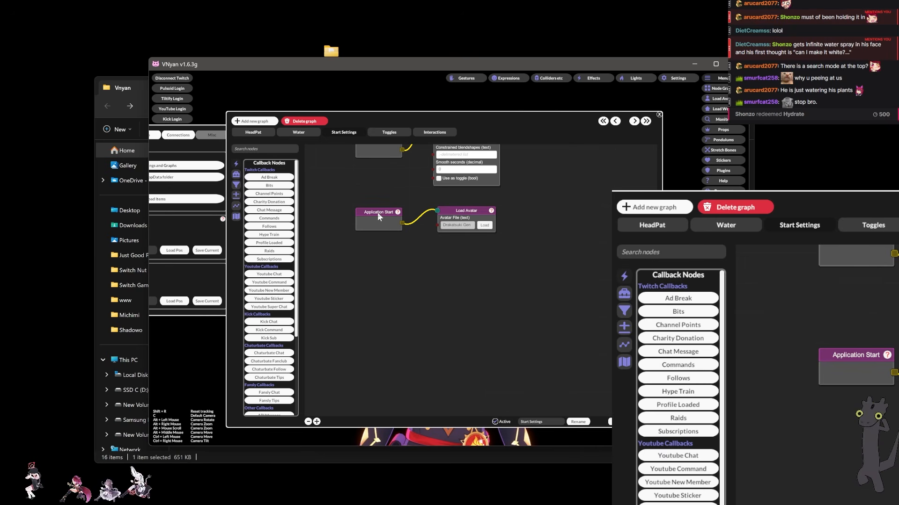
right_click(377, 212)
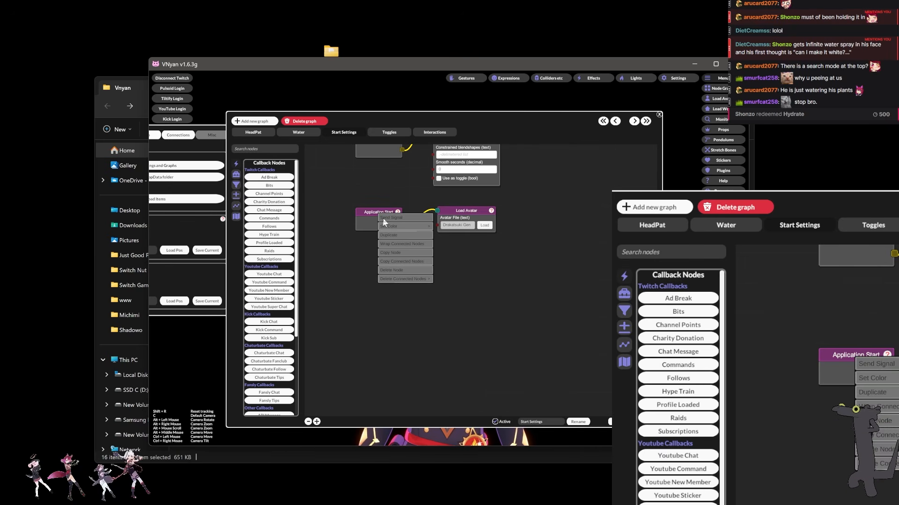
left_click(405, 235)
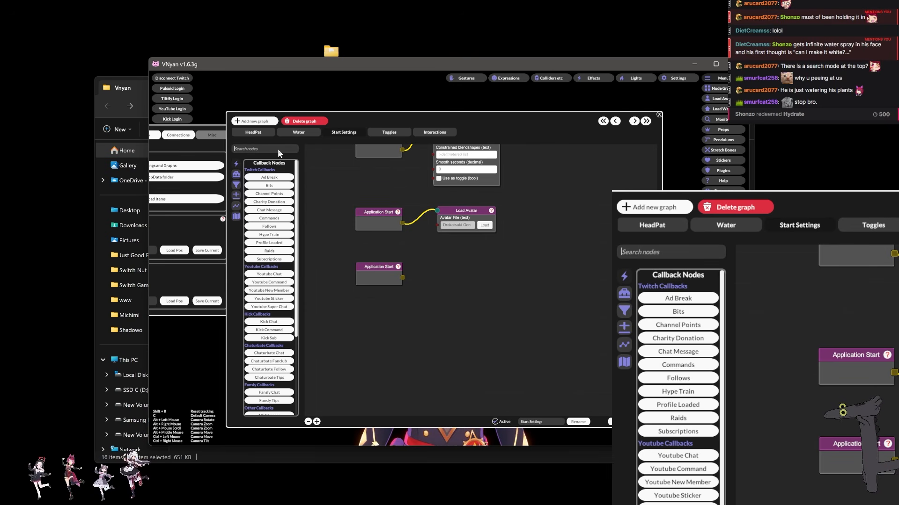
Add a Camera node, connect it to the duplicated Application Start node, and read the Camera node's help
type("came")
left_click(269, 178)
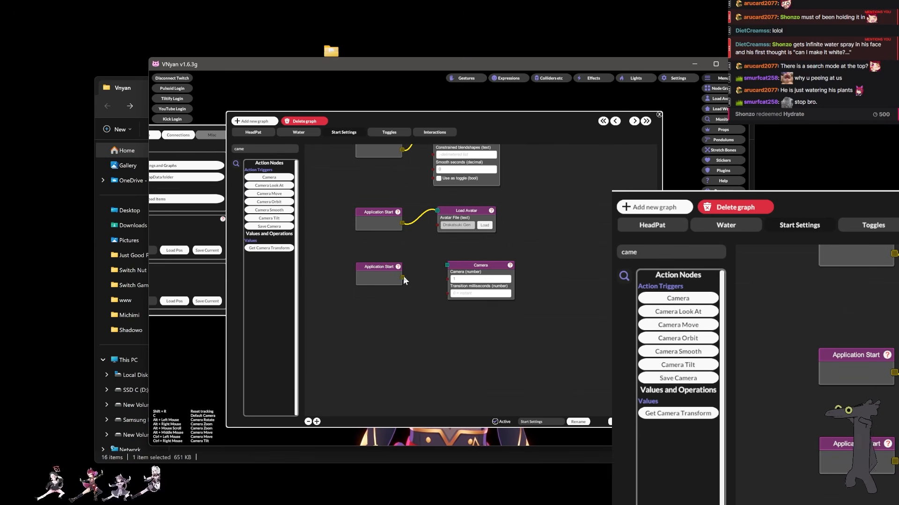
left_click(509, 265)
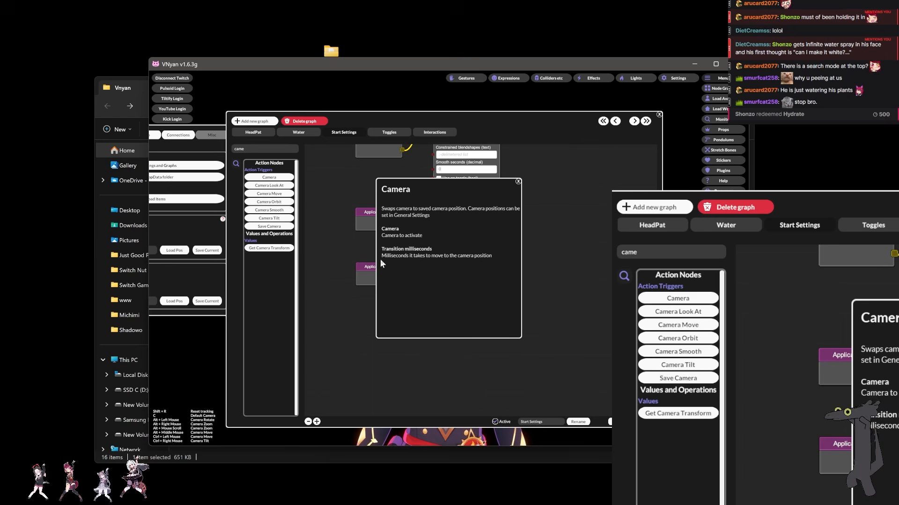
left_click(519, 181)
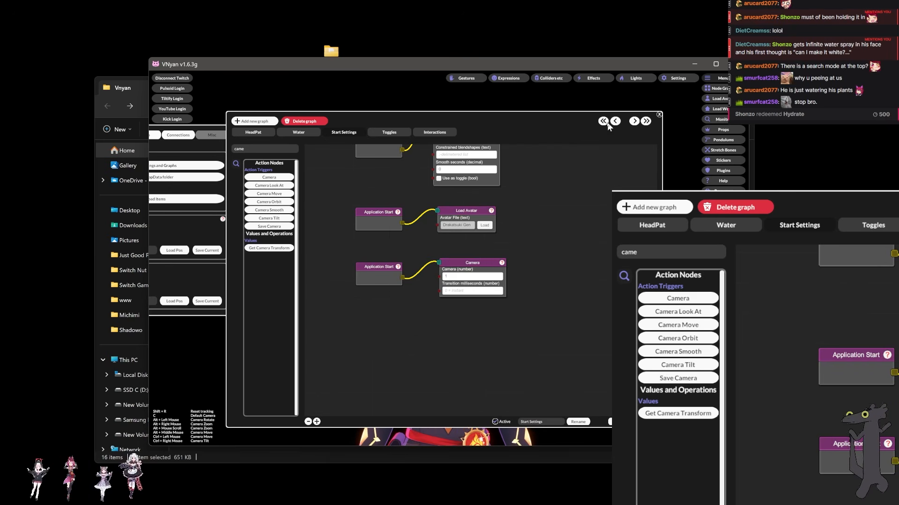
Move the node graph window aside, bring the Misc settings window into view and select the camera slot 2. Cam 2
left_click_drag(493, 123, 529, 133)
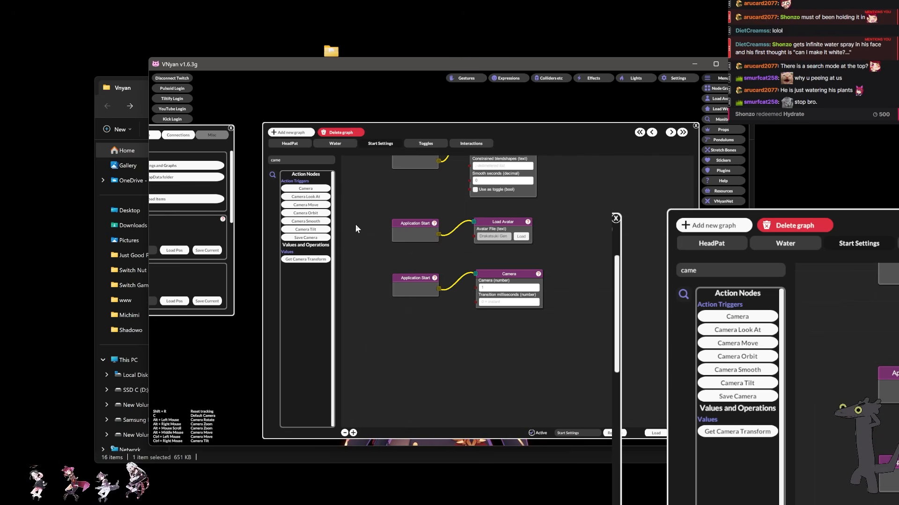
left_click_drag(386, 125, 616, 274)
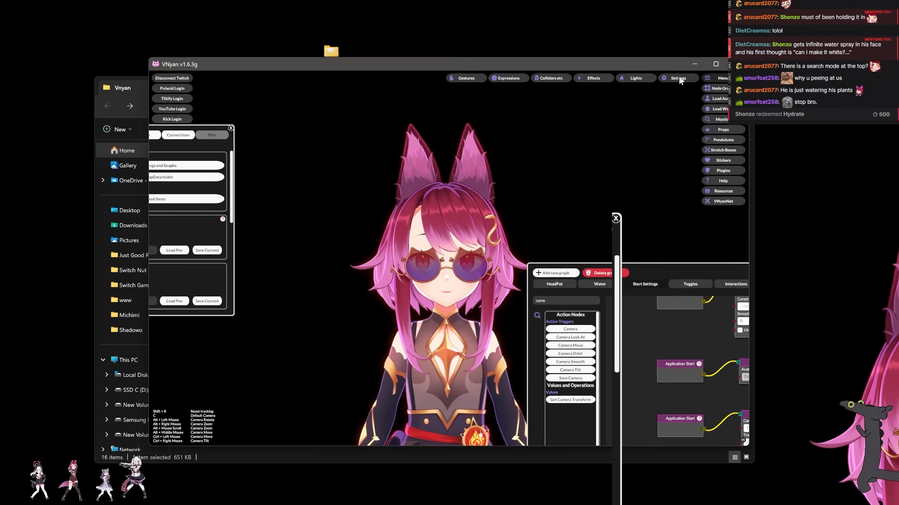
left_click_drag(674, 260, 750, 241)
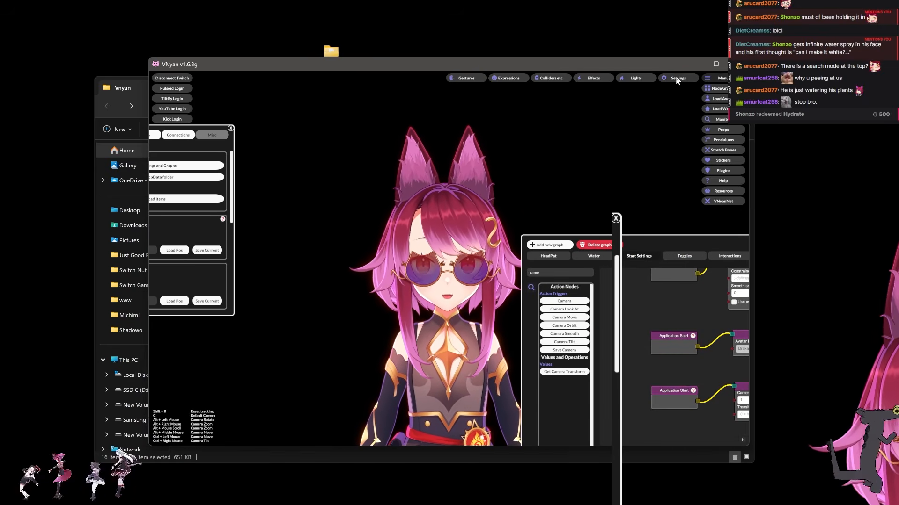
left_click_drag(204, 144, 387, 152)
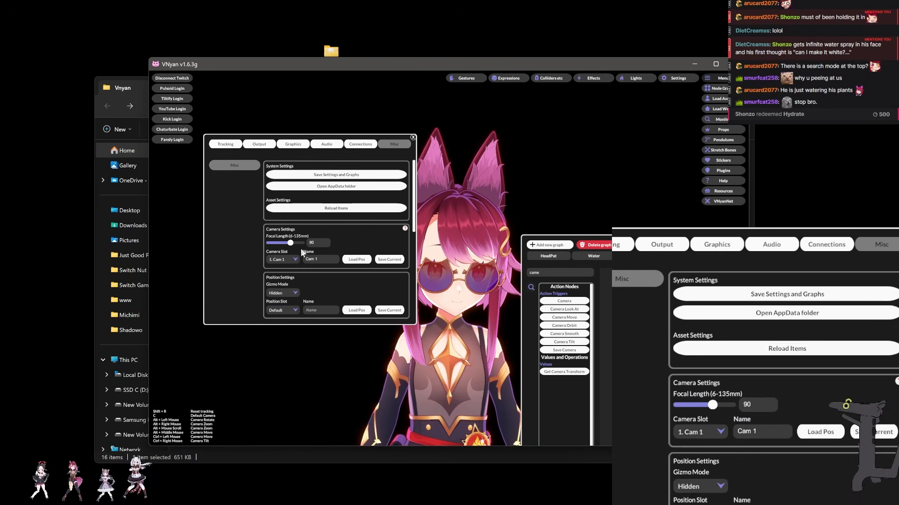
left_click(277, 260)
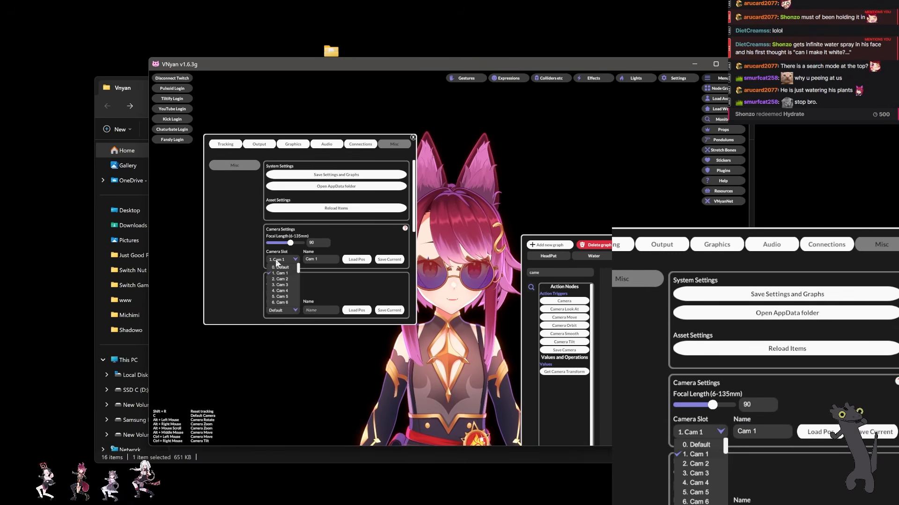
left_click(286, 278)
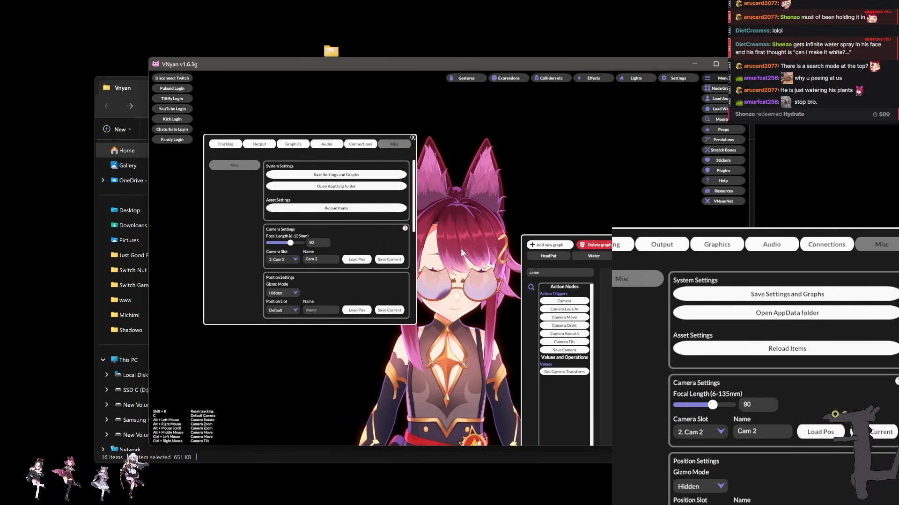
Zoom the camera out to a full-body view of the avatar and save it to the Cam 2 slot
left_click_drag(372, 137, 253, 142)
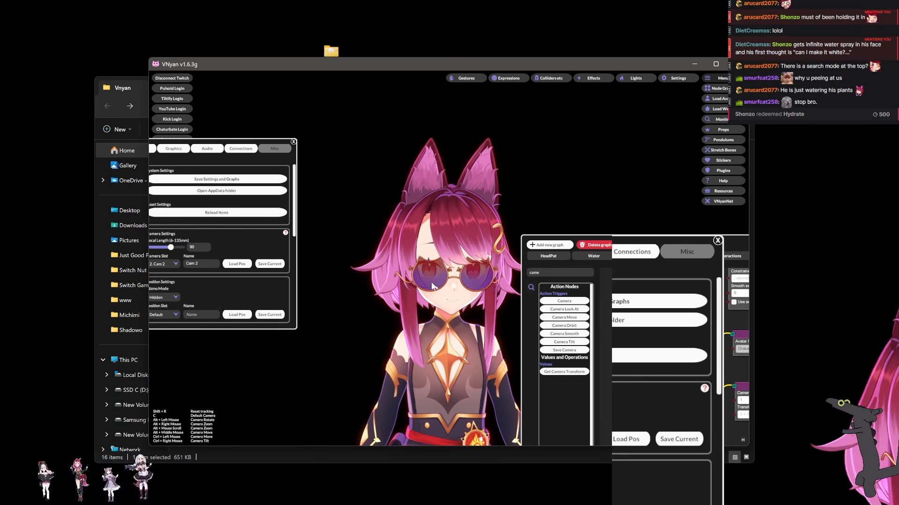
scroll(465, 311, "down", 5)
scroll(466, 312, "down", 5)
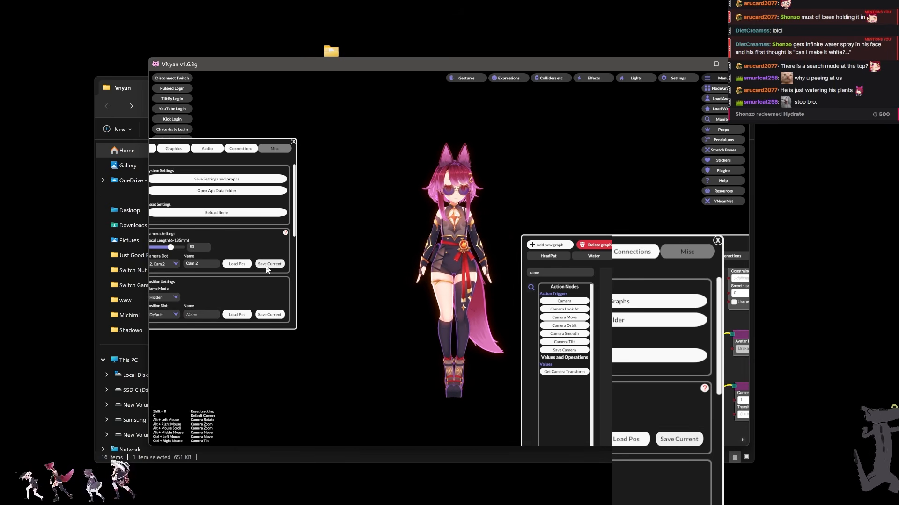
Bring the node graph window back into view, look at the Interactions and Toggles graphs, and return to the Start Settings graph
left_click_drag(687, 241, 542, 131)
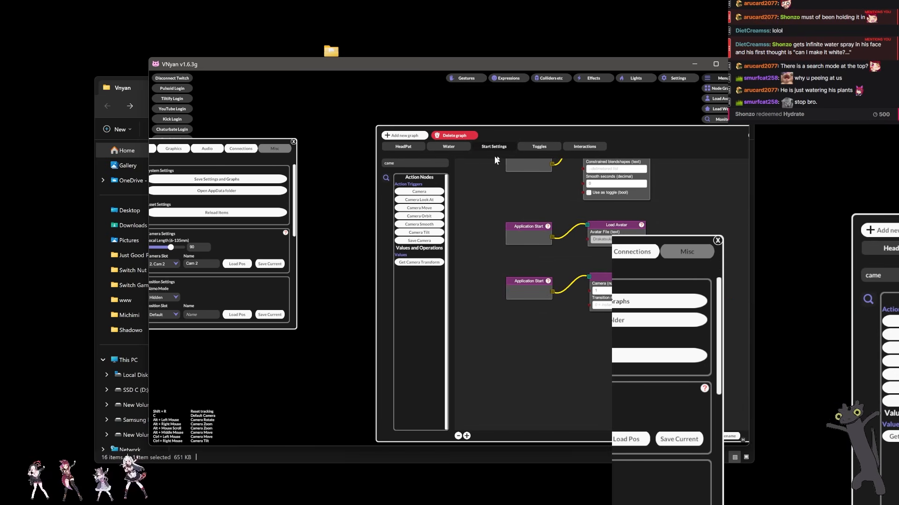
left_click(585, 148)
left_click_drag(524, 231, 507, 225)
left_click(540, 147)
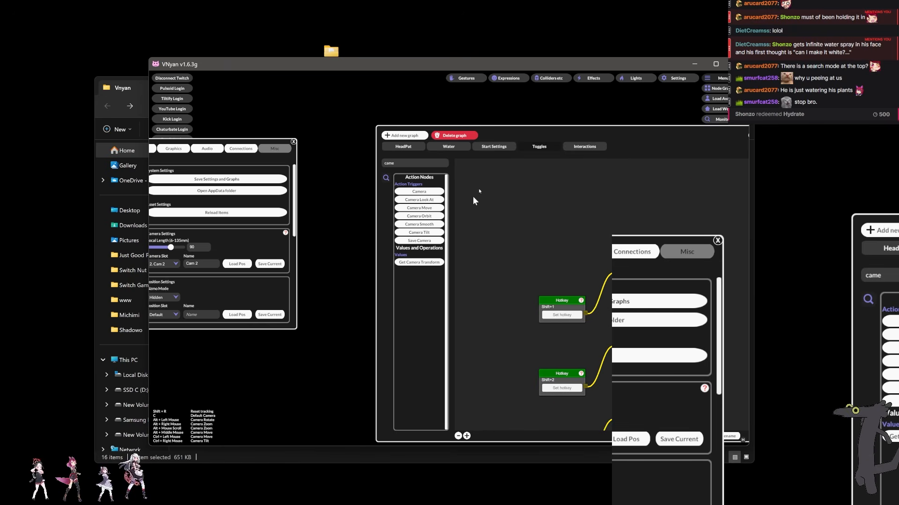
left_click(498, 146)
mouse_move(486, 178)
left_mouse_down()
mouse_move(503, 240)
mouse_move(501, 178)
mouse_move(481, 192)
mouse_move(487, 181)
left_mouse_up()
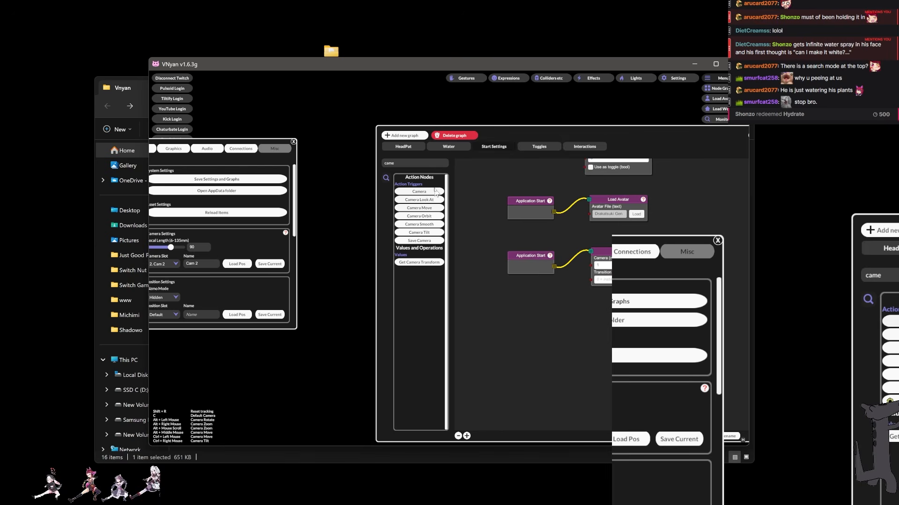
Add a Hotkey node below the second Application Start node, set it to Shift+F1 and connect it to the Camera node
type("hotk")
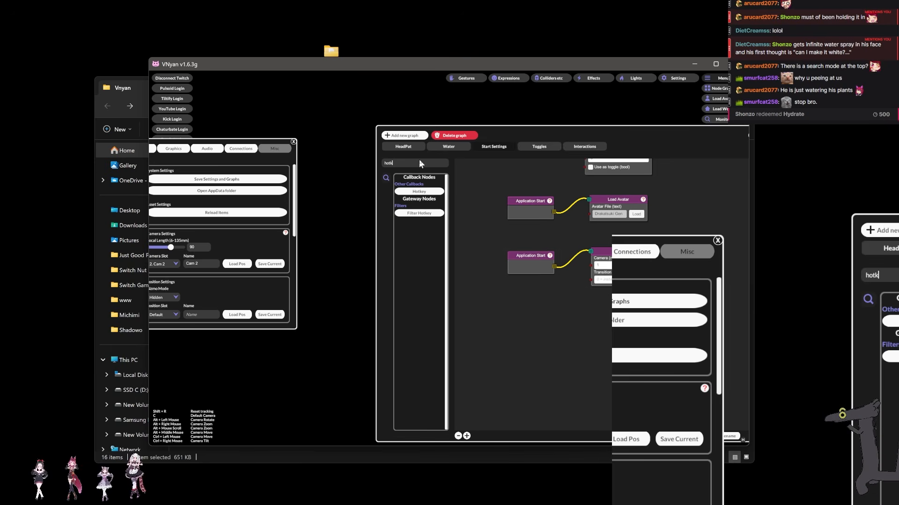
left_click(431, 191)
left_click_drag(623, 299, 528, 306)
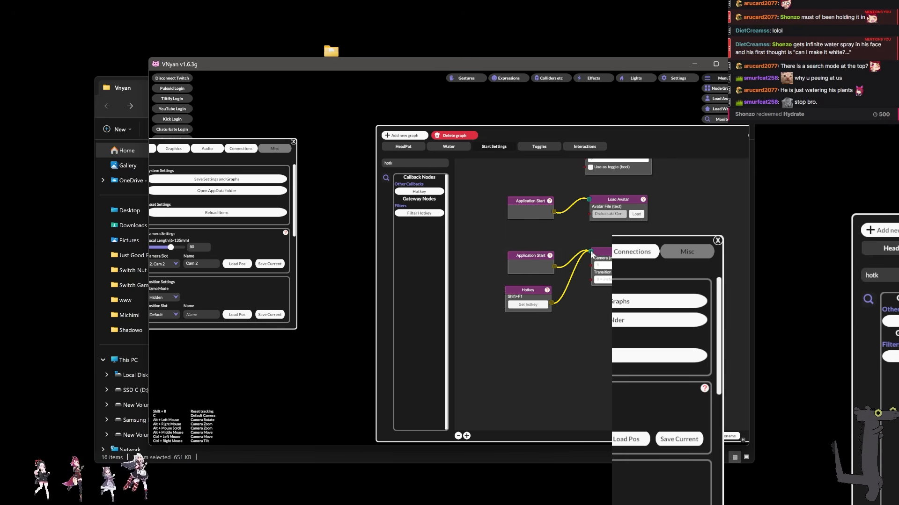
Duplicate the Shift+F1 Hotkey node, place the copy below it and set its hotkey to Shift+F2
left_click_drag(544, 337, 531, 296)
right_click(521, 254)
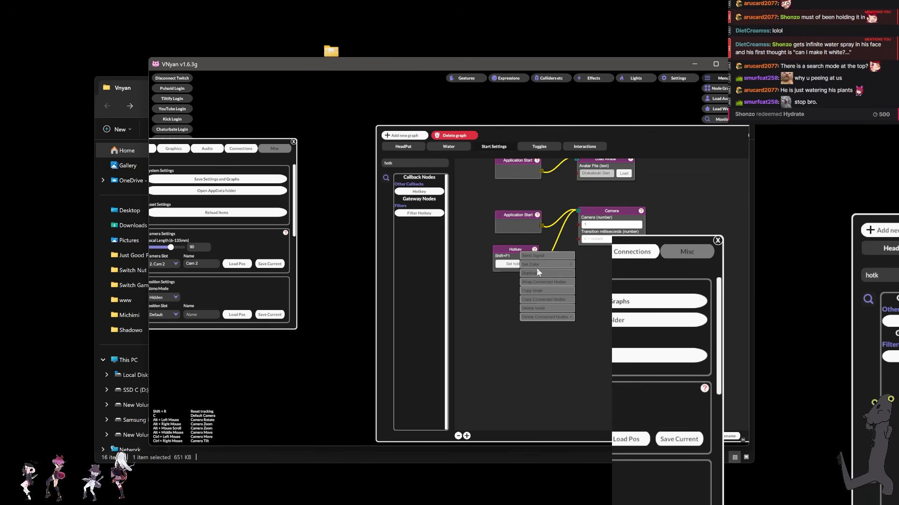
left_click(537, 280)
left_click_drag(520, 253, 521, 314)
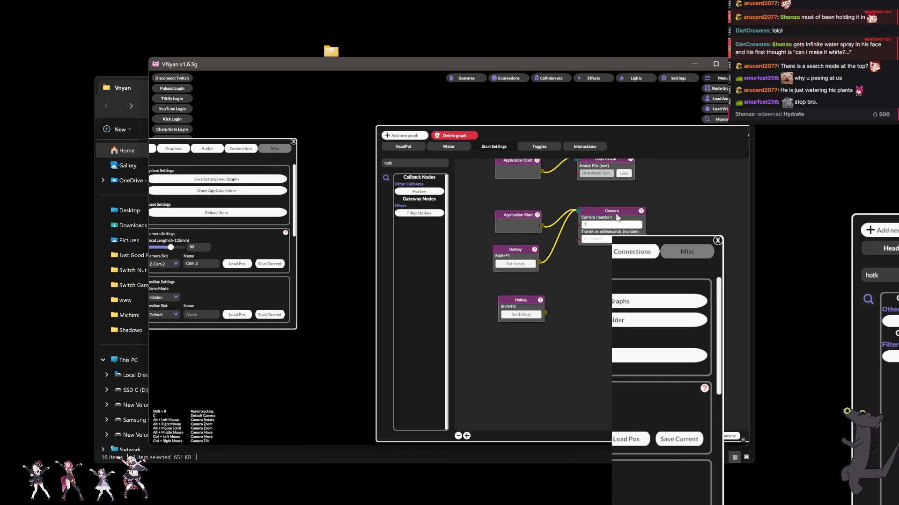
Duplicate the Camera node, set the copy's camera number to 2 and connect it to the Shift+F2 Hotkey node
right_click(618, 213)
left_click(637, 227)
left_click_drag(617, 214, 609, 301)
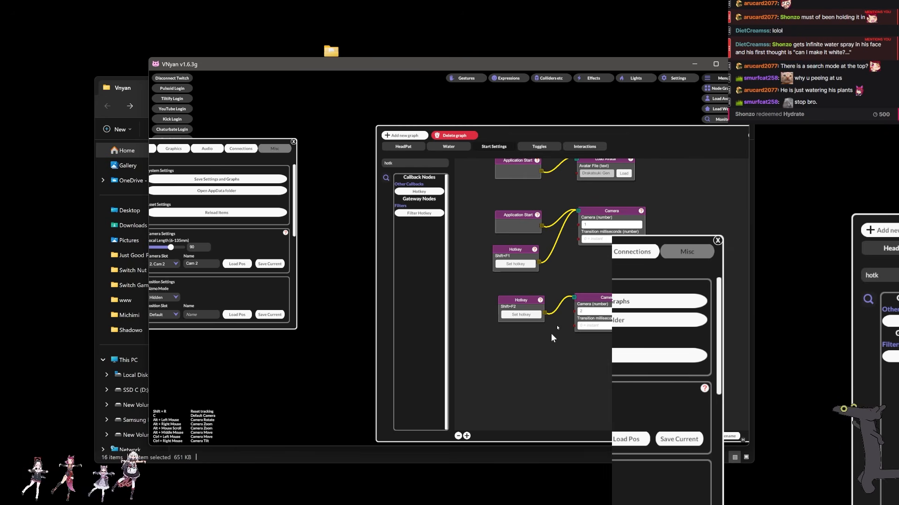
Move the node graph window off the avatar, switch to the default camera view, and bring the graph window back
left_click_drag(498, 138, 687, 169)
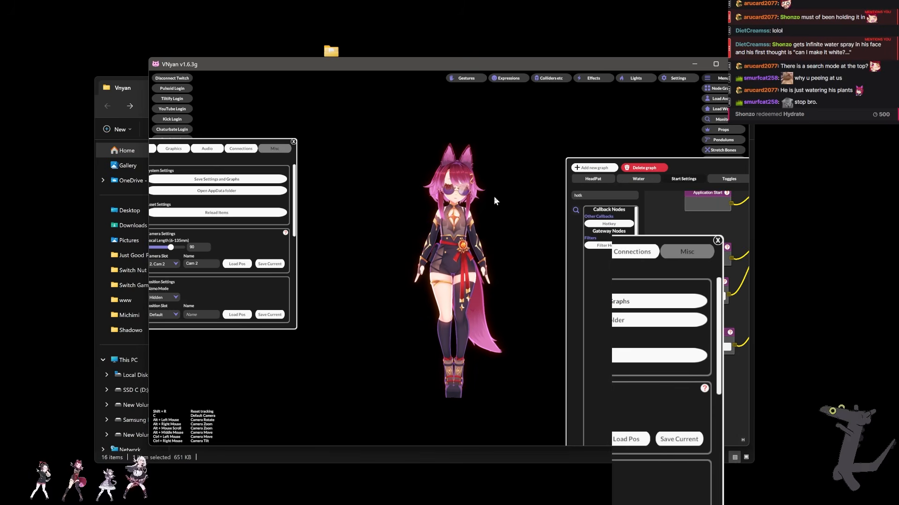
key("c")
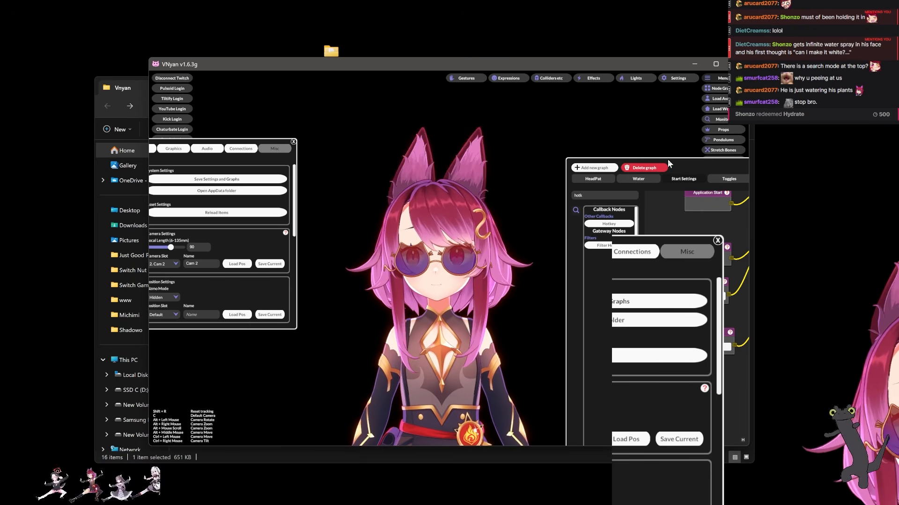
left_click_drag(688, 163, 529, 120)
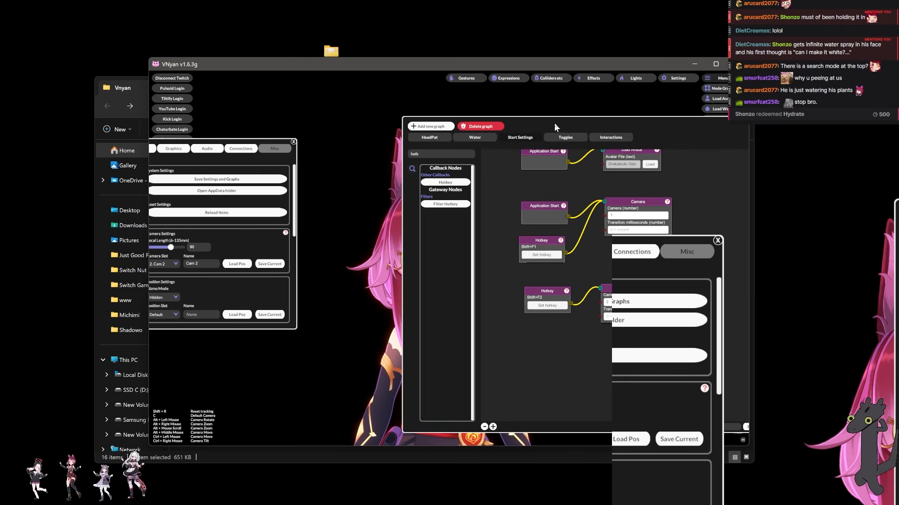
Reposition the node graph window and line up the Shift+F1 and Shift+F2 Hotkey nodes and the second Camera node
left_click_drag(549, 121, 410, 115)
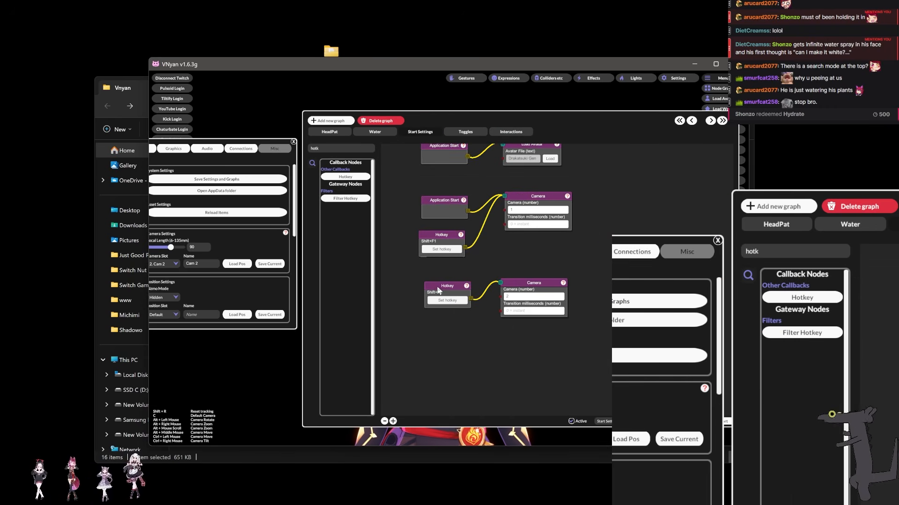
left_click_drag(521, 286, 518, 285)
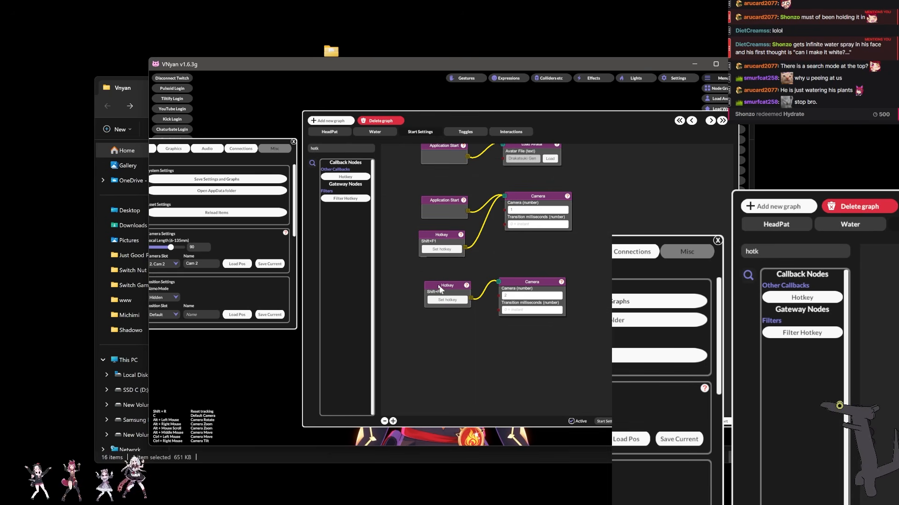
left_click_drag(438, 285, 437, 282)
left_click_drag(471, 122, 496, 115)
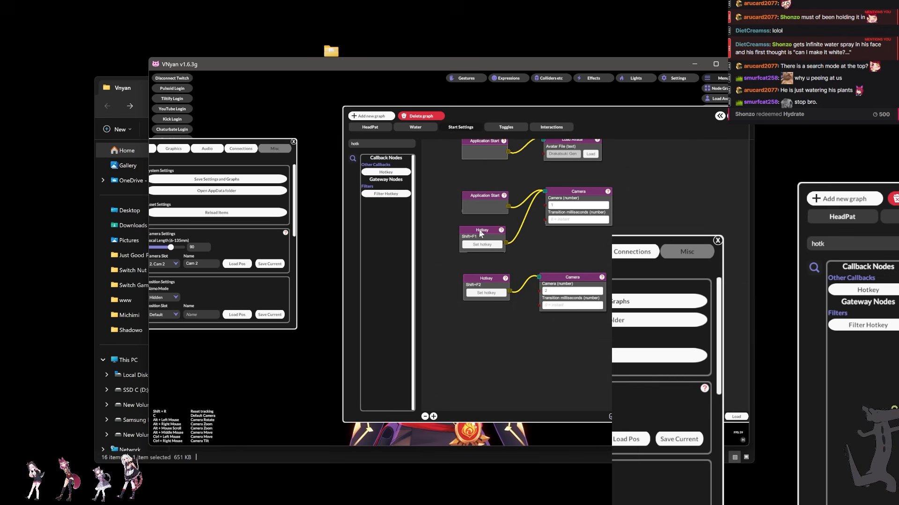
left_click_drag(481, 234, 485, 232)
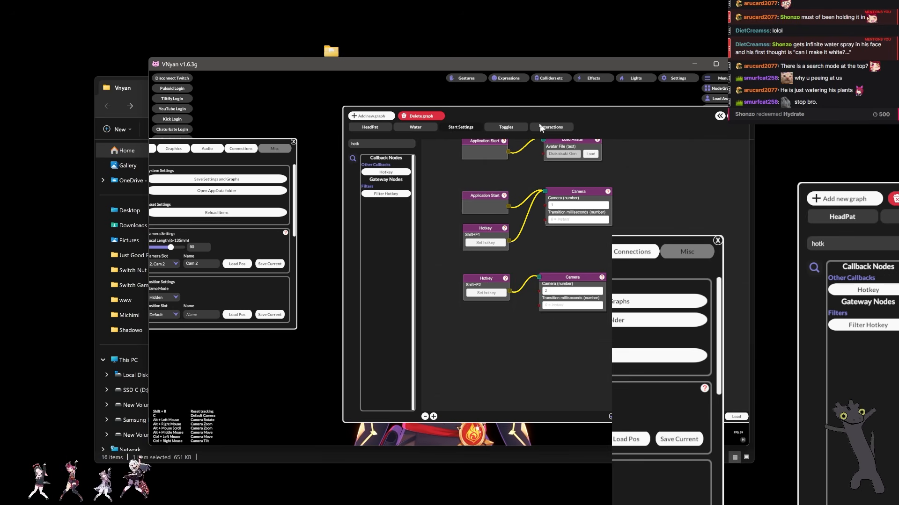
left_click_drag(540, 128, 604, 146)
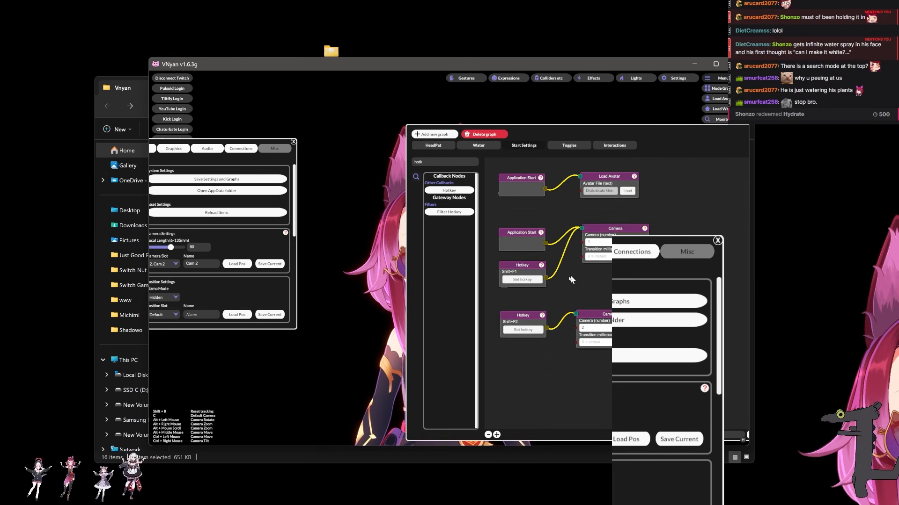
left_click_drag(569, 276, 556, 283)
left_click_drag(549, 221, 567, 239)
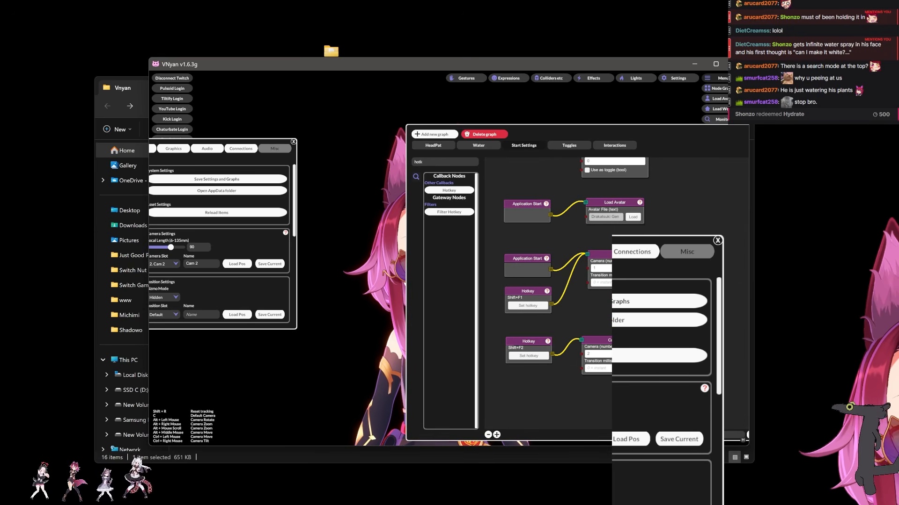
Move the node graph window off the avatar and test switching between the Shift+F1 and Shift+F2 cameras
left_click_drag(552, 135, 596, 120)
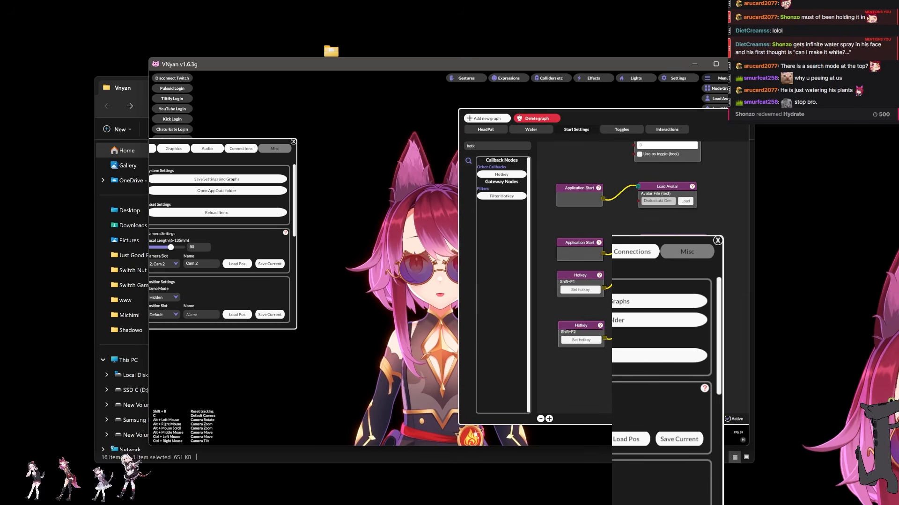
left_click_drag(594, 120, 666, 122)
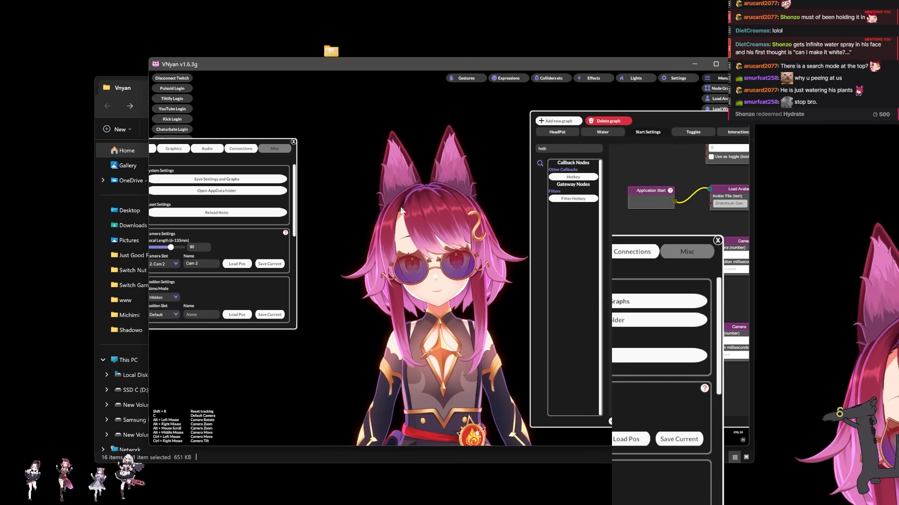
key("1")
key("2")
key("1")
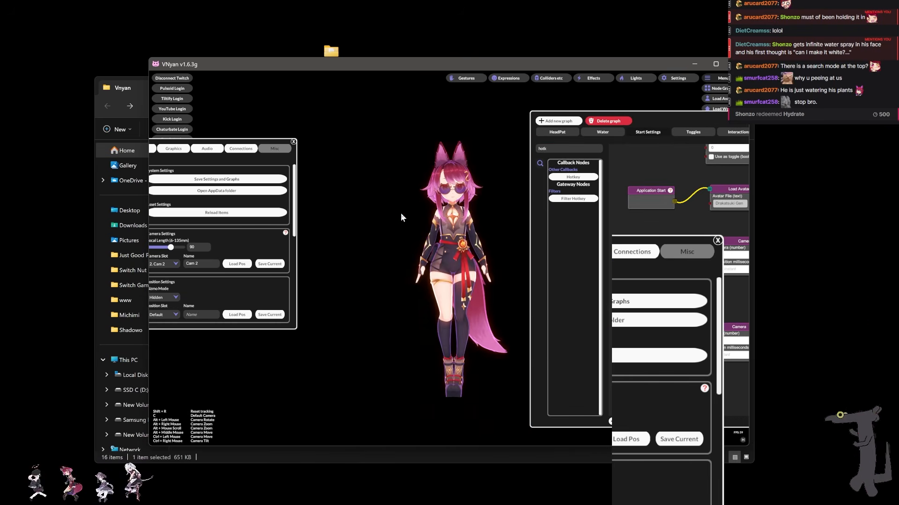
key("2")
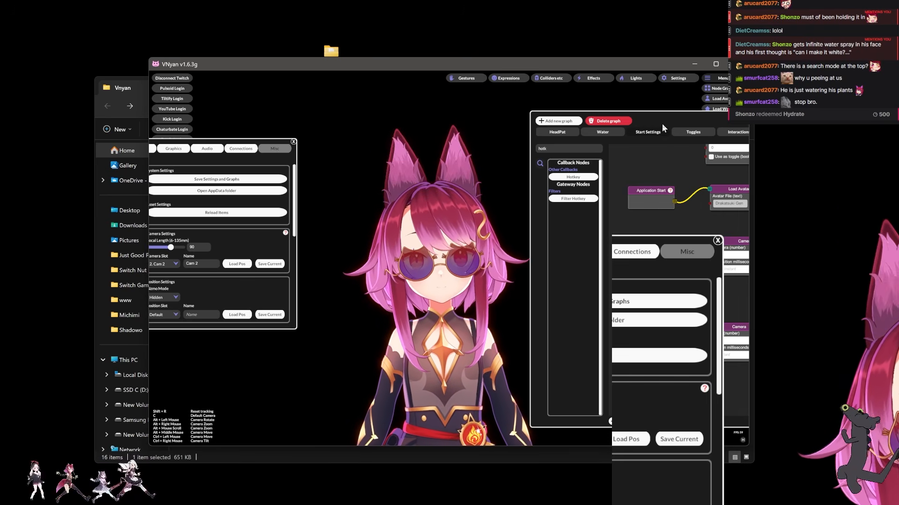
In the Toggles graph, reposition the Shift+5 Hotkey node and its Extra 5 Blendshape node apart from the neighbouring nodes
left_click_drag(661, 124, 515, 128)
left_click(535, 139)
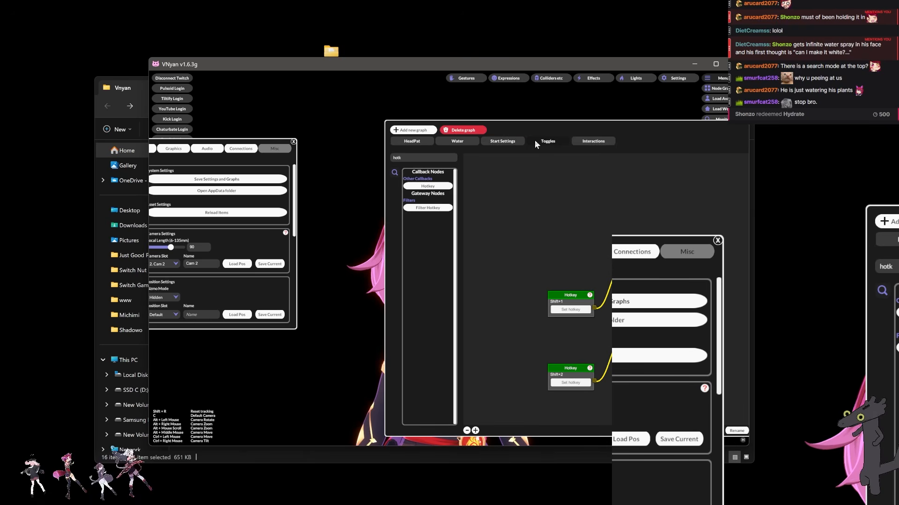
scroll(507, 321, "down", 10)
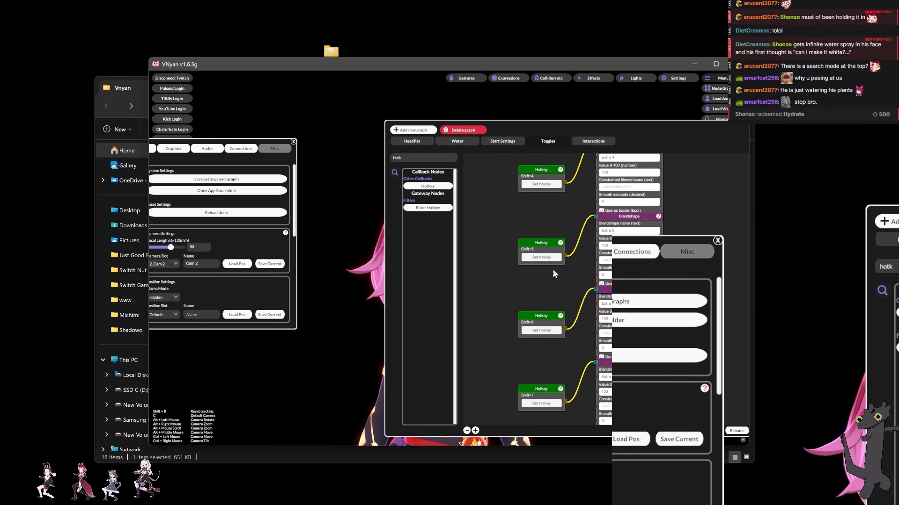
left_click_drag(552, 269, 539, 236)
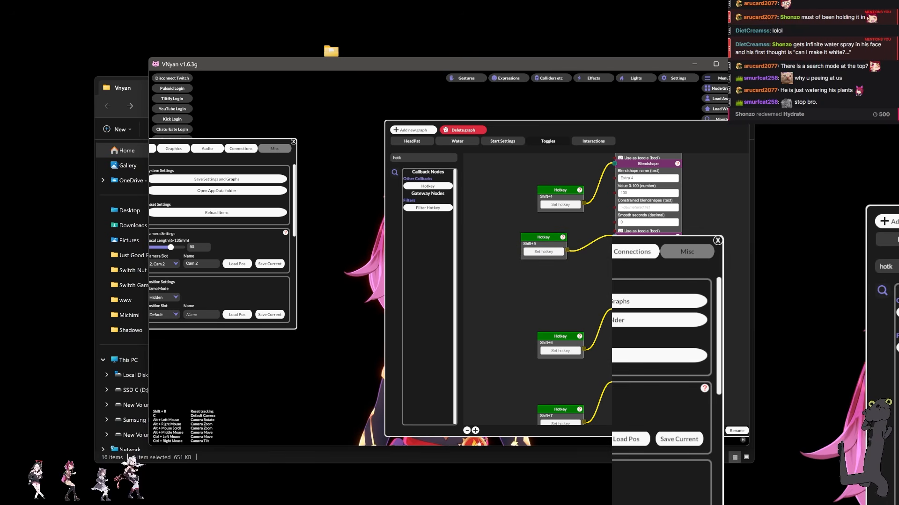
left_click_drag(638, 236, 605, 236)
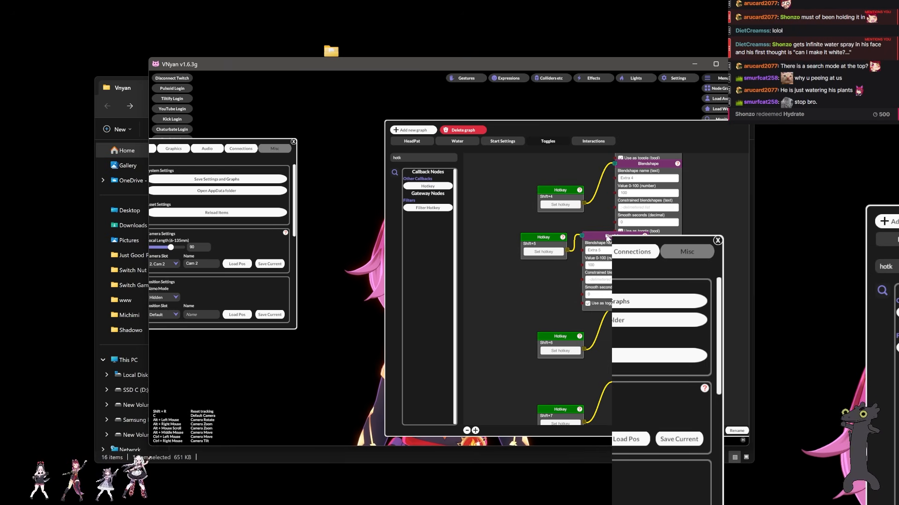
left_click_drag(607, 238, 641, 237)
left_click_drag(545, 243, 544, 239)
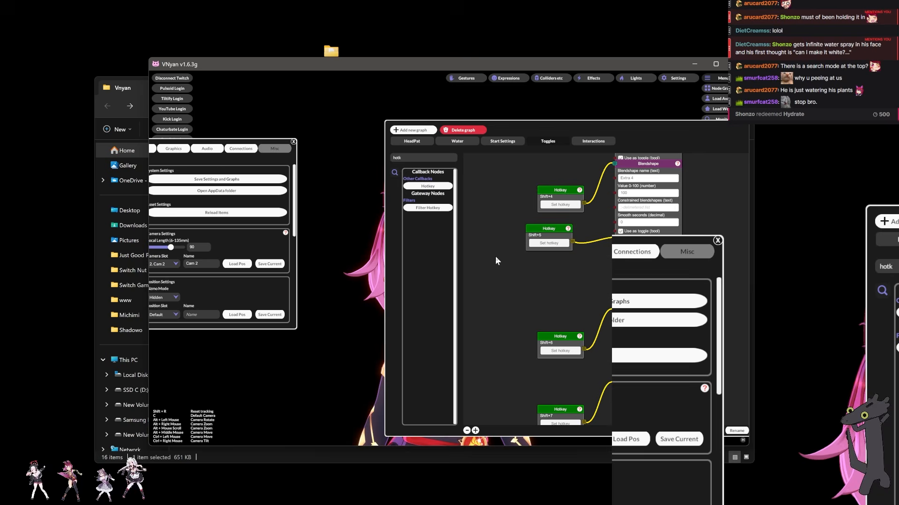
Find the Channel Points callback node and add it below the Shift+5 Hotkey node in the Toggles graph
type("rede")
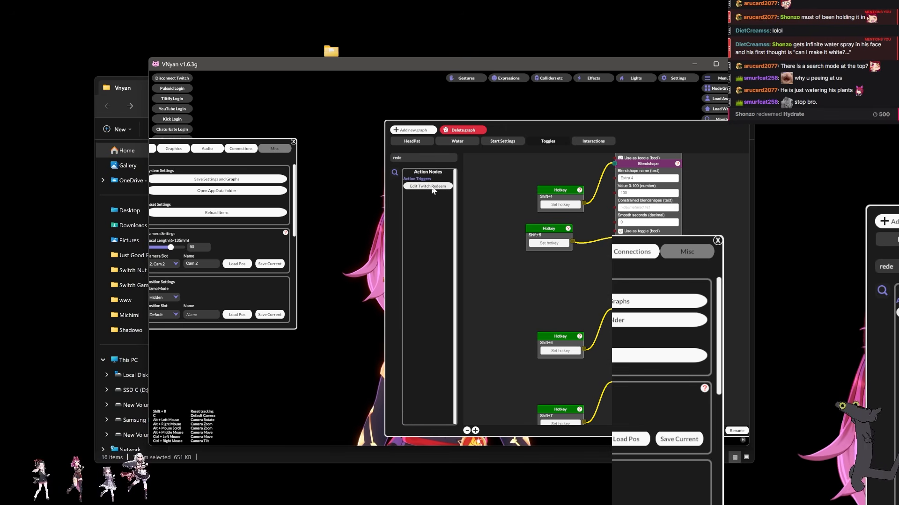
double_click(423, 158)
type("cham")
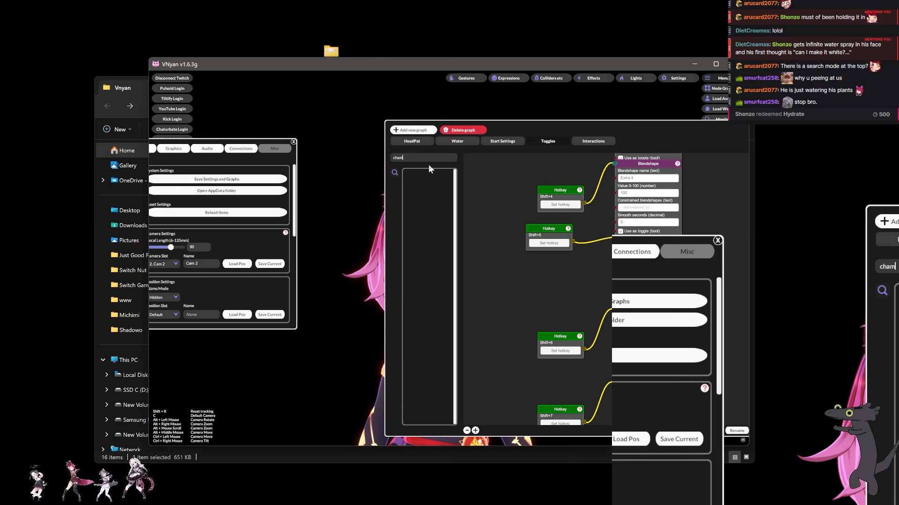
key("BackSpace")
type("n")
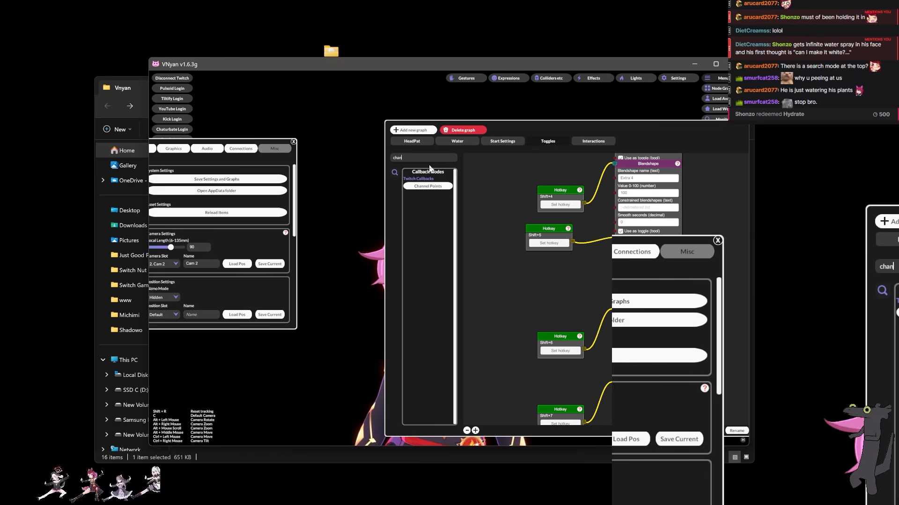
left_click_drag(629, 267, 515, 264)
Set the redeem name of the new Channel Points node to TopHat
left_click(534, 278)
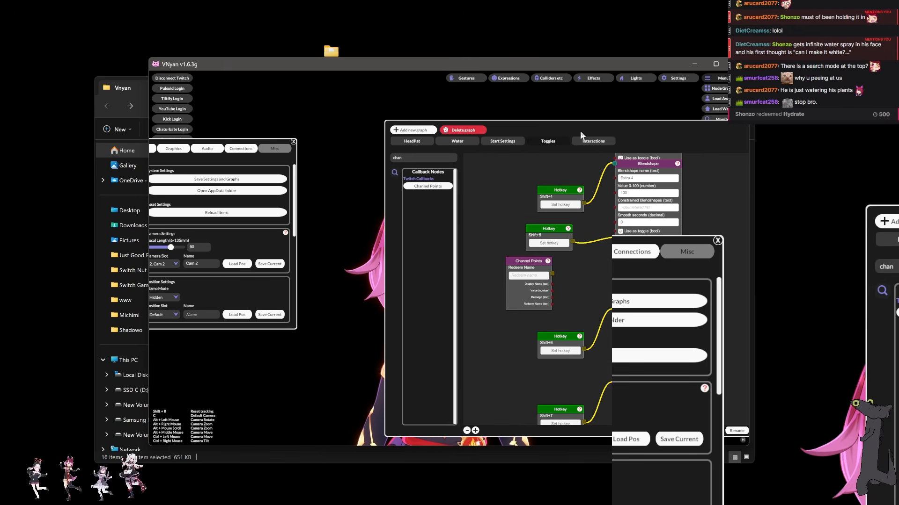
left_click_drag(580, 131, 542, 132)
type("To")
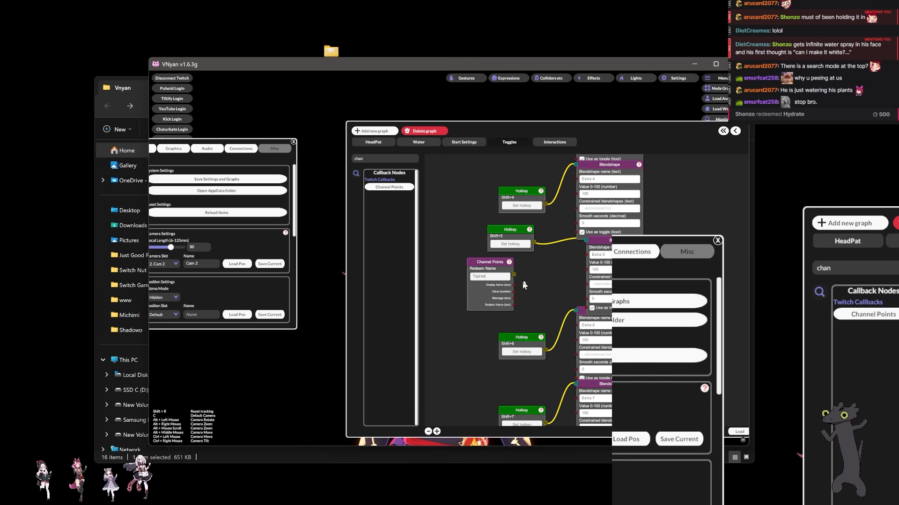
type("pHat")
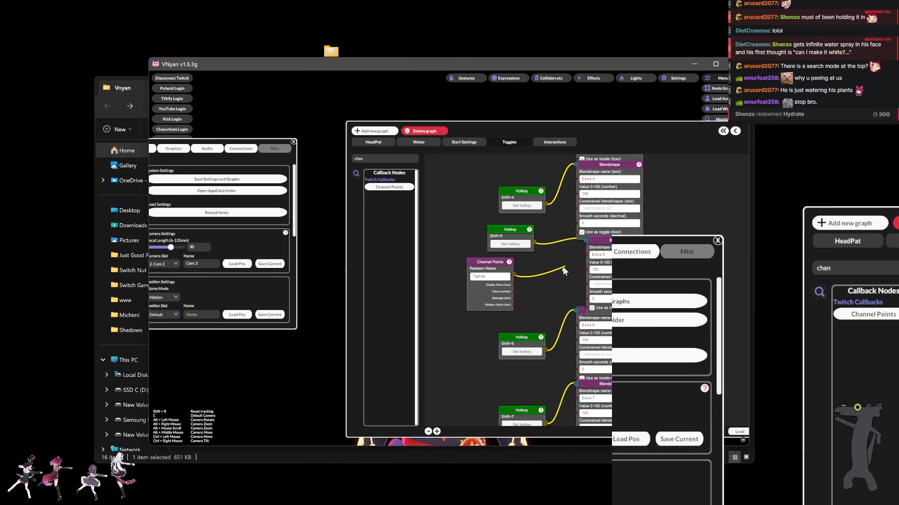
Move the Extra 4 and Extra 6 Blendshape nodes outward and reposition the Extra 5 Blendshape node between them
left_click_drag(707, 210, 669, 267)
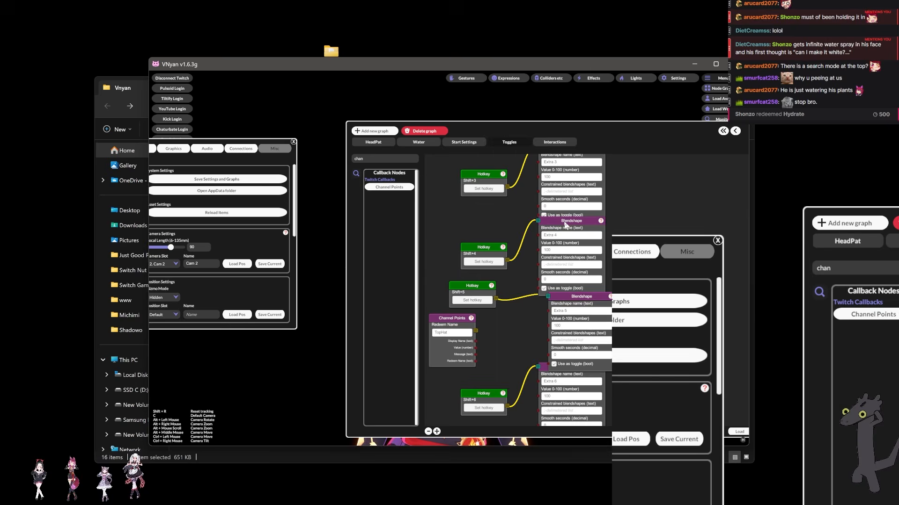
left_click_drag(564, 222, 658, 218)
left_click_drag(503, 325, 475, 282)
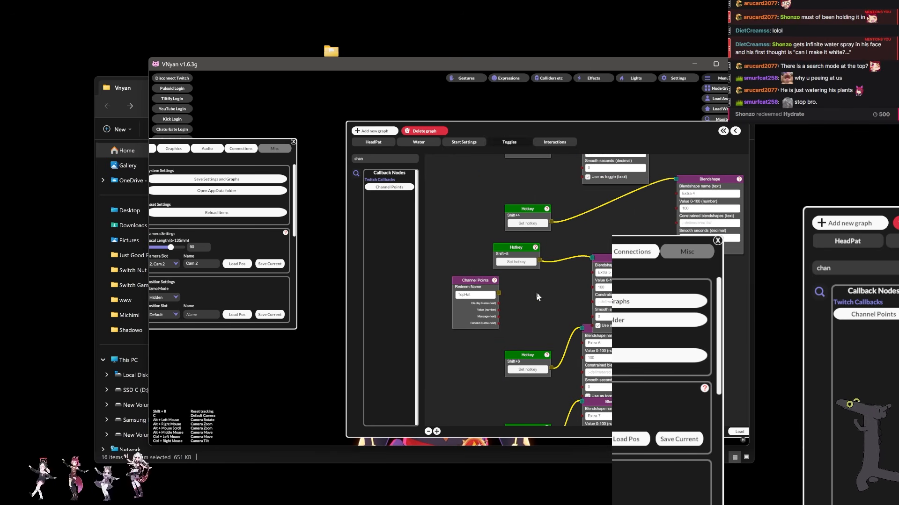
left_click_drag(537, 295, 531, 277)
left_click_drag(591, 308, 588, 296)
left_click_drag(591, 307, 692, 306)
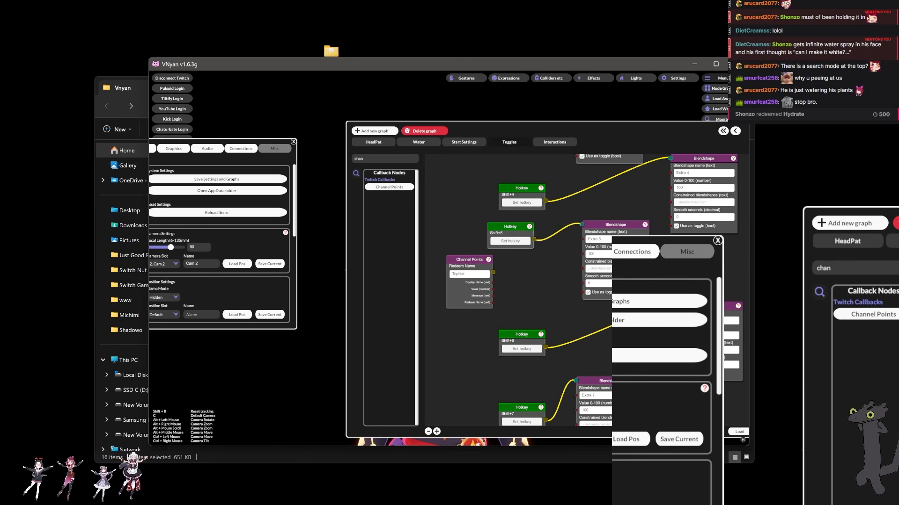
left_click_drag(607, 229, 599, 241)
left_click_drag(662, 292, 620, 257)
scroll(576, 301, "down", 7)
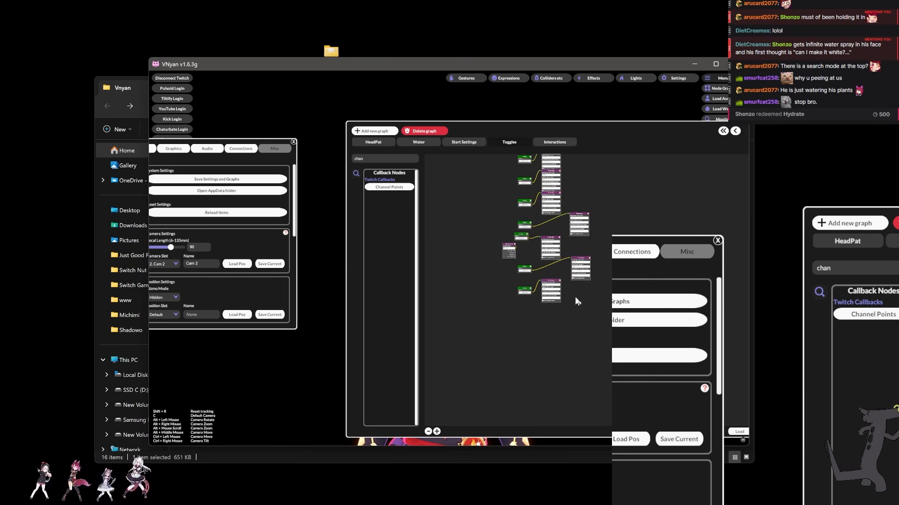
left_click_drag(622, 307, 653, 330)
scroll(604, 345, "up", 7)
scroll(558, 319, "down", 7)
left_click_drag(600, 339, 642, 395)
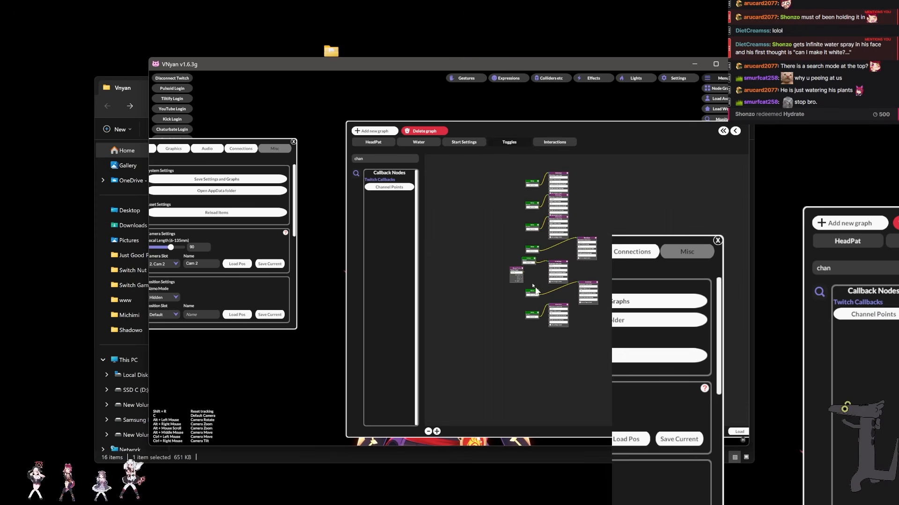
Examine how the Hydrate redeem, StartWaterTwitch trigger, parameter filter and timer are chained in the Interactions graph
left_click(552, 143)
scroll(487, 196, "up", 3)
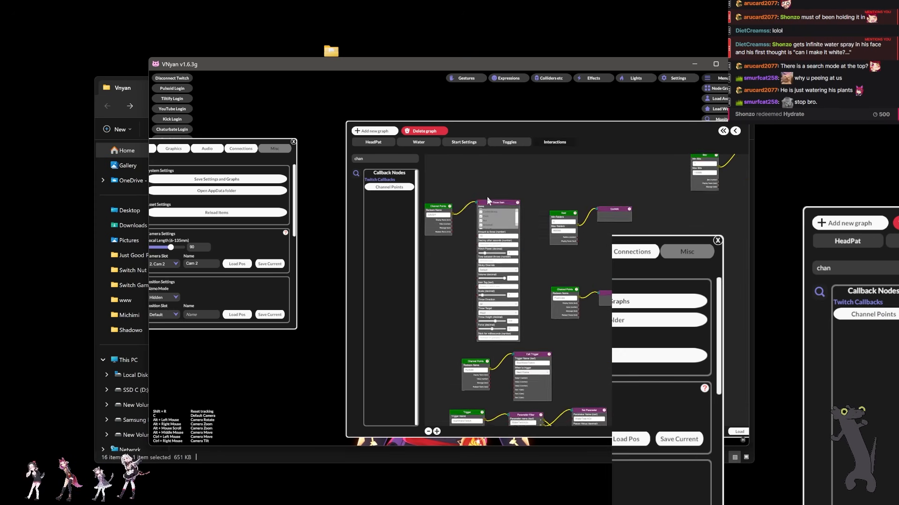
scroll(547, 313, "up", 3)
left_click_drag(547, 313, 537, 231)
scroll(576, 228, "down", 7)
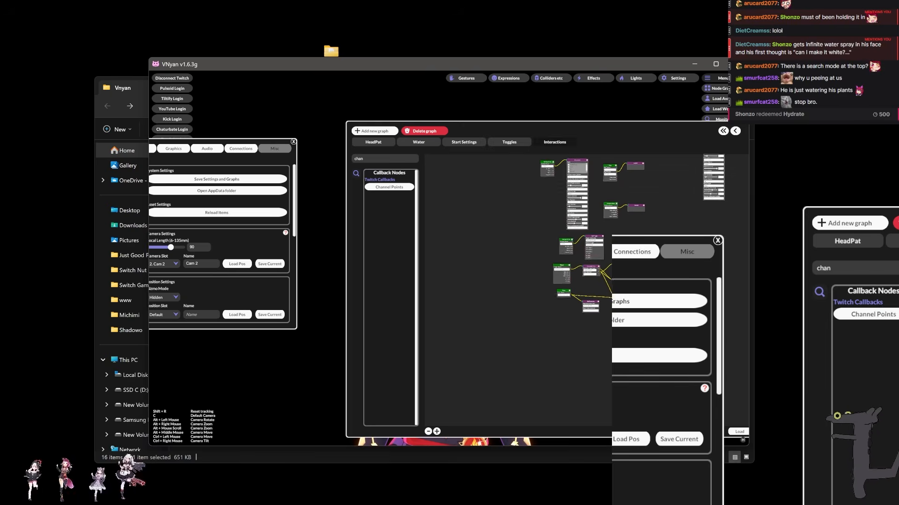
scroll(612, 234, "up", 7)
left_click_drag(608, 217, 656, 258)
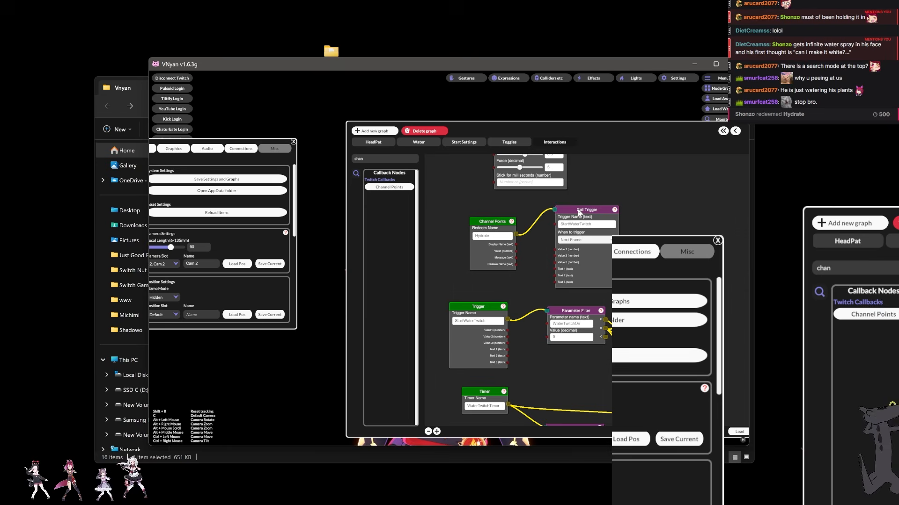
scroll(506, 267, "down", 3)
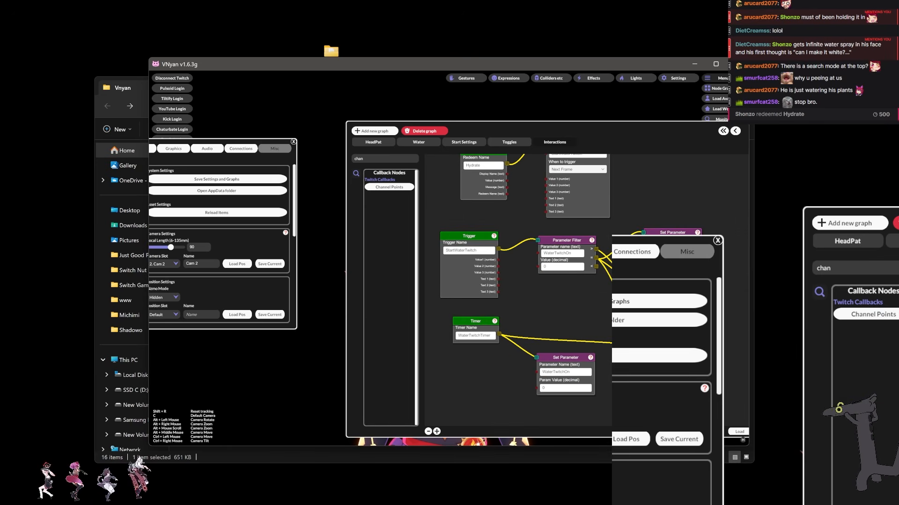
left_click_drag(623, 283, 593, 242)
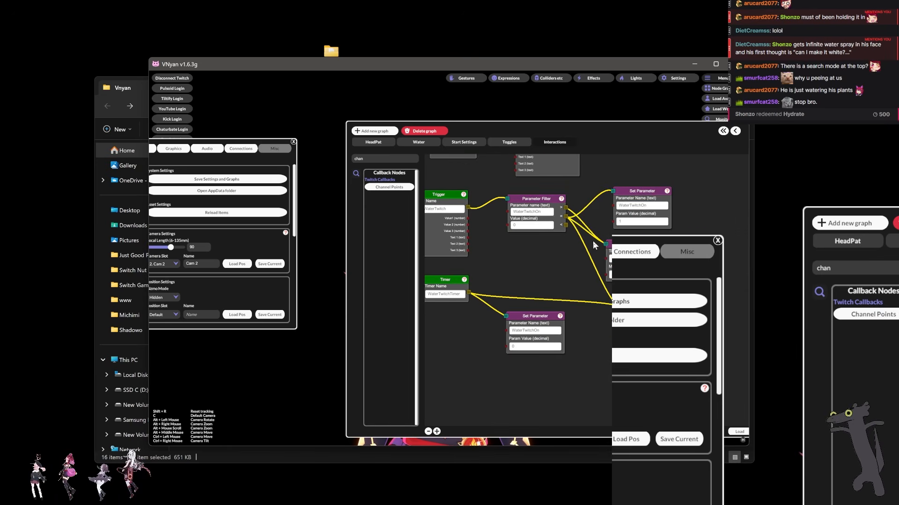
scroll(537, 291, "up", 2)
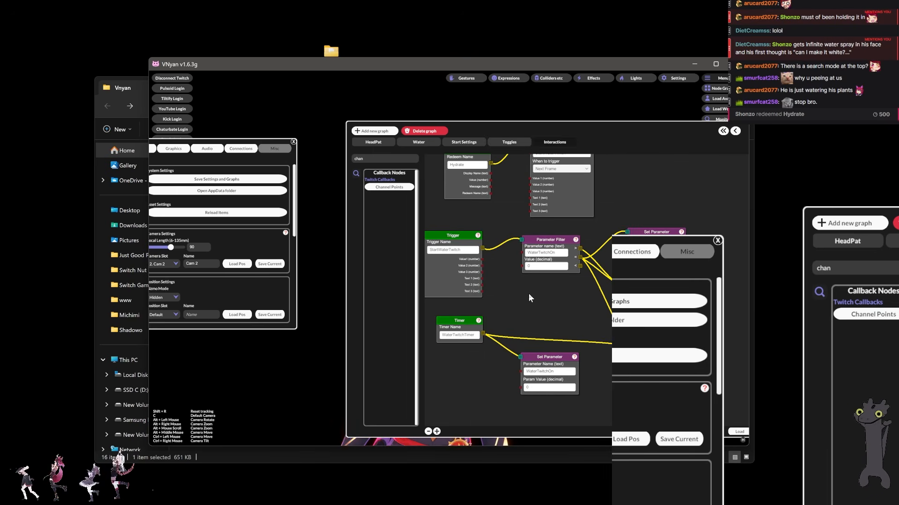
left_click_drag(507, 220, 517, 185)
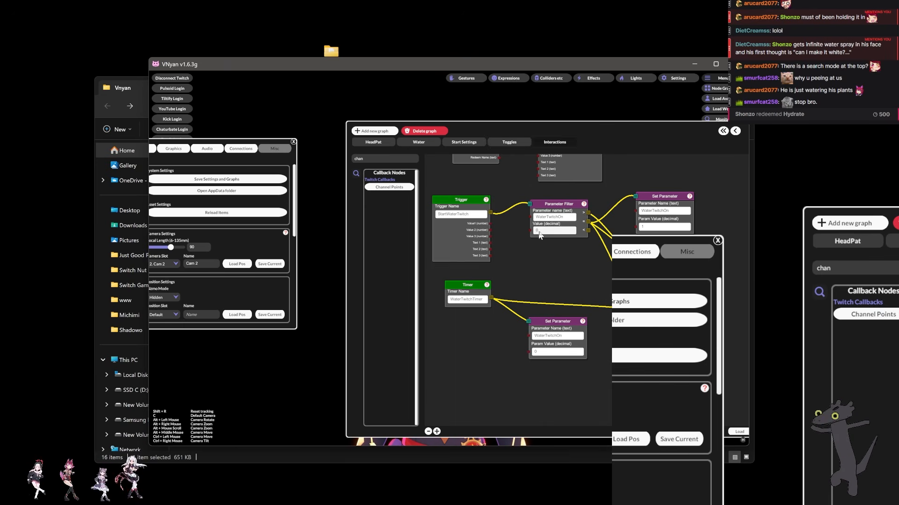
Move the TopHat Channel Points node into empty space in the Toggles graph and recheck the Hydrate example in Interactions
left_click(515, 139)
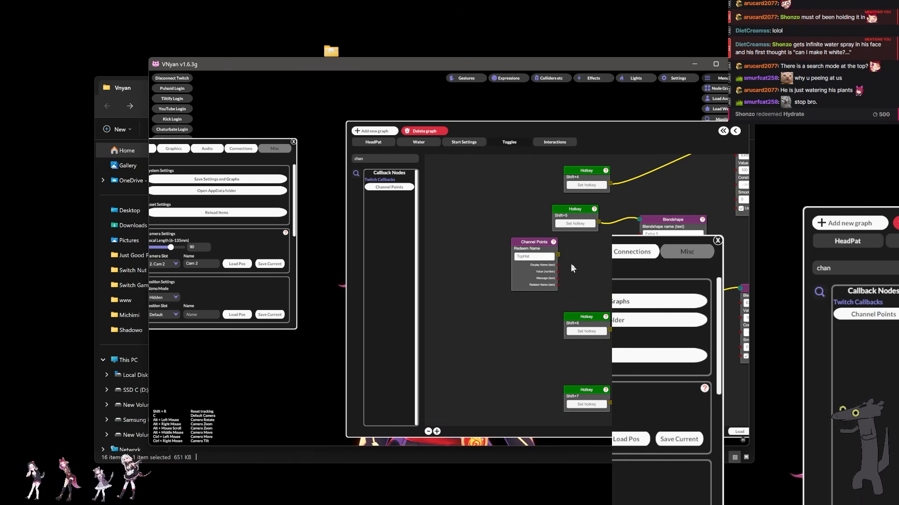
left_click_drag(571, 265, 458, 238)
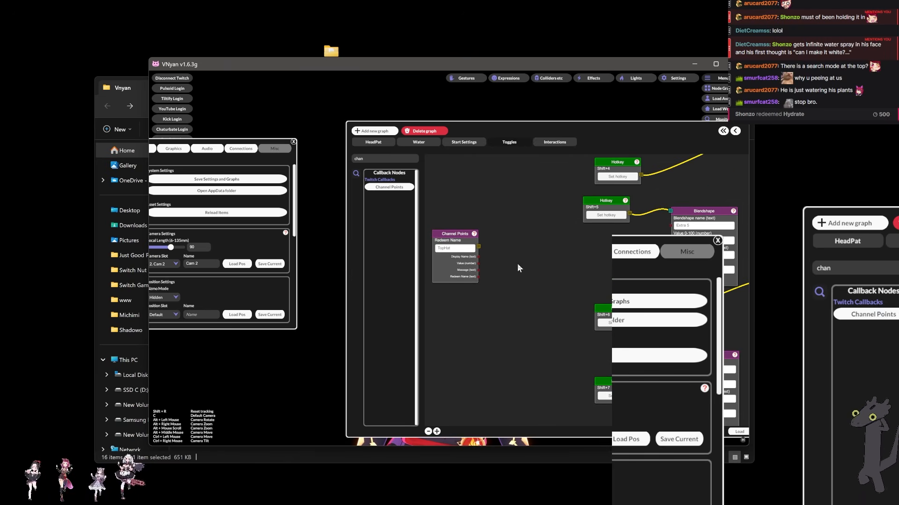
left_click(552, 141)
left_click_drag(524, 259, 527, 319)
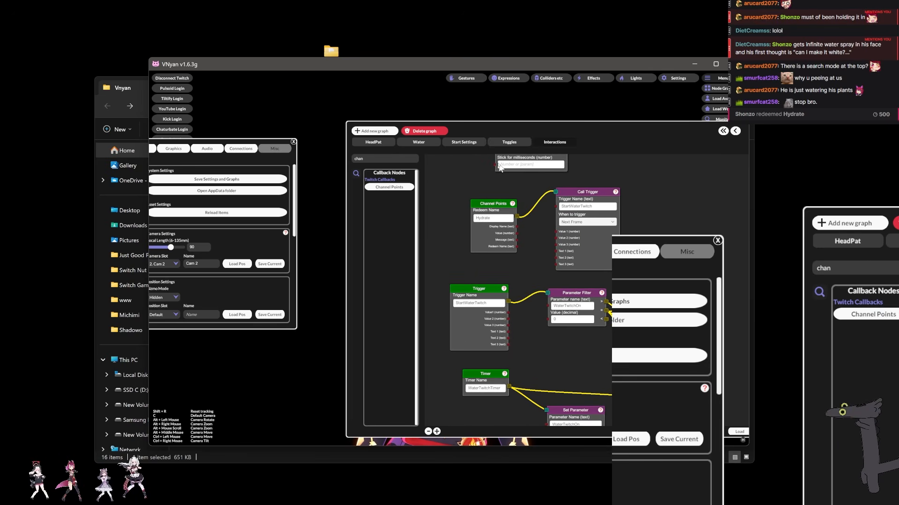
Add a Call Trigger node beside the TopHat Channel Points node in the Toggles graph
left_click(509, 142)
double_click(400, 157)
type("ca")
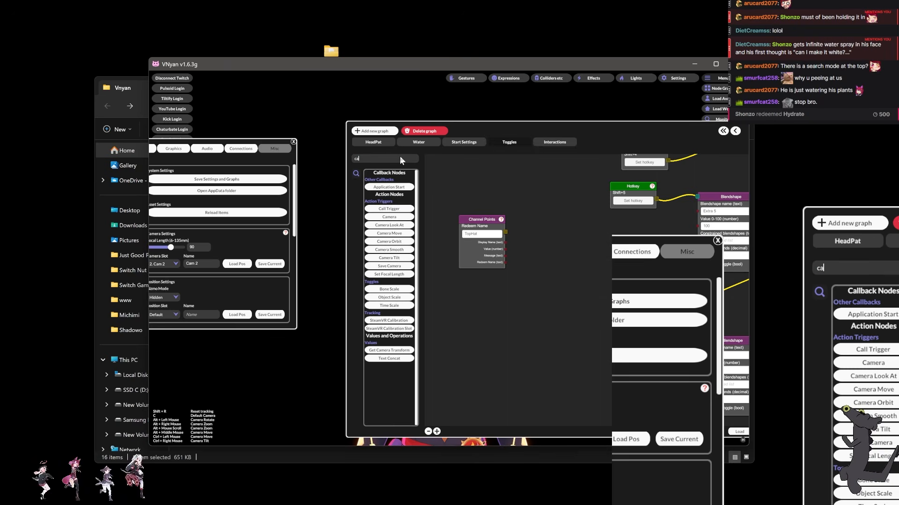
type("ll tr")
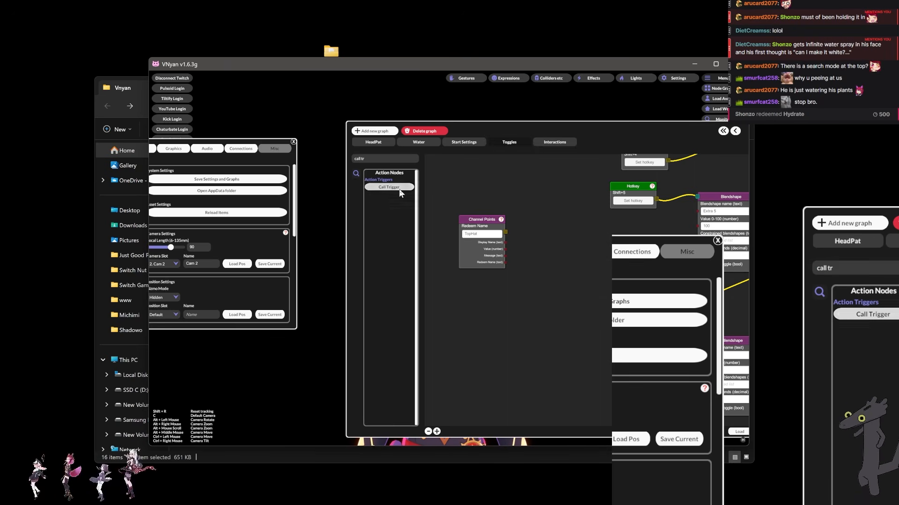
left_click(399, 190)
left_click_drag(577, 250, 528, 203)
Connect the TopHat Channel Points node to the Call Trigger node and name the trigger TopHatOn
left_click_drag(469, 227, 516, 206)
left_click(551, 221)
type("TopHat")
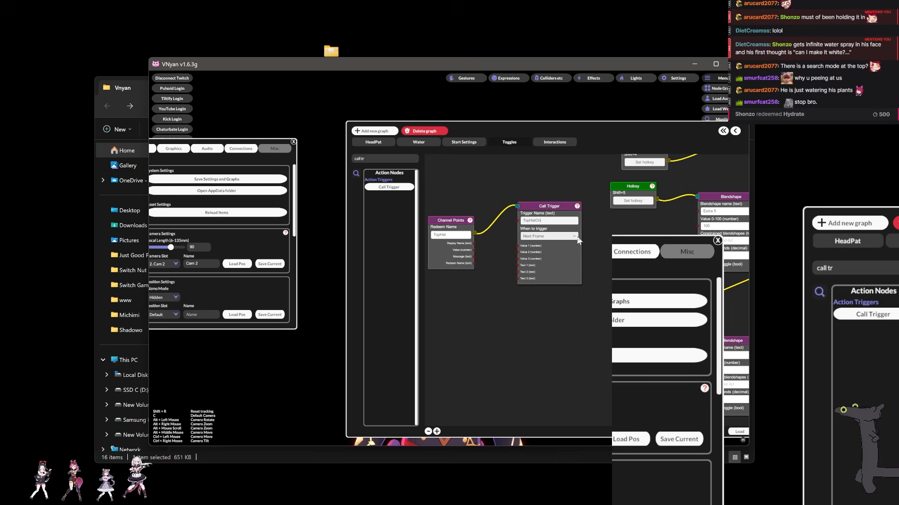
Recheck the Hydrate example in Interactions and add a Trigger node below the TopHat Channel Points node in the Toggles graph
left_click(545, 145)
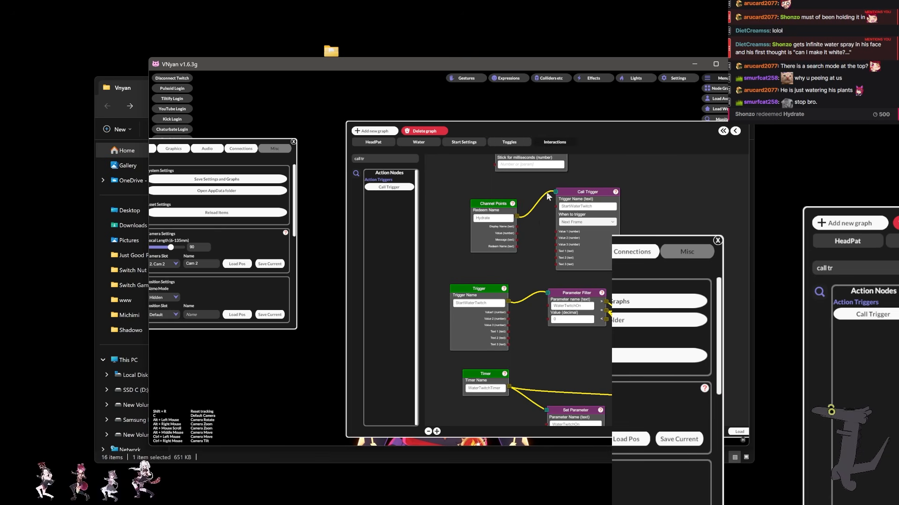
scroll(535, 262, "down", 2)
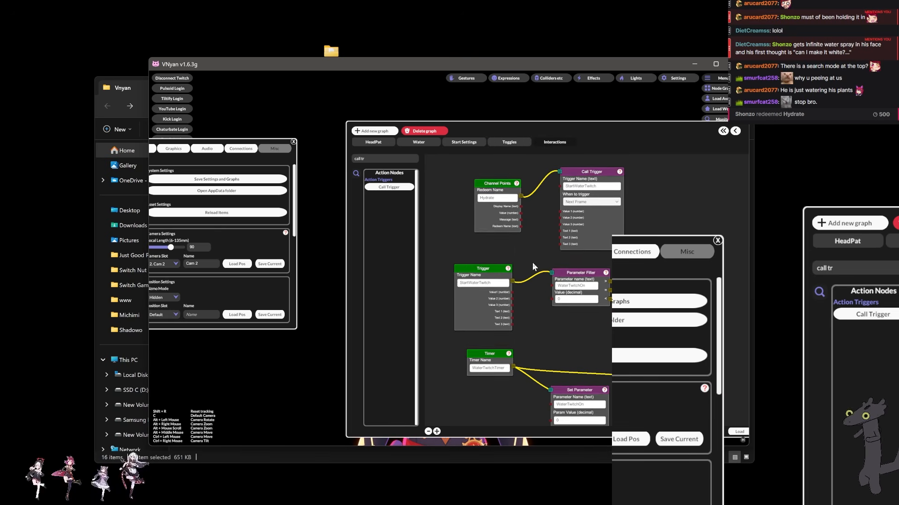
scroll(532, 262, "down", 1)
left_click(509, 142)
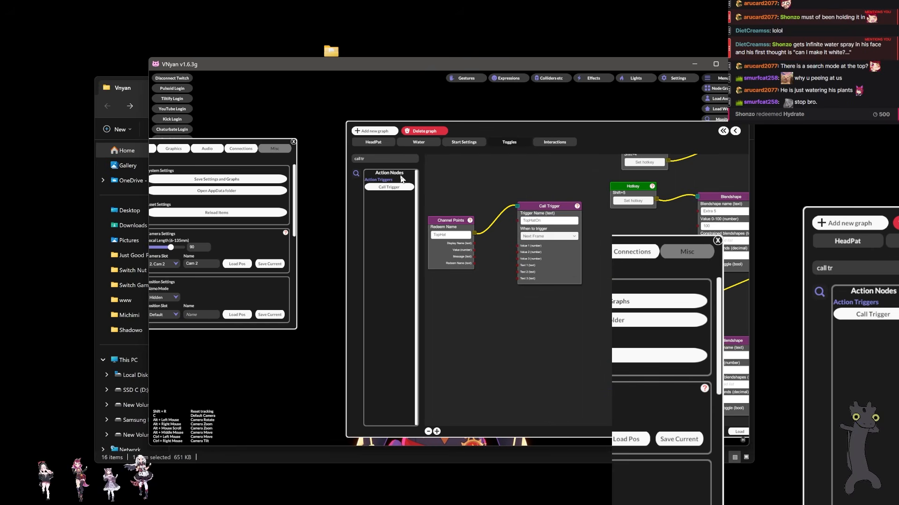
key("ctrl+a")
type("trigg")
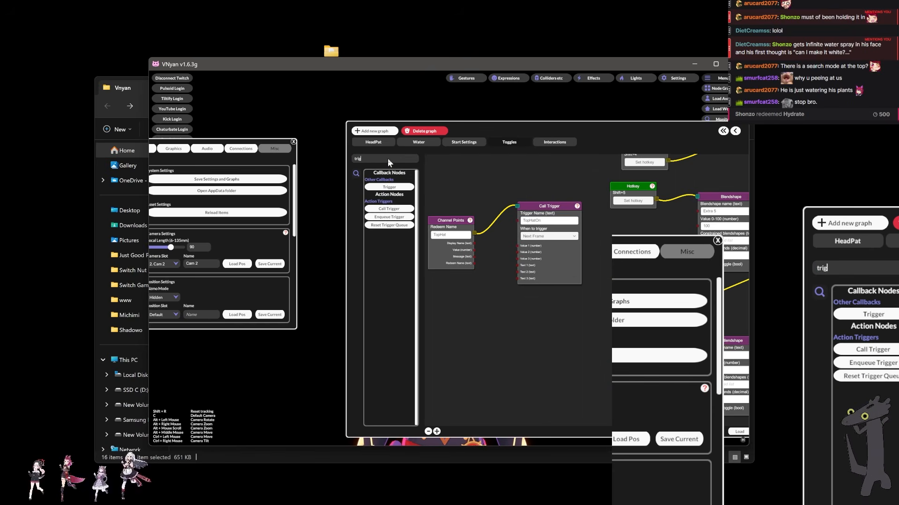
left_click(395, 187)
left_click_drag(529, 323, 567, 256)
left_click_drag(629, 201, 452, 263)
left_click(489, 167)
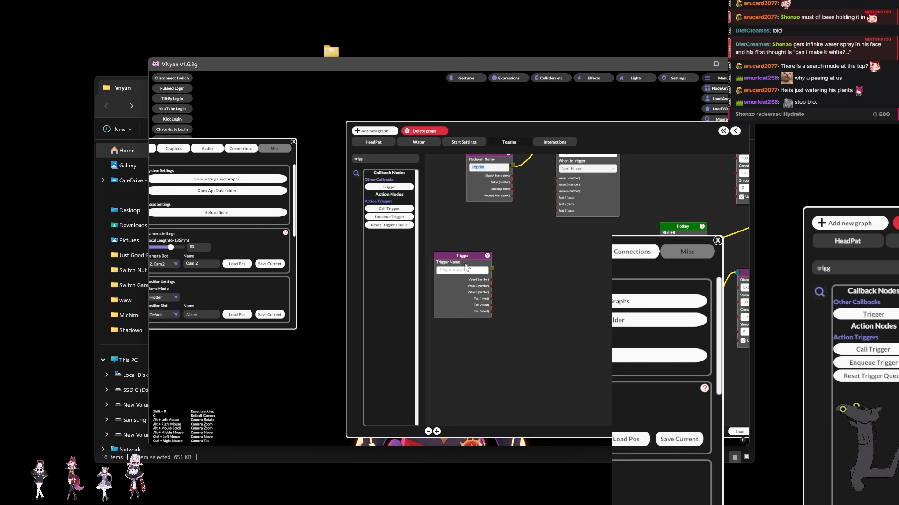
Copy the Call Trigger's name TopHatOn into the new Trigger node's name
left_click_drag(650, 181, 650, 215)
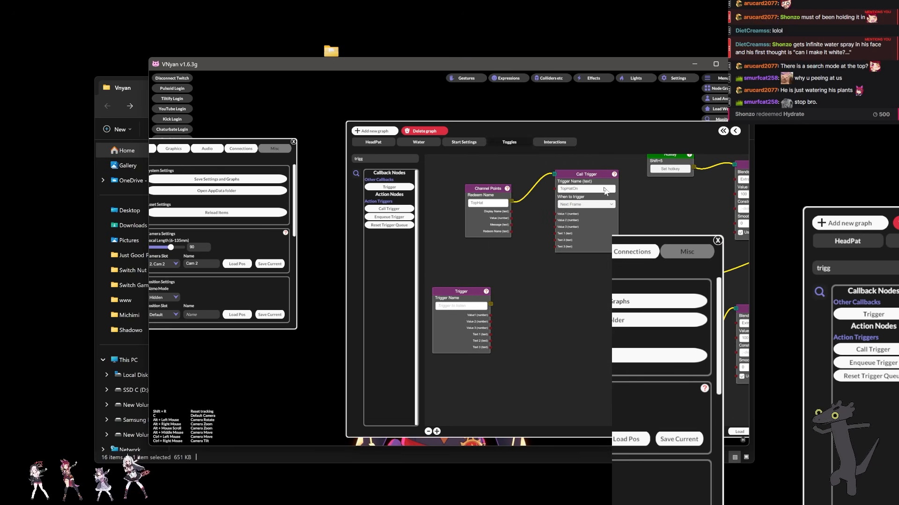
left_click(603, 189)
key("ctrl+c")
left_click(452, 306)
key("ctrl+v")
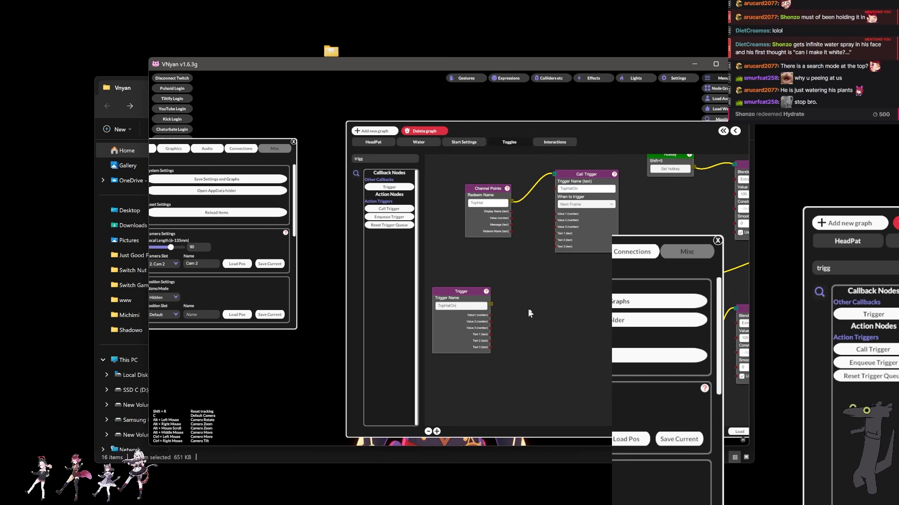
Add a Filter Parameter node beside the Trigger node in the Toggles graph and connect the Trigger node to it
left_click_drag(529, 309, 606, 292)
left_click_drag(537, 275, 476, 263)
left_click(549, 141)
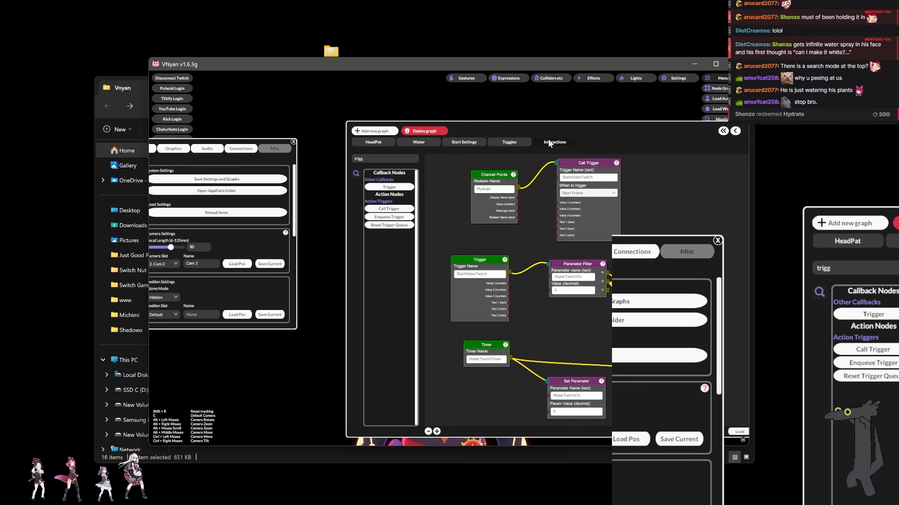
left_click_drag(630, 265, 604, 220)
left_click(509, 142)
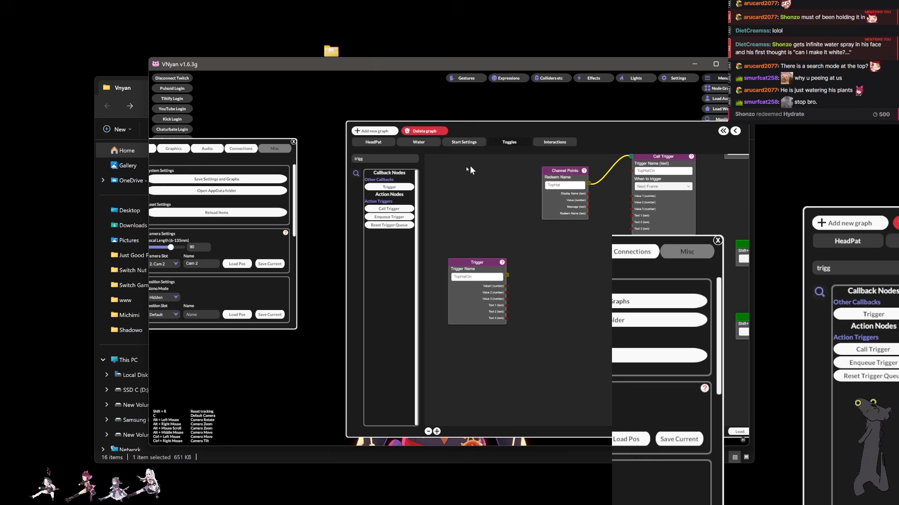
left_click(389, 158)
type("param fl")
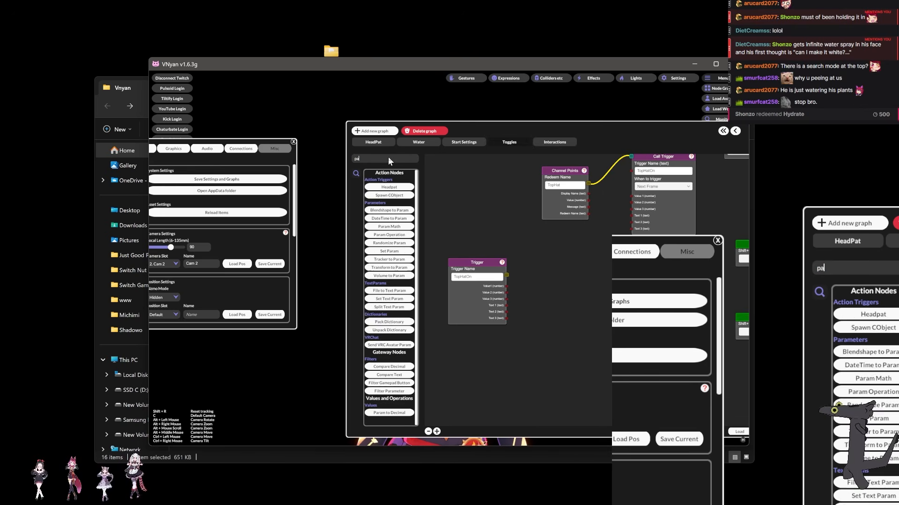
key("BackSpace")
key("BackSpace")
key("BackSpace")
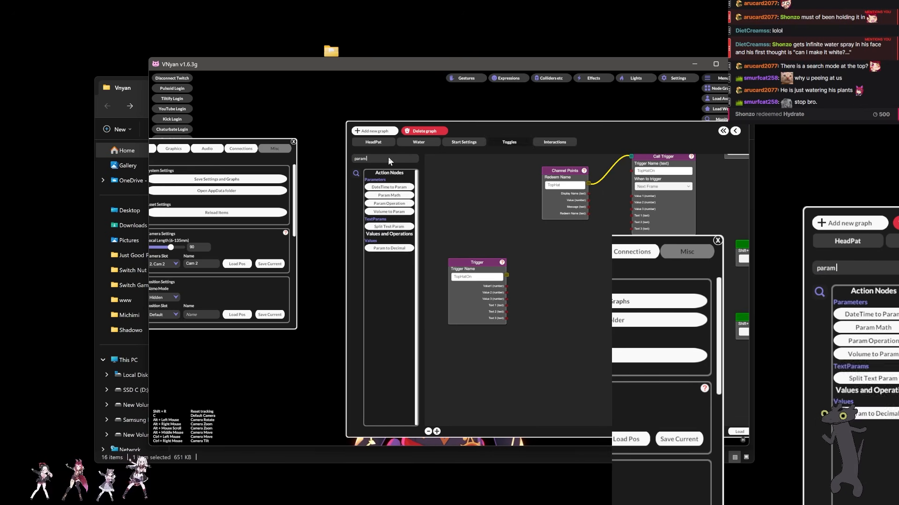
type("et")
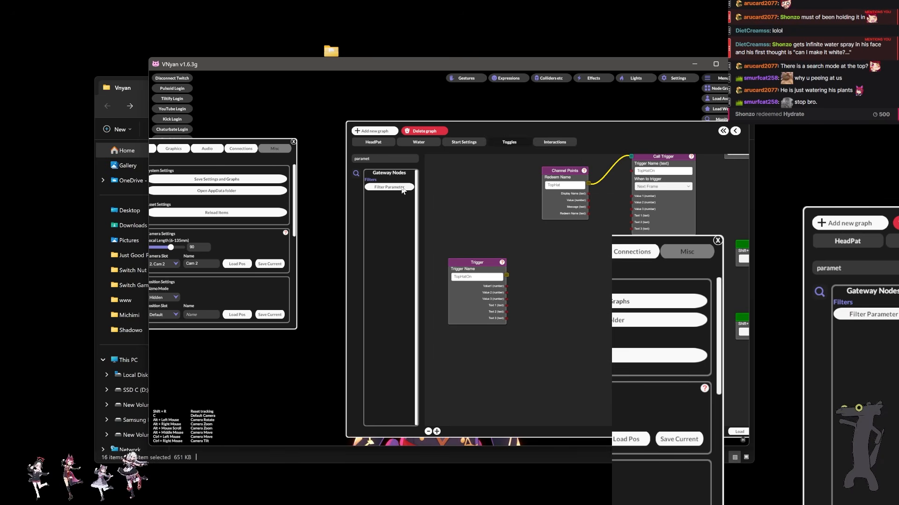
left_click(402, 188)
left_click_drag(589, 276, 557, 260)
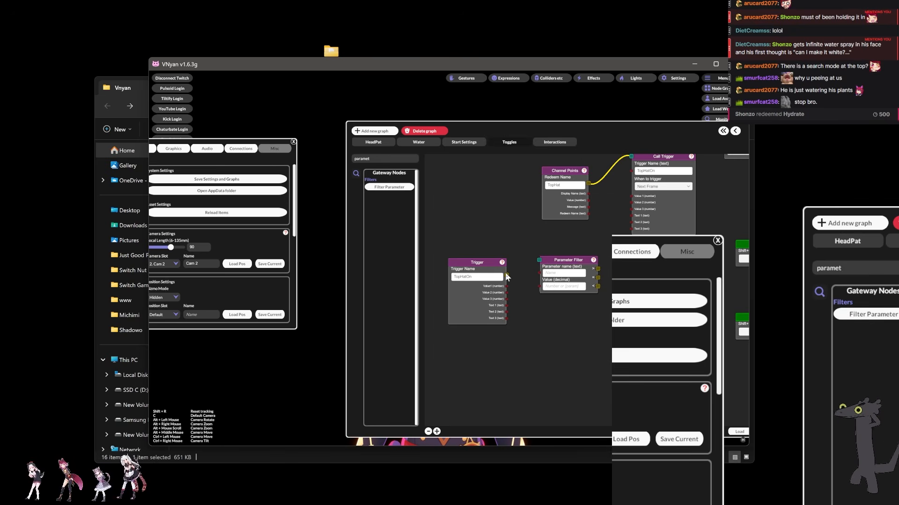
left_click_drag(506, 274, 540, 261)
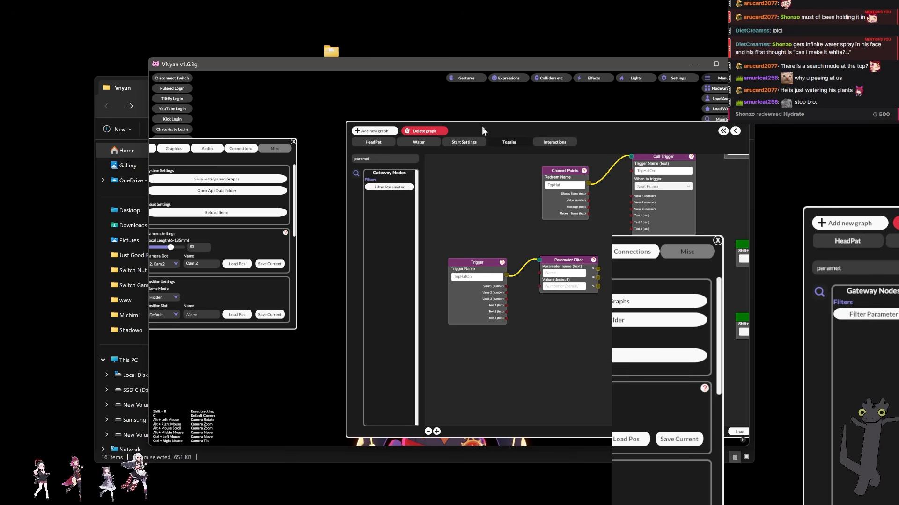
Compare with the Hydrate trigger in Interactions and rename both the Call Trigger and Trigger nodes in Toggles to StartTopHat
left_click(547, 142)
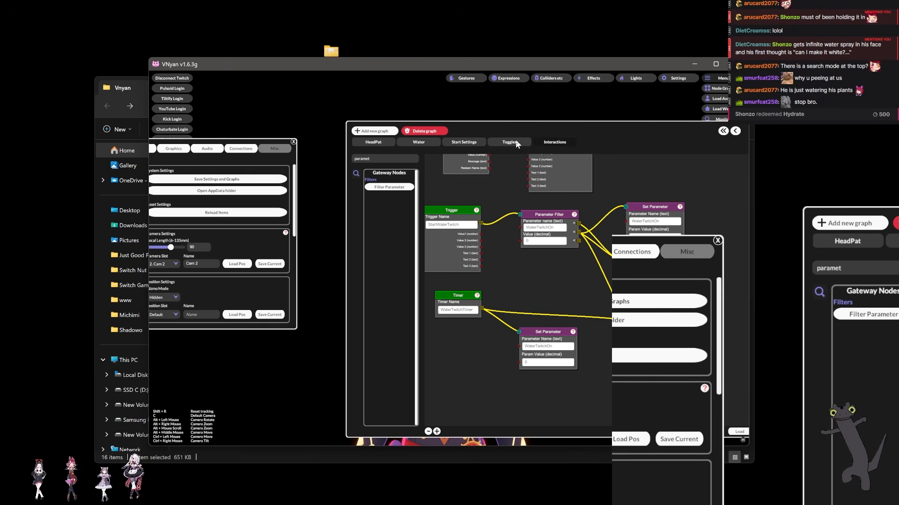
left_click_drag(504, 240, 524, 281)
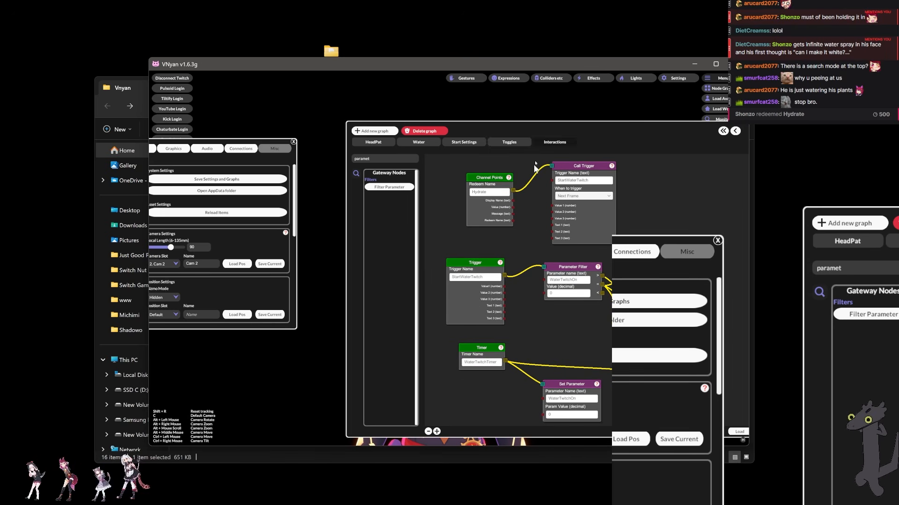
left_click(509, 143)
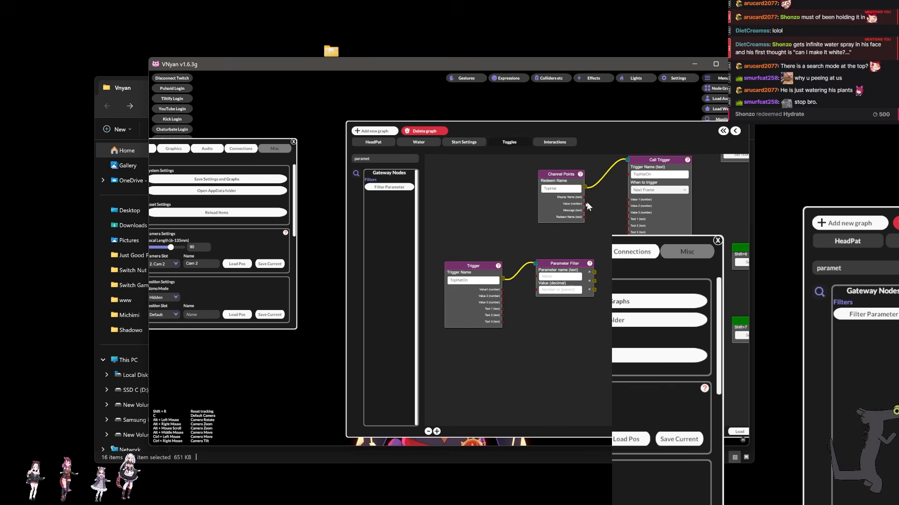
left_click(633, 196)
type("Start")
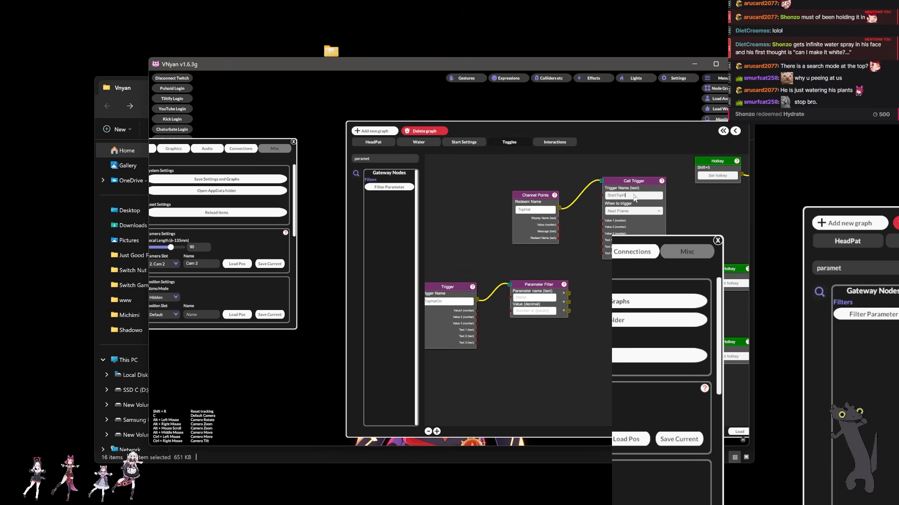
double_click(632, 197)
key("ctrl+c")
double_click(452, 301)
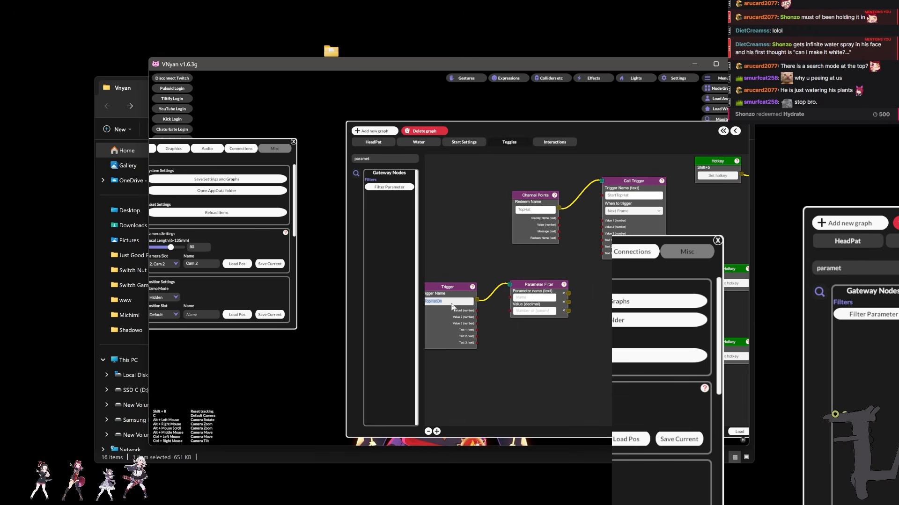
key("ctrl+v")
Set the Parameter Filter to parameter name TopHatOn with value 0 and place it close beside the StartTopHat Trigger node
left_click_drag(461, 265, 480, 231)
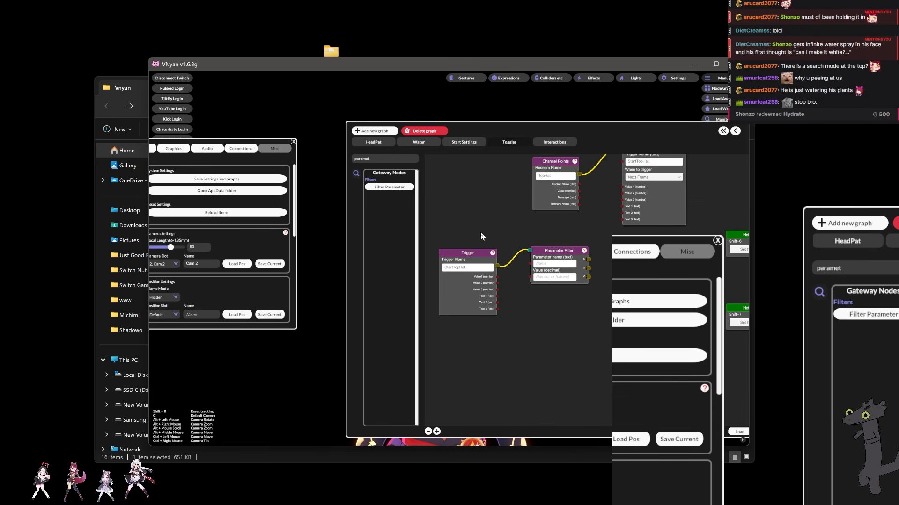
left_click(544, 140)
left_click(515, 141)
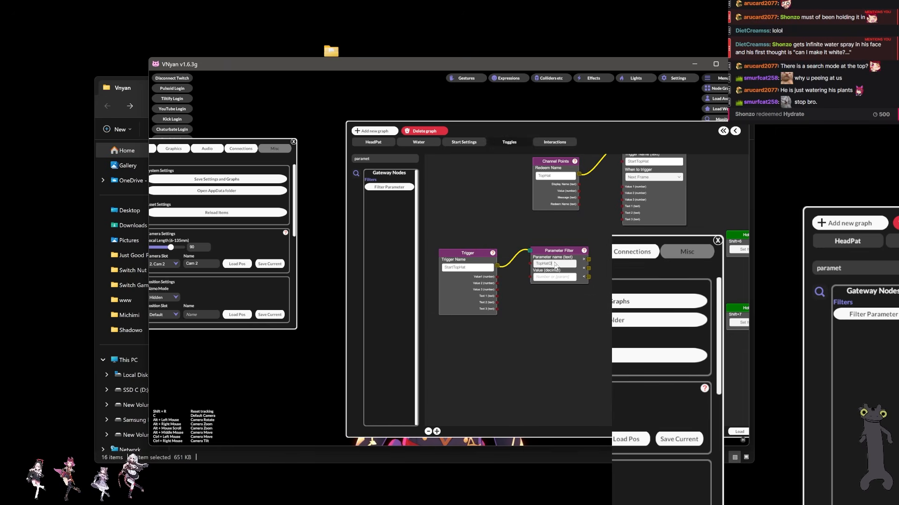
left_click(564, 277)
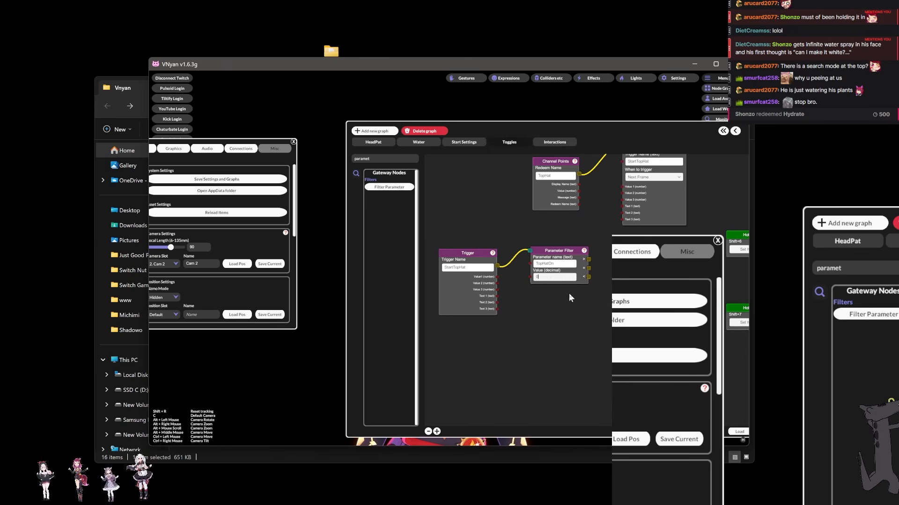
scroll(586, 324, "down", 5)
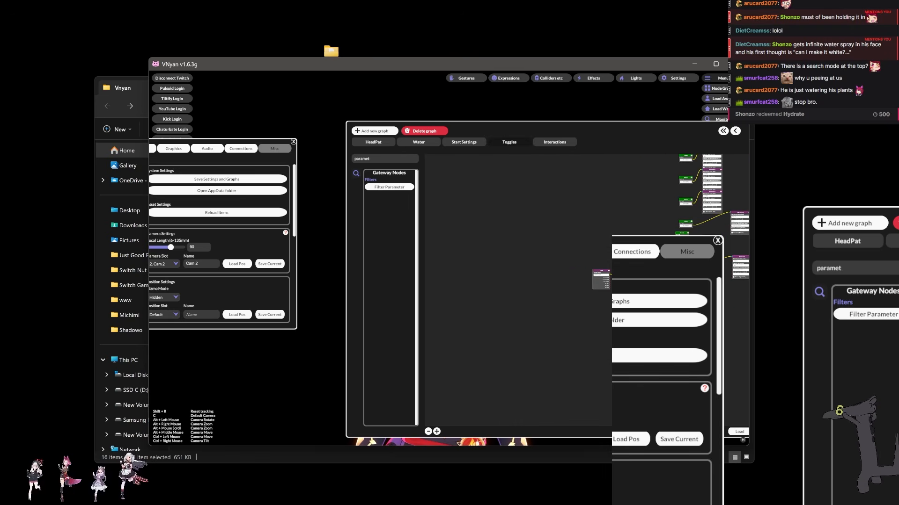
scroll(578, 209, "up", 6)
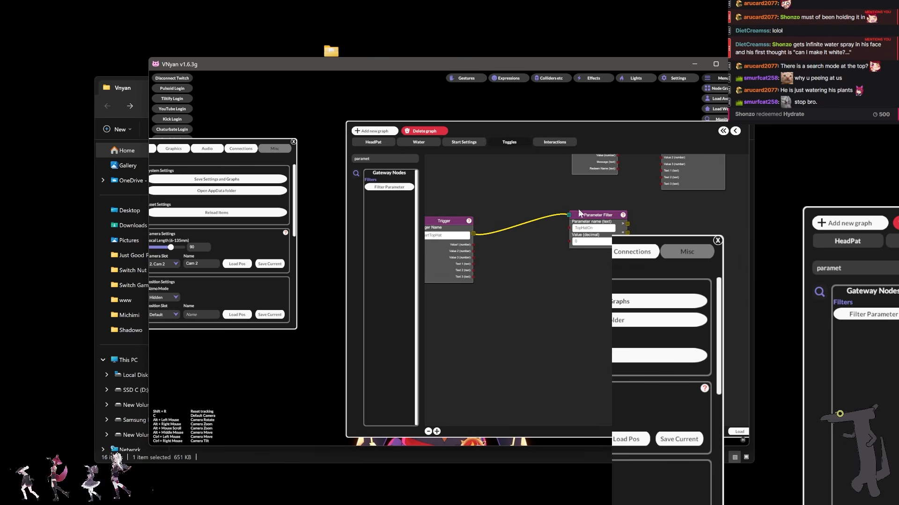
left_click_drag(585, 215, 514, 217)
left_click_drag(540, 185, 566, 196)
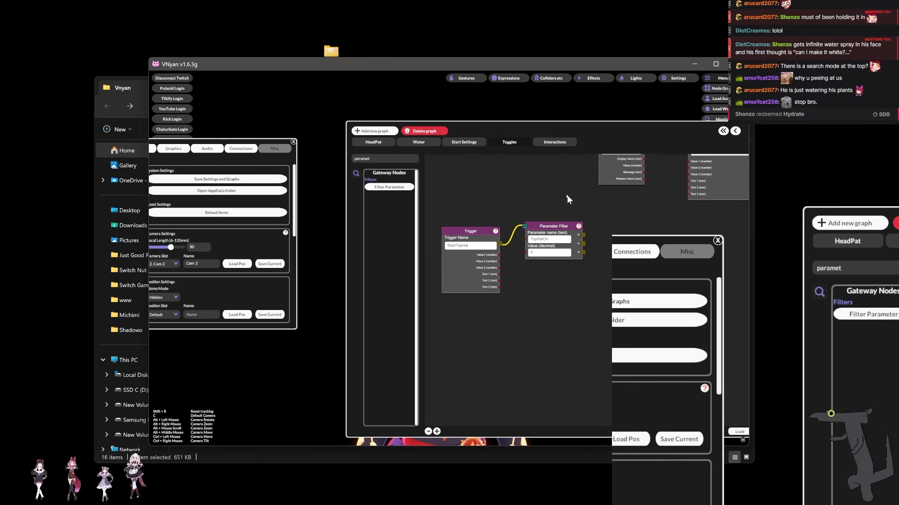
Check what follows the Hydrate parameter filter in Interactions and add a Set Param node beside the TopHatOn filter in Toggles
left_click(552, 141)
left_click_drag(580, 316, 548, 298)
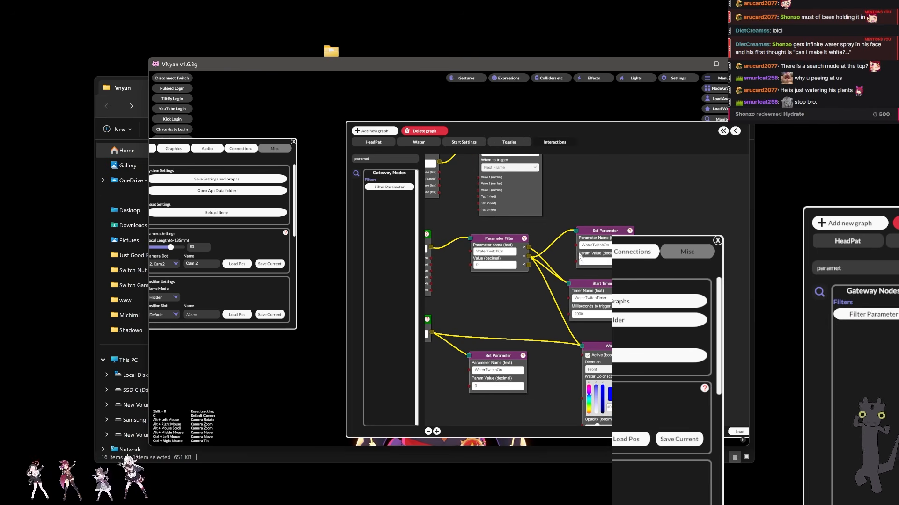
left_click(497, 142)
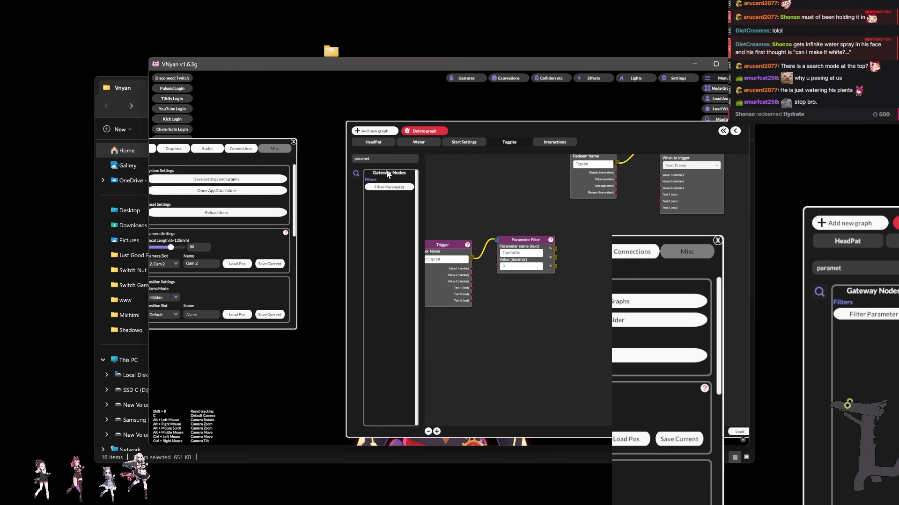
left_click(379, 159)
type("set ps")
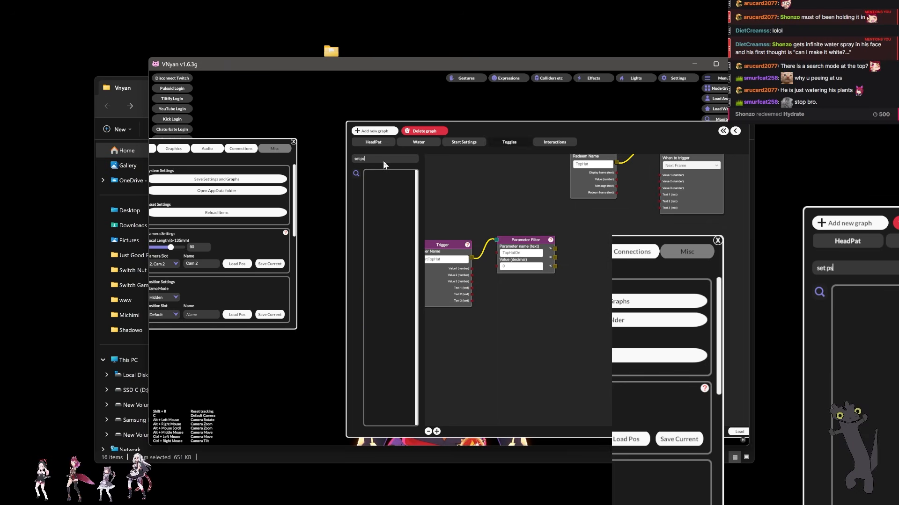
key("BackSpace")
type("ar")
left_click(389, 187)
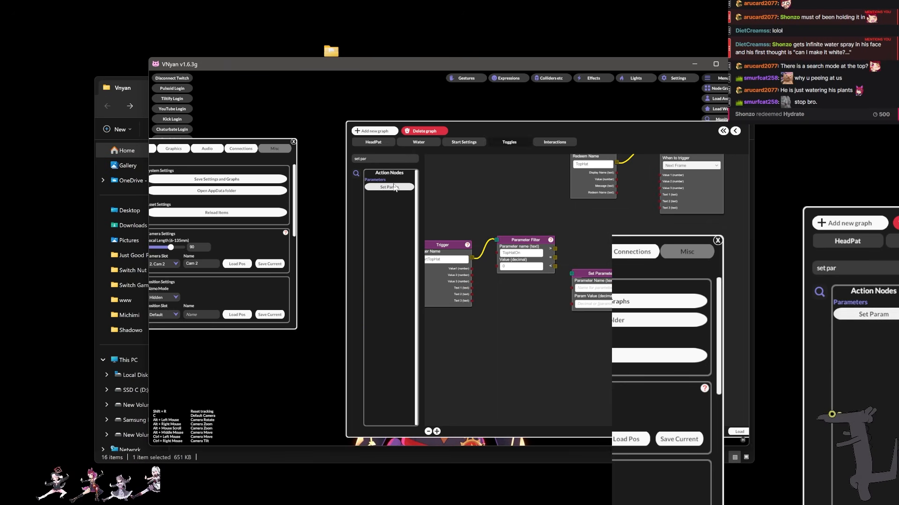
left_click_drag(583, 272, 565, 233)
Connect the TopHatOn Parameter Filter's middle output to the Set Parameter node and set its parameter value to 1
left_click(518, 141)
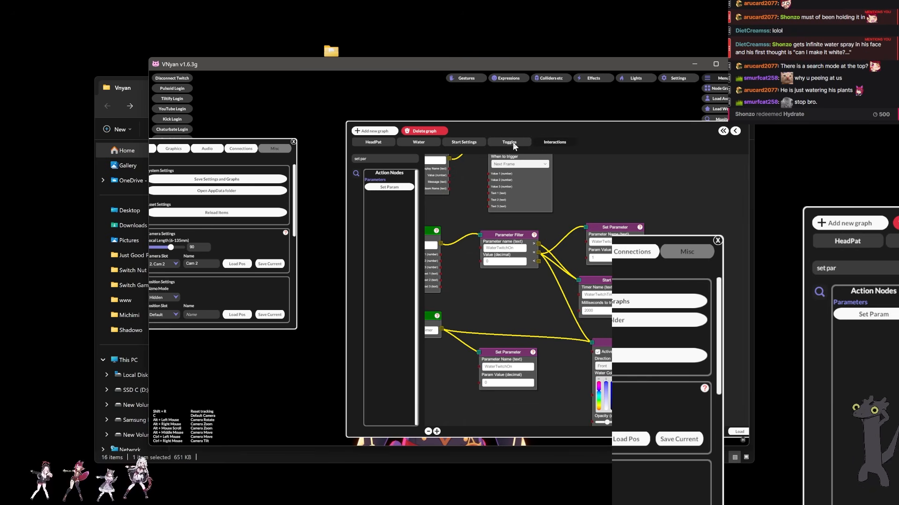
left_click(514, 143)
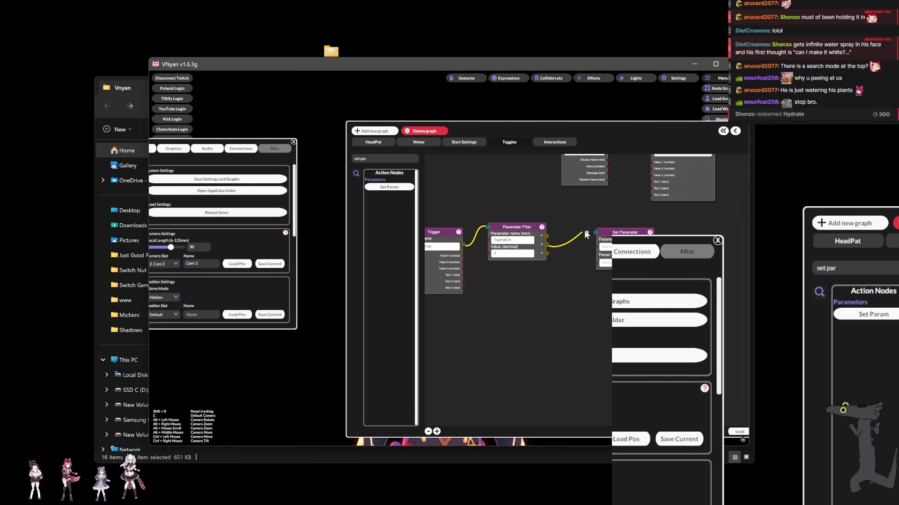
left_click_drag(584, 230, 622, 224)
Add a Start Timer node below the Set Parameter node, connect the Parameter Filter to it, and recheck the Hydrate timer in Interactions
left_click(393, 159)
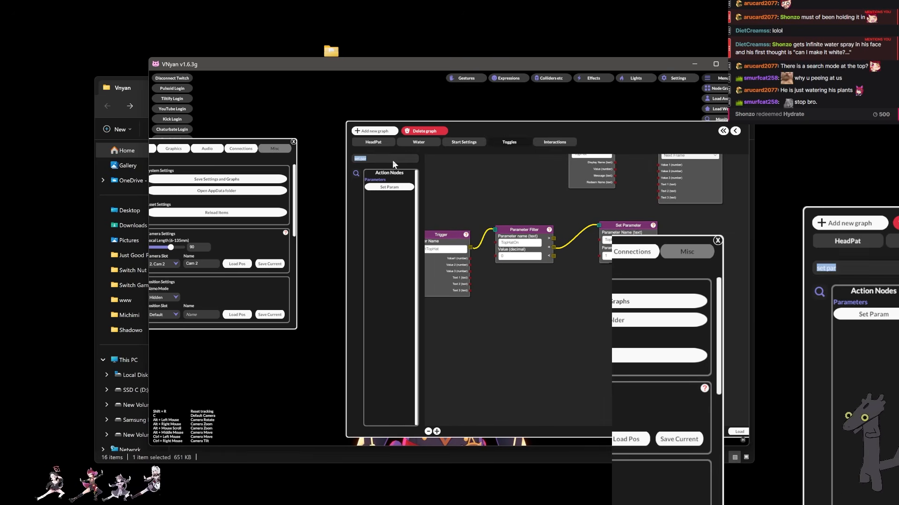
type("start t")
left_click_drag(389, 187, 622, 279)
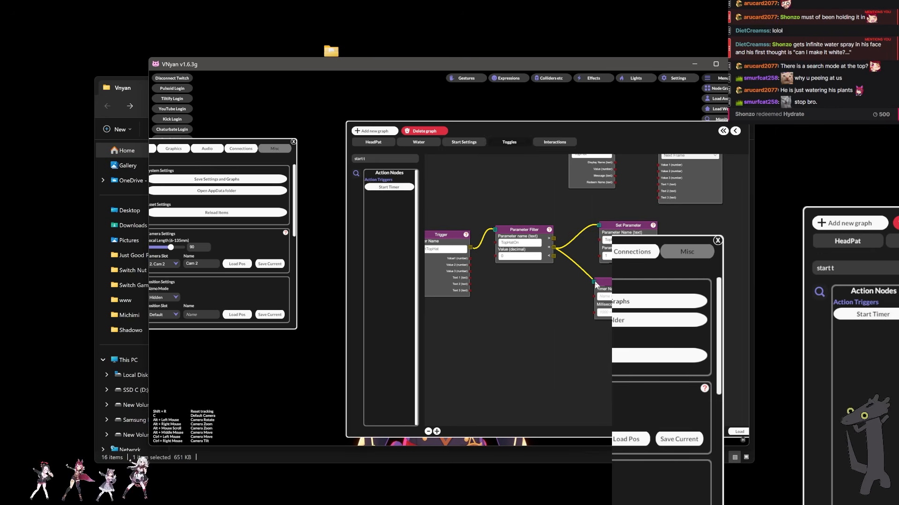
left_click(534, 143)
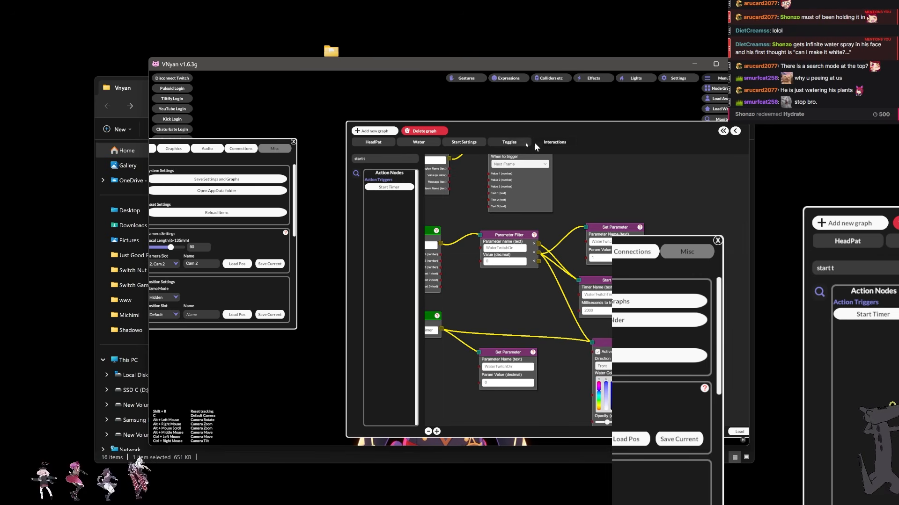
left_click(505, 145)
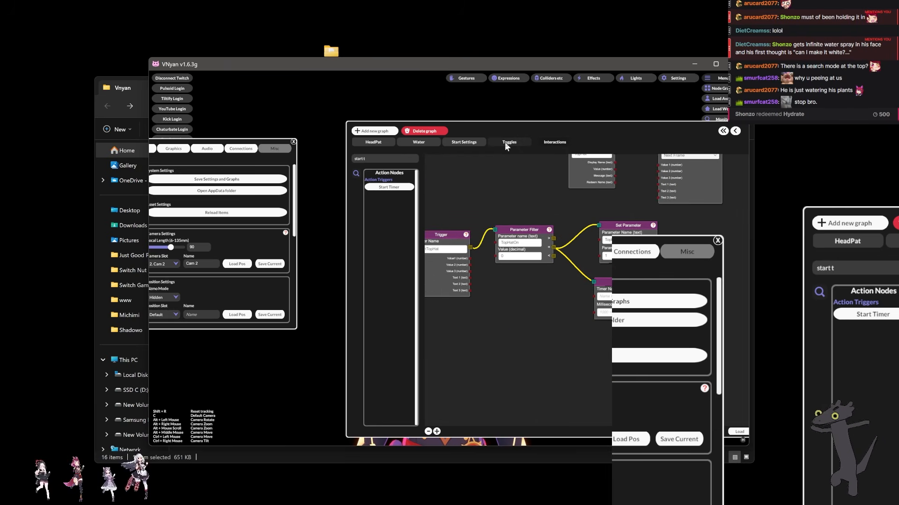
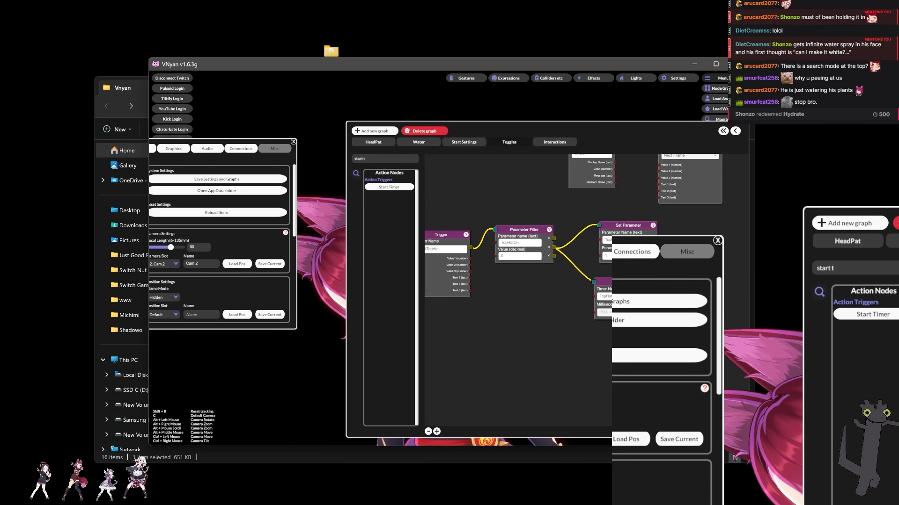
Set the Start Timer node's duration to 60000 milliseconds and compare the setup with the Hydrate timer in Interactions
type("600")
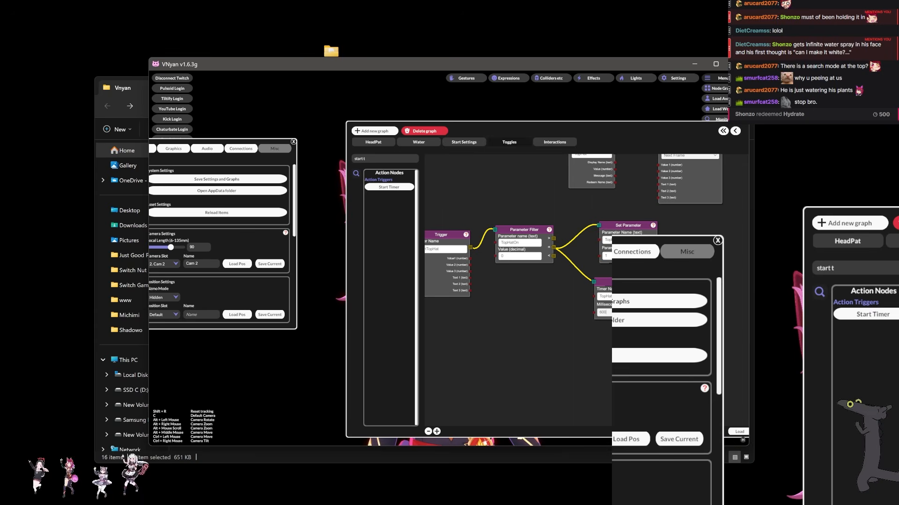
type("00")
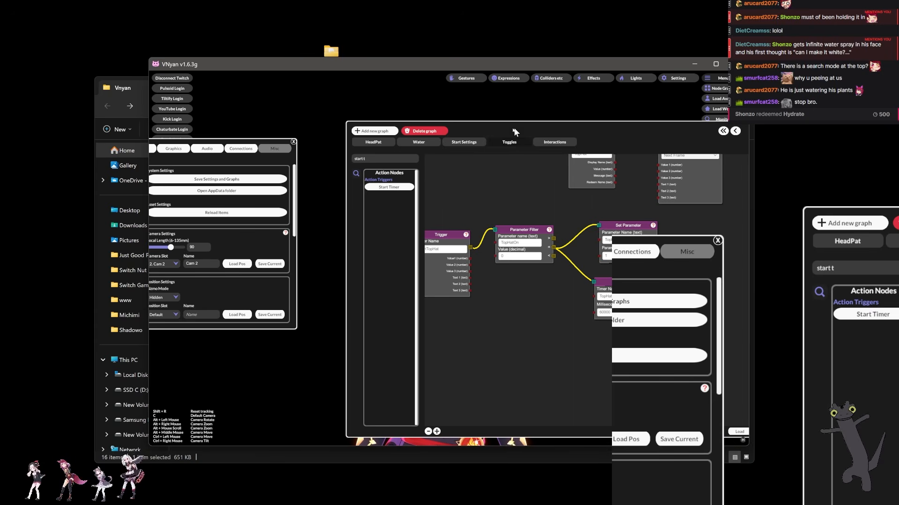
left_click(550, 143)
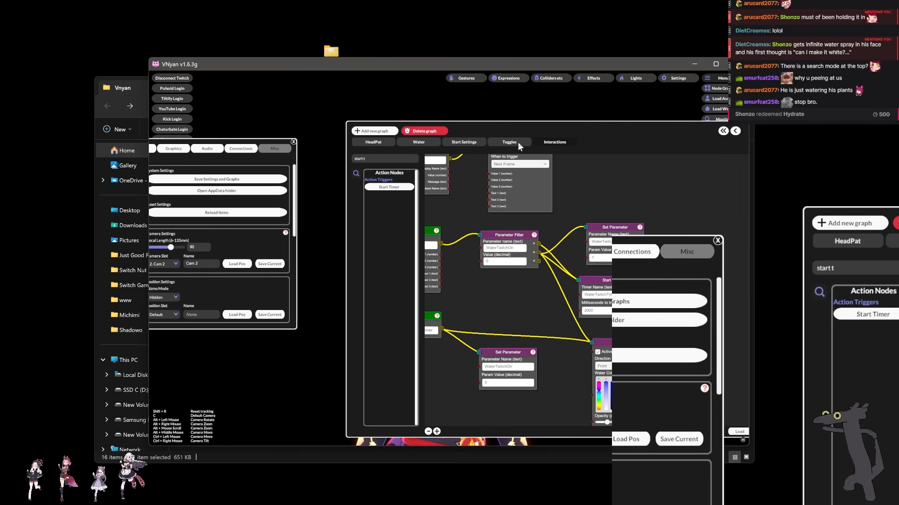
left_click_drag(533, 318, 552, 279)
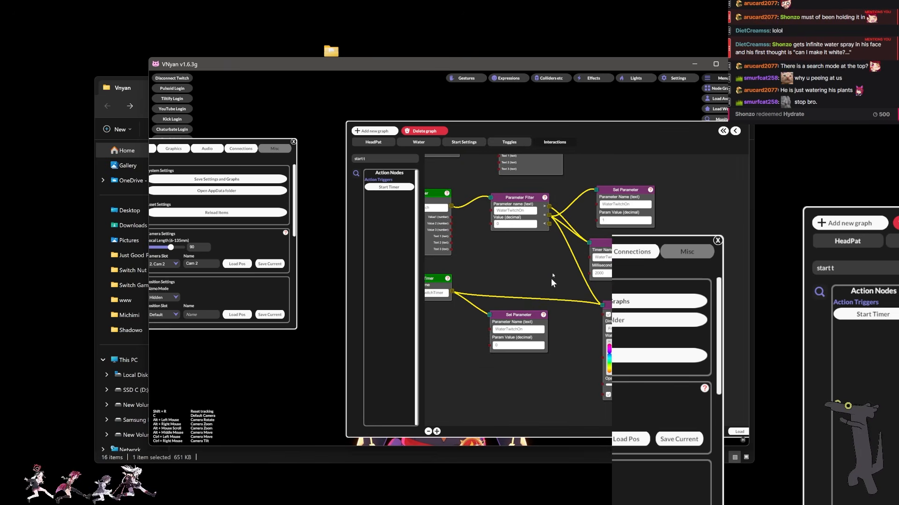
left_click(516, 142)
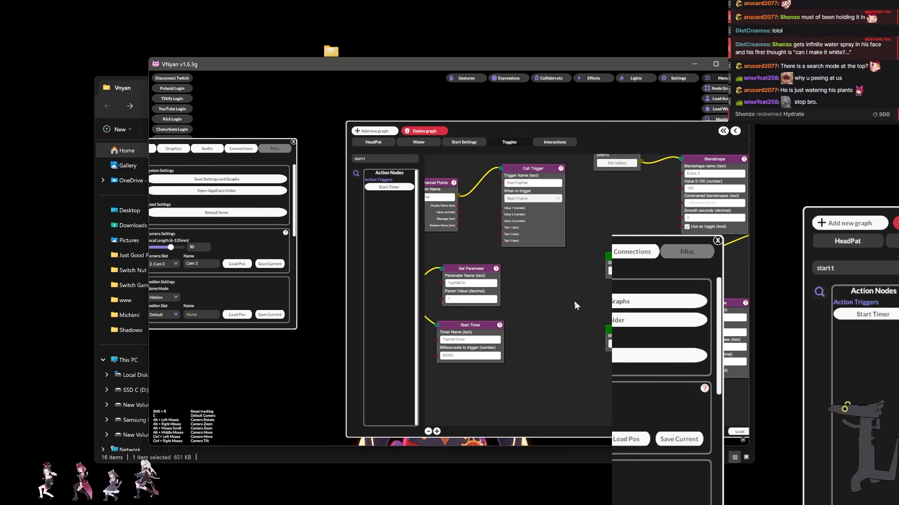
Duplicate the Extra 5 Blendshape node in Toggles and place the copy below the Start Timer node
left_click_drag(565, 280, 590, 289)
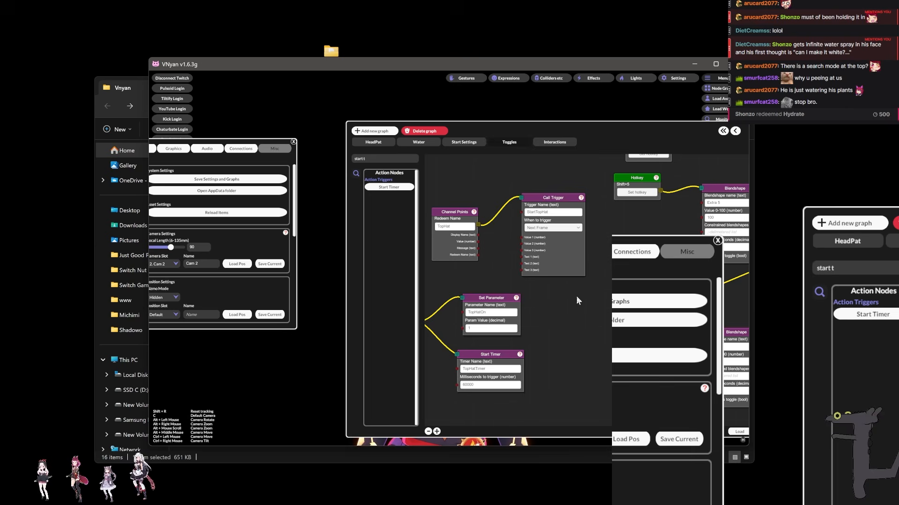
scroll(577, 312, "down", 5)
scroll(571, 303, "up", 3)
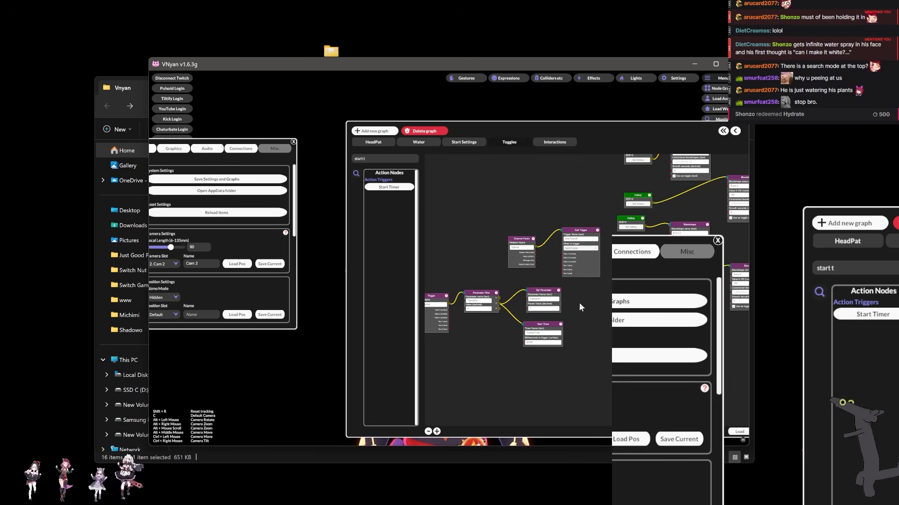
right_click(700, 217)
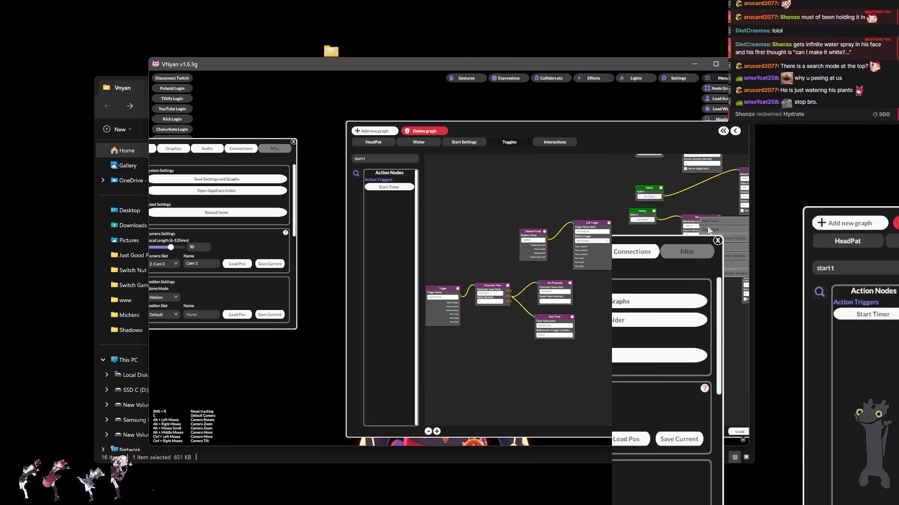
left_click(708, 230)
left_click_drag(704, 218, 646, 286)
scroll(596, 354, "up", 3)
Clear the TopHatOn Parameter Filter's middle output and reconnect it to the Set Parameter, Start Timer and copied Blendshape nodes
right_click(499, 215)
left_click(511, 221)
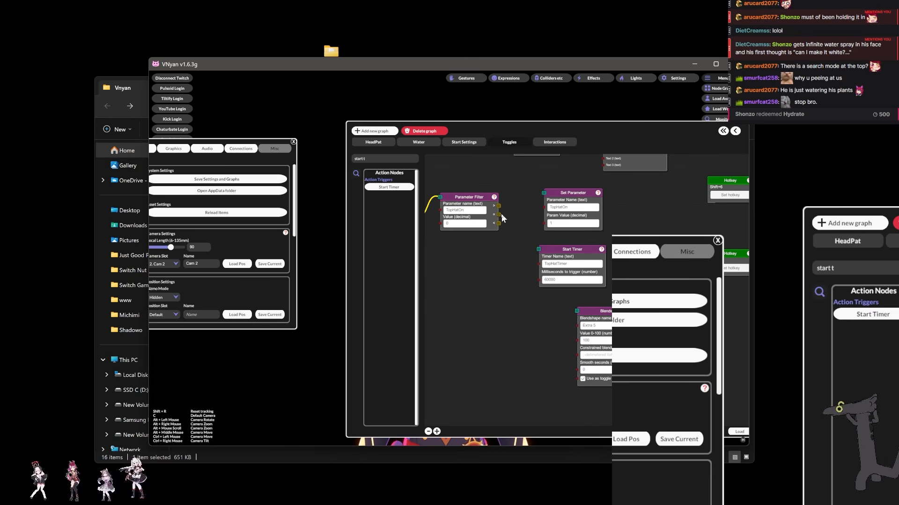
left_click_drag(500, 214, 545, 193)
left_click_drag(499, 216, 538, 249)
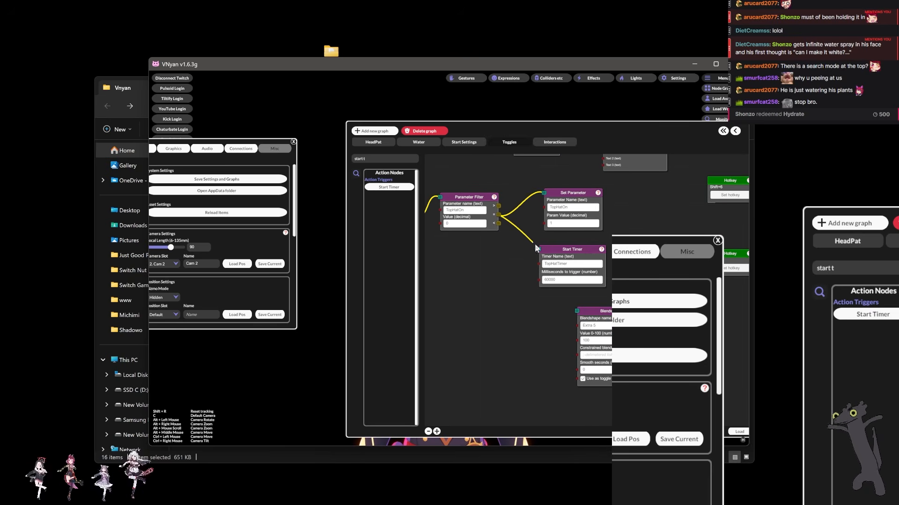
left_click_drag(499, 215, 577, 311)
left_click_drag(598, 312, 561, 305)
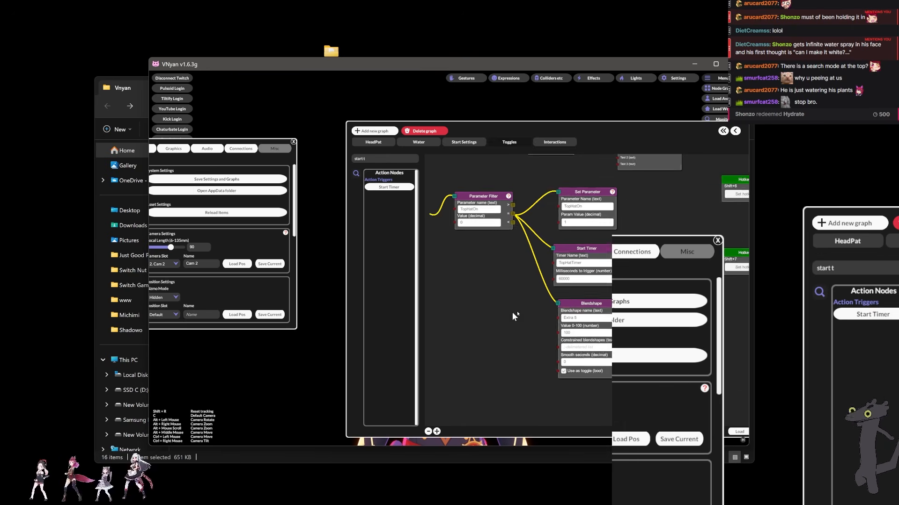
Add a Timer node named TopHatTimer below the StartTopHat Trigger in Toggles, using the Hydrate timer in Interactions as reference
left_click(545, 143)
left_click_drag(515, 268, 535, 272)
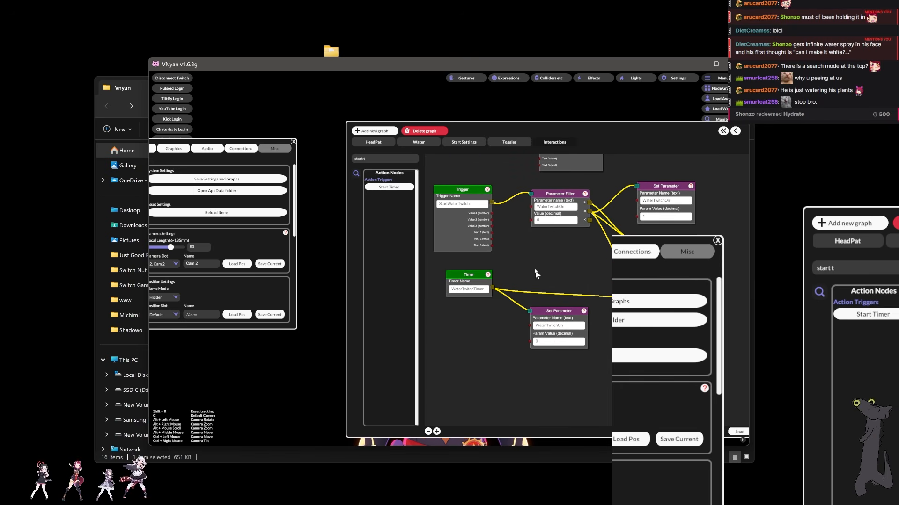
left_click(508, 144)
left_click_drag(476, 313, 553, 301)
left_click(391, 159)
type("t")
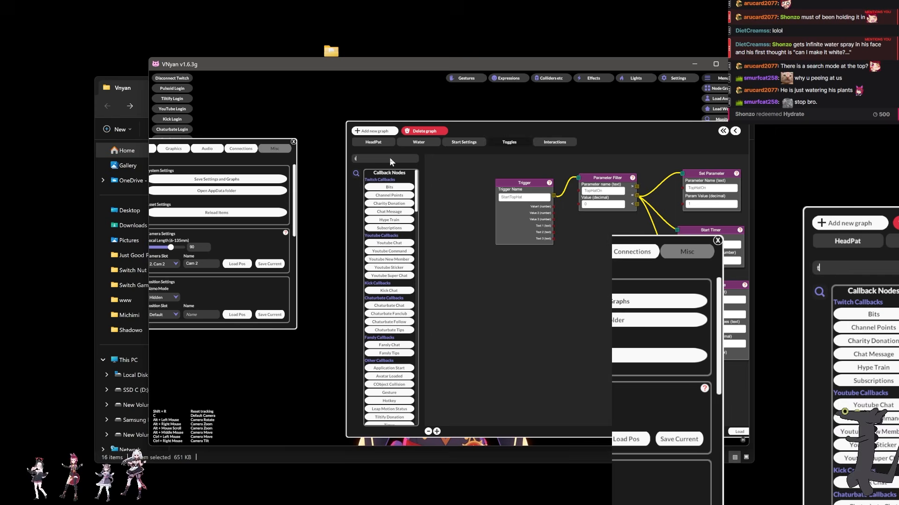
type("imer")
left_click(389, 187)
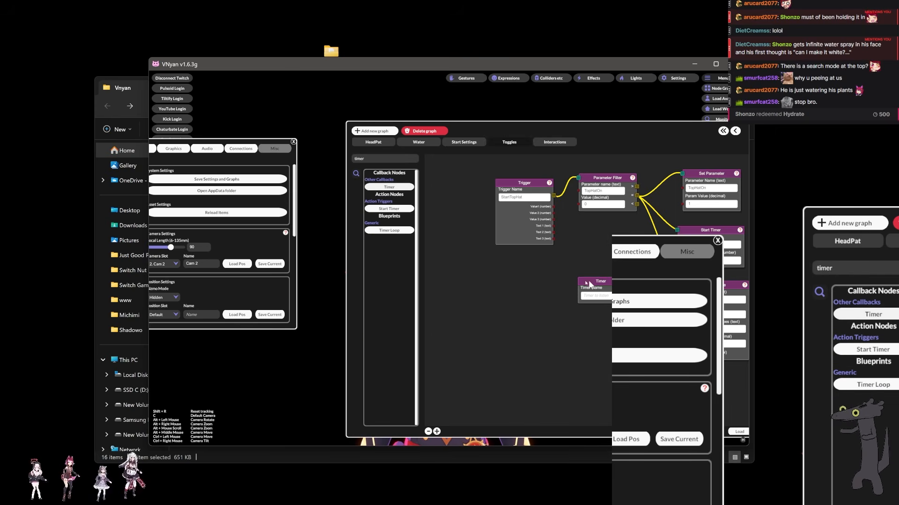
left_click_drag(591, 282, 529, 274)
left_click_drag(614, 244, 591, 248)
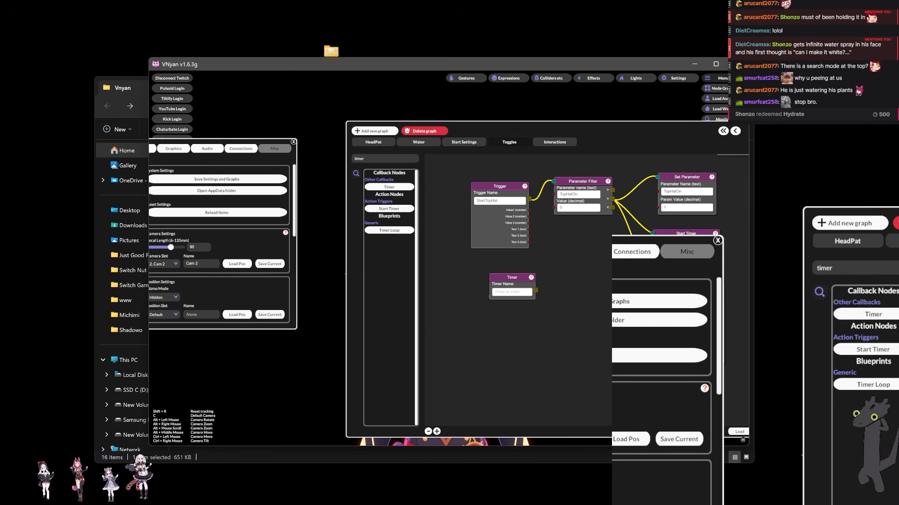
left_click(547, 145)
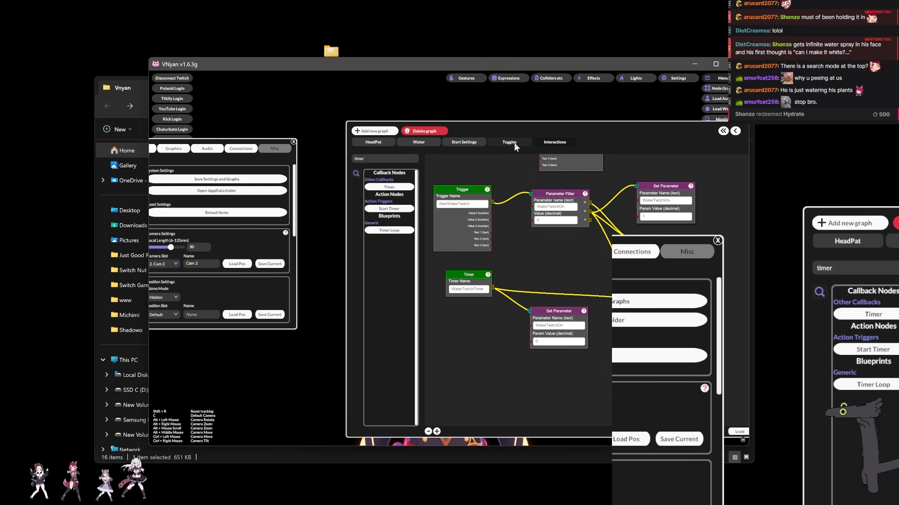
left_click(514, 142)
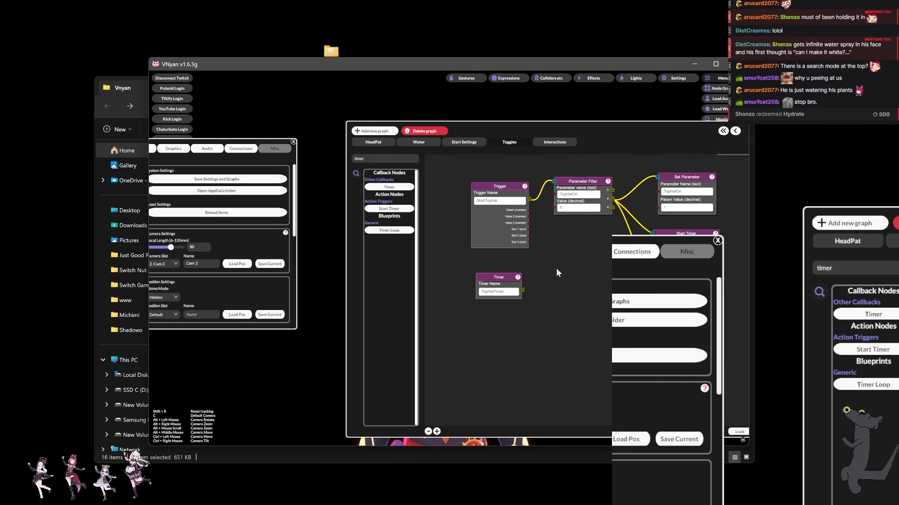
Add a Set Param node beside the TopHatTimer Timer node
key("BackSpace")
key("BackSpace")
key("BackSpace")
key("BackSpace")
key("BackSpace")
type("set")
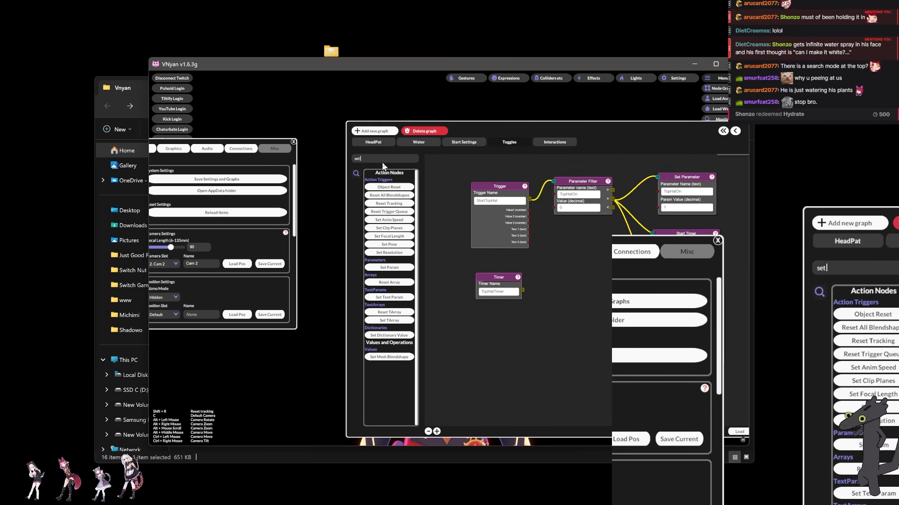
type(" para")
left_click(400, 186)
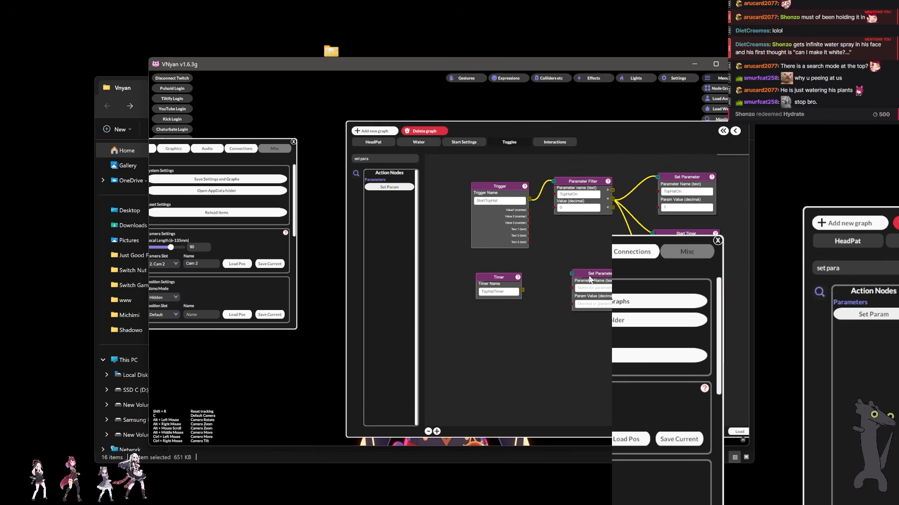
left_click_drag(589, 277, 575, 289)
Set the new Set Parameter node to TopHatOn with value 0 and connect the TopHatTimer node to it
left_click(555, 144)
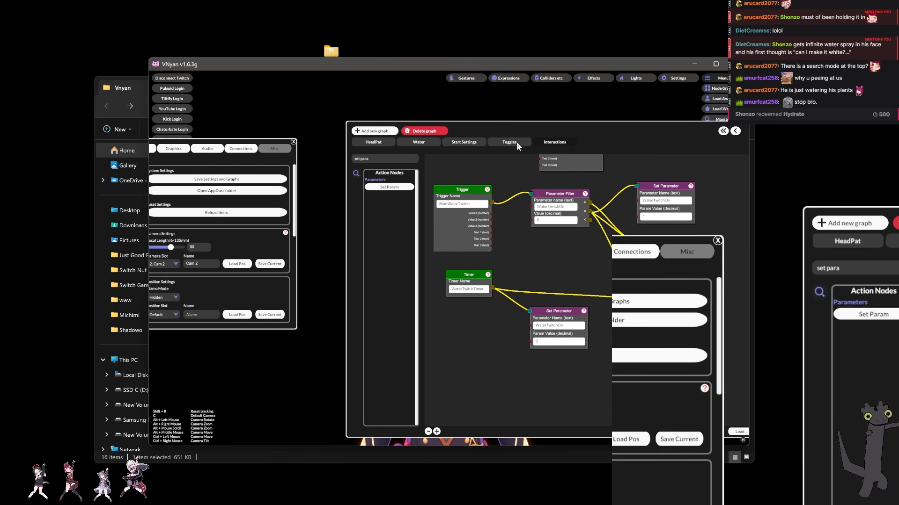
left_click(516, 142)
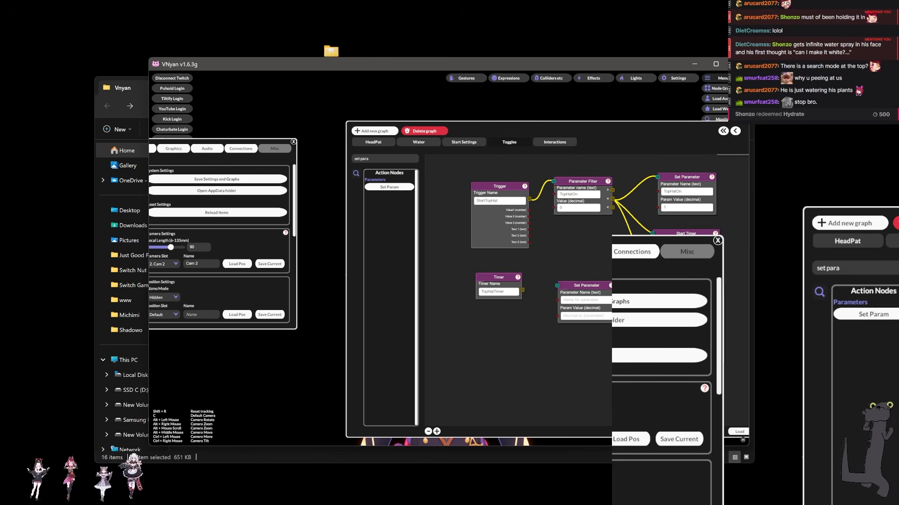
left_click(687, 192)
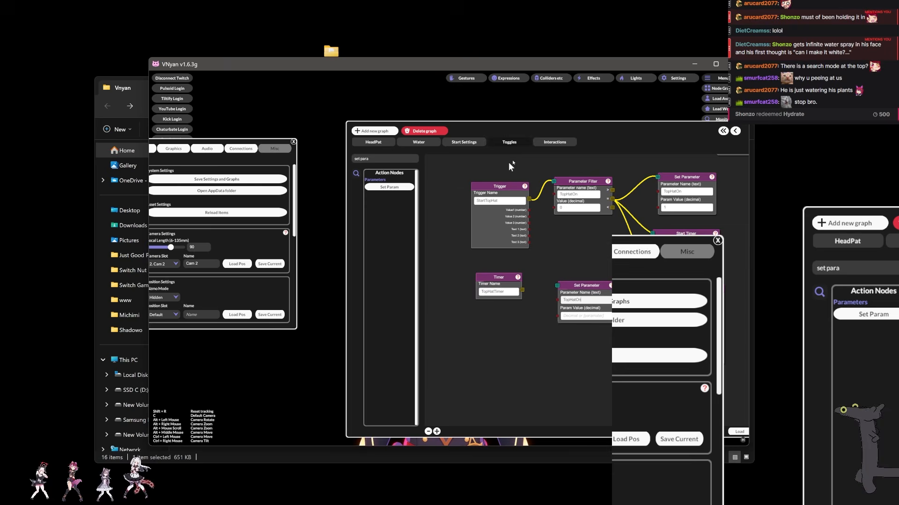
left_click(507, 143)
left_click(507, 143)
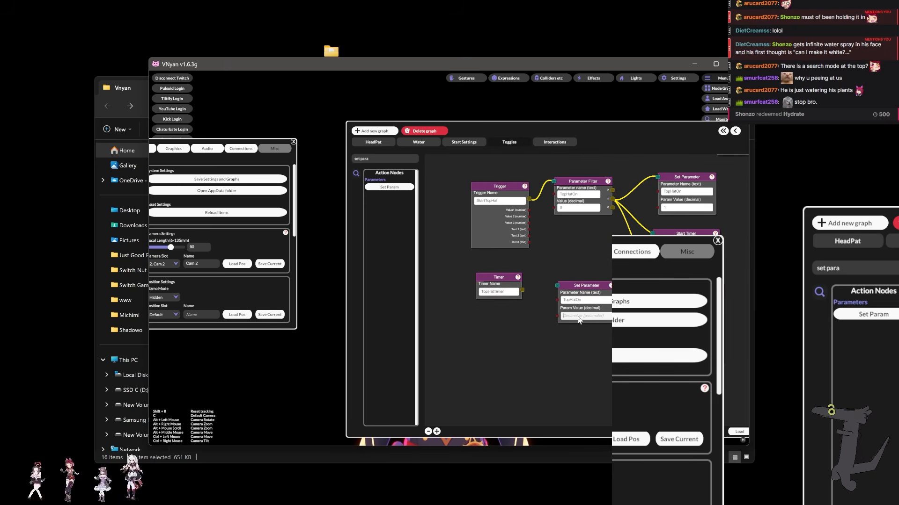
left_click_drag(523, 290, 558, 285)
Move the new Set Parameter node lower and also connect TopHatTimer to the Blendshape node, matching the Hydrate layout in Interactions
left_click(546, 142)
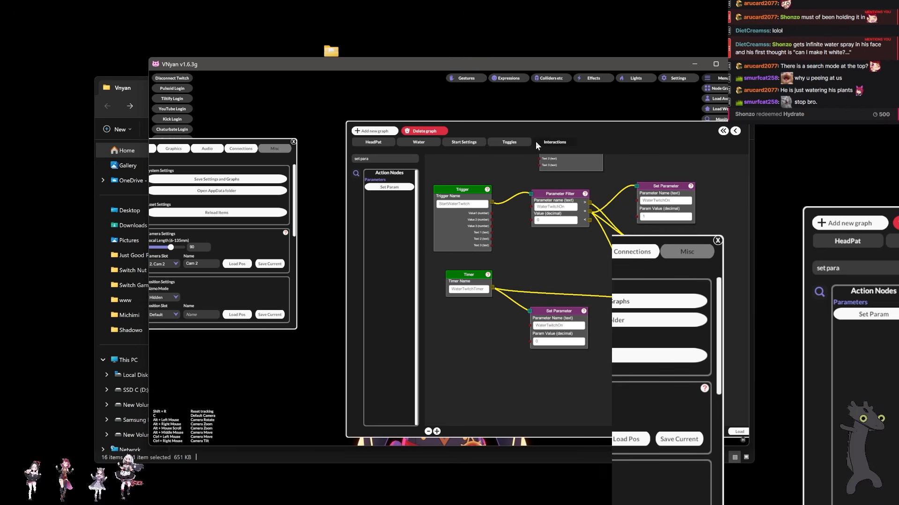
left_click(513, 141)
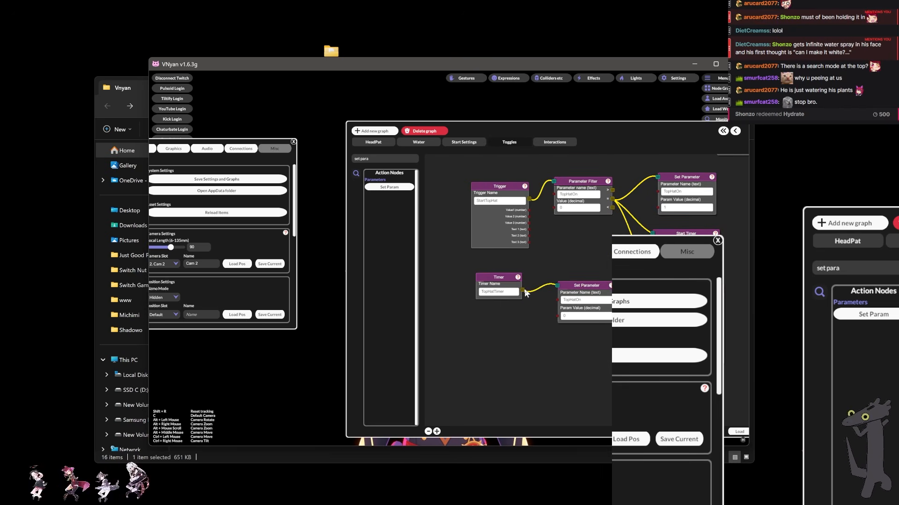
left_click_drag(583, 284, 578, 311)
left_click(550, 145)
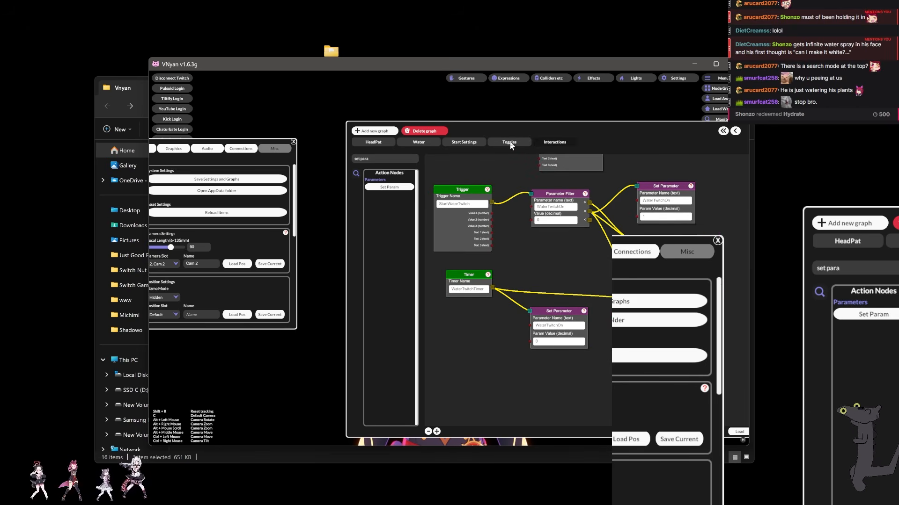
left_click(509, 141)
left_click(563, 141)
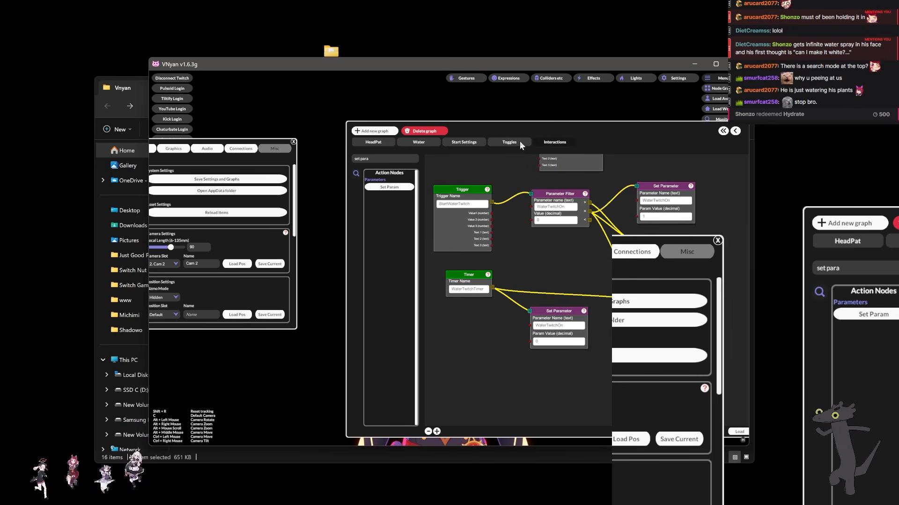
left_click(520, 142)
Set the StartTopHat Trigger node's colour to green, like the Hydrate trigger in Interactions
left_click(549, 140)
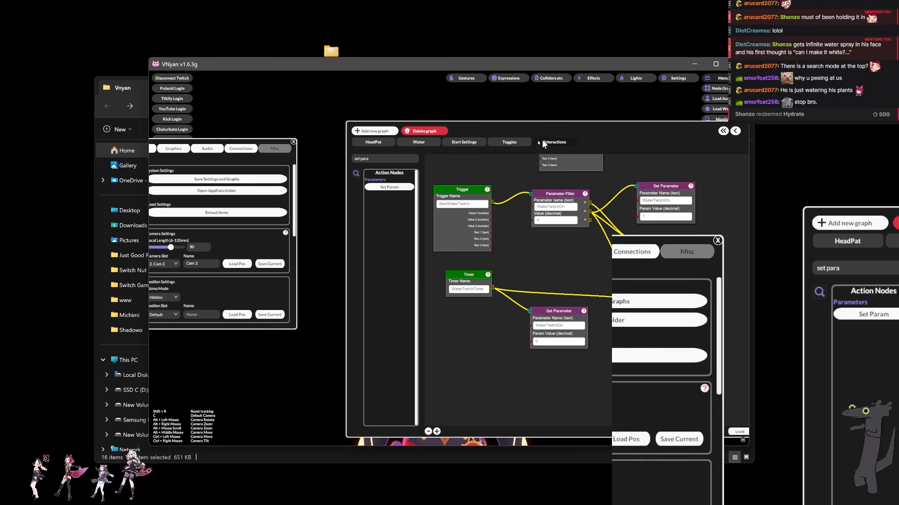
left_click(487, 190)
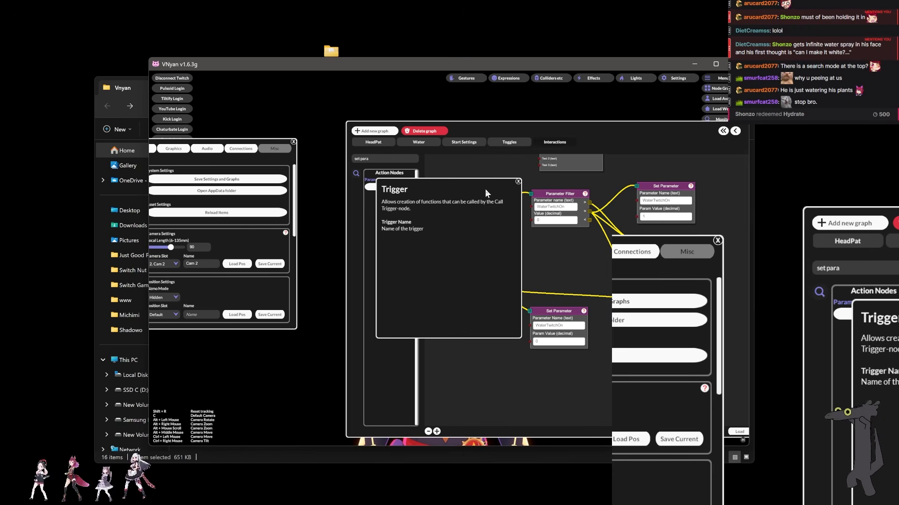
left_click(516, 144)
mouse_move(525, 188)
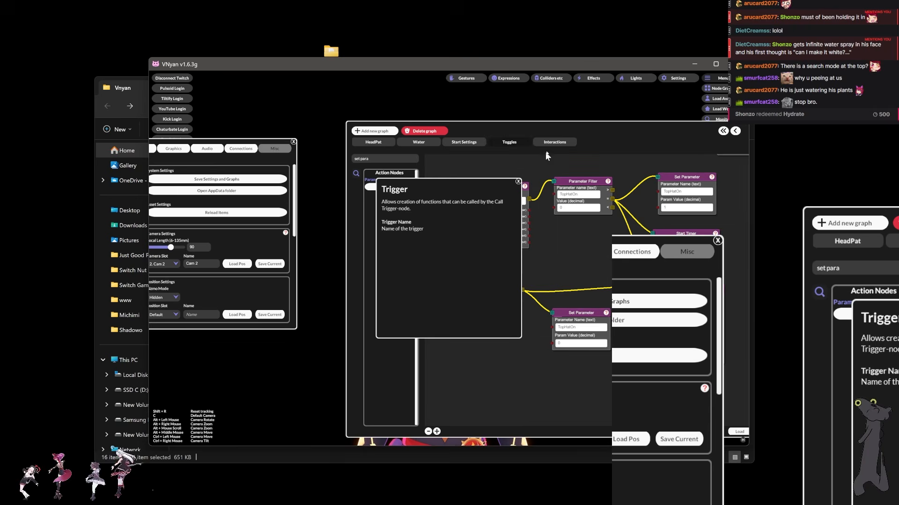
left_click(518, 181)
right_click(499, 185)
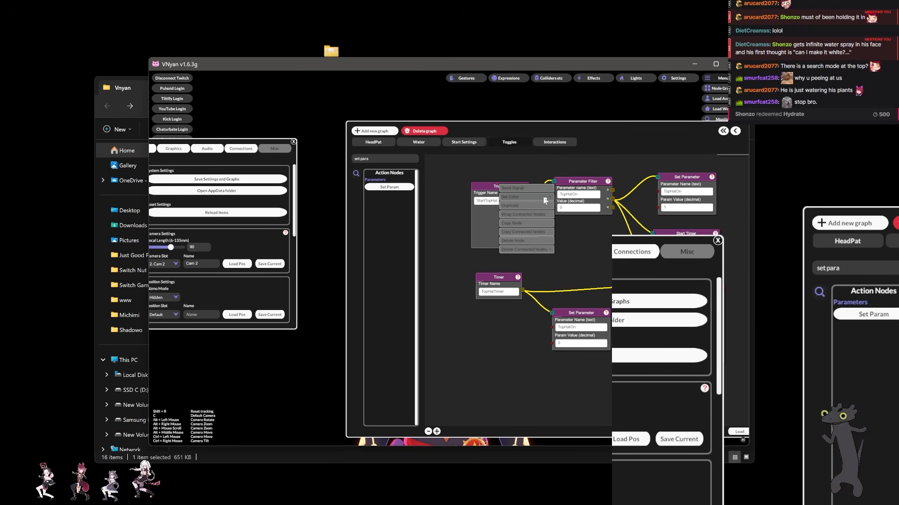
mouse_move(538, 198)
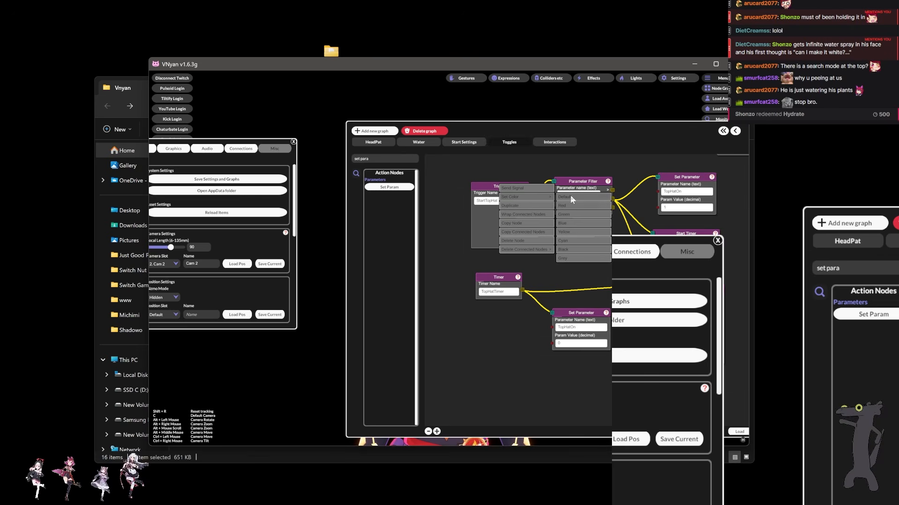
left_click(568, 214)
Set the TopHatTimer Timer node's colour to green, matching the StartTopHat Trigger node
right_click(494, 277)
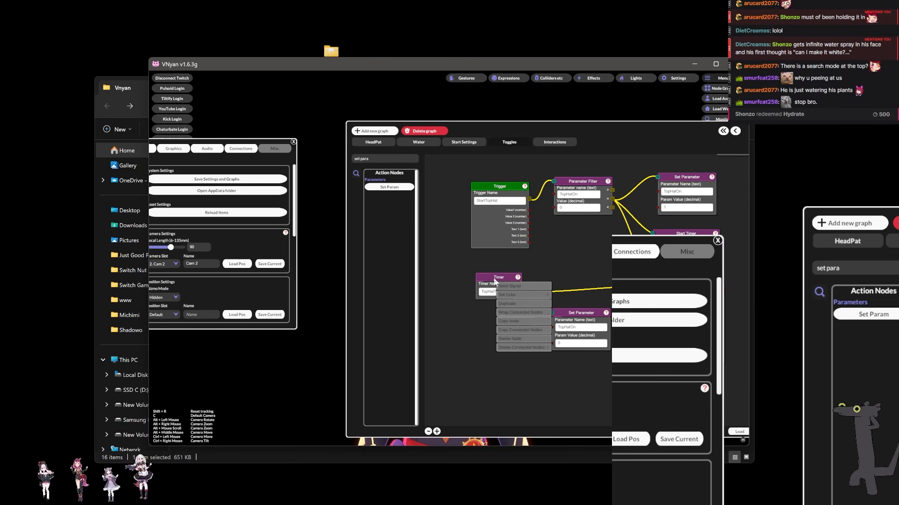
mouse_move(544, 293)
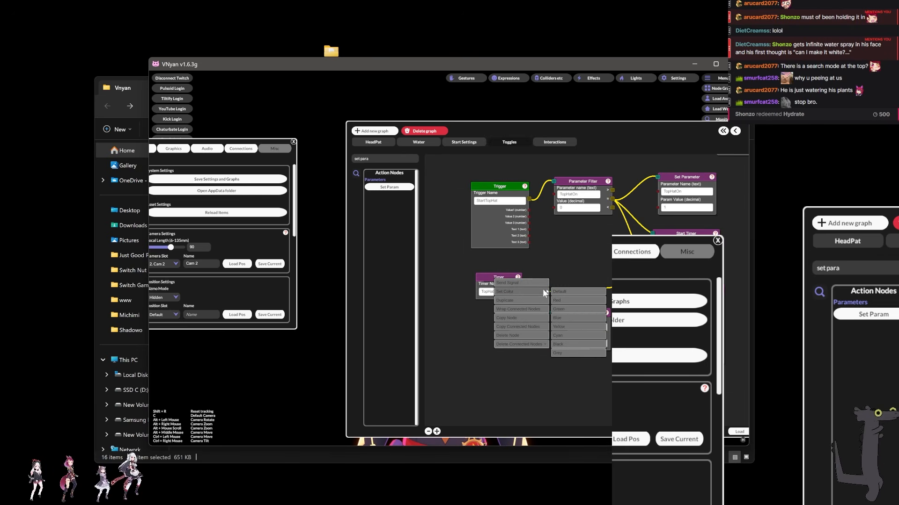
left_click(560, 308)
scroll(537, 271, "down", 4)
scroll(549, 268, "up", 2)
scroll(549, 269, "down", 4)
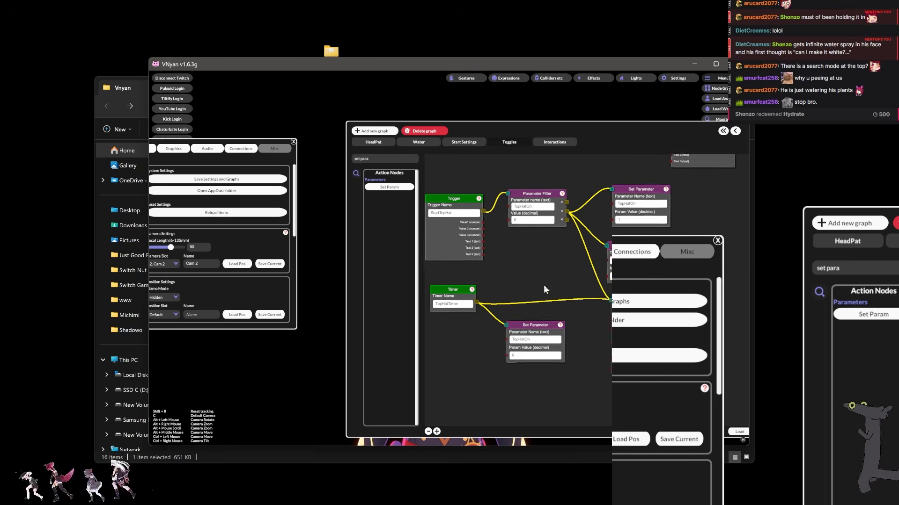
scroll(556, 232, "up", 4)
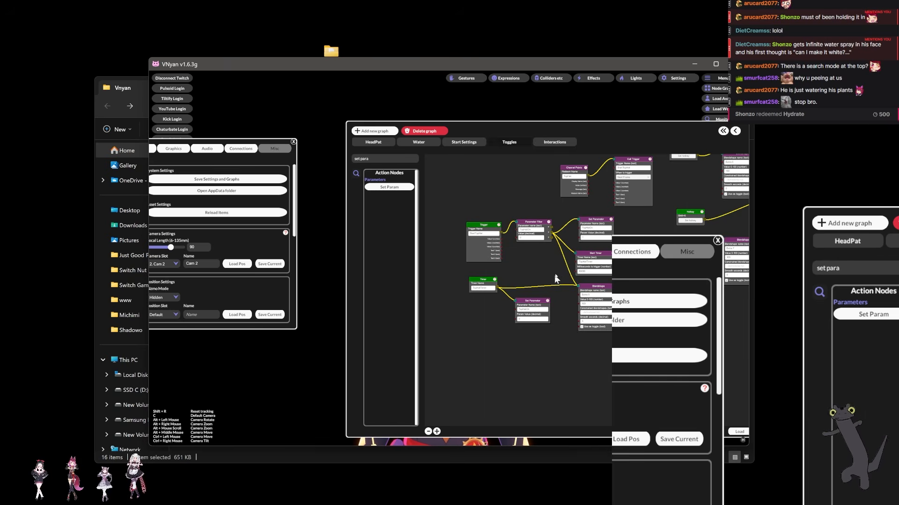
Move the TopHat Channel Points and Call Trigger nodes close together, directly above the StartTopHat node group
left_click_drag(571, 216, 502, 215)
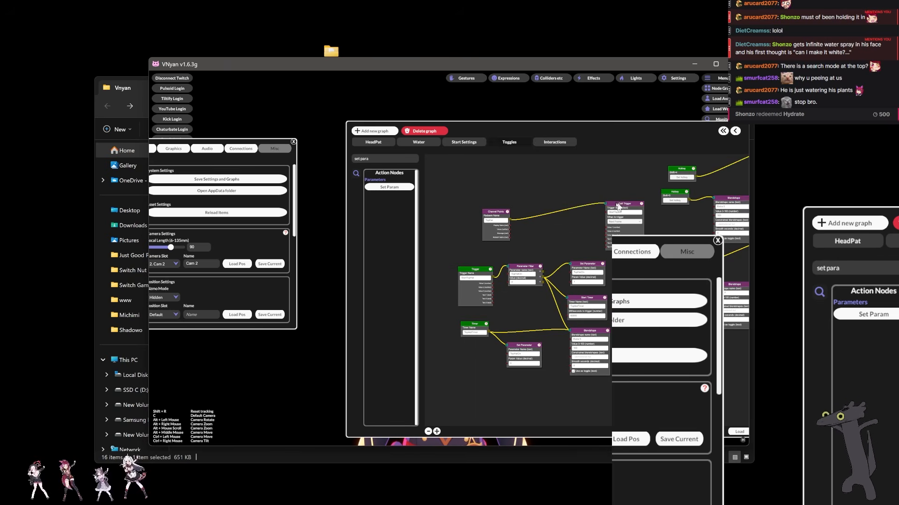
left_click_drag(619, 206, 550, 207)
left_click_drag(495, 209, 490, 210)
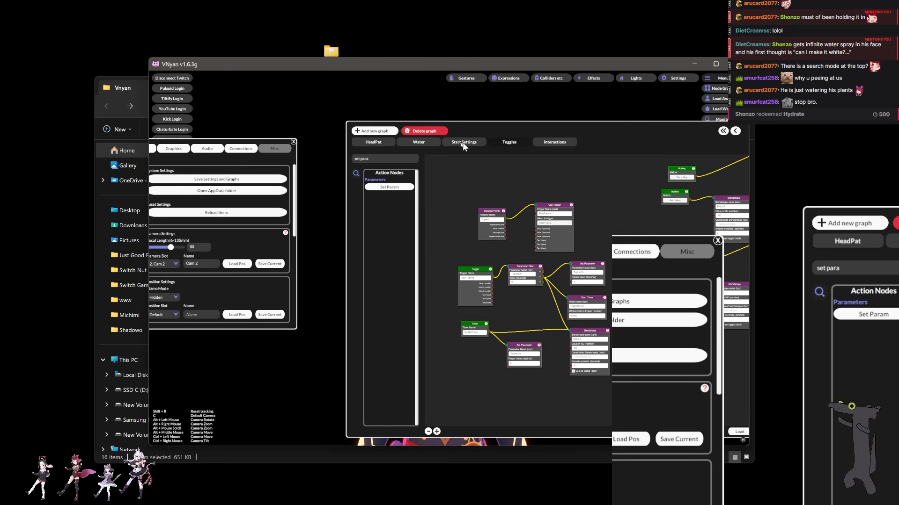
Create a new redeem in the Twitch connection settings and open it for editing
scroll(496, 236, "up", 4)
double_click(479, 207)
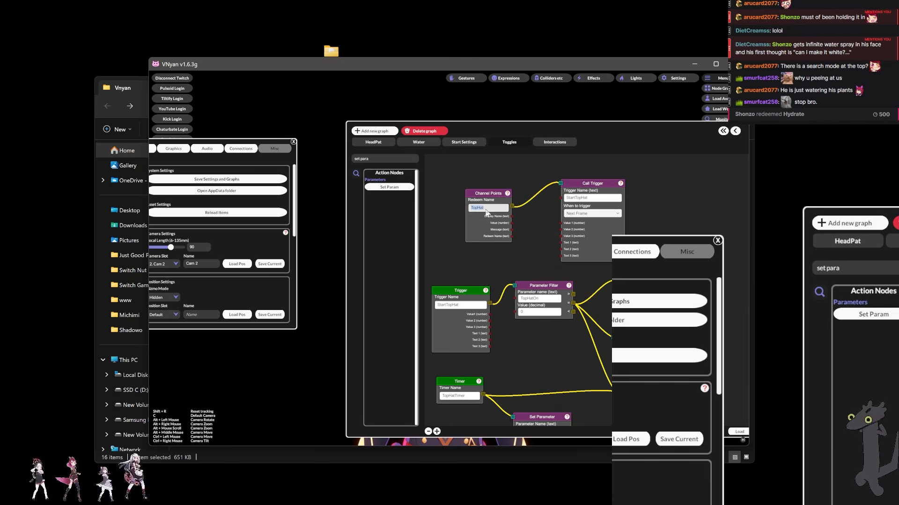
left_click(482, 179)
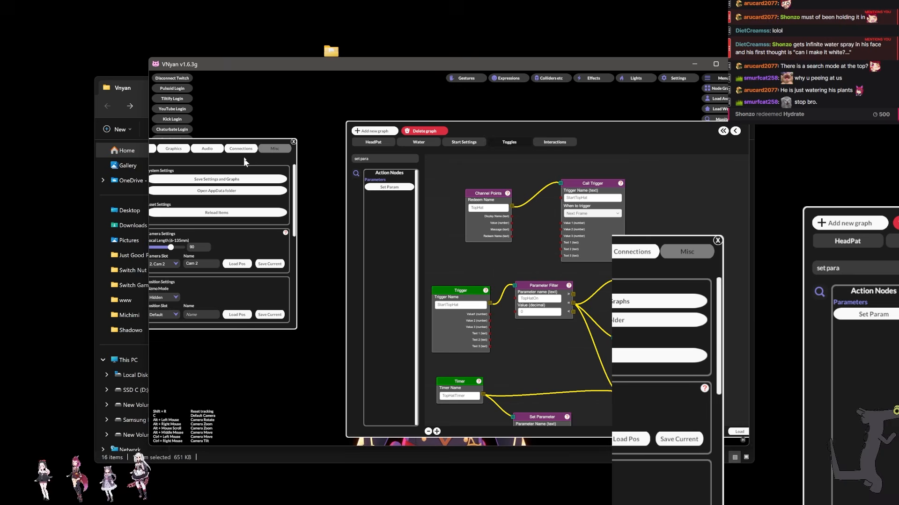
left_click_drag(242, 143, 370, 153)
left_click_drag(483, 136, 324, 167)
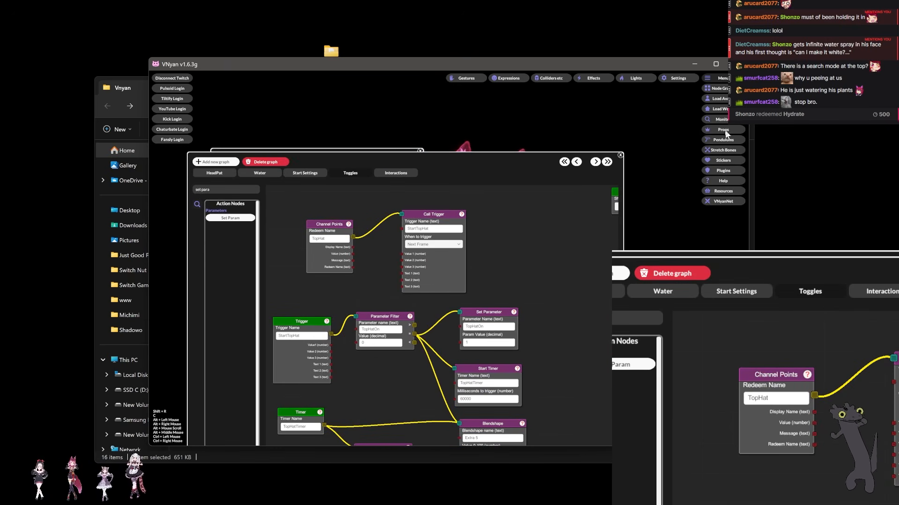
left_click(676, 77)
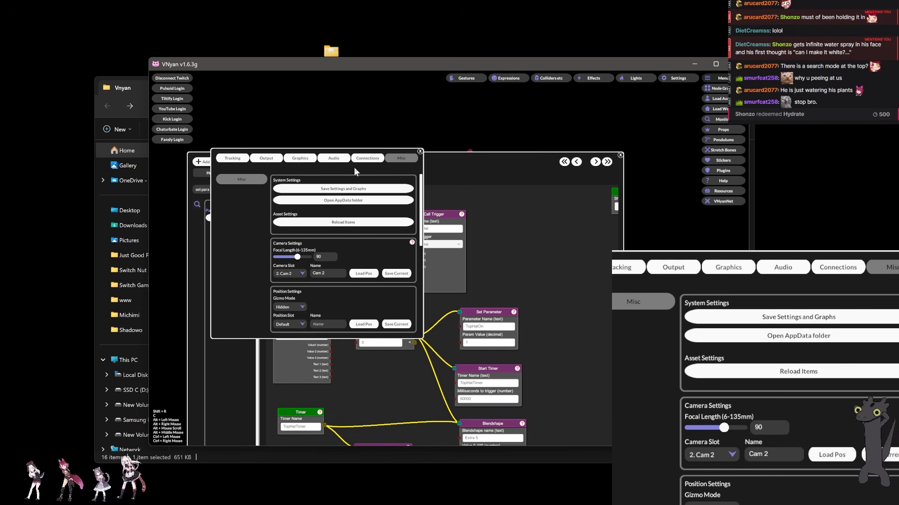
left_click(234, 159)
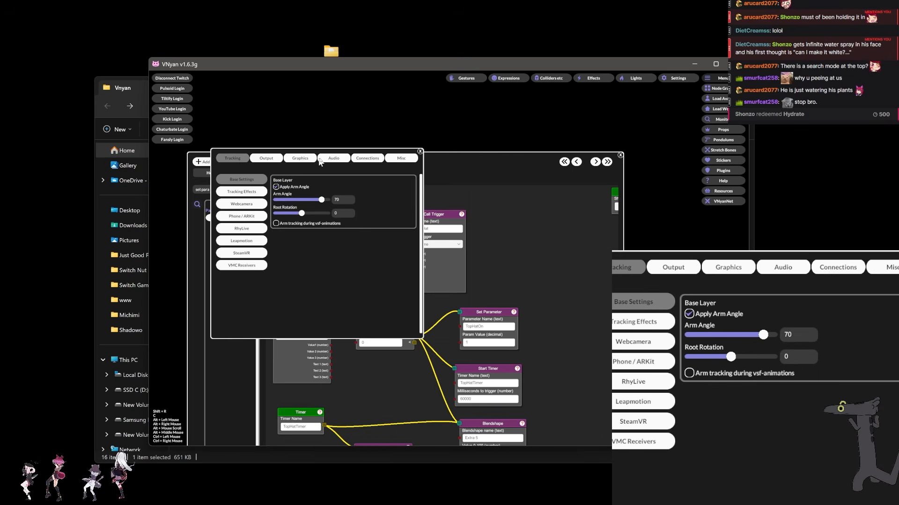
left_click(379, 159)
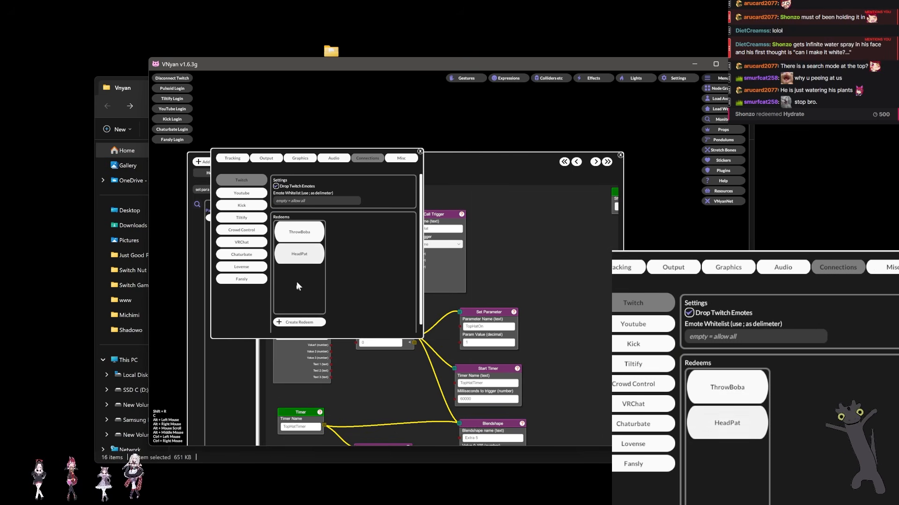
left_click(299, 322)
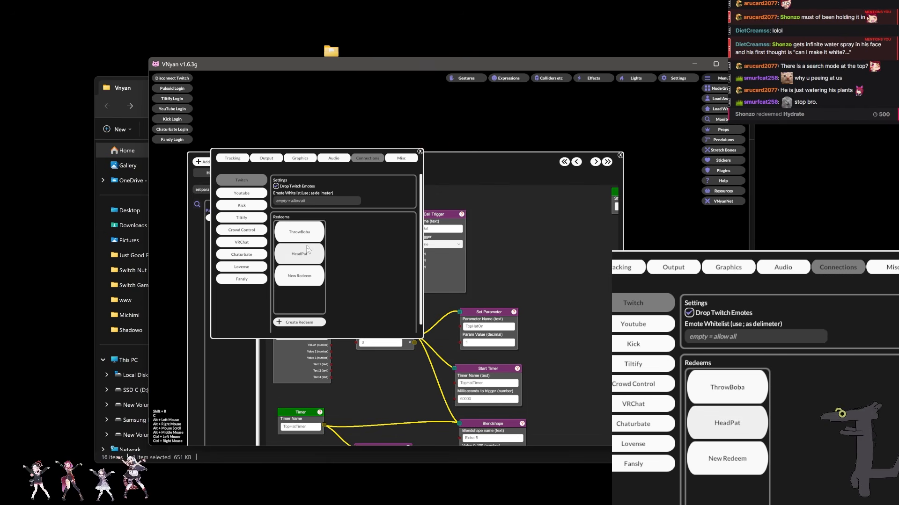
left_click(303, 279)
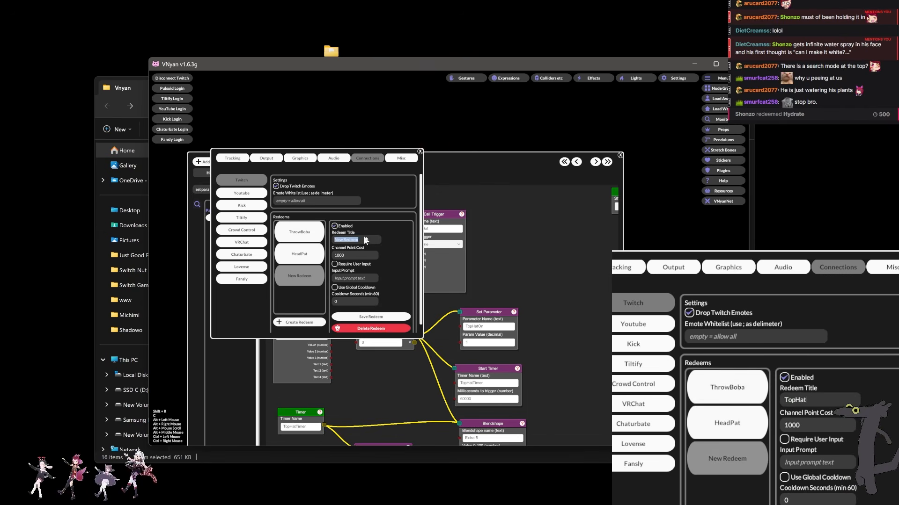
Set the new redeem's title to TopHat, channel point cost to 500 and cooldown seconds to 1, and save it
type("TopHat")
left_click(376, 256)
type("5")
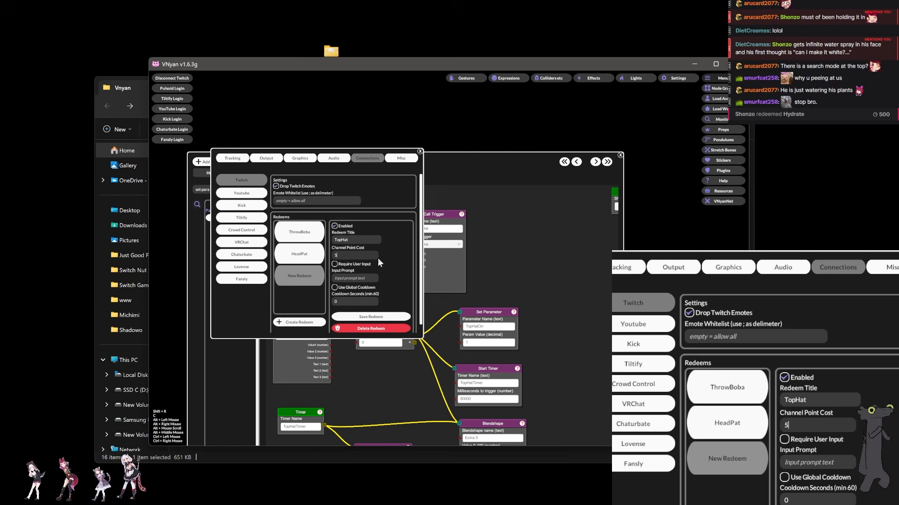
type("00")
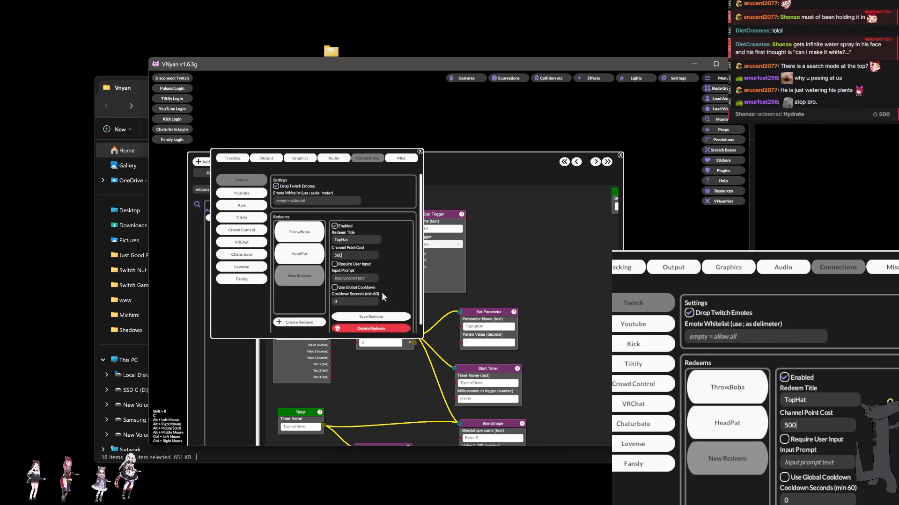
left_click(358, 302)
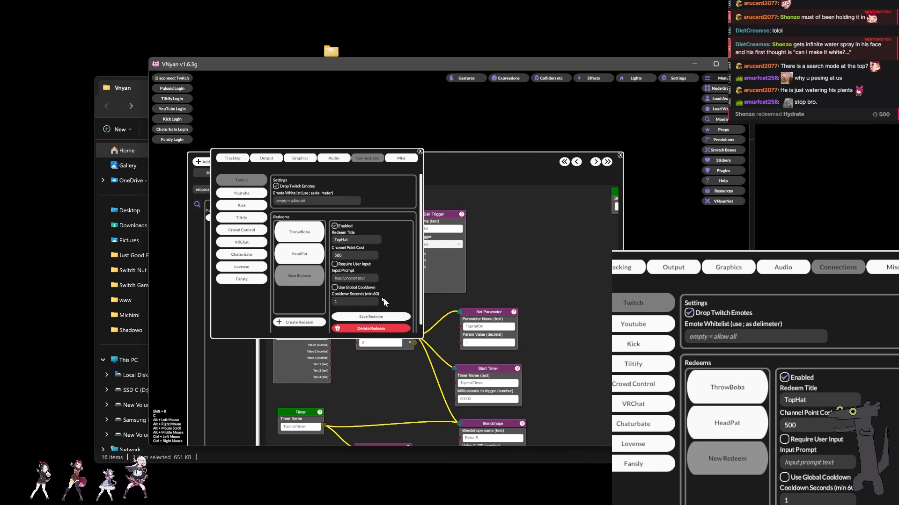
left_click(378, 316)
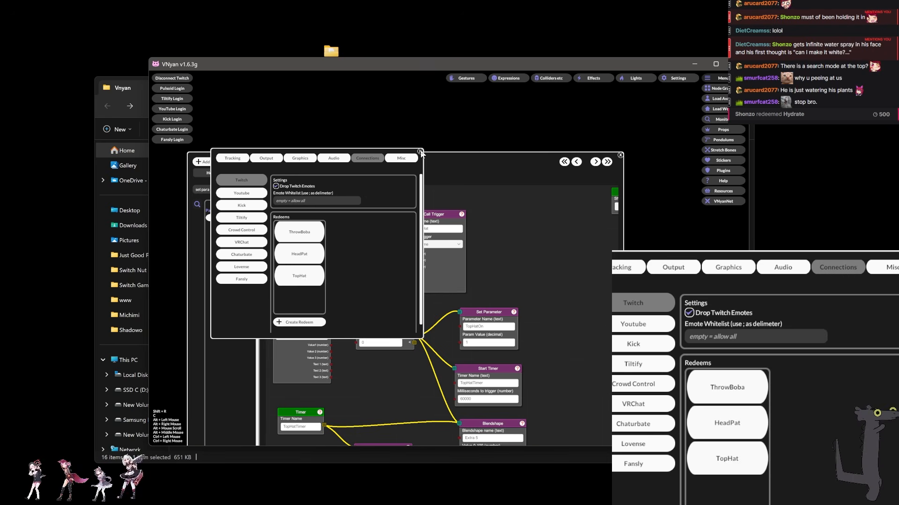
Move the graph and settings windows off the avatar and redeem TopHat from the Twitch channel rewards to test it
left_click_drag(440, 160, 776, 152)
left_click_drag(334, 154, 166, 154)
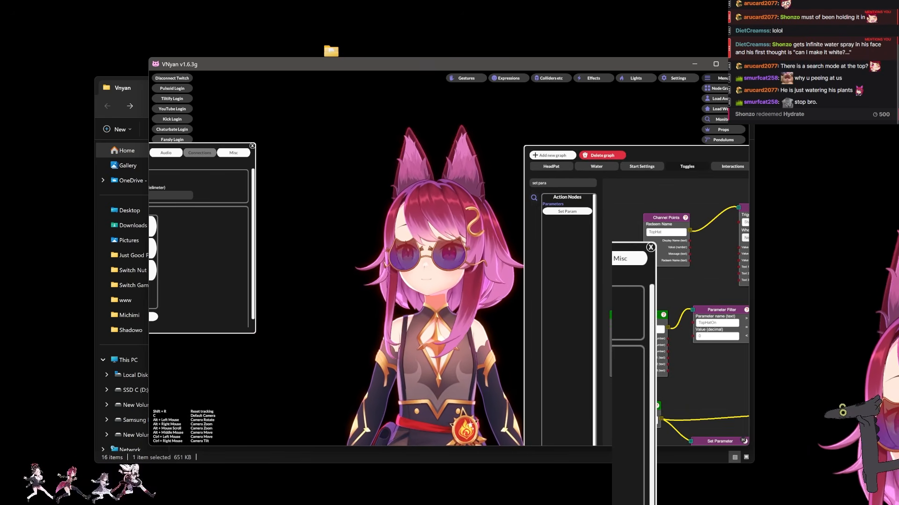
left_click(748, 149)
scroll(793, 59, "down", 1)
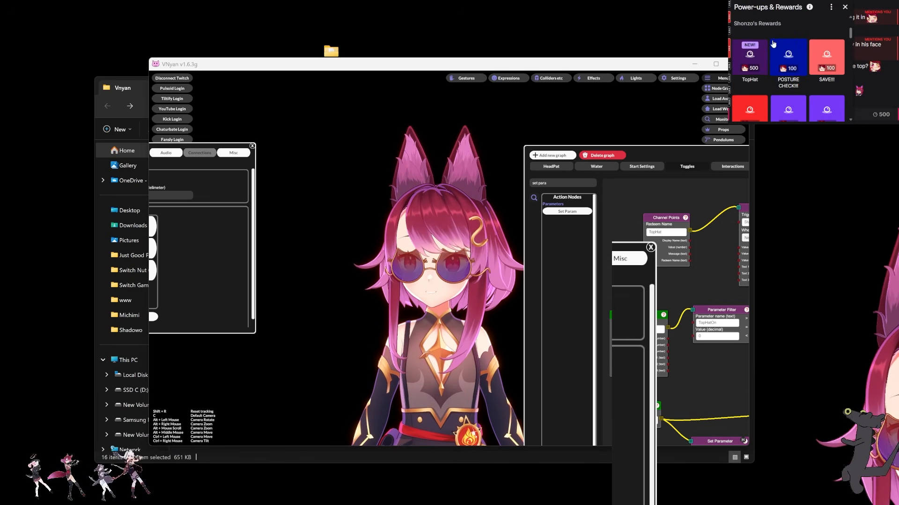
left_click(749, 98)
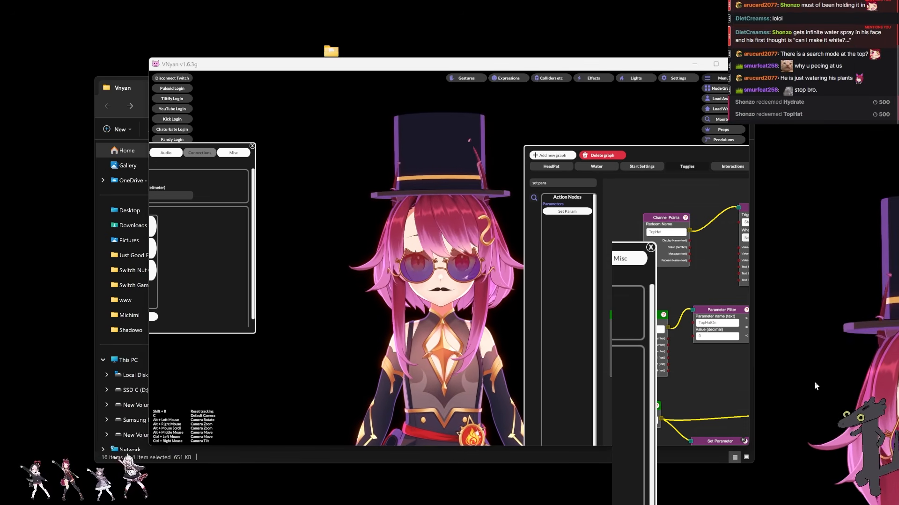
Examine the TopHat node layout in the Toggles graph and check the avatar's hat behind the graph window
left_click_drag(669, 146, 420, 109)
scroll(568, 201, "down", 6)
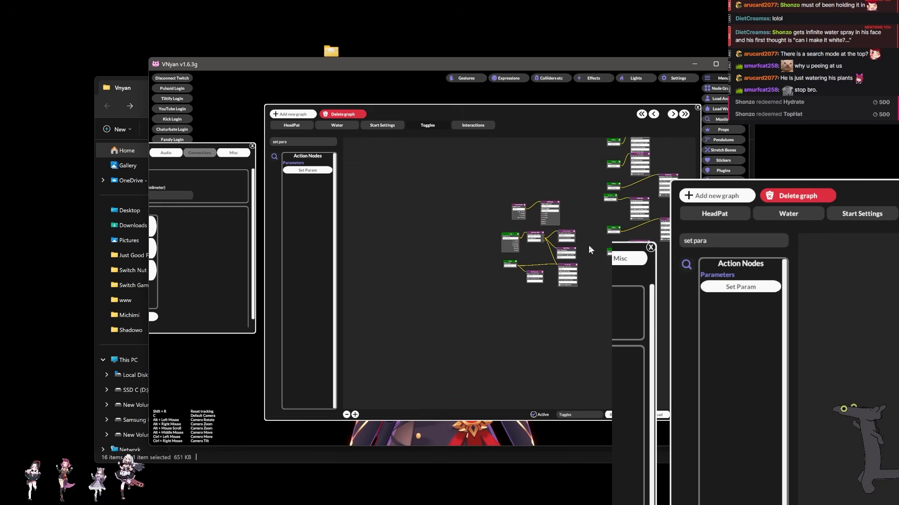
scroll(592, 280, "up", 3)
left_click_drag(586, 209, 578, 231)
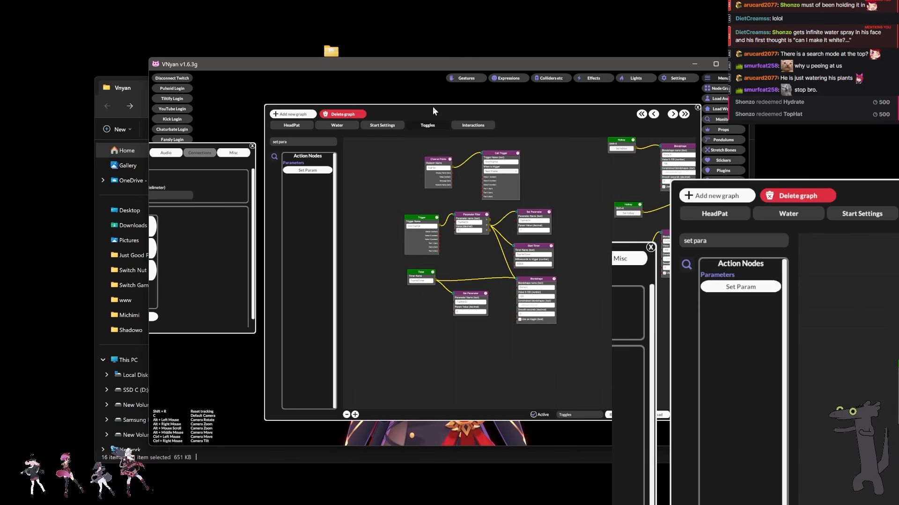
left_click_drag(432, 106, 723, 116)
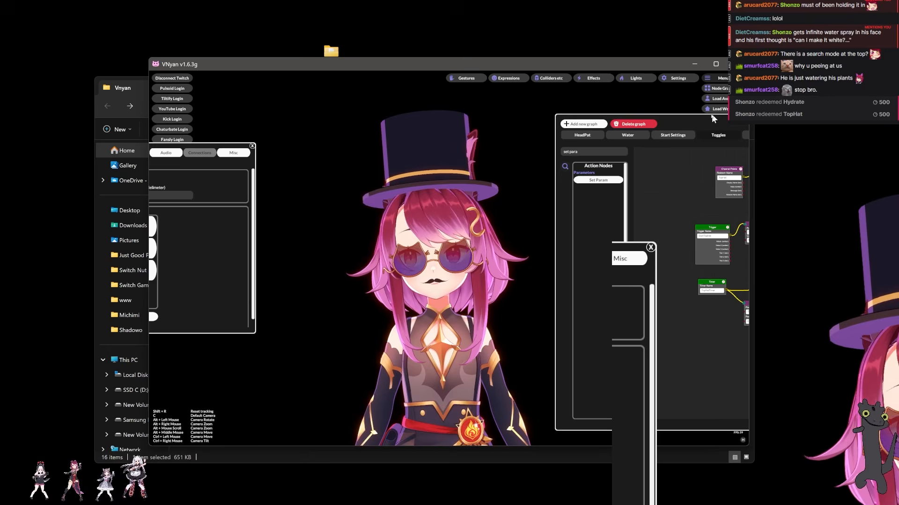
Place a copy of the TopHat Channel Points node below the TopHatTimer nodes and set its redeem name to ThrowBalls
left_click_drag(698, 116, 401, 126)
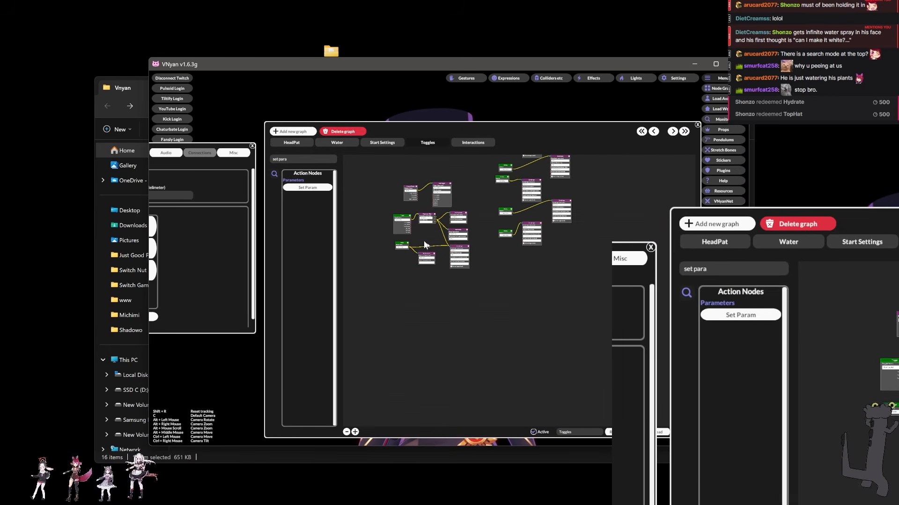
scroll(501, 307, "down", 7)
scroll(472, 341, "up", 5)
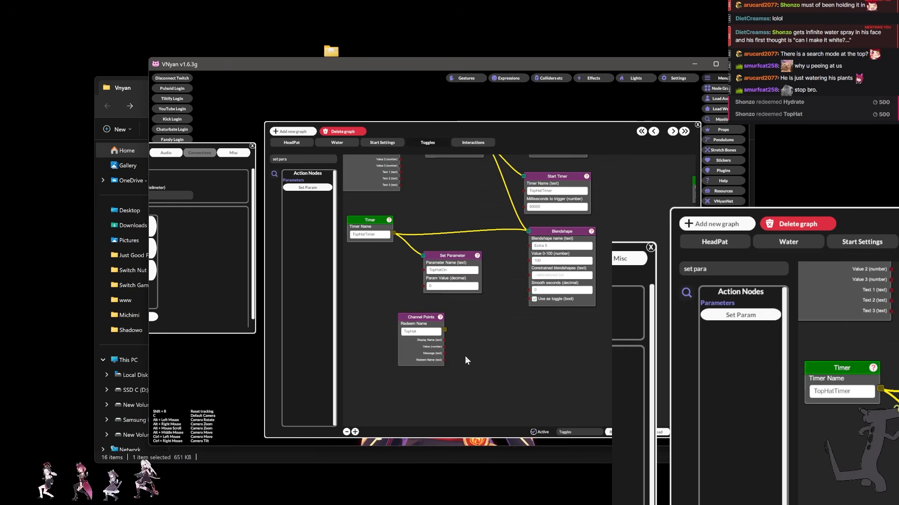
left_click(432, 336)
type("Th")
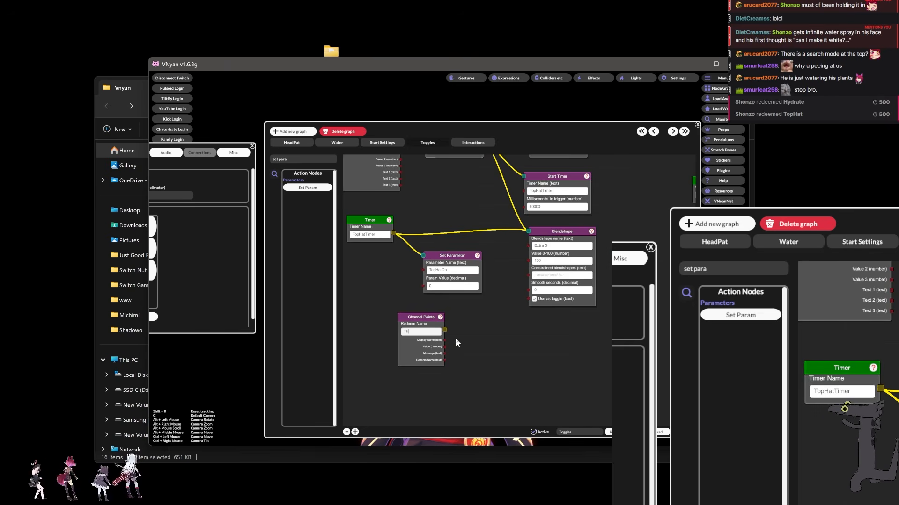
type("rowBalls")
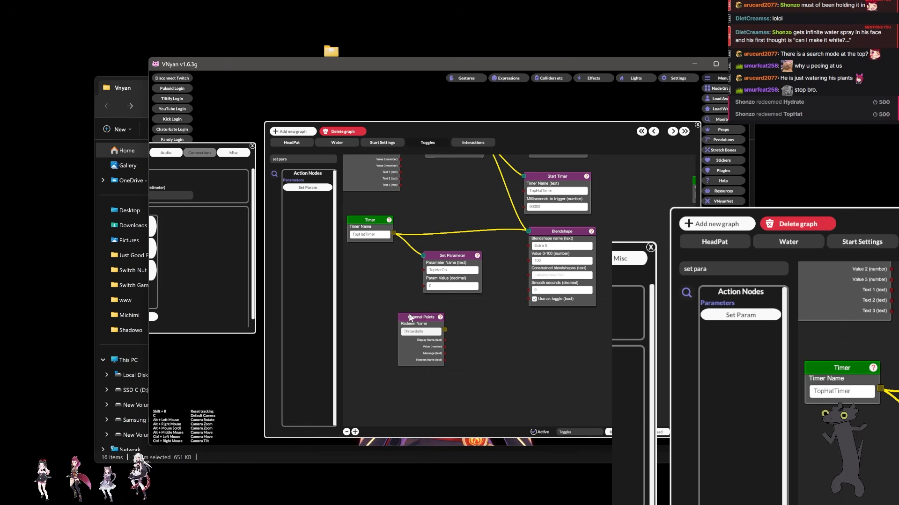
left_click_drag(423, 323, 433, 366)
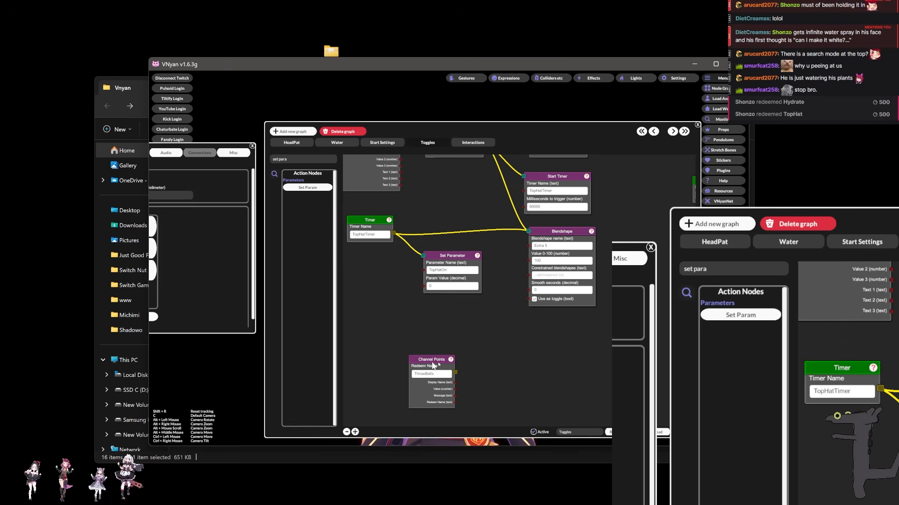
left_click(298, 160)
type("ball")
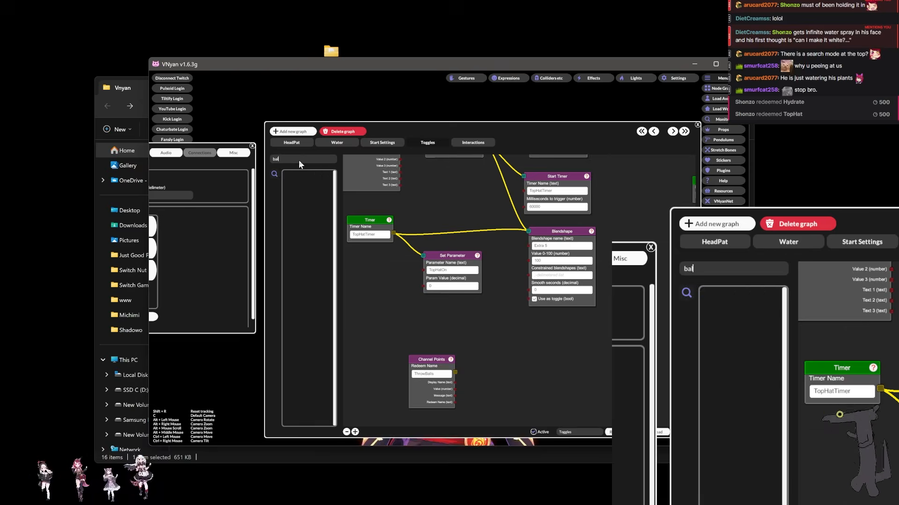
key("BackSpace")
key("BackSpace")
key("BackSpace")
key("BackSpace")
left_click(299, 185)
left_click(308, 234)
left_click_drag(449, 327, 440, 290)
left_click_drag(504, 173, 504, 293)
scroll(317, 287, "down", 1)
scroll(317, 287, "down", 2)
right_click(496, 291)
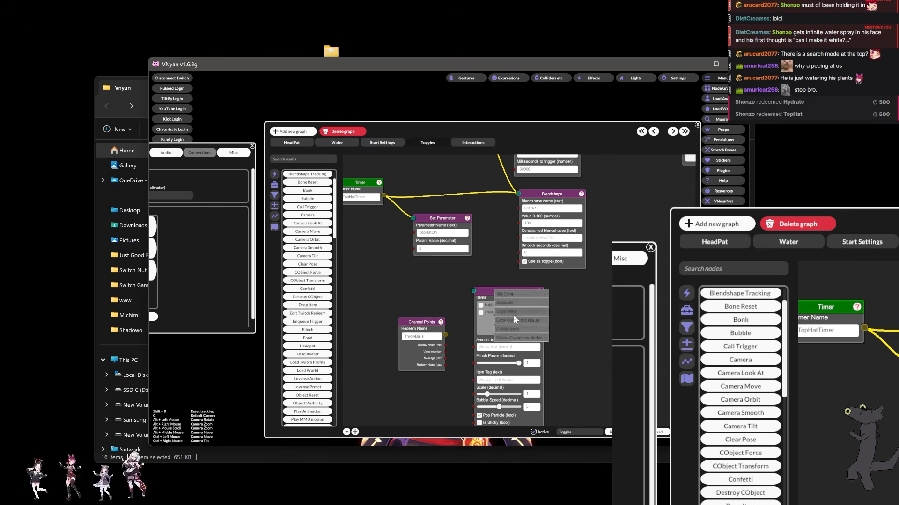
left_click(512, 336)
Transfer the ThrowBalls Channel Points node from the Toggles graph to the Interactions graph, deleting the original
scroll(309, 290, "down", 2)
left_click_drag(487, 201, 498, 360)
left_click(473, 143)
left_click(427, 142)
right_click(482, 253)
left_click(498, 283)
right_click(480, 253)
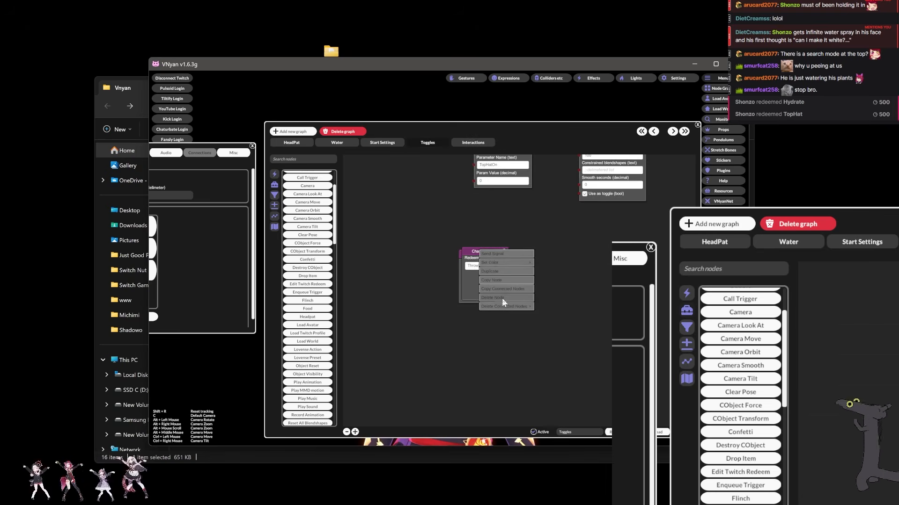
left_click(501, 300)
left_click(472, 143)
right_click(480, 277)
left_click(495, 290)
Wire a Throw Item node to the ThrowBoba Channel Points node, throwing 10 Boba with 5 seconds until destroyed and 300 between throws
left_click(304, 159)
type("item")
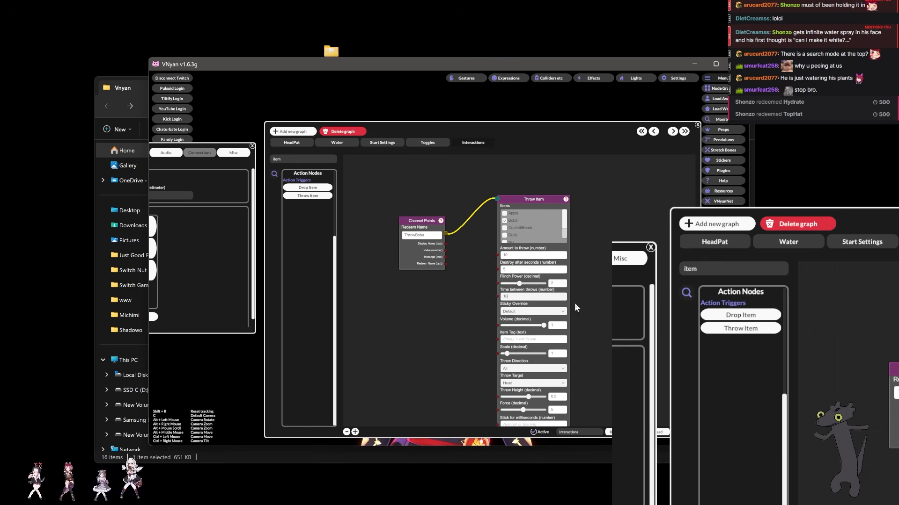
type("0")
left_click_drag(585, 309, 584, 262)
left_click(519, 251)
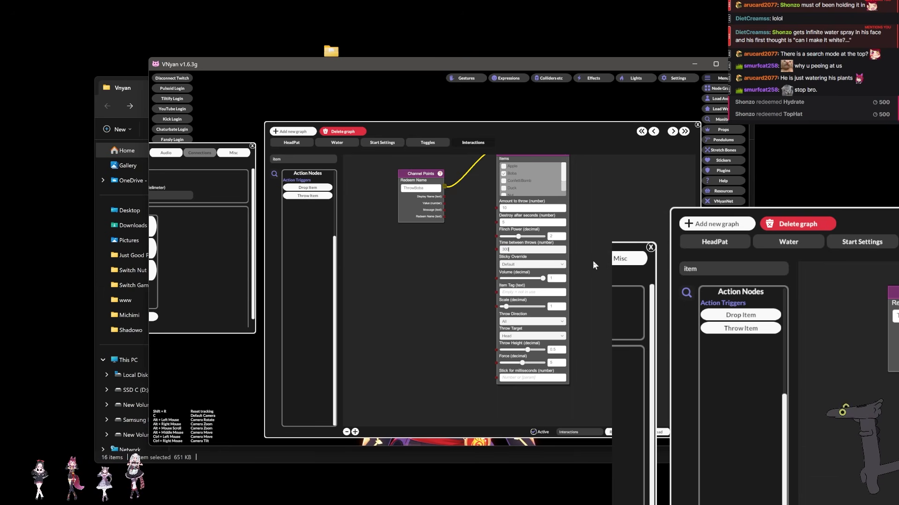
Set the Throw Item node's scale to 0.2 and its force to 3
left_click_drag(587, 277, 586, 259)
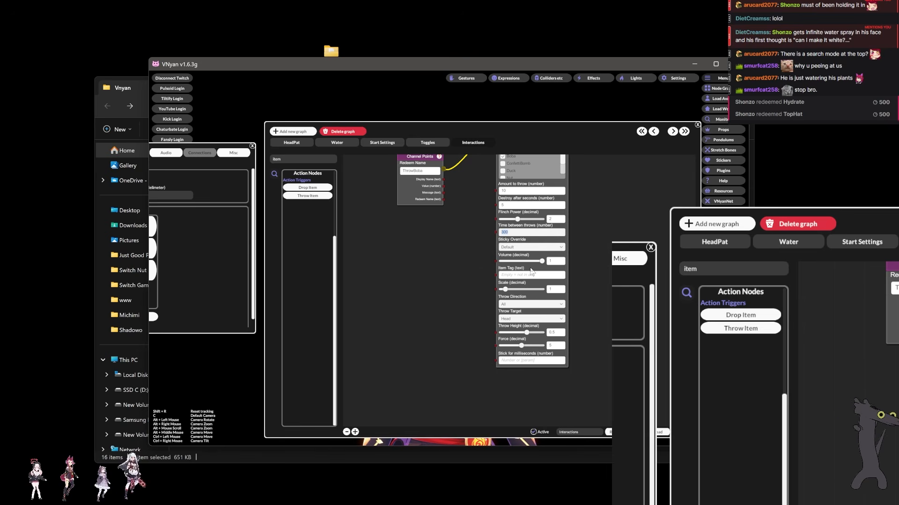
left_click_drag(553, 289, 548, 265)
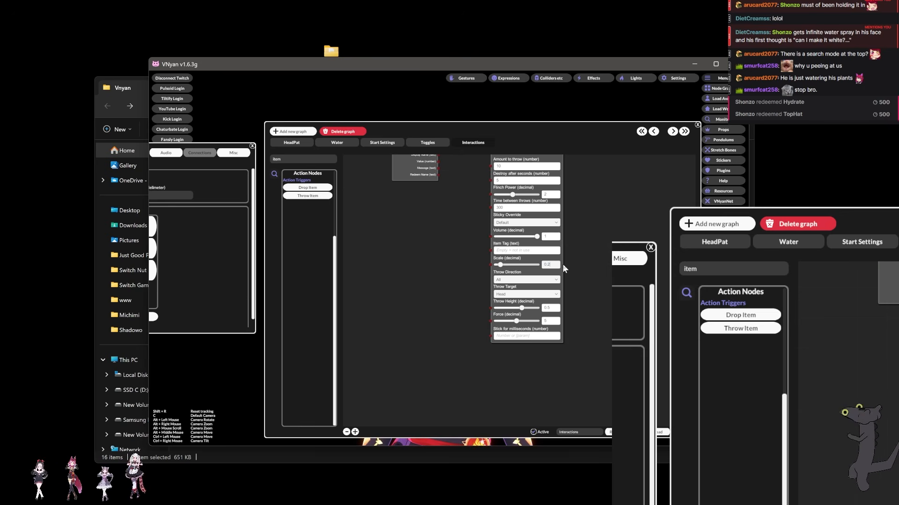
left_click_drag(571, 291, 570, 270)
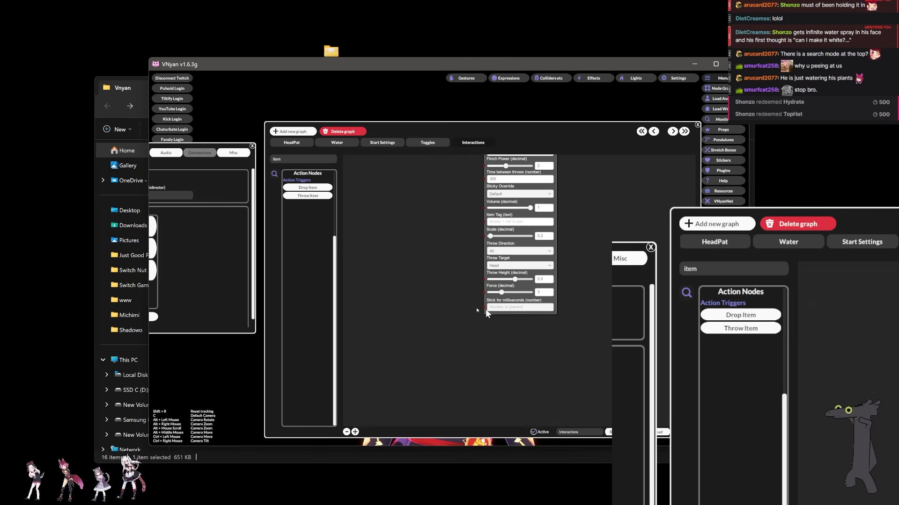
Create a ThrowBoba redeem costing 200 points in the Twitch connection settings and remove the extra New Redeem entry
left_click_drag(452, 230, 466, 360)
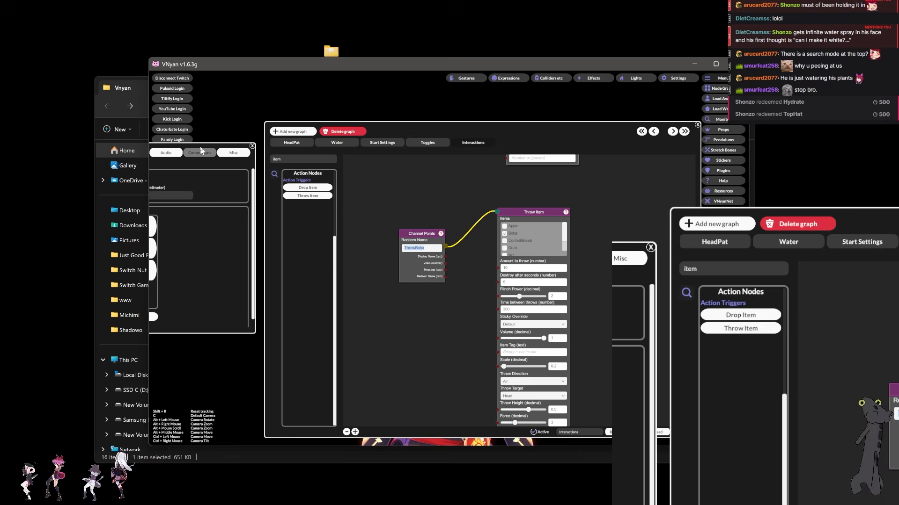
left_click_drag(201, 149, 374, 153)
left_click(305, 320)
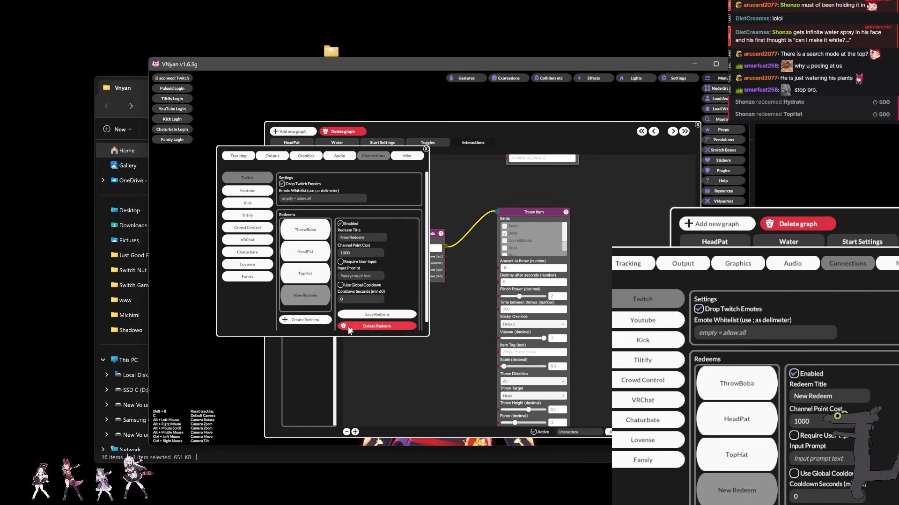
left_click(305, 230)
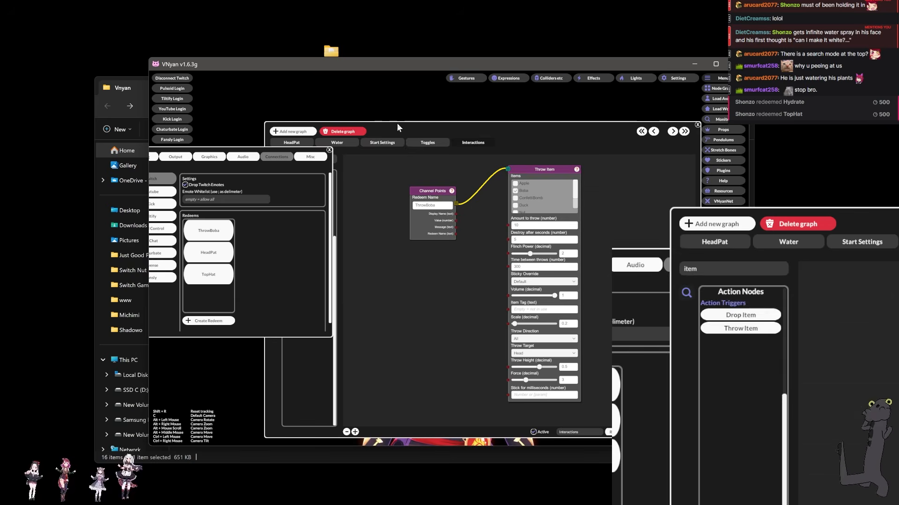
Move the graph window off the avatar and redeem ThrowBoba from the Twitch channel rewards to test the throw
left_click_drag(397, 123, 672, 101)
left_click(786, 102)
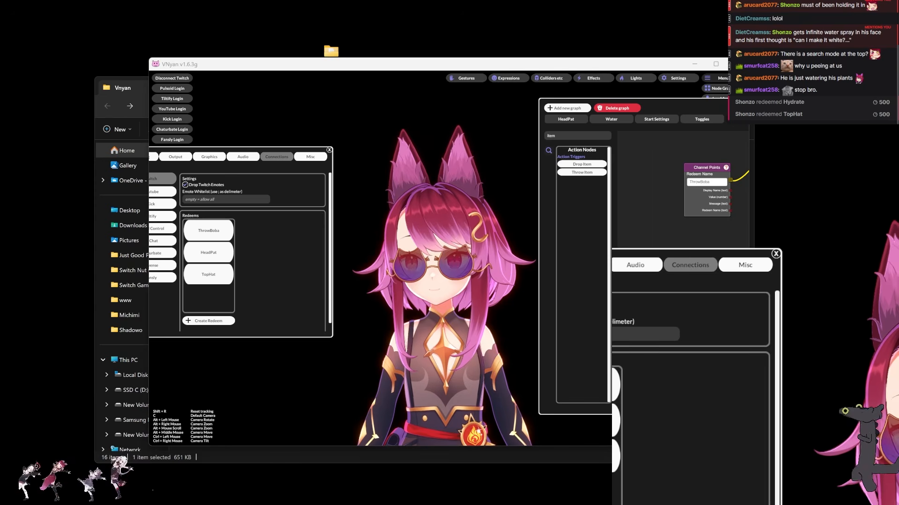
left_click(744, 122)
scroll(807, 45, "down", 3)
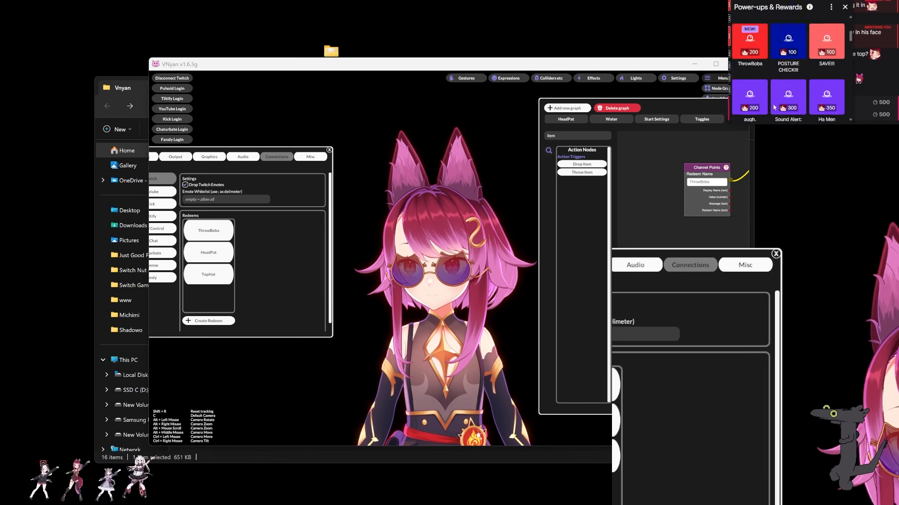
scroll(808, 45, "down", 5)
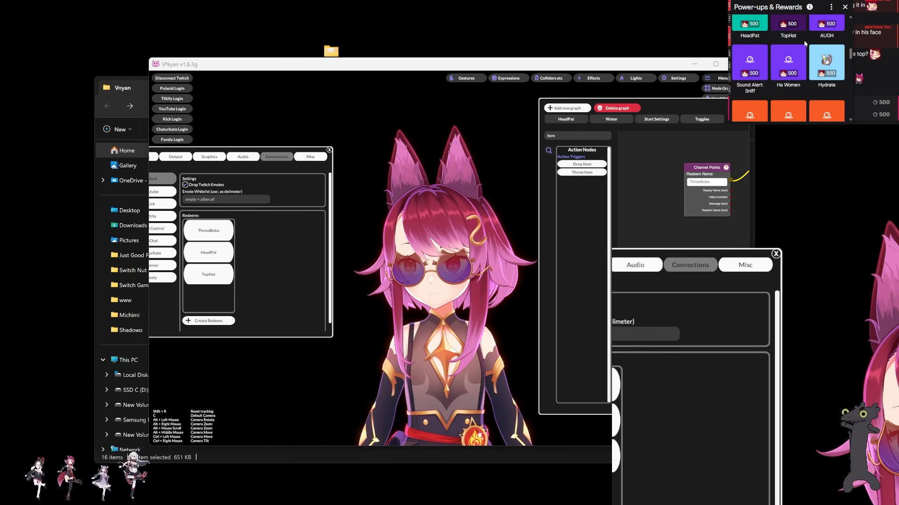
scroll(820, 41, "up", 4)
left_click(751, 57)
left_click(795, 104)
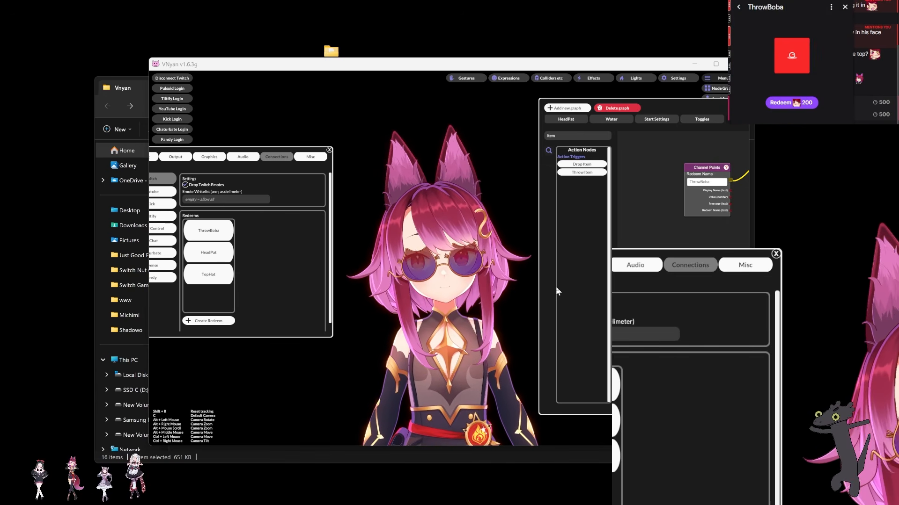
mouse_move(660, 117)
left_mouse_down()
mouse_move(718, 108)
mouse_move(675, 111)
left_mouse_up()
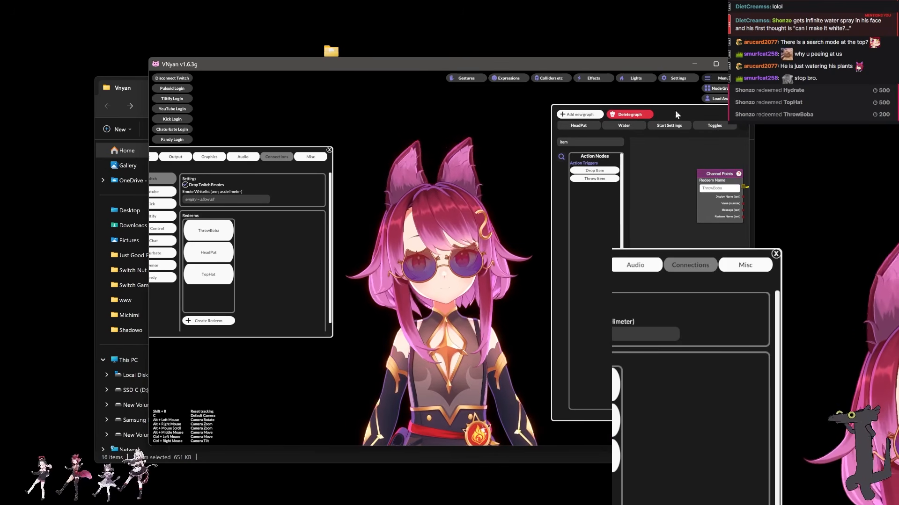
Frame the avatar's legs and feet in the camera and redeem ThrowBoba again to watch where the items land
left_click_drag(450, 347, 456, 324)
scroll(463, 344, "down", 5)
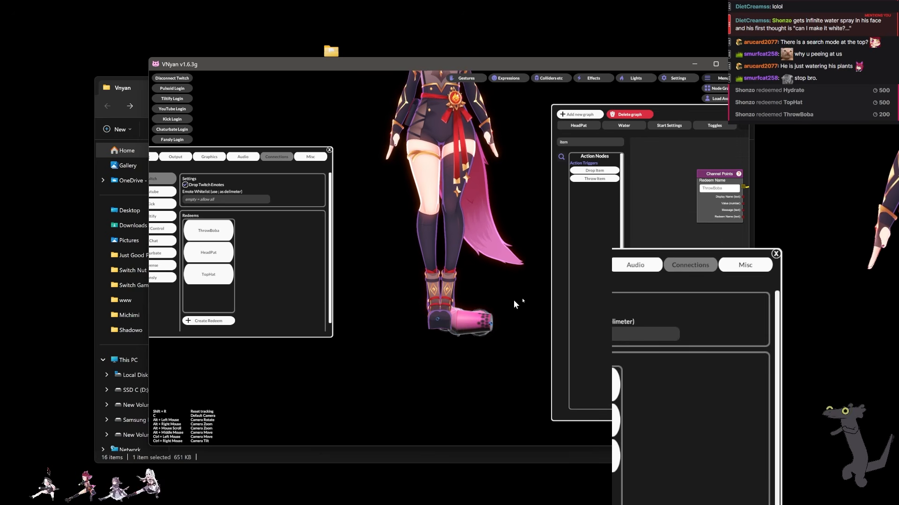
left_click(744, 134)
scroll(810, 93, "down", 3)
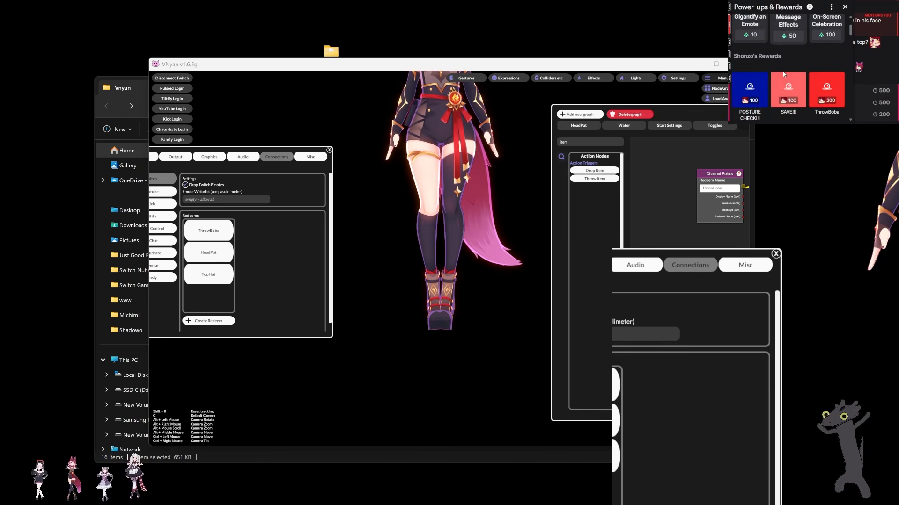
left_click(827, 58)
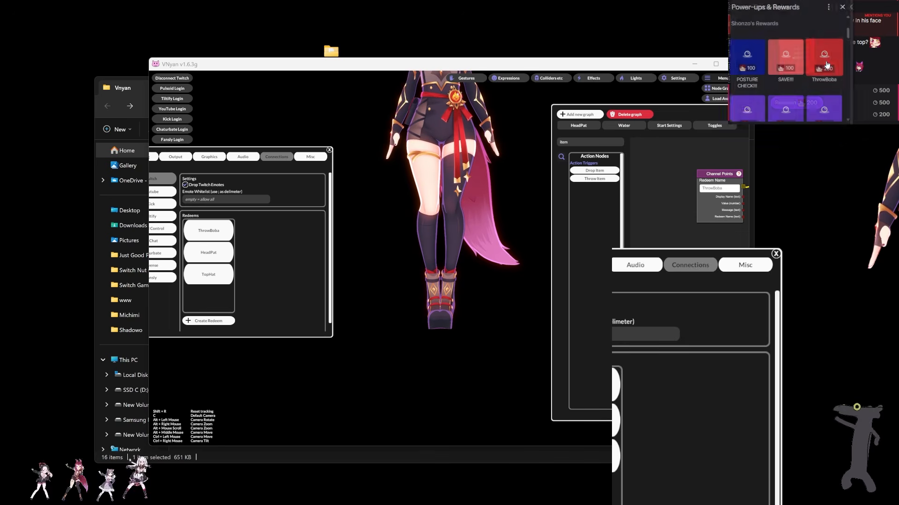
left_click(779, 100)
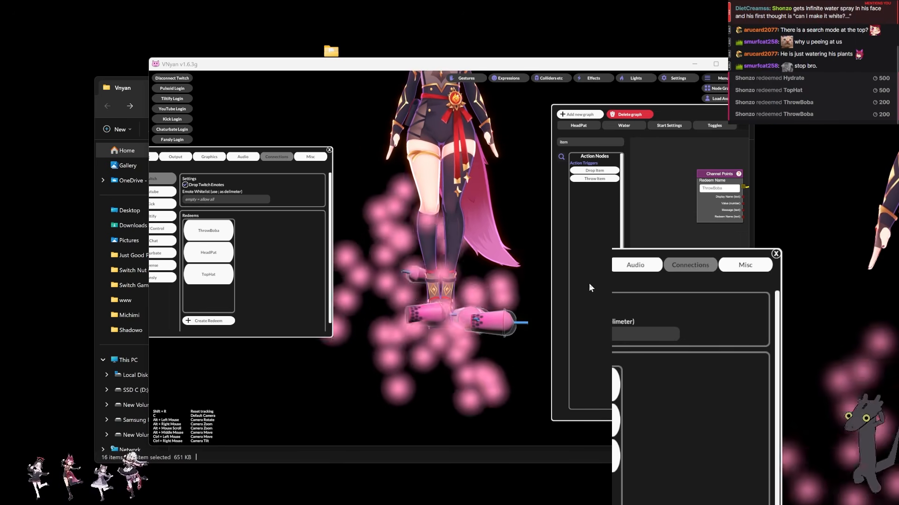
Set the Throw Item node's throw target to Neck and redeem ThrowBoba with the full avatar in view
left_click(493, 230)
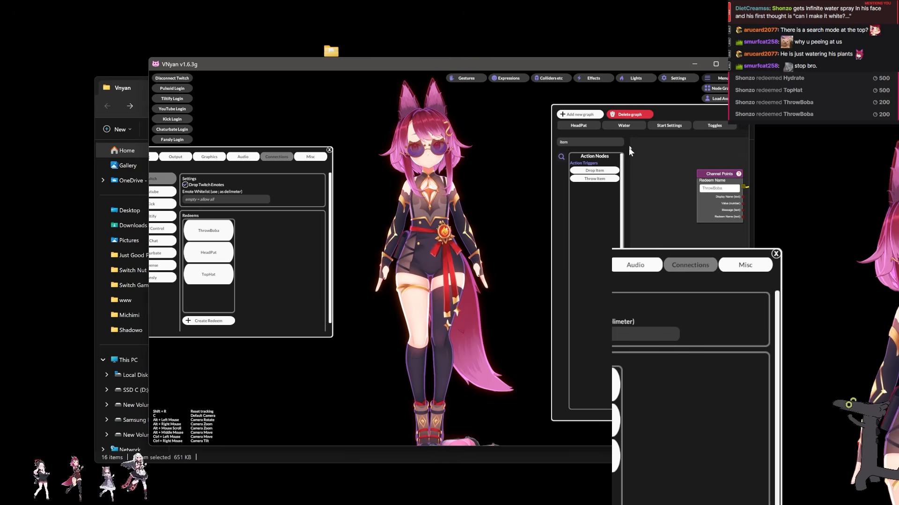
left_click(731, 88)
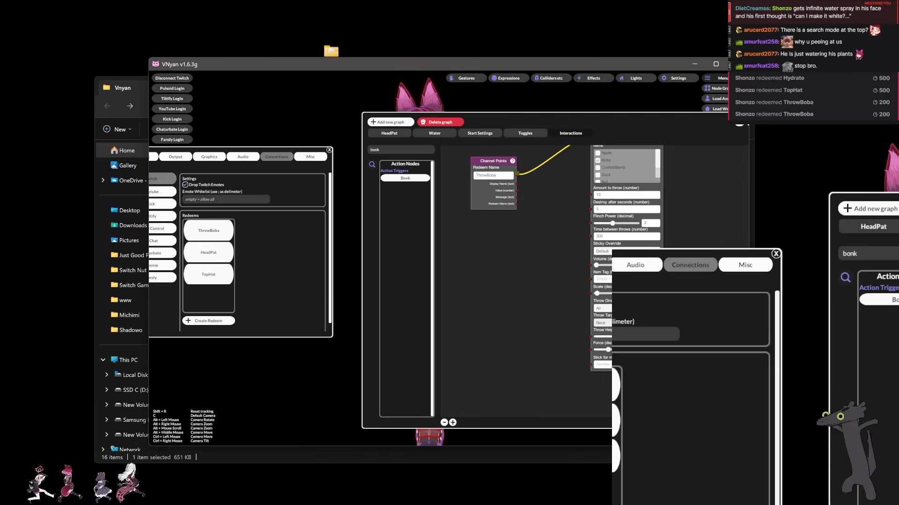
left_click(753, 138)
scroll(798, 89, "down", 2)
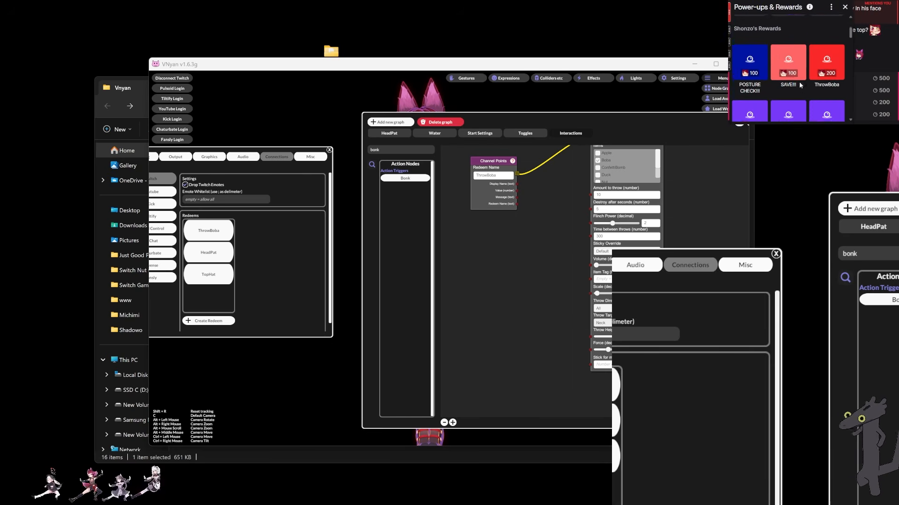
left_click(832, 75)
left_click(787, 98)
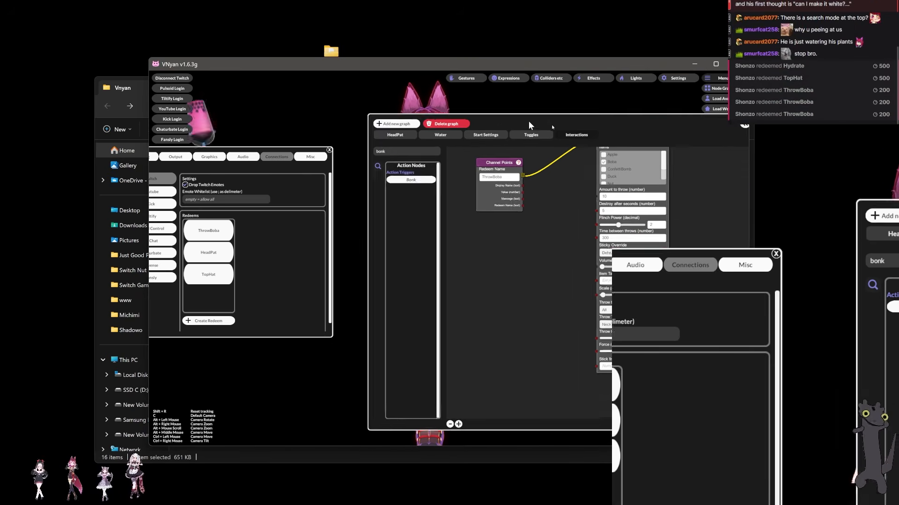
left_click_drag(493, 113, 745, 143)
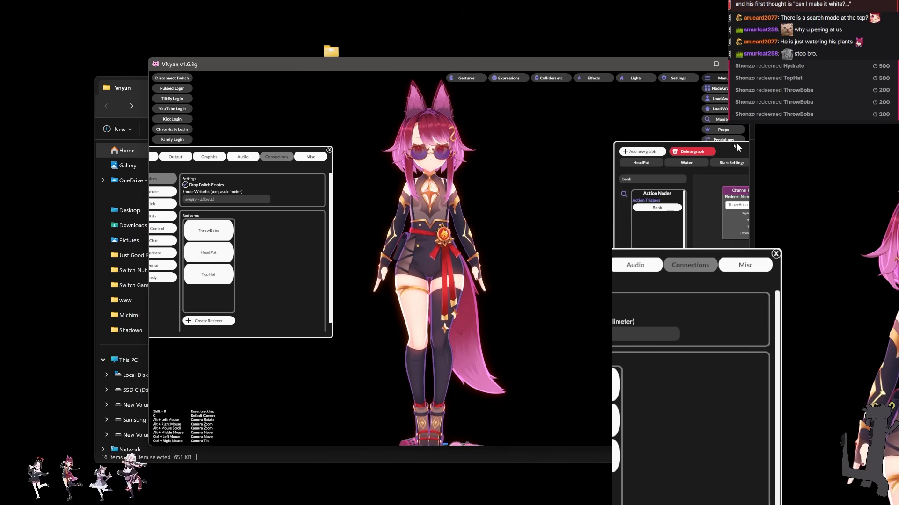
Check the Throw Item node in the Interactions graph and redeem ThrowBoba once more with the avatar uncovered
left_click_drag(745, 142, 511, 119)
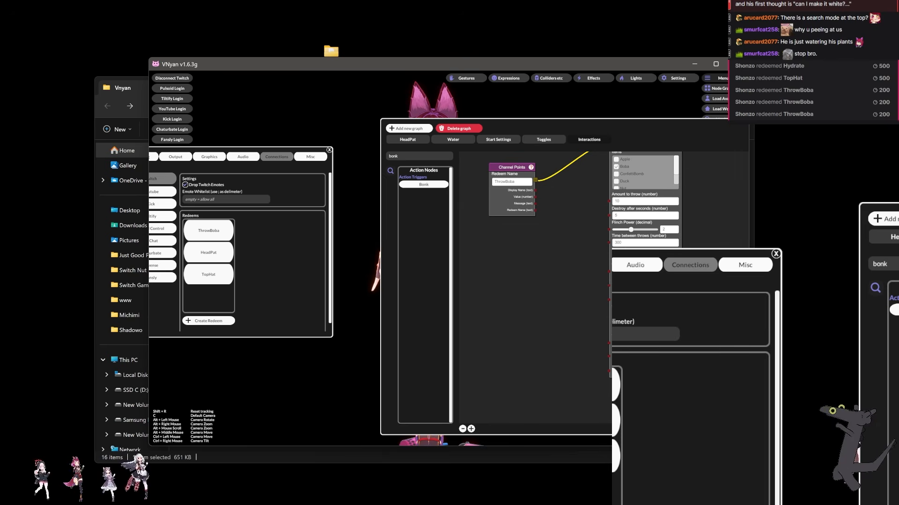
left_click(742, 122)
scroll(814, 87, "down", 2)
left_click(830, 63)
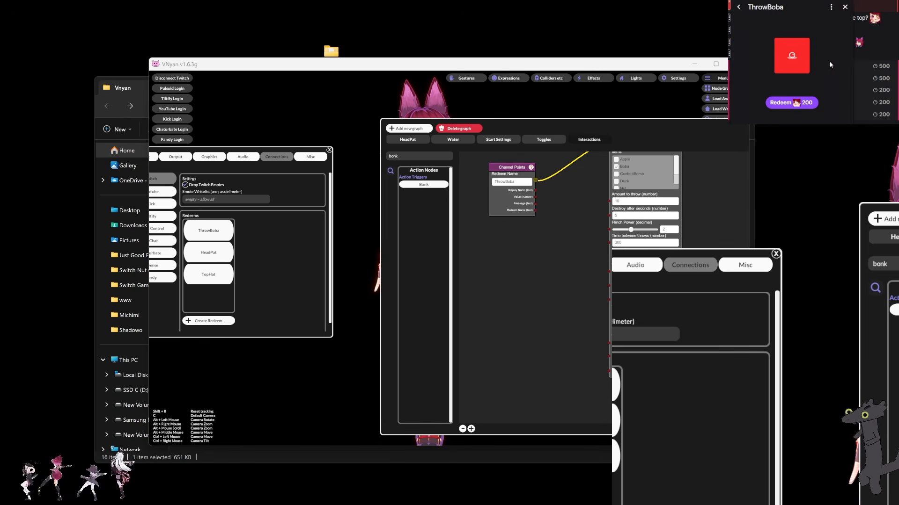
left_click_drag(554, 125, 893, 178)
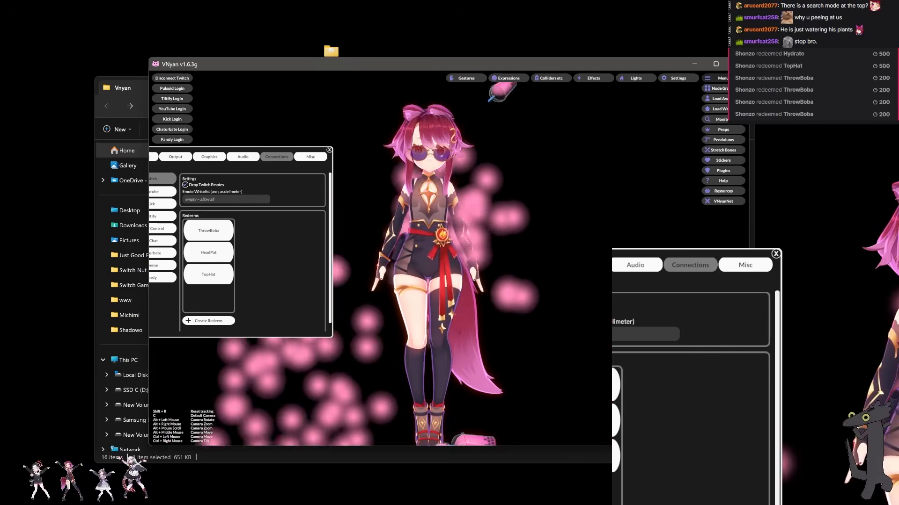
Switch the Throw Item node's item from Boba to Duck and test it with another ThrowBoba redemption
left_click_drag(894, 178, 764, 130)
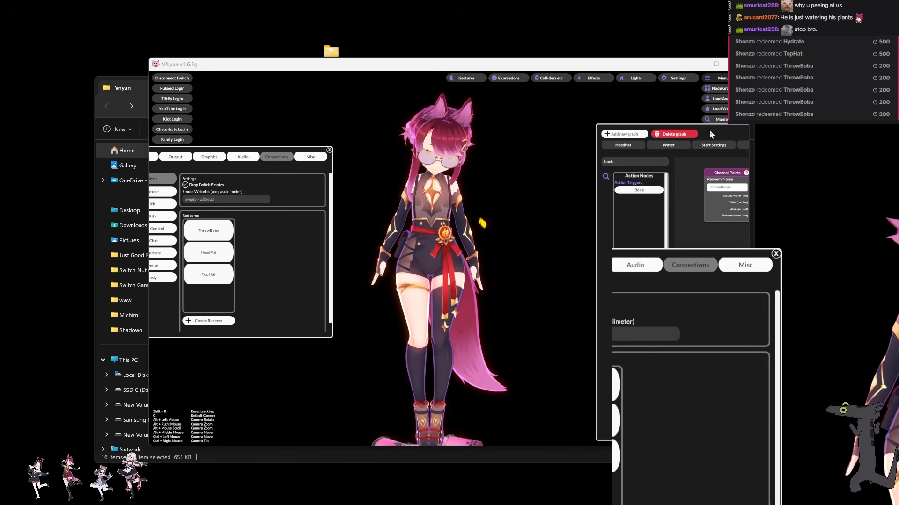
left_click_drag(709, 131, 494, 122)
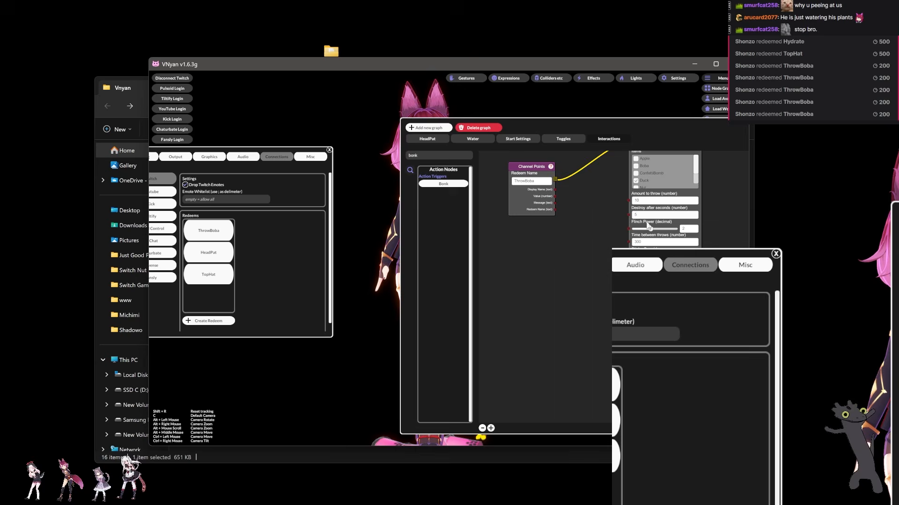
Read the help description of the Throw Item node and clear the node search to list all action nodes
left_click_drag(604, 168, 609, 197)
left_click(710, 173)
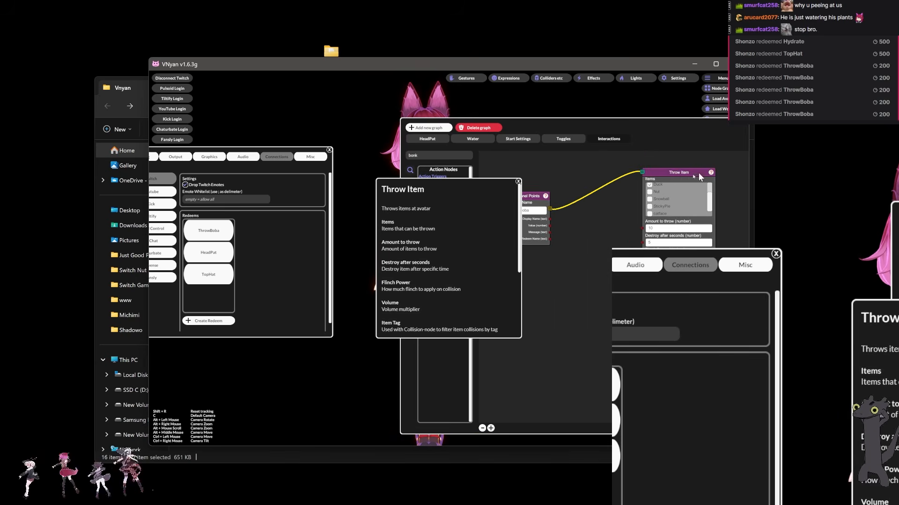
left_click(518, 182)
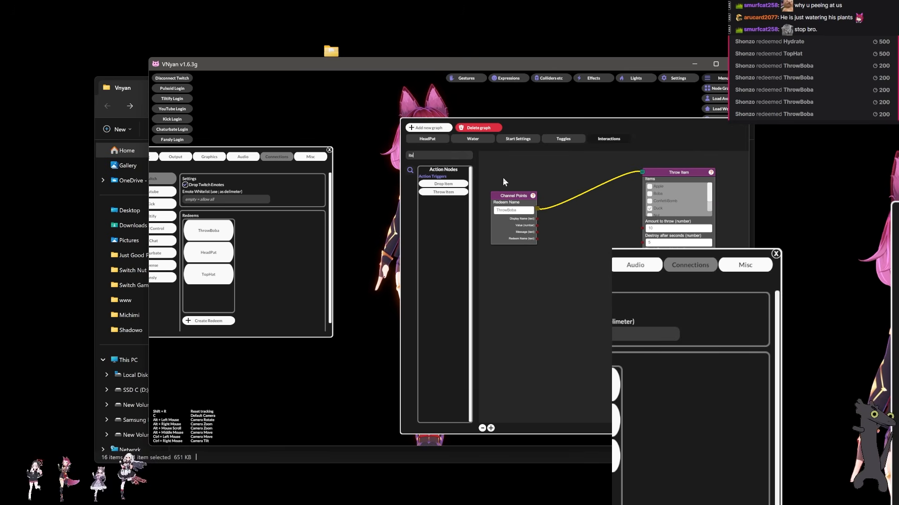
key("BackSpace")
key("BackSpace")
key("BackSpace")
key("BackSpace")
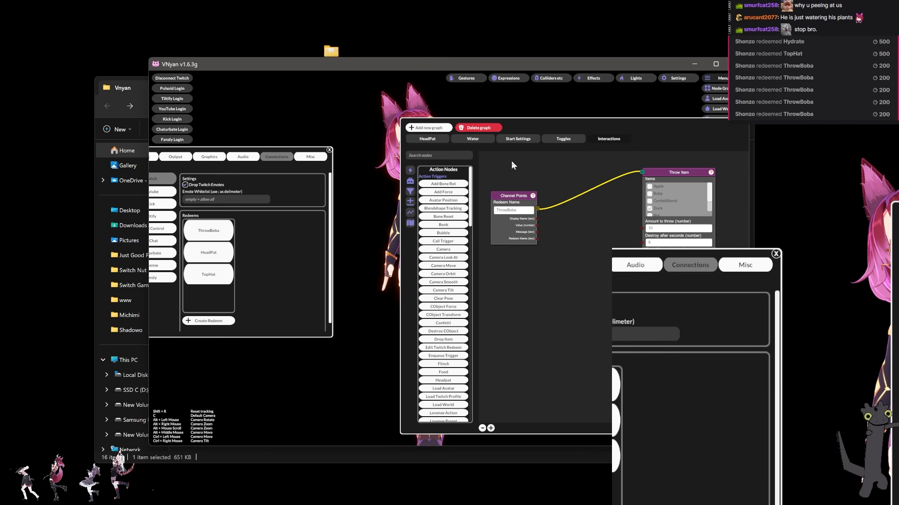
left_click_drag(577, 313, 561, 293)
left_click_drag(571, 257, 570, 266)
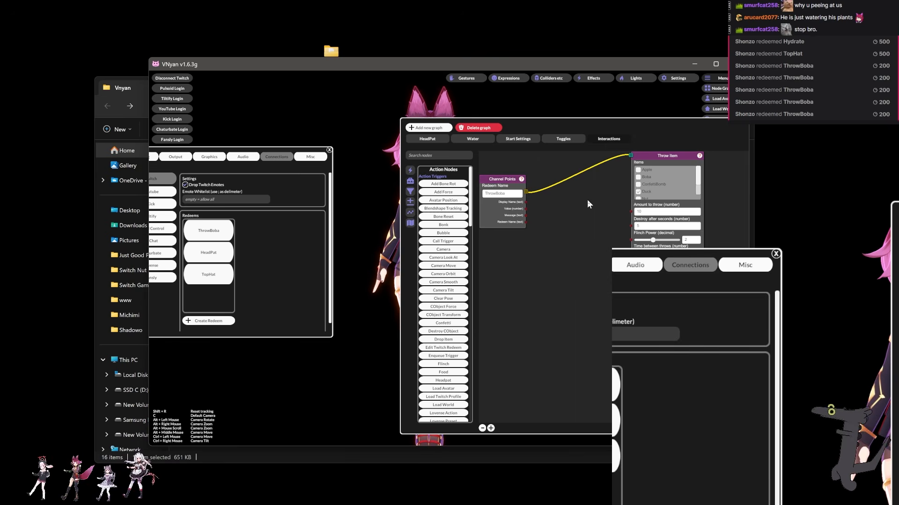
Move the graph window below the avatar's head and examine the available prop source types in the Props window
left_click_drag(664, 120, 599, 222)
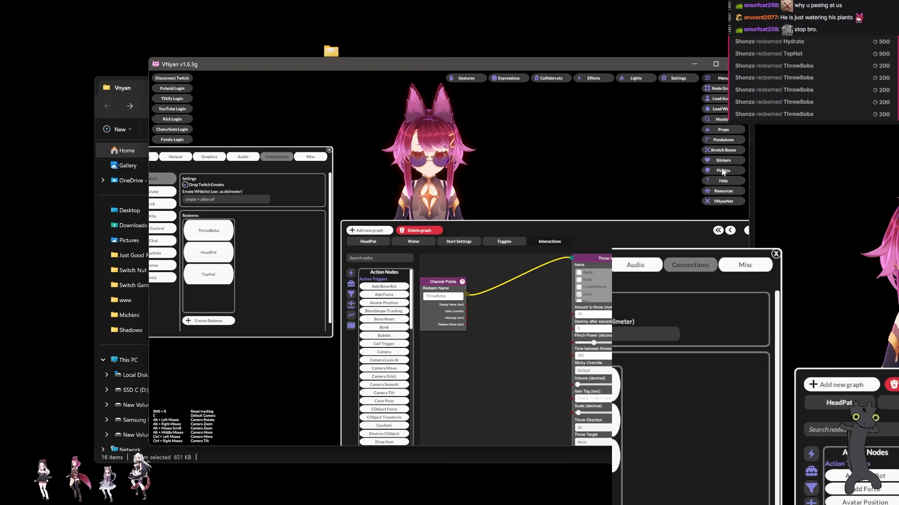
left_click(723, 129)
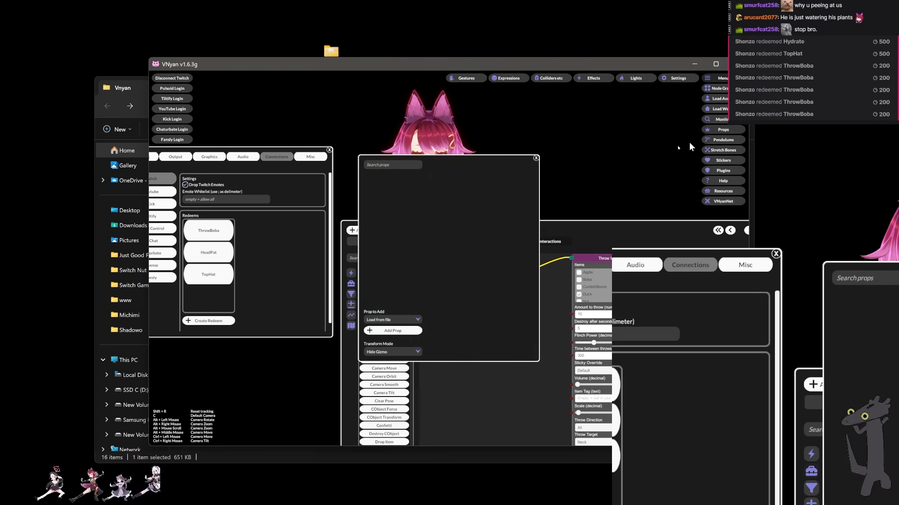
left_click(417, 320)
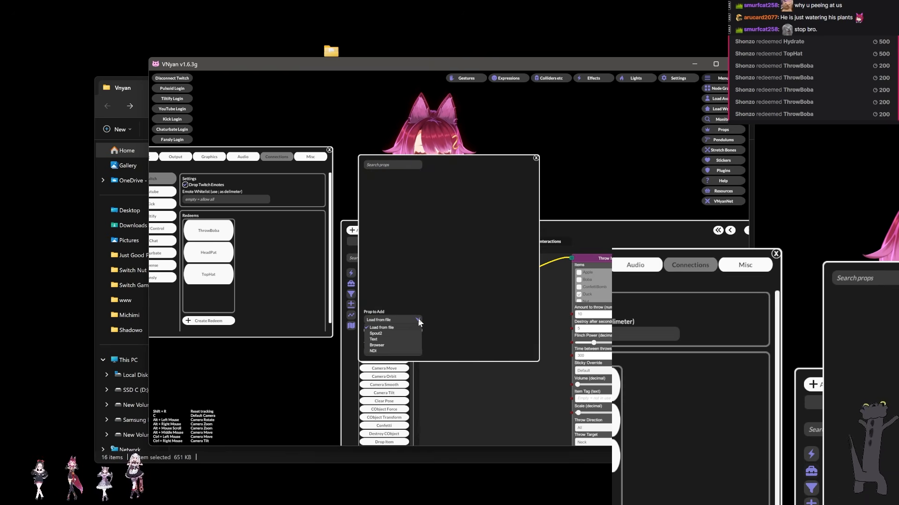
left_click(418, 320)
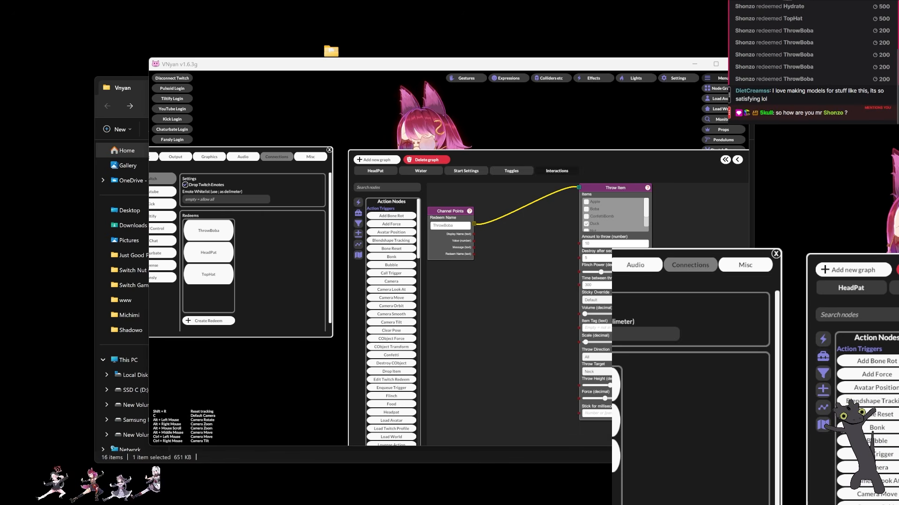
Reposition the graph window beside the avatar and shift the Throw Item node farther from the Channel Points node
left_click_drag(562, 160, 584, 157)
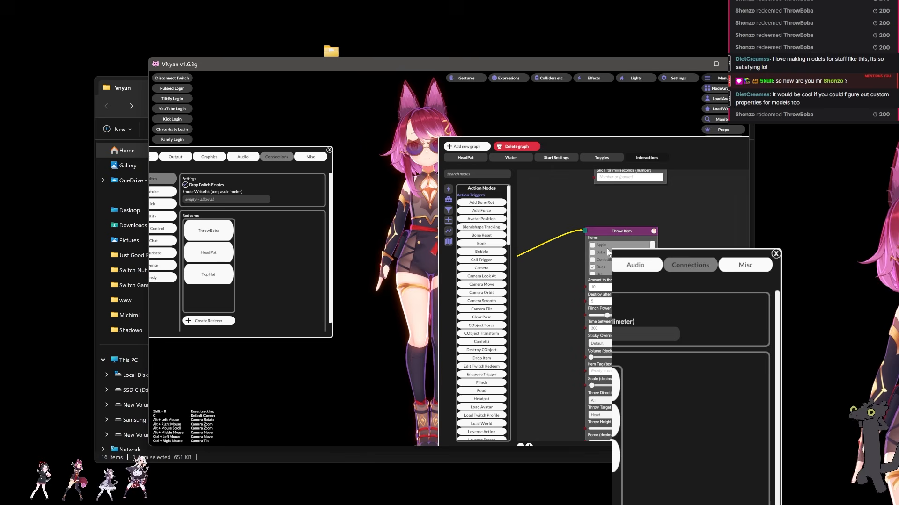
left_click_drag(612, 232, 636, 232)
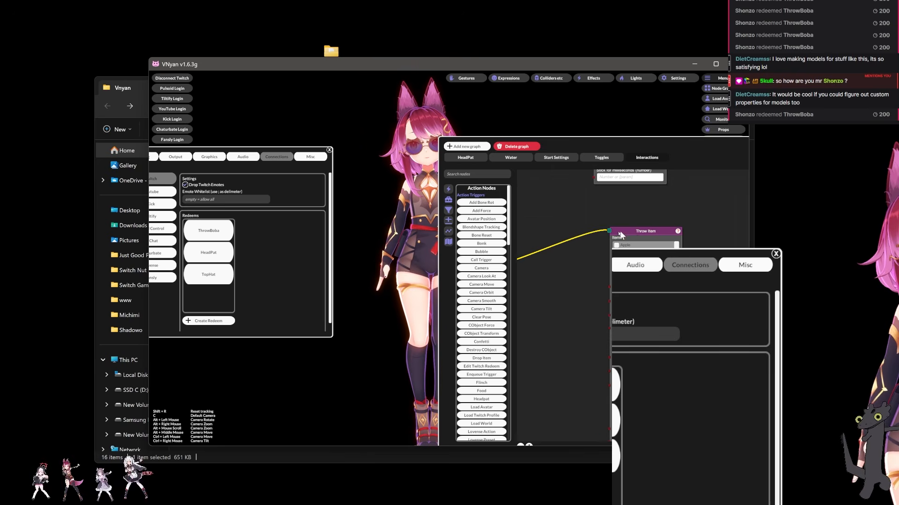
left_click_drag(548, 262, 588, 250)
left_click_drag(637, 232, 553, 234)
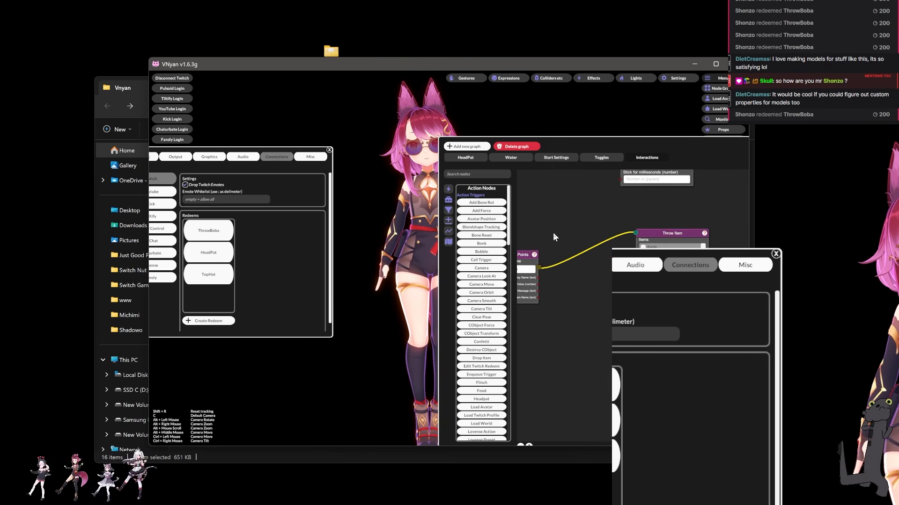
Look over the Toggles graph and delete the Water graph
left_click(599, 158)
scroll(596, 221, "down", 5)
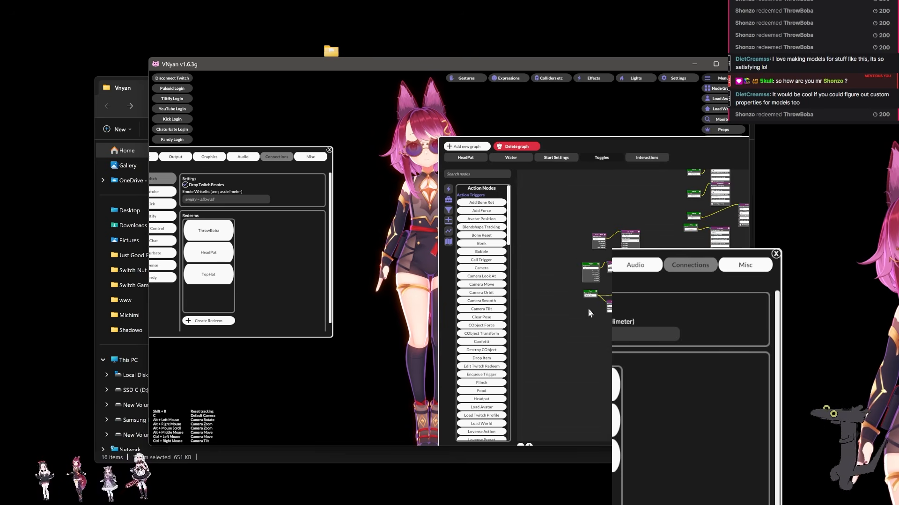
scroll(585, 234, "up", 5)
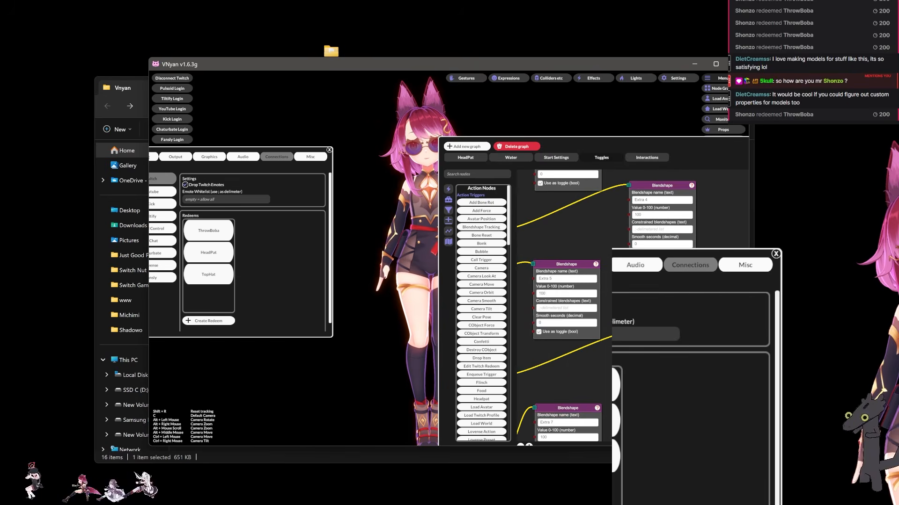
left_click(510, 157)
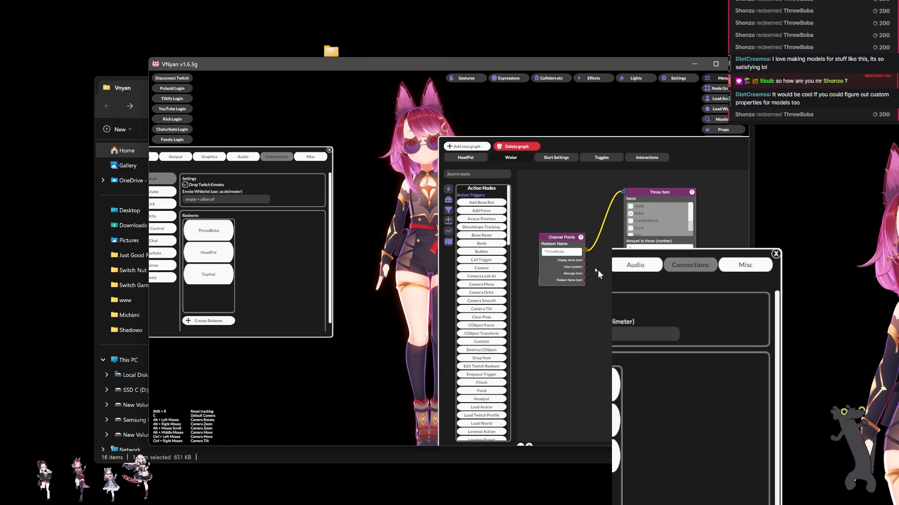
right_click(562, 240)
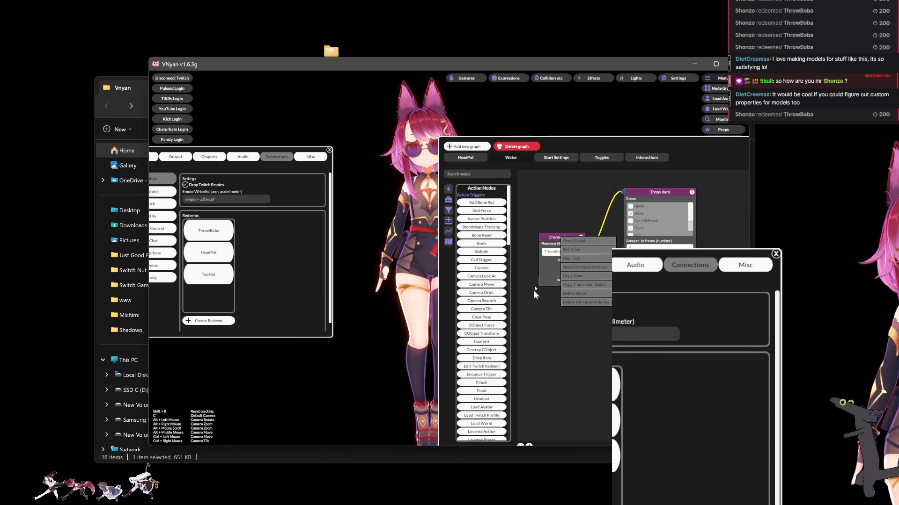
left_click(525, 147)
left_click(468, 289)
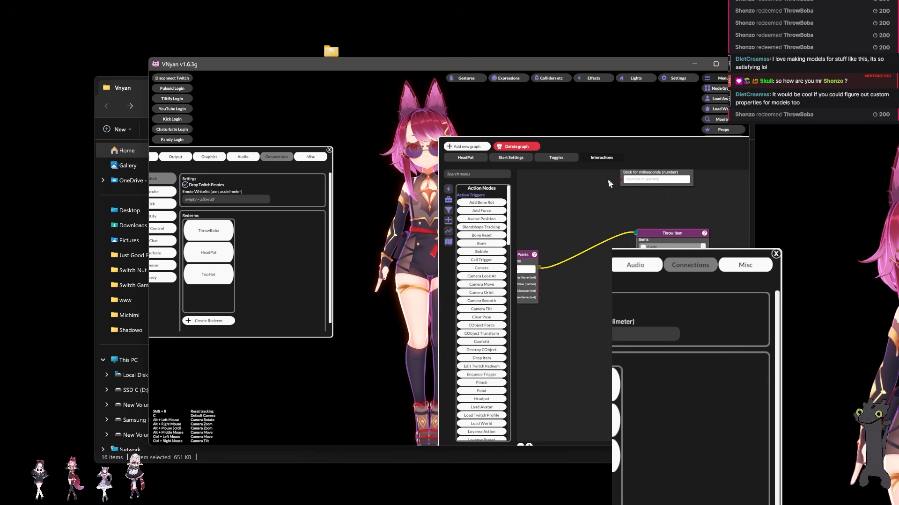
Redeem ThrowBoba for 200 points and move the graph window off the avatar to watch the throw
left_click_drag(590, 230, 582, 229)
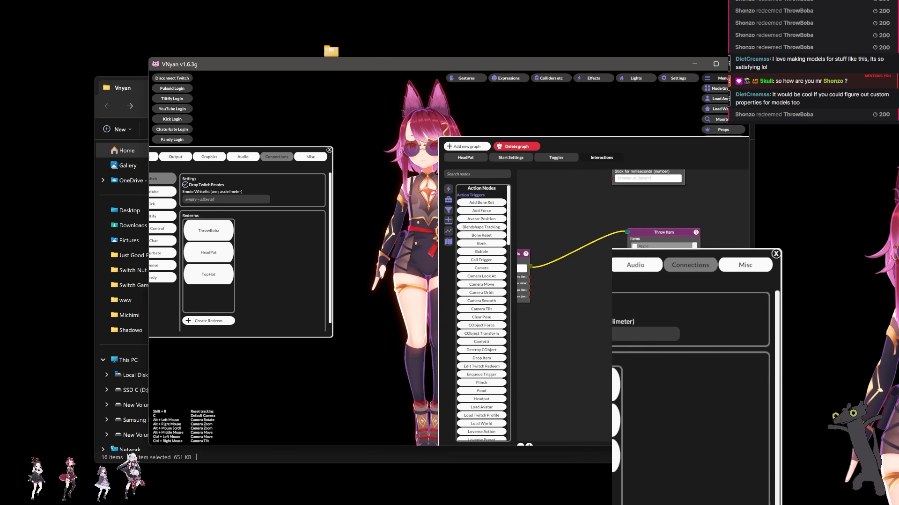
scroll(827, 68, "down", 1)
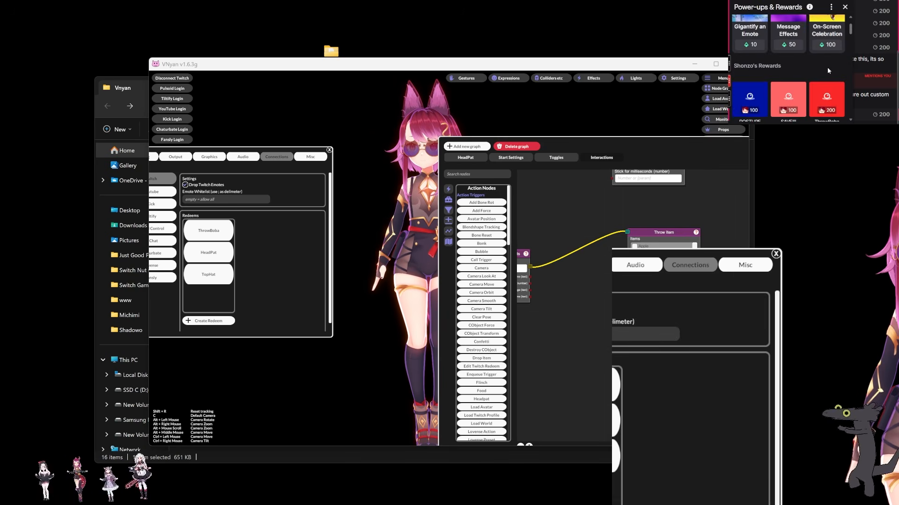
left_click(795, 100)
left_click(795, 102)
left_click_drag(557, 138, 744, 165)
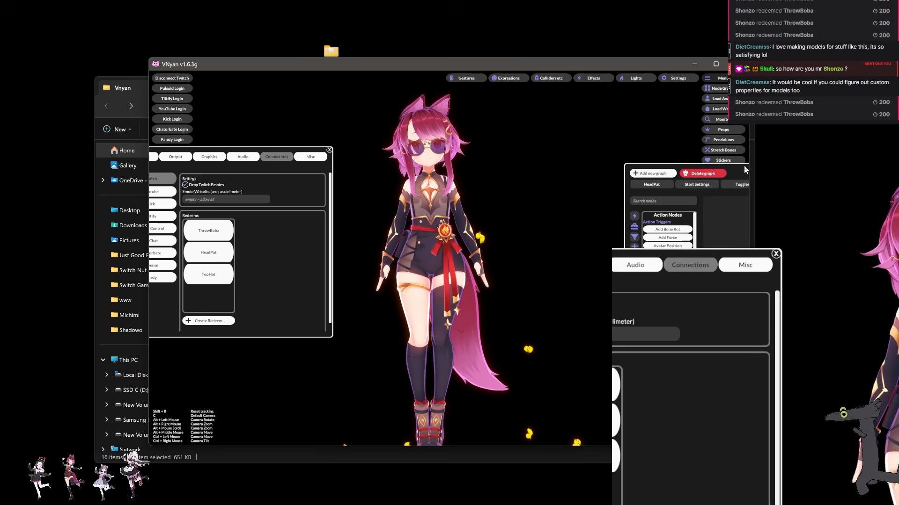
Rearrange the graph and Connections settings windows around the avatar and bring the ThrowBoba nodes back into view
left_click_drag(744, 169, 473, 165)
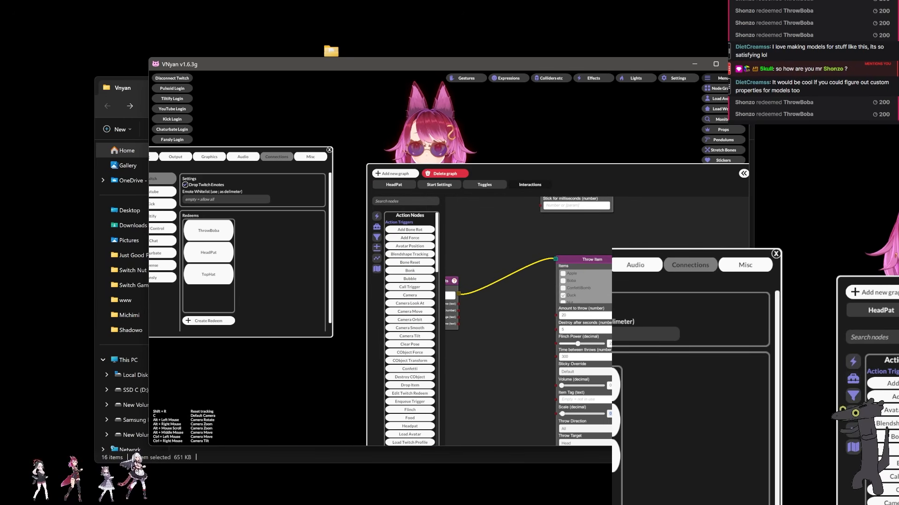
left_click_drag(573, 167, 638, 119)
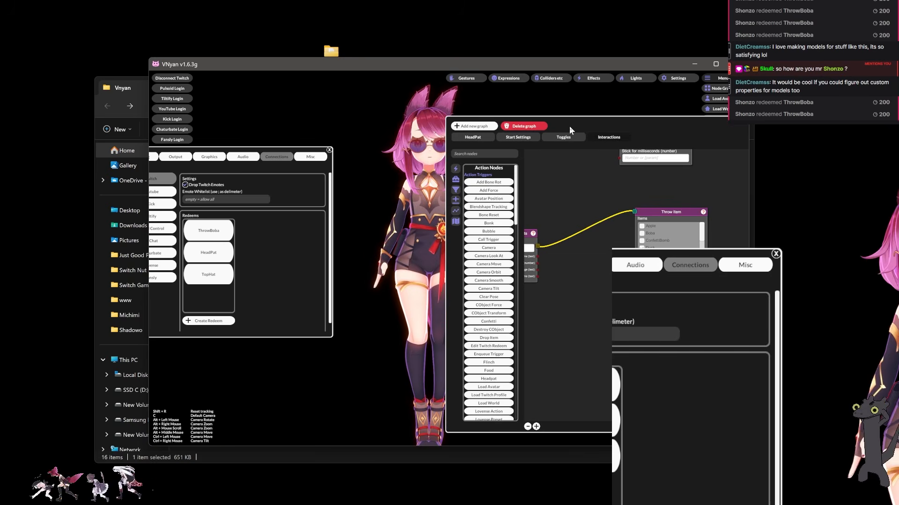
left_click_drag(569, 125, 492, 108)
left_click_drag(493, 195, 518, 195)
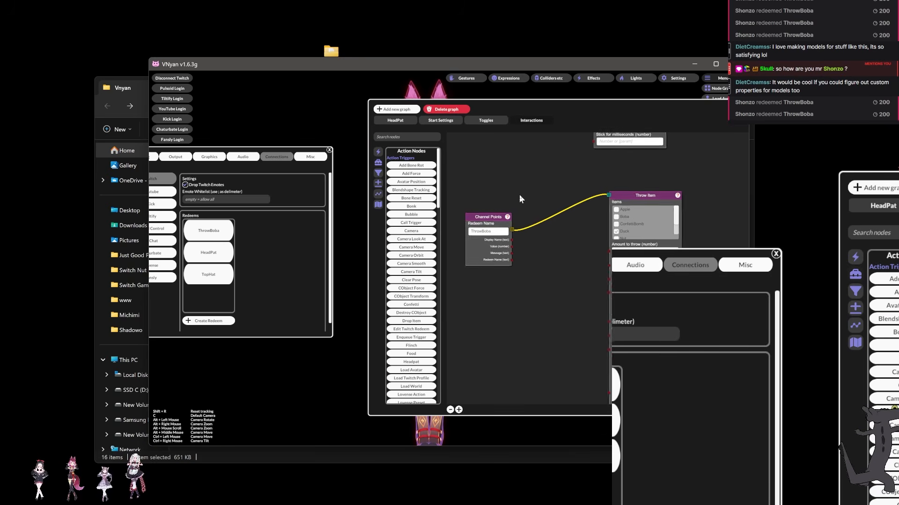
scroll(520, 190, "down", 6)
mouse_move(543, 110)
left_mouse_down()
mouse_move(557, 139)
mouse_move(498, 135)
mouse_move(558, 122)
mouse_move(552, 119)
left_mouse_up()
left_click_drag(279, 148, 309, 128)
left_click_drag(505, 114, 539, 121)
scroll(566, 277, "up", 4)
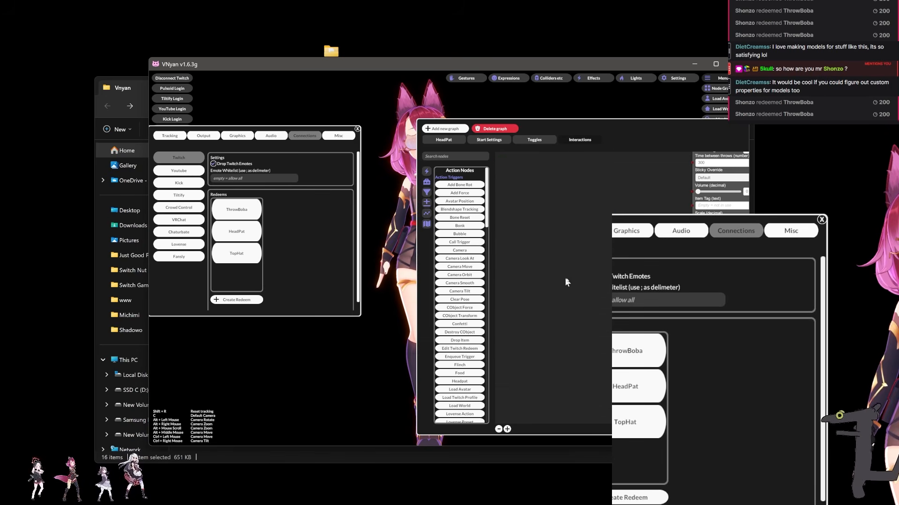
left_click_drag(562, 332, 586, 285)
scroll(585, 290, "up", 3)
scroll(586, 284, "up", 2)
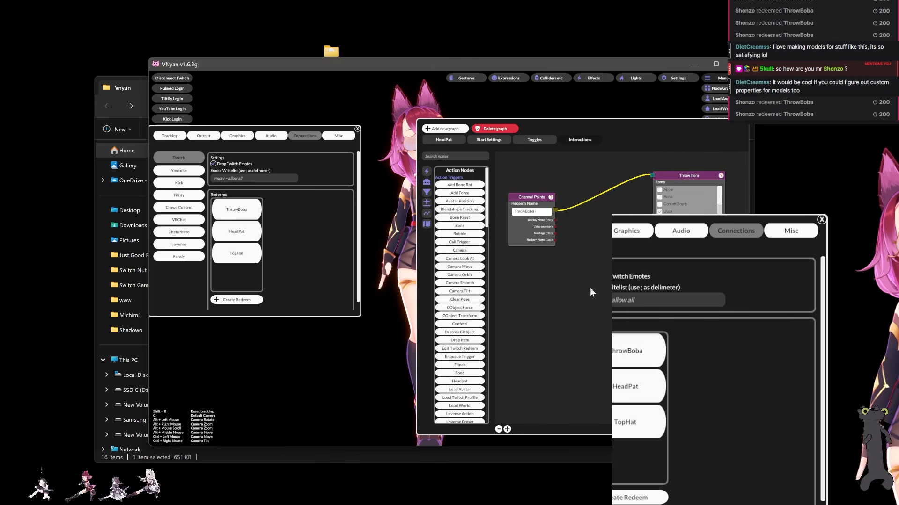
Examine the node groups in the Interactions graph, including the Throw Item, Confetti and timed trigger setups
left_click_drag(610, 123, 524, 103)
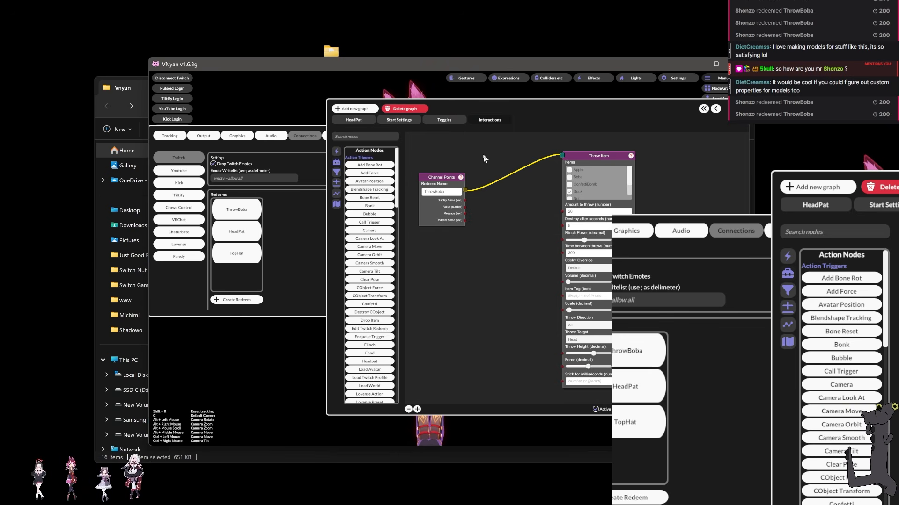
left_click_drag(482, 154, 590, 201)
scroll(514, 155, "down", 5)
scroll(579, 202, "up", 3)
left_click_drag(423, 137, 485, 167)
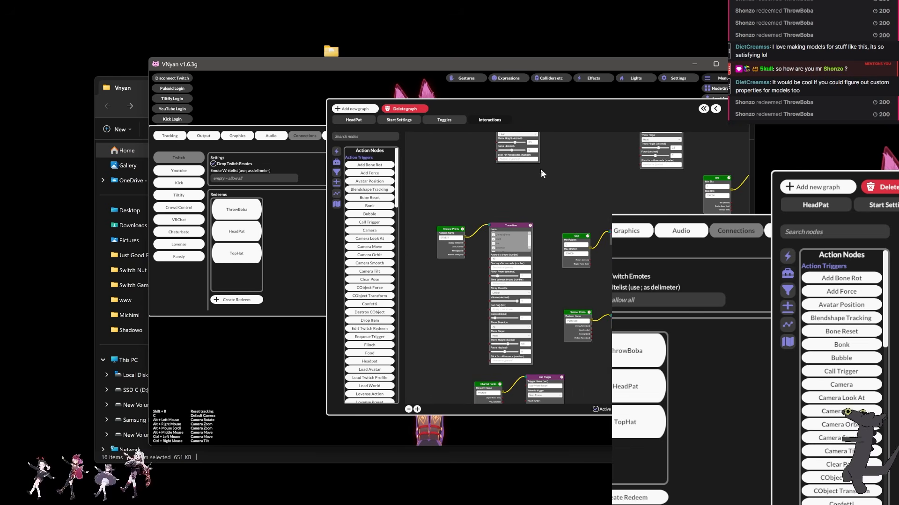
left_click_drag(575, 175, 505, 107)
left_click(457, 121)
left_click(494, 121)
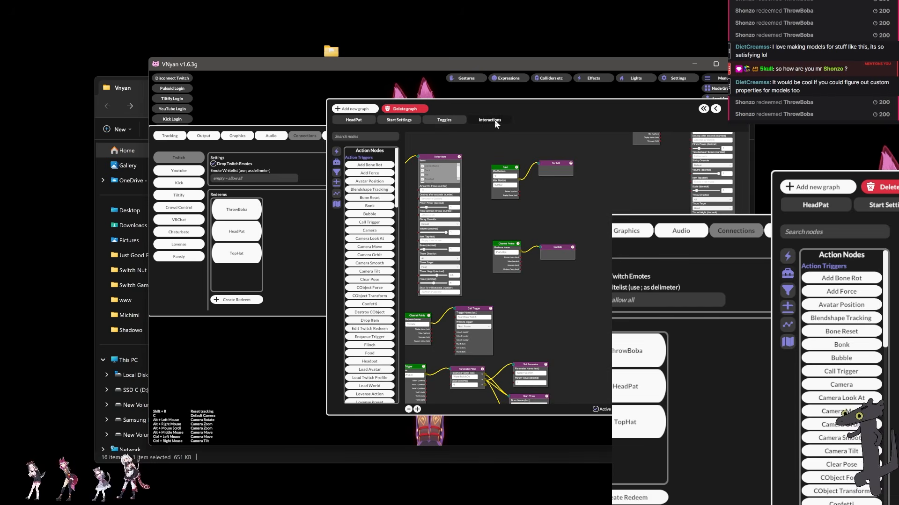
scroll(571, 260, "down", 3)
left_click_drag(572, 260, 482, 250)
scroll(532, 249, "up", 3)
scroll(551, 234, "down", 3)
left_click_drag(551, 234, 641, 205)
scroll(562, 224, "up", 3)
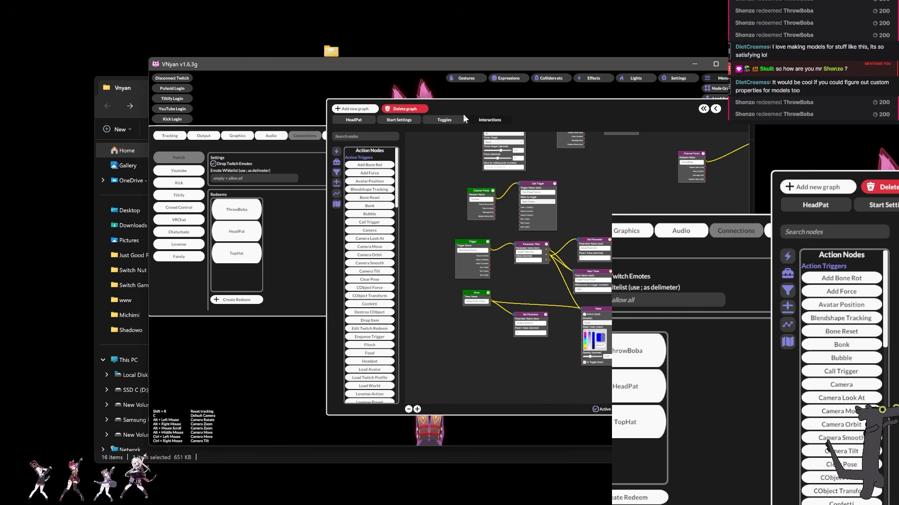
Survey the node groups in the Toggles graph and move the graph window away from the avatar
left_click(454, 117)
scroll(568, 195, "down", 3)
left_click_drag(569, 195, 604, 212)
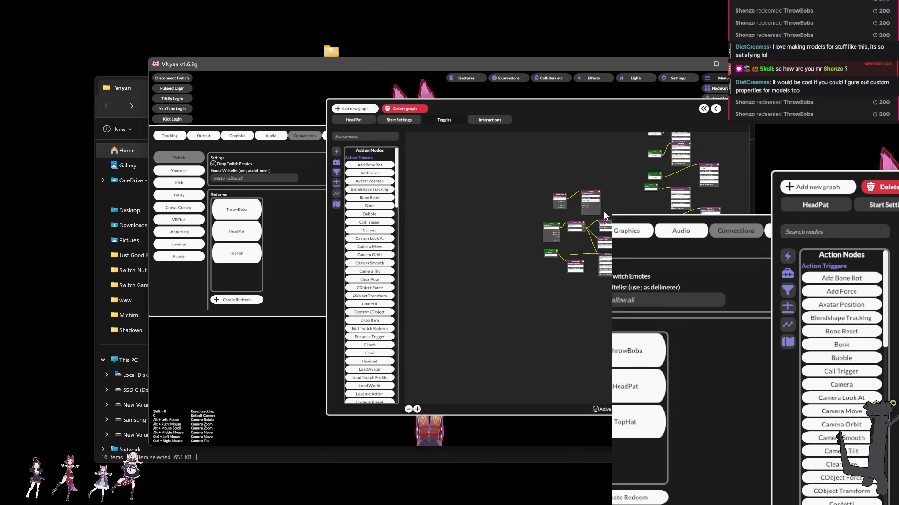
scroll(603, 212, "up", 3)
scroll(561, 237, "down", 3)
left_click_drag(561, 237, 580, 214)
left_click_drag(511, 108, 692, 111)
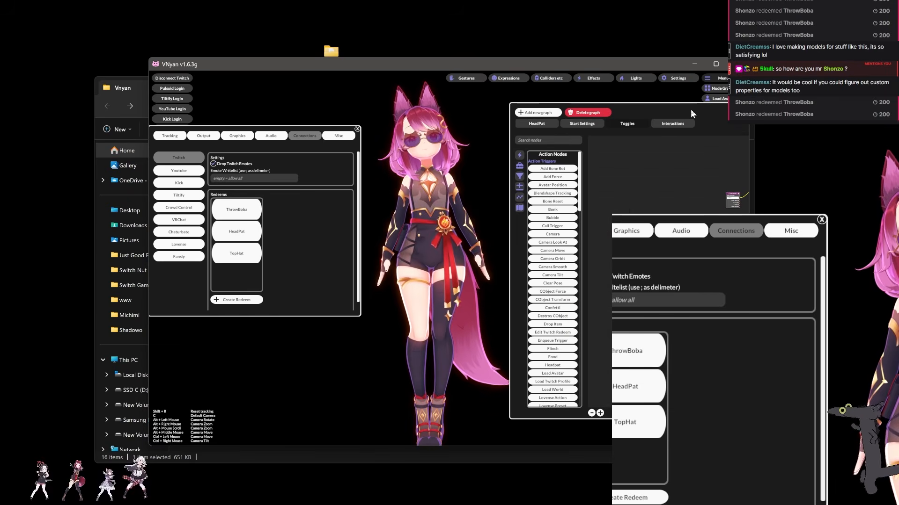
left_click(745, 148)
scroll(791, 77, "down", 2)
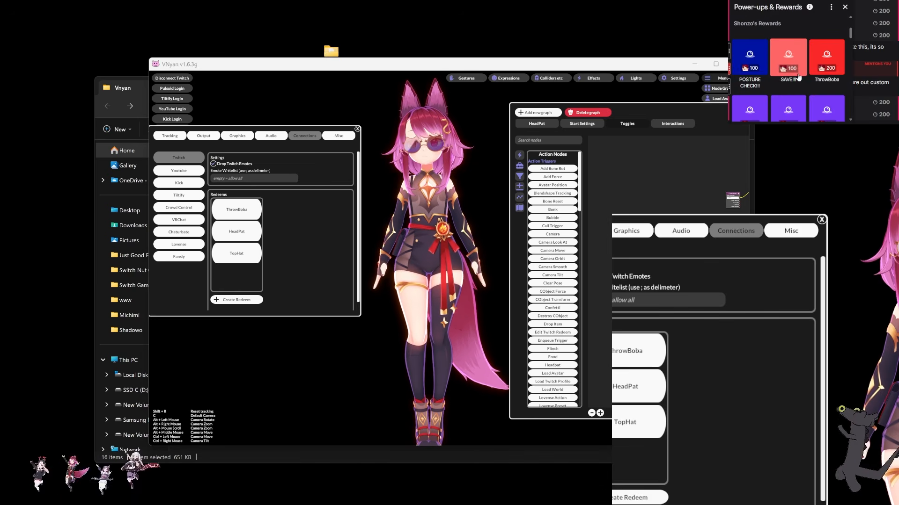
scroll(791, 46, "down", 2)
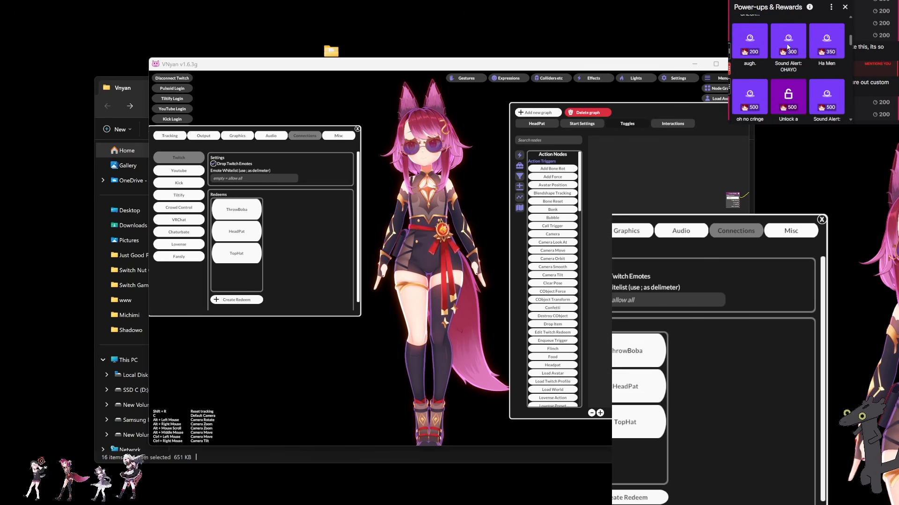
scroll(787, 47, "down", 2)
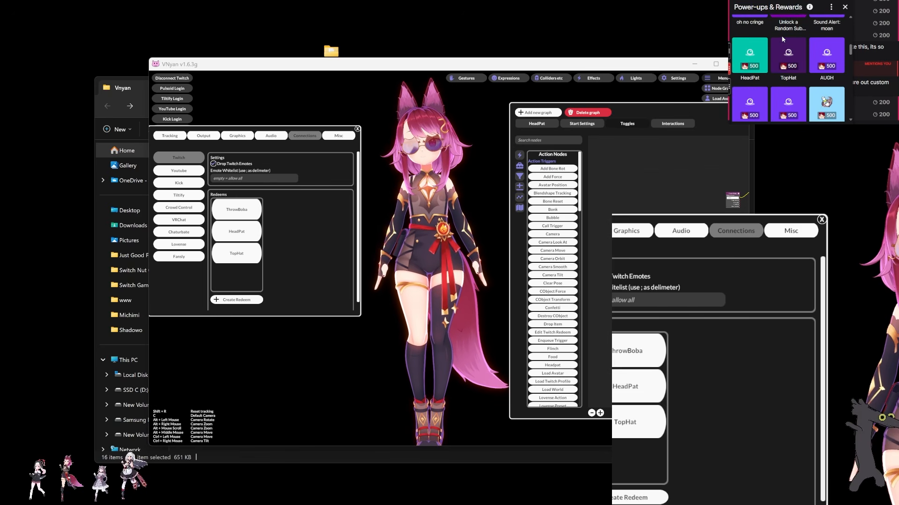
left_click(758, 50)
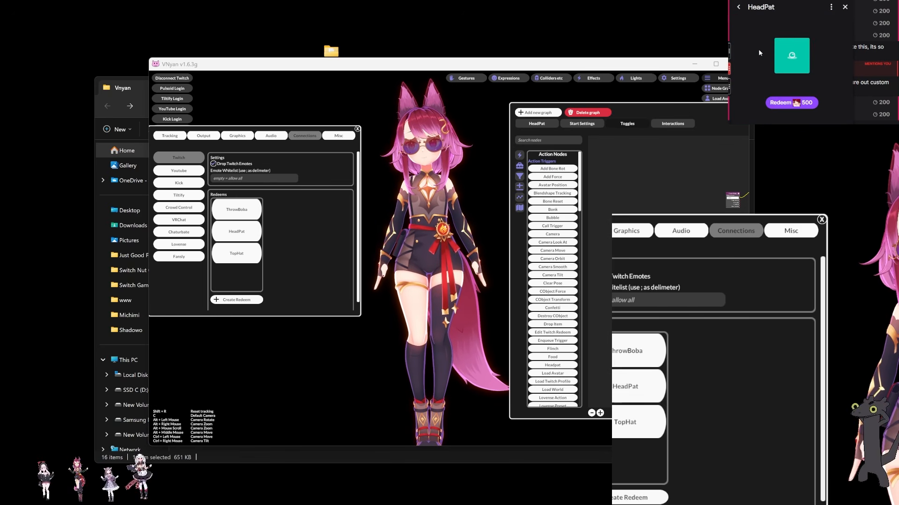
left_click(844, 10)
Redeem the TopHat reward for 500 channel points to test the hat toggle
left_click(745, 144)
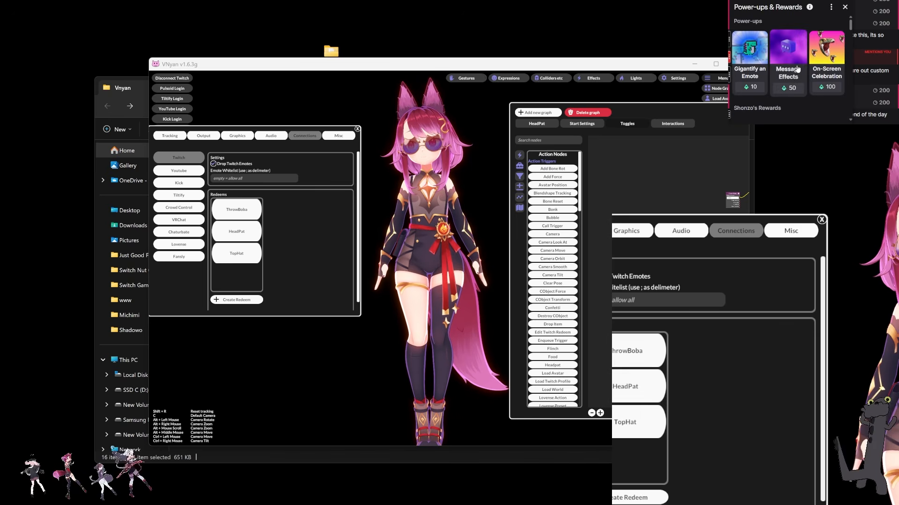
scroll(797, 70, "down", 3)
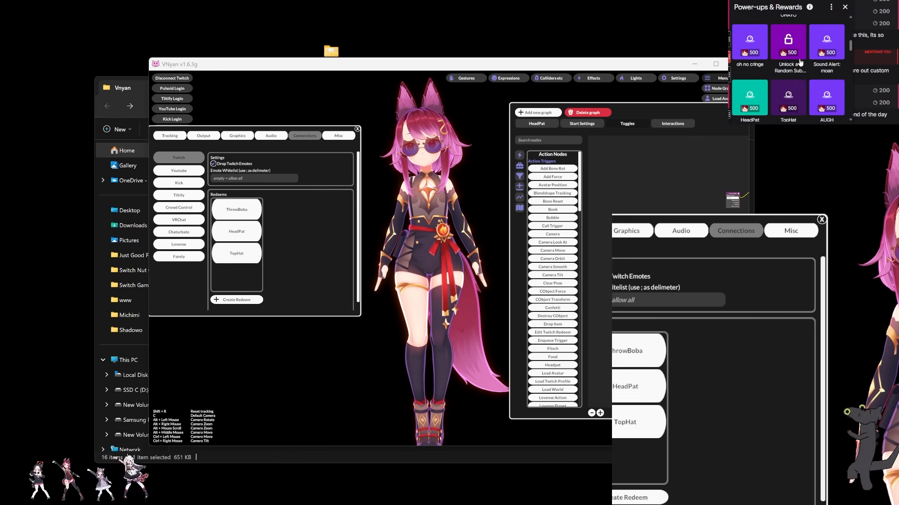
scroll(801, 68, "down", 2)
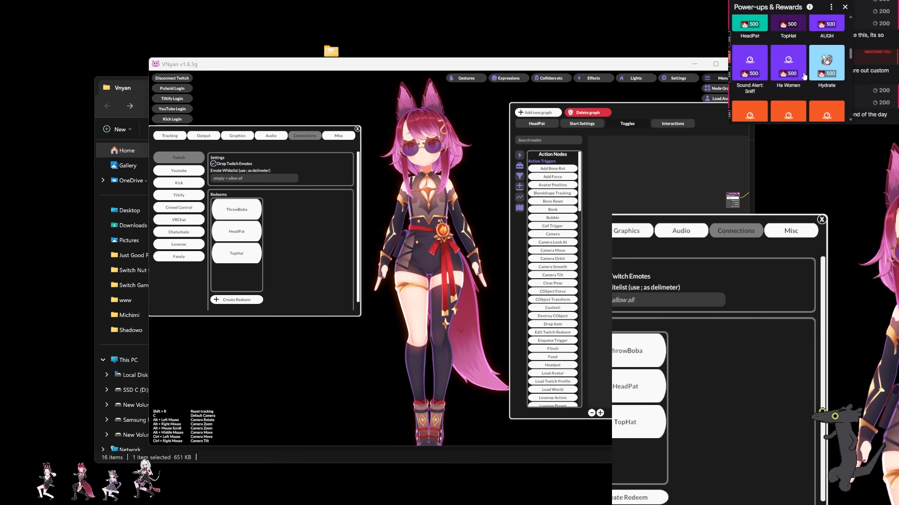
left_click(792, 28)
left_click(795, 102)
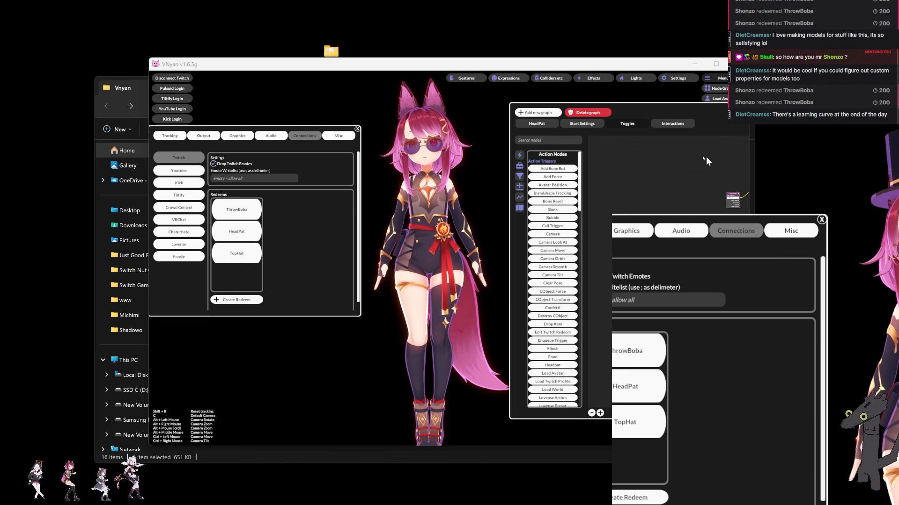
Bring the Toggles graph back into view and inspect the StartTopHat trigger, parameter filter, timer and Blendshape nodes
left_click_drag(620, 108, 391, 148)
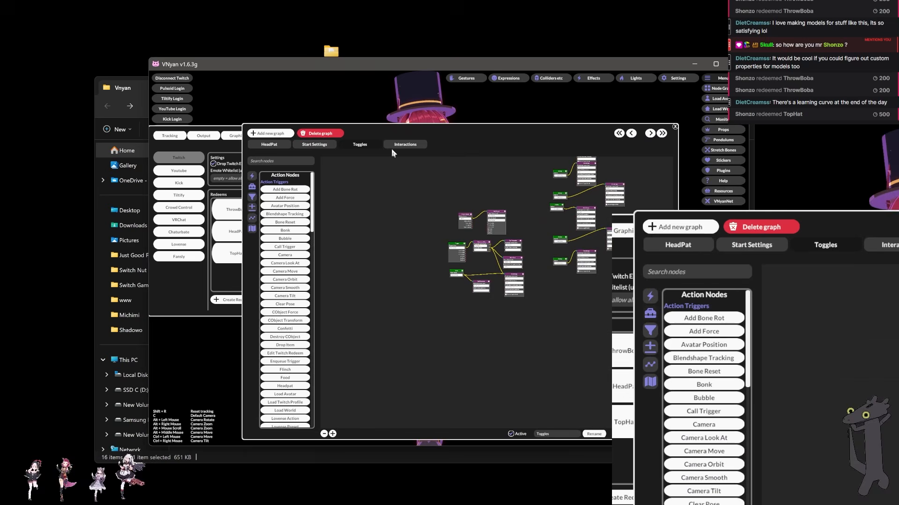
scroll(496, 277, "up", 5)
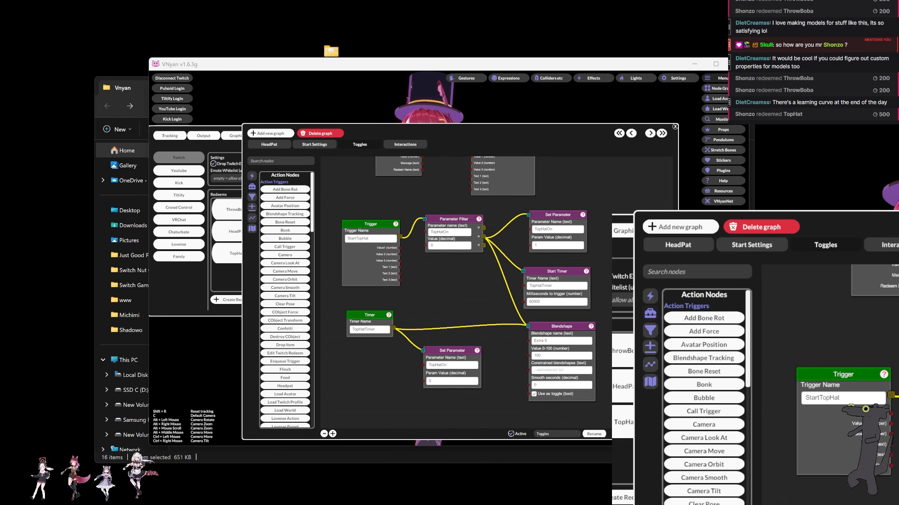
left_click_drag(487, 122, 467, 123)
Inspect the StartWaterTwitch trigger chain and its timer nodes in the Interactions graph
left_click(414, 140)
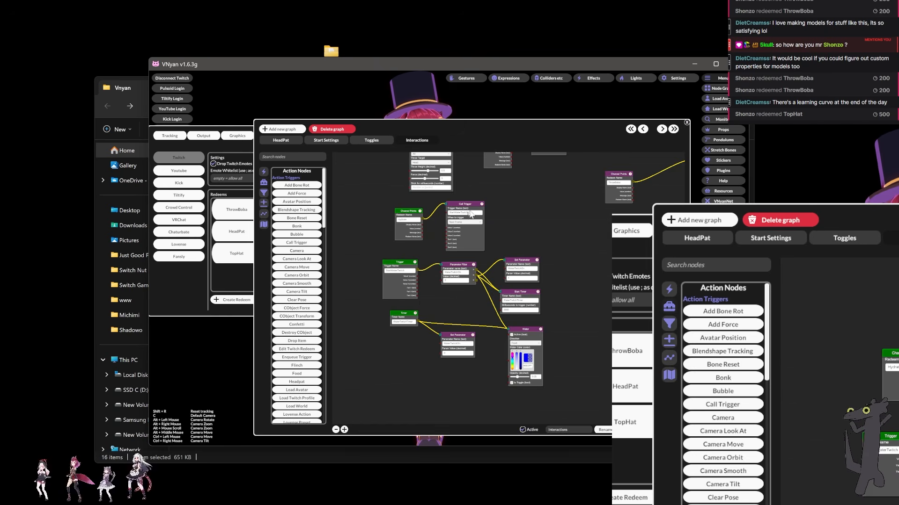
left_click_drag(608, 324, 574, 271)
scroll(575, 344, "down", 5)
scroll(523, 351, "up", 5)
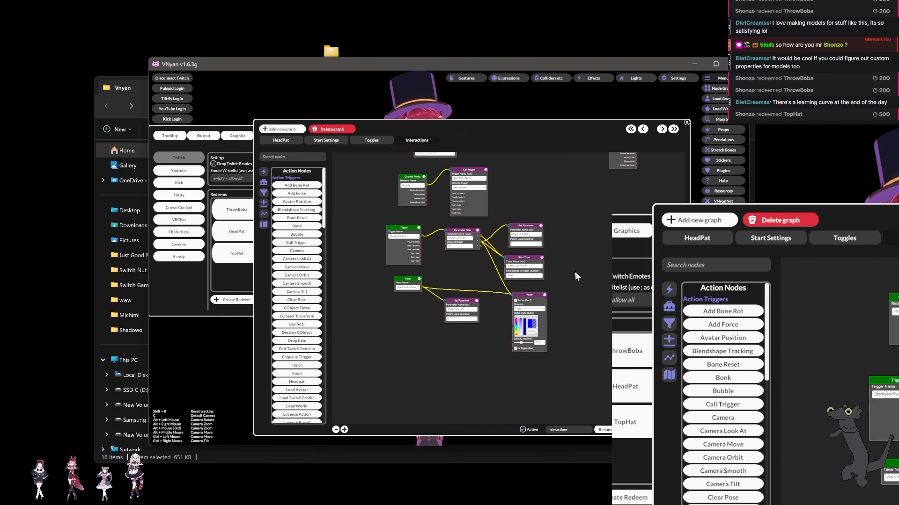
scroll(574, 271, "up", 5)
left_click_drag(468, 285, 590, 295)
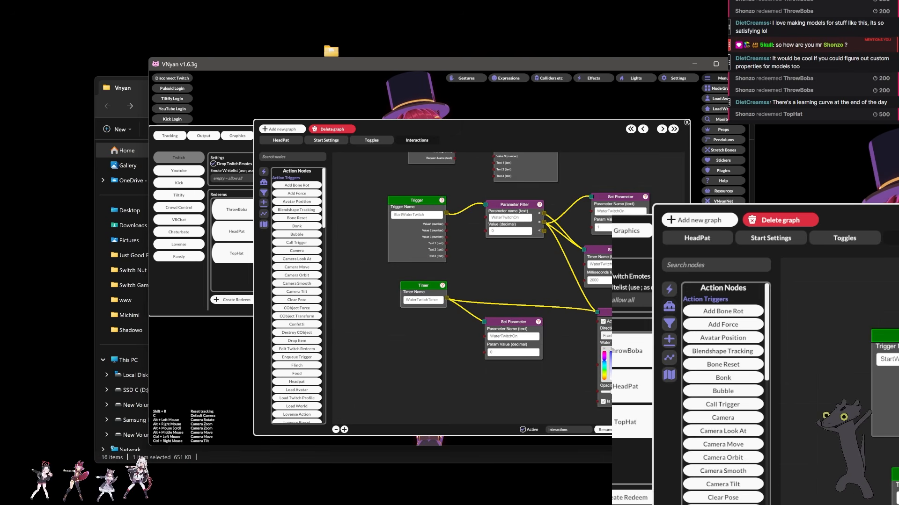
Examine how the Hydrate Channel Points node calls StartWaterTwitch and how the matching Trigger node receives it in the Interactions graph
left_click_drag(478, 200, 437, 243)
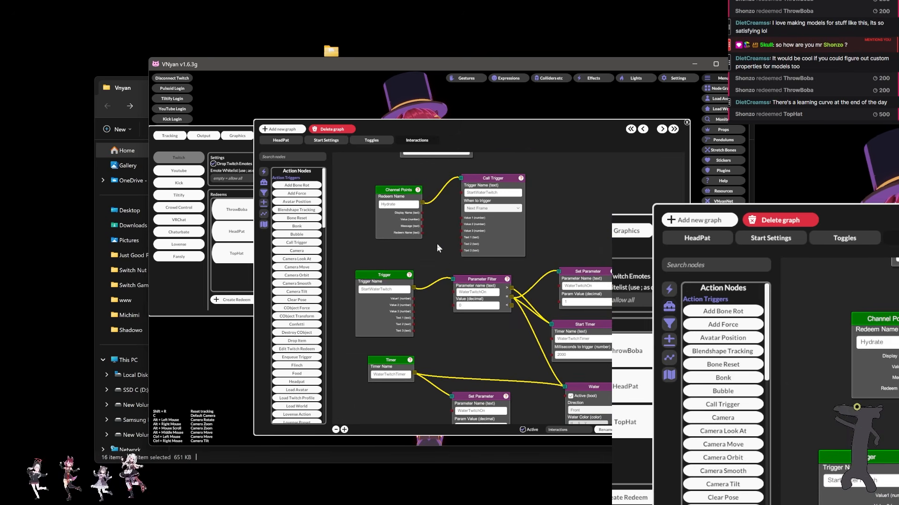
left_click_drag(431, 299, 427, 296)
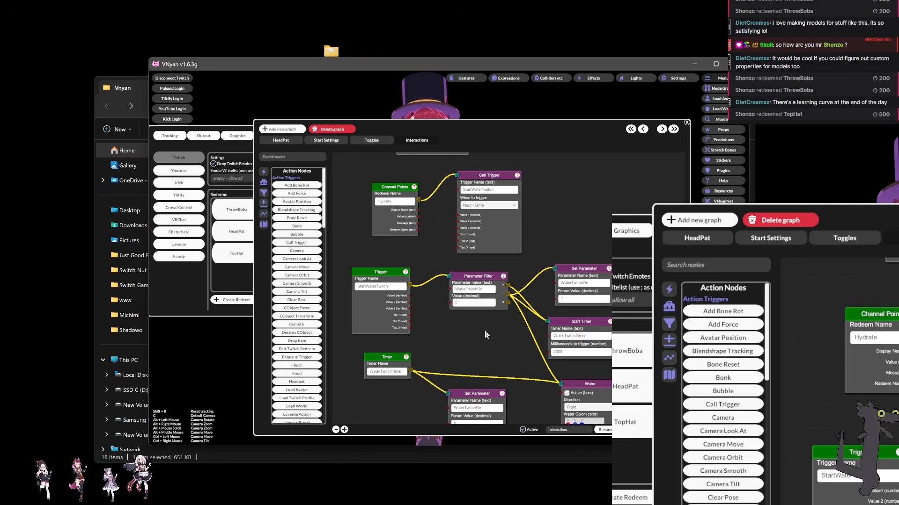
left_click_drag(496, 343, 495, 336)
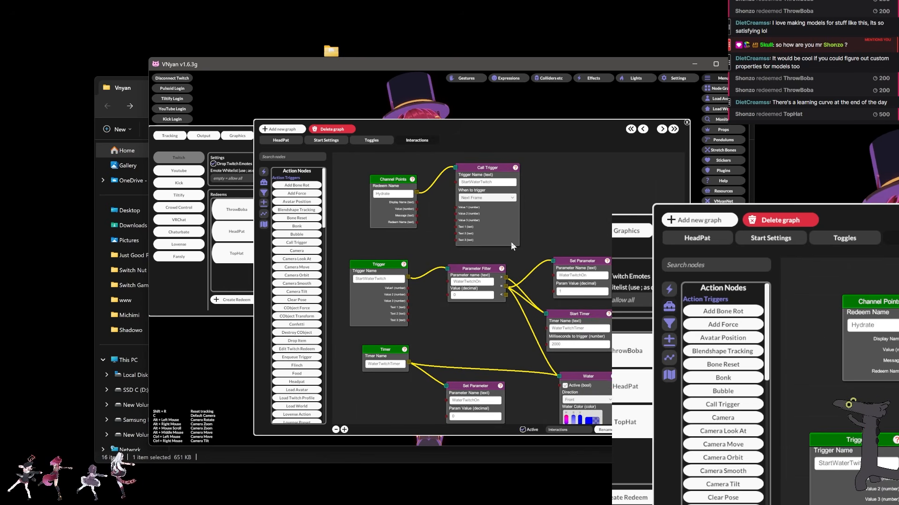
left_click_drag(551, 226, 549, 242)
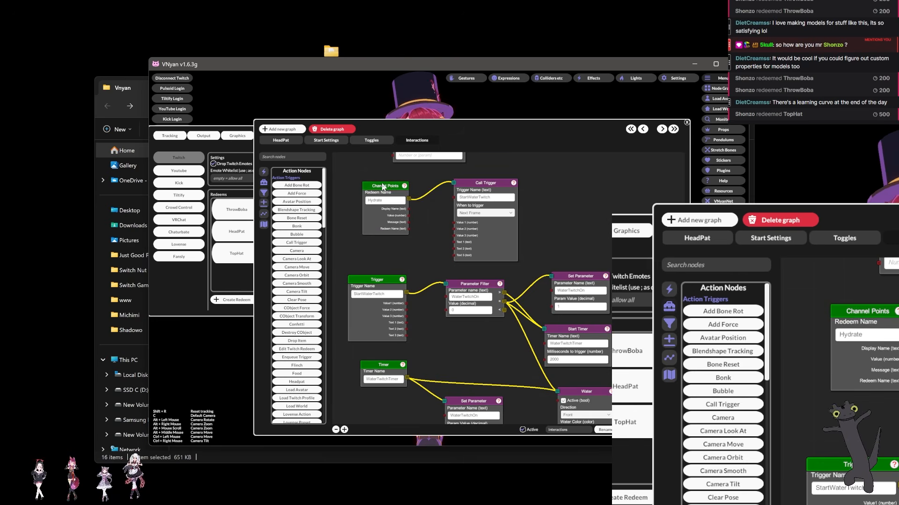
left_click_drag(383, 186, 386, 192)
left_click_drag(485, 181, 482, 179)
left_click_drag(400, 283, 418, 270)
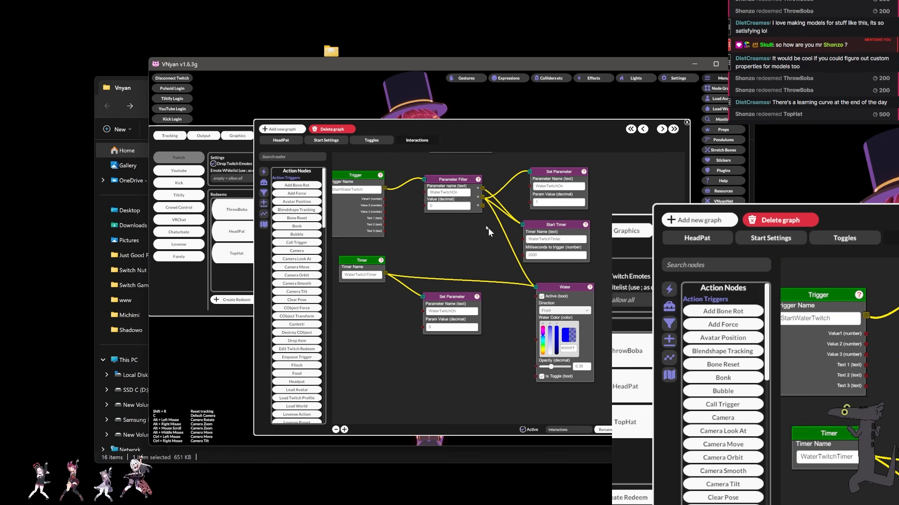
Trace the WaterTwitchOn Parameter Filter outputs to the Set Parameter and Start Timer nodes in the water chain
left_click_drag(442, 222, 442, 279)
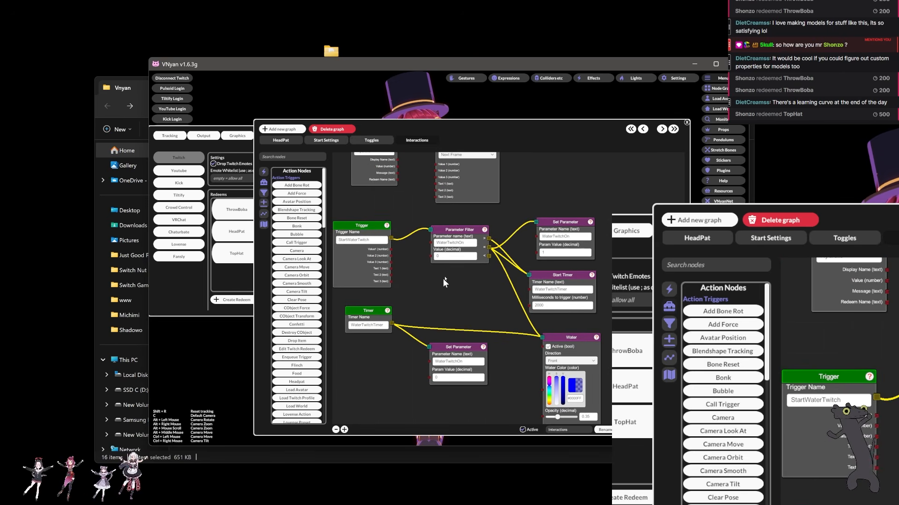
left_click_drag(479, 313, 463, 292)
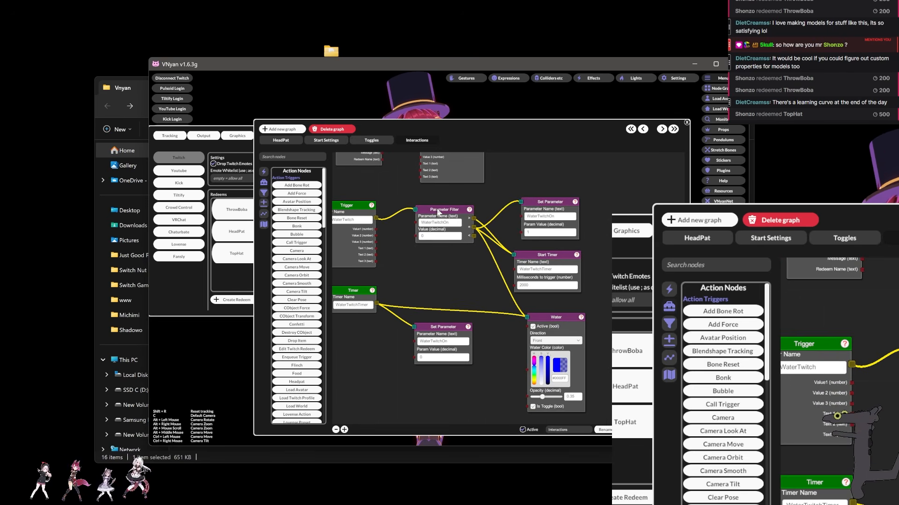
left_click_drag(437, 210, 435, 212)
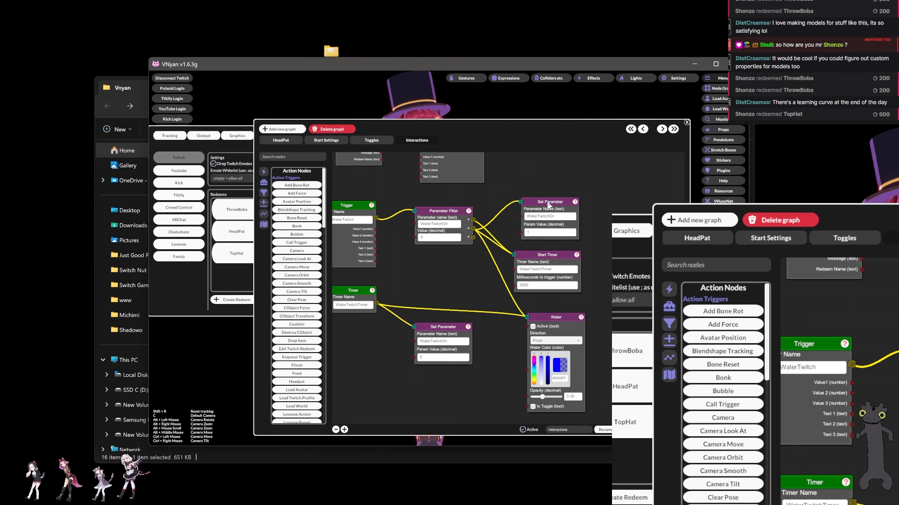
mouse_move(549, 205)
left_mouse_down()
mouse_move(533, 203)
mouse_move(544, 206)
left_mouse_up()
left_click_drag(509, 284, 511, 253)
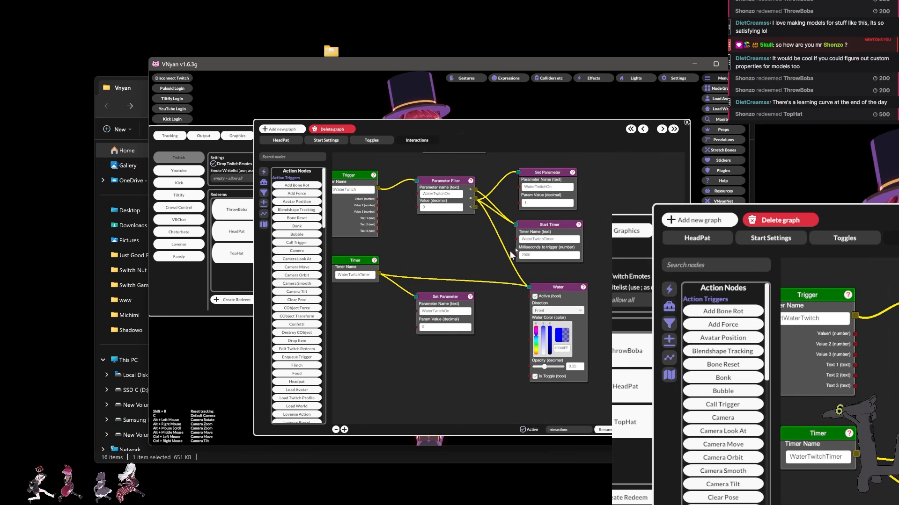
left_click_drag(549, 225, 546, 220)
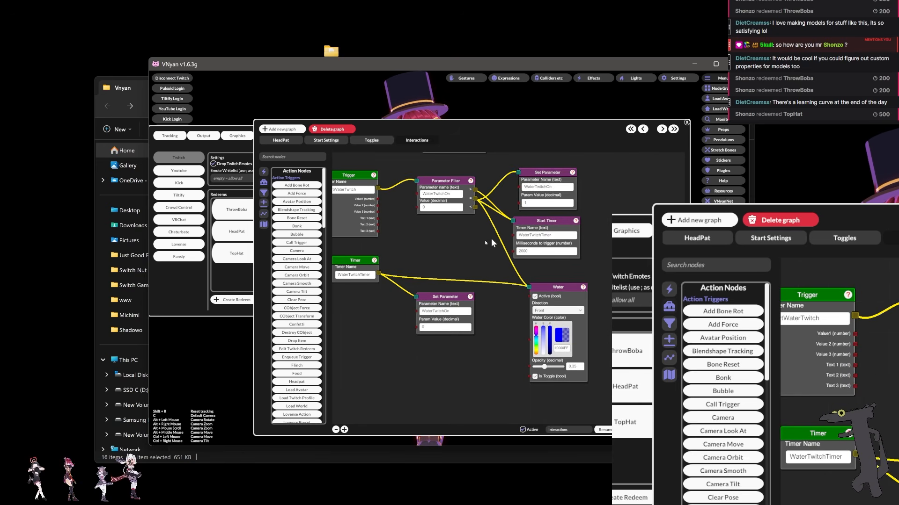
Follow the WaterTwitchTimer Timer node to the Water node and the Set Parameter node that resets WaterTwitchOn to 0
left_click_drag(397, 264, 422, 262)
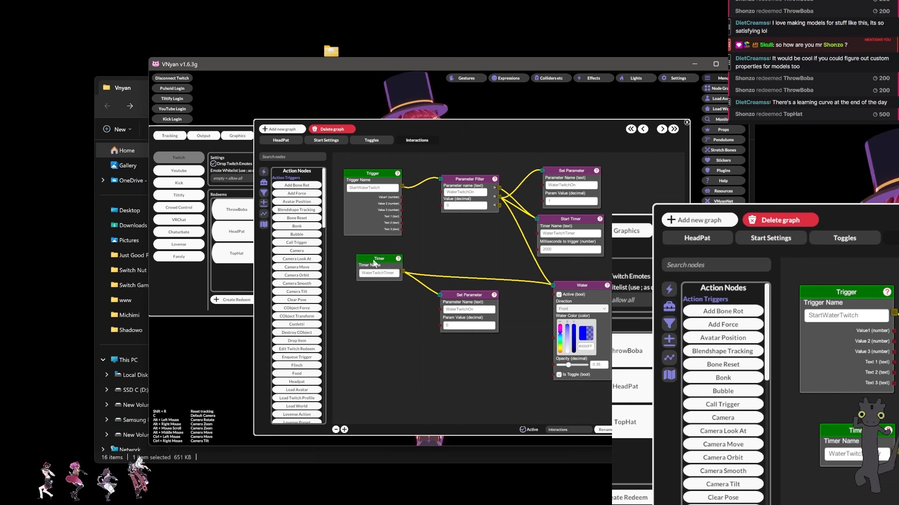
left_click_drag(371, 263, 370, 259)
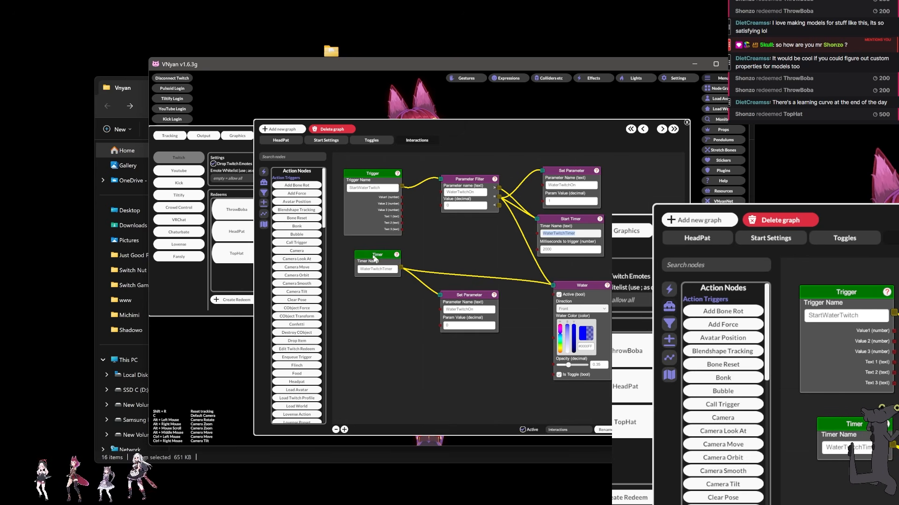
left_click_drag(374, 258, 373, 254)
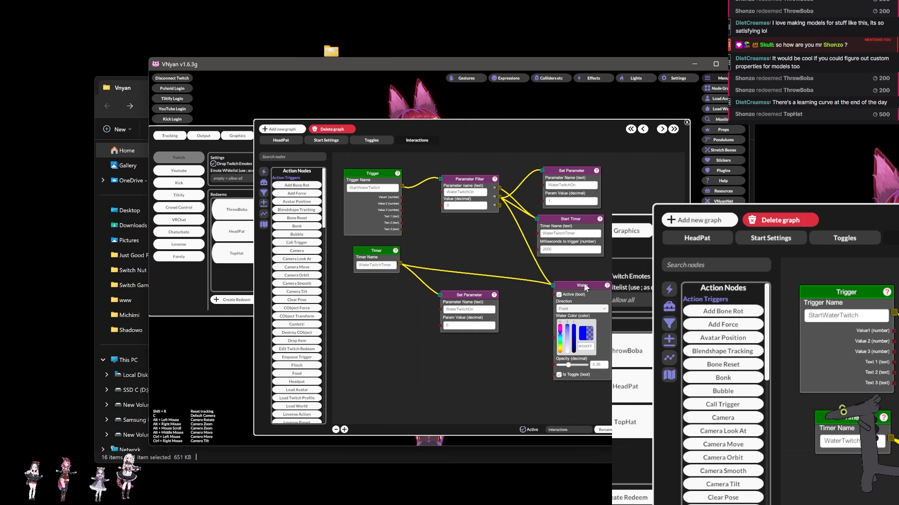
left_click_drag(584, 283, 581, 276)
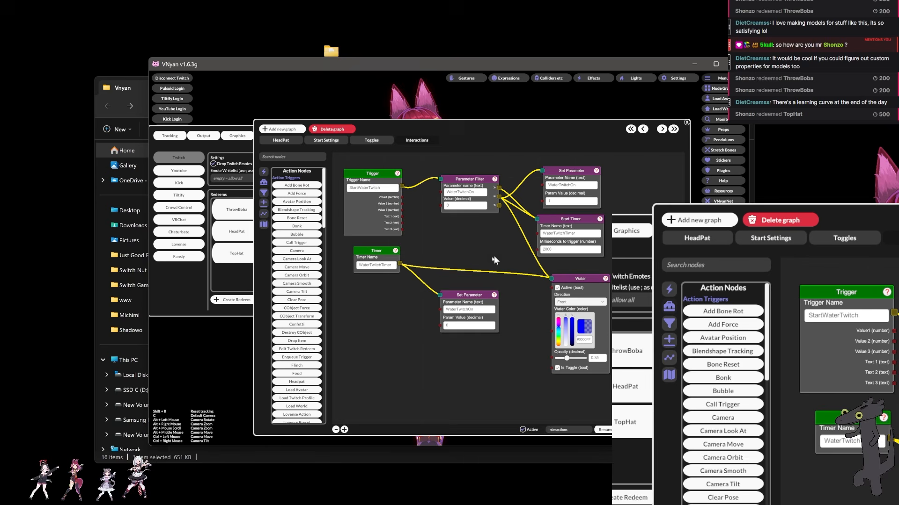
left_click_drag(464, 300, 469, 294)
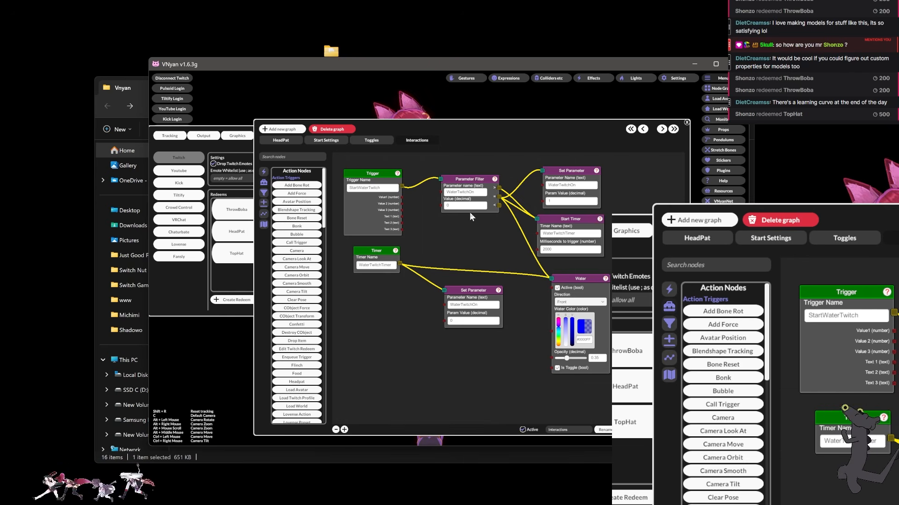
Review the WaterTwitchOn Parameter Filter again and its place between the StartWaterTwitch trigger and the nodes it feeds
left_click_drag(478, 248, 465, 262)
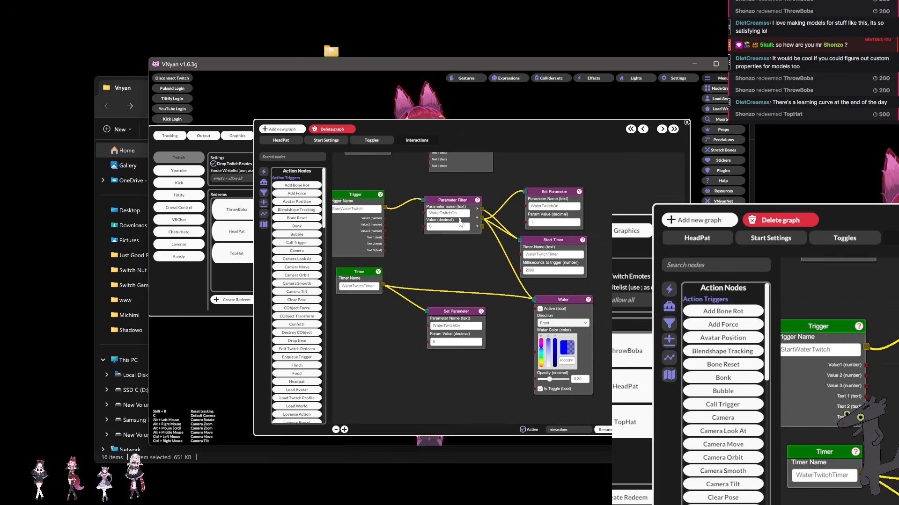
left_click_drag(450, 203, 446, 203)
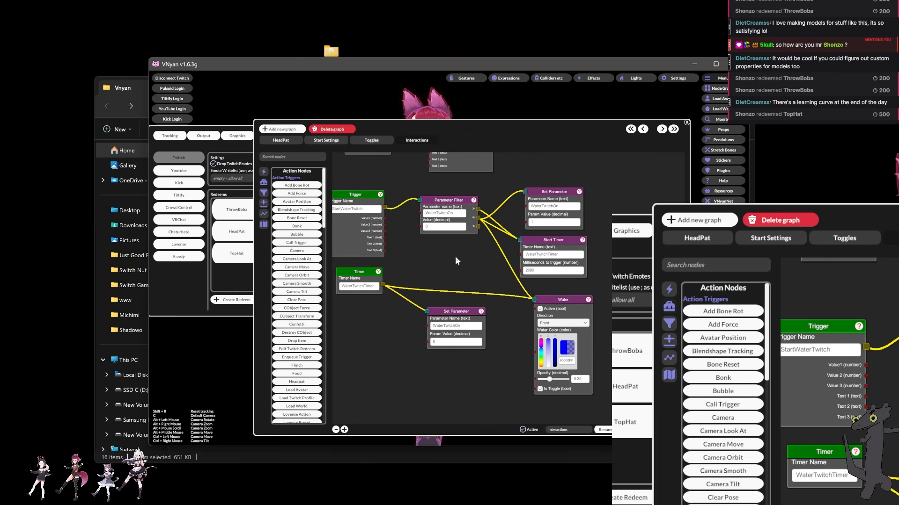
left_click_drag(438, 266, 462, 275)
left_click_drag(476, 216, 484, 218)
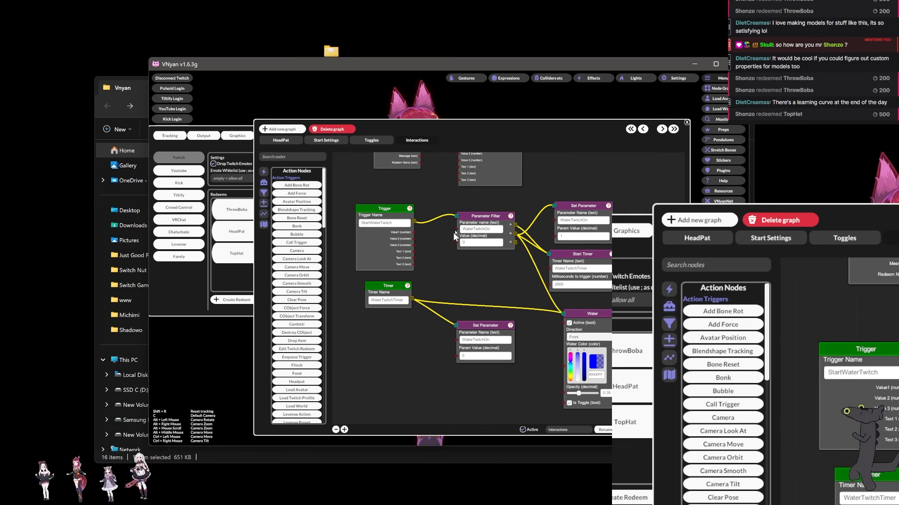
left_click_drag(455, 264, 419, 270)
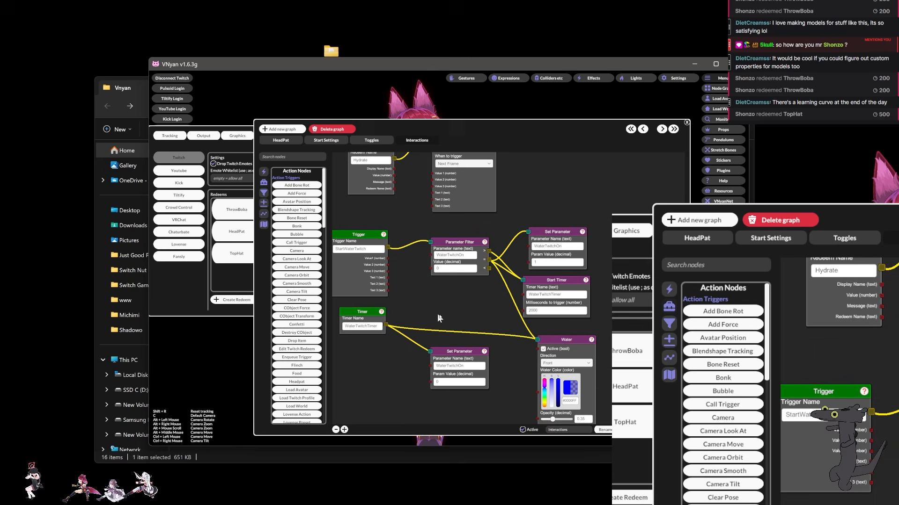
left_click_drag(438, 319, 444, 277)
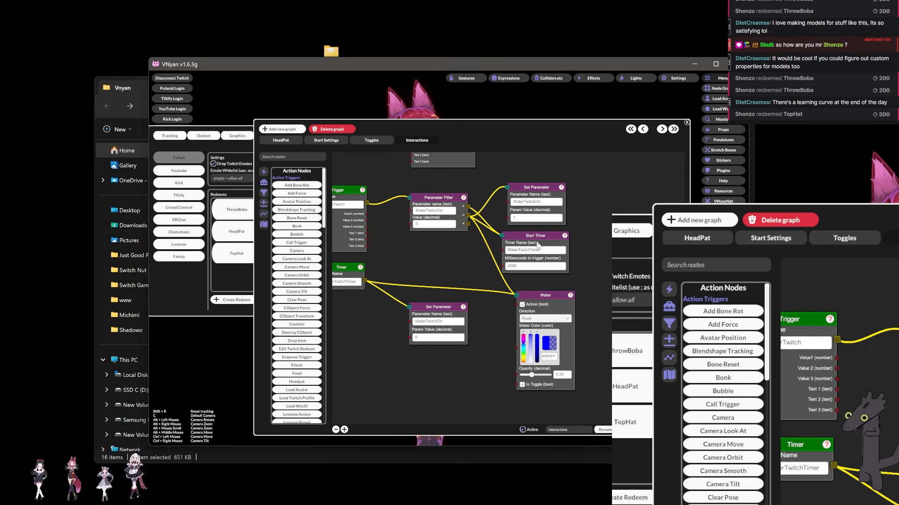
Line up the Water node closely beneath the Start Timer node in the WaterTwitch chain
left_click_drag(531, 237, 537, 239)
left_click_drag(535, 291, 521, 291)
left_click_drag(521, 243, 518, 241)
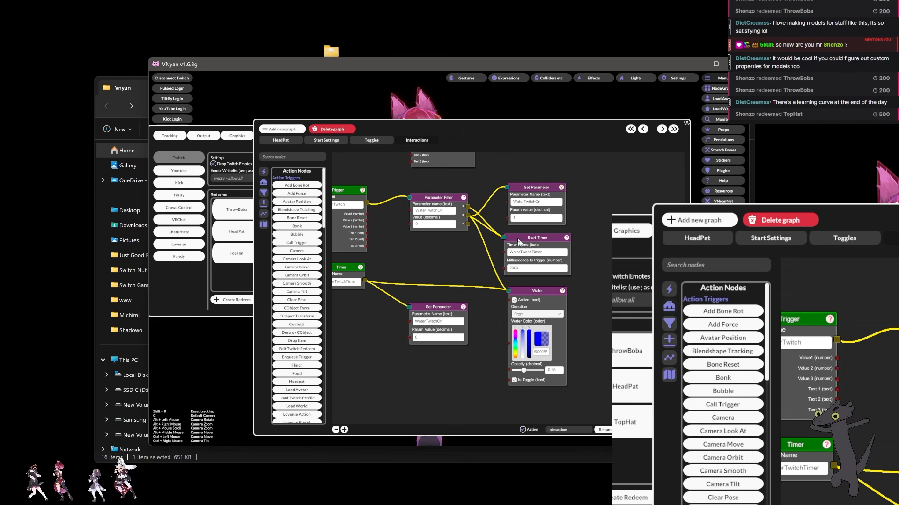
left_click_drag(522, 291, 522, 288)
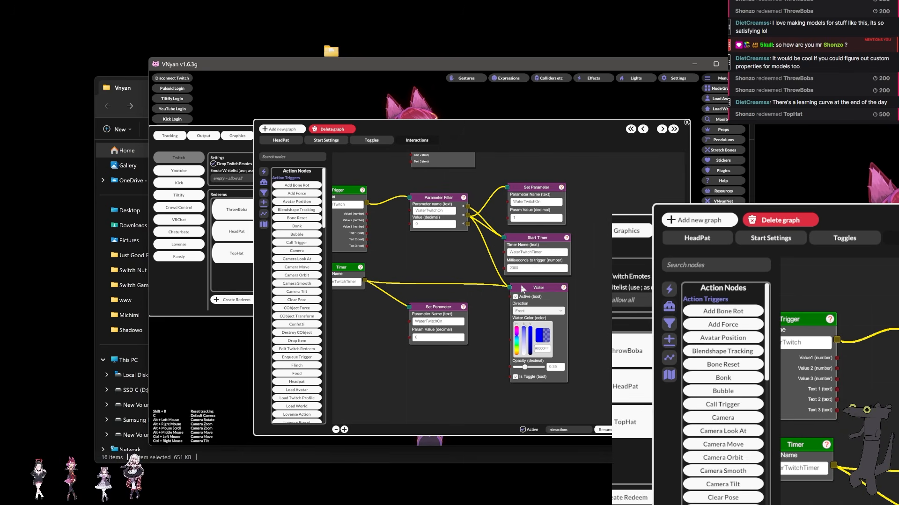
left_click_drag(516, 238, 515, 237)
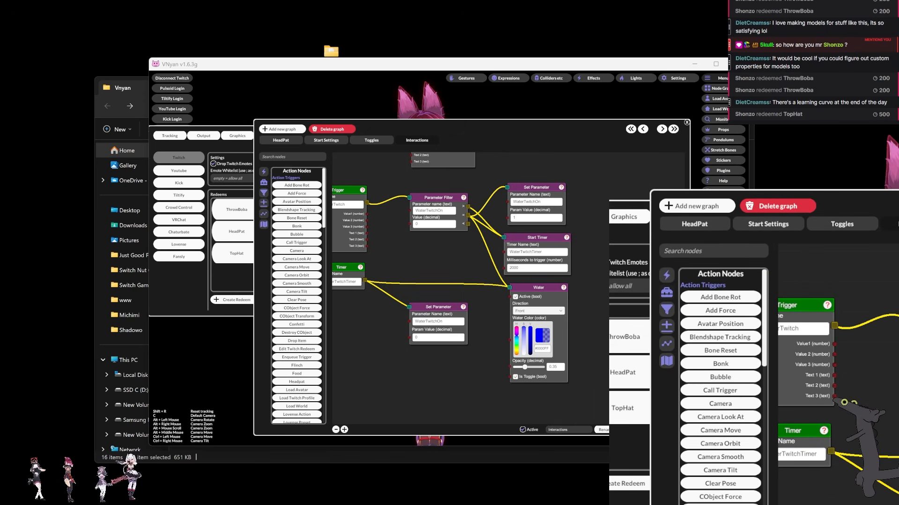
Reposition the graph window slightly and survey the throw item, confetti and channel point groups in the Interactions graph
mouse_move(437, 123)
left_mouse_down()
mouse_move(411, 157)
mouse_move(437, 108)
mouse_move(403, 126)
mouse_move(480, 123)
mouse_move(446, 114)
left_mouse_up()
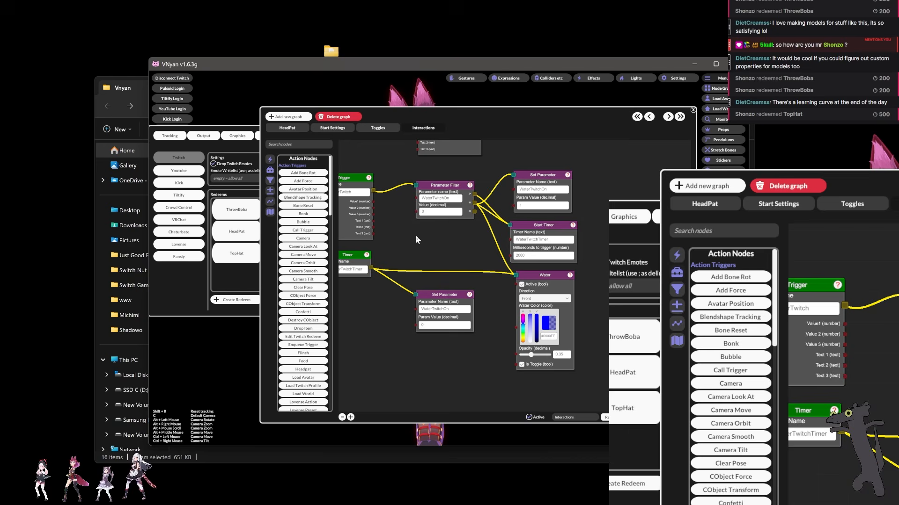
left_click_drag(414, 235, 437, 247)
scroll(457, 281, "down", 6)
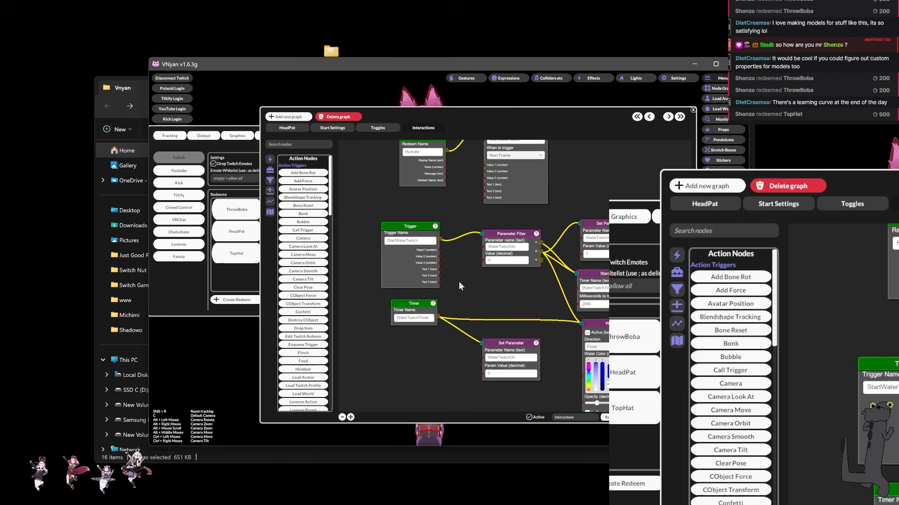
scroll(453, 270, "up", 5)
left_click_drag(426, 249, 525, 253)
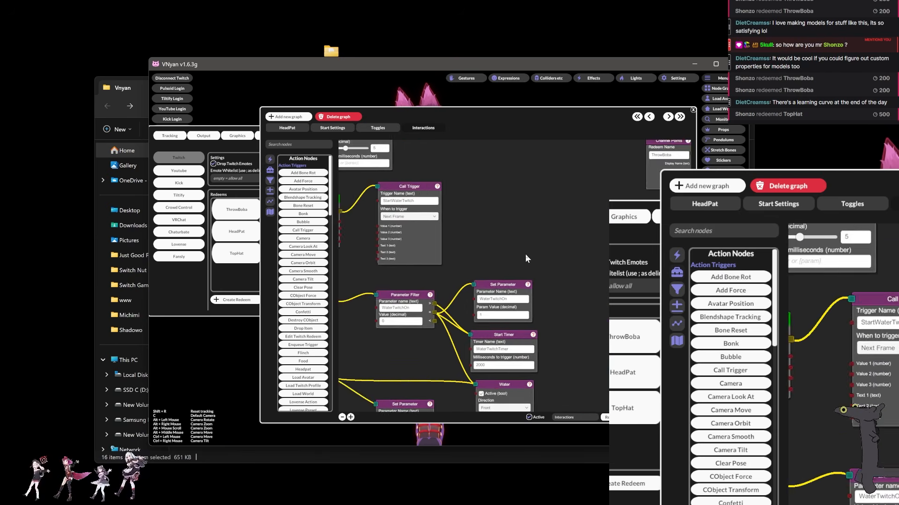
scroll(525, 254, "down", 2)
left_click_drag(561, 150, 530, 244)
left_click_drag(537, 195, 514, 317)
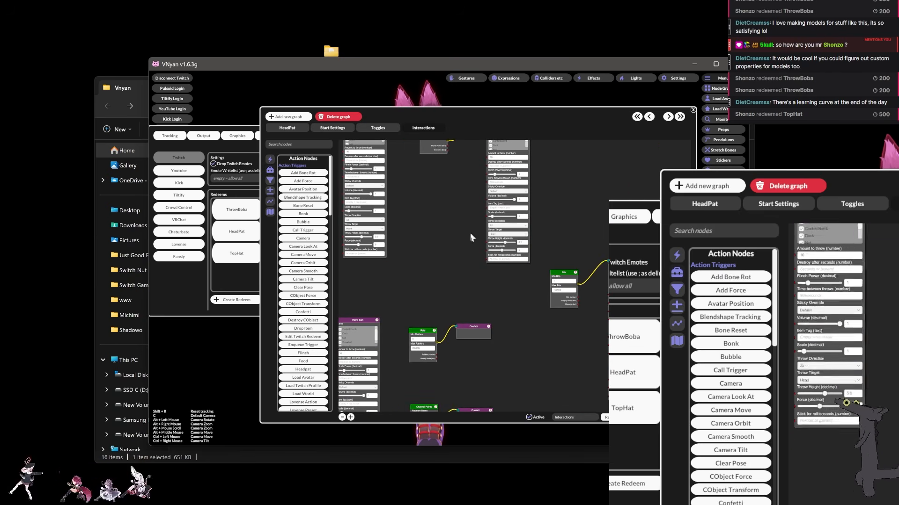
mouse_move(468, 194)
left_mouse_down()
mouse_move(482, 325)
mouse_move(464, 295)
mouse_move(459, 144)
left_mouse_up()
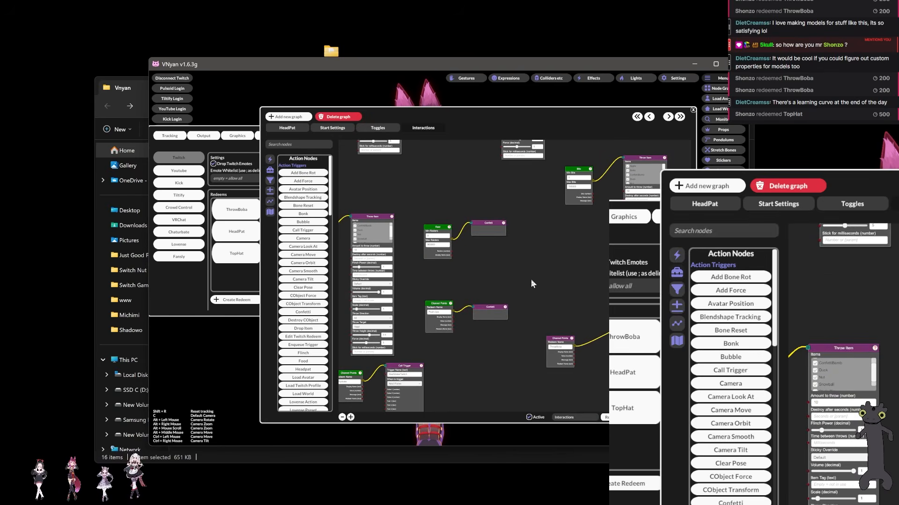
left_click_drag(534, 295, 549, 203)
Switch to the Toggles graph and survey the TopHat chain and the column of Hotkey and Blendshape pairs
left_click(386, 126)
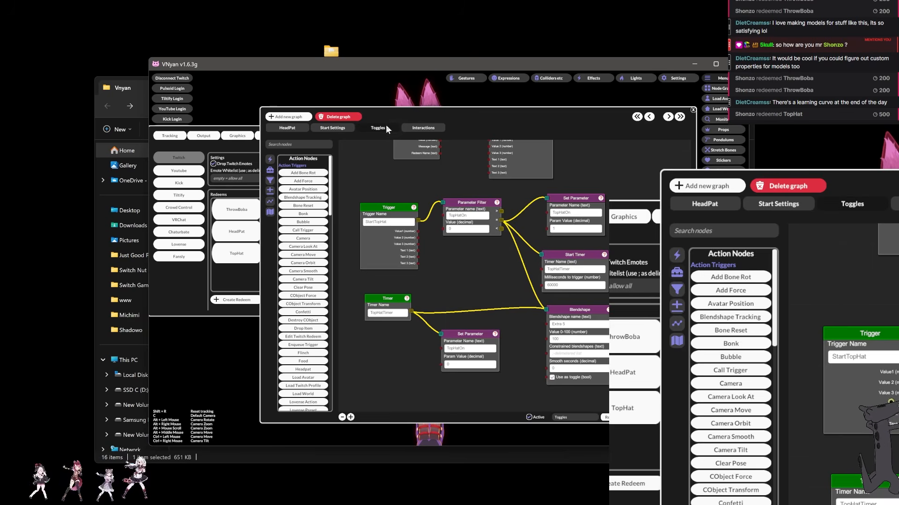
left_click_drag(445, 187, 485, 122)
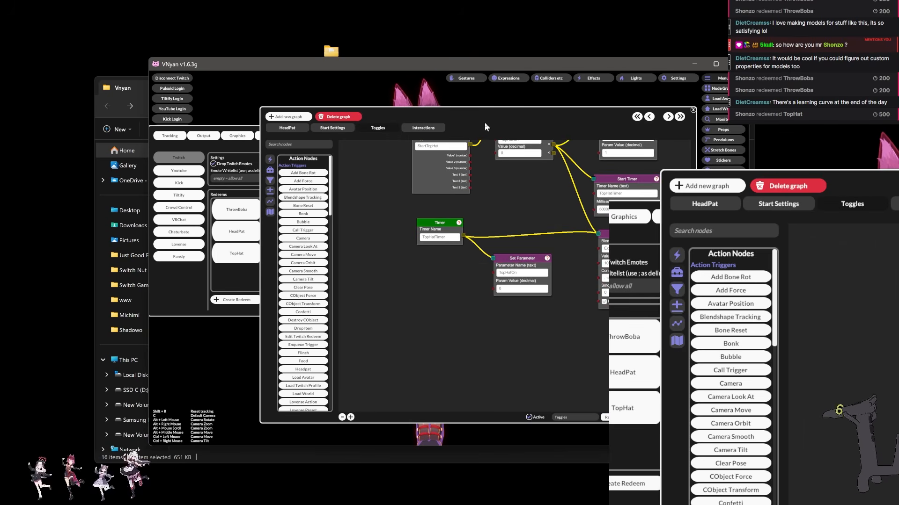
scroll(383, 227, "down", 5)
left_click_drag(510, 227, 487, 351)
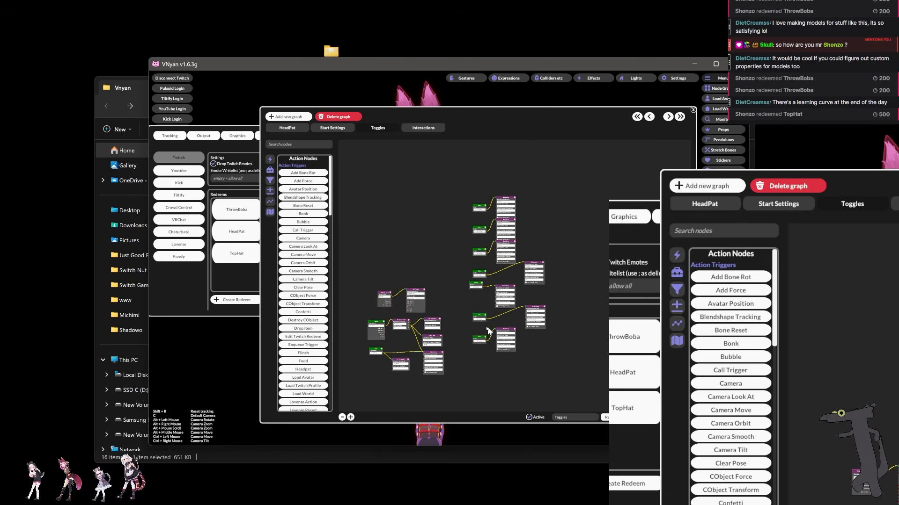
scroll(477, 325, "up", 5)
left_click_drag(455, 252, 383, 309)
scroll(389, 304, "down", 5)
left_click_drag(464, 240, 505, 285)
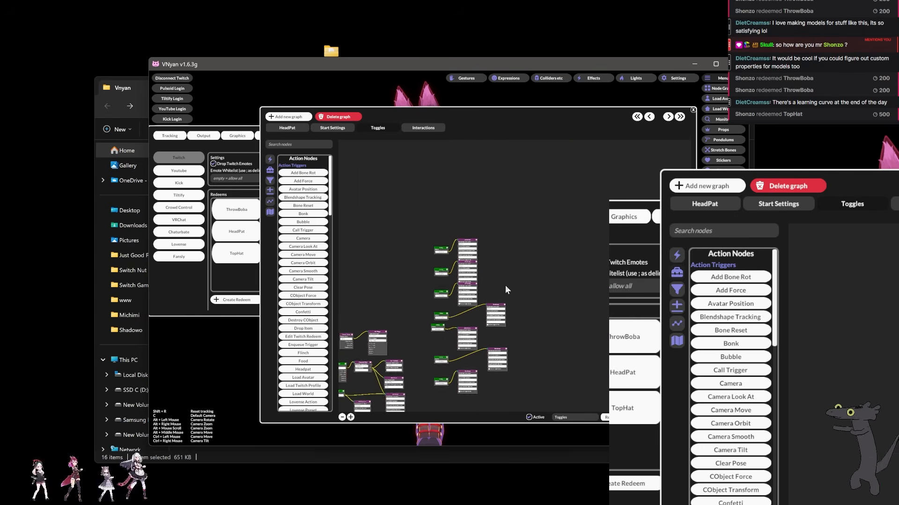
scroll(505, 285, "up", 5)
left_click_drag(426, 244, 480, 249)
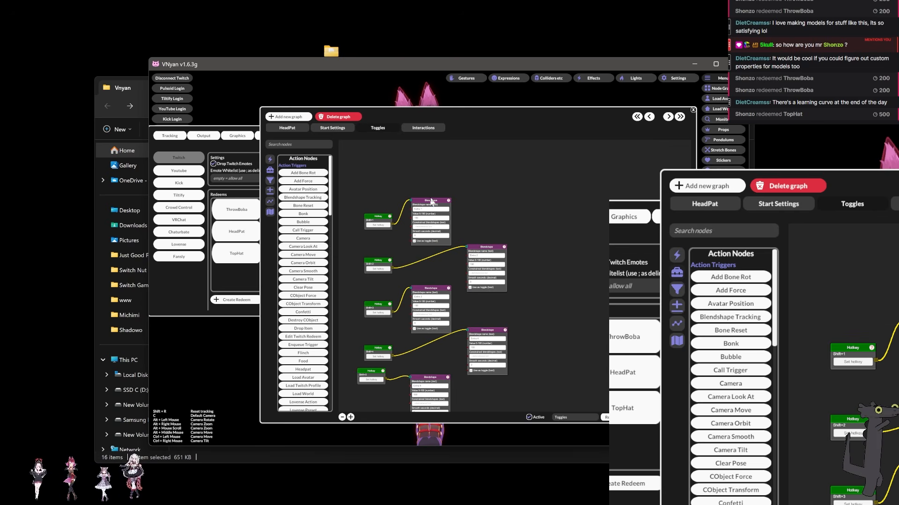
Align the Shift+5 Hotkey node with the other Hotkey nodes, between Shift+4 and Shift+6
left_click_drag(431, 199, 429, 197)
left_click_drag(441, 283, 452, 225)
scroll(422, 247, "up", 4)
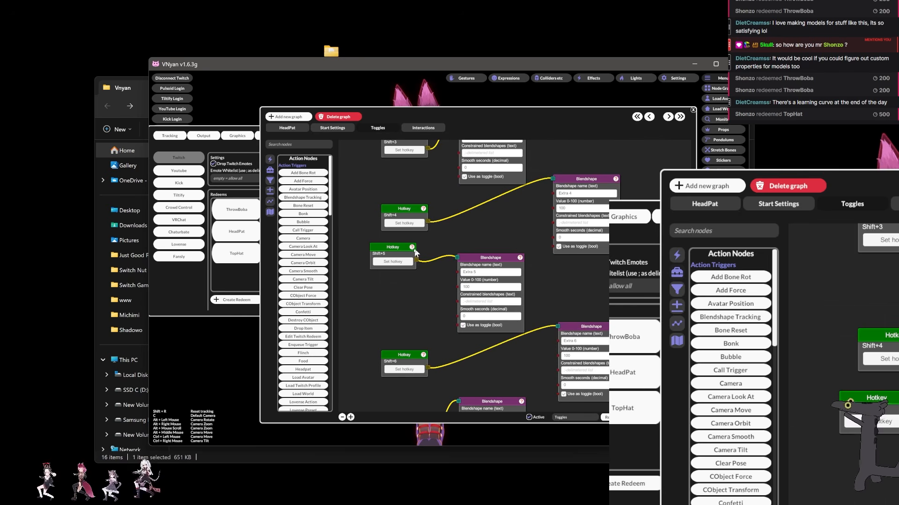
left_click_drag(391, 249, 403, 270)
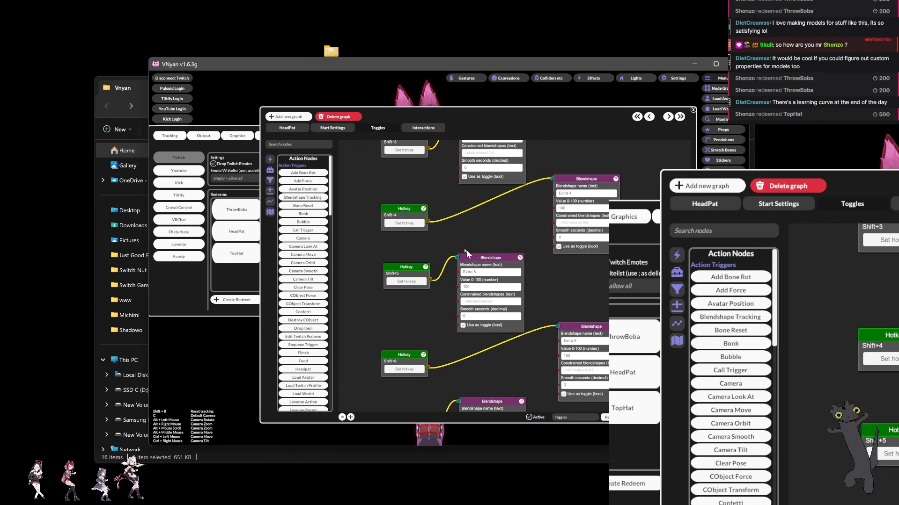
Survey the column of Hotkey and Blendshape pairs in the Toggles graph down to the Shift+6 and Shift+7 pairs
scroll(445, 253, "down", 4)
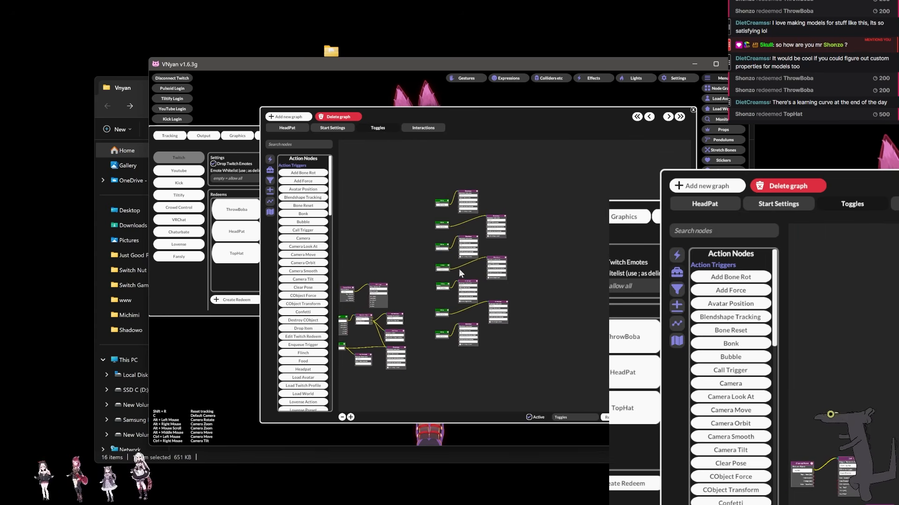
left_click_drag(484, 311, 494, 183)
left_click_drag(388, 268, 518, 291)
scroll(518, 291, "up", 4)
left_click_drag(579, 291, 355, 269)
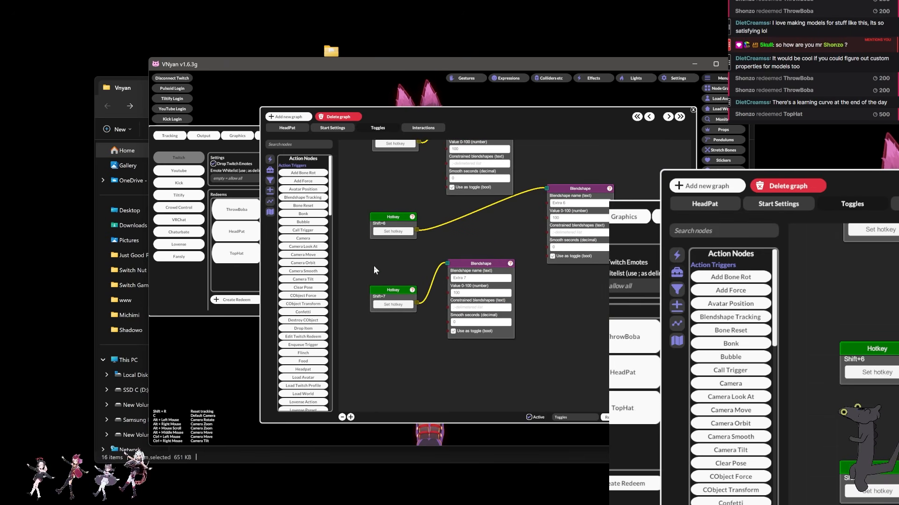
left_click_drag(374, 268, 410, 266)
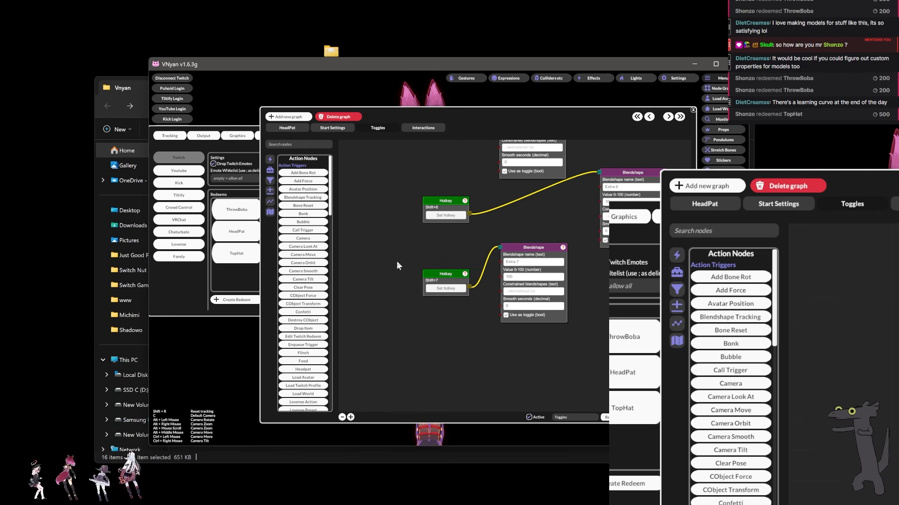
Shift the graph window slightly and examine the TopHat trigger, filter and timer chain beside the hotkey column
left_click_drag(401, 117, 366, 147)
left_click_drag(448, 150, 486, 128)
scroll(472, 282, "down", 5)
scroll(473, 280, "up", 5)
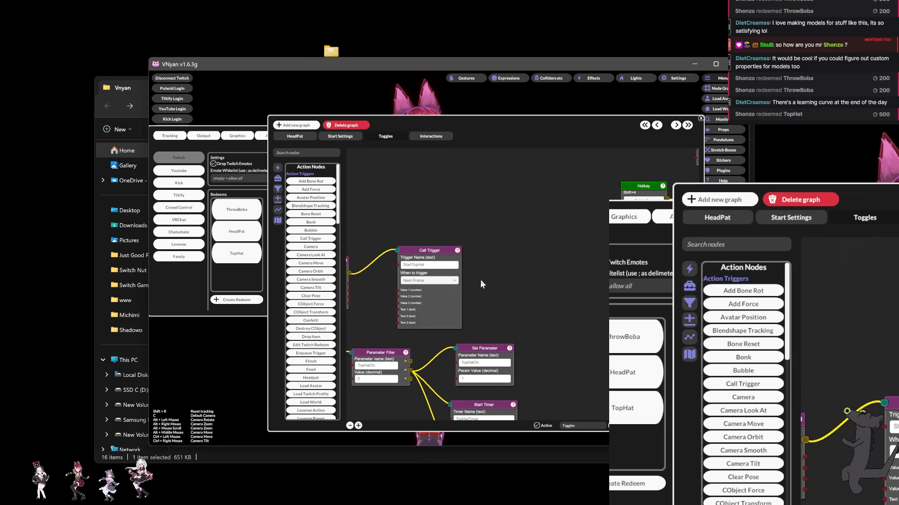
scroll(486, 278, "down", 4)
scroll(501, 269, "up", 3)
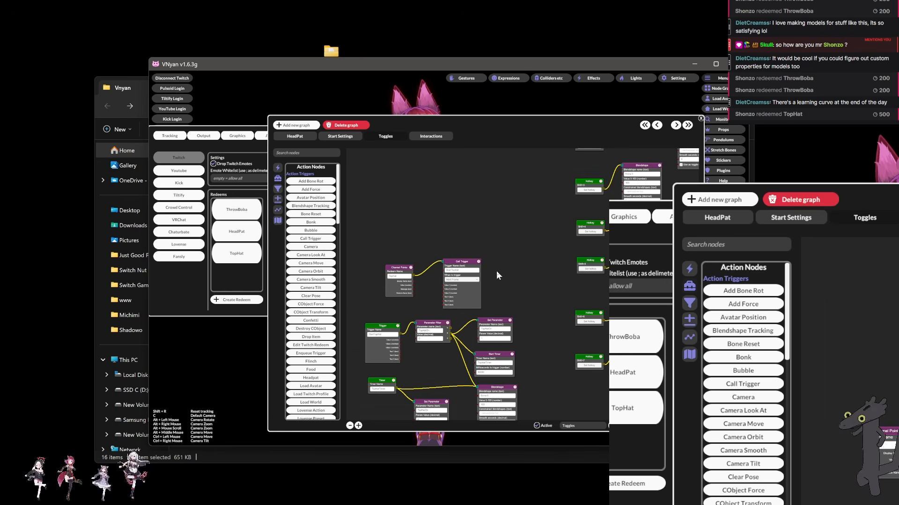
scroll(496, 271, "down", 4)
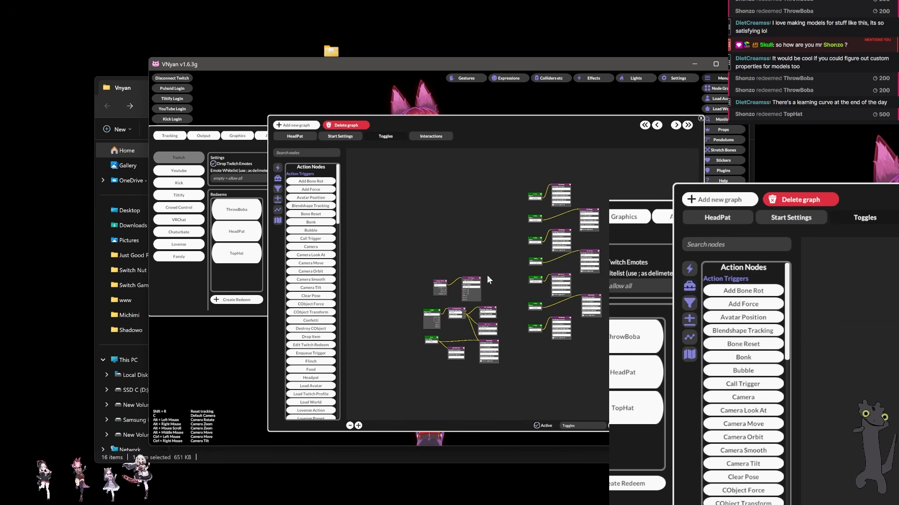
mouse_move(485, 275)
left_mouse_down()
mouse_move(481, 259)
mouse_move(488, 276)
left_mouse_up()
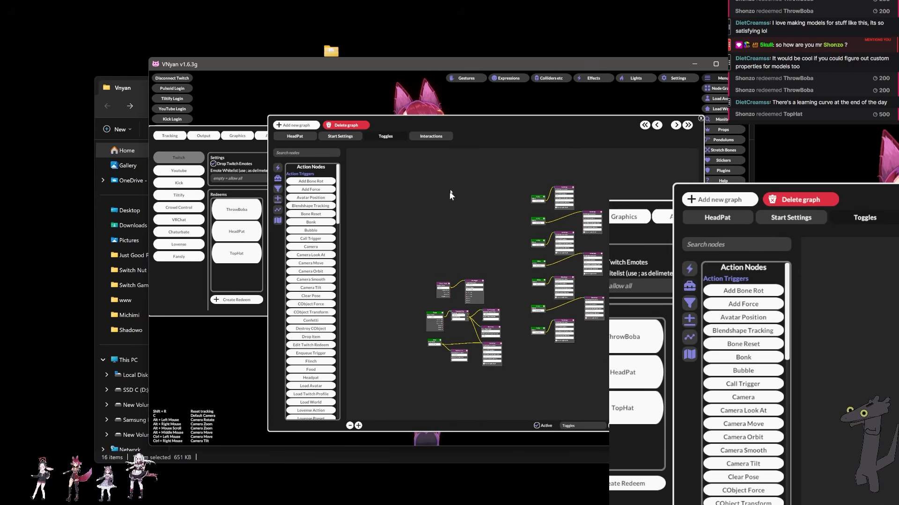
Close the node graph window and the Twitch connection settings window to leave only the avatar in view
left_click_drag(451, 130, 574, 120)
left_click_drag(219, 128, 211, 129)
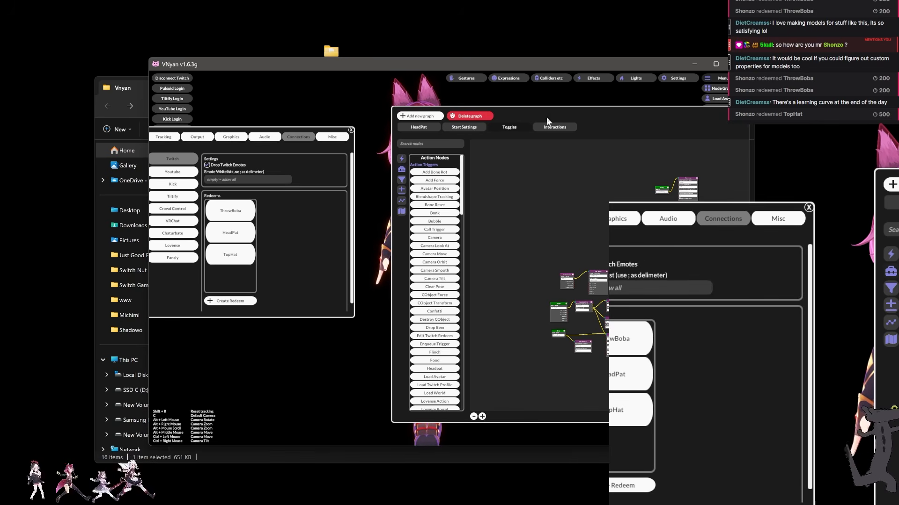
left_click_drag(544, 115, 483, 115)
left_click_drag(754, 125, 670, 123)
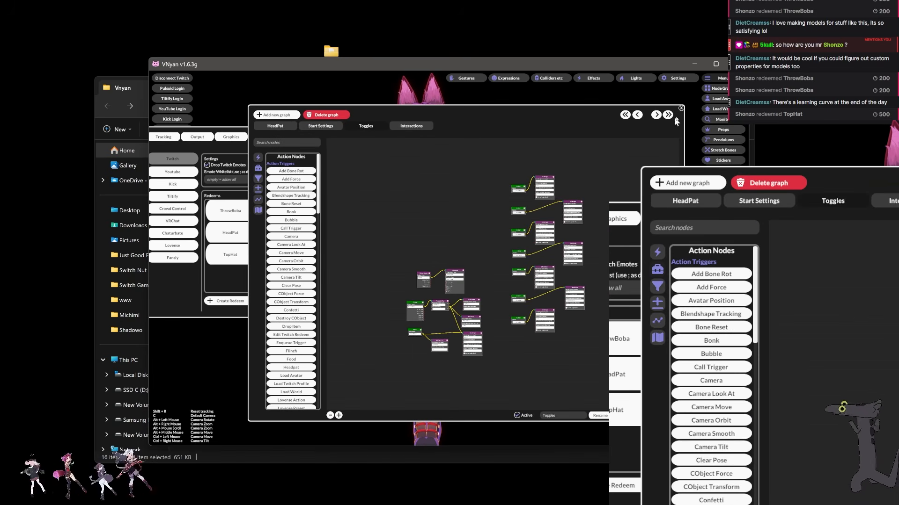
left_click(681, 108)
left_click(358, 130)
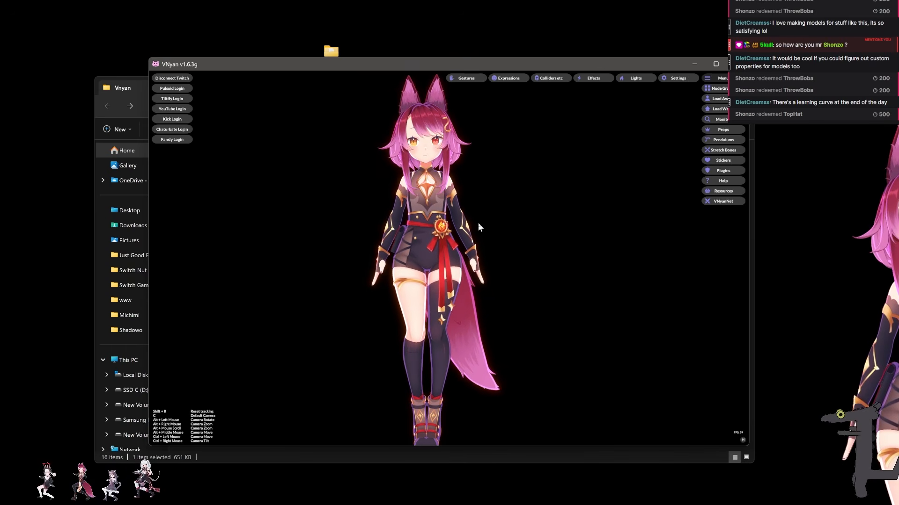
Restore the default camera view and move the VNyan window up off this screen
key("c")
left_click_drag(358, 65, 359, 0)
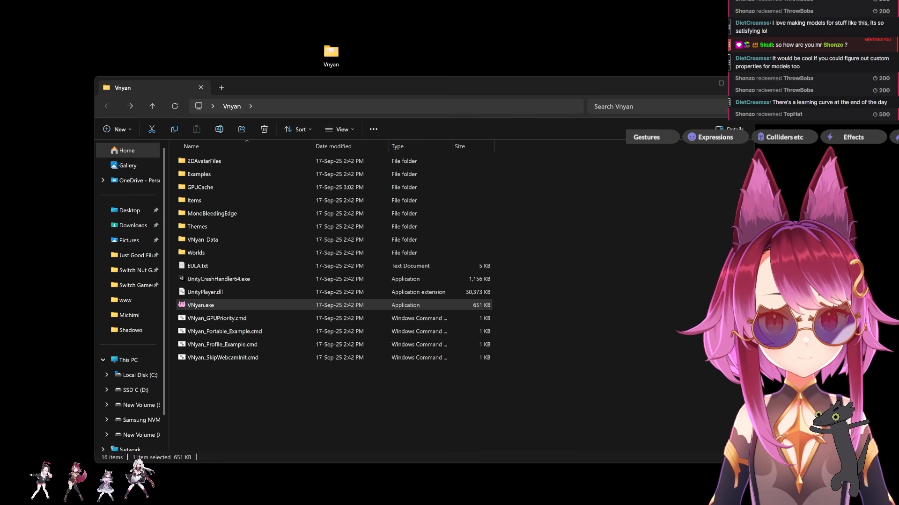
left_click_drag(723, 174, 891, 169)
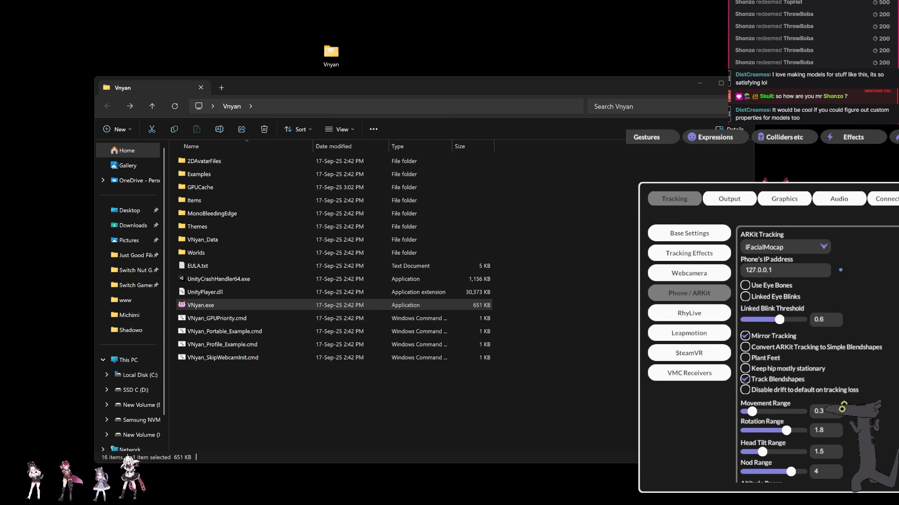
Check the Misc settings, return to Tracking and turn on Use Arm Sway in Tracking Effects
left_click(898, 199)
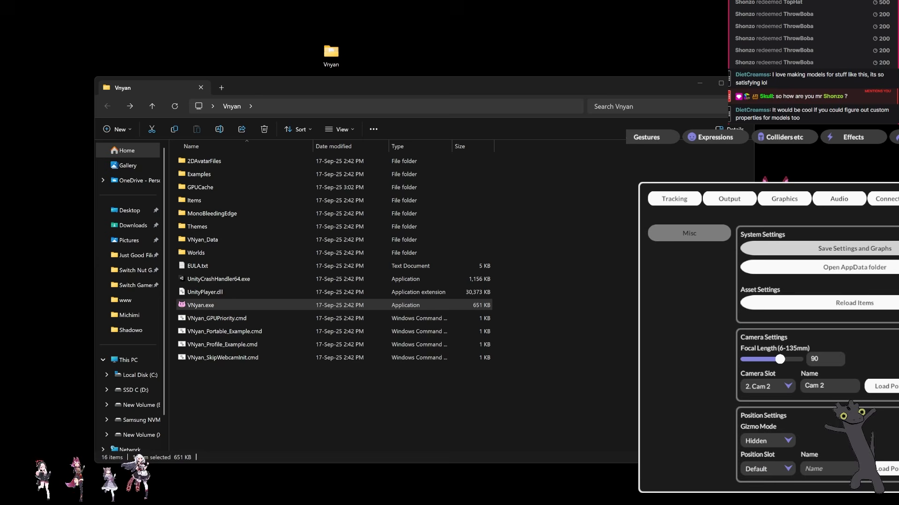
left_click(675, 199)
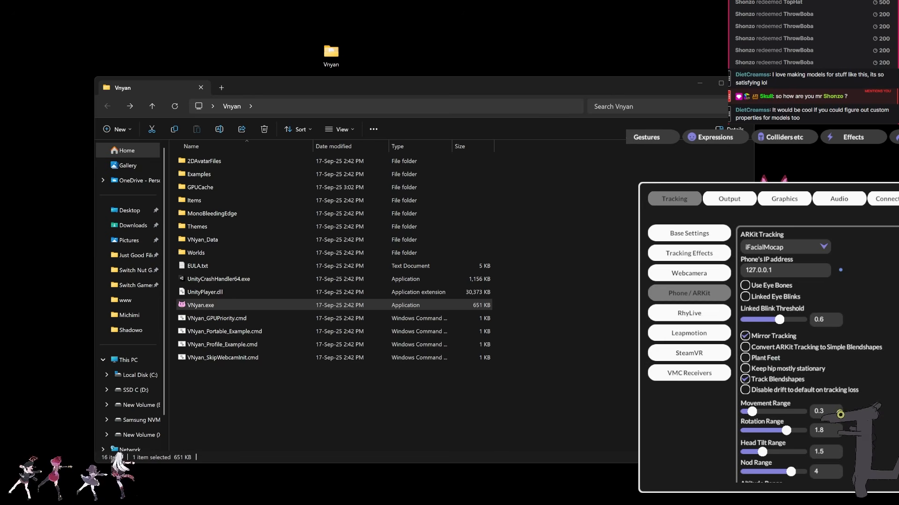
left_click_drag(655, 213, 897, 203)
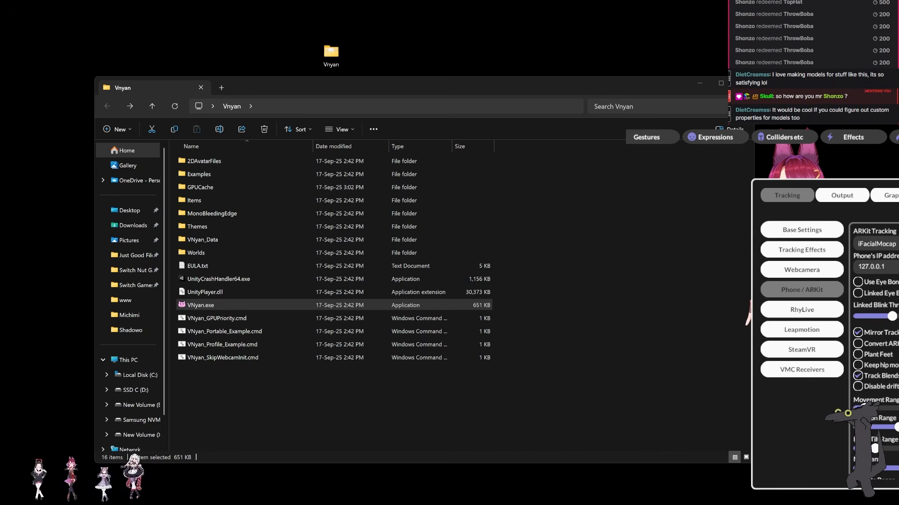
left_click(802, 250)
scroll(874, 349, "down", 2)
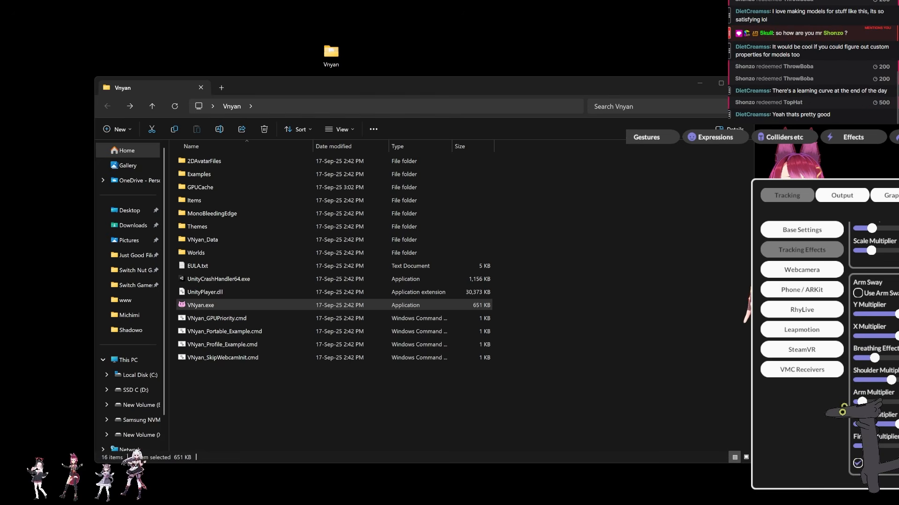
Bring the VNyan window back onto the main screen and place the settings window beside the avatar
left_click_drag(795, 211, 893, 241)
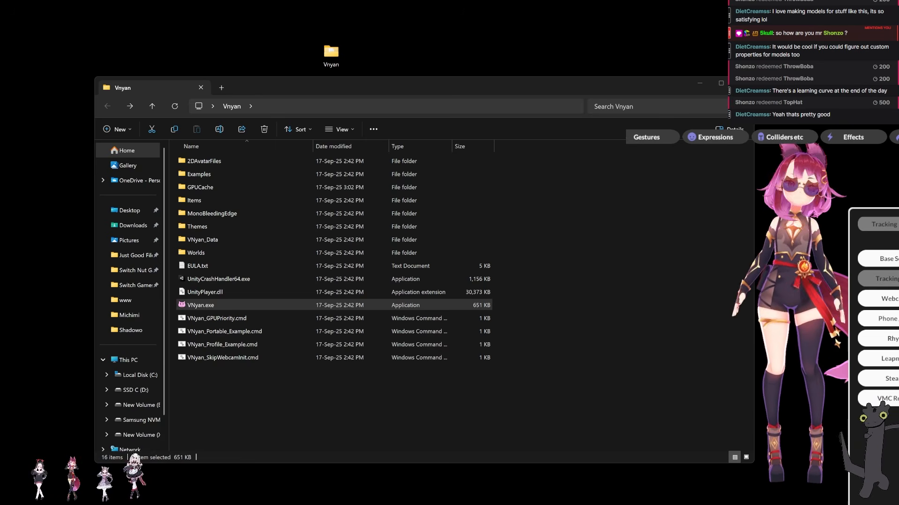
left_click(888, 319)
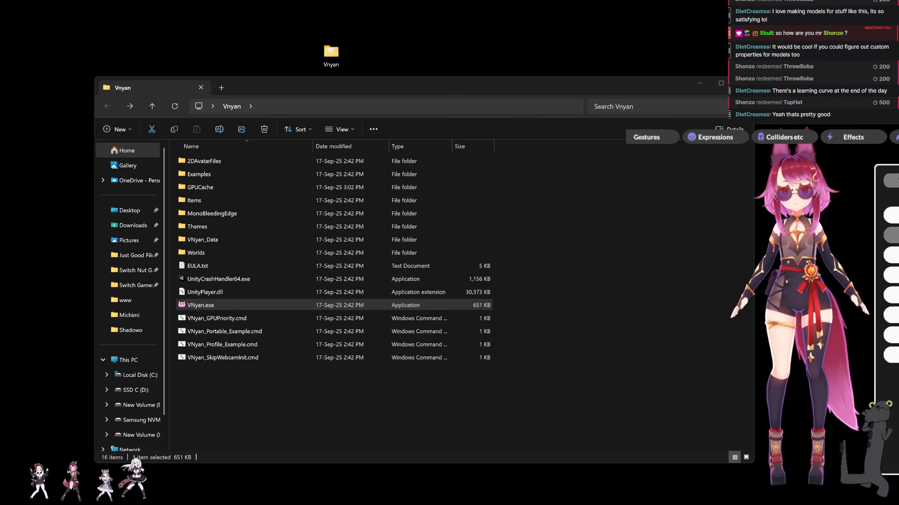
left_click_drag(897, 225, 540, 56)
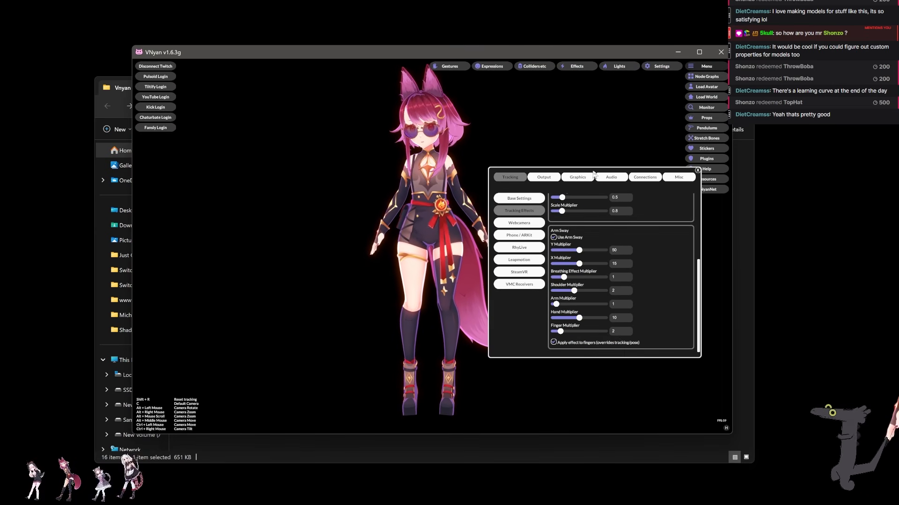
left_click_drag(593, 174, 606, 188)
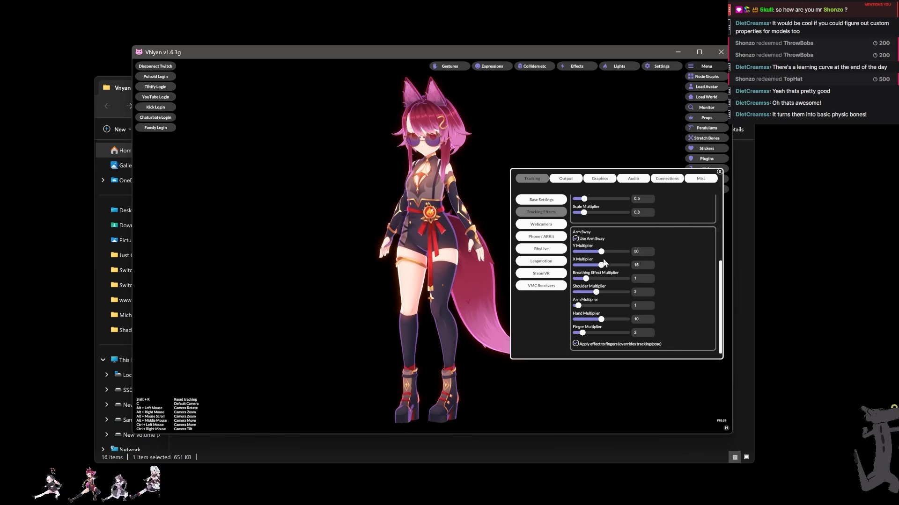
Try the arm sway Y Multiplier at about 92 and at its minimum, setting it back to 50 after each
left_click_drag(602, 253, 606, 254)
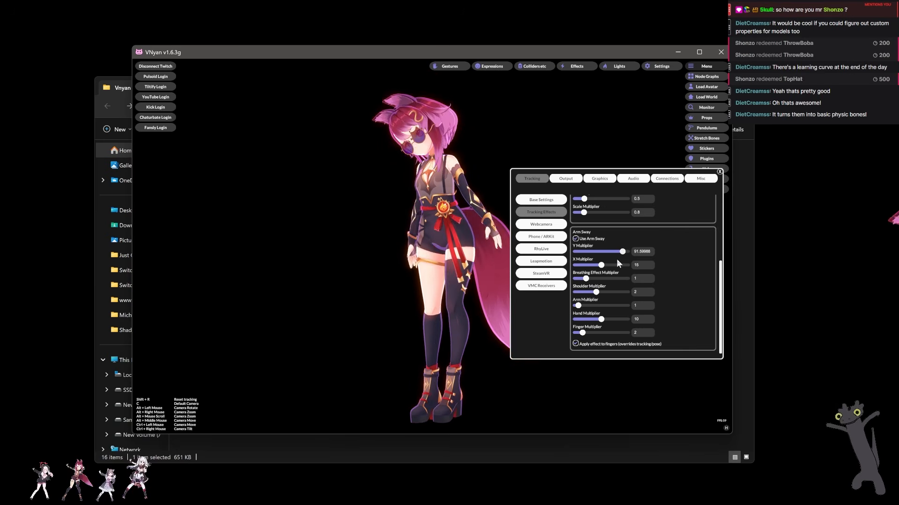
left_click(650, 252)
type("50")
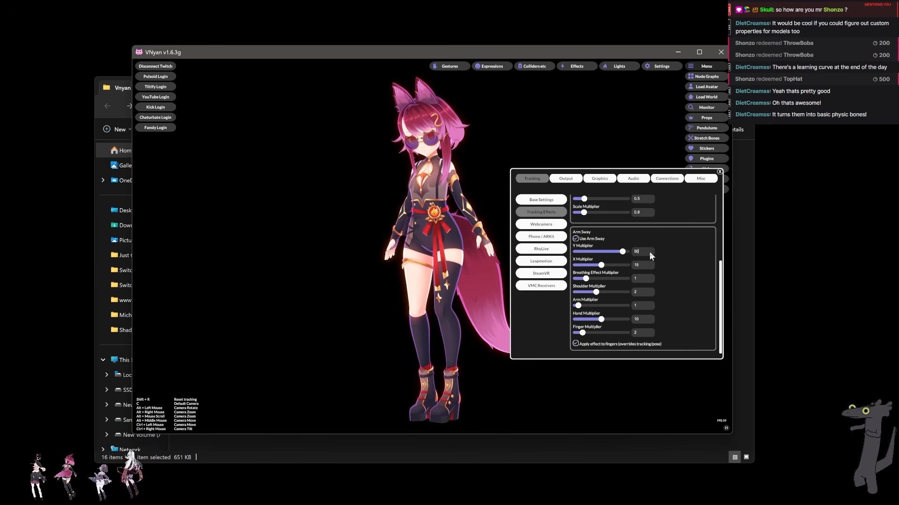
key("Return")
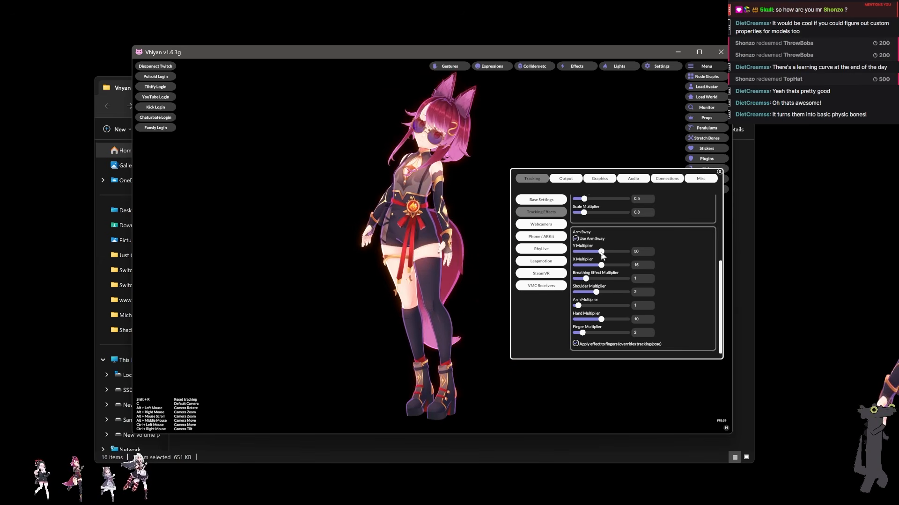
left_click_drag(601, 252, 572, 253)
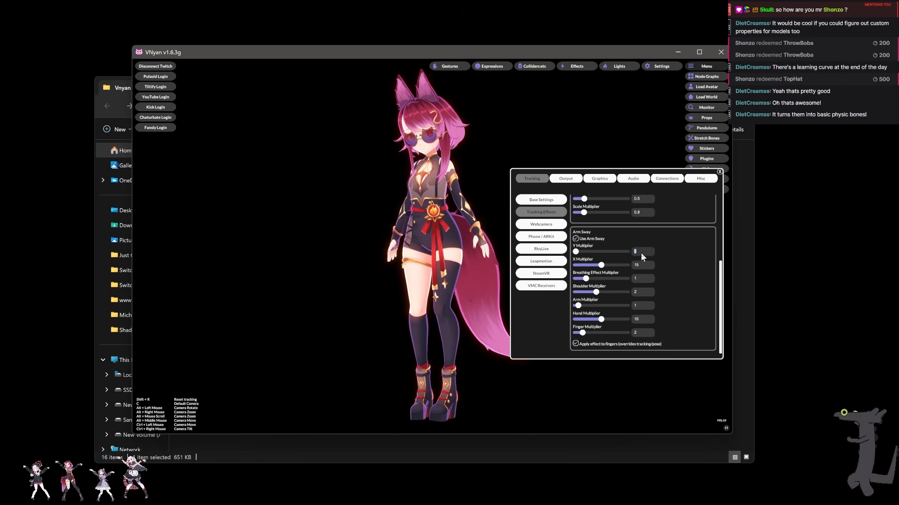
type("50")
key("Return")
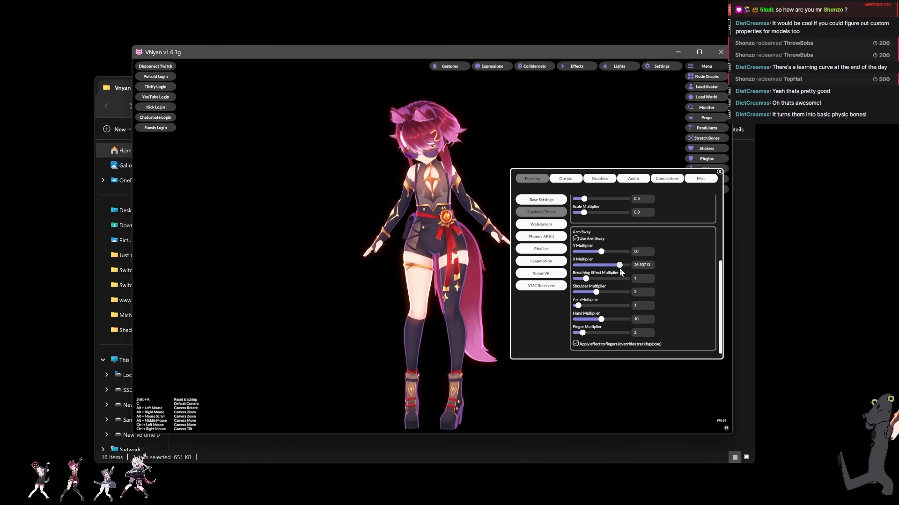
Try a higher arm sway X Multiplier and set it back to 15, keeping the Breathing Effect Multiplier at 1
type("15")
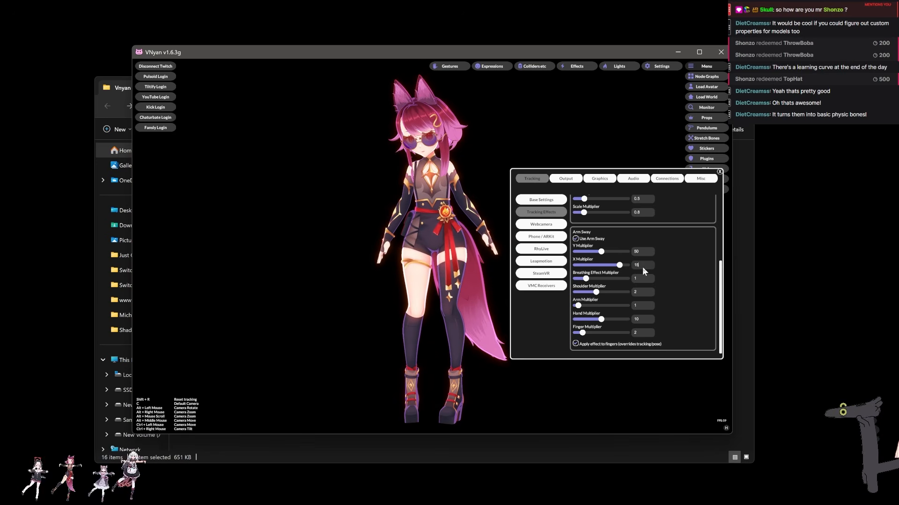
key("Return")
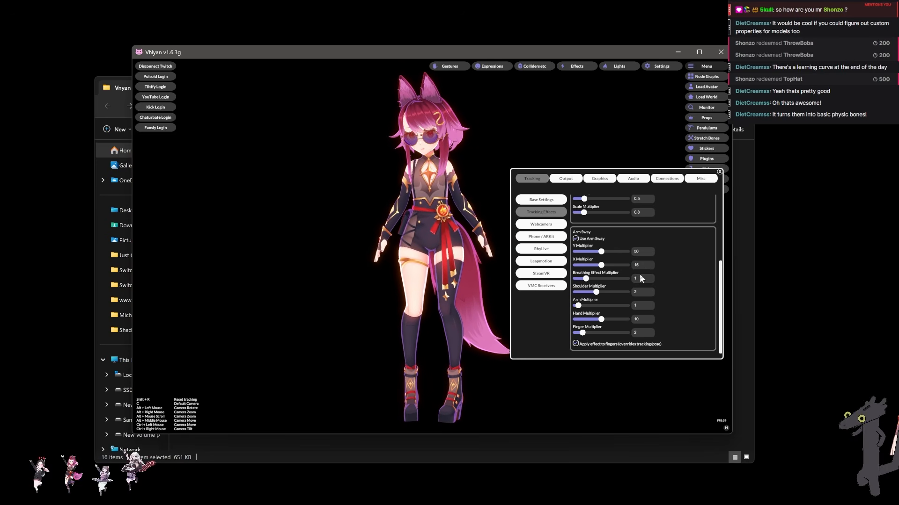
left_click(643, 278)
key("Return")
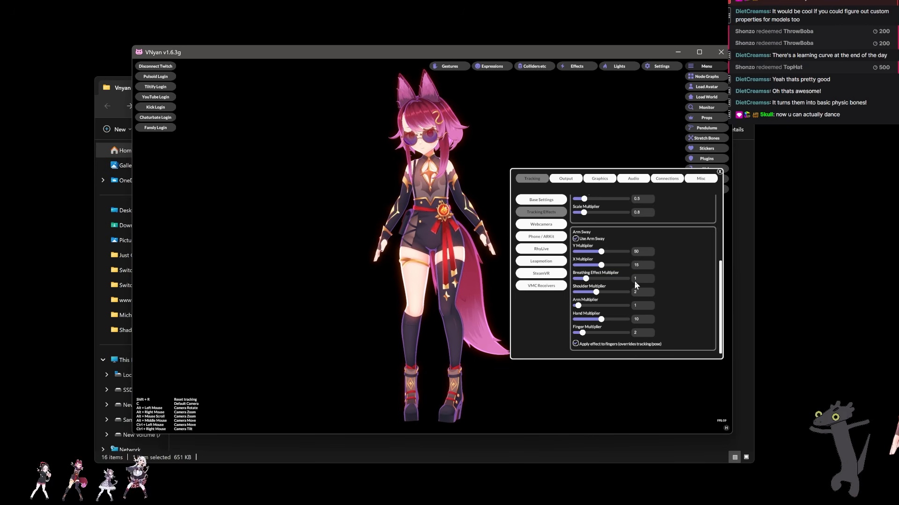
Try the Arm Multiplier at about 9.5 and set it back to 1
left_click_drag(579, 306, 591, 306)
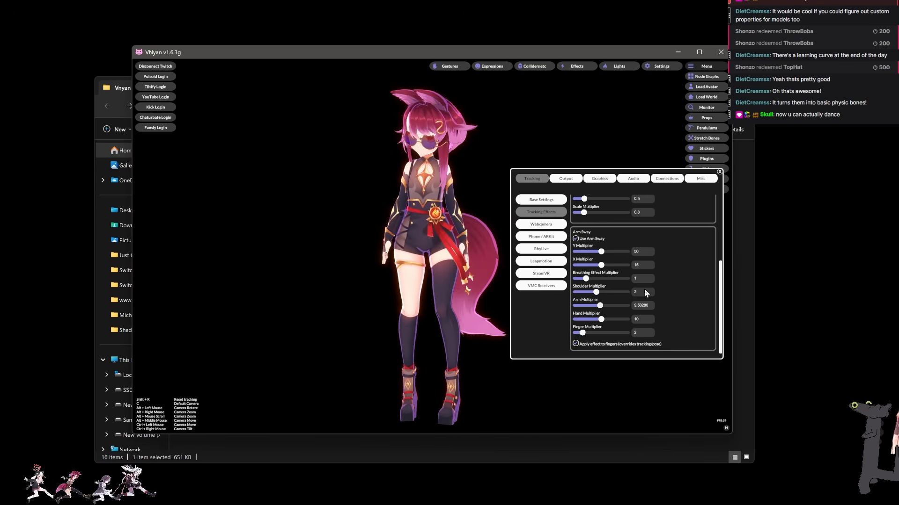
left_click(652, 303)
type("1")
key("Return")
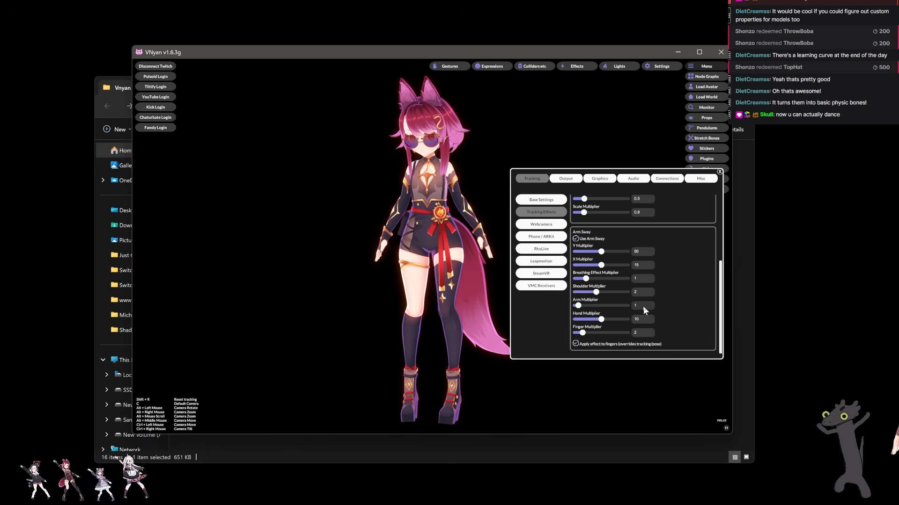
Turn on Use Breathing Motion in Tracking Effects and go up to the Expressive Body Tilt settings
scroll(625, 297, "up", 2)
scroll(626, 298, "up", 2)
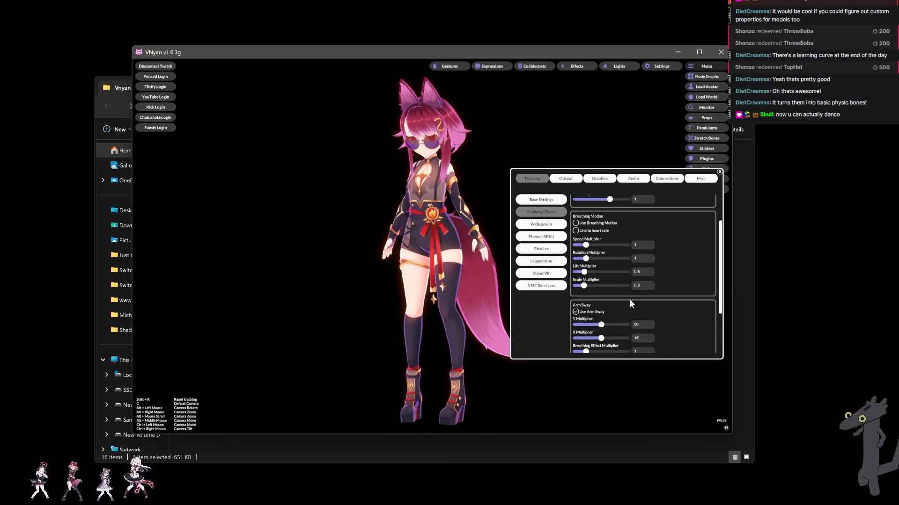
left_click(575, 224)
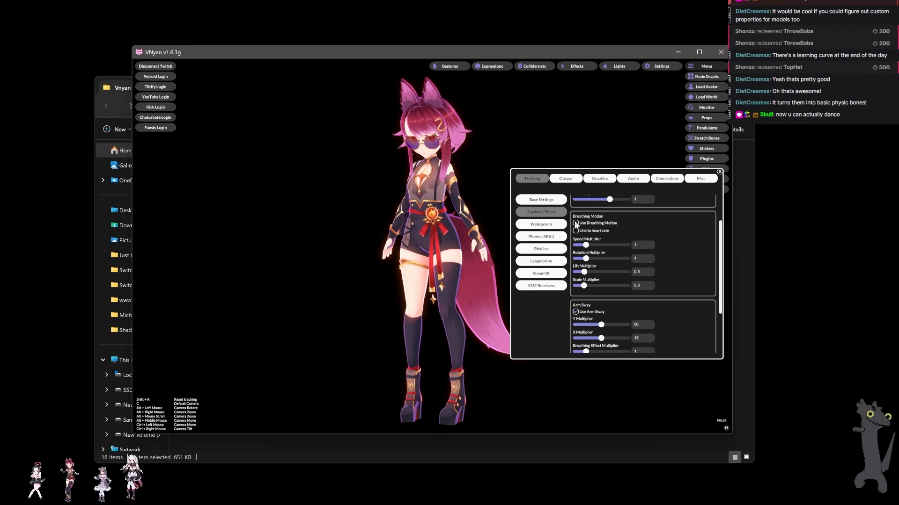
scroll(610, 240, "up", 1)
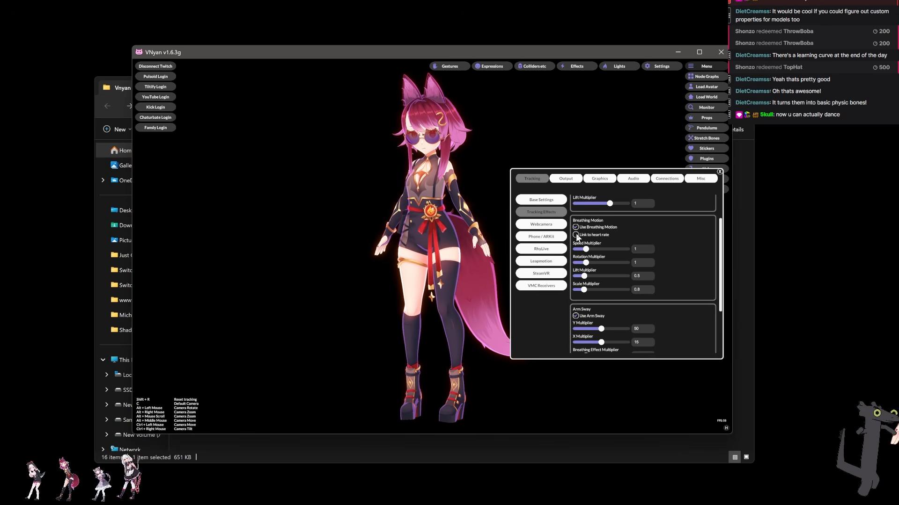
scroll(658, 249, "up", 3)
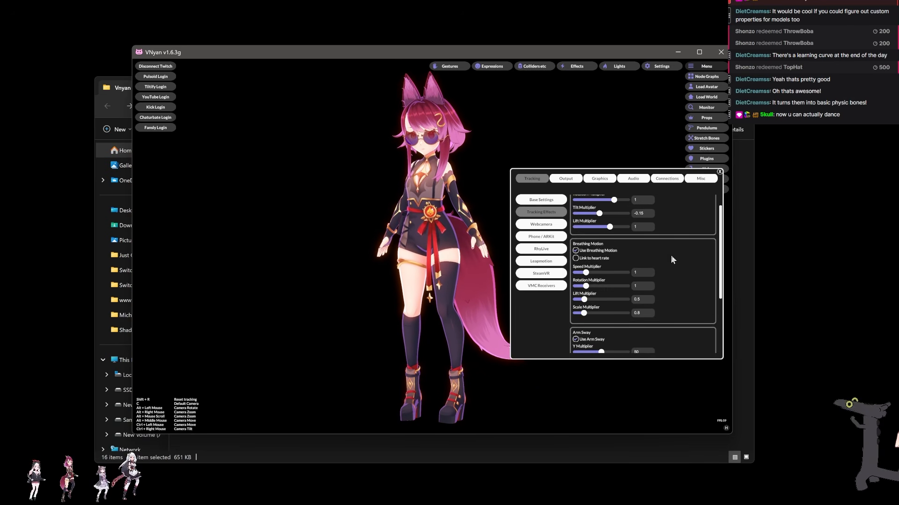
scroll(673, 265, "up", 1)
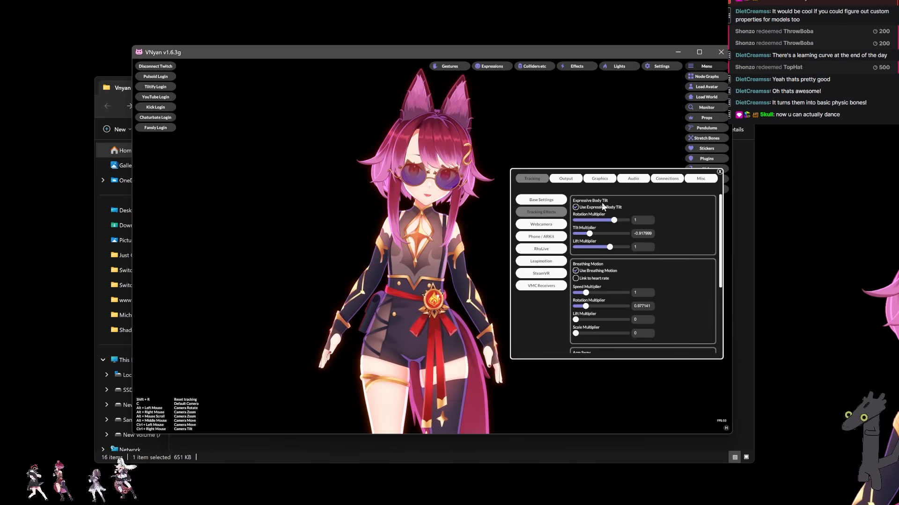
Go through the Tracking Effects settings, try the arm sway Arm Multiplier at 20 and set it back to 1
scroll(653, 270, "down", 2)
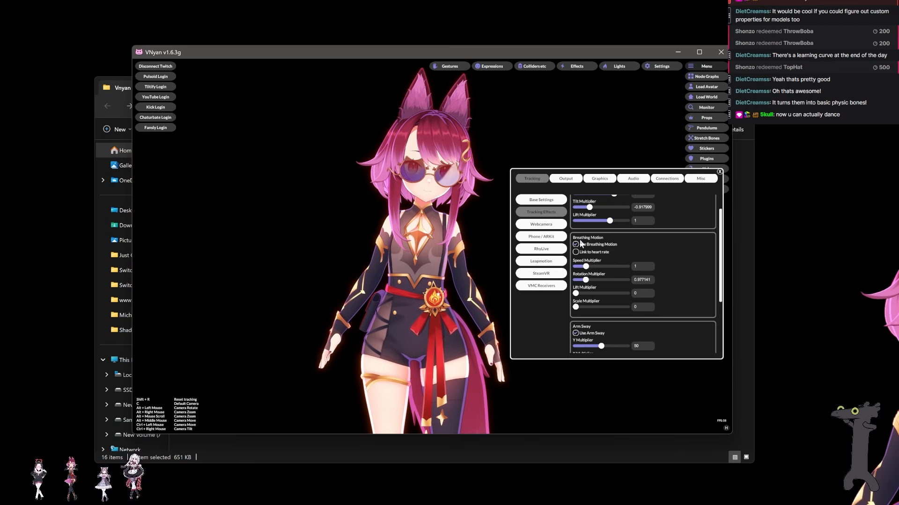
scroll(580, 240, "down", 4)
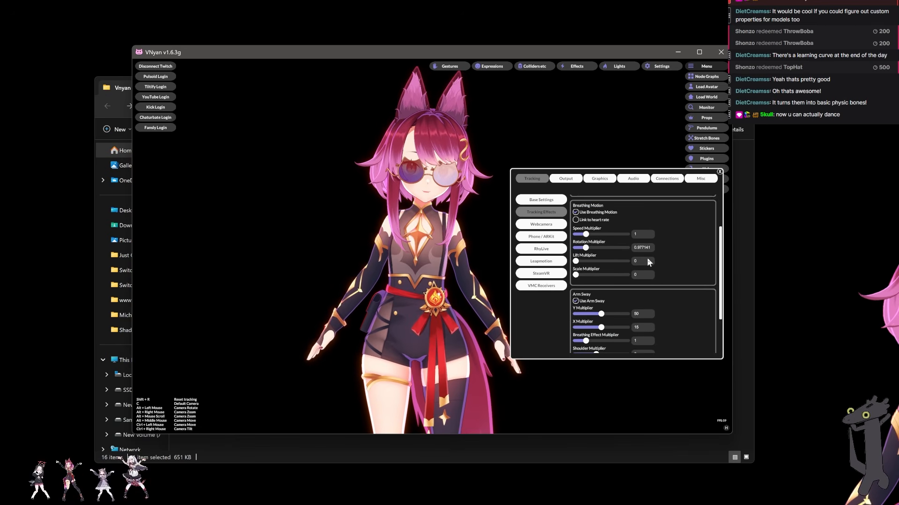
left_click_drag(721, 267, 720, 220)
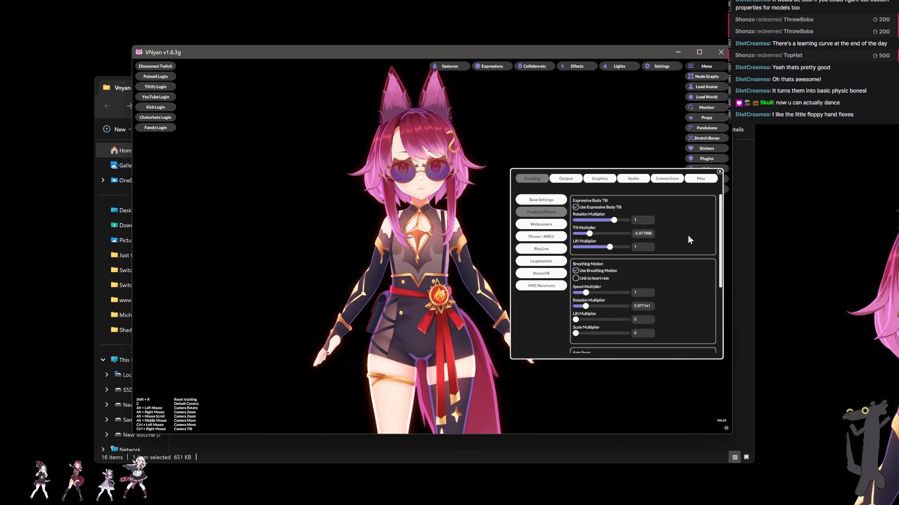
scroll(687, 235, "down", 5)
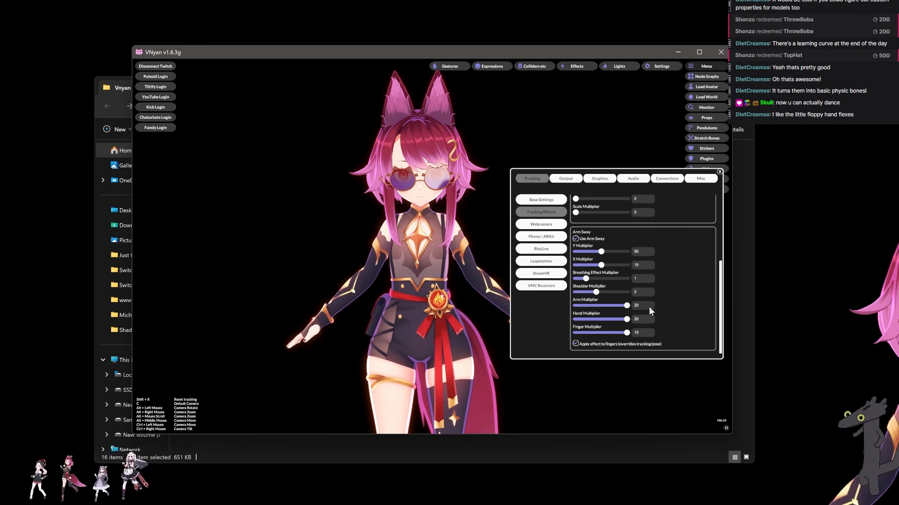
left_click(649, 305)
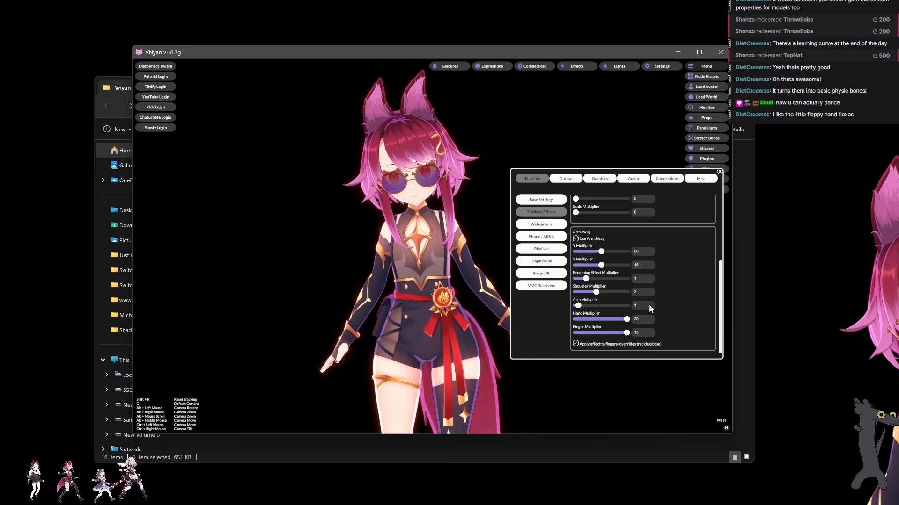
Set the Expressive Body Tilt Rotation Multiplier to -2, and try the Lift Multiplier at -3 before setting it to 0
scroll(616, 222, "up", 5)
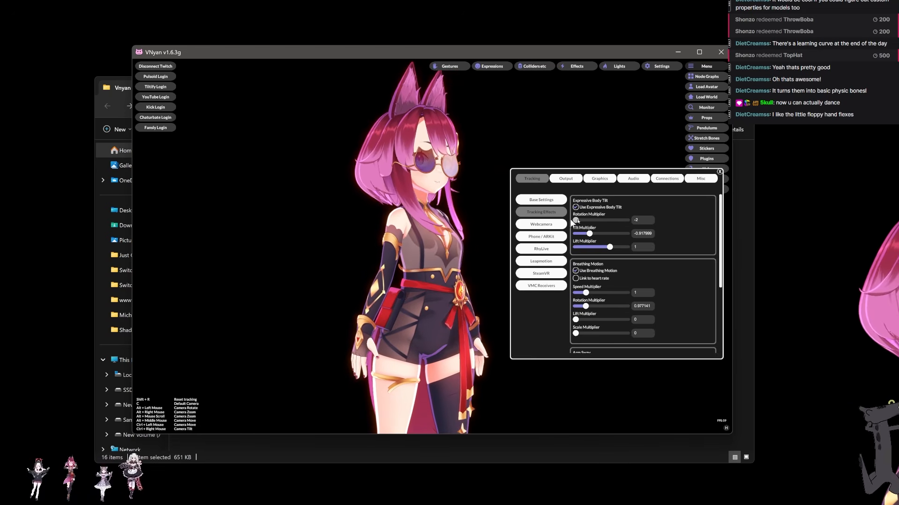
left_click_drag(616, 222, 574, 248)
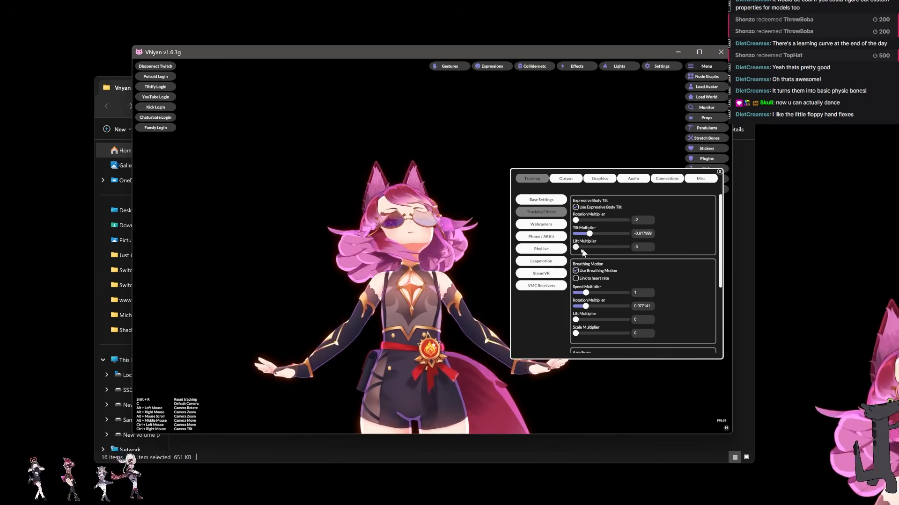
left_click_drag(576, 248, 594, 248)
left_click(652, 246)
type("0")
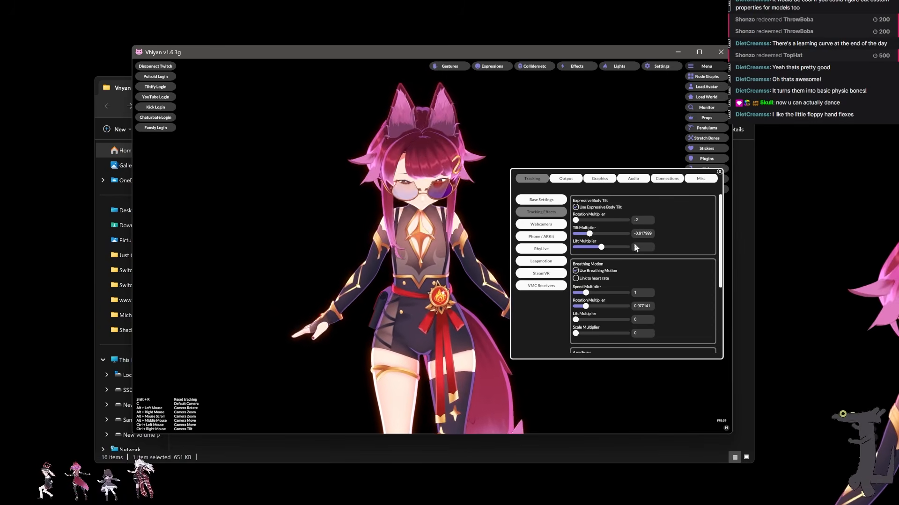
Try the Expressive Body Tilt Lift Multiplier at 1 with the whole avatar in view and set it back to 0
left_click_drag(464, 283, 448, 354)
scroll(459, 325, "down", 5)
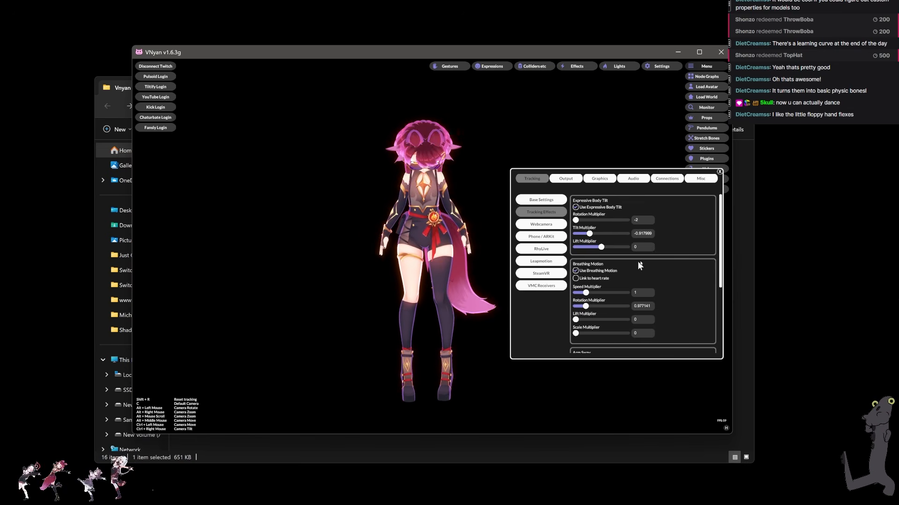
left_click(644, 245)
type("1")
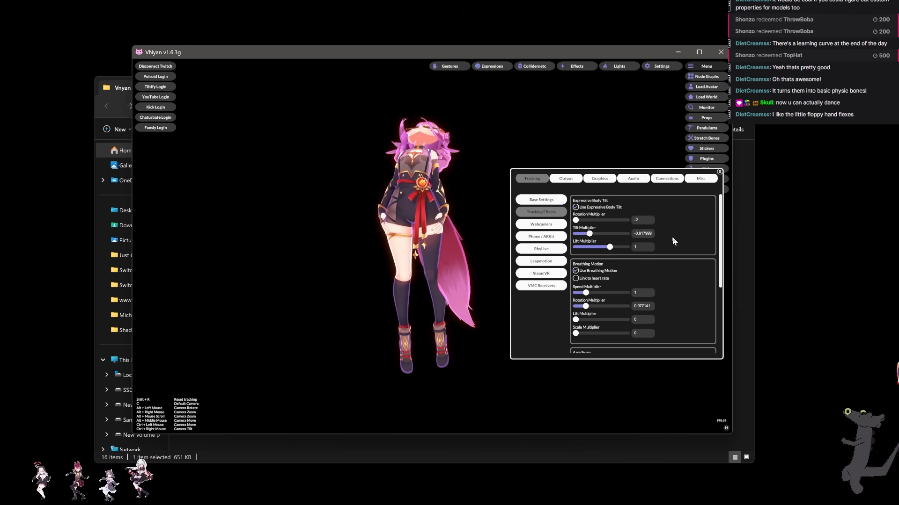
left_click(642, 245)
type("0")
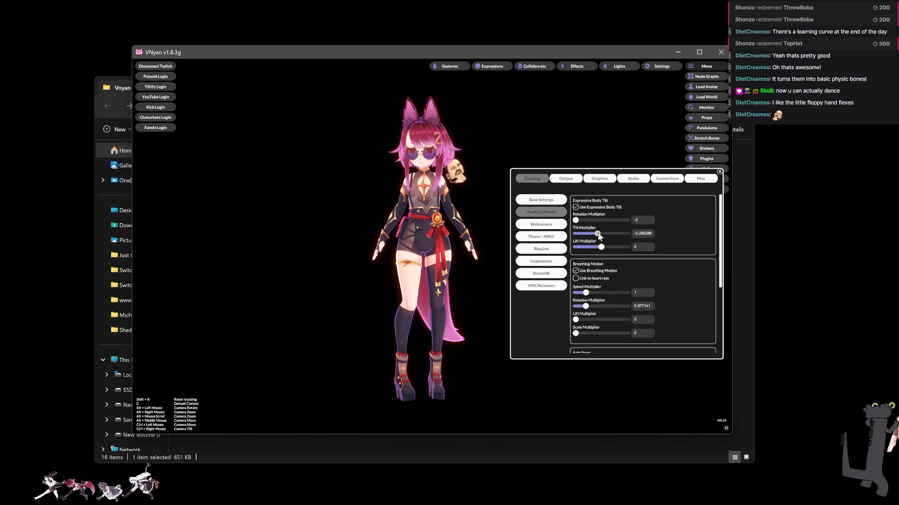
Try the Expressive Body Tilt Tilt Multiplier at about 1.53 and about -0.92, and set it to 1
left_click_drag(610, 236, 629, 236)
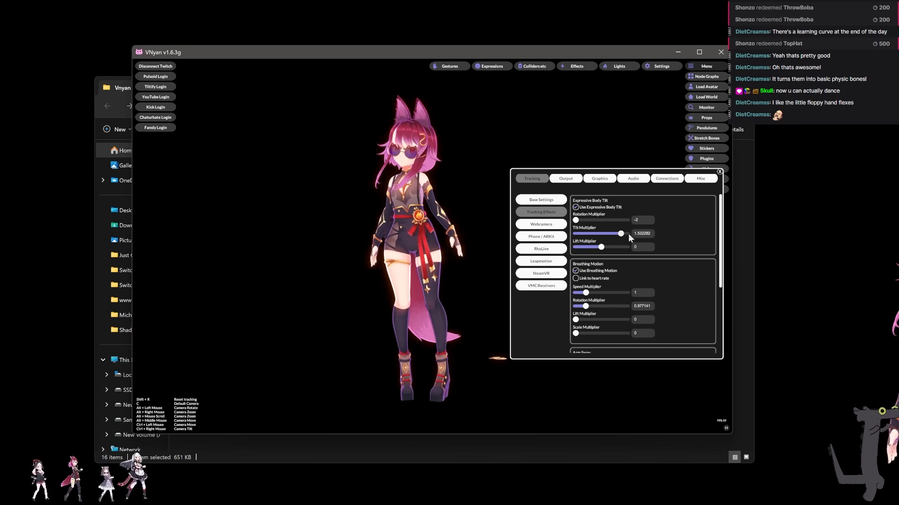
left_click_drag(629, 234, 594, 237)
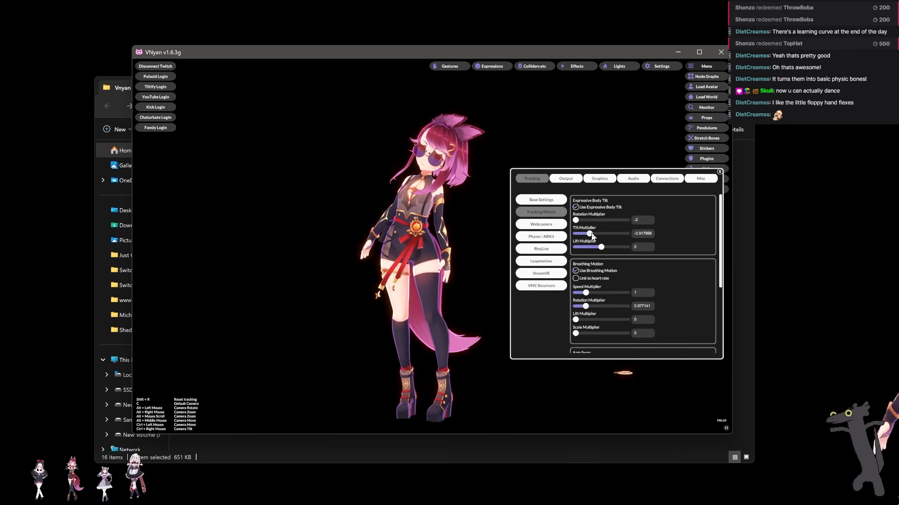
left_click_drag(591, 234, 616, 234)
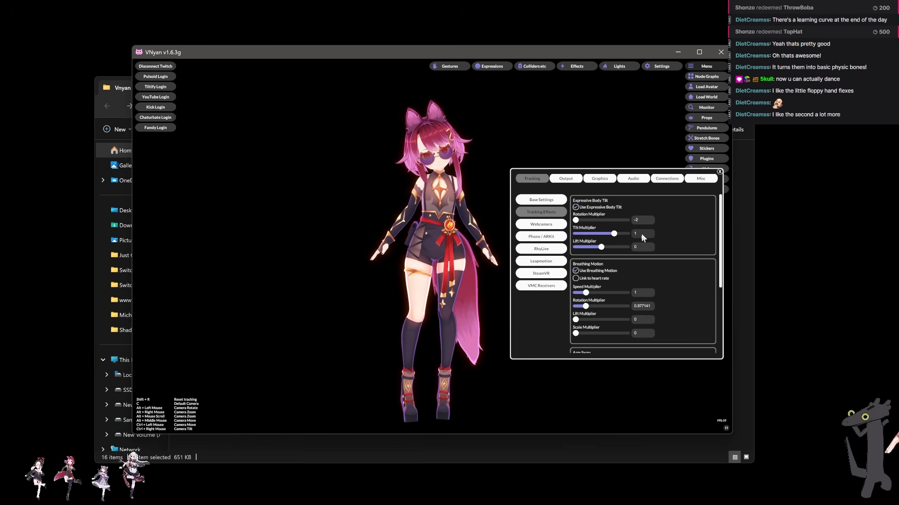
Move the settings window clear of its current spot and save the settings and graphs
left_click_drag(635, 173, 598, 170)
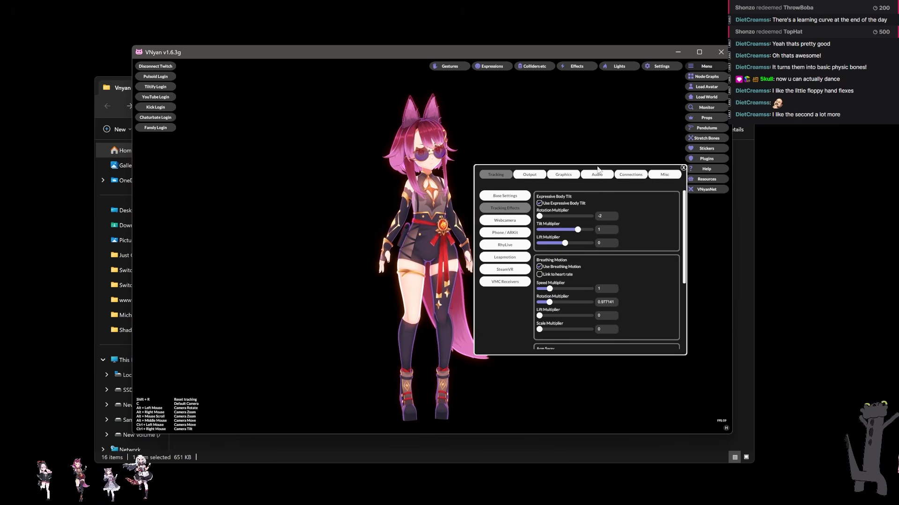
left_click(657, 177)
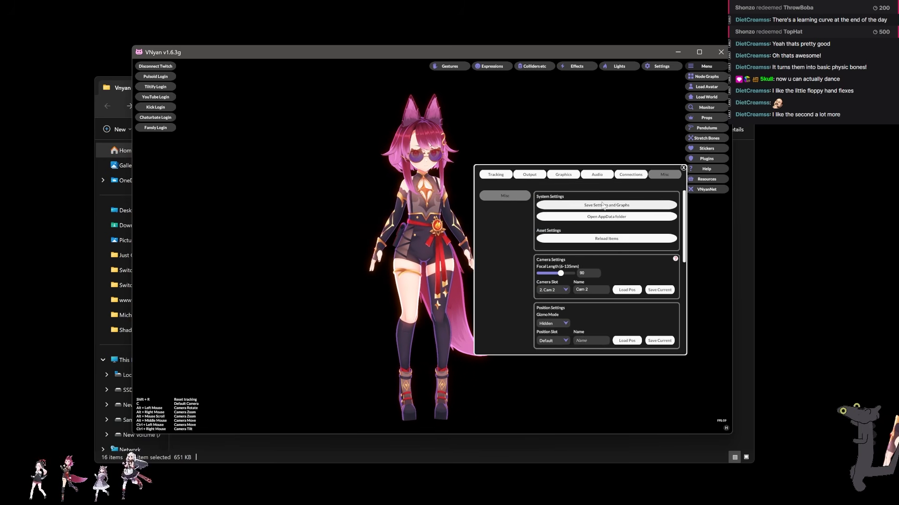
left_click(602, 205)
left_click(490, 293)
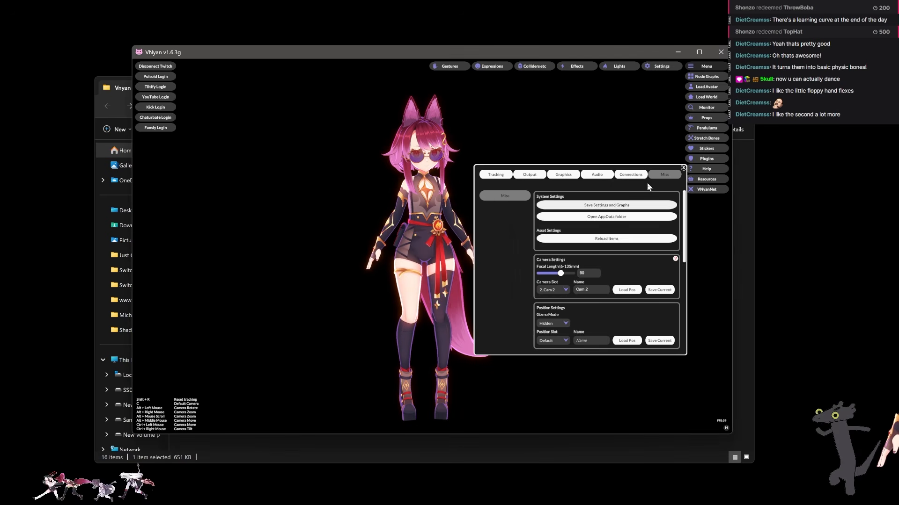
Look over the Tracking, Output, Graphics and Audio settings, returning to the Graphics settings
left_click(511, 176)
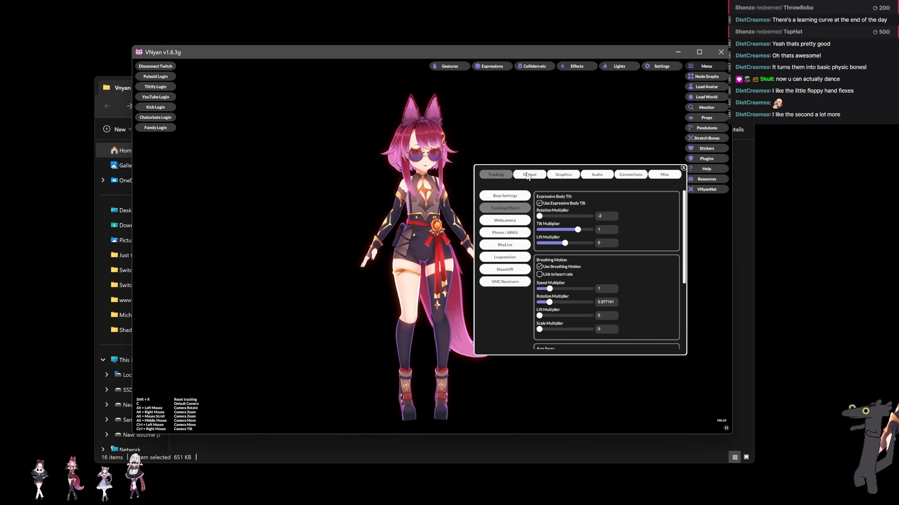
left_click(528, 176)
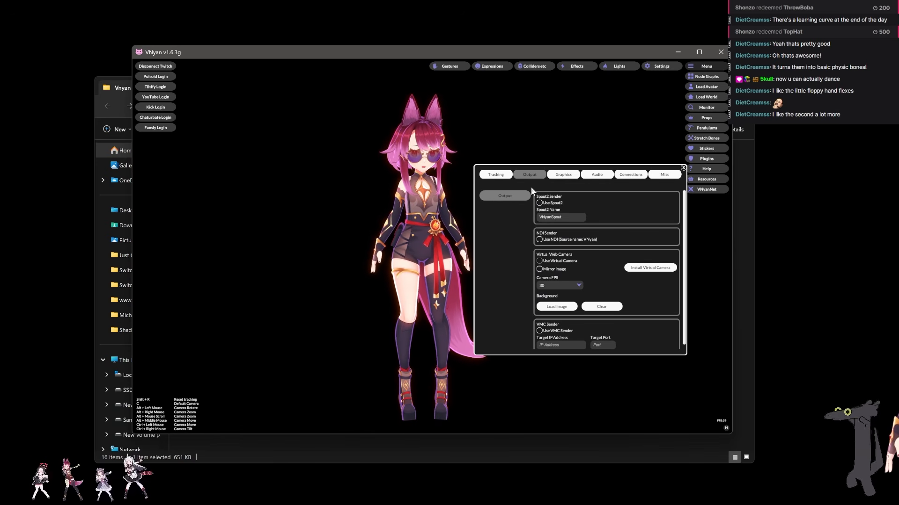
left_click(562, 175)
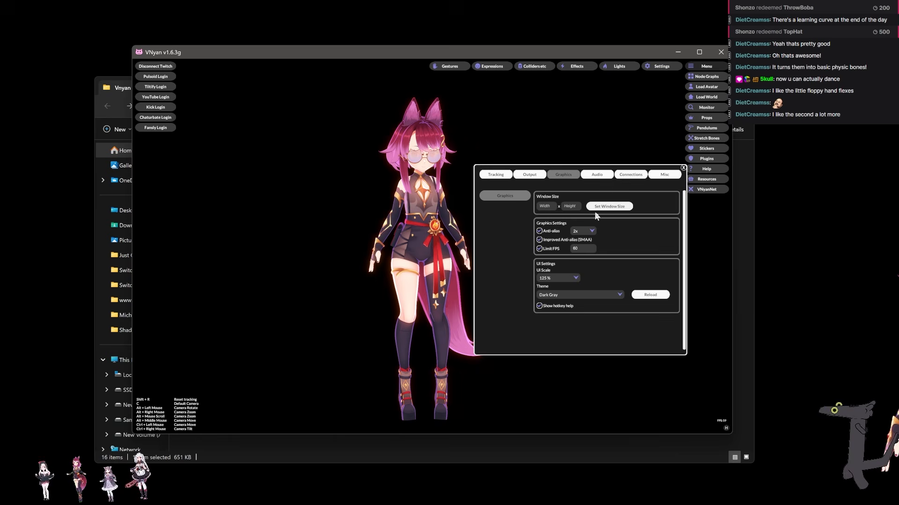
left_click(597, 175)
left_click(563, 175)
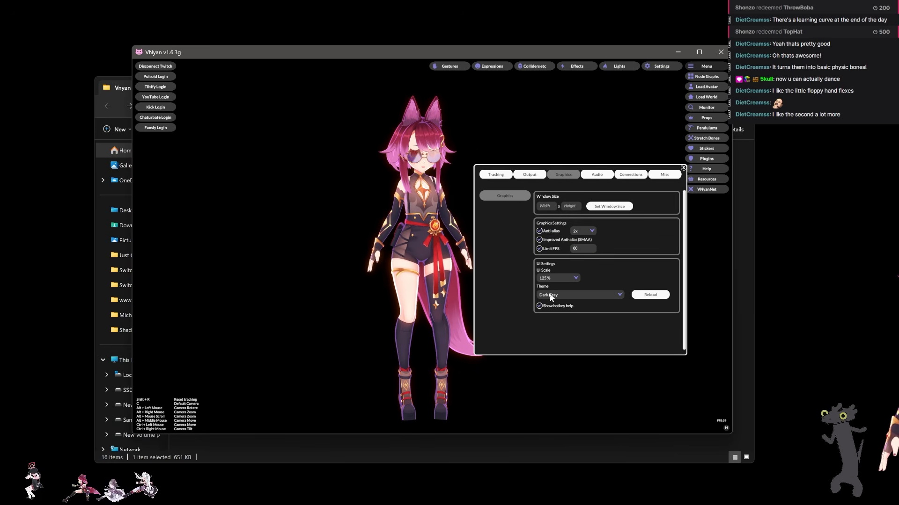
Try the UI Scale at 150 % and set it back to 125 %
left_click(562, 277)
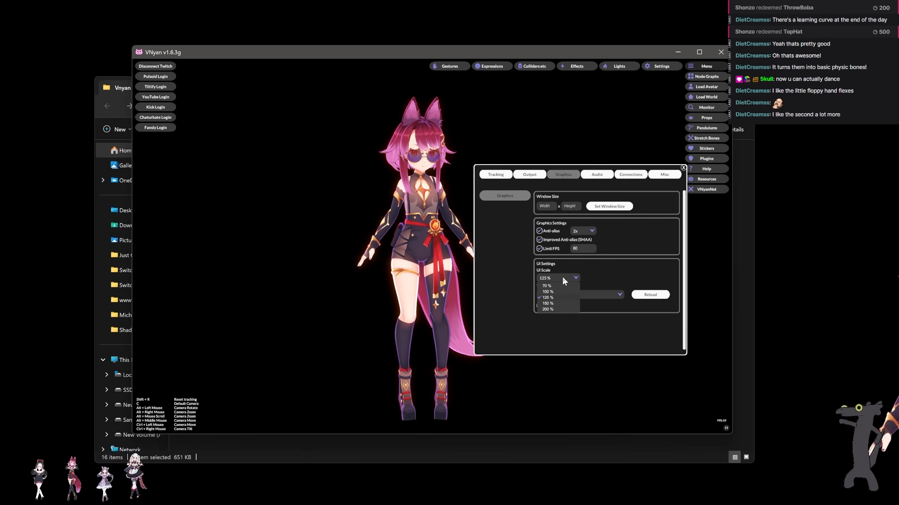
left_click(562, 278)
left_click(562, 279)
left_click(553, 302)
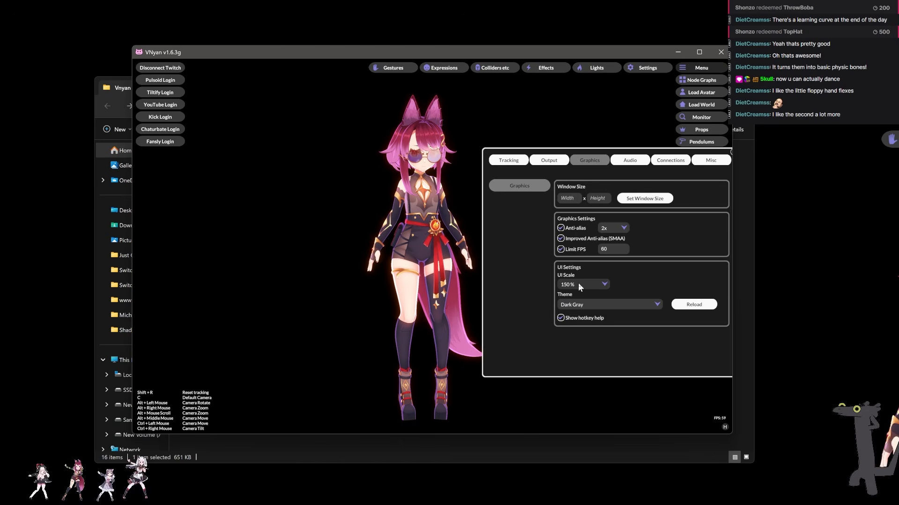
left_click(576, 309)
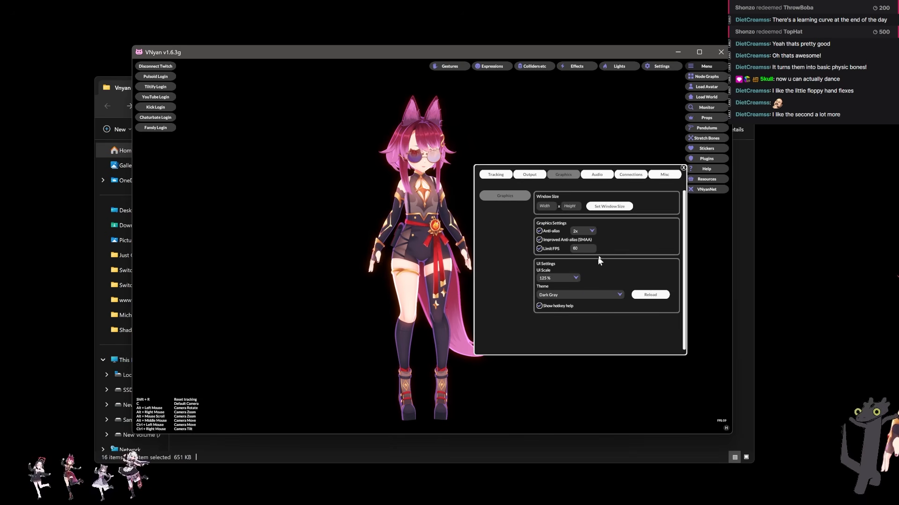
Look over the audio volume, AudioLink and lip sync input settings
left_click(593, 174)
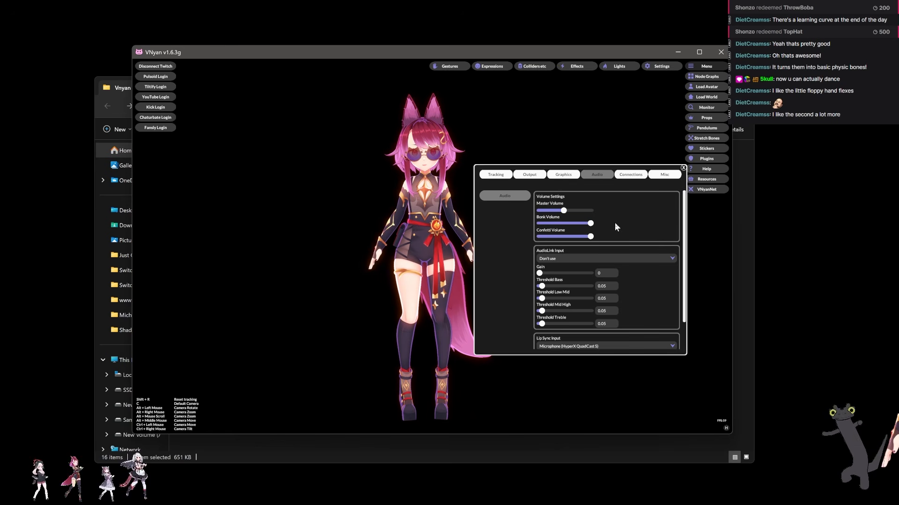
scroll(613, 227, "down", 3)
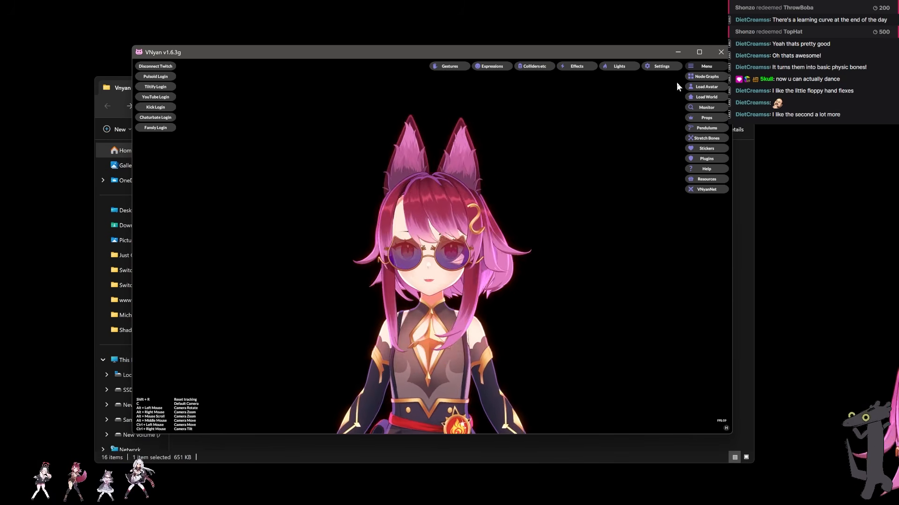
Reopen the Tracking Effects settings beside the avatar and set the Expressive Body Tilt Rotation Multiplier to -0.5
left_click(660, 66)
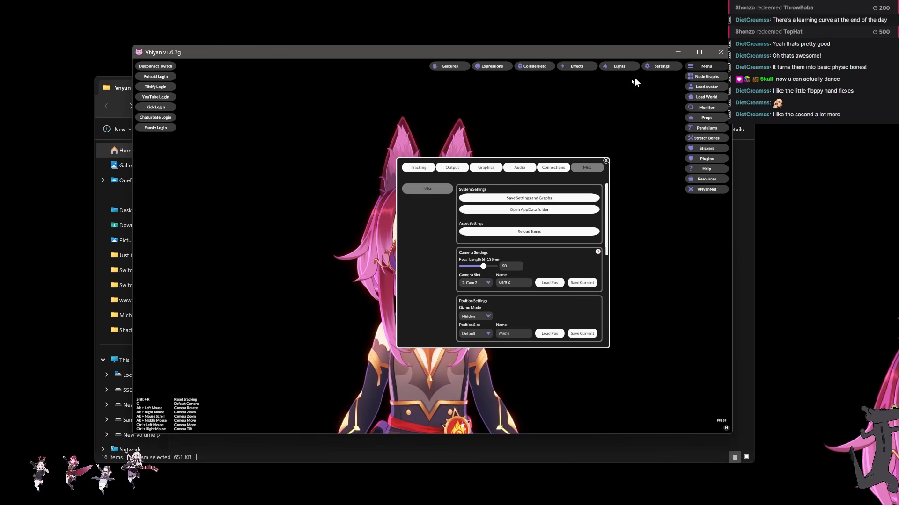
left_click(418, 168)
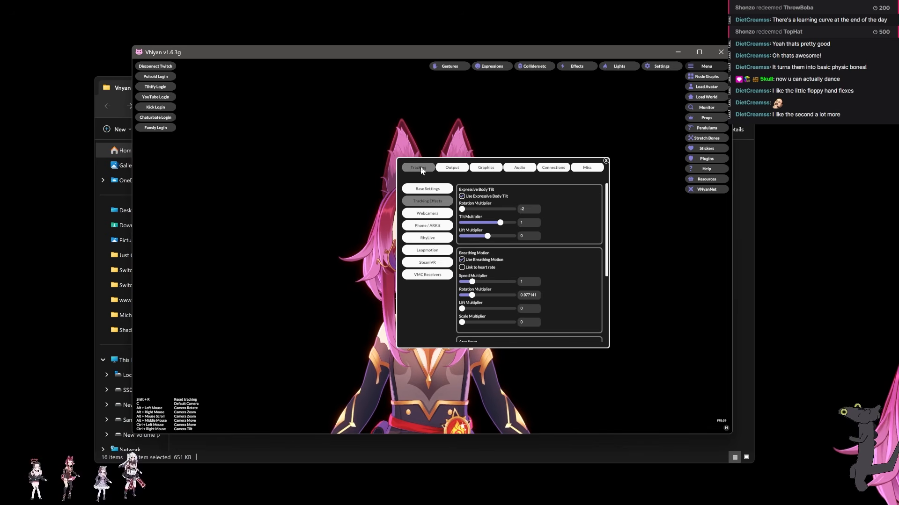
left_click_drag(462, 163, 580, 161)
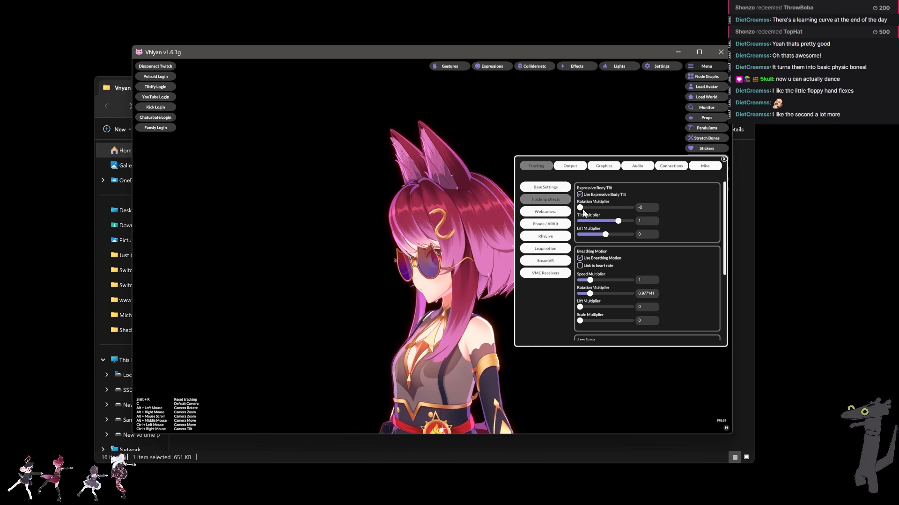
left_click_drag(582, 209, 611, 207)
left_click(655, 207)
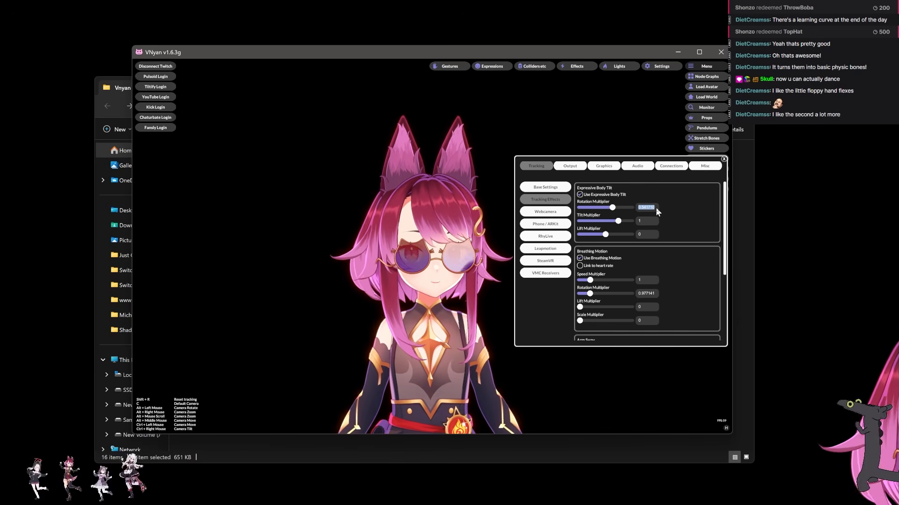
type("-0")
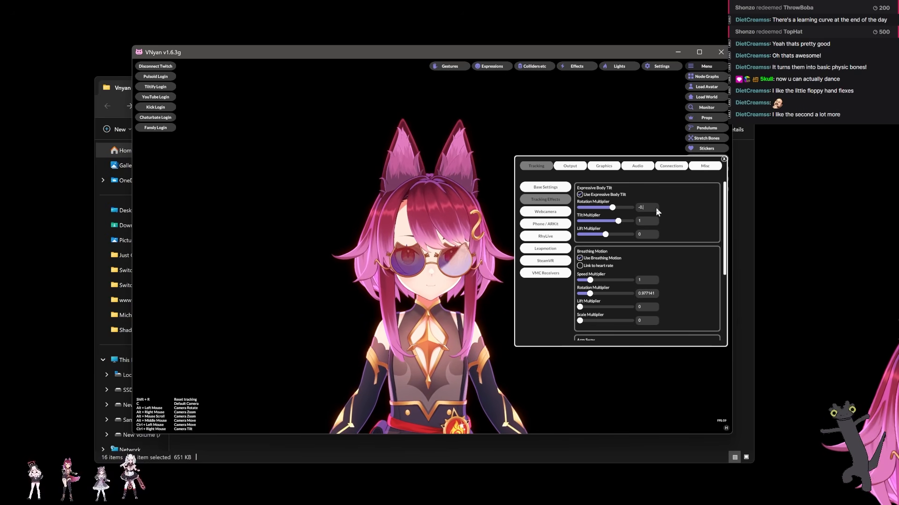
type(".5")
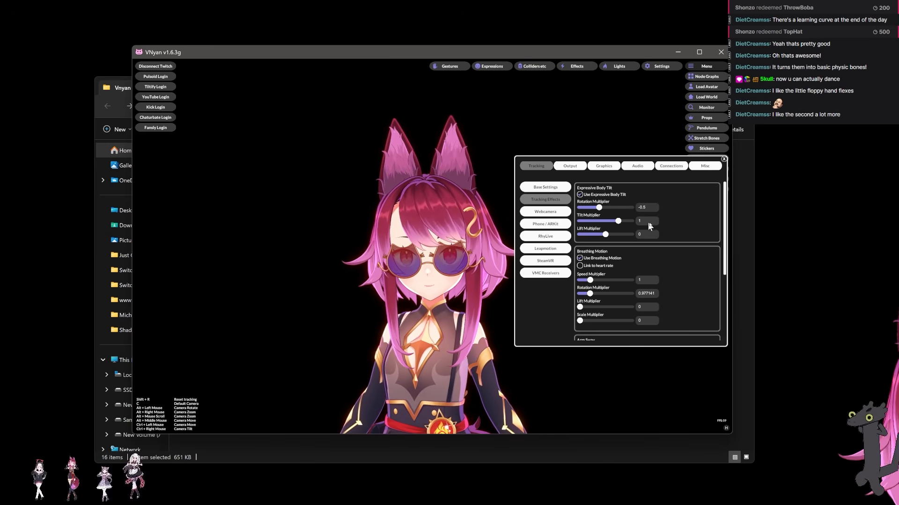
Try the Phone / ARKit Rotation Range at about 1.93 and lower it to about 1.39
left_click(545, 224)
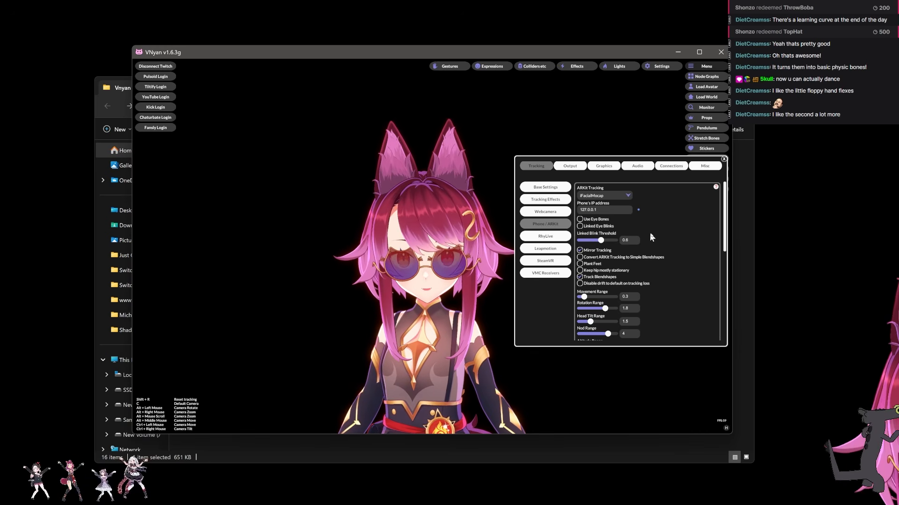
scroll(655, 239, "down", 3)
mouse_move(724, 242)
left_mouse_down()
mouse_move(715, 264)
mouse_move(715, 249)
left_mouse_up()
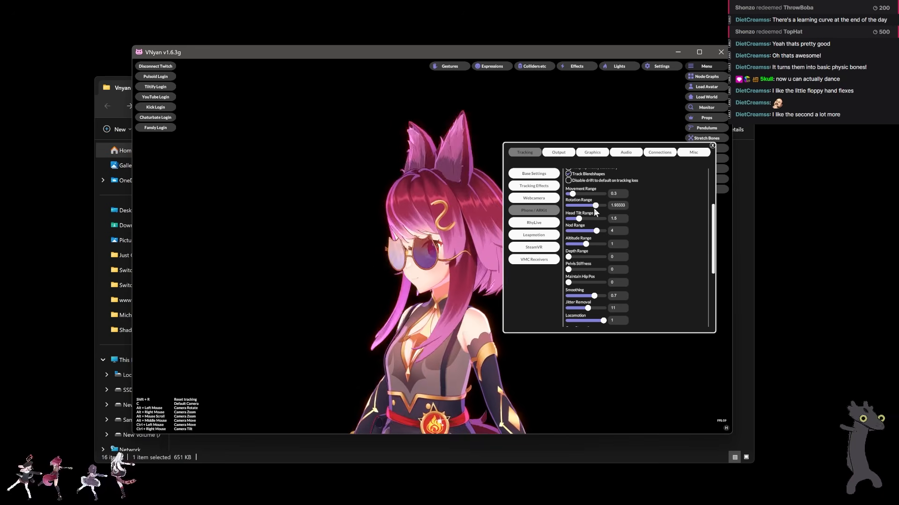
left_click_drag(592, 207, 588, 209)
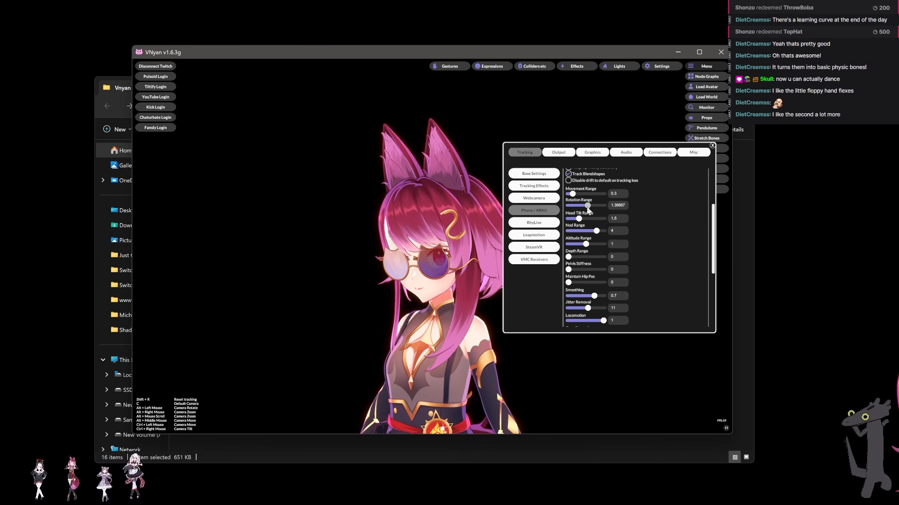
Try the Phone / ARKit Rotation Range at 1.5 and lower it to 1.3
type("1.")
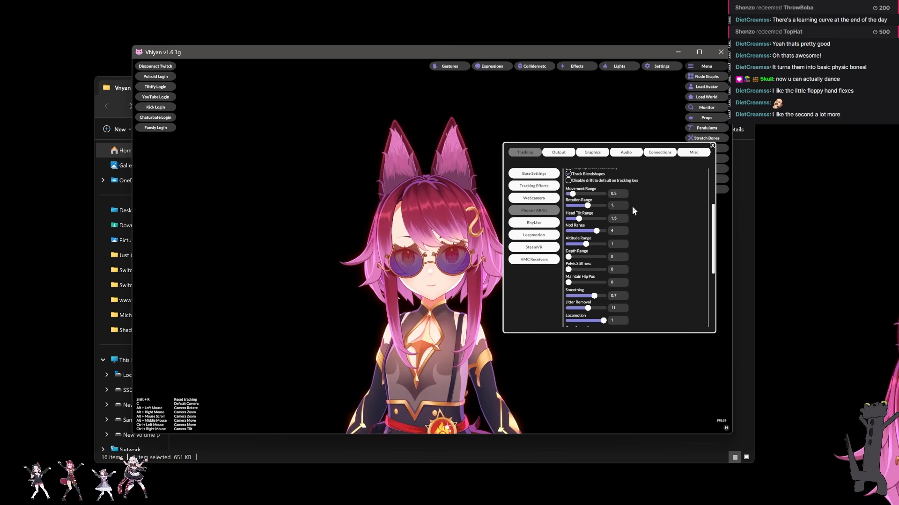
type("5")
key("Return")
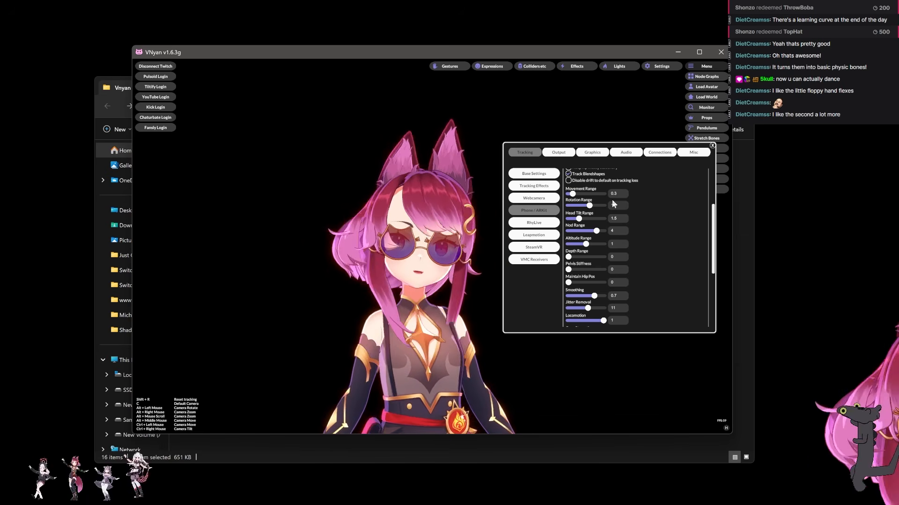
type("1.3")
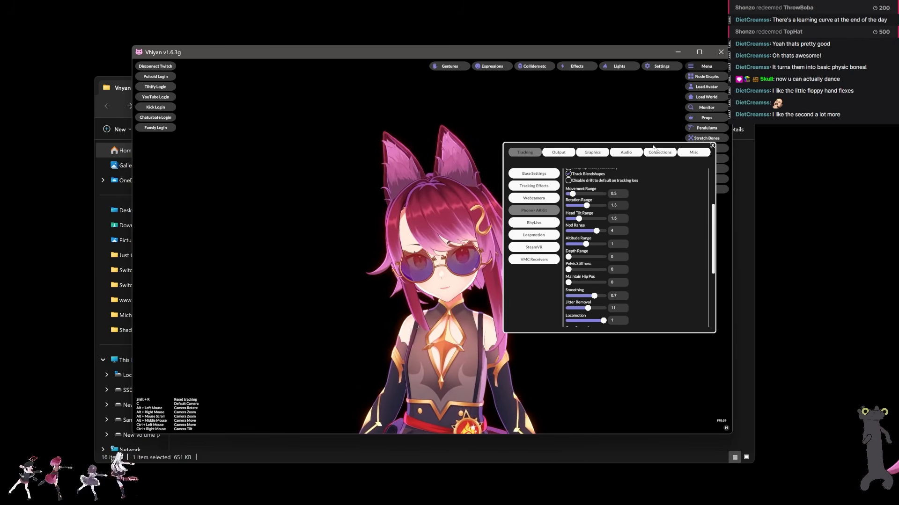
Save the settings and node graphs and close the Settings window
left_click(693, 153)
left_click(642, 183)
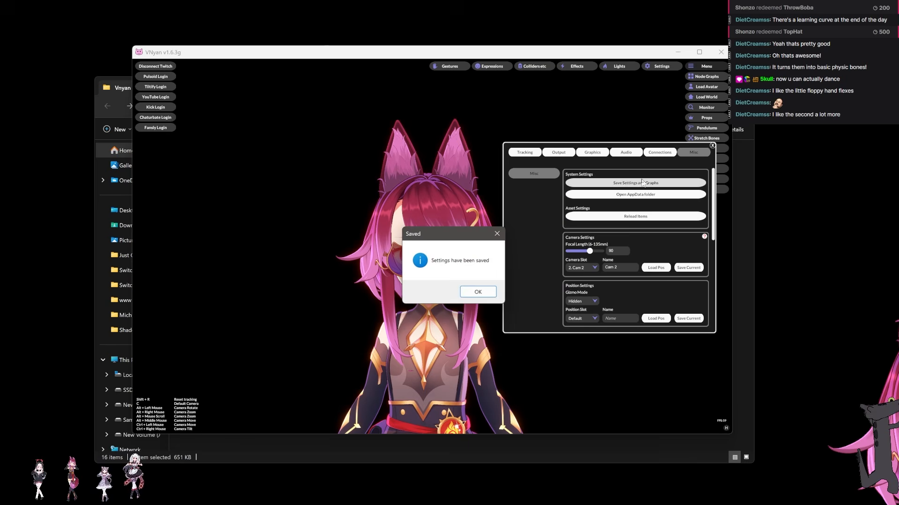
left_click(497, 234)
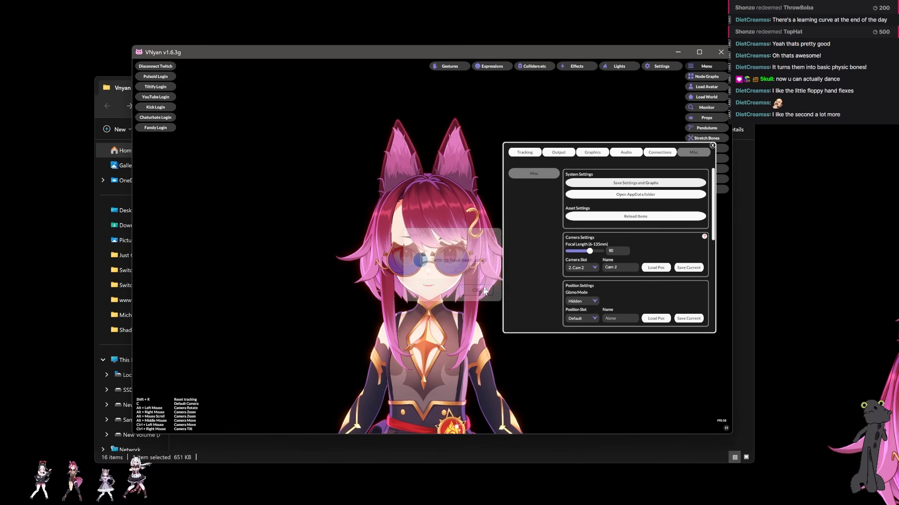
left_click(712, 146)
Check the Bloom effect settings and save the settings and graphs once more
left_click(621, 67)
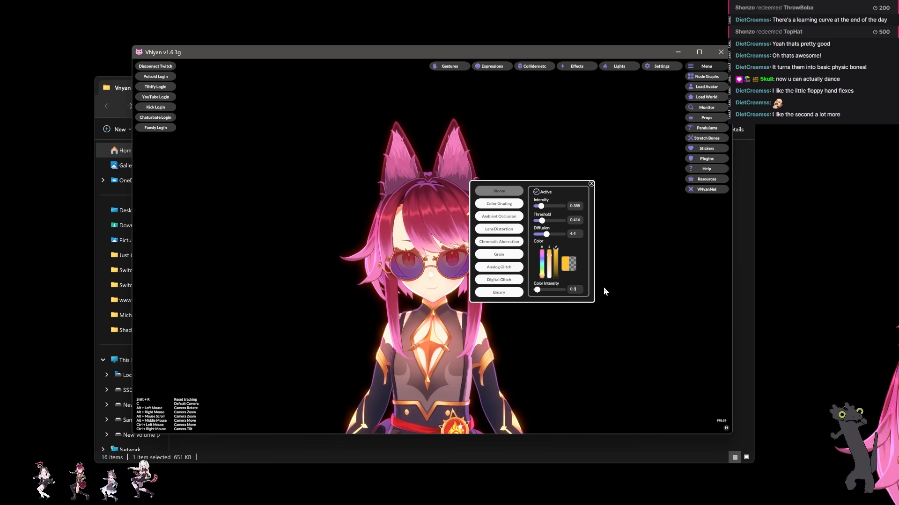
left_click(591, 184)
left_click(667, 65)
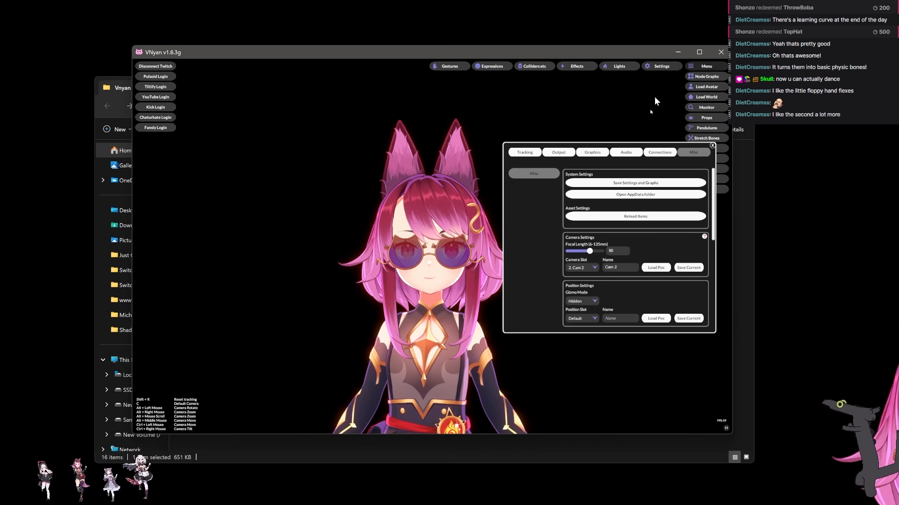
left_click(676, 182)
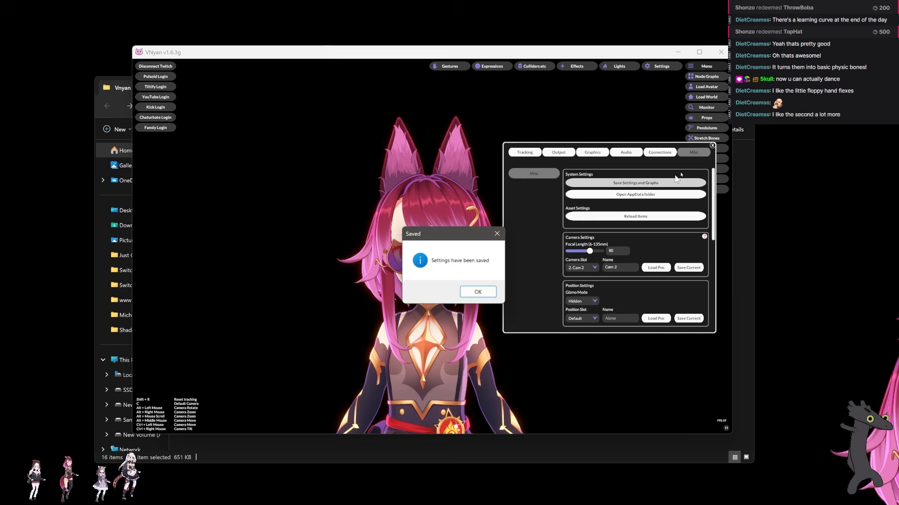
left_click(487, 293)
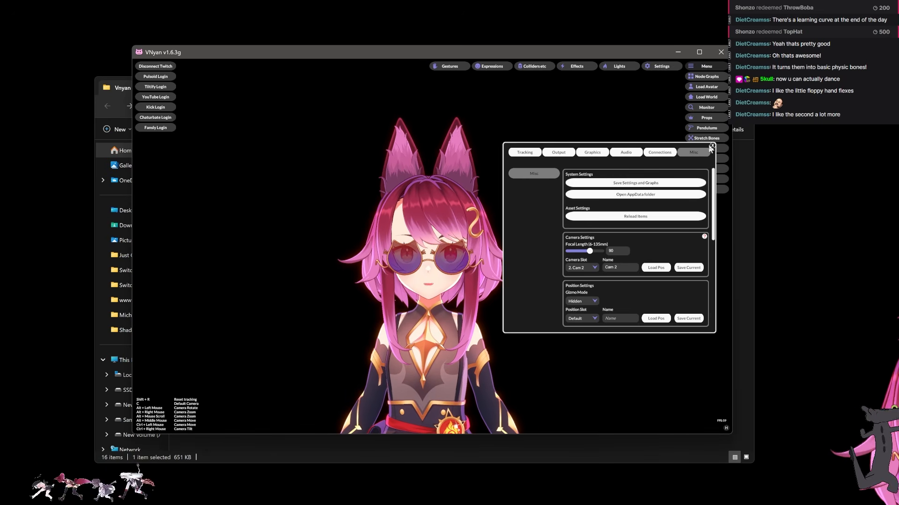
left_click(712, 145)
Look into the Gestures window, close it and move the VNyan window off this screen
left_click(450, 68)
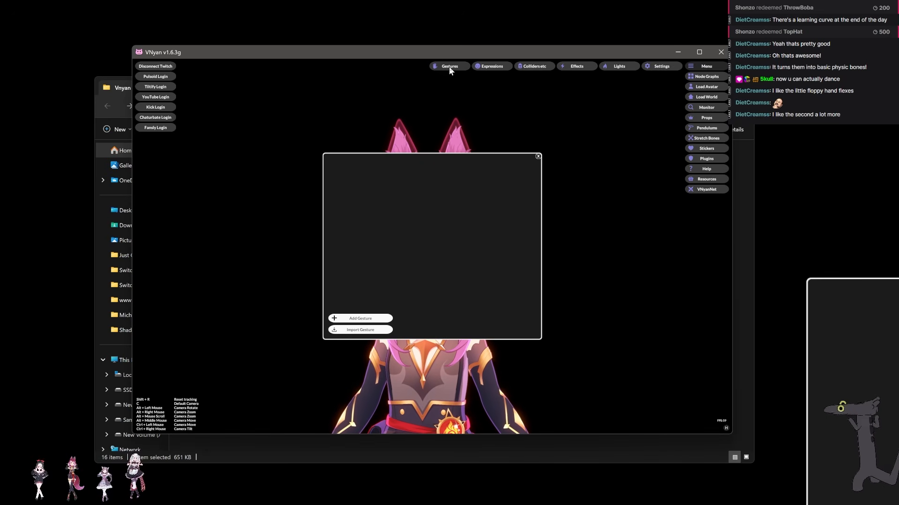
left_click(538, 158)
left_click_drag(372, 52, 397, 58)
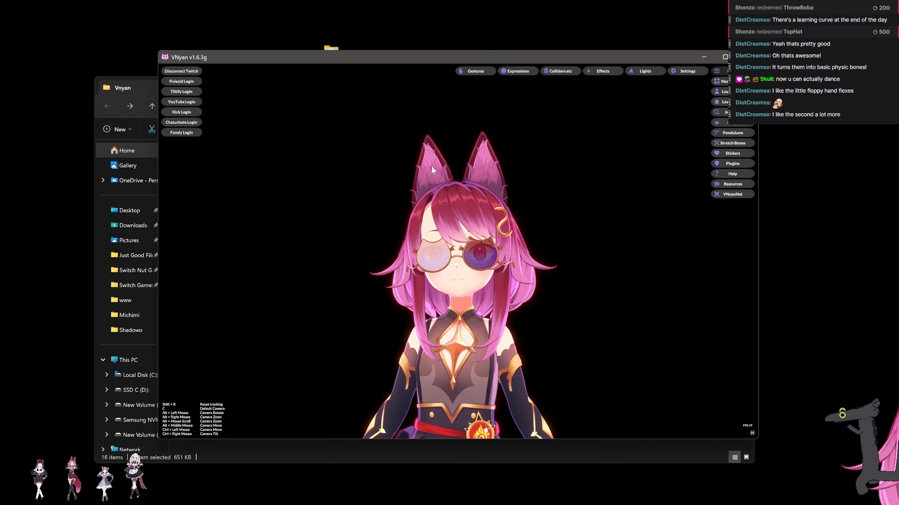
left_click_drag(350, 59, 350, 0)
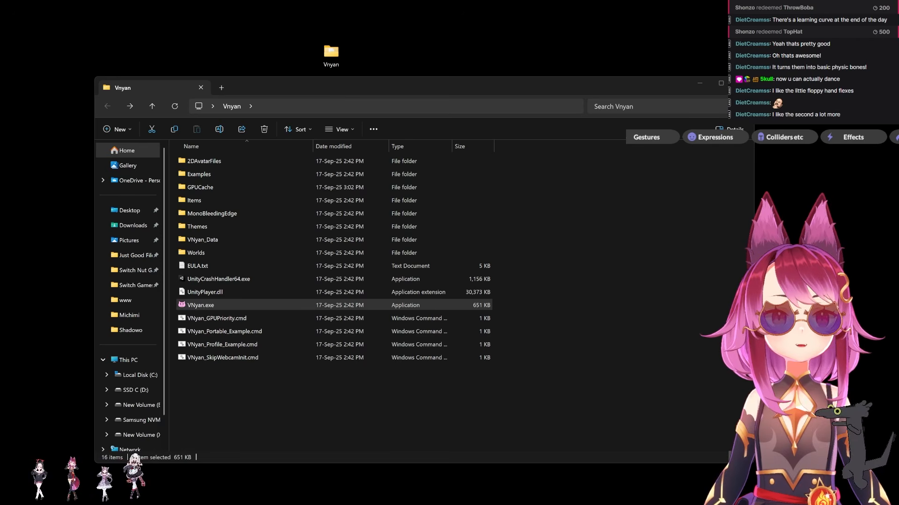
Close the Vnyan folder window and switch to Blender to view the Michimi Male model
left_click(743, 83)
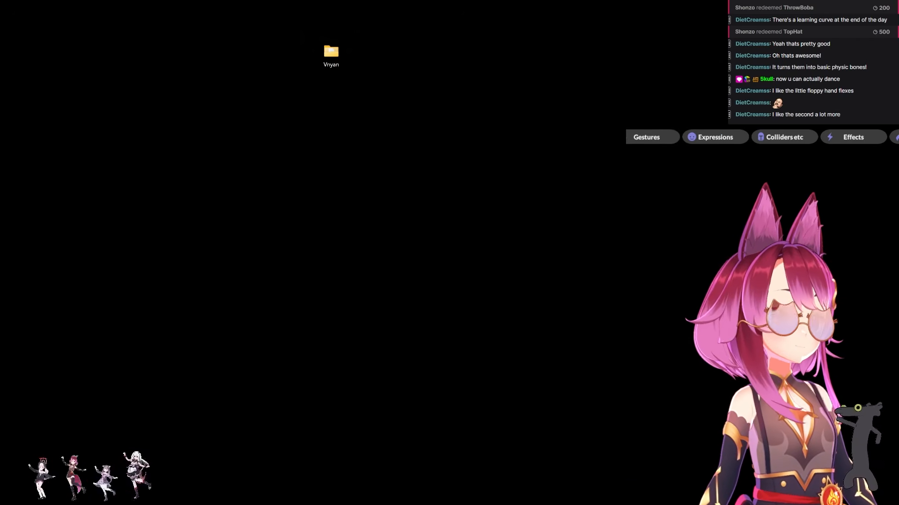
key("alt+Tab")
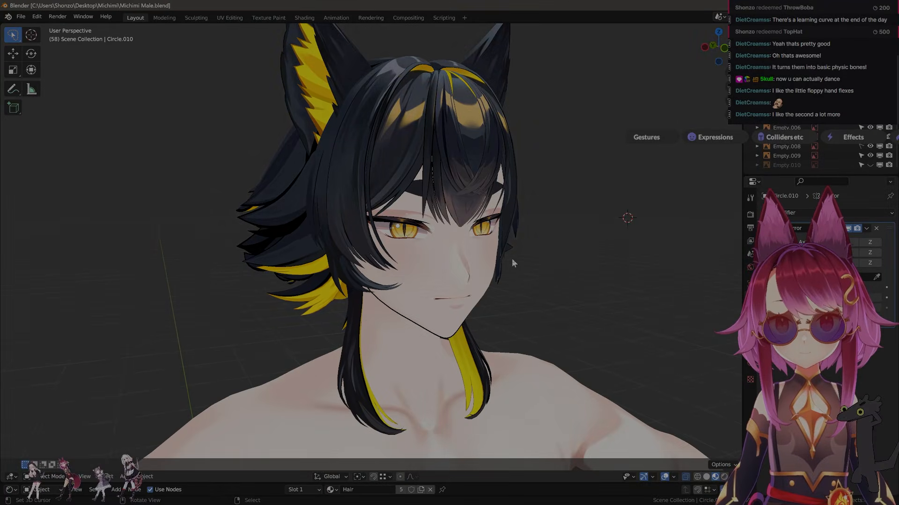
scroll(512, 259, "down", 5)
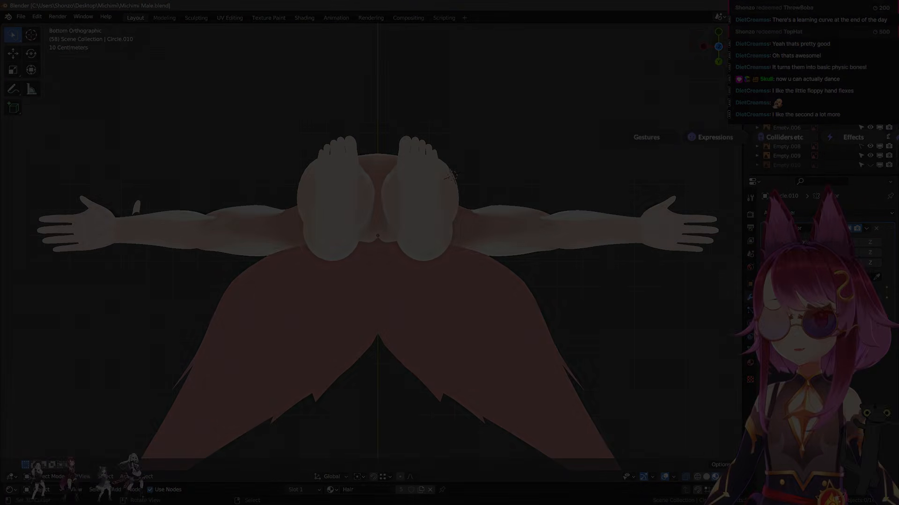